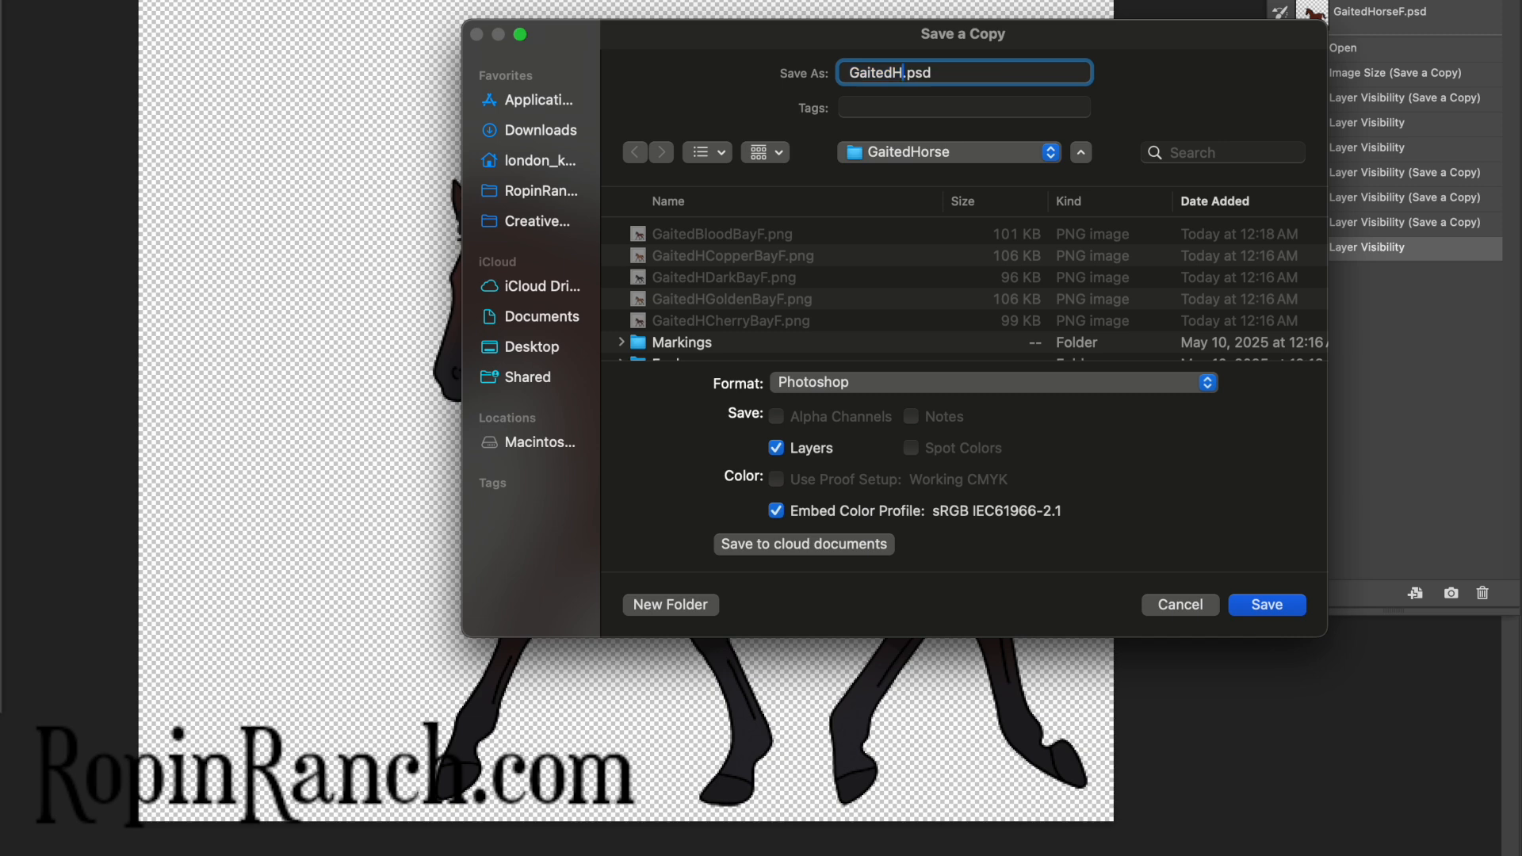
Save a copy of the mahogany bay foal as a PNG named GaitedHMahogonyBayF, using the large file size option
{"action": "type", "text": "BayAD"}
{"action": "key", "text": "BackSpace"}
{"action": "key", "text": "BackSpace"}
{"action": "type", "text": "F"}
{"action": "left_click", "coordinate": [919, 383]}
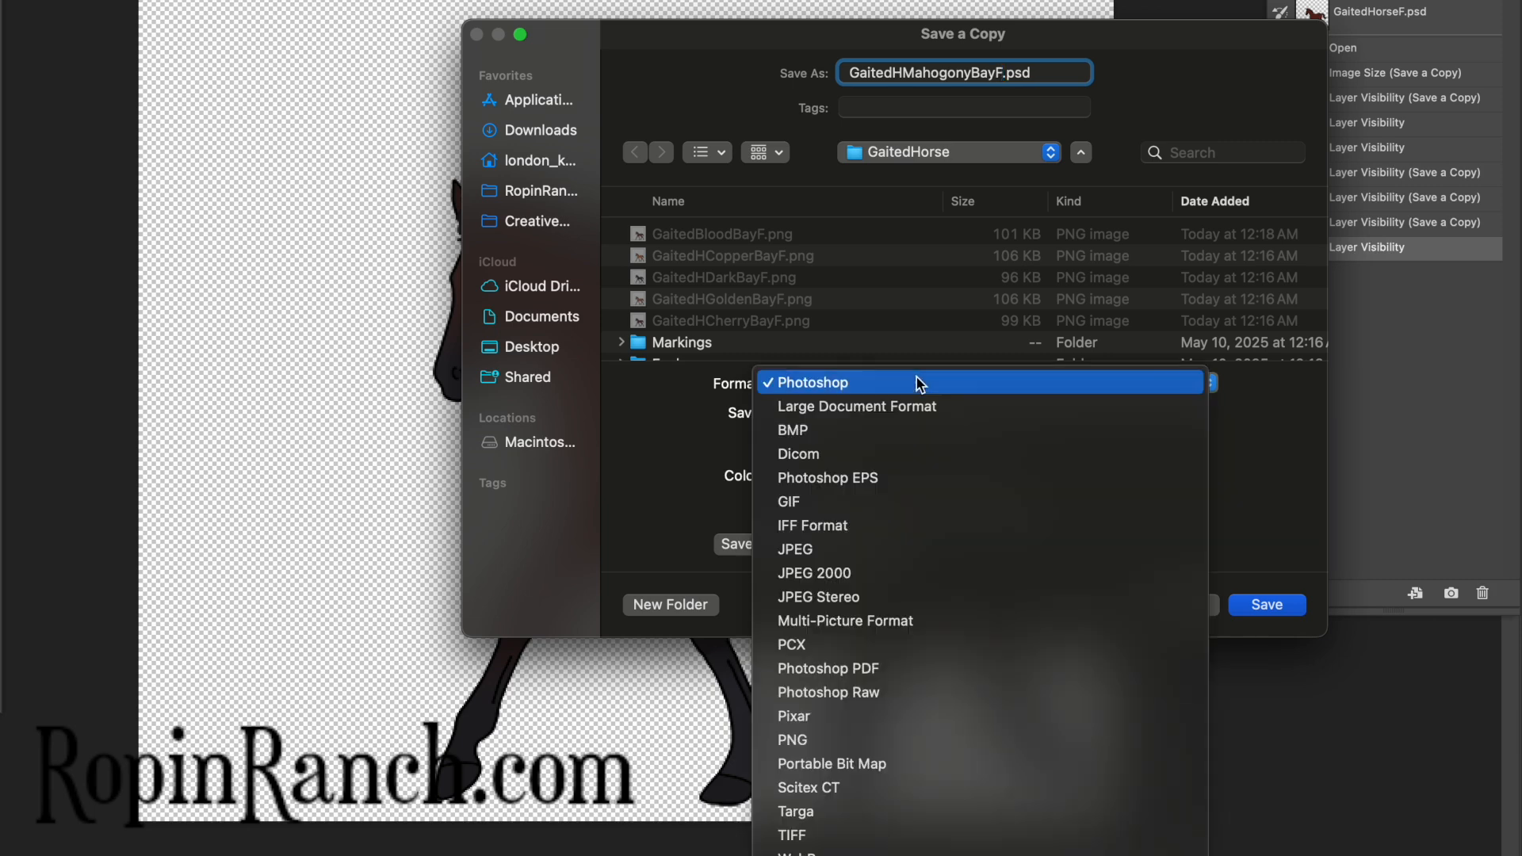
{"action": "left_click", "coordinate": [826, 735]}
{"action": "key", "text": "Return"}
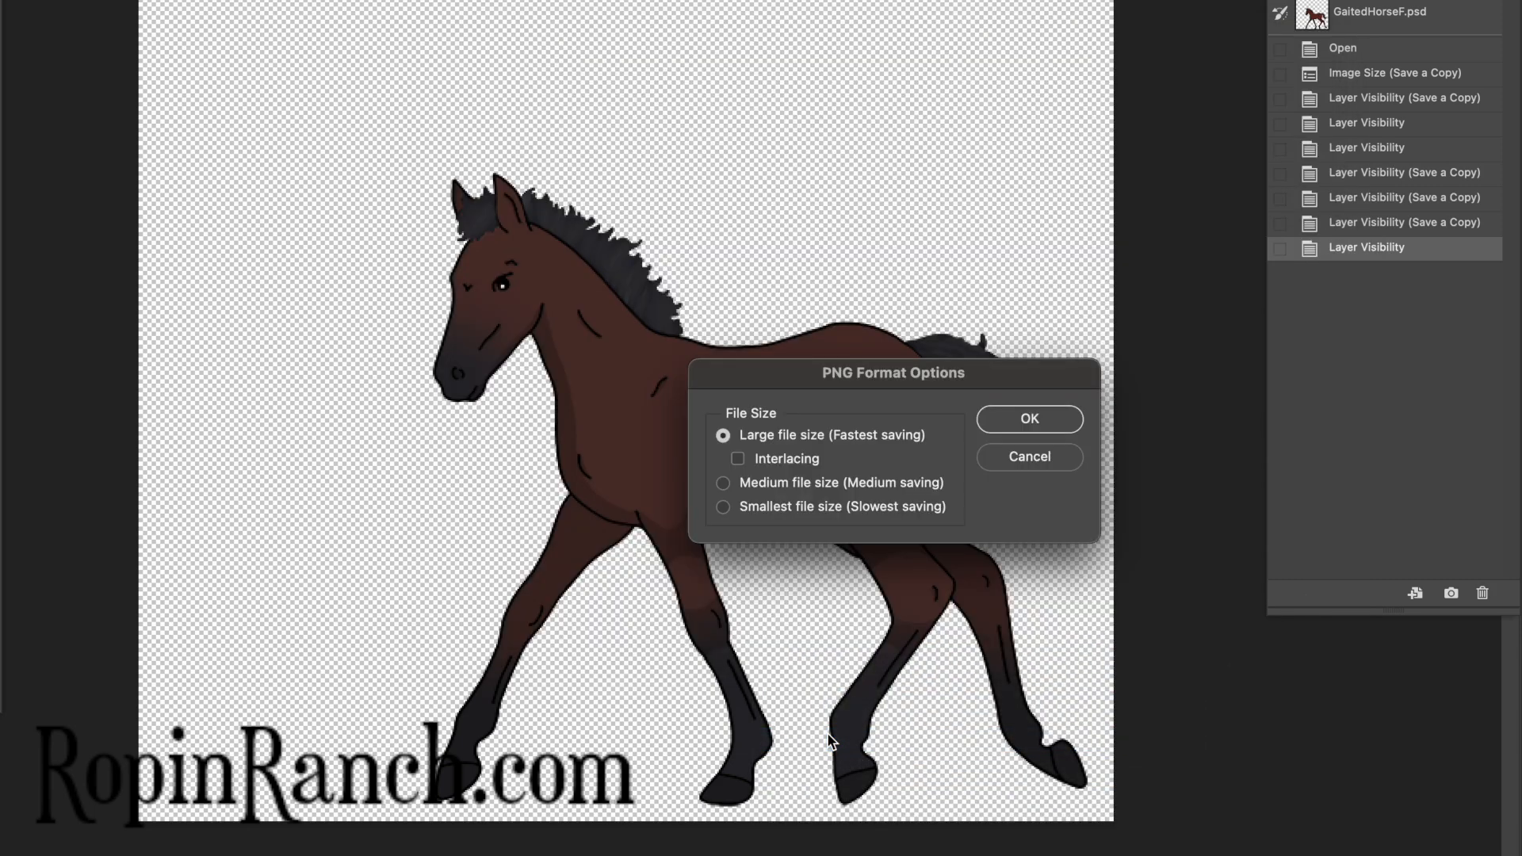
{"action": "key", "text": "Return"}
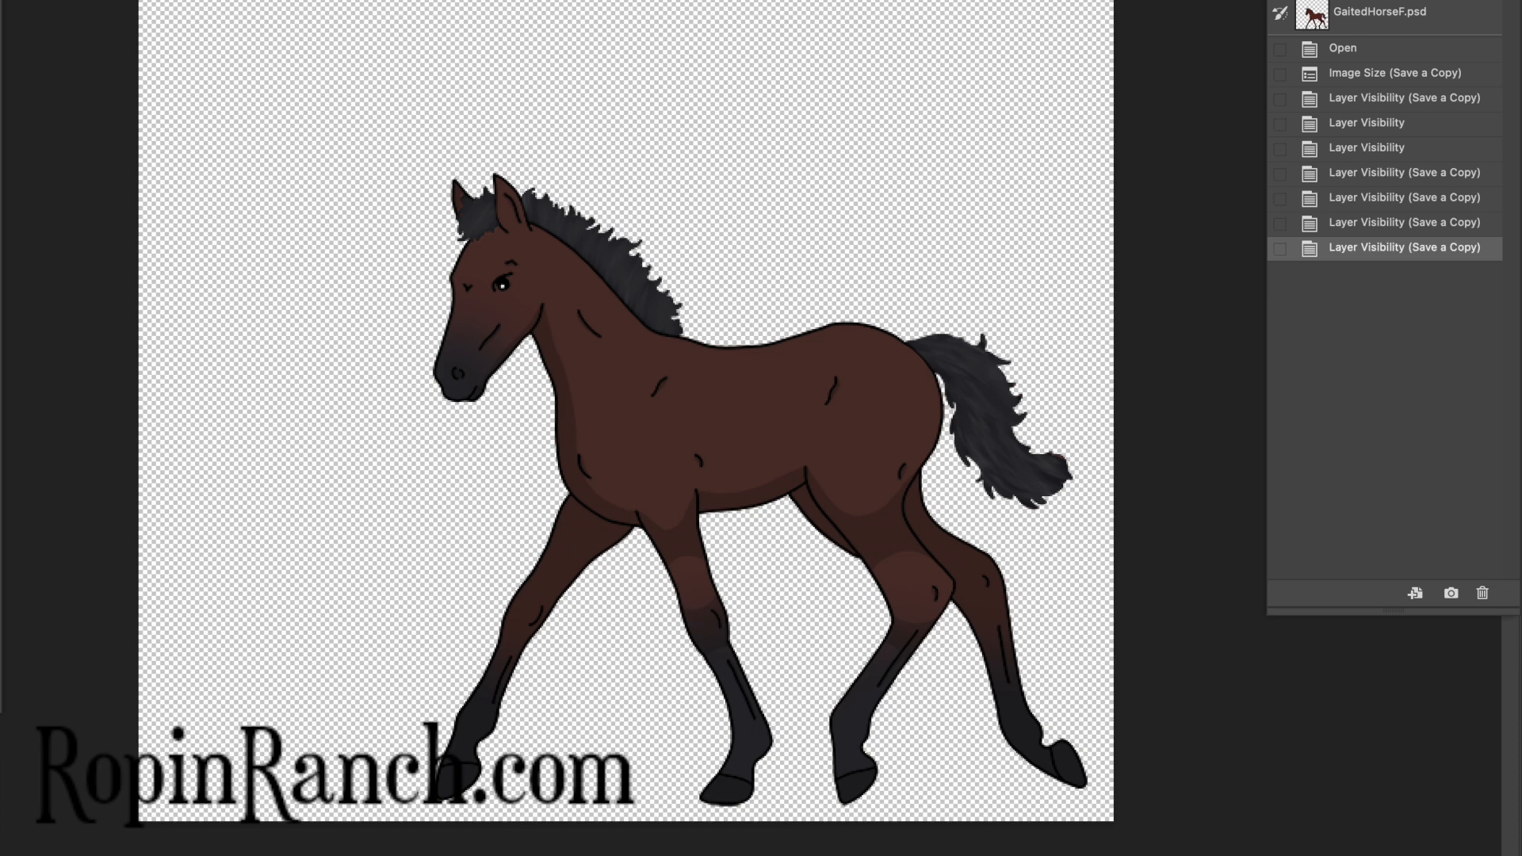
Save a copy of the wild bay foal in the GaitedHorse folder as a PNG named GaitedHWildBayF
{"action": "key", "text": "super+alt+s"}
{"action": "type", "text": "GaitedHWildBayF"}
{"action": "left_click", "coordinate": [1029, 382]}
{"action": "left_click", "coordinate": [826, 727]}
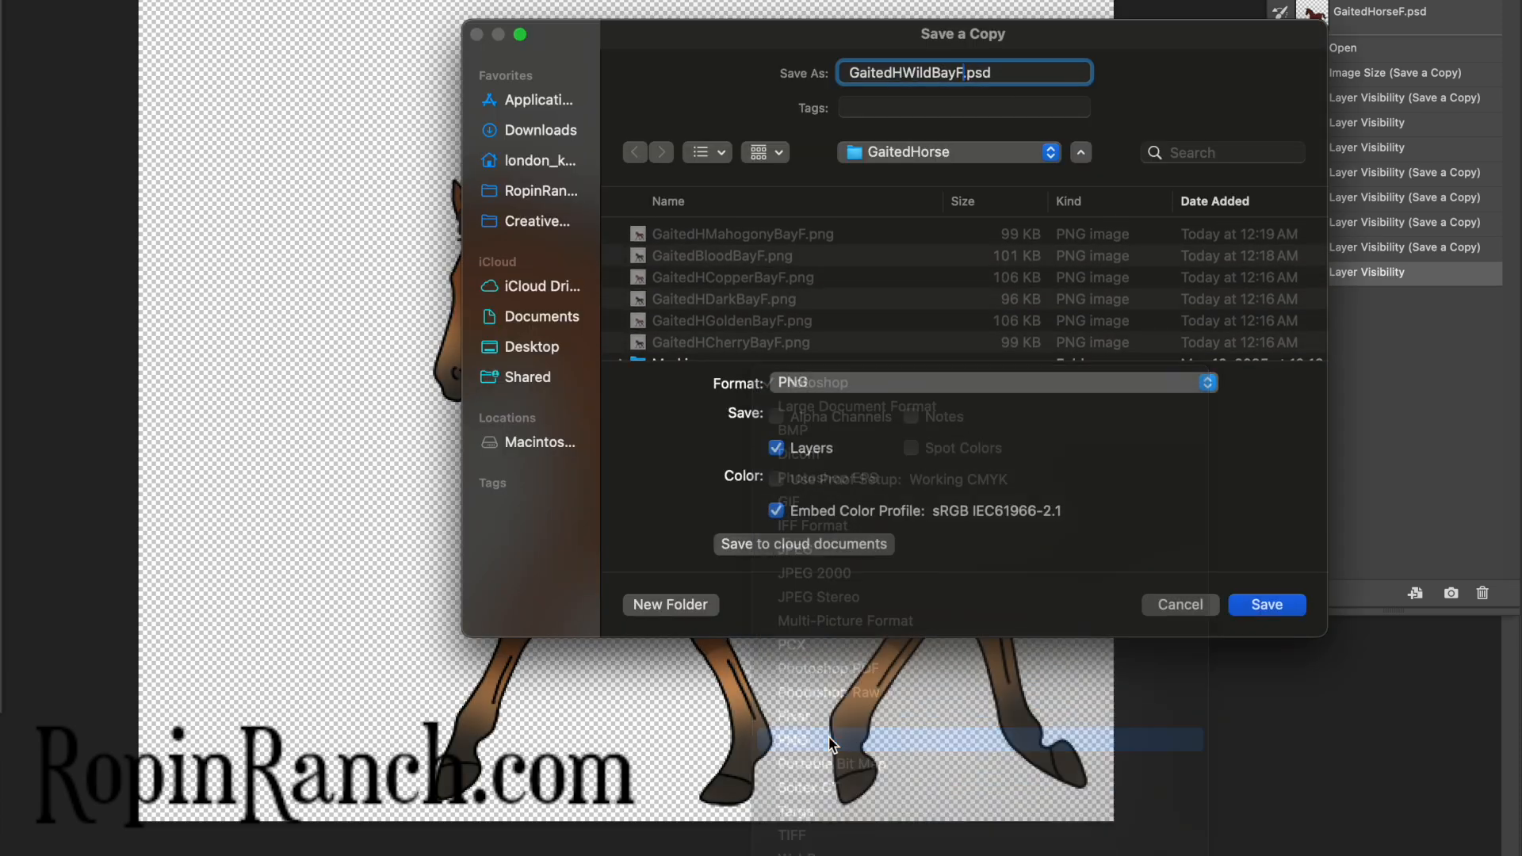
{"action": "key", "text": "Return"}
{"action": "key", "text": "Return"}
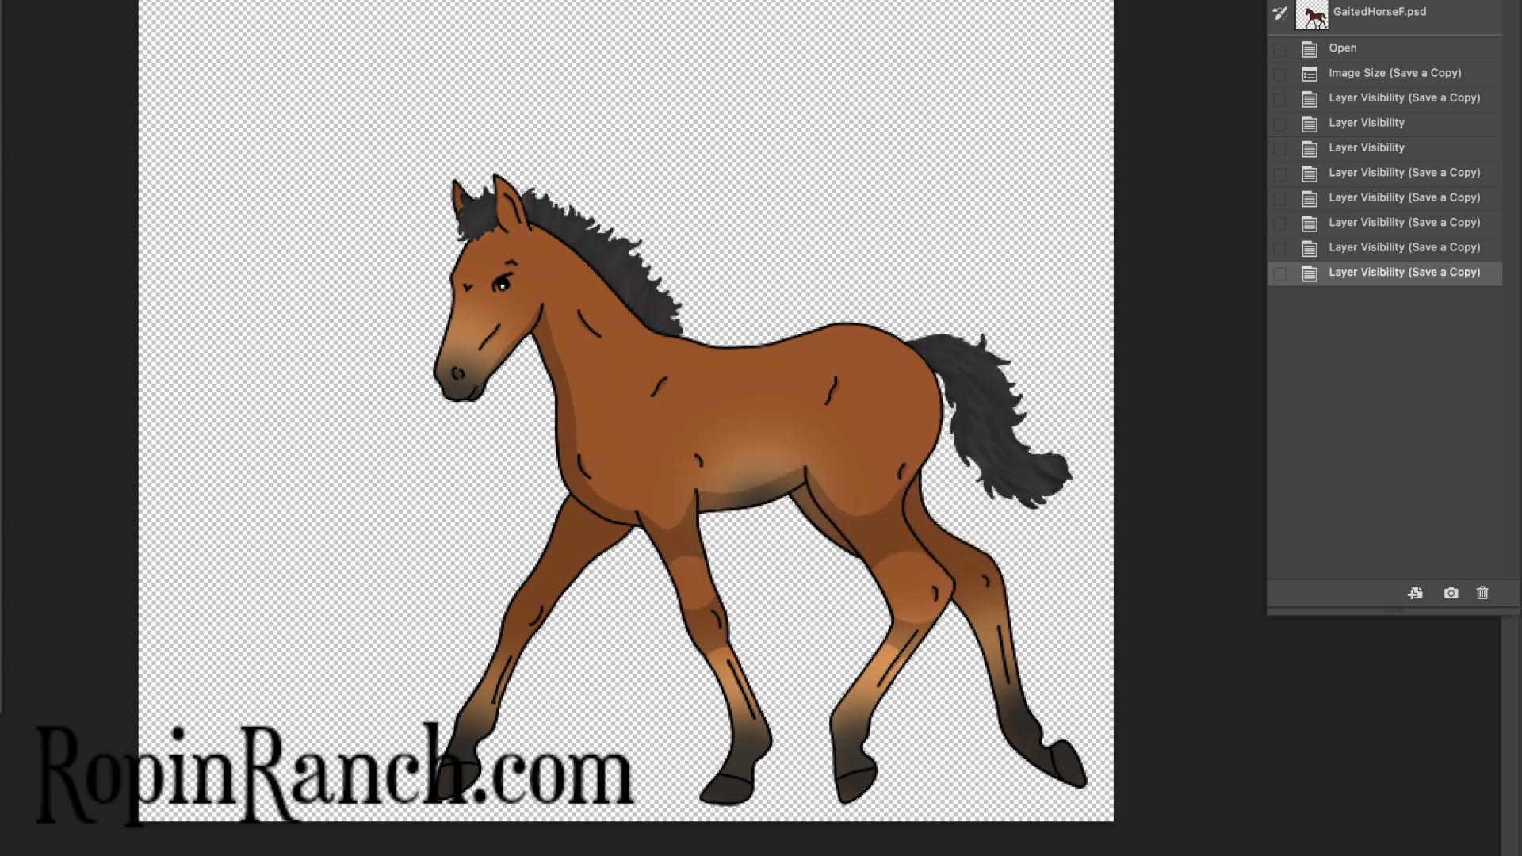
Save a copy of the plain bay foal in the GaitedHorse folder as a PNG named GaitedHBayF
{"action": "key", "text": "super+alt+s"}
{"action": "type", "text": "GaitedHBayF"}
{"action": "left_click", "coordinate": [957, 388]}
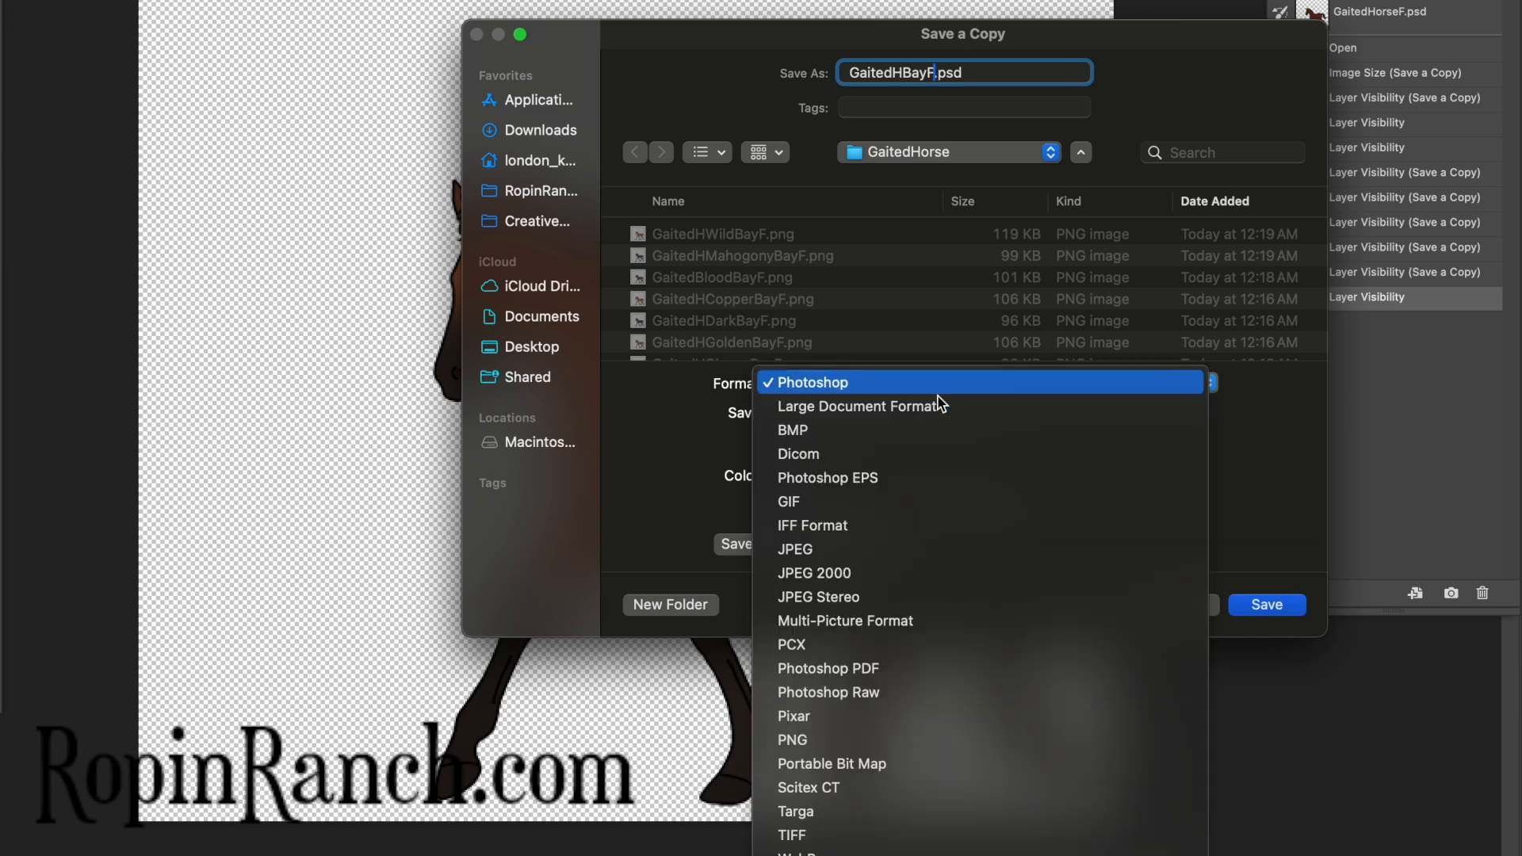
{"action": "left_click", "coordinate": [853, 734]}
{"action": "key", "text": "Return"}
{"action": "key", "text": "Return"}
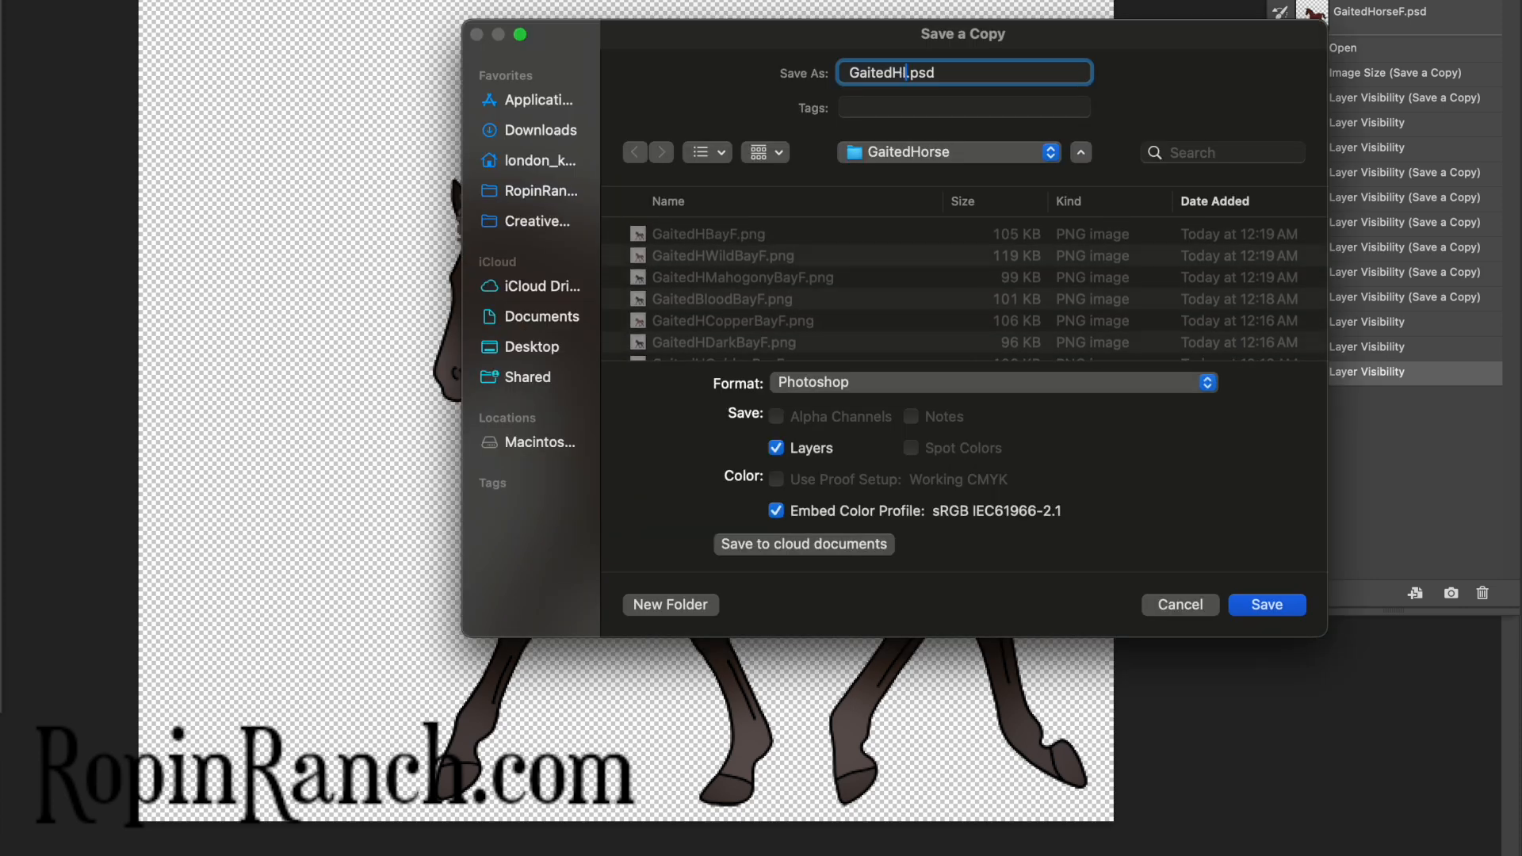
Save a copy of the liver chestnut foal in the GaitedHorse folder as a PNG named GaitedHLiverChestnutF
{"action": "key", "text": "BackSpace"}
{"action": "type", "text": "Luiv"}
{"action": "key", "text": "BackSpace"}
{"action": "key", "text": "BackSpace"}
{"action": "key", "text": "BackSpace"}
{"action": "type", "text": "iverChestnutF"}
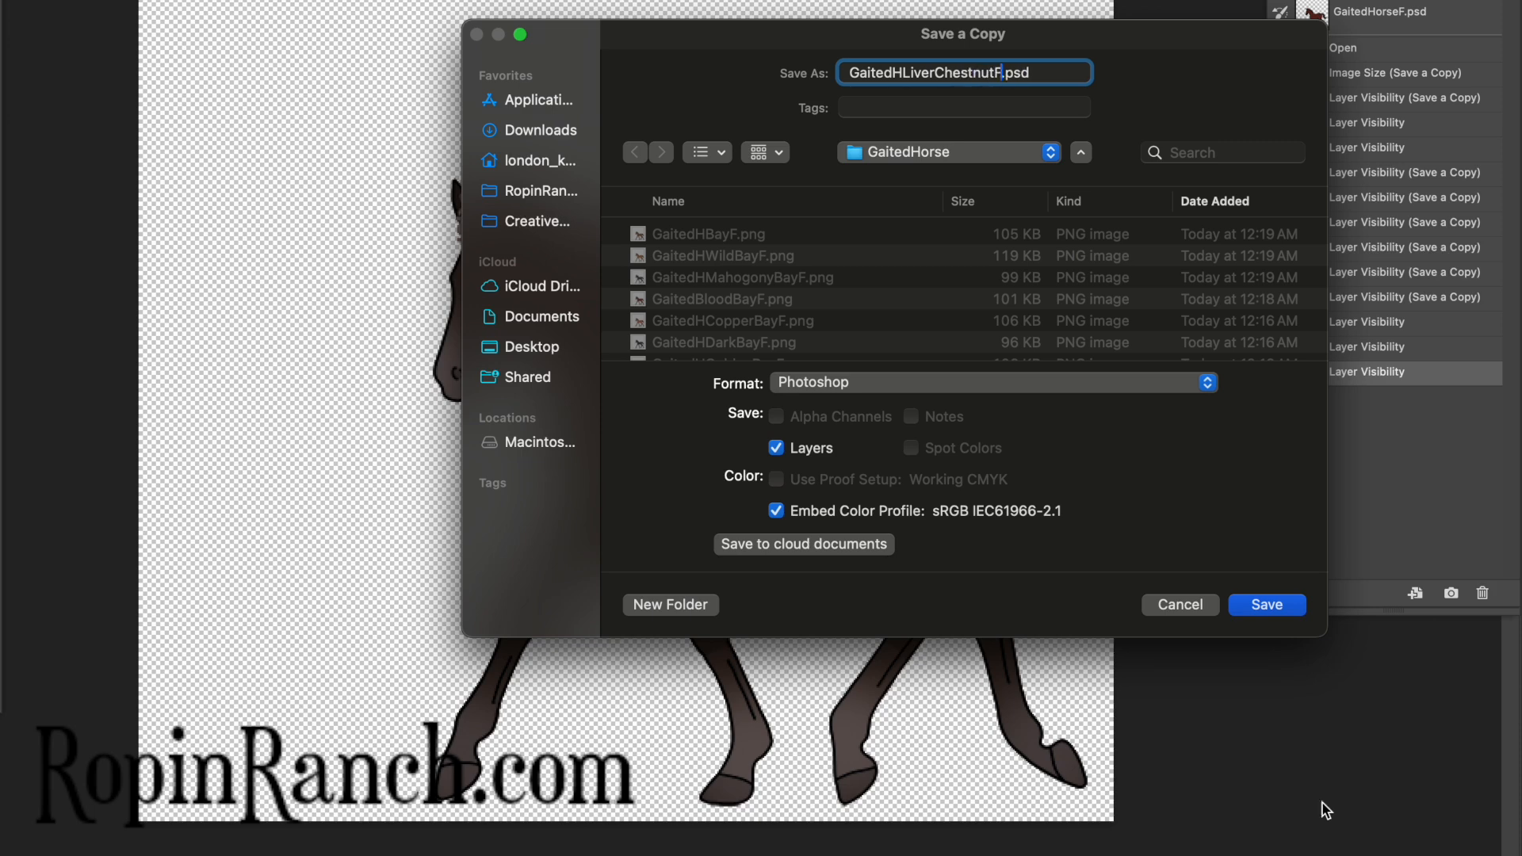
{"action": "left_click", "coordinate": [1022, 383]}
{"action": "left_click", "coordinate": [842, 739]}
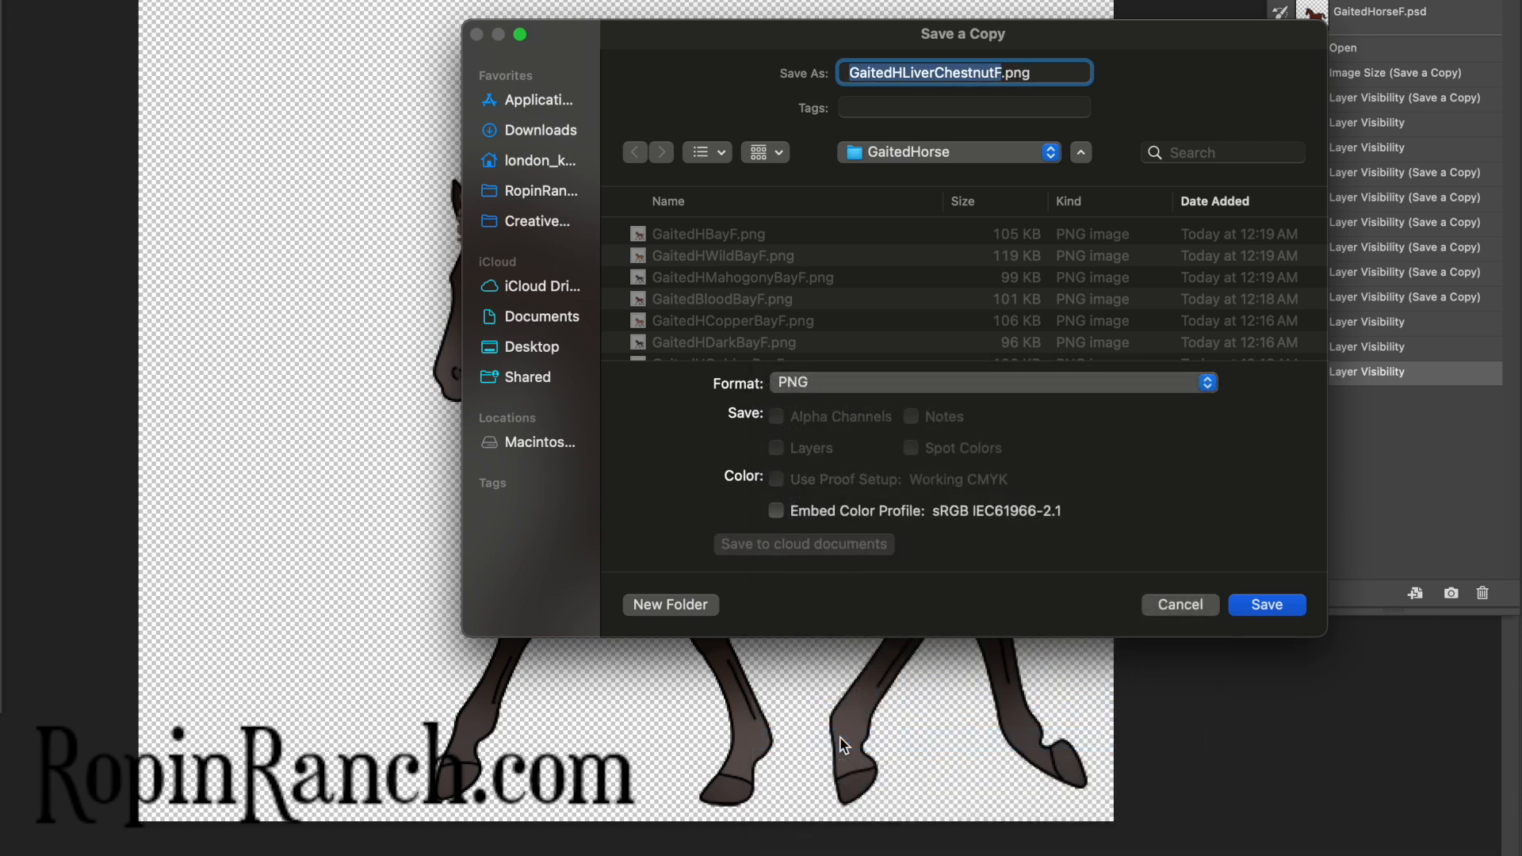
{"action": "key", "text": "Return"}
{"action": "key", "text": "Return"}
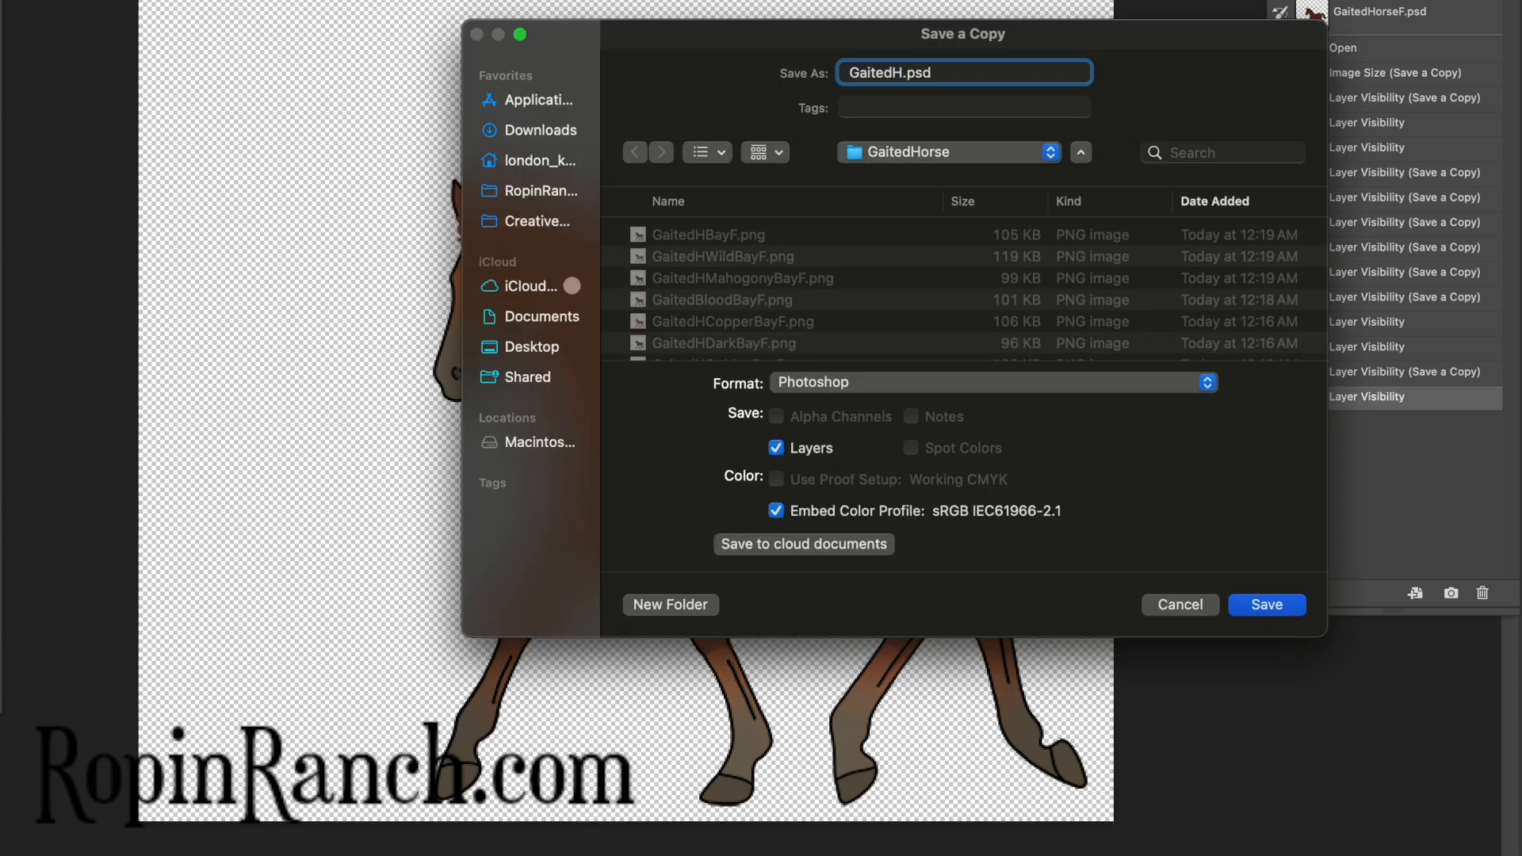
Save a copy of the plain chestnut foal in the GaitedHorse folder as a PNG named GaitedHChestnutF
{"action": "type", "text": "ChestnutF"}
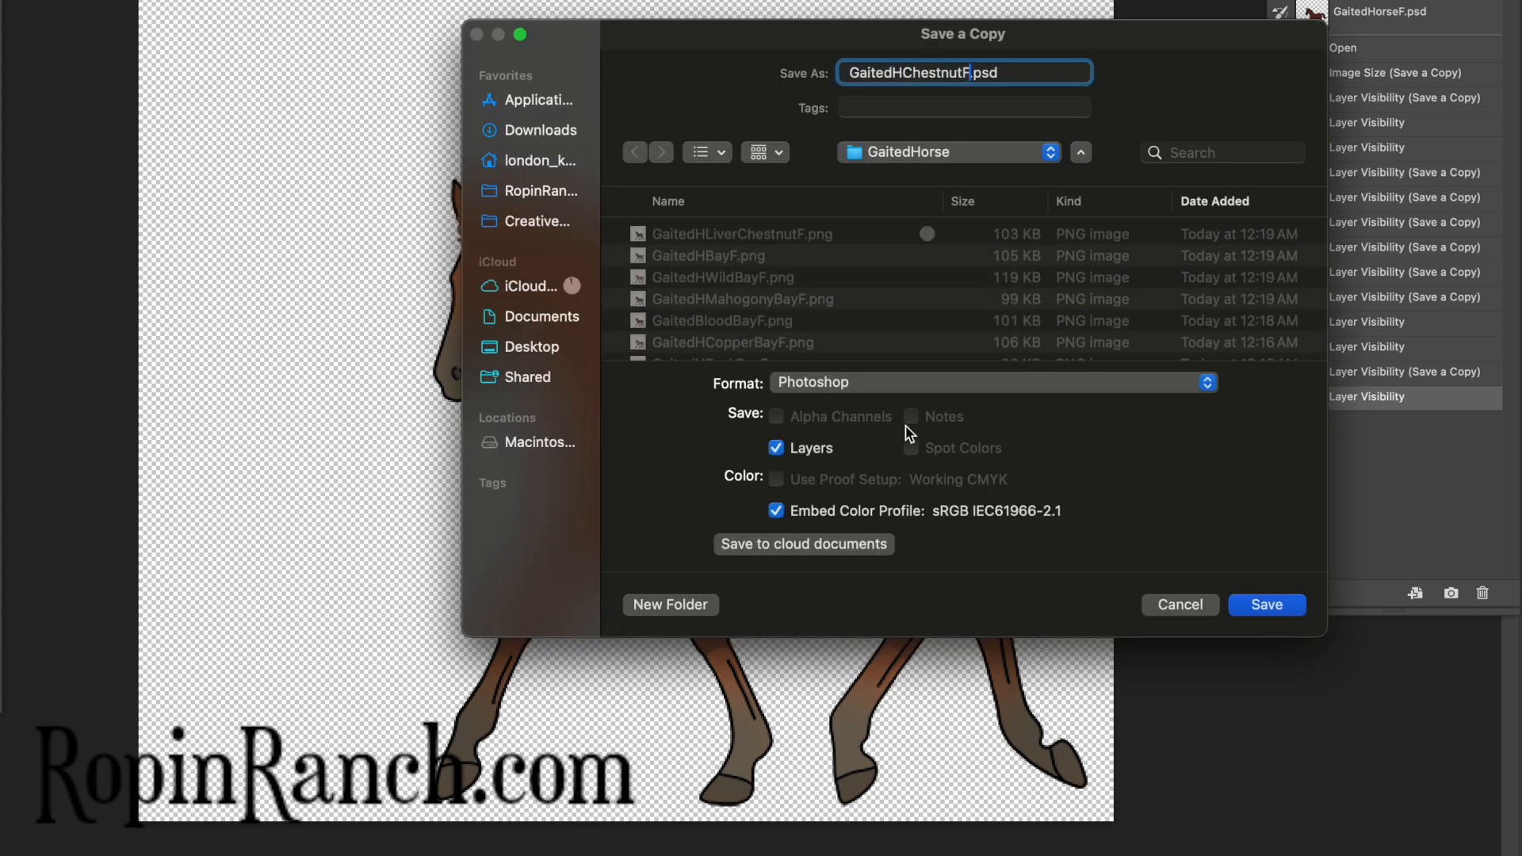
{"action": "left_click", "coordinate": [912, 382]}
{"action": "left_click", "coordinate": [891, 736]}
{"action": "key", "text": "Return"}
{"action": "key", "text": "Return"}
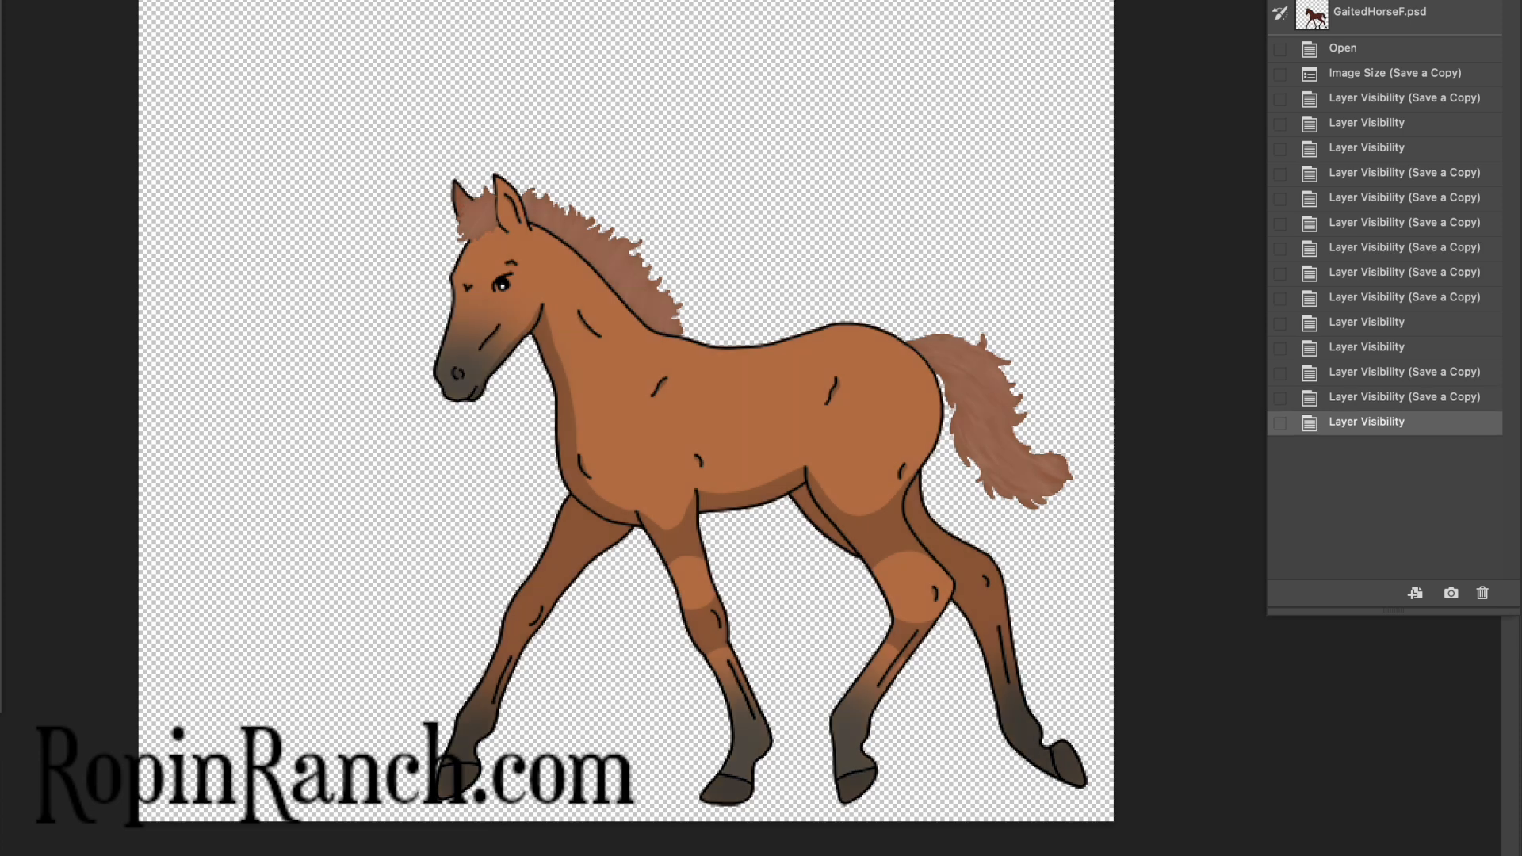
Save a copy of the honey chestnut foal in the GaitedHorse folder as a PNG named GaitedHHoneyChestnutF
{"action": "key", "text": "alt+super+s"}
{"action": "type", "text": "GaitedH"}
{"action": "type", "text": "Honey"}
{"action": "type", "text": "Chestnut"}
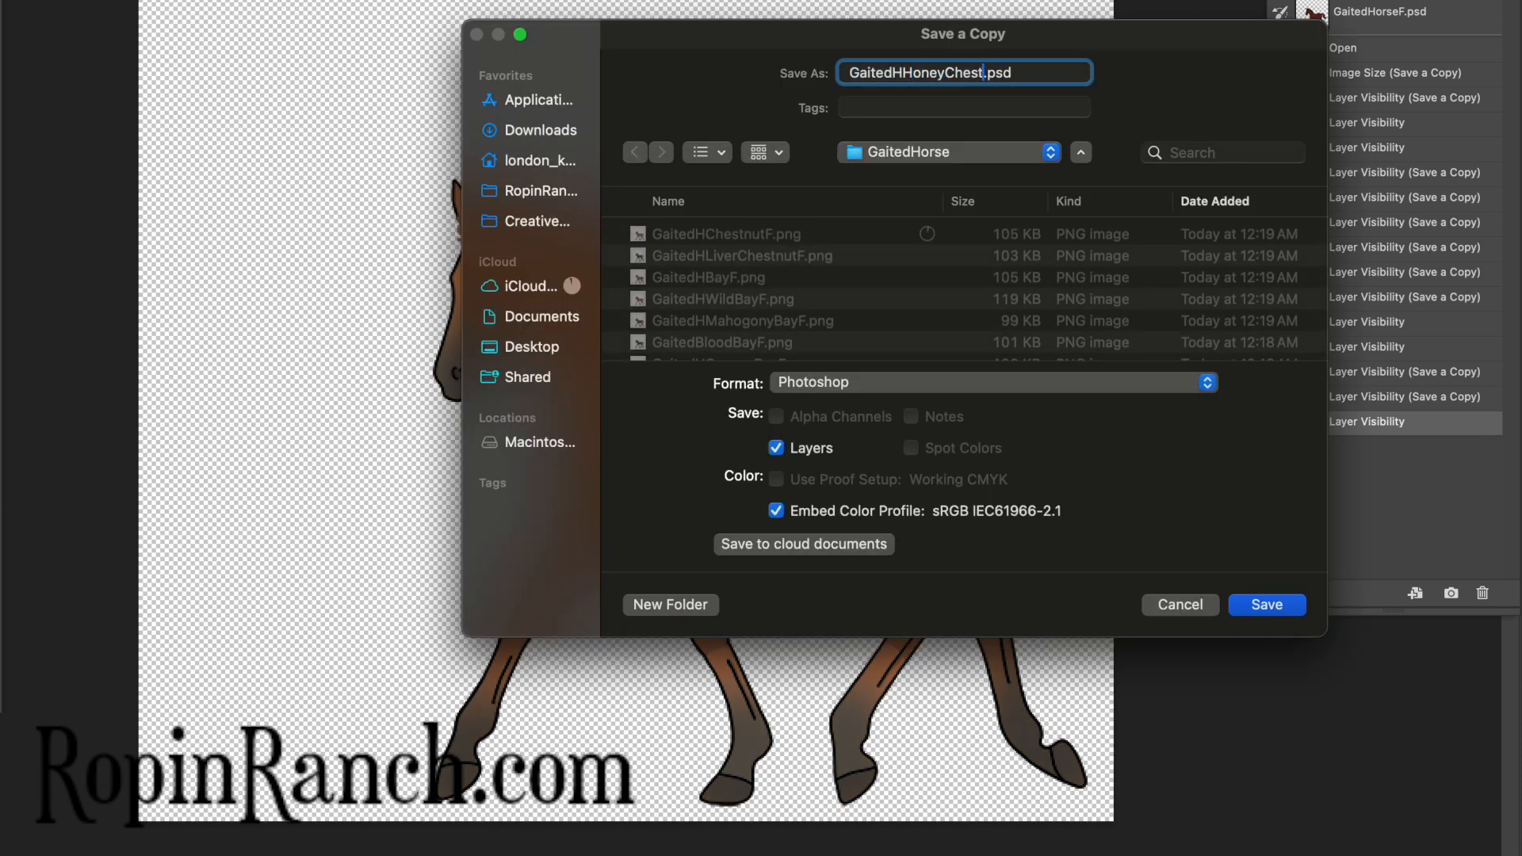
{"action": "type", "text": "F"}
{"action": "left_click", "coordinate": [990, 384]}
{"action": "left_click", "coordinate": [844, 739]}
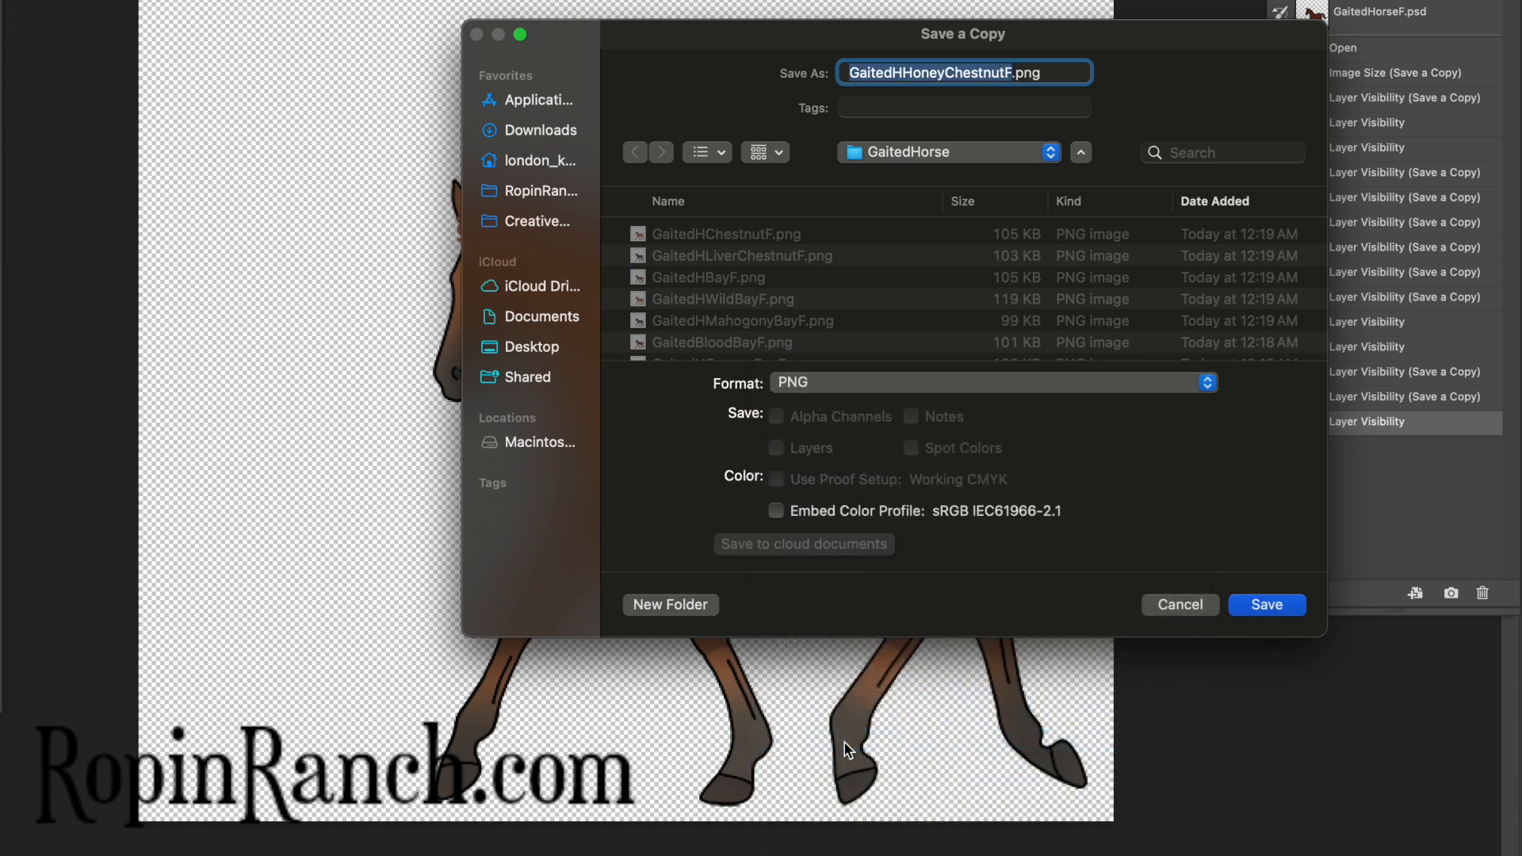
{"action": "key", "text": "Return"}
{"action": "key", "text": "Return"}
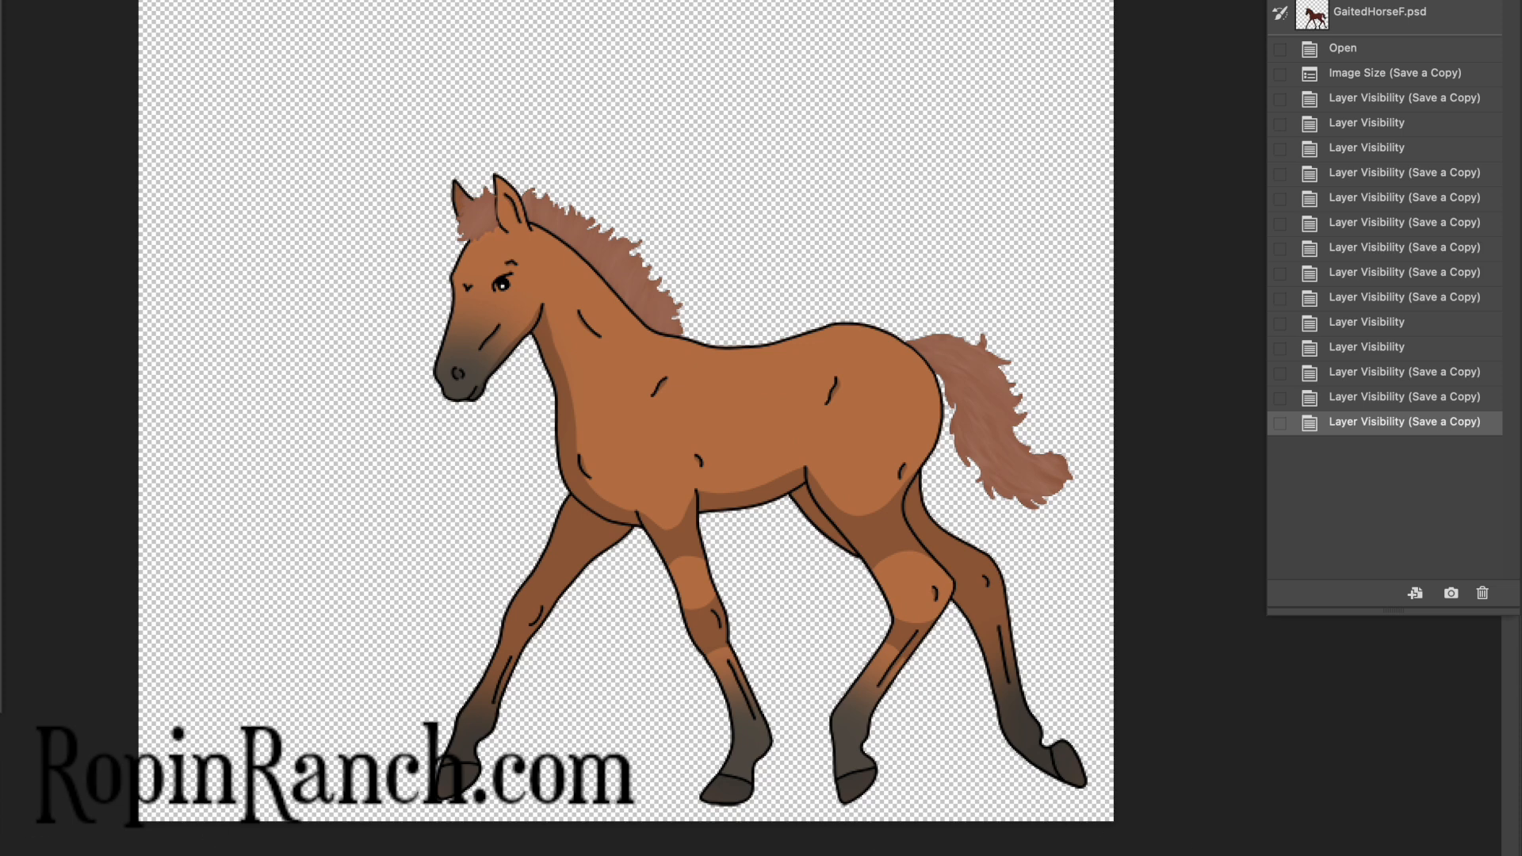
Save a copy of the sandy chestnut foal in the GaitedHorse folder as a PNG named GaitedHSandyChestnutF
{"action": "key", "text": "alt+super+s"}
{"action": "type", "text": "GaitedH"}
{"action": "type", "text": "SandyChestnutF"}
{"action": "left_click", "coordinate": [998, 384]}
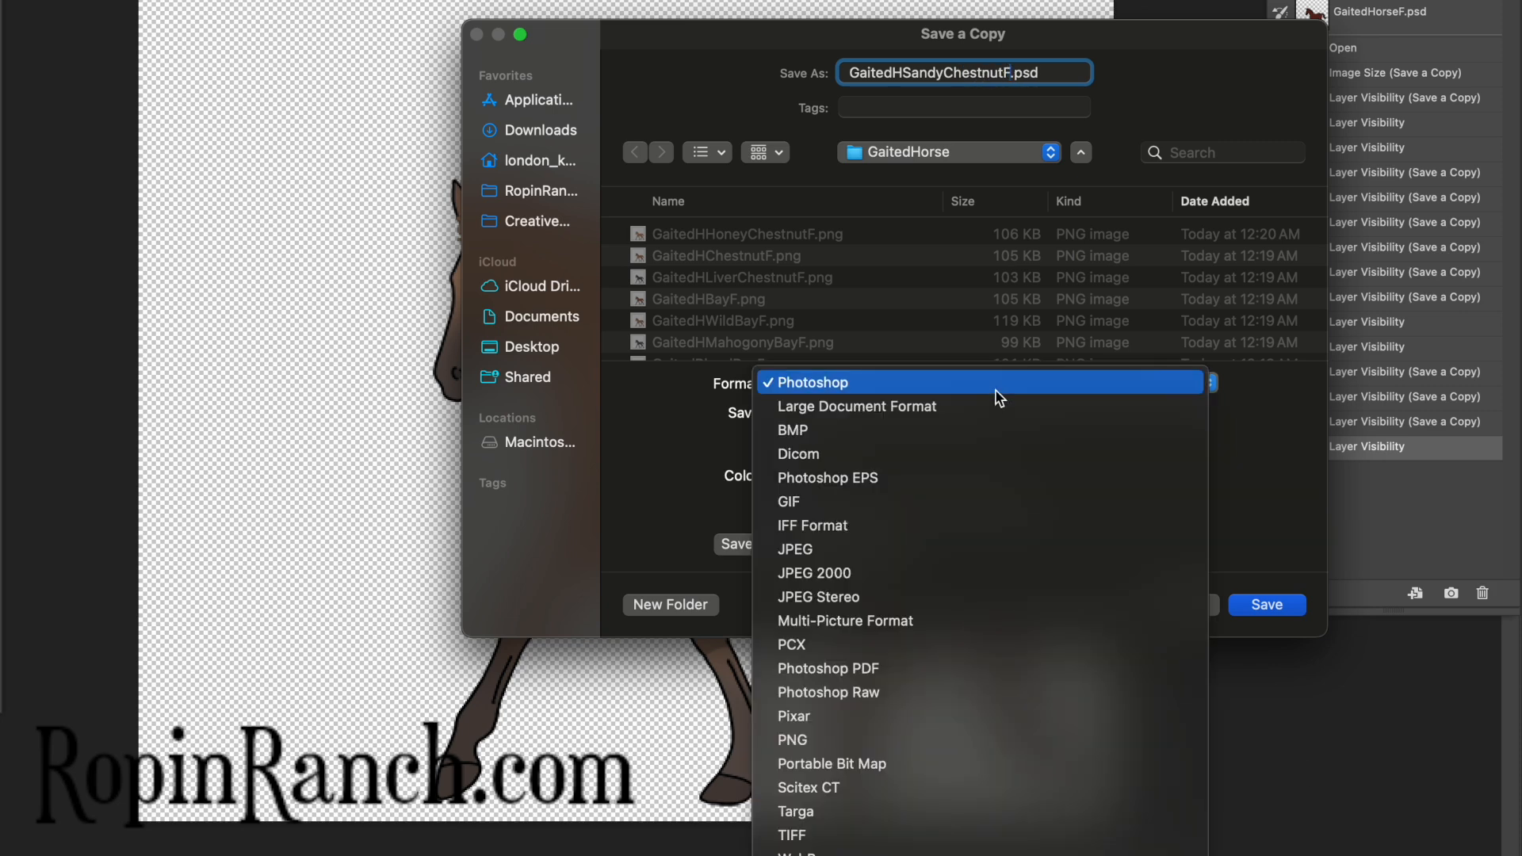
{"action": "left_click", "coordinate": [850, 735]}
{"action": "key", "text": "Return"}
{"action": "key", "text": "Return"}
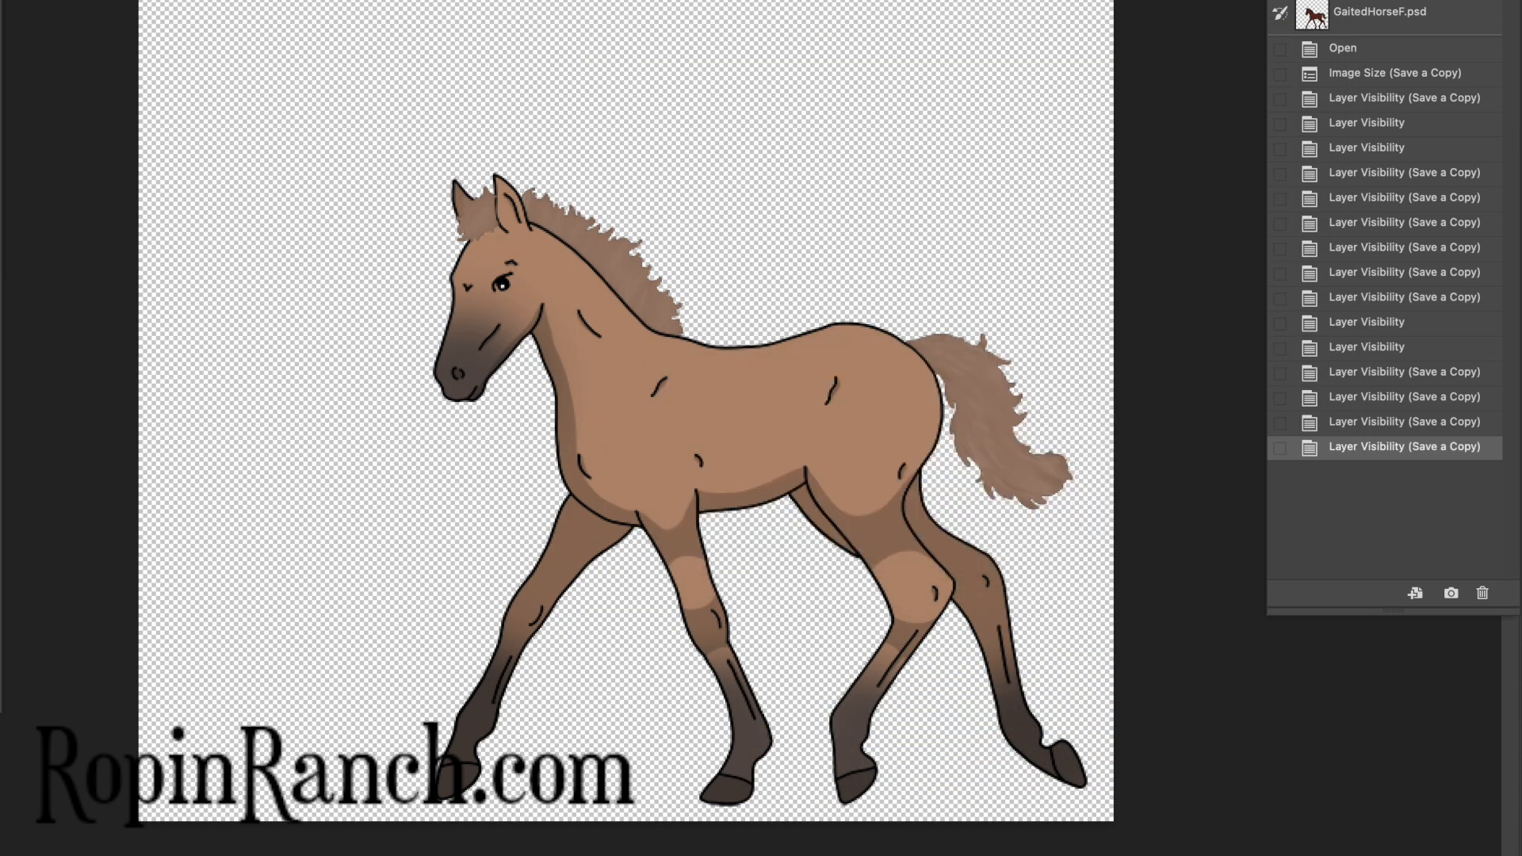
Save a copy of the black chestnut foal in the GaitedHorse folder as a PNG named GaitedHBlackChestnutF
{"action": "key", "text": "alt+super+s"}
{"action": "type", "text": "GaitedH"}
{"action": "type", "text": "Black"}
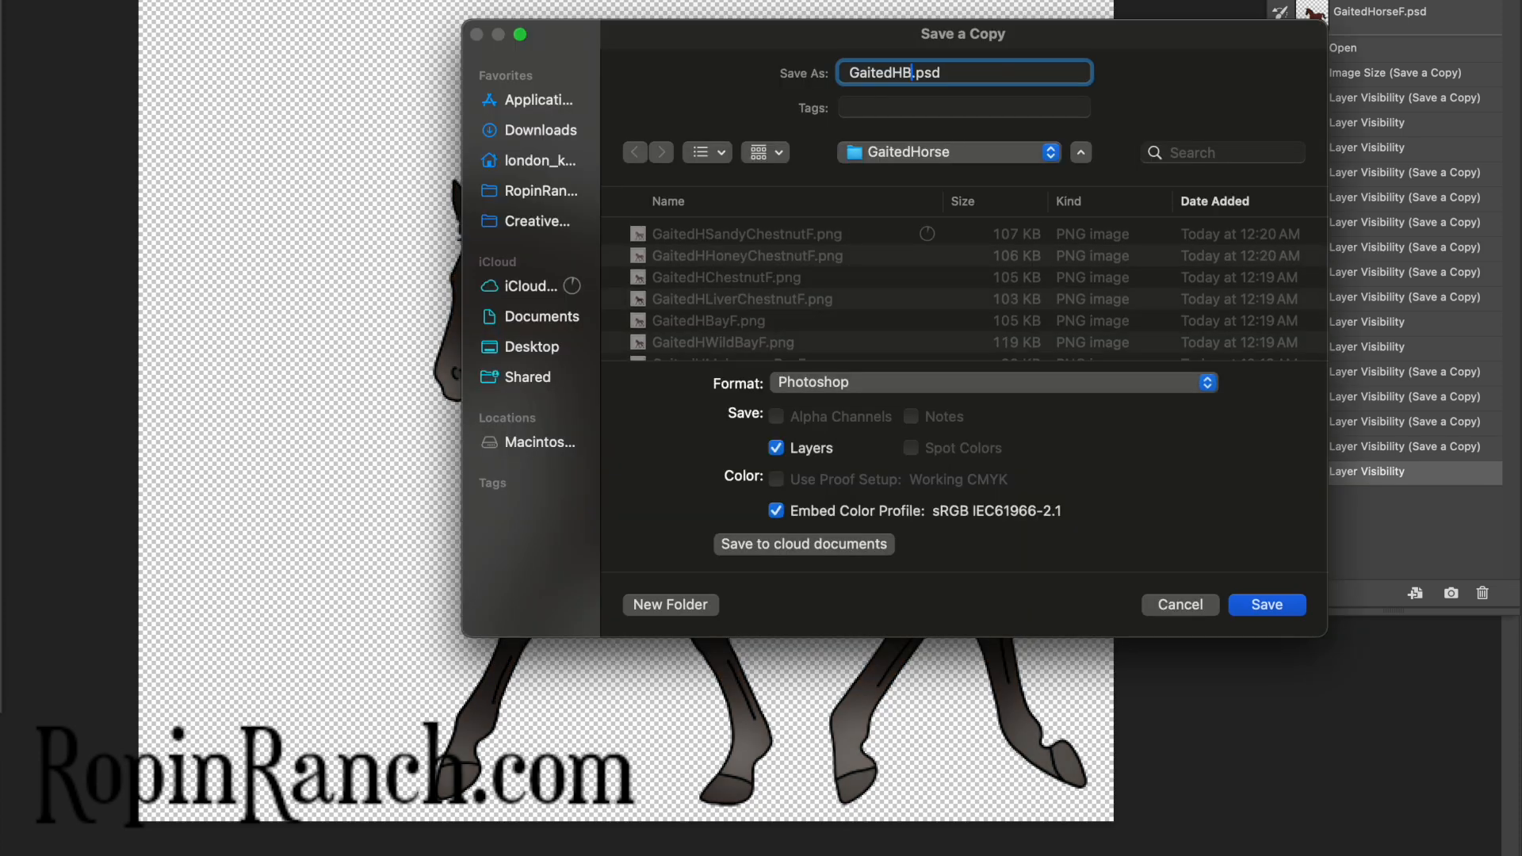
{"action": "type", "text": "Ches"}
{"action": "type", "text": "tnutF"}
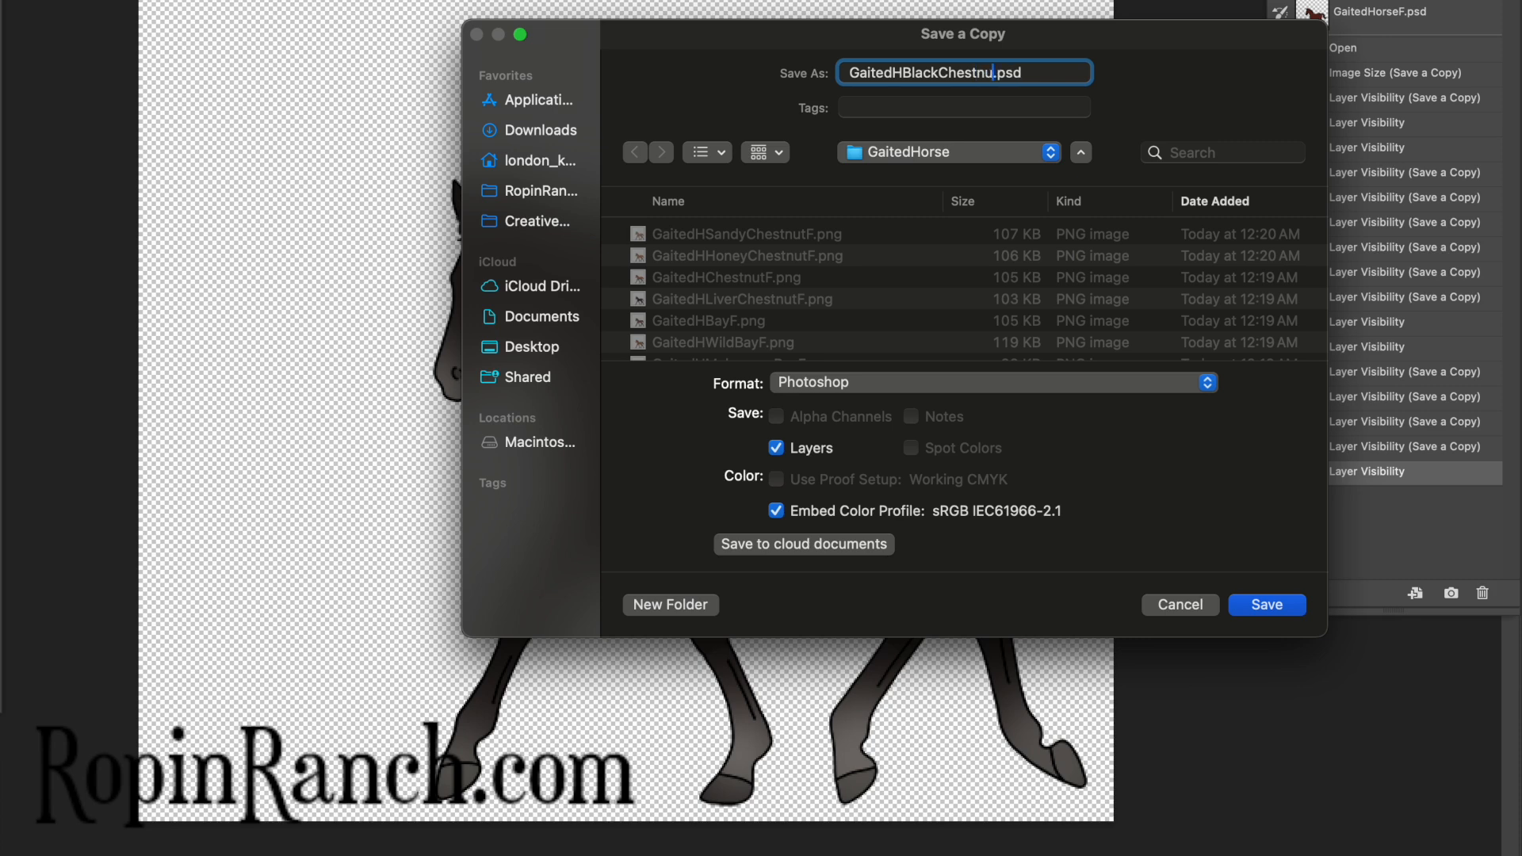
{"action": "left_click", "coordinate": [850, 384]}
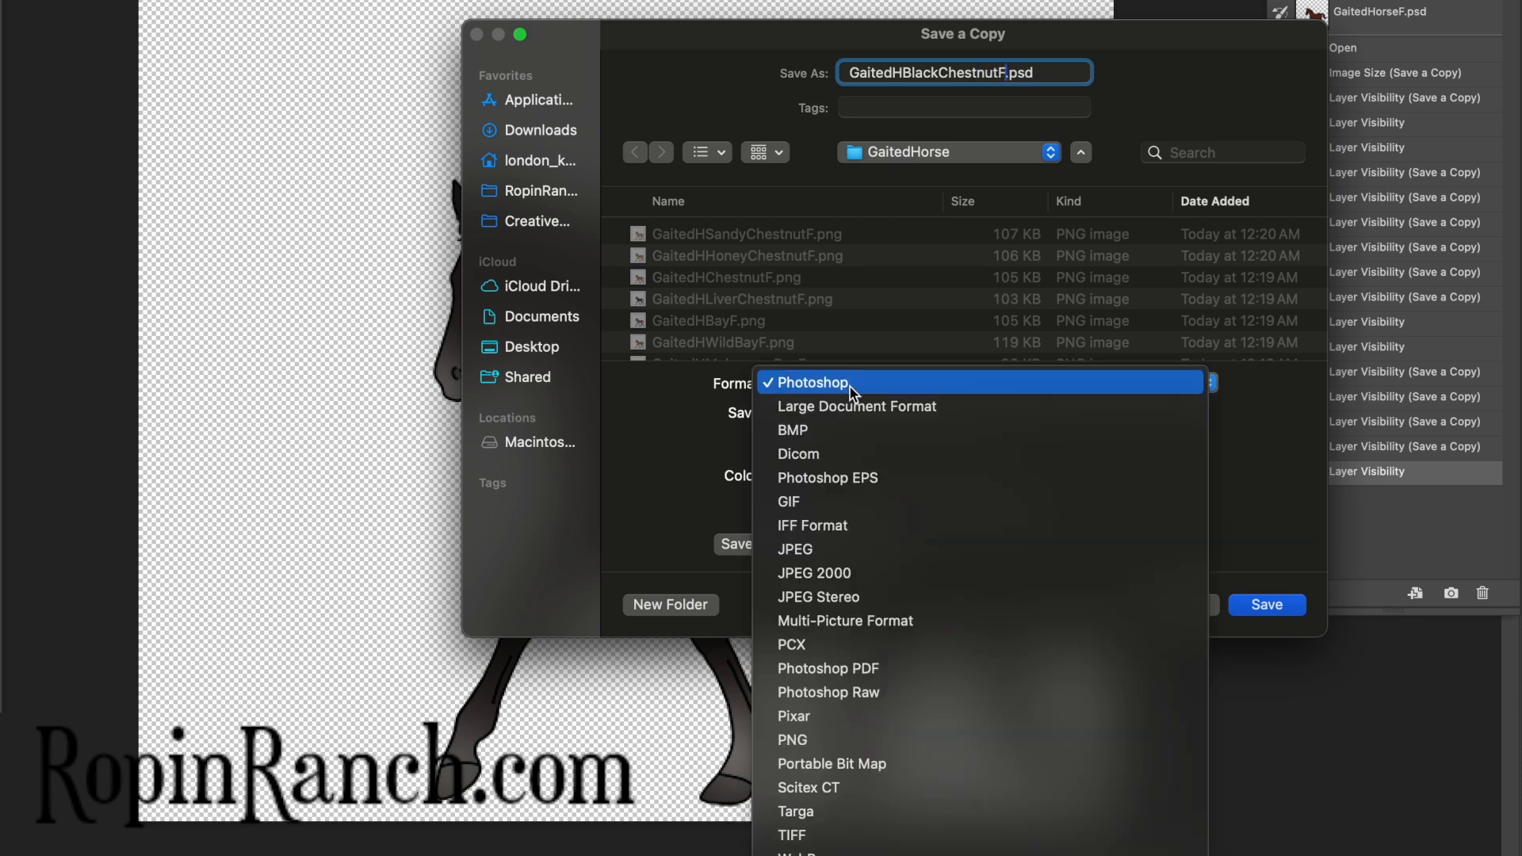
{"action": "left_click", "coordinate": [778, 727]}
{"action": "key", "text": "Return"}
{"action": "key", "text": "Return"}
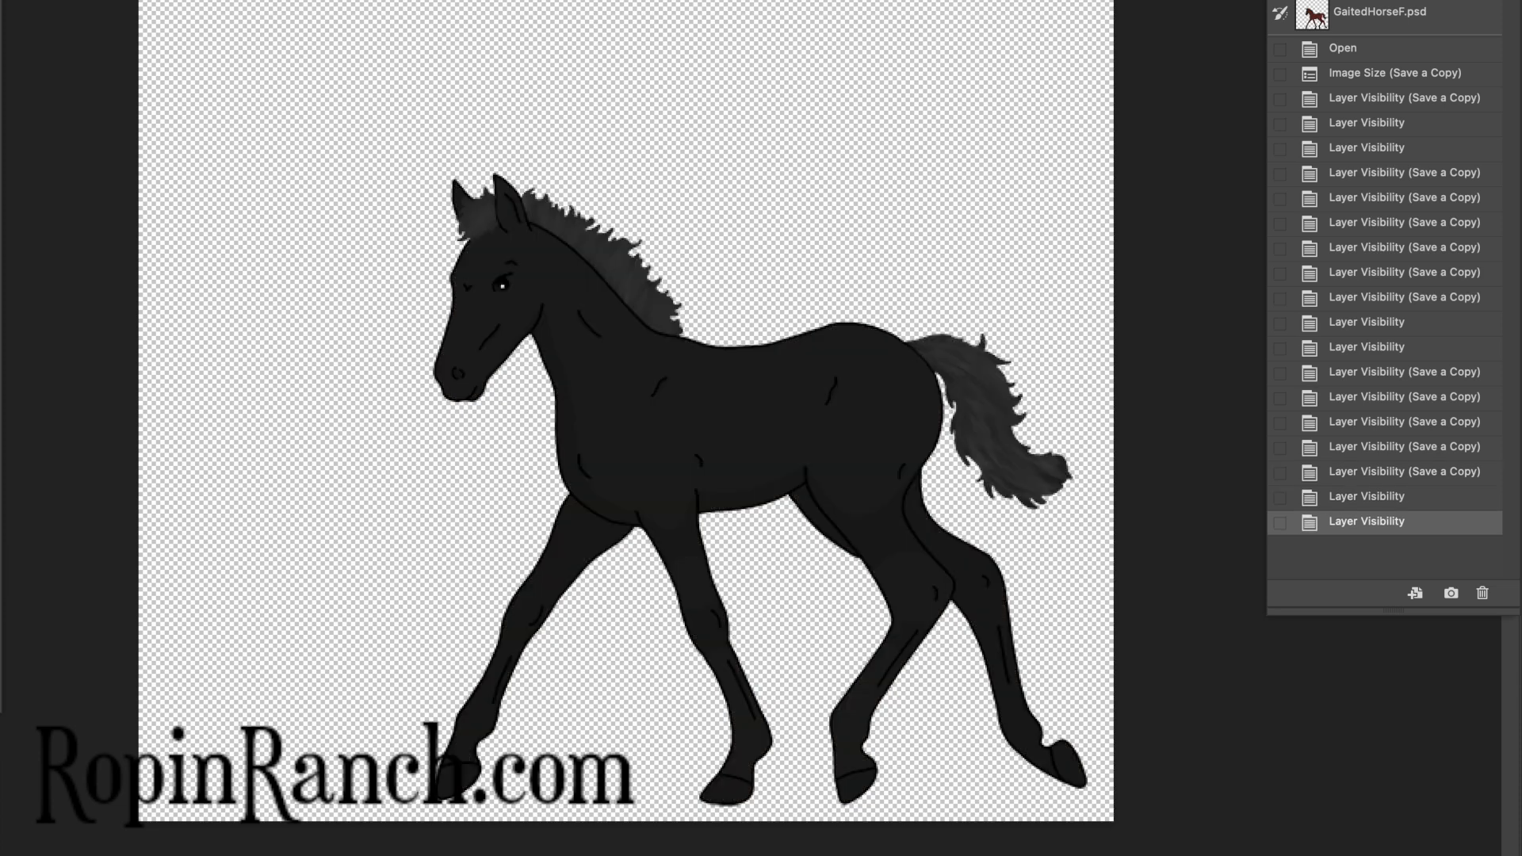
Save a copy of the solid black foal in the GaitedHorse folder as a PNG named GaitedHBlackF
{"action": "key", "text": "super+alt+s"}
{"action": "type", "text": "Black"}
{"action": "left_click", "coordinate": [949, 385]}
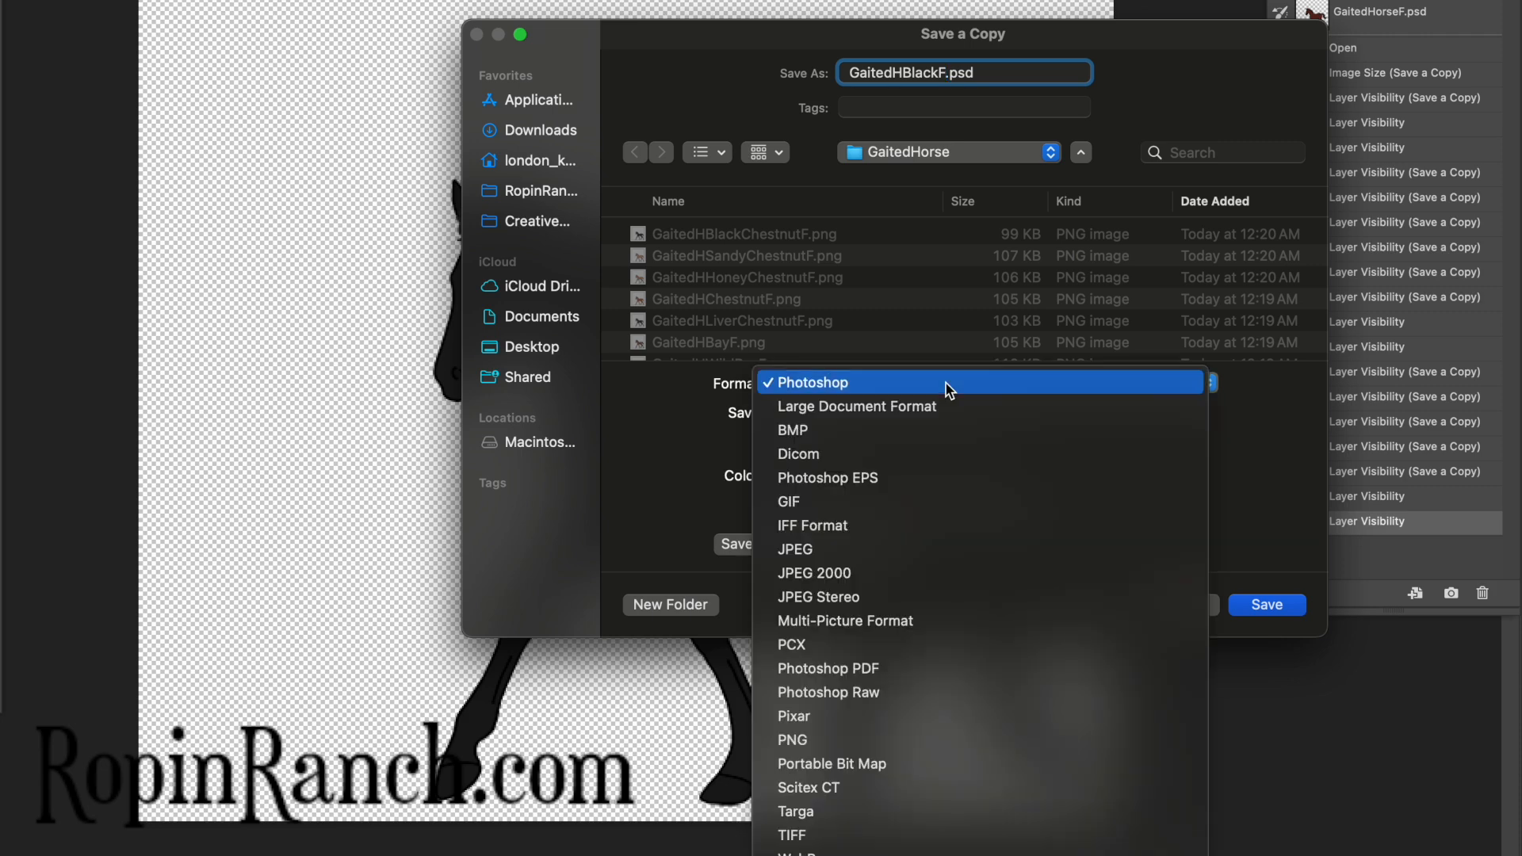
{"action": "left_click", "coordinate": [824, 740]}
{"action": "key", "text": "Return"}
{"action": "key", "text": "Return"}
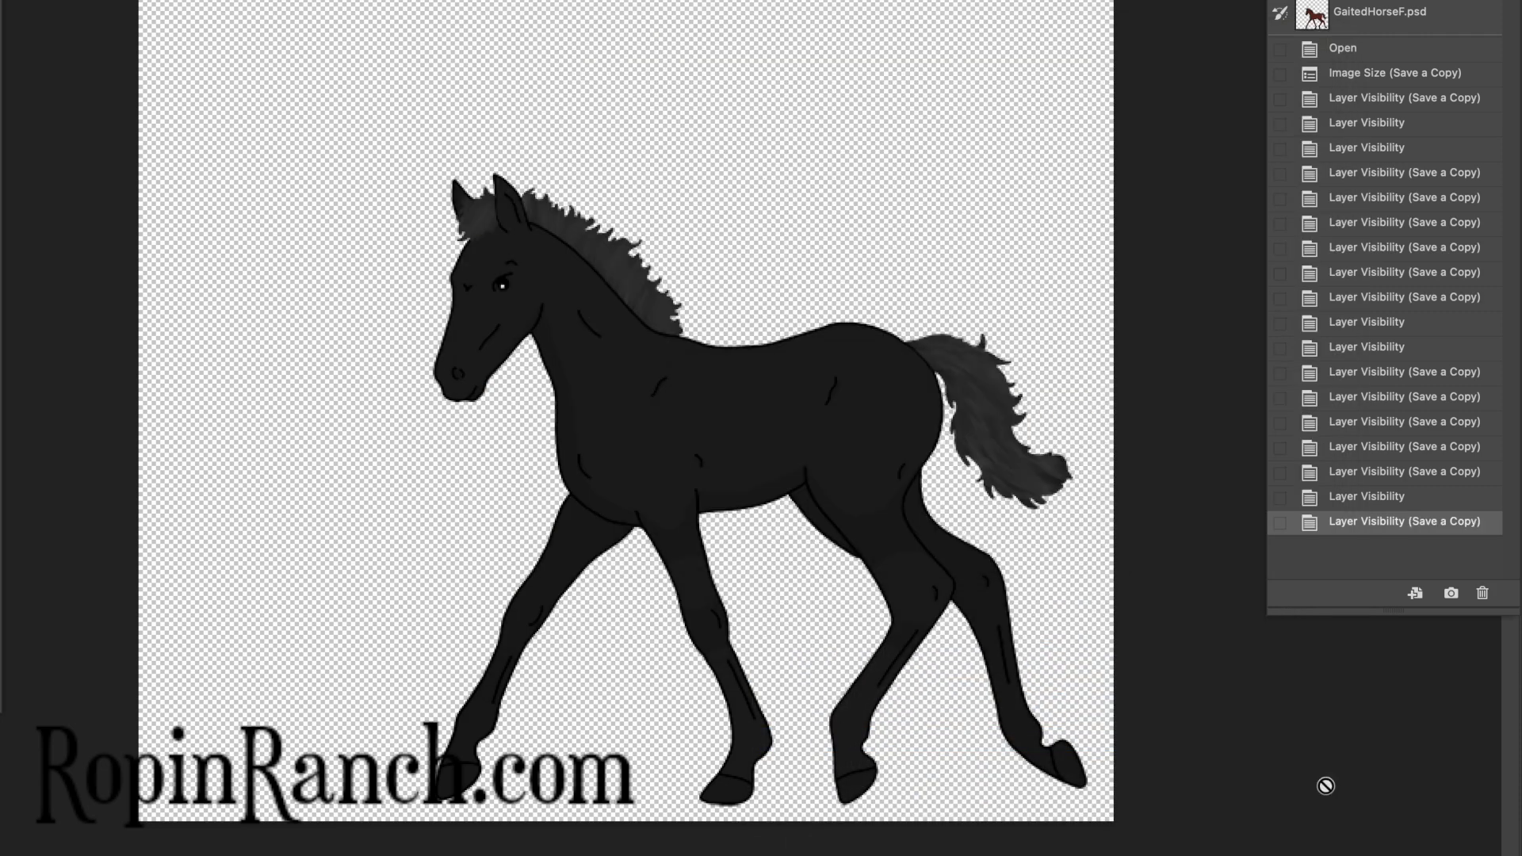
Switch the visible coat from black to seal brown and save a copy as a PNG named GaitedHSealBrownF
{"action": "key", "text": "super+comma"}
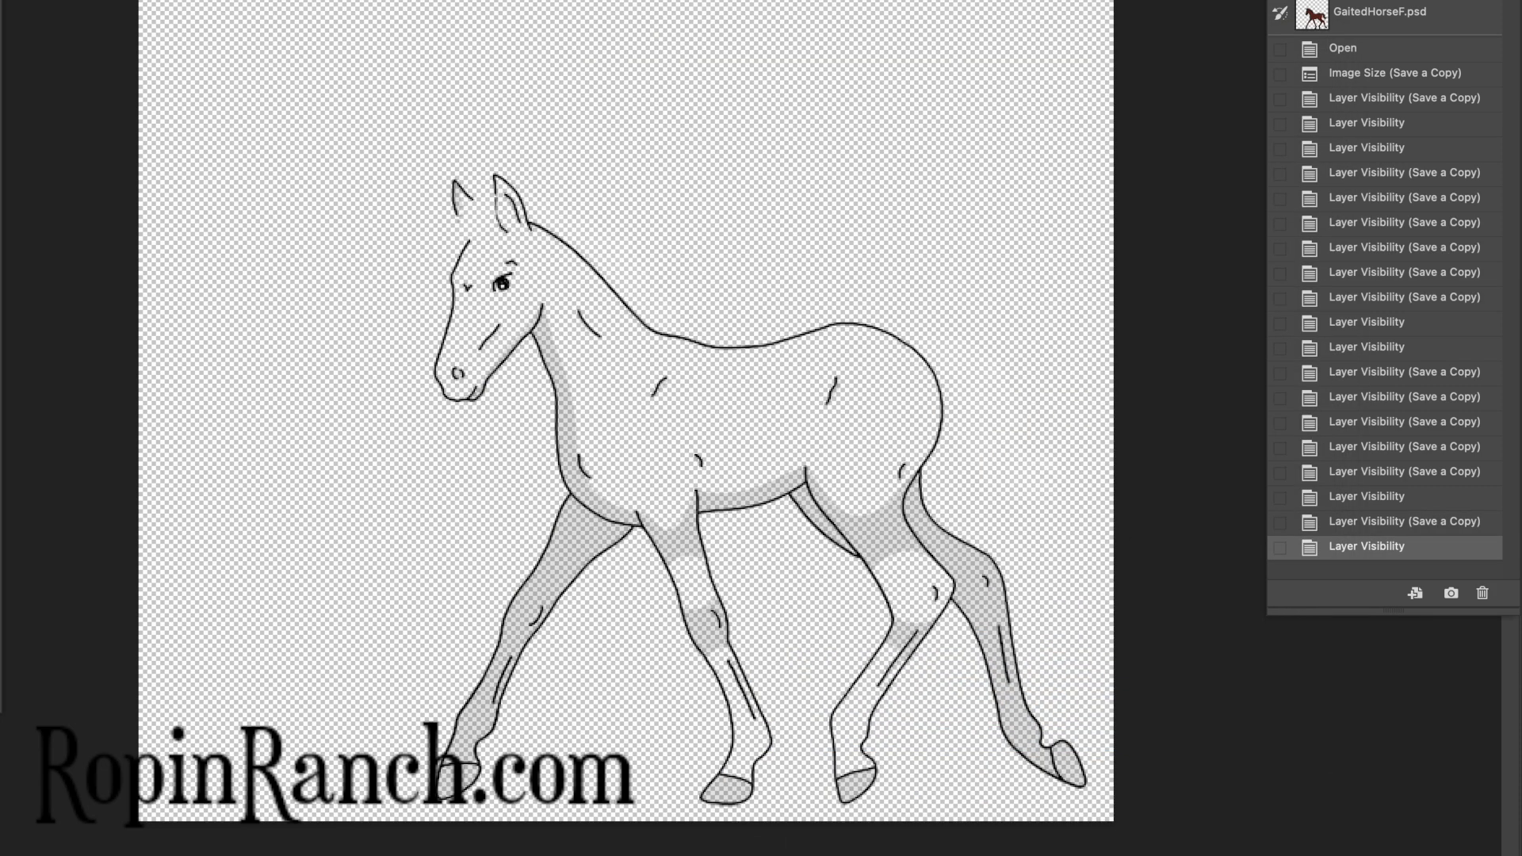
{"action": "key", "text": "super+comma"}
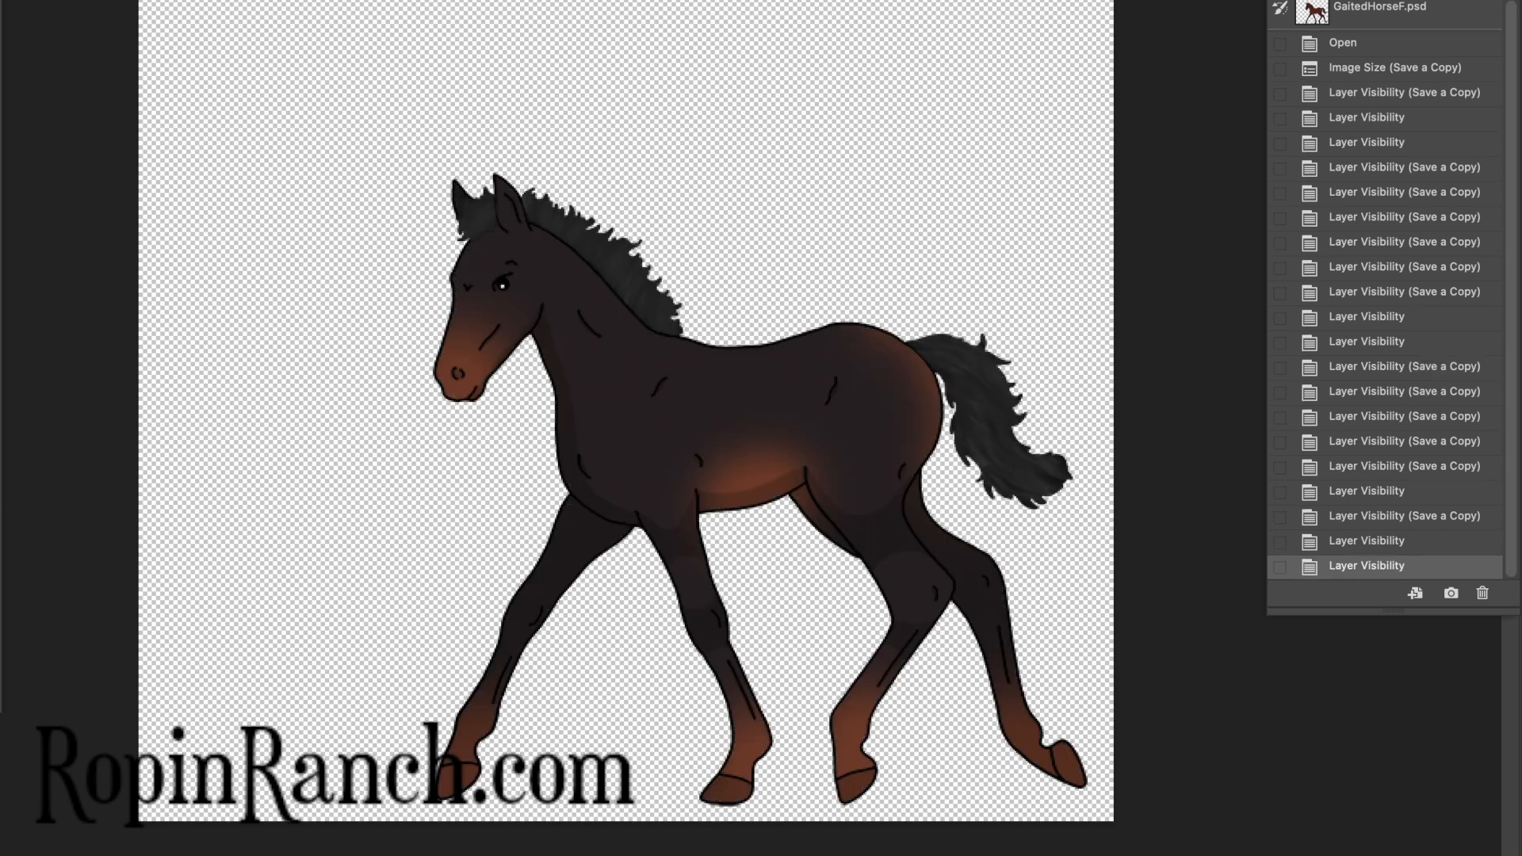
{"action": "key", "text": "alt+super+s"}
{"action": "type", "text": "SealBr"}
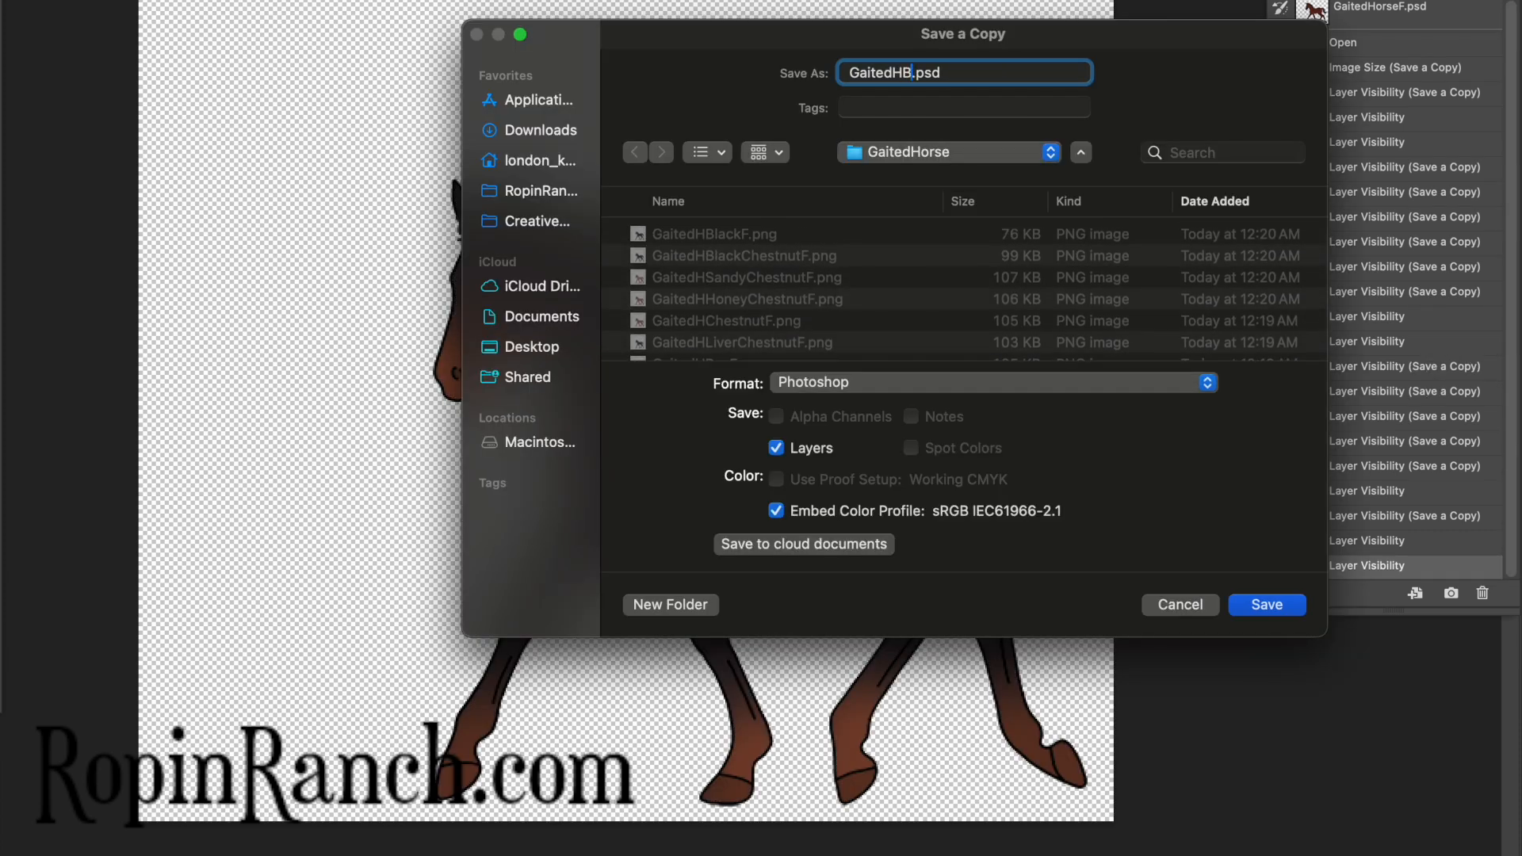
{"action": "type", "text": "ownF"}
{"action": "left_click", "coordinate": [1113, 388]}
{"action": "left_click", "coordinate": [849, 731]}
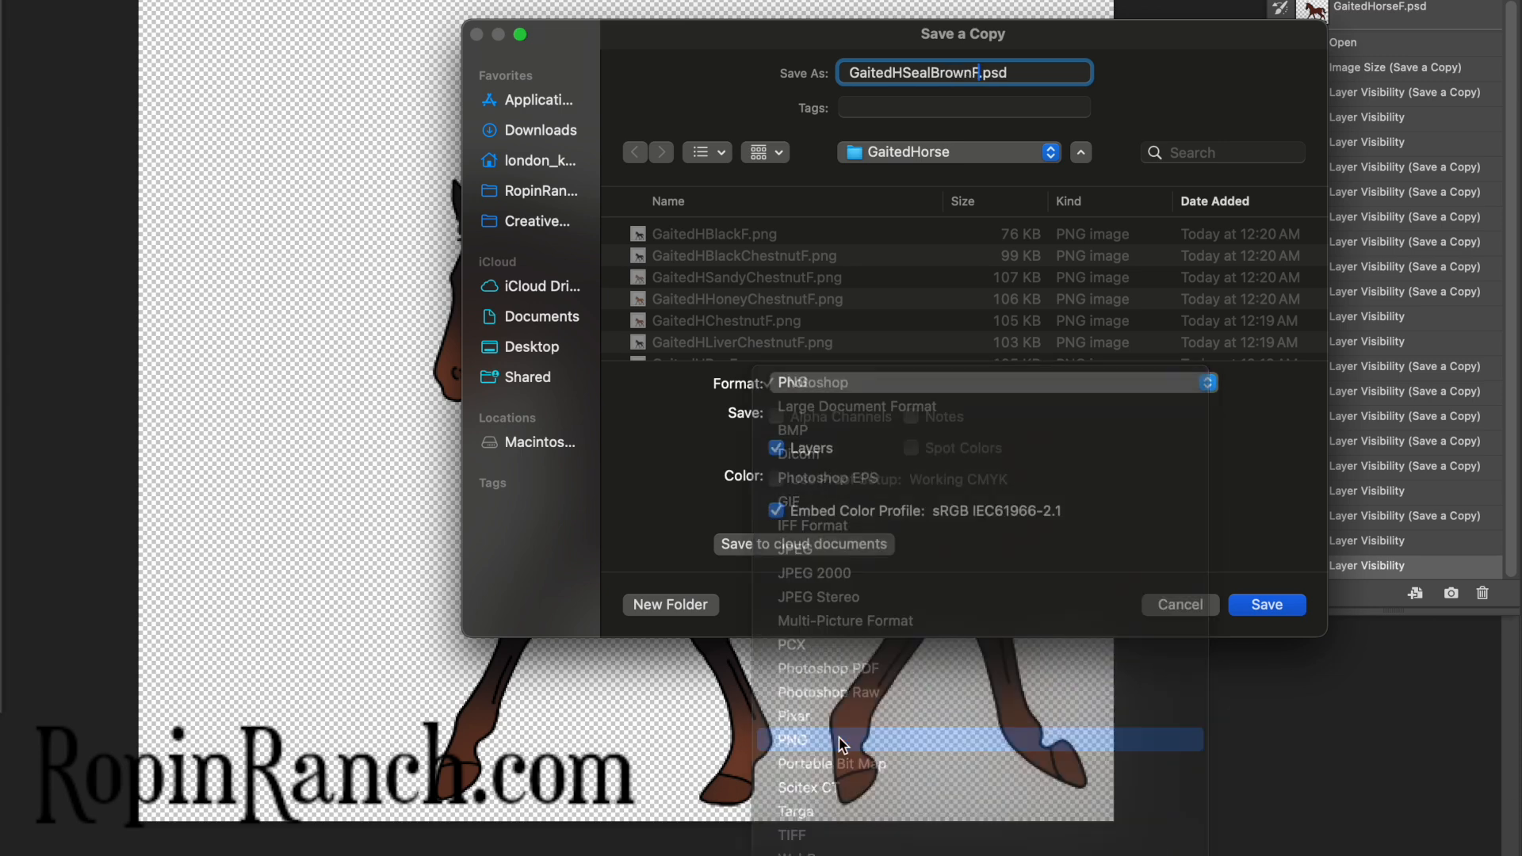
{"action": "key", "text": "Return"}
{"action": "key", "text": "Return"}
Save a copy of the brown foal in the GaitedHorse folder as a PNG named GaitedHBrownF
{"action": "key", "text": "super+alt+s"}
{"action": "type", "text": "GaitedHBrownF"}
{"action": "left_click", "coordinate": [941, 384]}
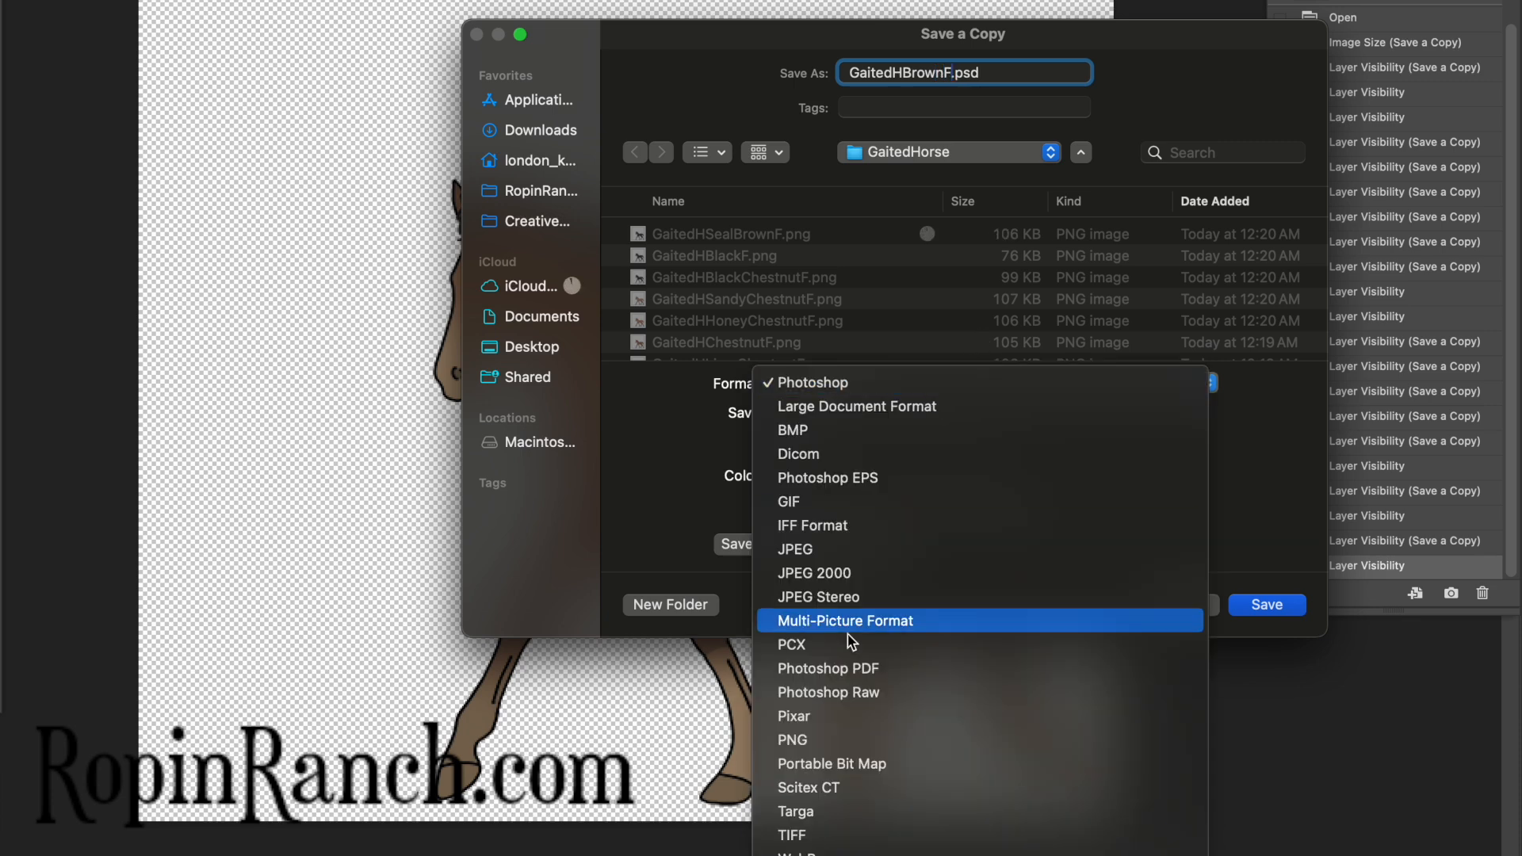
{"action": "left_click", "coordinate": [811, 734]}
{"action": "key", "text": "Return"}
{"action": "key", "text": "Return"}
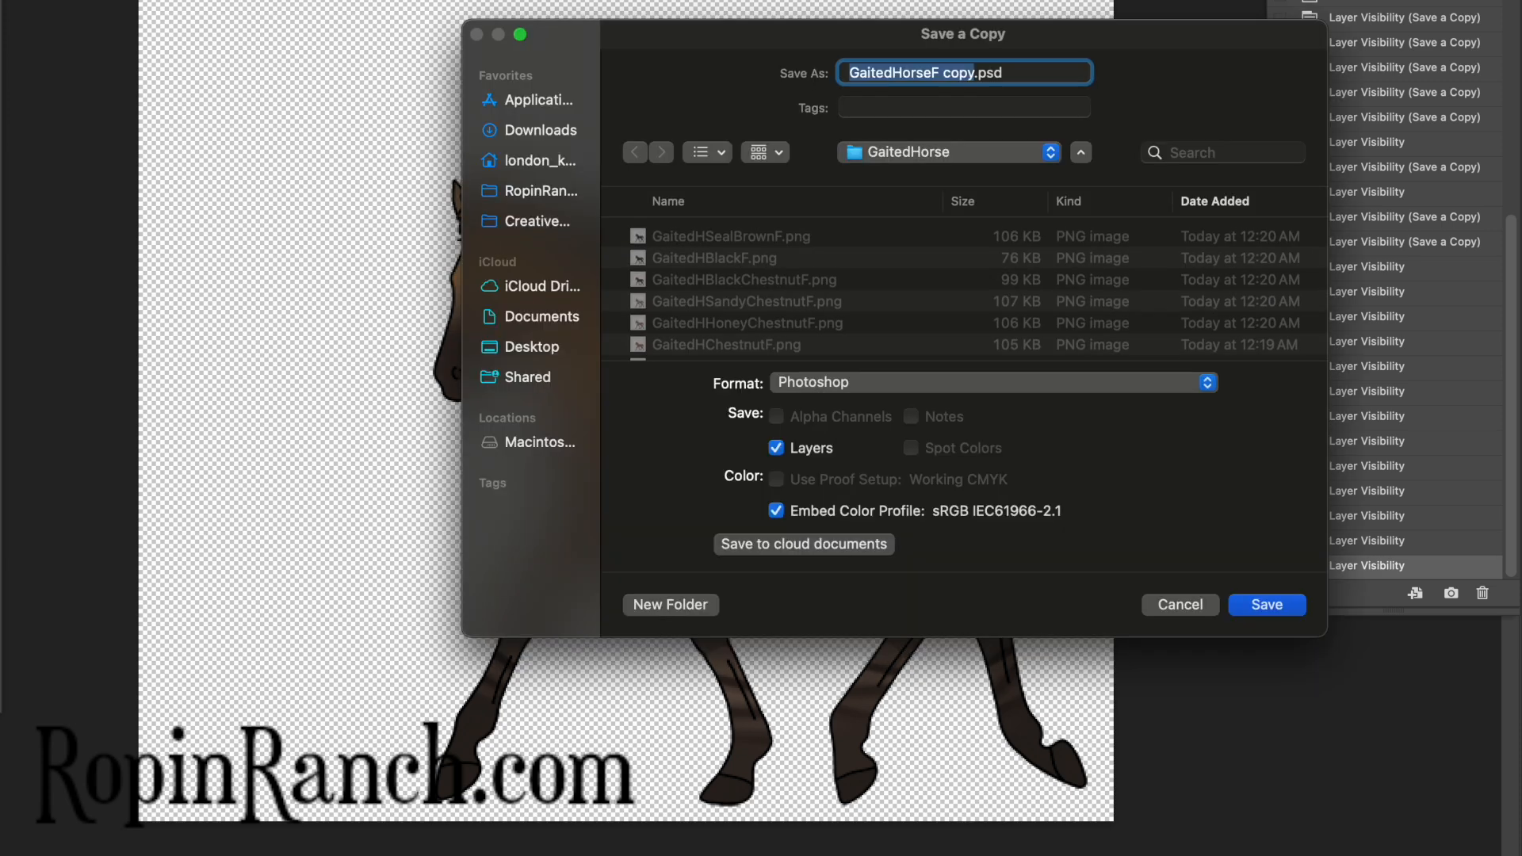
Save a copy of the dun foal as a PNG named GaitedHDunF, using the large file size option
{"action": "type", "text": "GaitedHDunF"}
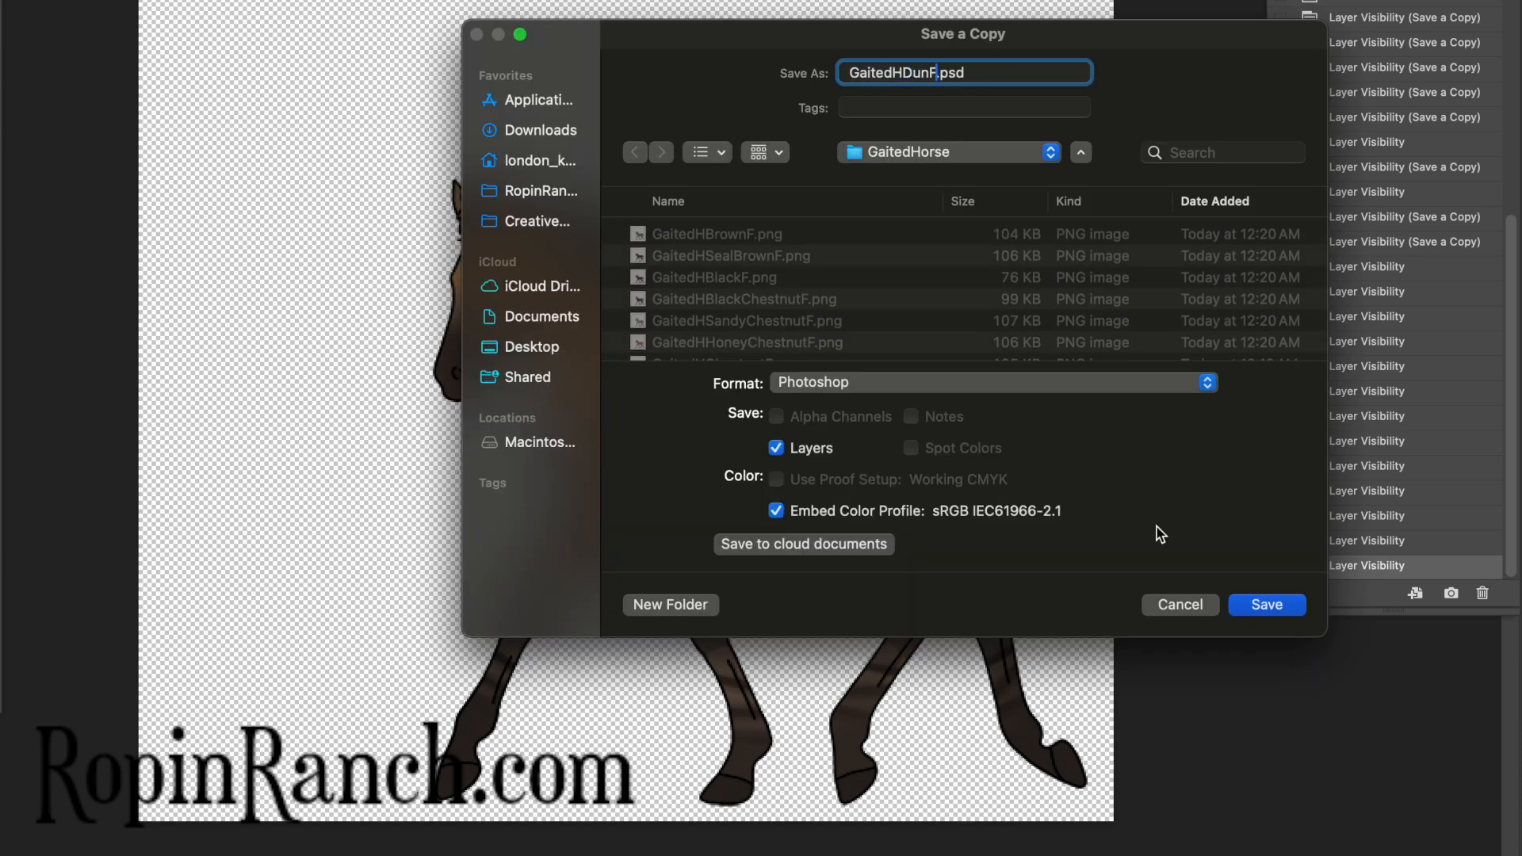
{"action": "left_click", "coordinate": [1022, 392]}
{"action": "left_click", "coordinate": [787, 727]}
{"action": "key", "text": "Return"}
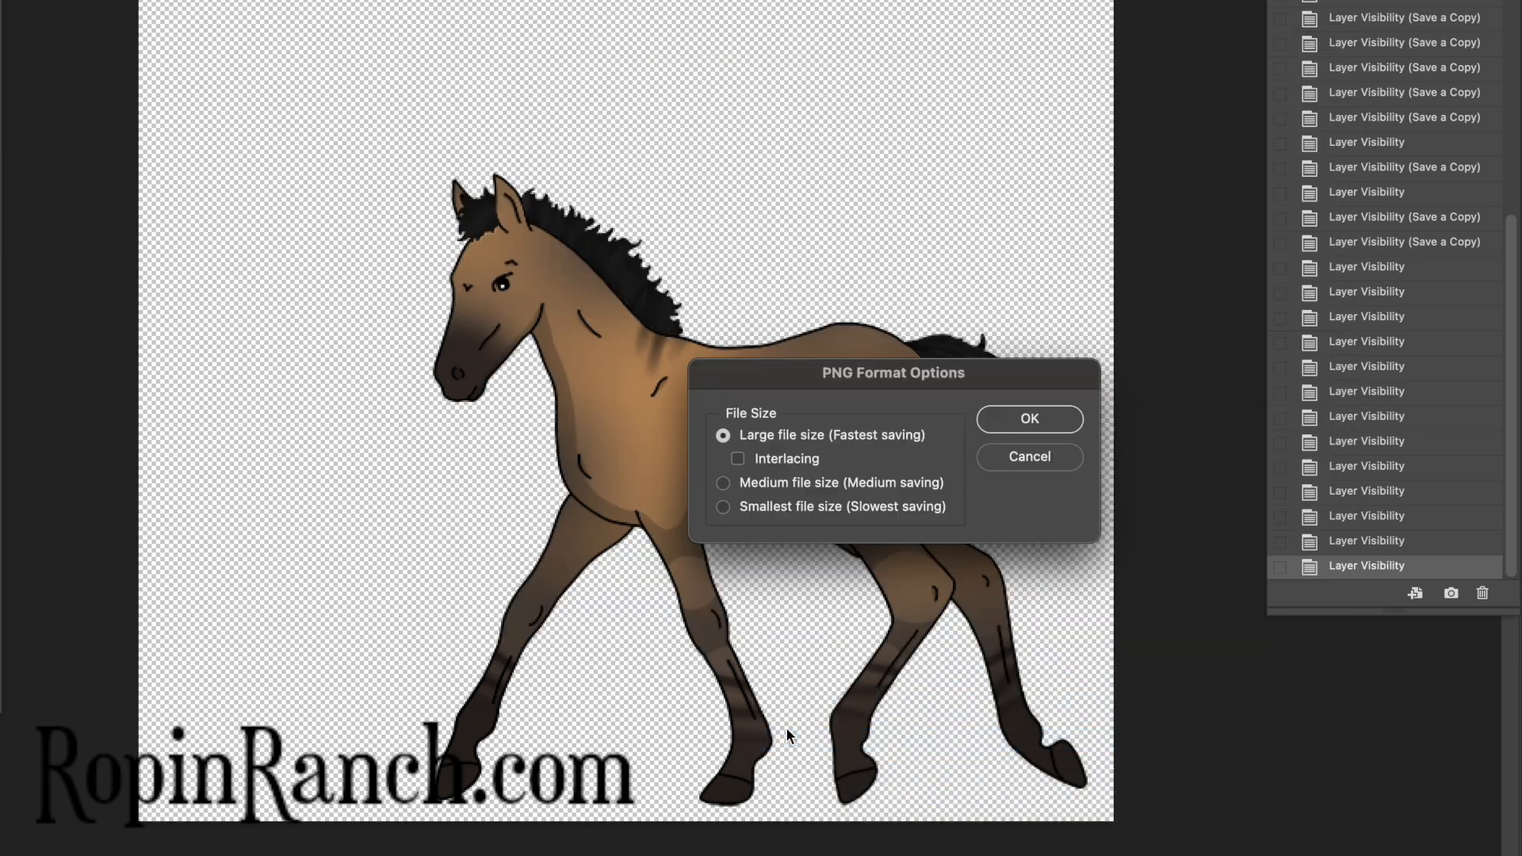
{"action": "key", "text": "Return"}
Save a copy of the coyote dun foal in the GaitedHorse folder as a PNG named GaitedHCoyoteDunF
{"action": "key", "text": "super+alt+s"}
{"action": "type", "text": "GaitedHCoyote"}
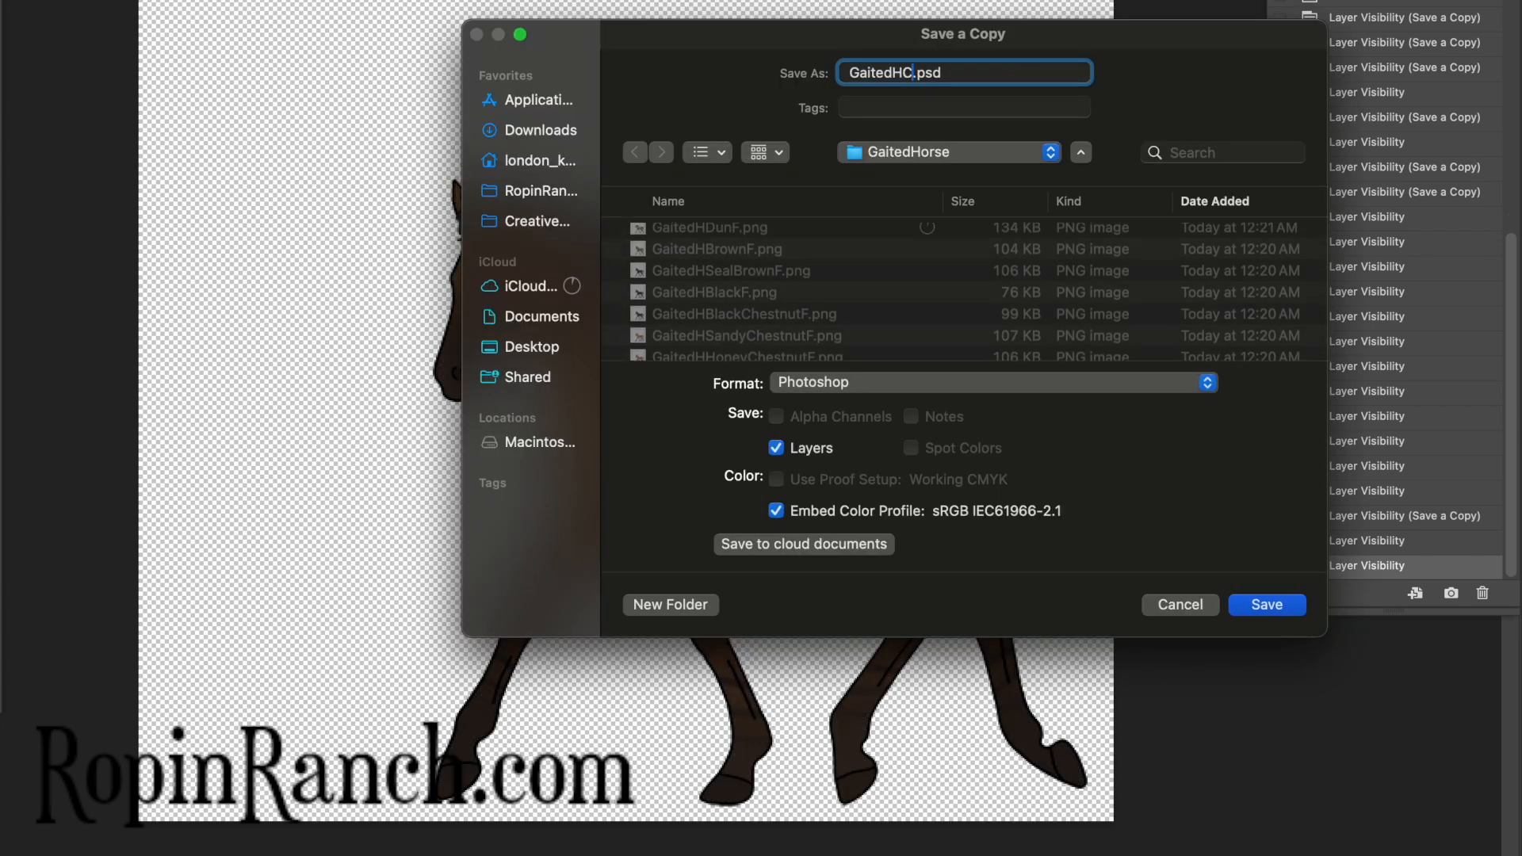
{"action": "type", "text": "DunF"}
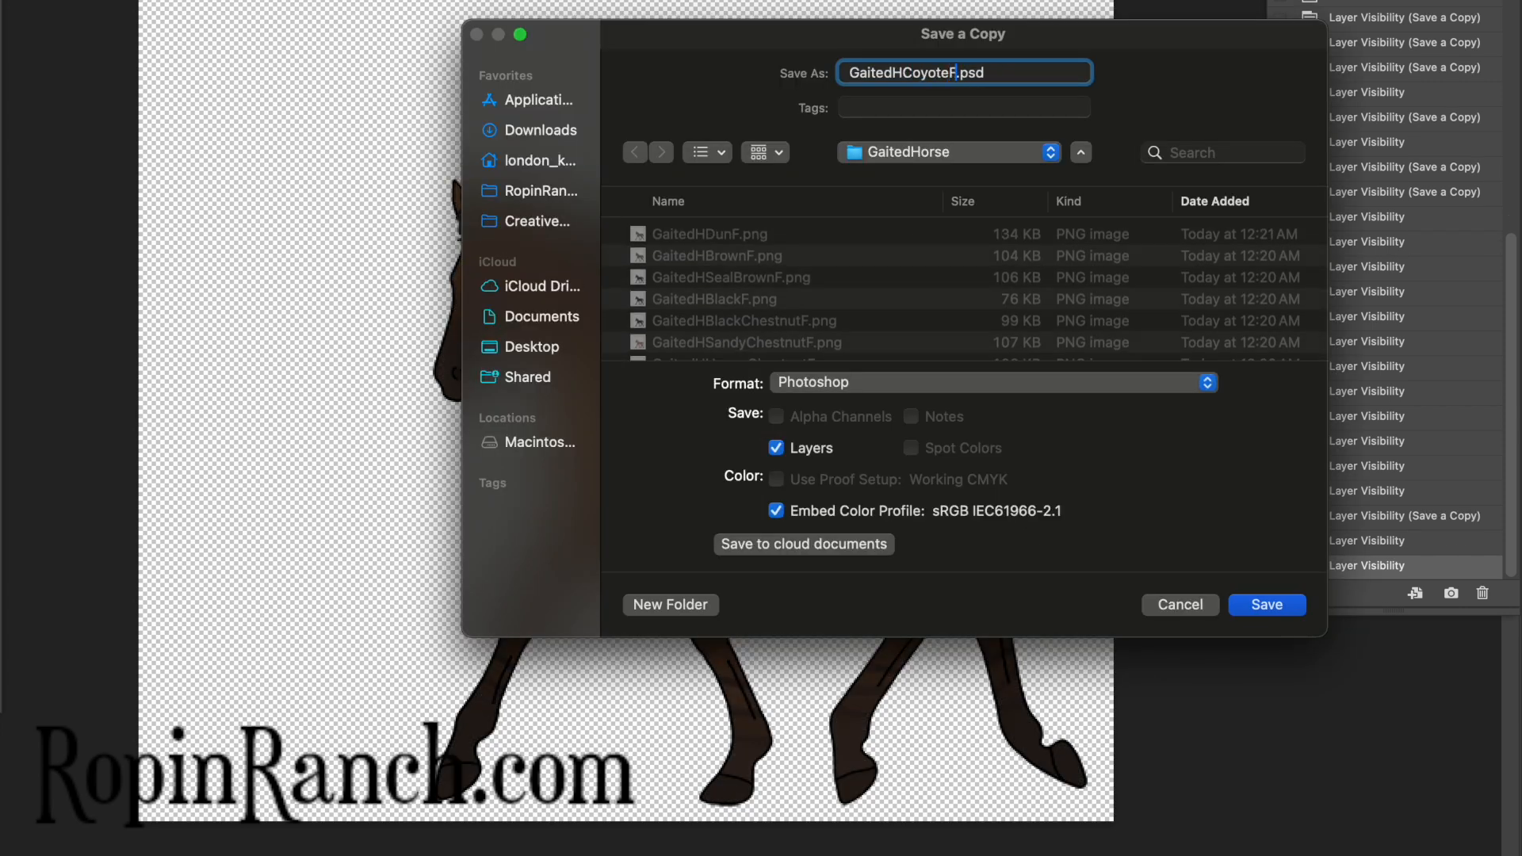
{"action": "left_click", "coordinate": [1097, 384]}
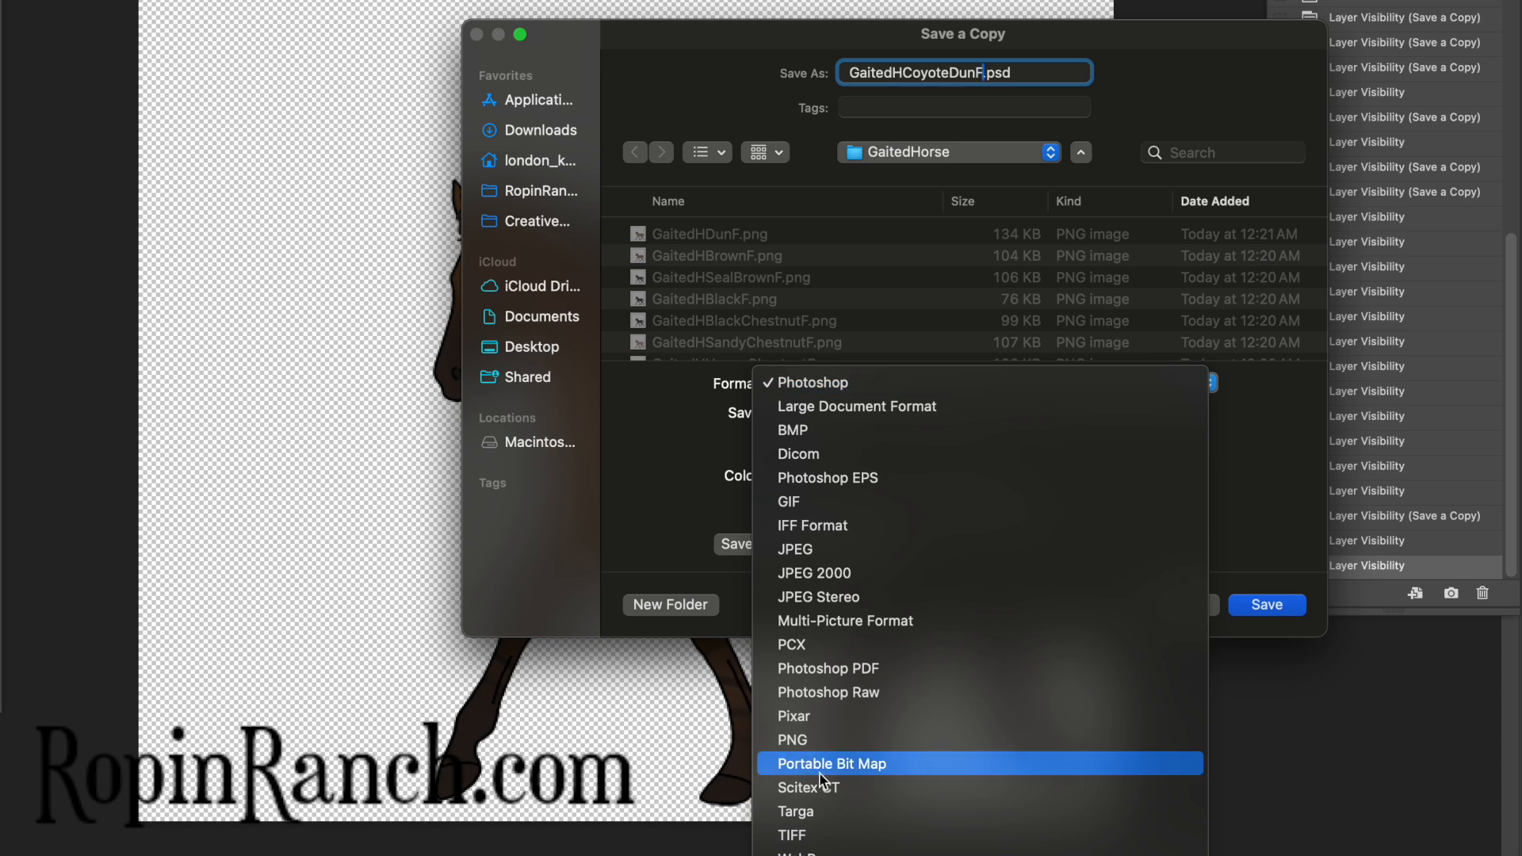
{"action": "left_click", "coordinate": [829, 738]}
{"action": "key", "text": "Return"}
{"action": "key", "text": "Return"}
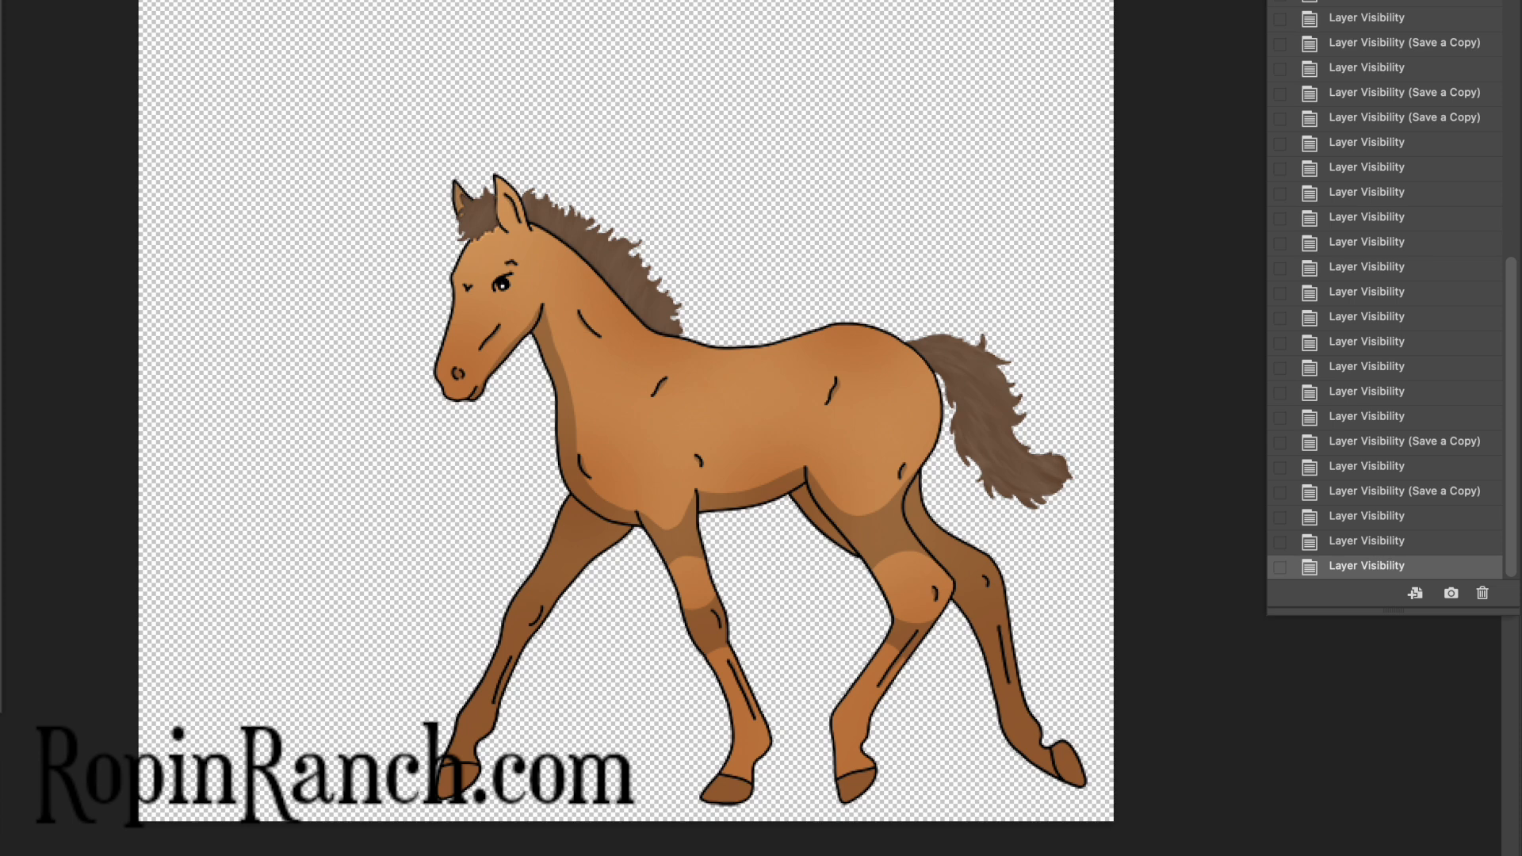
Save a copy of the red dun foal in the GaitedHorse folder as a PNG named GaitedHRedDunF
{"action": "key", "text": "super+alt+s"}
{"action": "type", "text": "RedDun"}
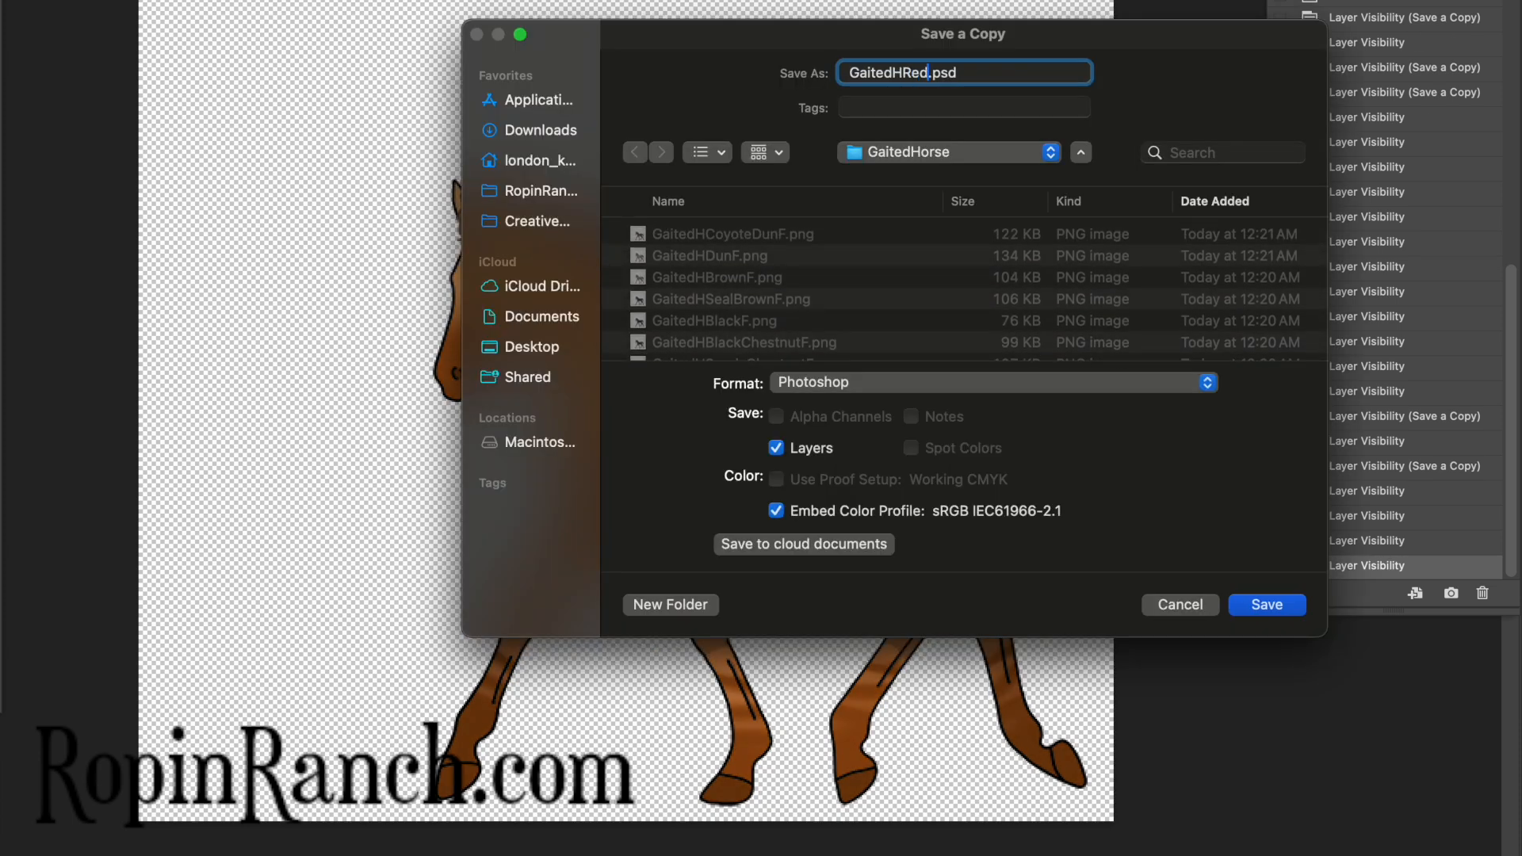
{"action": "type", "text": "F"}
{"action": "left_click", "coordinate": [947, 383]}
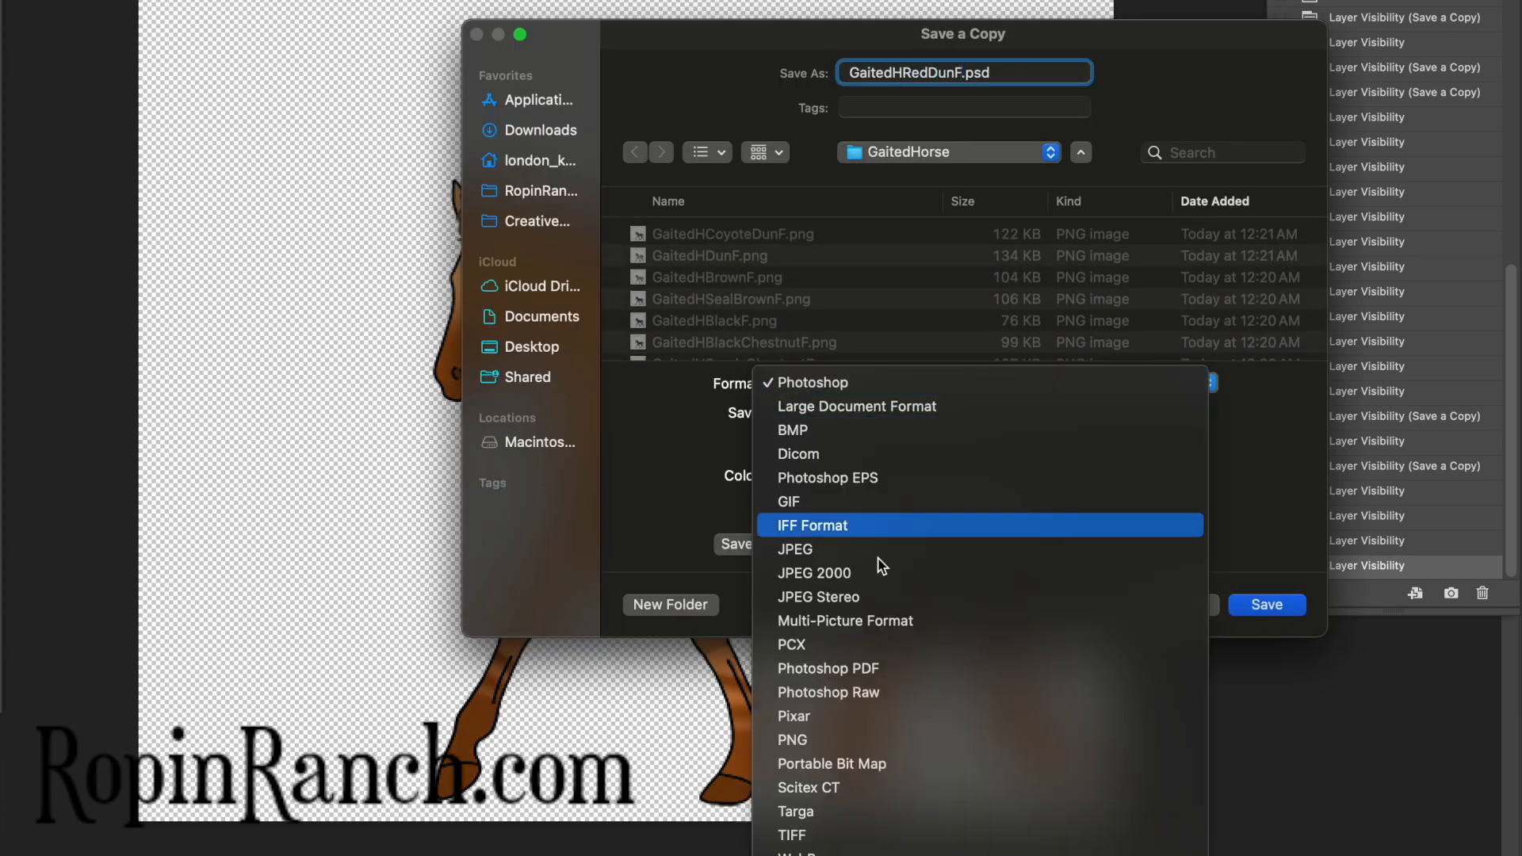
{"action": "left_click", "coordinate": [834, 736]}
{"action": "key", "text": "Return"}
Switch the visible body, mane and marking layers from the red dun coat to the apricot dun coat
{"action": "key", "text": "super+comma"}
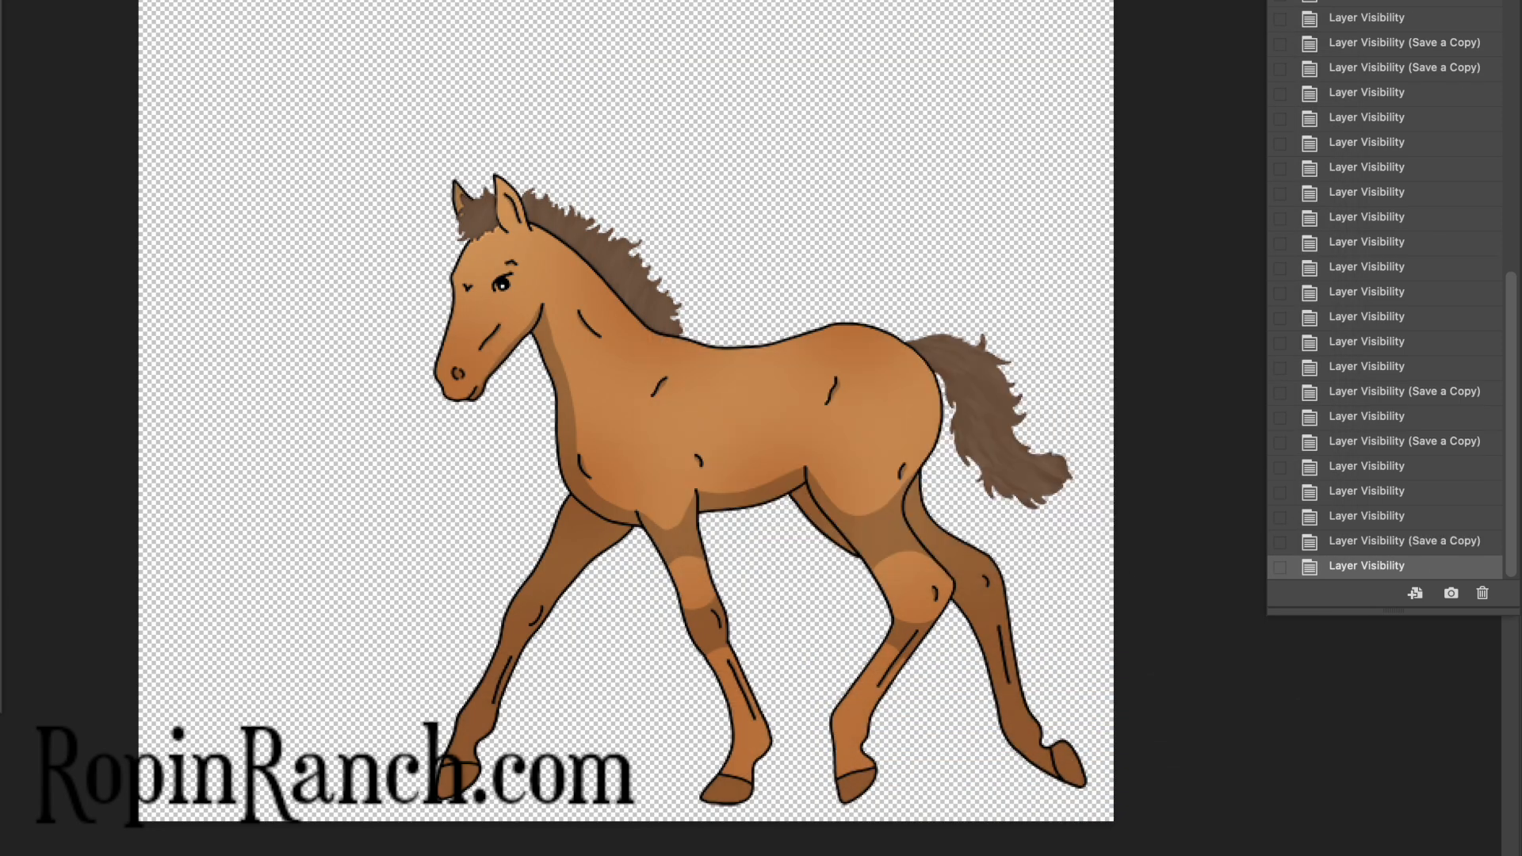
{"action": "key", "text": "super+comma"}
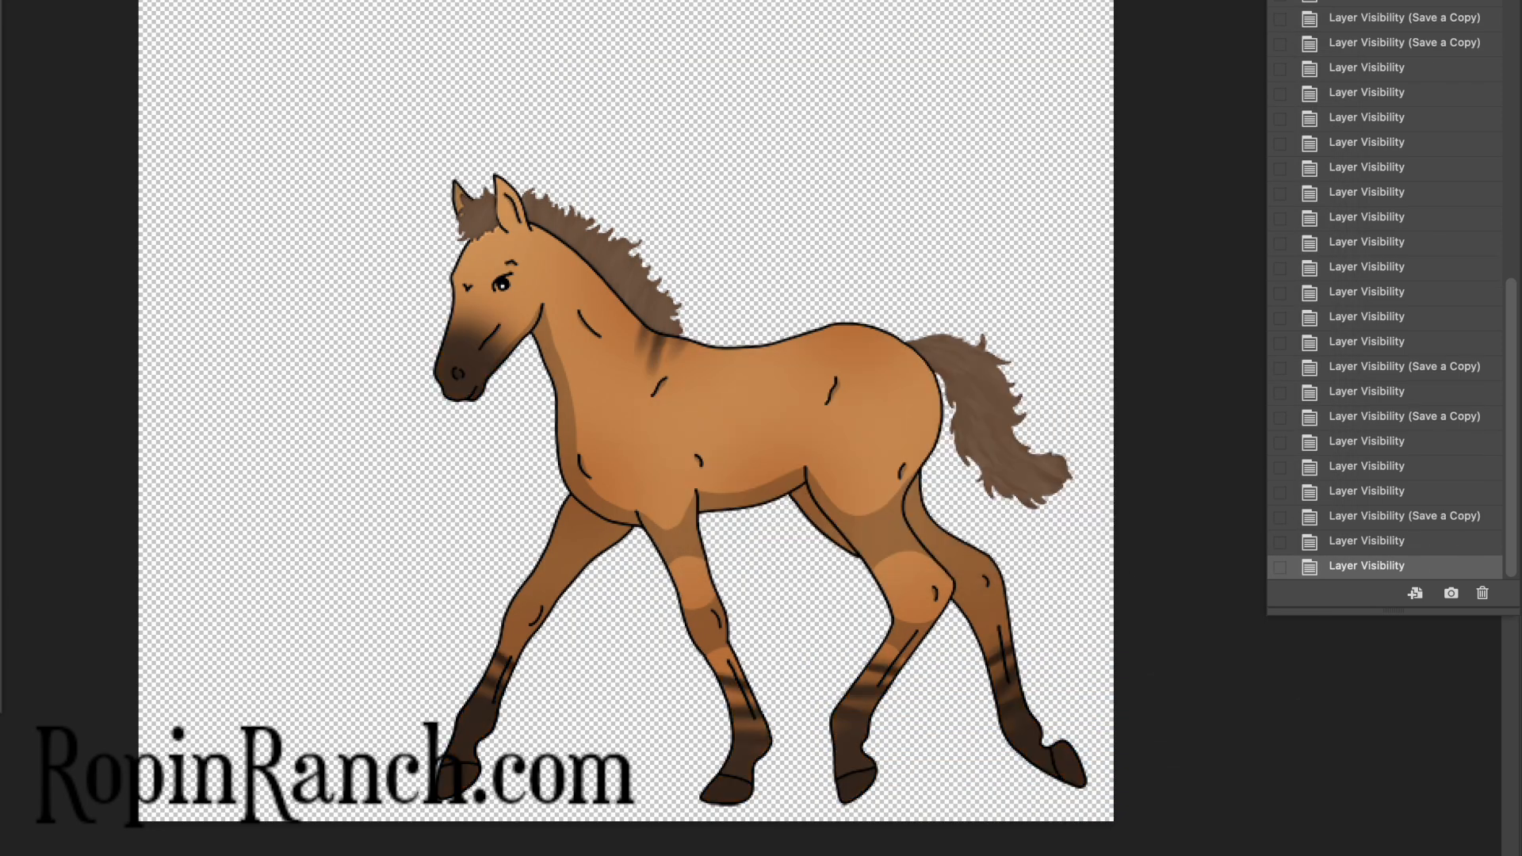
{"action": "key", "text": "super+comma"}
{"action": "key", "text": "super+comma"}
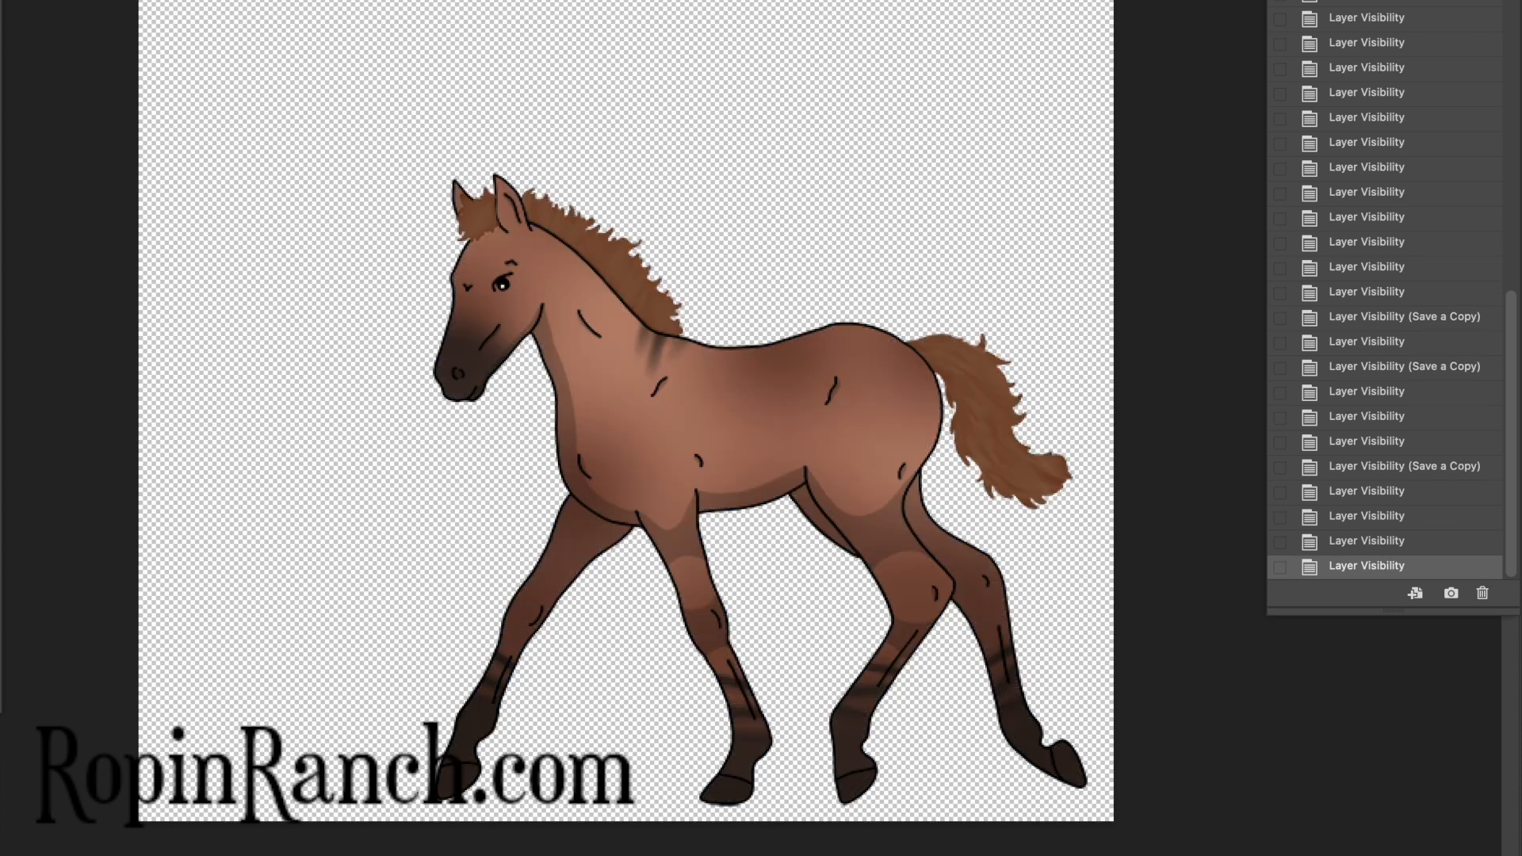
{"action": "key", "text": "super+comma"}
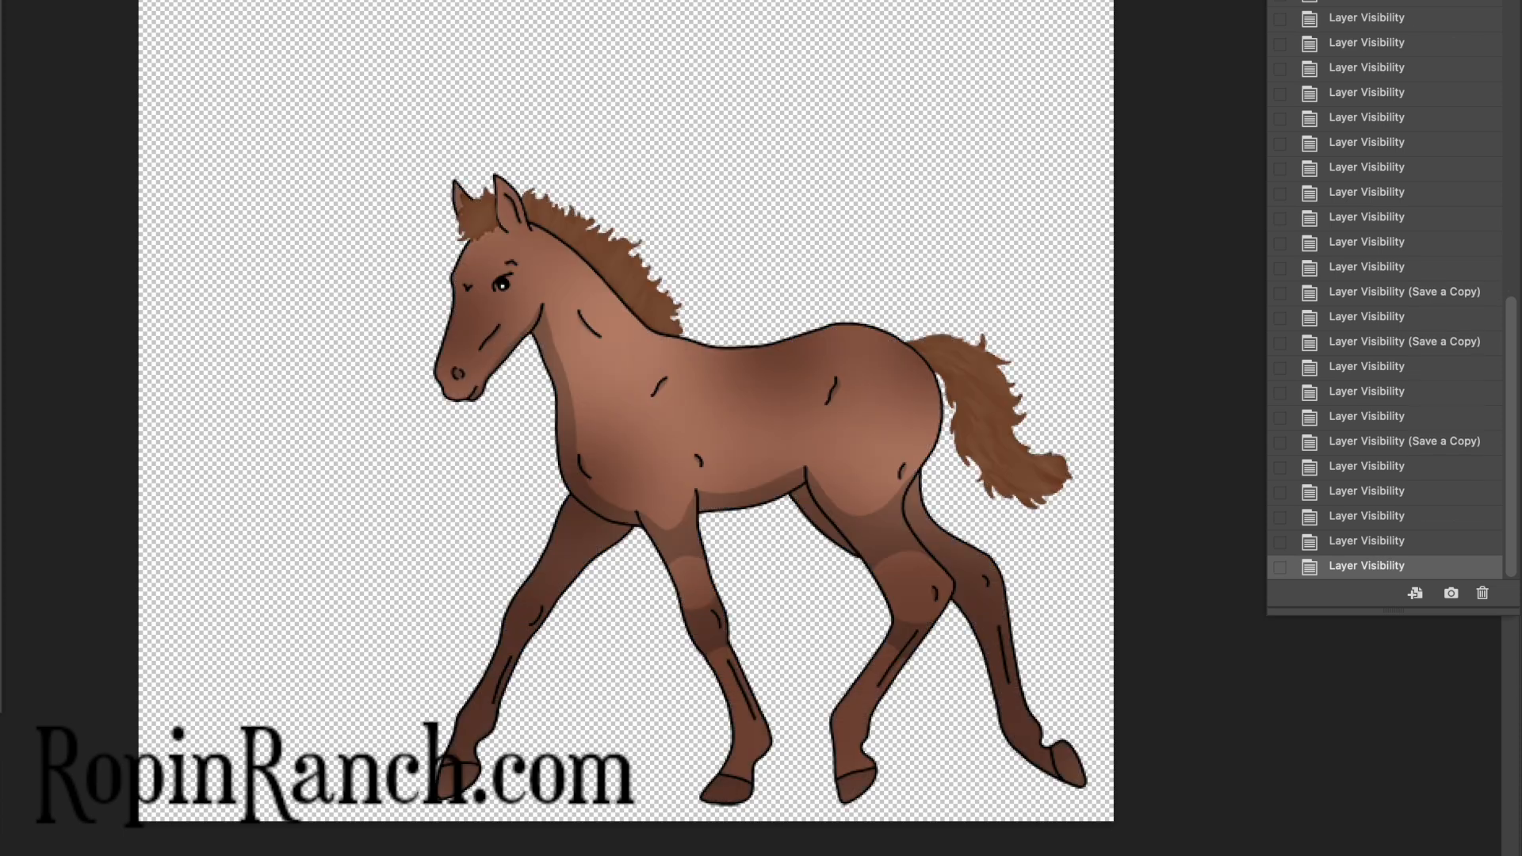
{"action": "key", "text": "super+comma"}
Save a copy of the apricot dun foal in the GaitedHorse folder as a PNG named GaitedHApricotDunF
{"action": "key", "text": "alt+super+s"}
{"action": "type", "text": "Apri"}
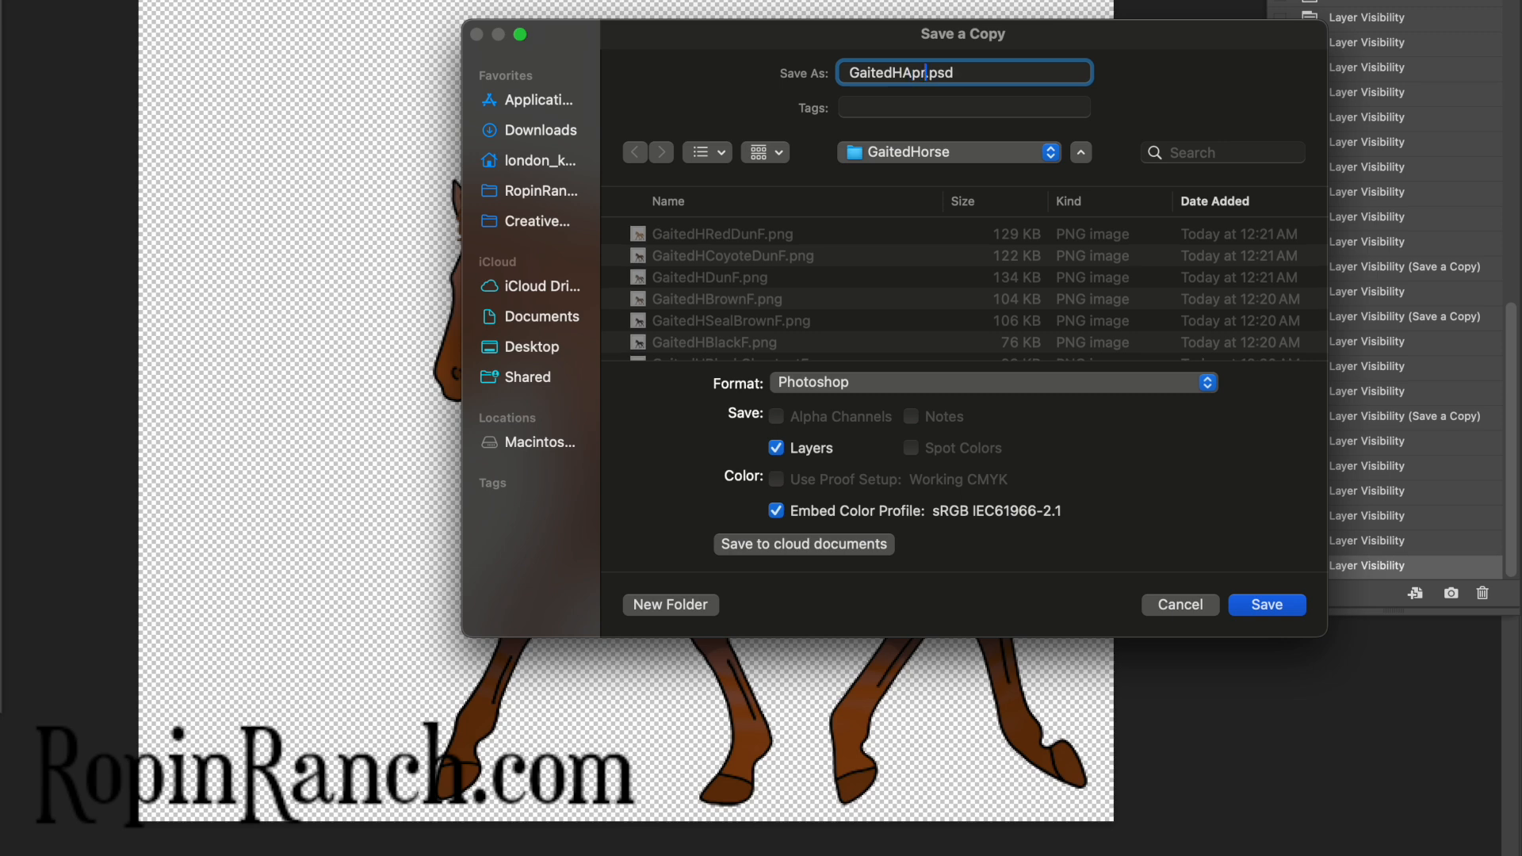
{"action": "type", "text": "cotDunF"}
{"action": "left_click", "coordinate": [987, 388]}
{"action": "left_click", "coordinate": [857, 713]}
{"action": "left_click", "coordinate": [810, 382]}
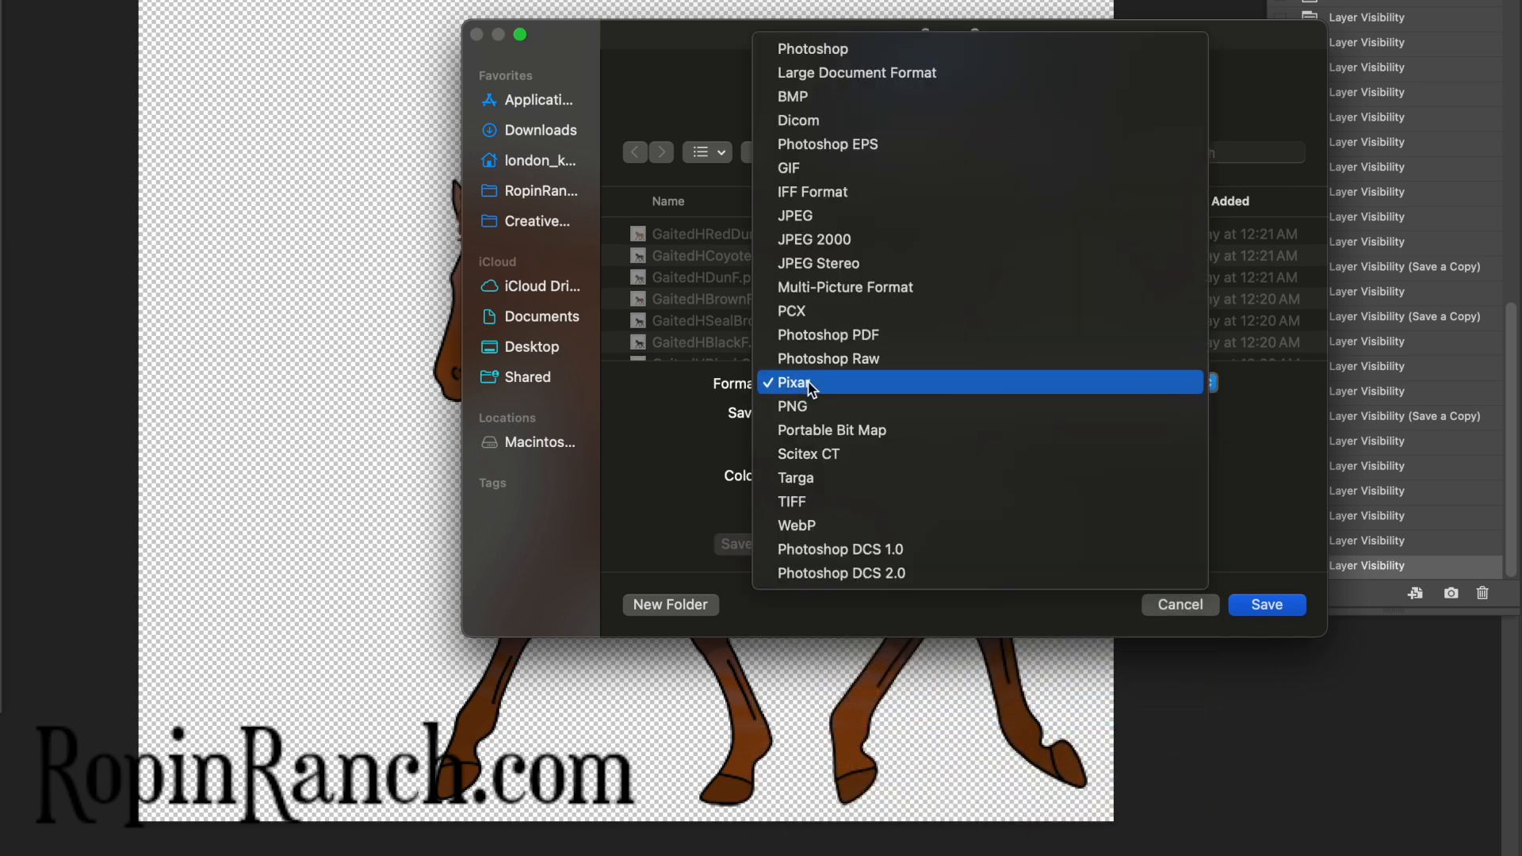
{"action": "left_click", "coordinate": [800, 406]}
{"action": "key", "text": "Return"}
{"action": "key", "text": "Return"}
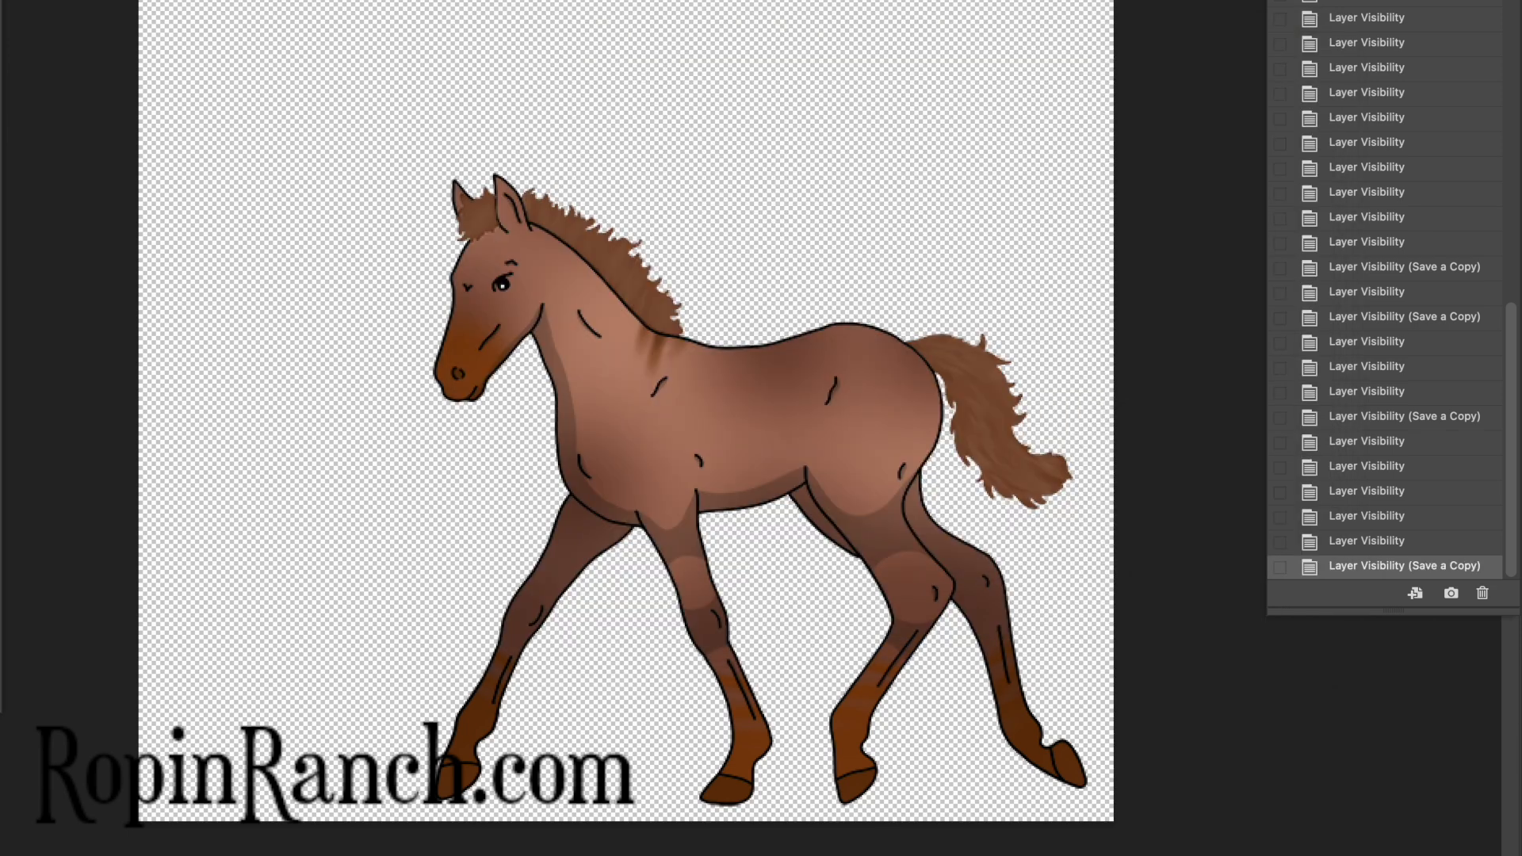
Switch the visible layers from the apricot dun coat to the copper dun coat with dark points
{"action": "key", "text": "super+comma"}
{"action": "key", "text": "super+comma"}
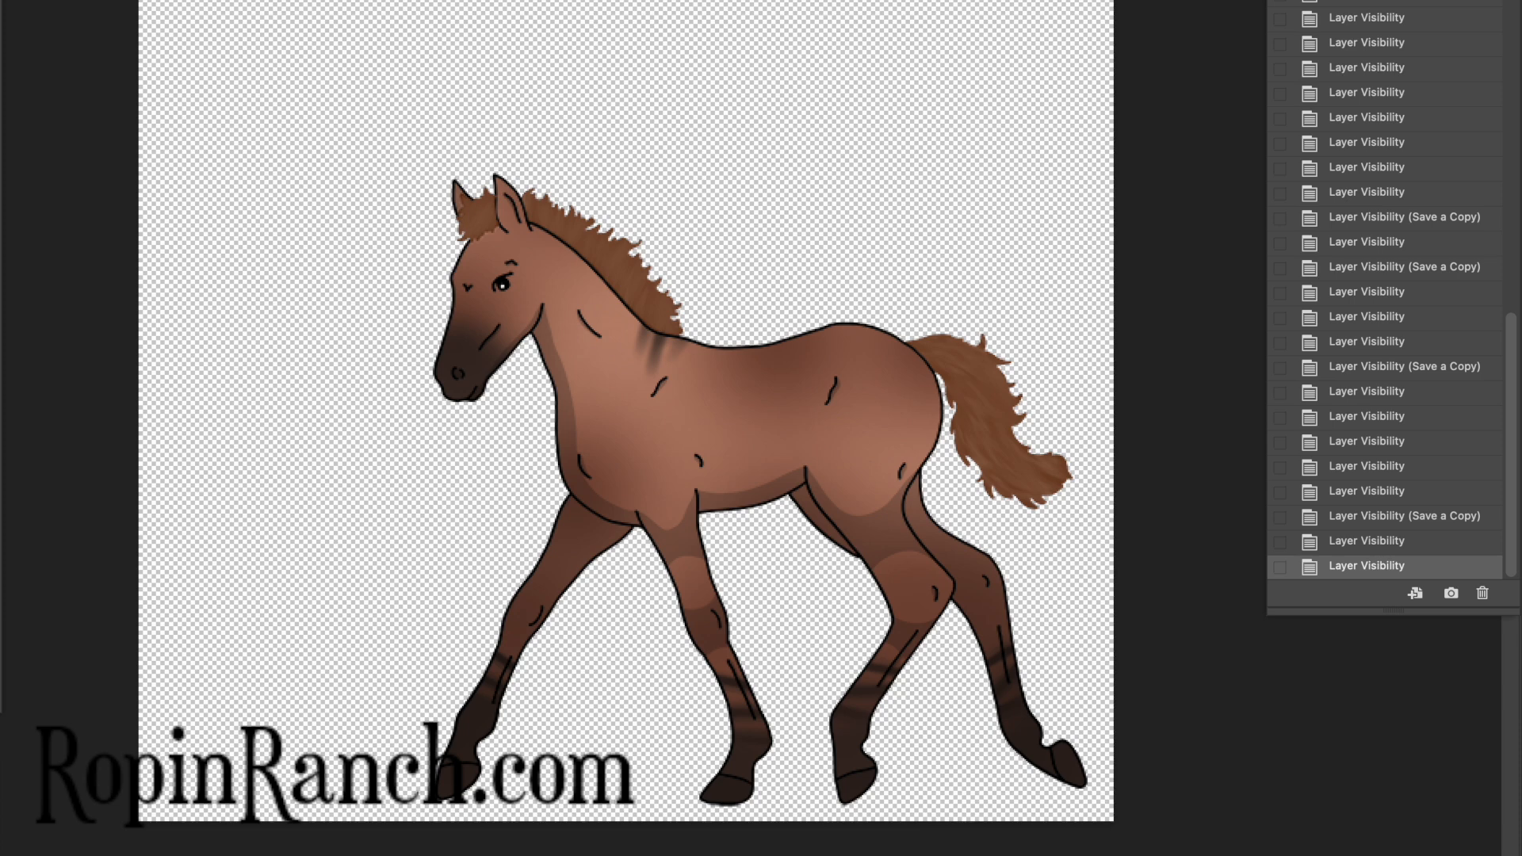
{"action": "key", "text": "super+comma"}
{"action": "key", "text": "super+comma"}
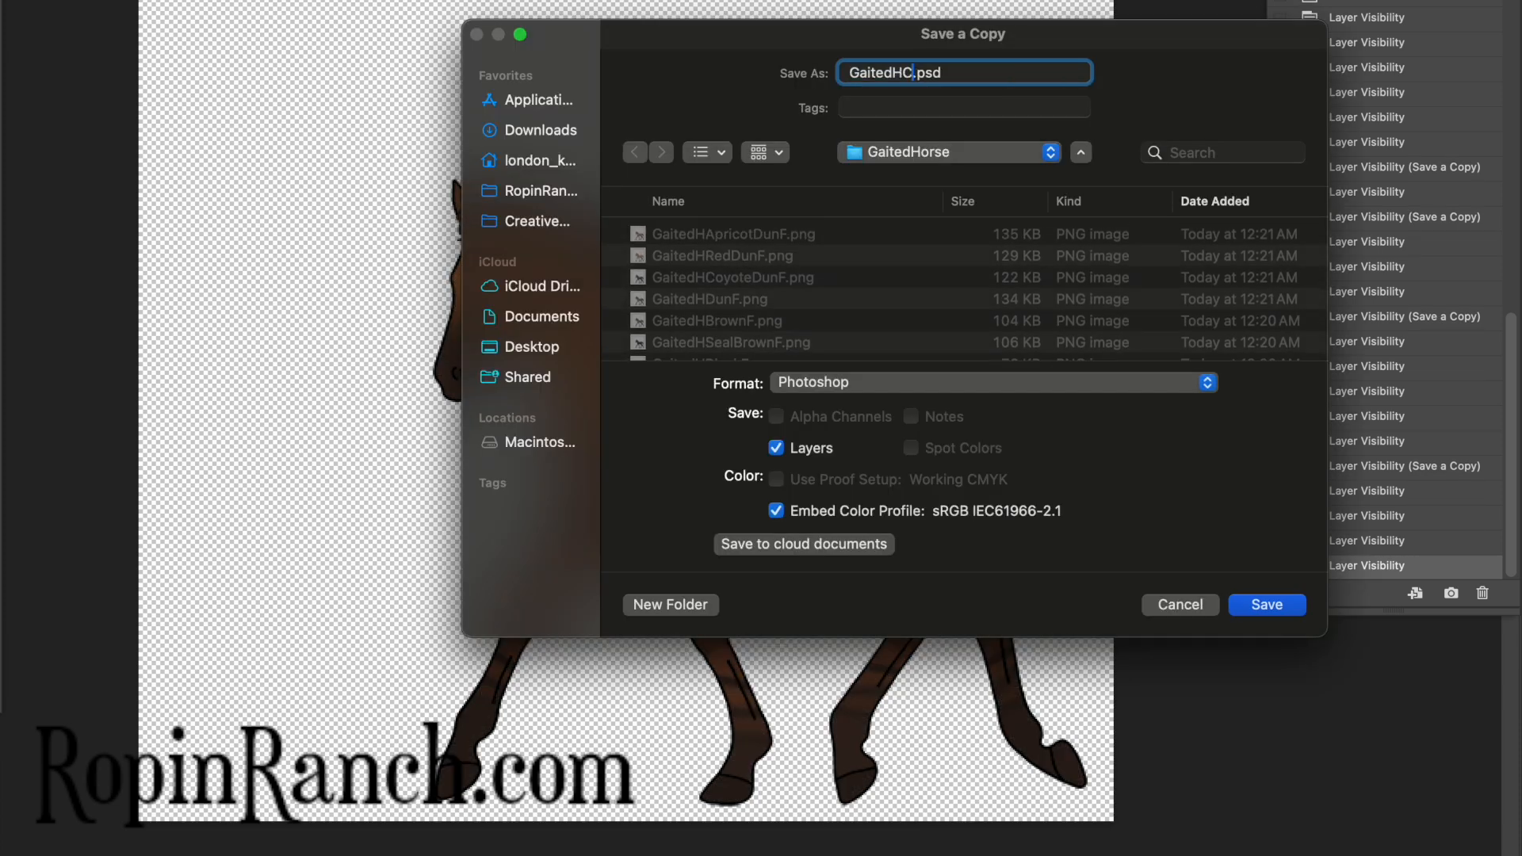
Try to save the copy as a PNG named GaitedHCopperBayF, without replacing the existing file
{"action": "type", "text": "opperBayF"}
{"action": "left_click", "coordinate": [853, 382]}
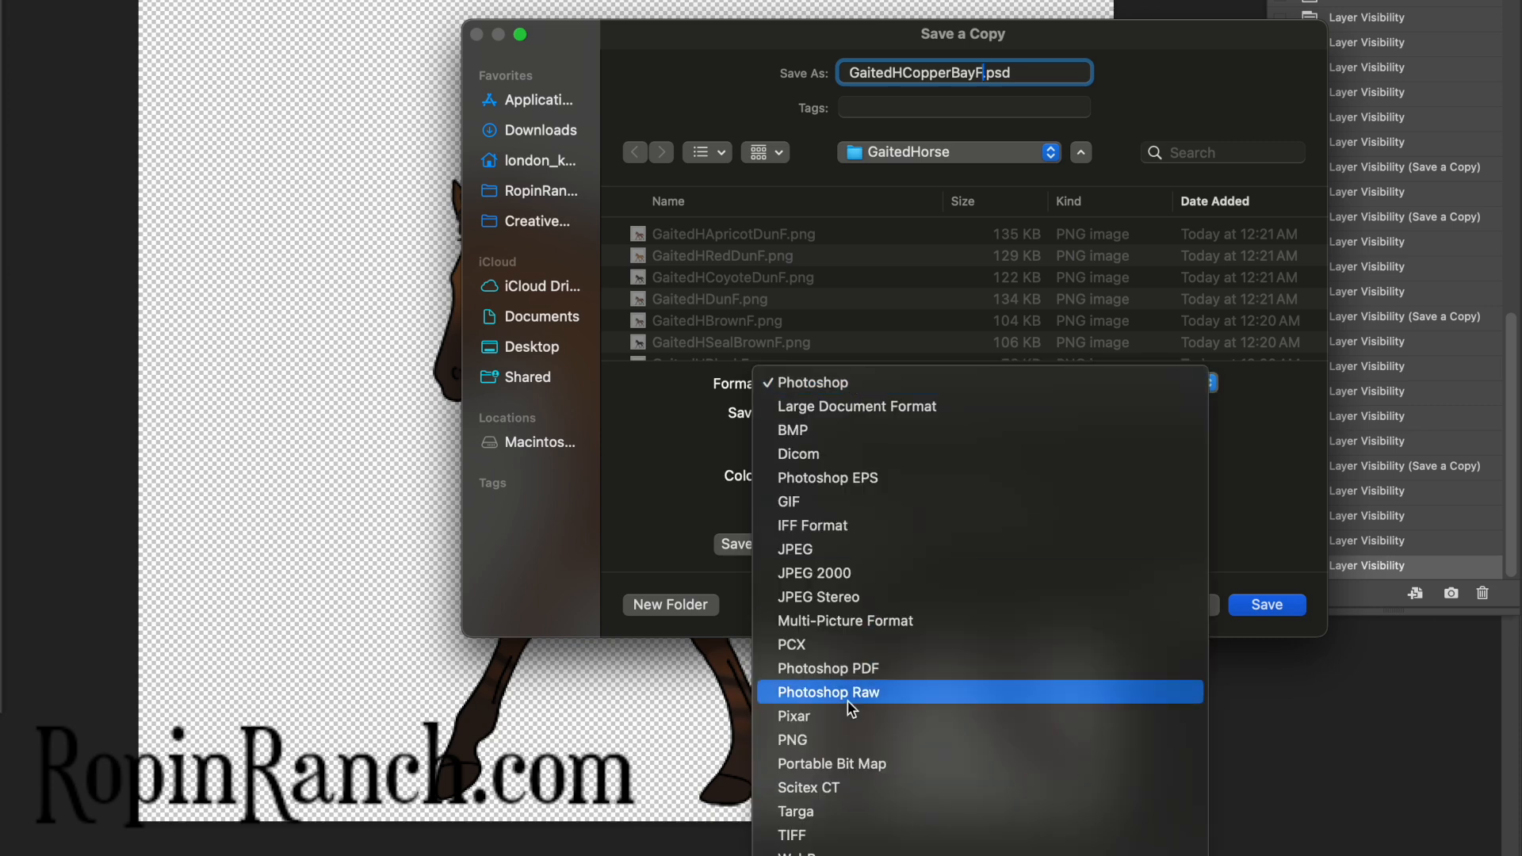
{"action": "left_click", "coordinate": [841, 734]}
{"action": "key", "text": "Return"}
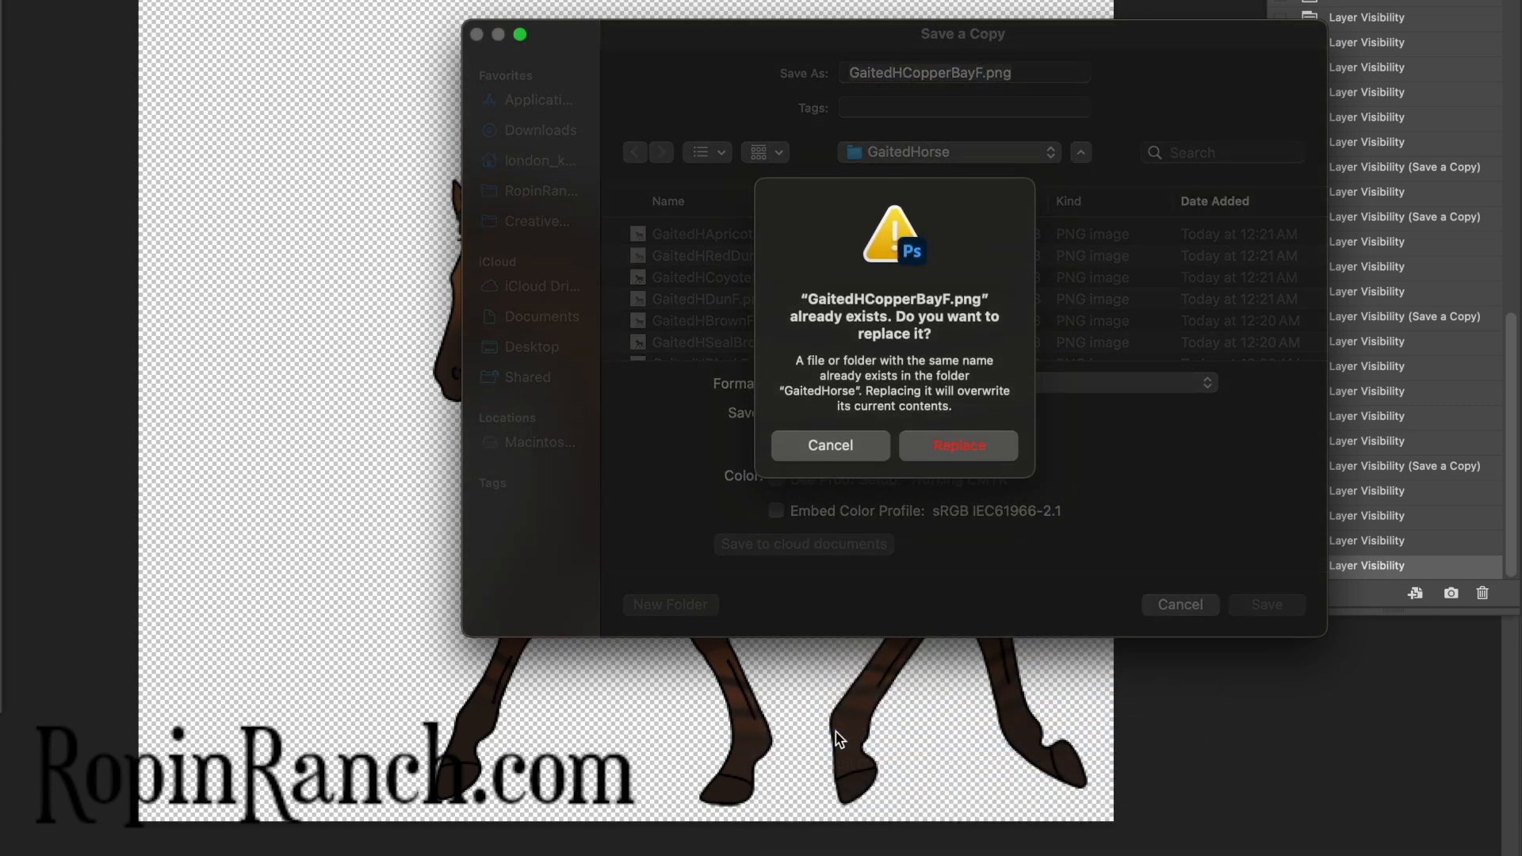
{"action": "left_click", "coordinate": [822, 445]}
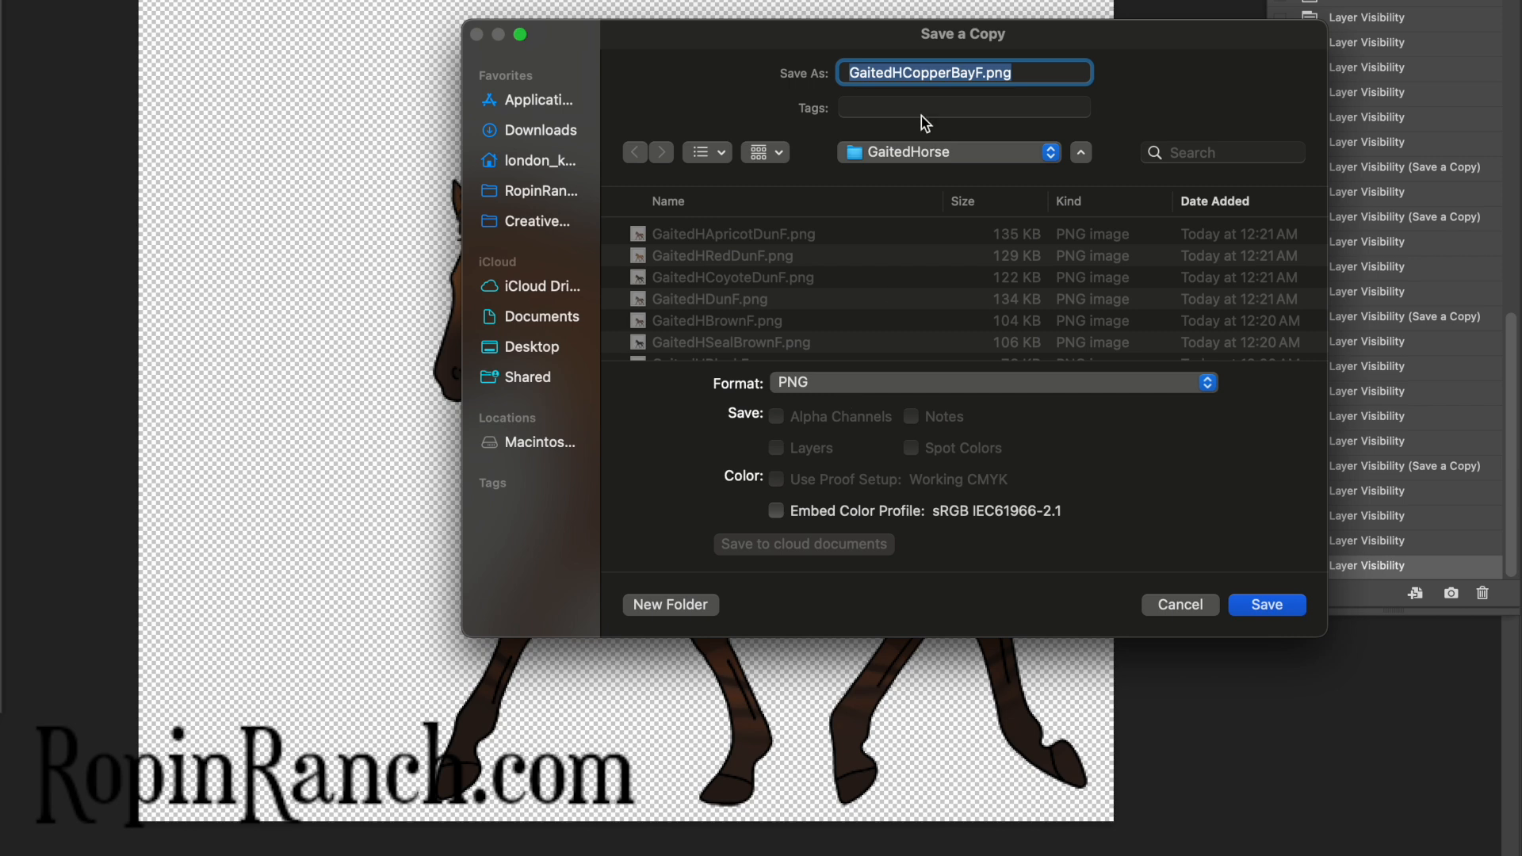
Correct the copy's name to GaitedHCopperDunF and save the PNG with the large file size option
{"action": "left_click", "coordinate": [976, 76]}
{"action": "key", "text": "BackSpace"}
{"action": "key", "text": "BackSpace"}
{"action": "key", "text": "BackSpace"}
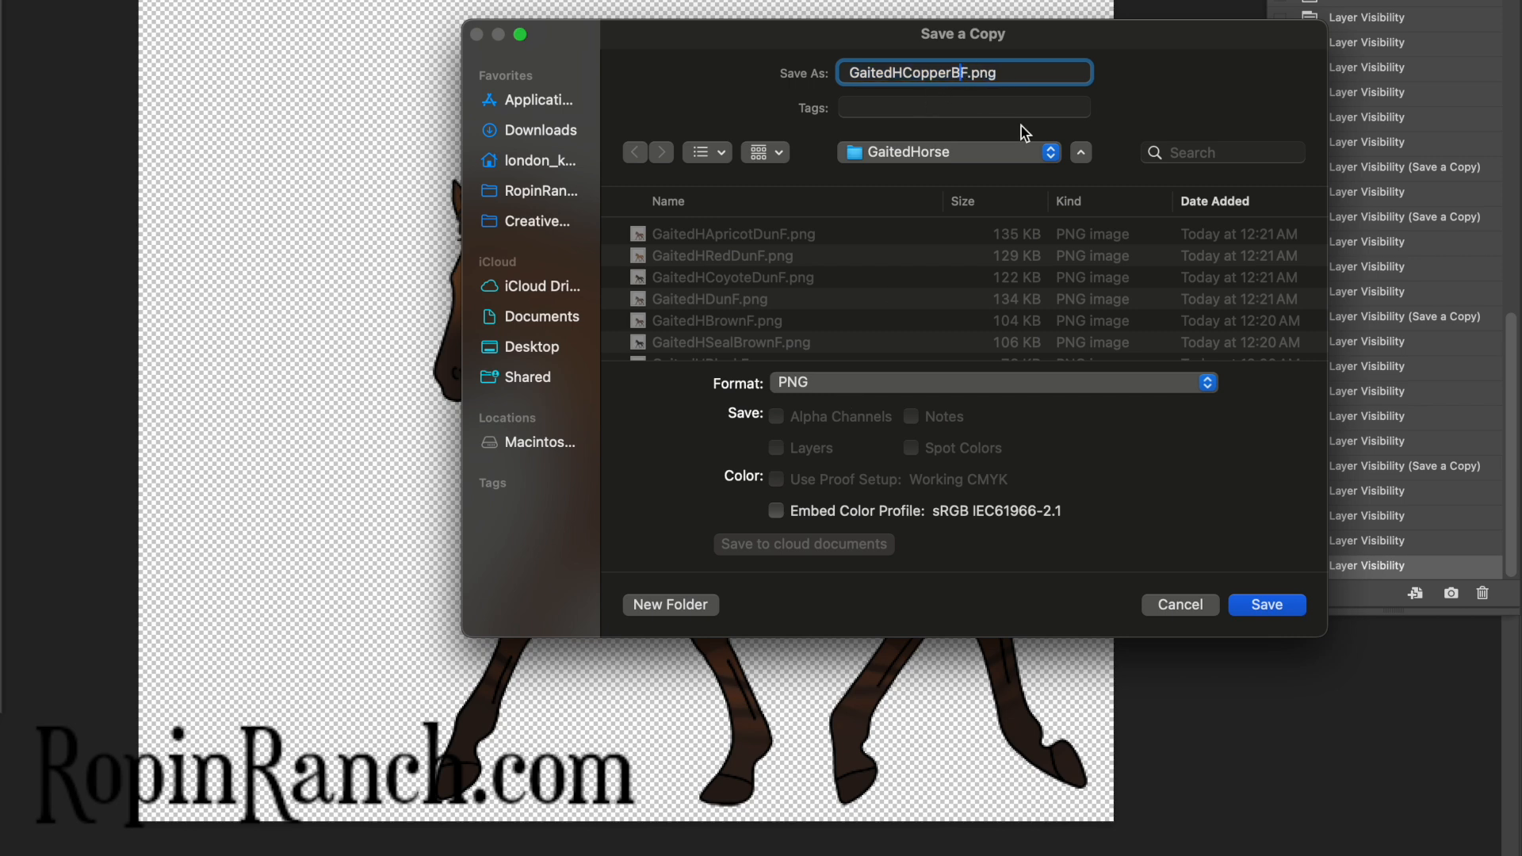
{"action": "type", "text": "Dun"}
{"action": "key", "text": "Return"}
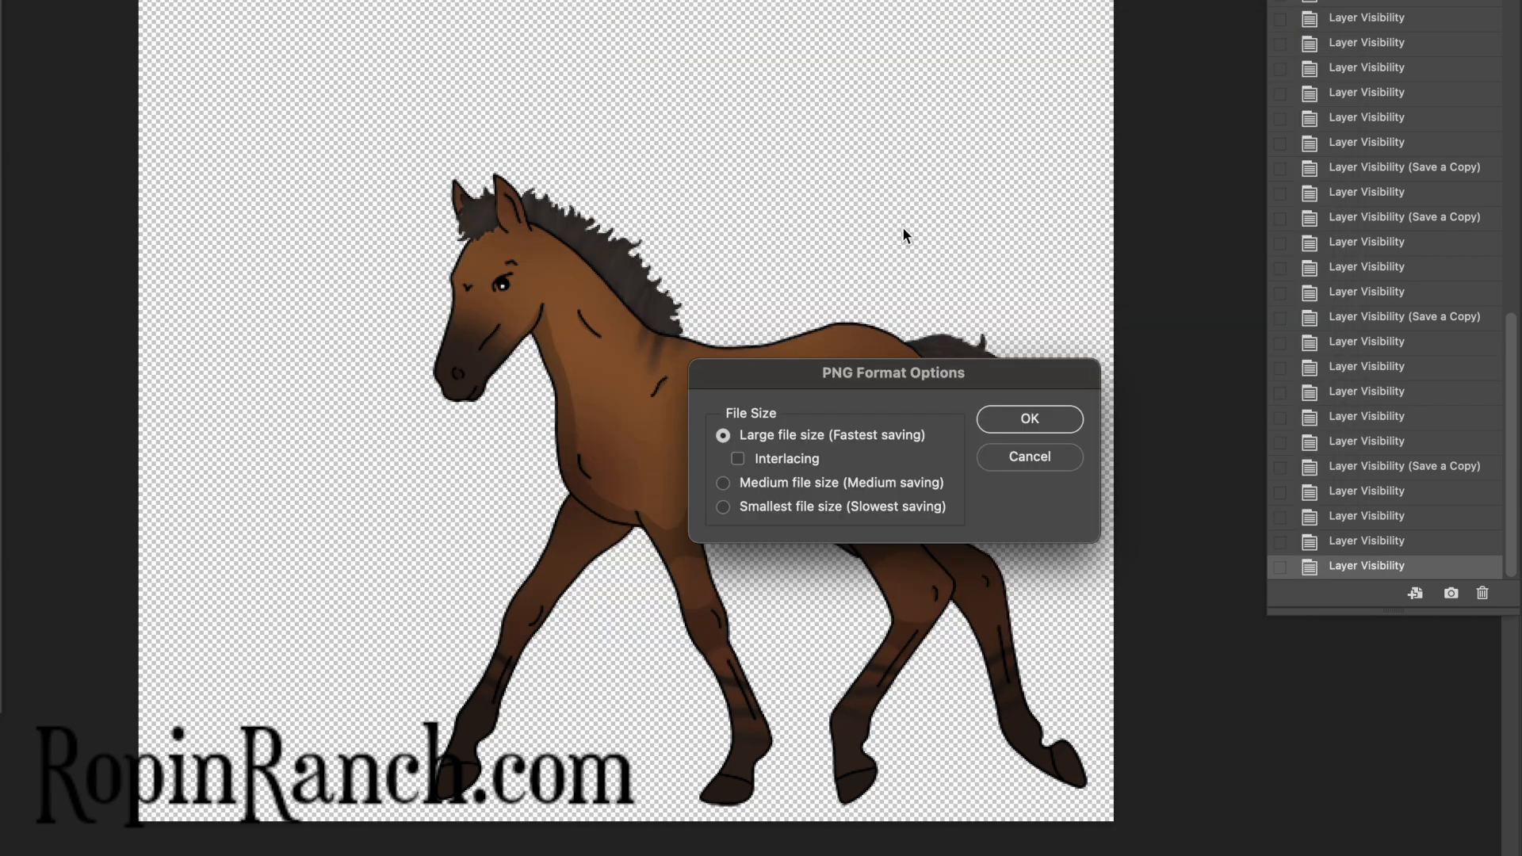
{"action": "key", "text": "Return"}
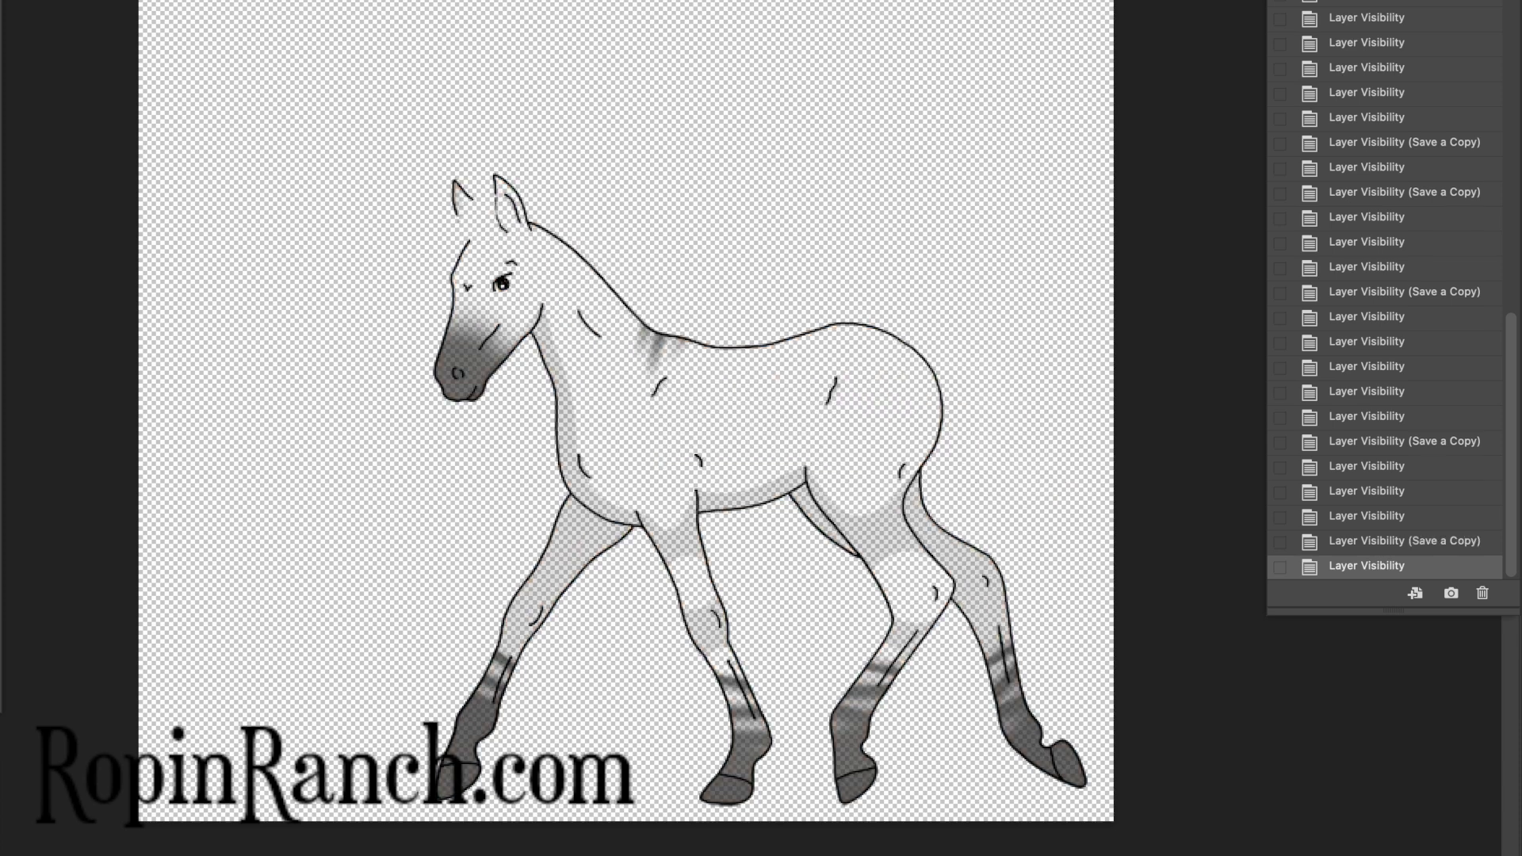
Save a copy of the bronze dun foal in the GaitedHorse folder as a PNG named GaitedHBronzeDunF
{"action": "key", "text": "super+alt+s"}
{"action": "type", "text": "GaitedHBronz"}
{"action": "type", "text": "eDun"}
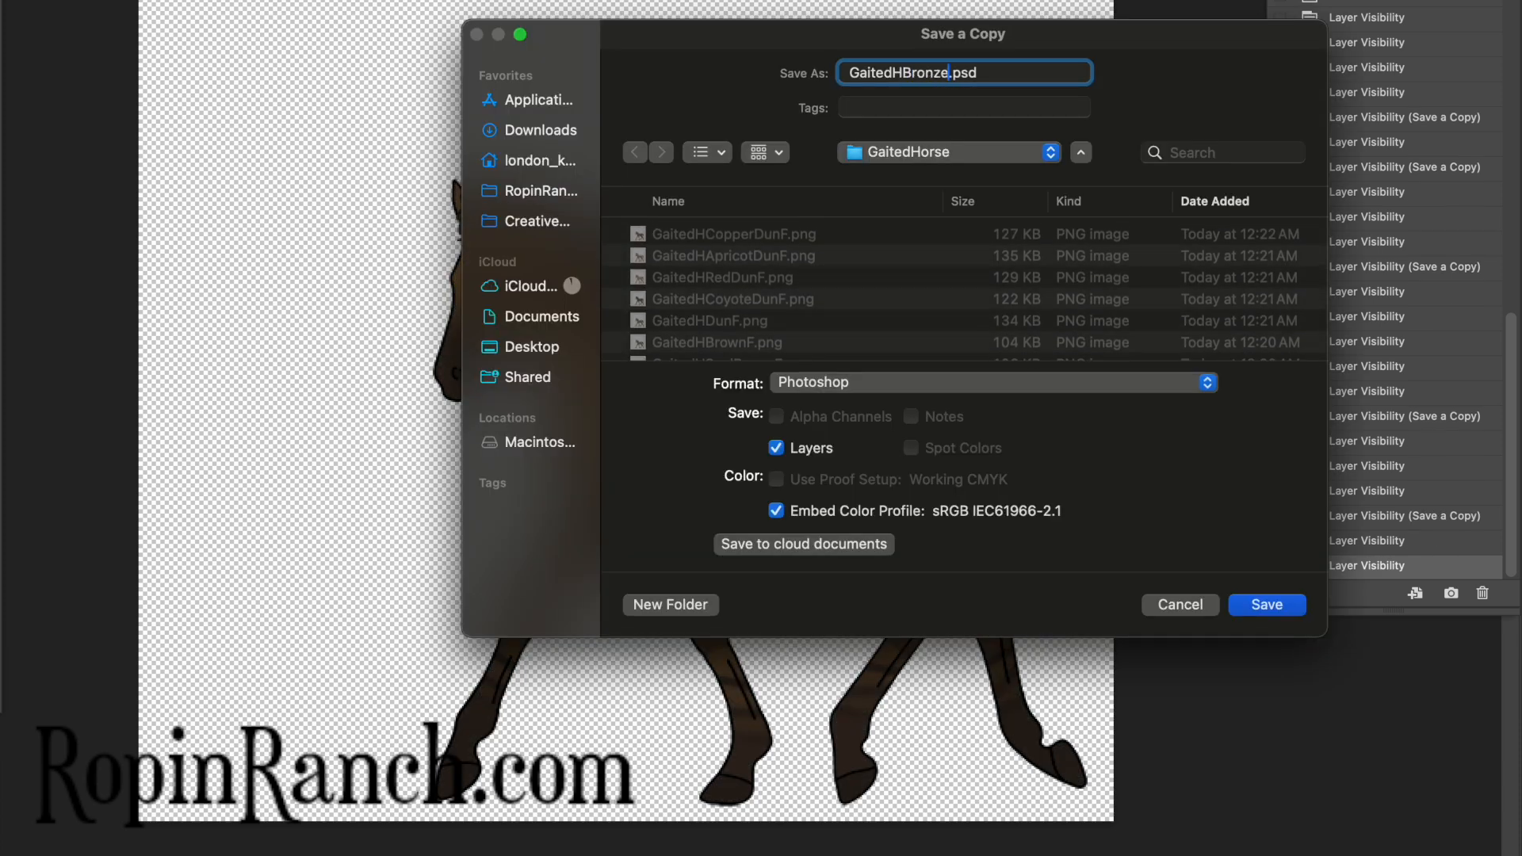
{"action": "type", "text": "F"}
{"action": "left_click", "coordinate": [1039, 389]}
{"action": "left_click", "coordinate": [892, 730]}
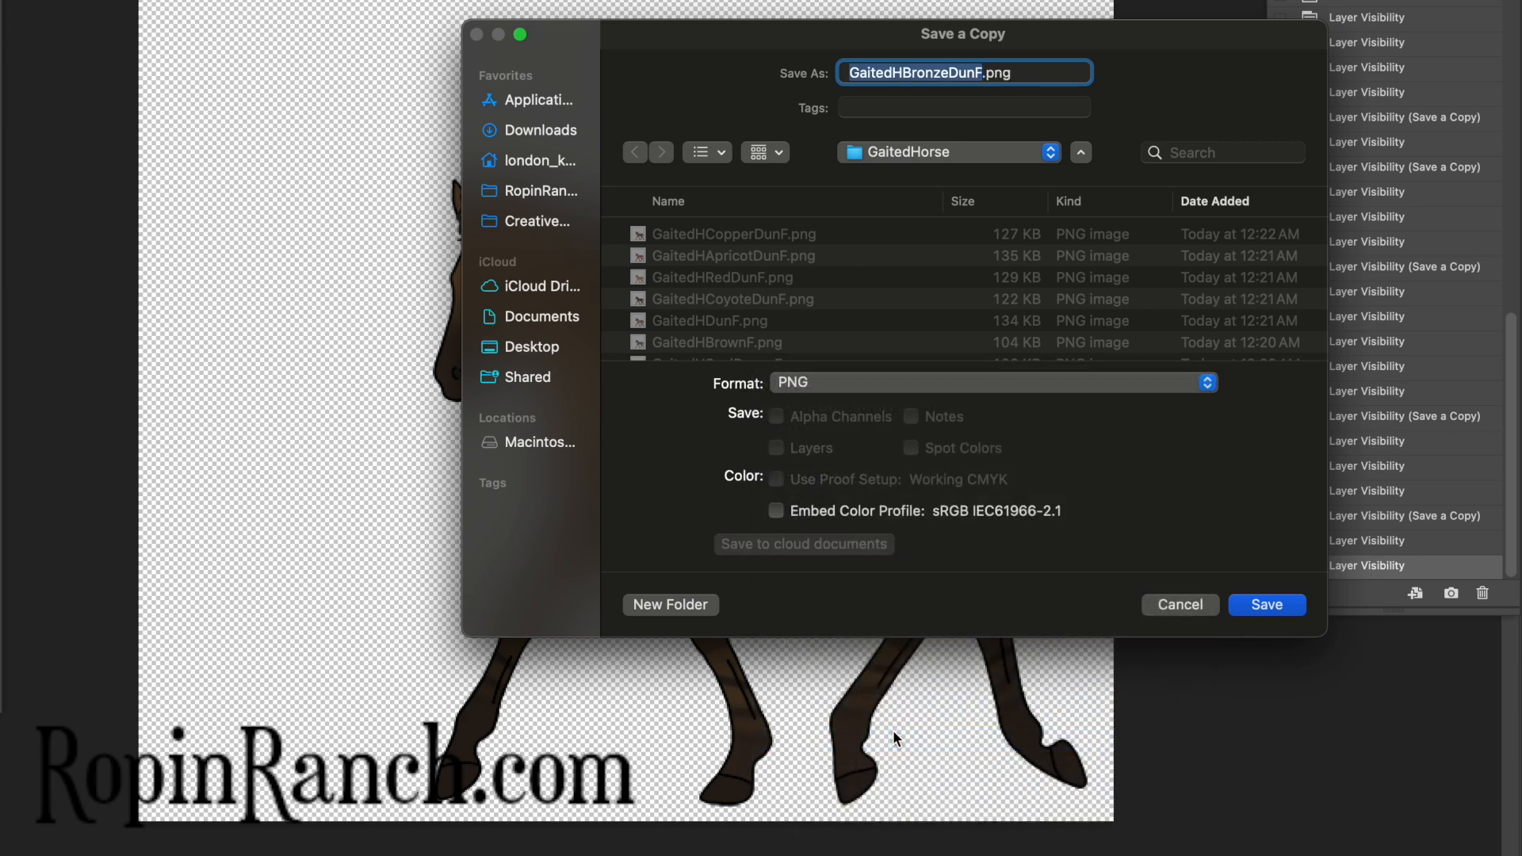
{"action": "key", "text": "Return"}
{"action": "key", "text": "Return"}
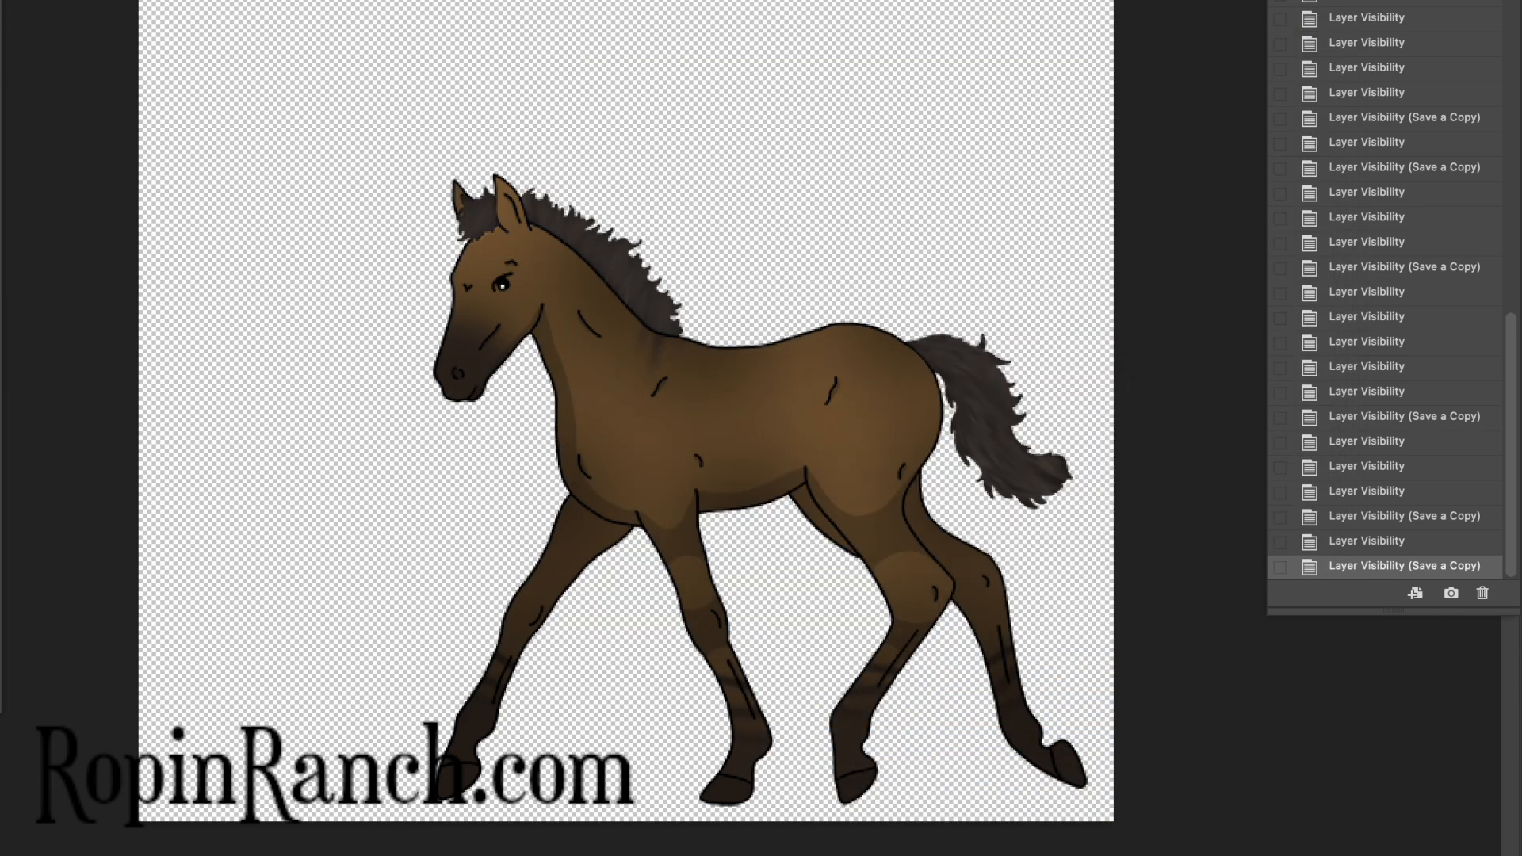
Save a copy of the liver dun foal in the GaitedHorse folder as a PNG named GaitedHLiverDunF
{"action": "key", "text": "alt+super+s"}
{"action": "type", "text": "GaitedHLiver"}
{"action": "type", "text": "Chestnut"}
{"action": "key", "text": "BackSpace"}
{"action": "key", "text": "BackSpace"}
{"action": "key", "text": "BackSpace"}
{"action": "key", "text": "BackSpace"}
{"action": "key", "text": "BackSpace"}
{"action": "key", "text": "BackSpace"}
{"action": "key", "text": "BackSpace"}
{"action": "key", "text": "BackSpace"}
{"action": "type", "text": "DunF"}
{"action": "left_click", "coordinate": [1025, 385]}
{"action": "left_click", "coordinate": [834, 739]}
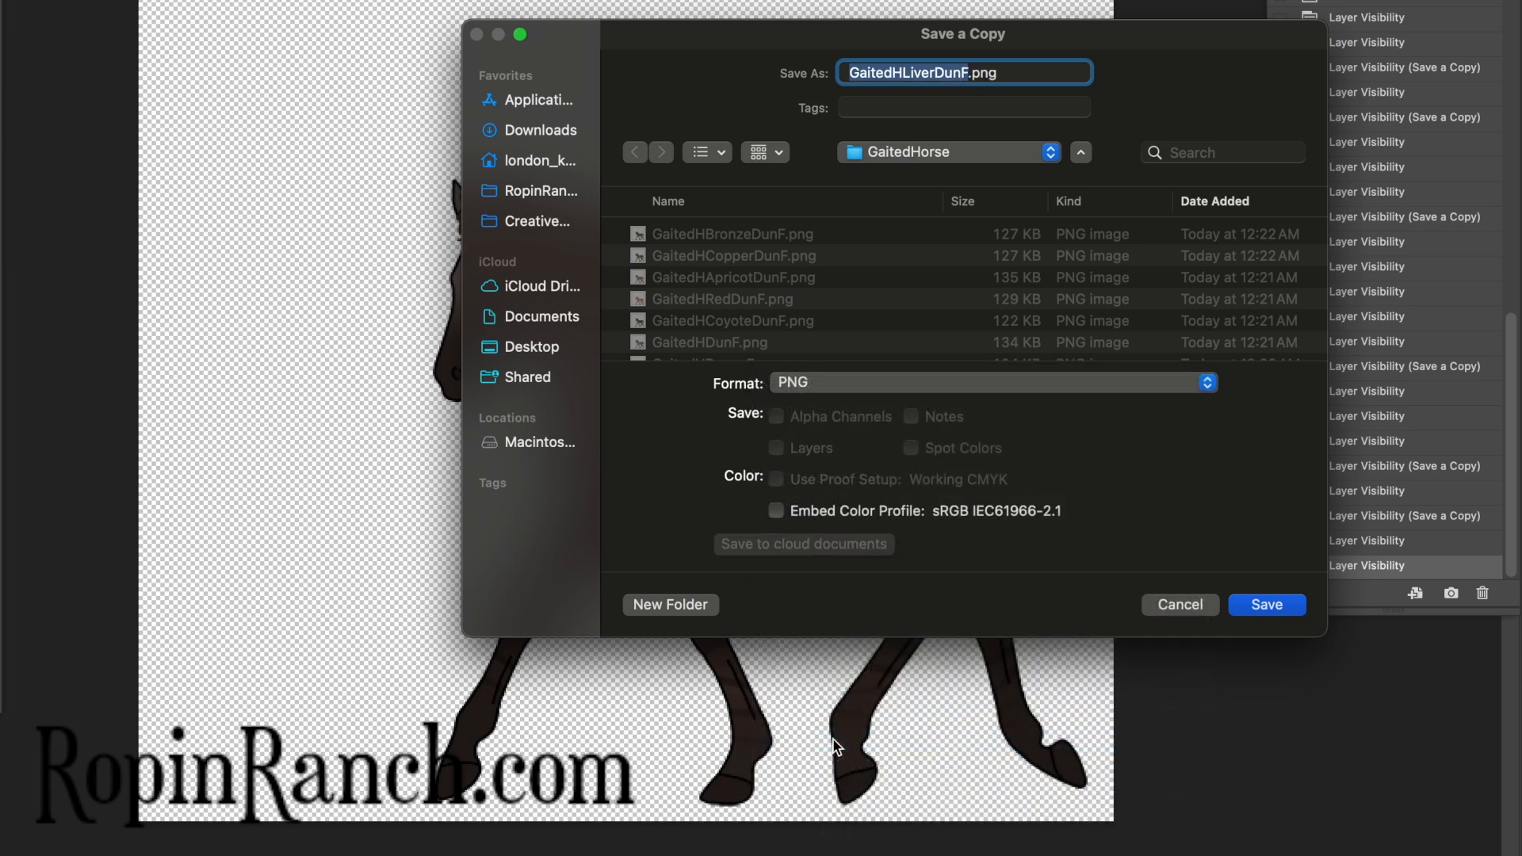
{"action": "key", "text": "Return"}
{"action": "key", "text": "Return"}
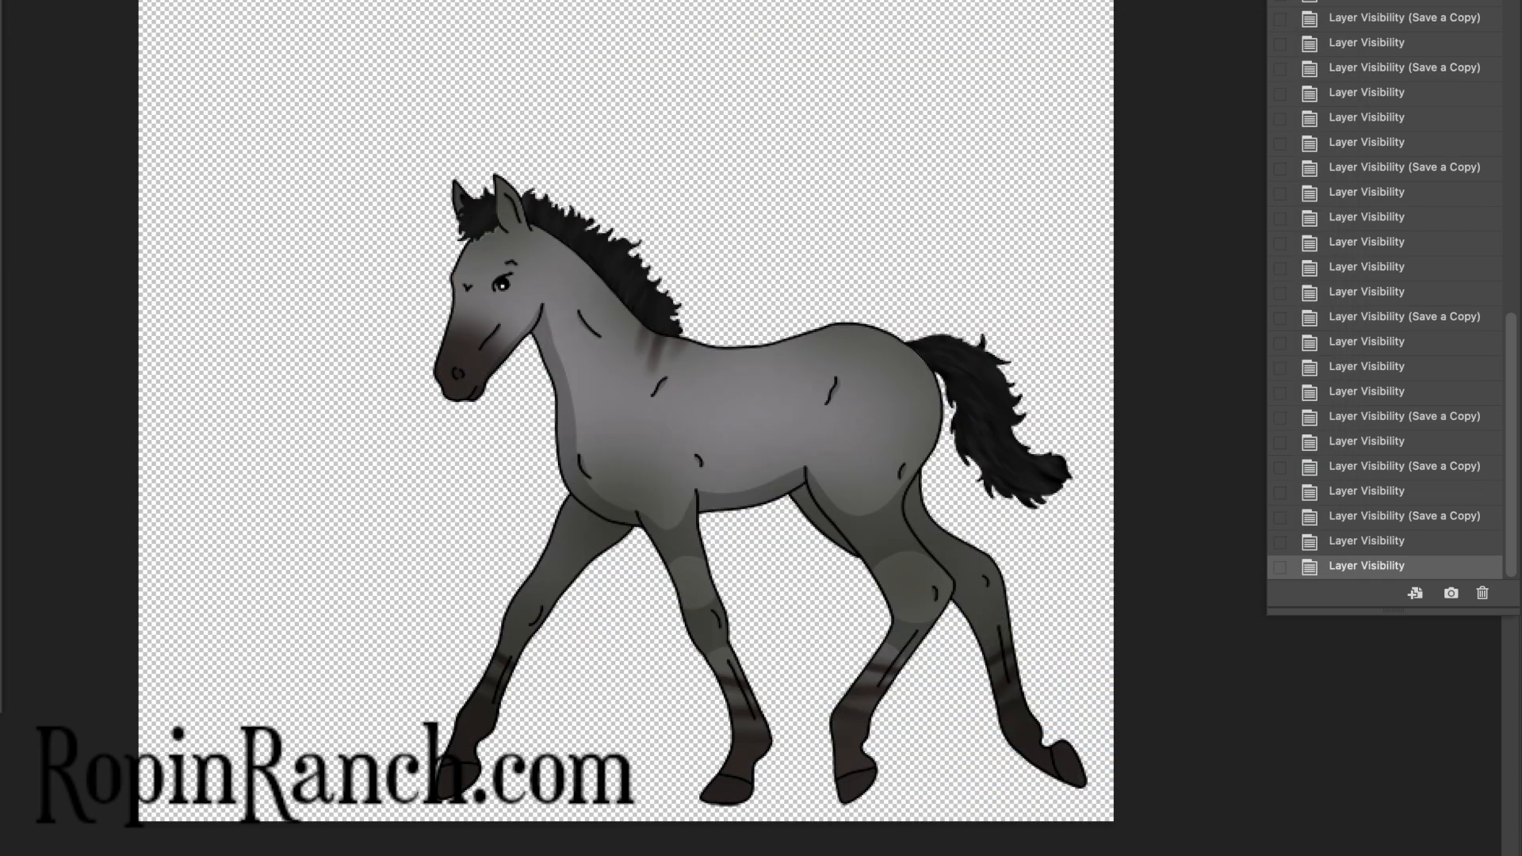
Copy the GaitedH name prefix for reuse and save the grullo foal as a PNG copy named GaitedHGrulloF
{"action": "key", "text": "alt+super+s"}
{"action": "type", "text": "GaitedH"}
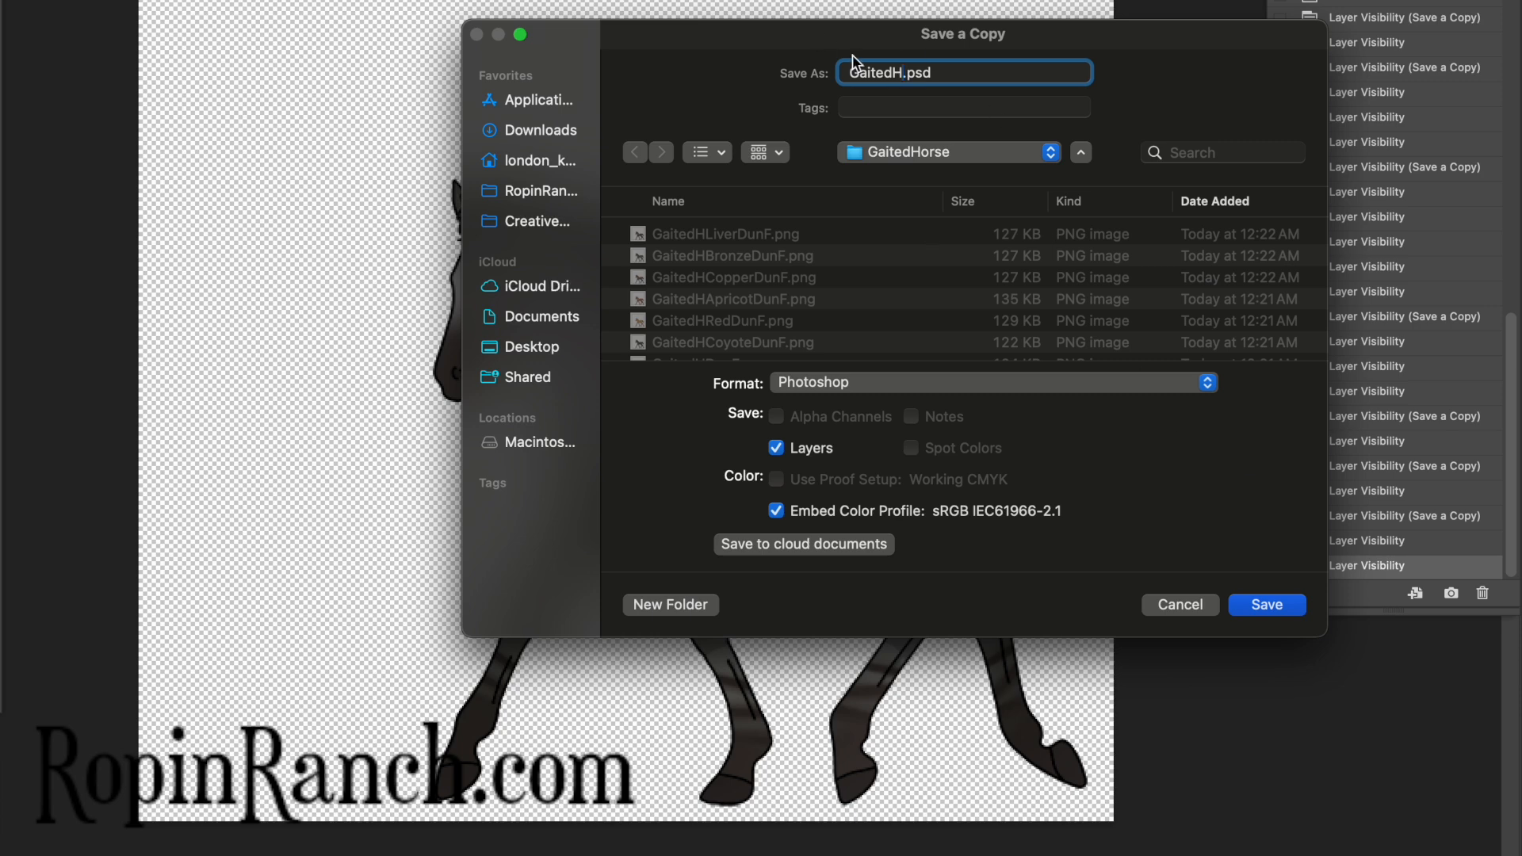
{"action": "left_click_drag", "start_coordinate": [849, 73], "coordinate": [903, 75]}
{"action": "key", "text": "super+c"}
{"action": "key", "text": "Right"}
{"action": "type", "text": "GrulloF"}
{"action": "left_click", "coordinate": [892, 383]}
{"action": "left_click", "coordinate": [796, 743]}
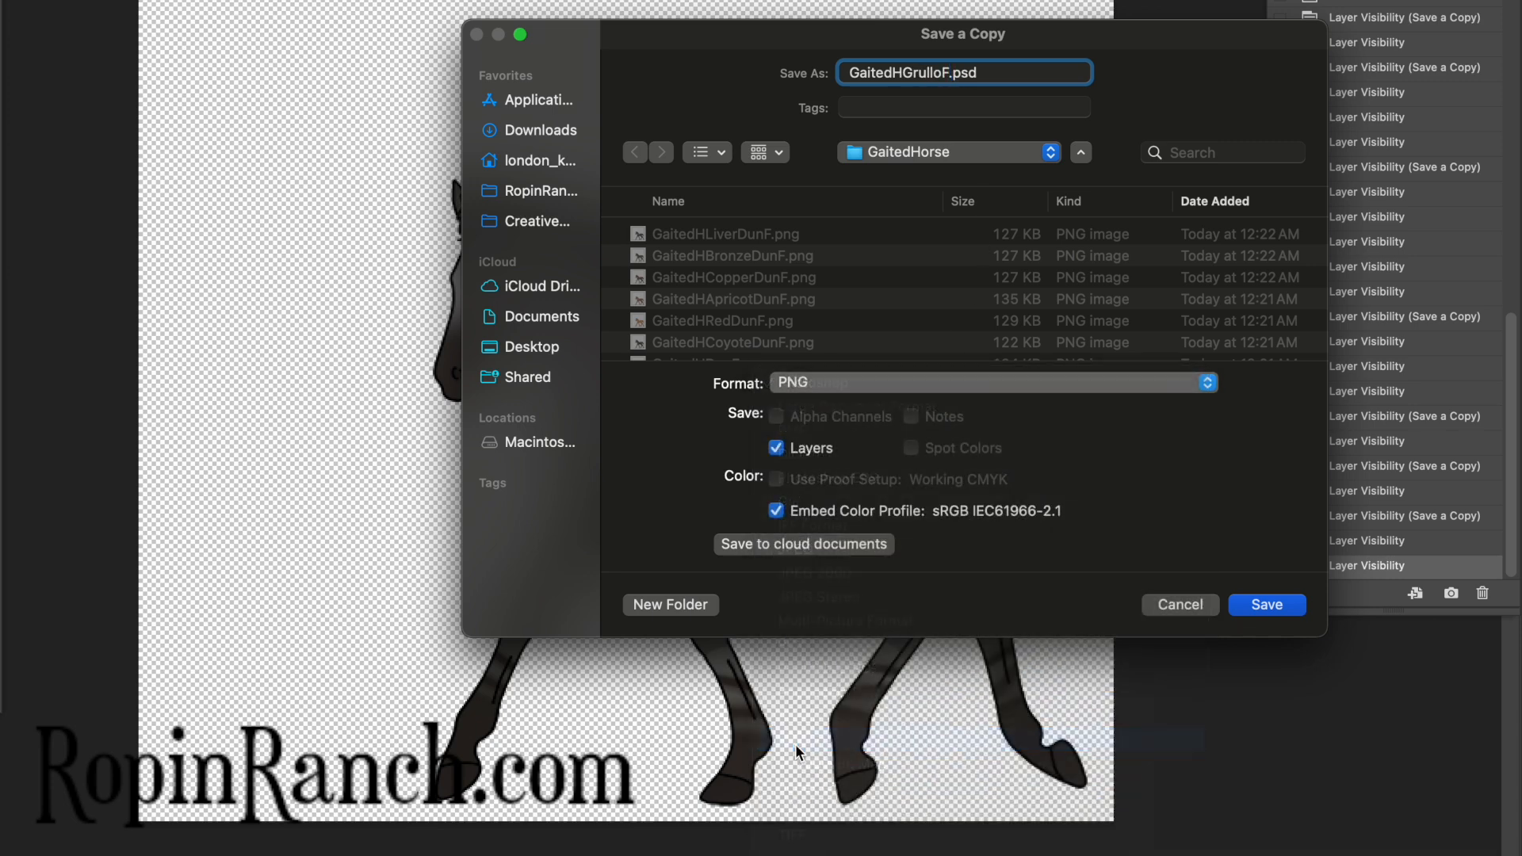
{"action": "key", "text": "Return"}
{"action": "key", "text": "Return"}
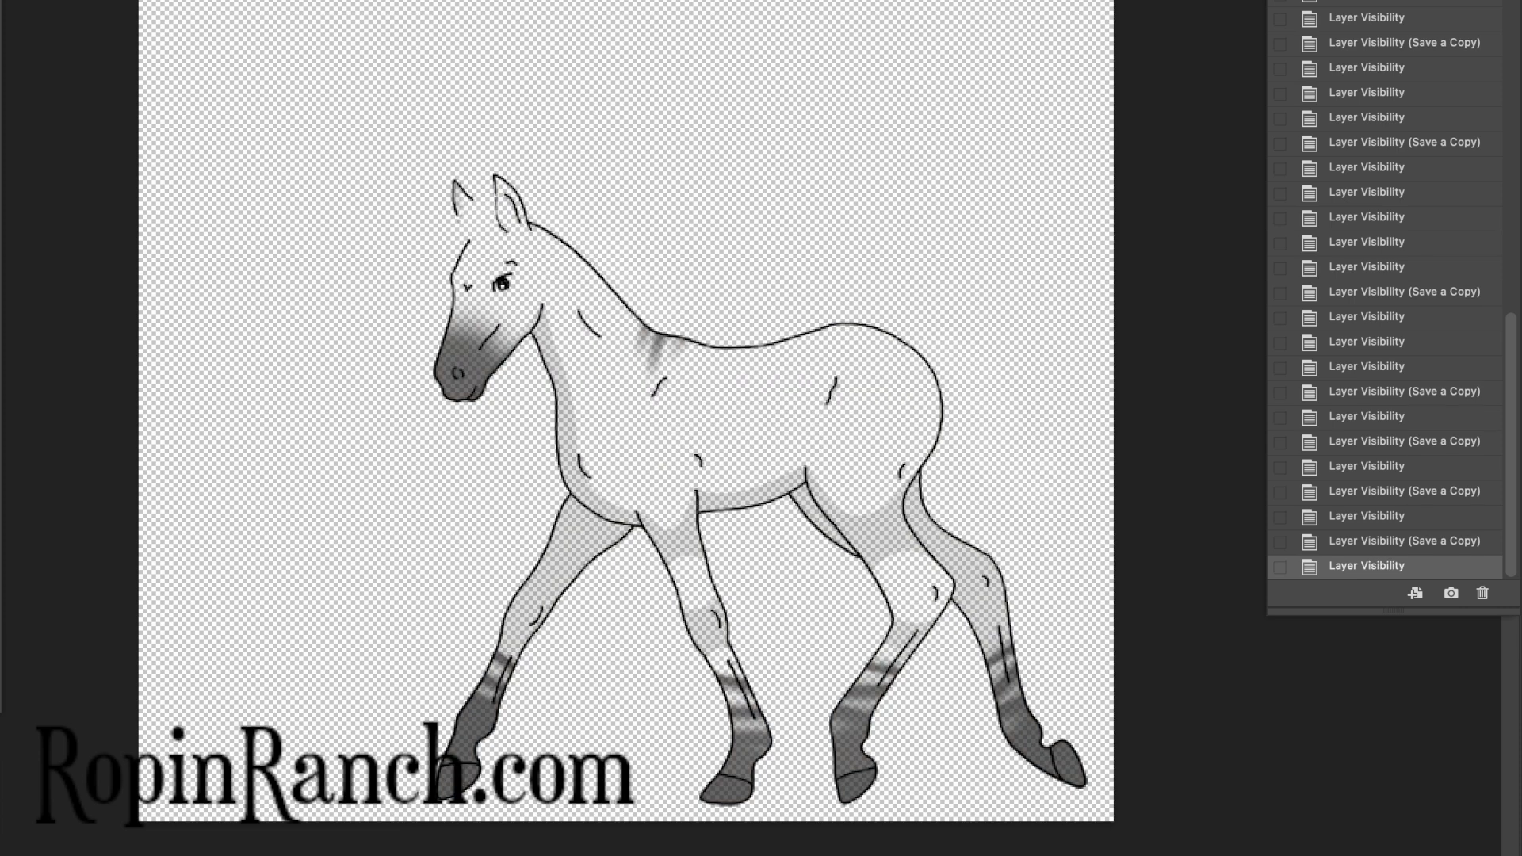
Save a copy of the steel dun foal as a PNG named GaitedHSteelDunF, reusing the copied GaitedH prefix
{"action": "key", "text": "alt+super+s"}
{"action": "key", "text": "super+v"}
{"action": "type", "text": "SteelS"}
{"action": "key", "text": "BackSpace"}
{"action": "type", "text": "DunF"}
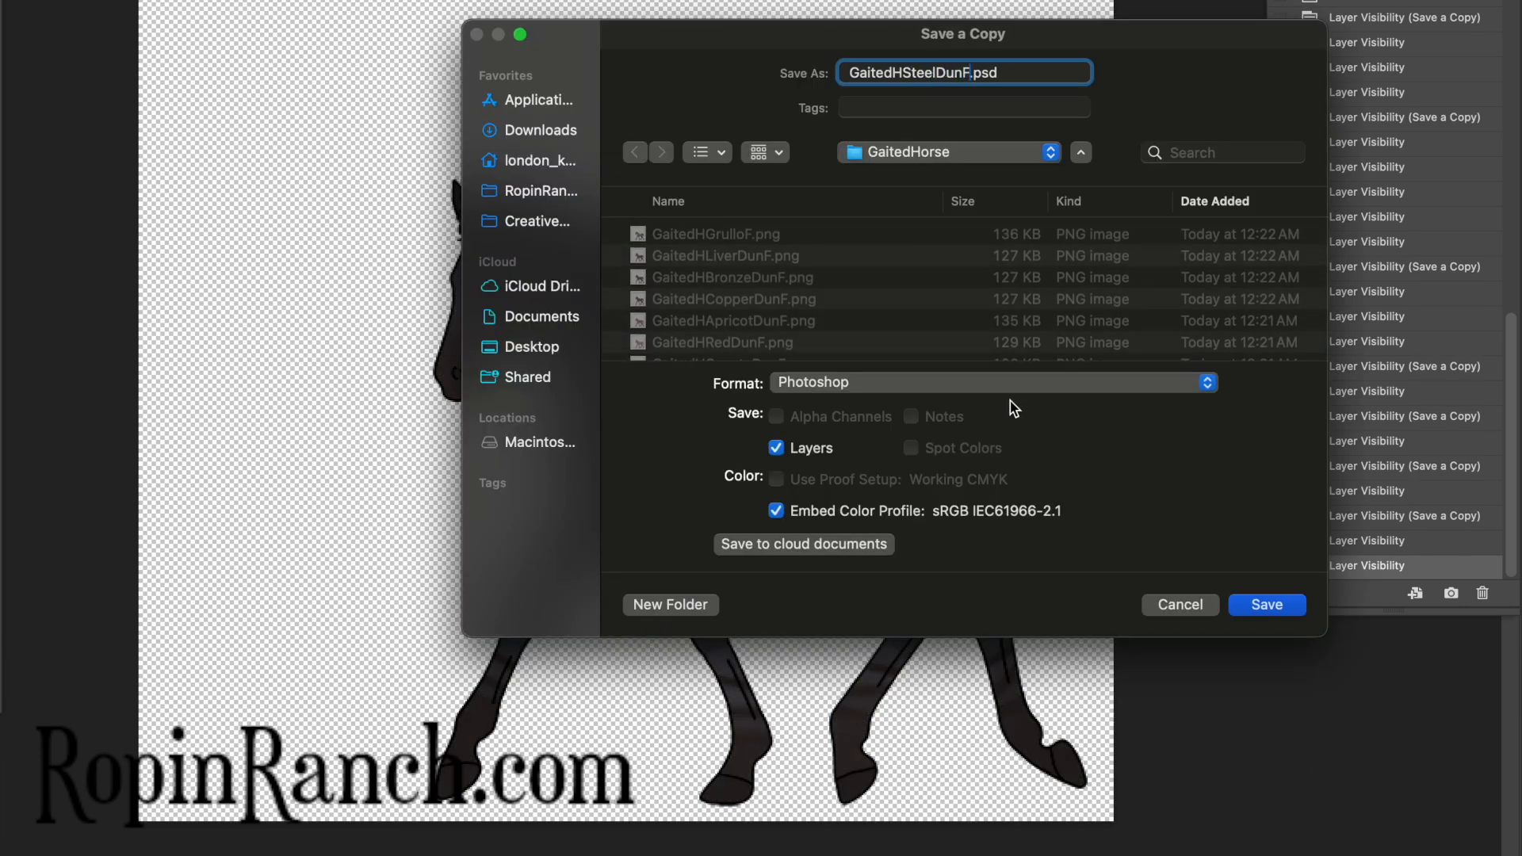
{"action": "left_click", "coordinate": [862, 379]}
{"action": "left_click", "coordinate": [816, 737]}
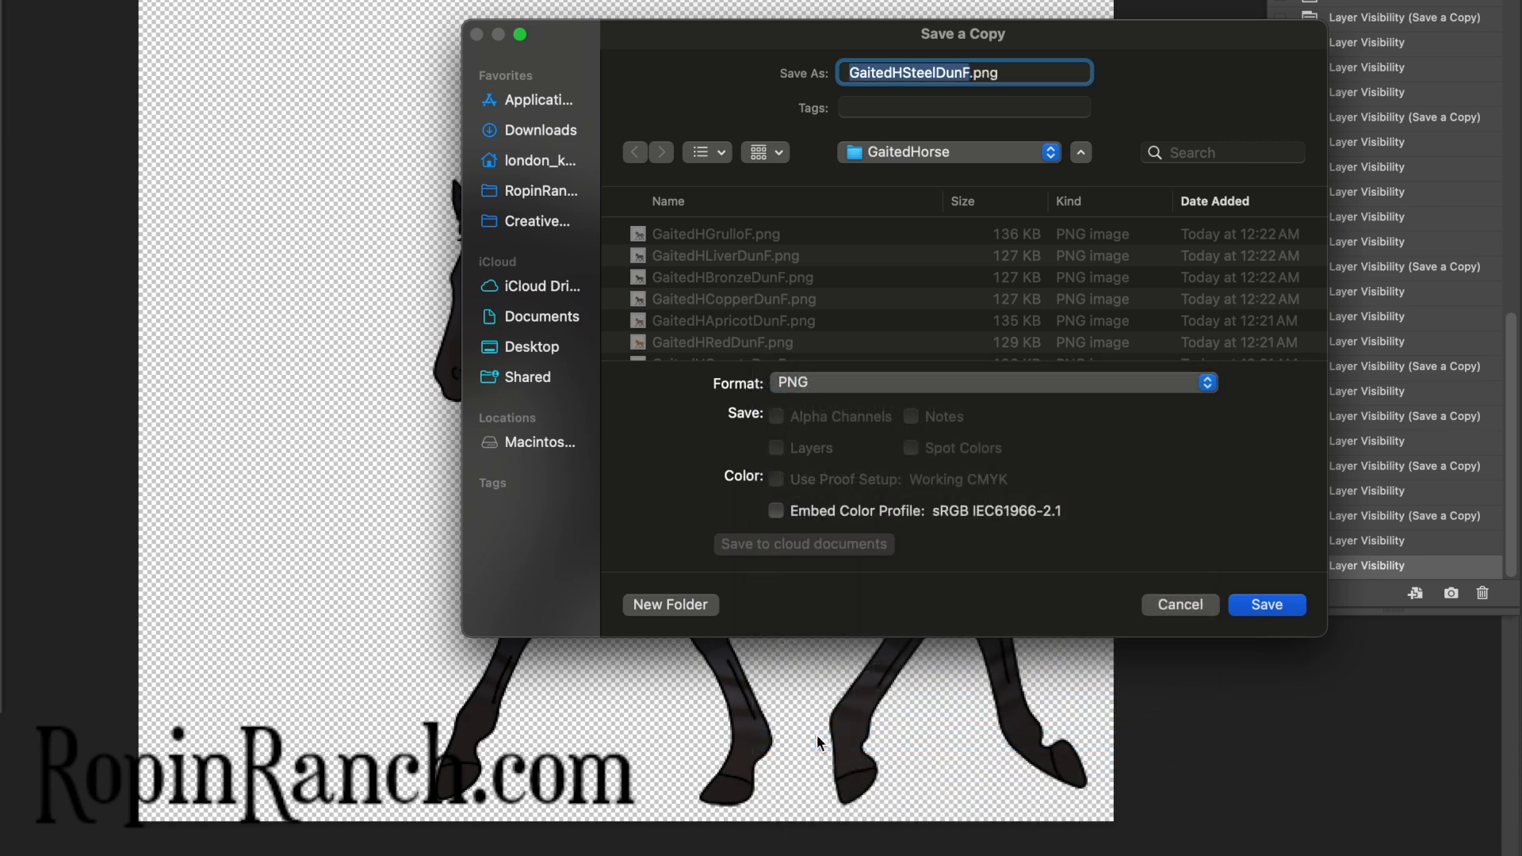
{"action": "key", "text": "Return"}
{"action": "key", "text": "Return"}
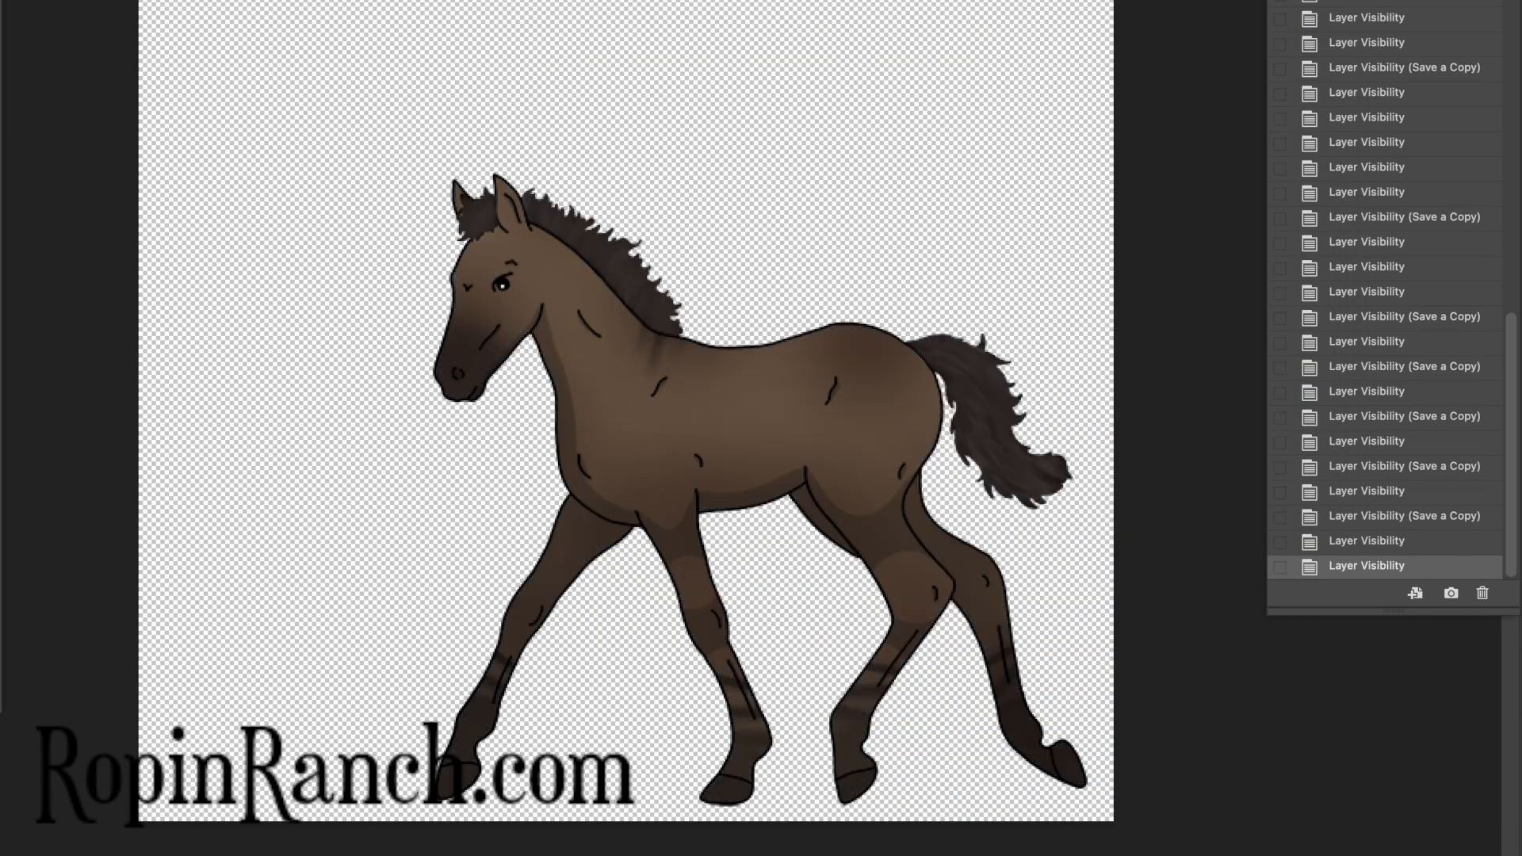
Save a copy of the olive dun foal as a PNG named GaitedHOliveDunF, reusing the copied GaitedH prefix
{"action": "key", "text": "super+alt+s"}
{"action": "key", "text": "super+v"}
{"action": "type", "text": "OliveDunF"}
{"action": "left_click", "coordinate": [859, 379]}
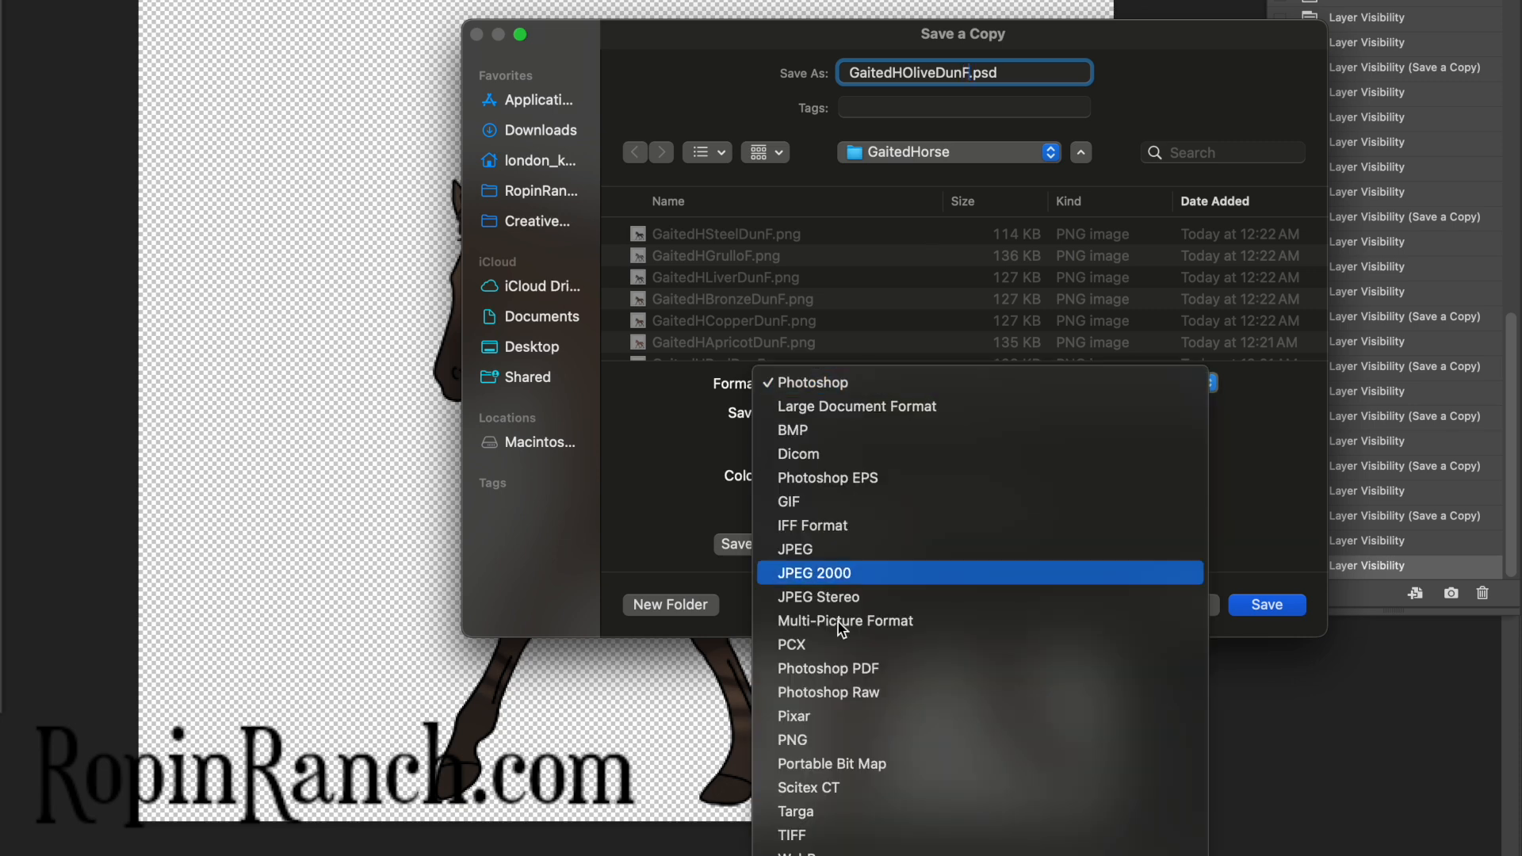
{"action": "left_click", "coordinate": [824, 739]}
{"action": "key", "text": "Return"}
{"action": "key", "text": "Return"}
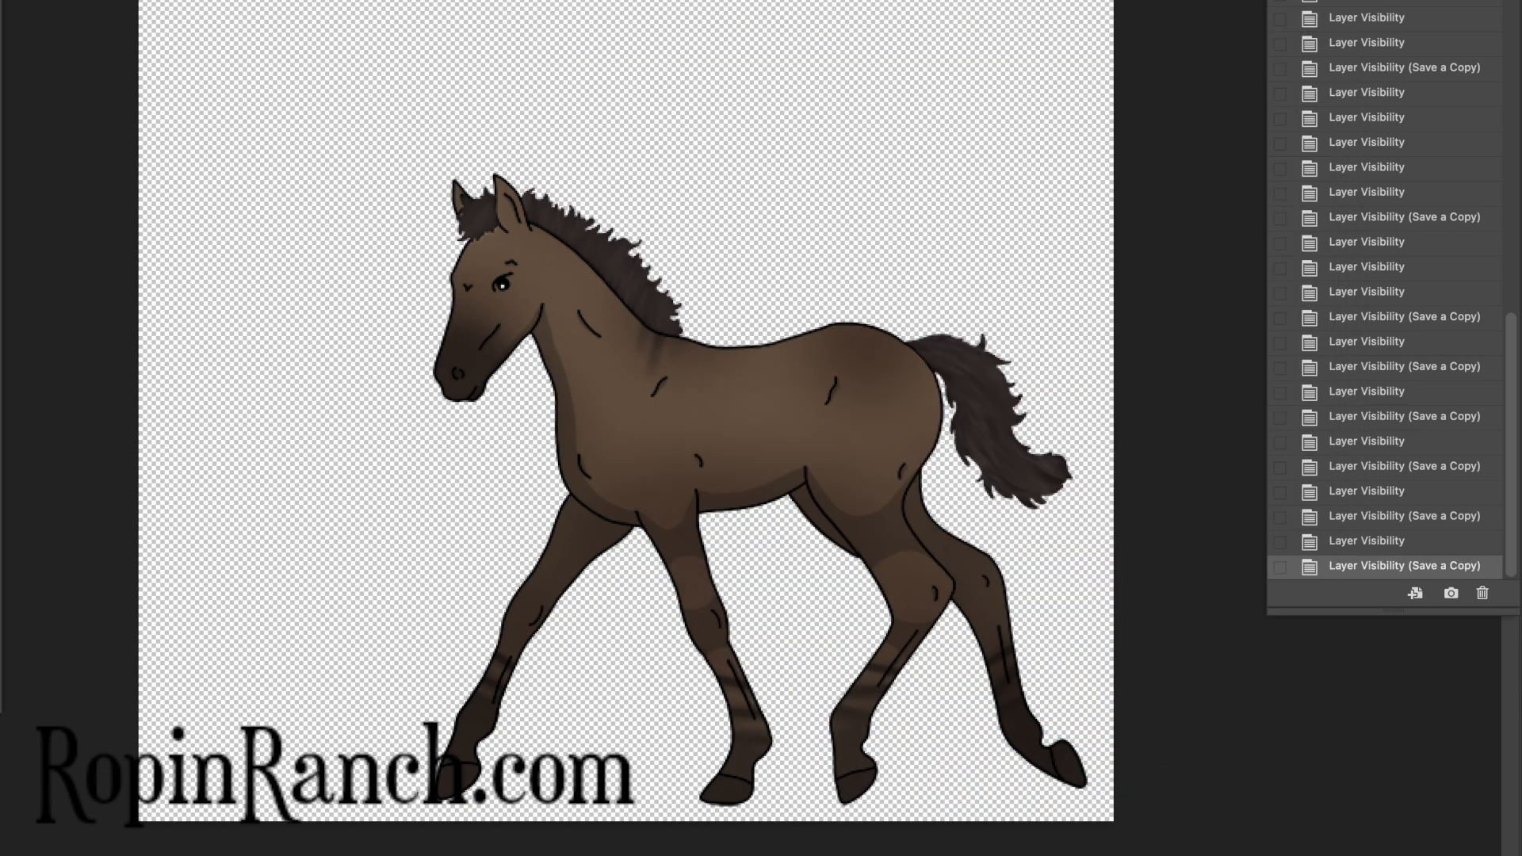
Save a copy of the wolf dun foal as a PNG named GaitedHWolfDunF, reusing the copied GaitedH prefix
{"action": "key", "text": "super+alt+s"}
{"action": "key", "text": "super+v"}
{"action": "type", "text": "WolfDunF"}
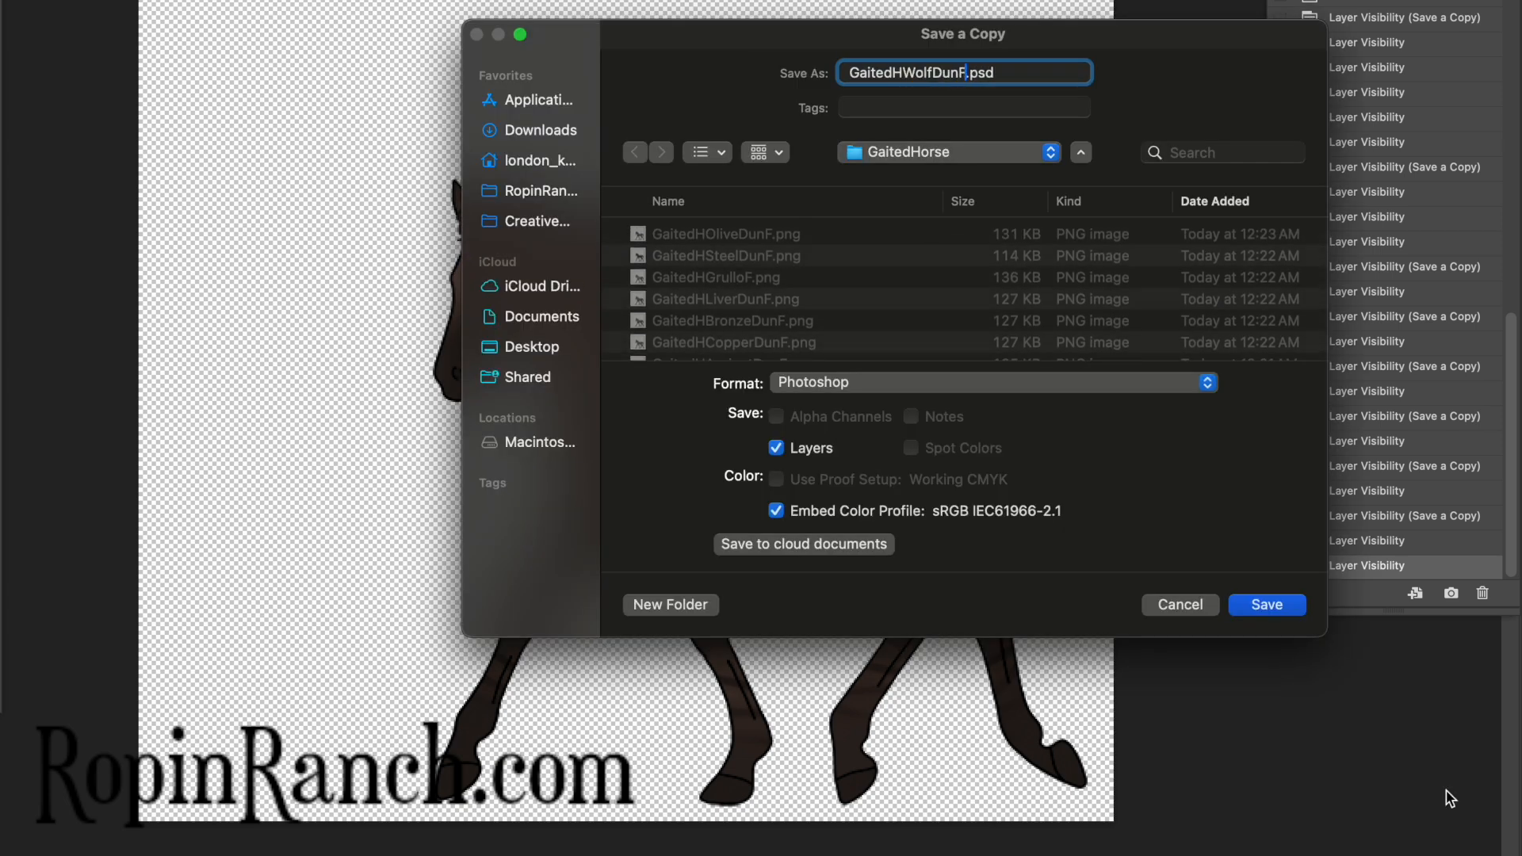
{"action": "left_click", "coordinate": [947, 383]}
{"action": "left_click", "coordinate": [791, 745]}
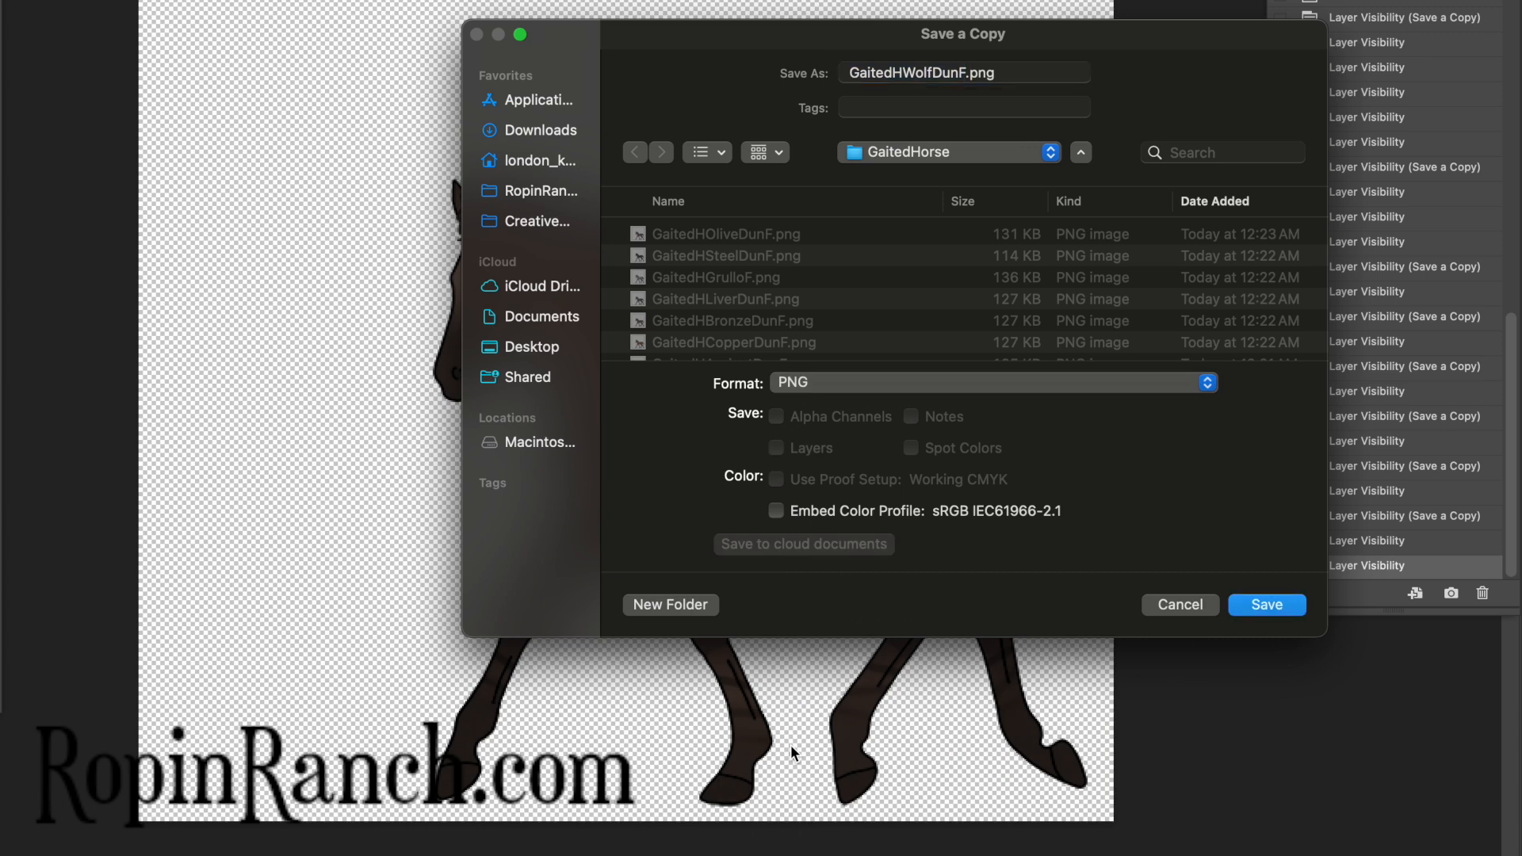
{"action": "key", "text": "Return"}
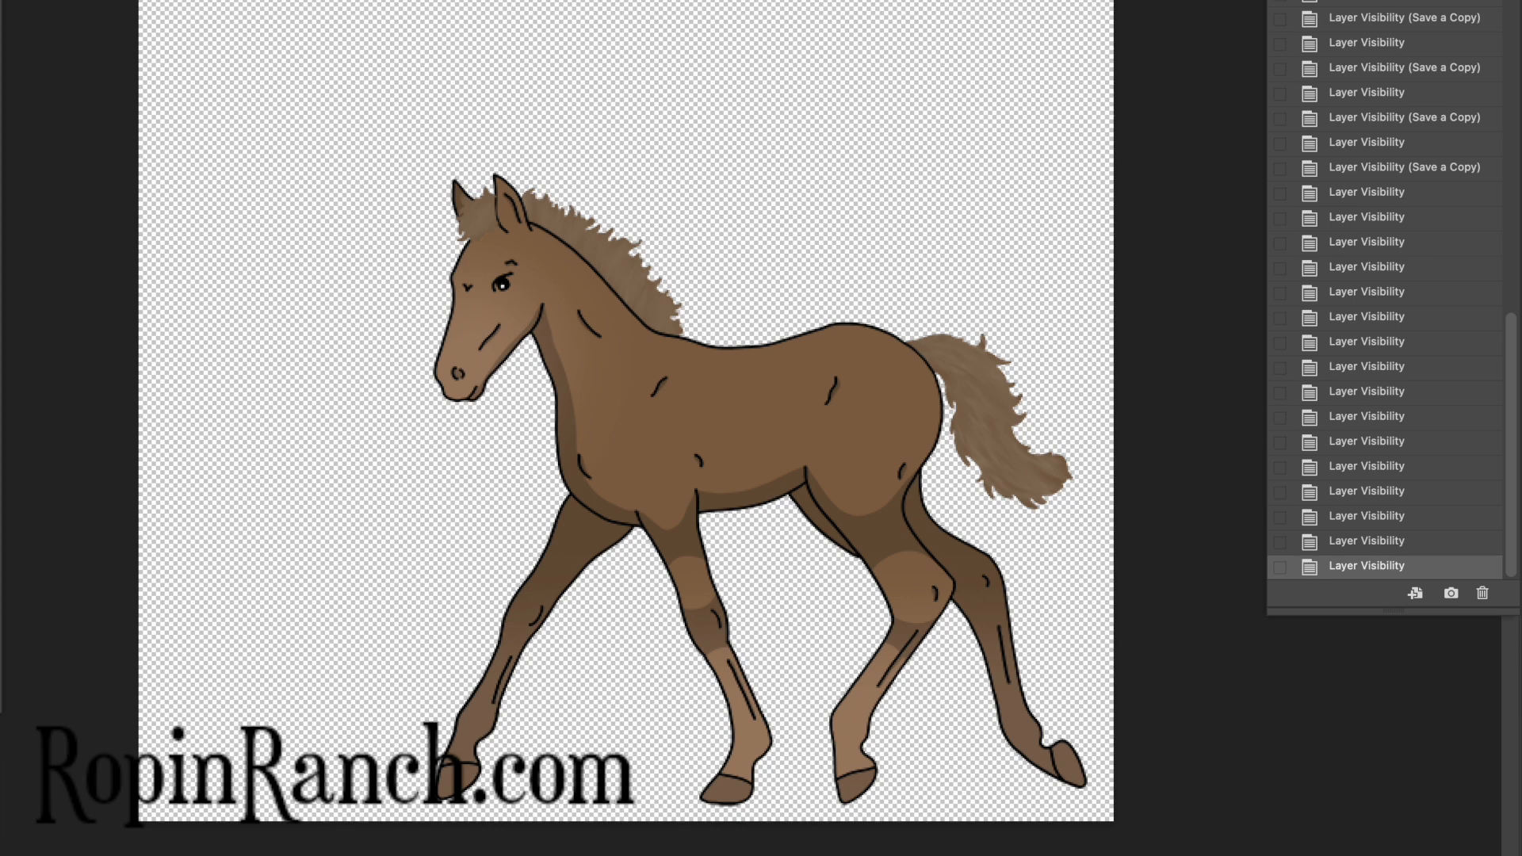
Save a copy of the cream brown foal as a PNG named GaitedHCreamBrownF in the GaitedHorse folder
{"action": "type", "text": "GaitedHCream"}
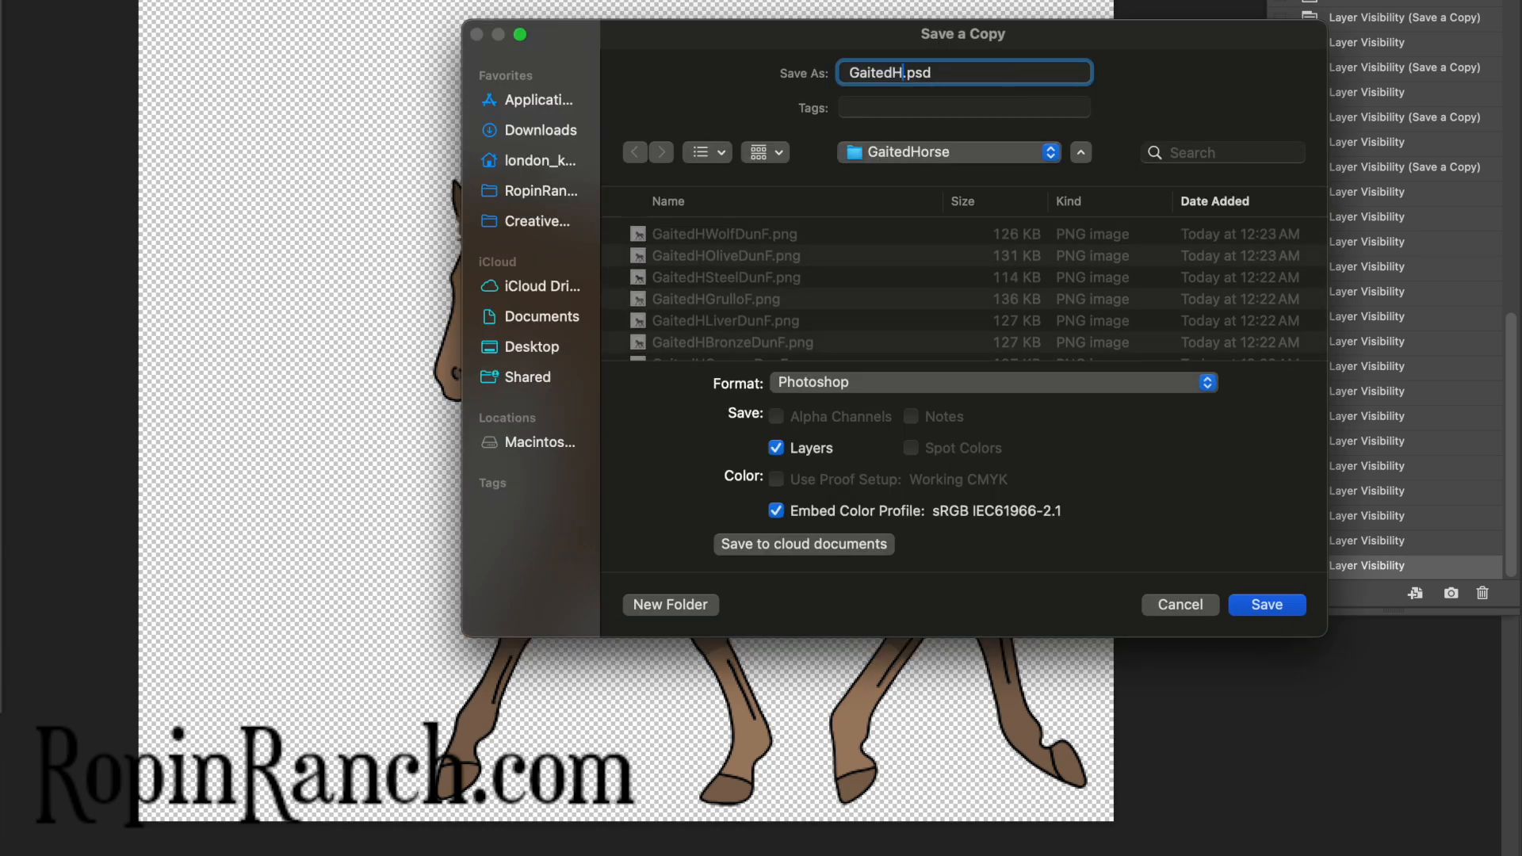
{"action": "type", "text": "BrownF"}
{"action": "left_click", "coordinate": [1013, 386]}
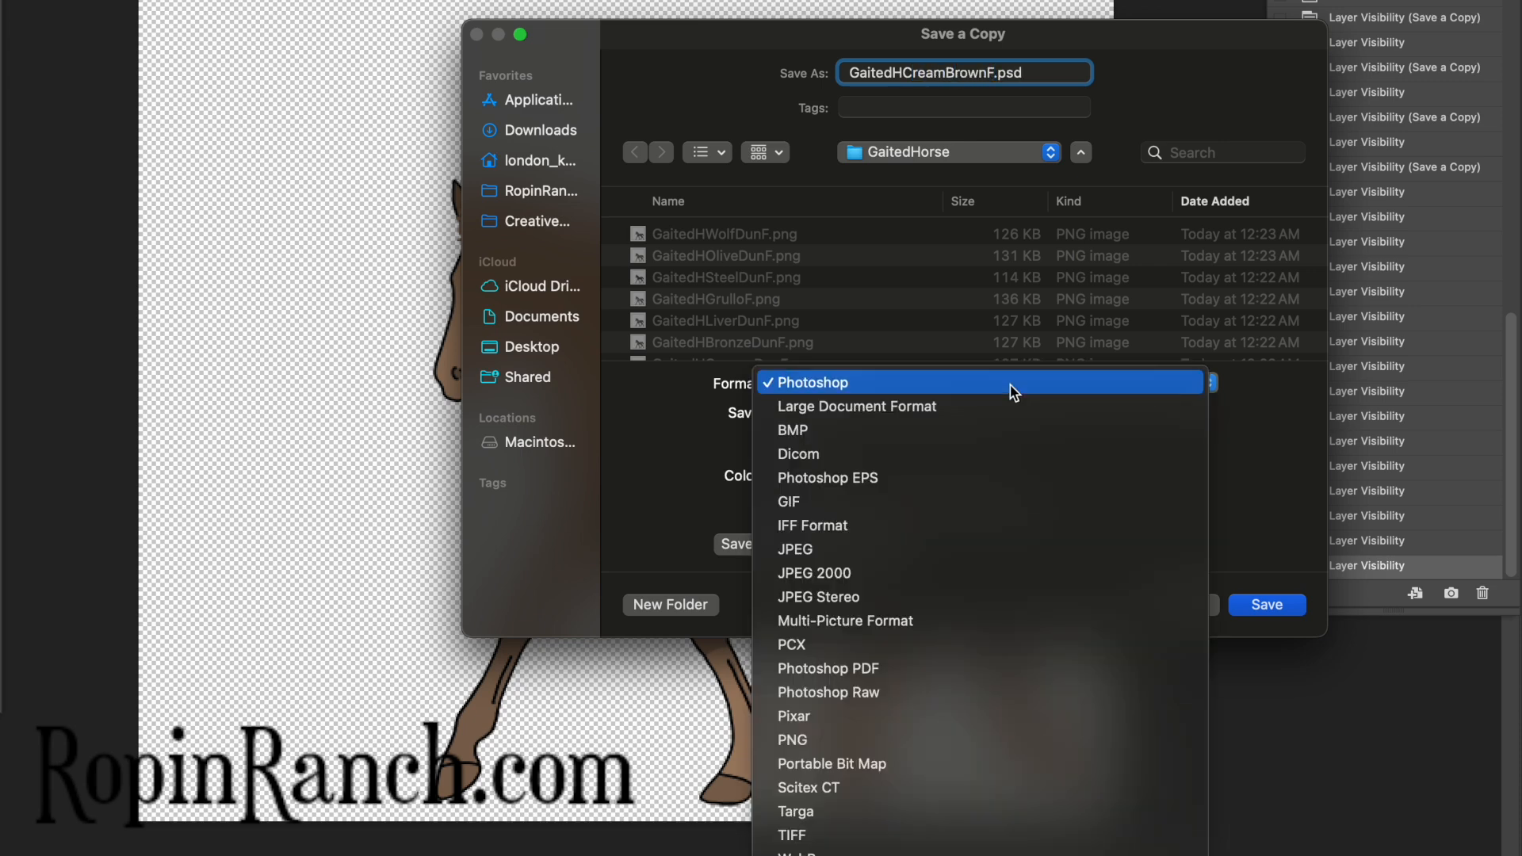
{"action": "left_click", "coordinate": [895, 737]}
{"action": "key", "text": "Return"}
{"action": "key", "text": "Return"}
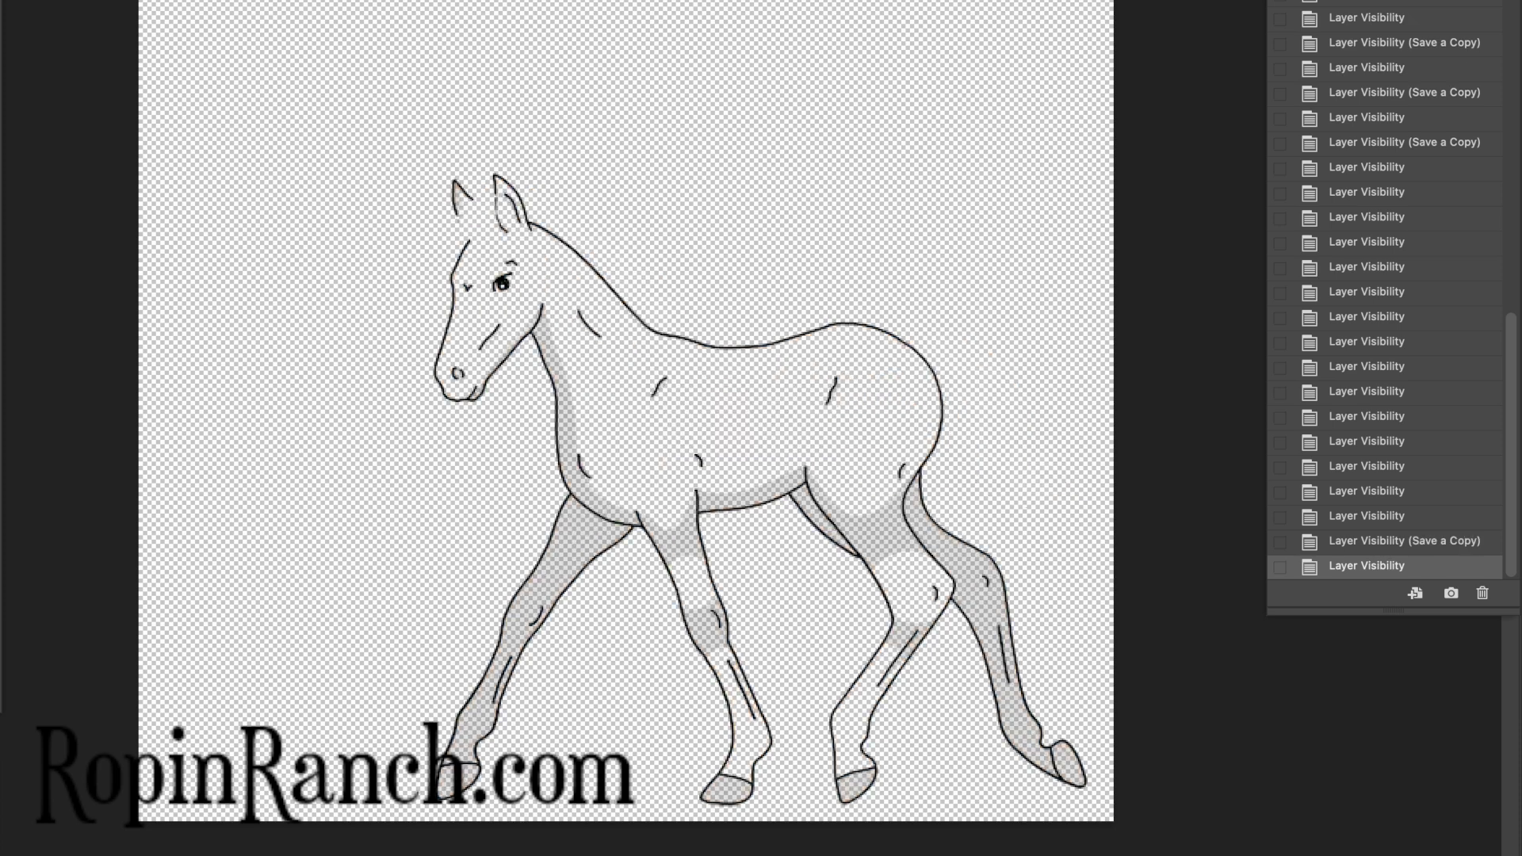
Save a copy of the double seal cream foal as a PNG named GaitedHDoubleSealCreamF in the GaitedHorse folder
{"action": "key", "text": "alt+super+s"}
{"action": "type", "text": "GaitedHDo"}
{"action": "type", "text": "uble"}
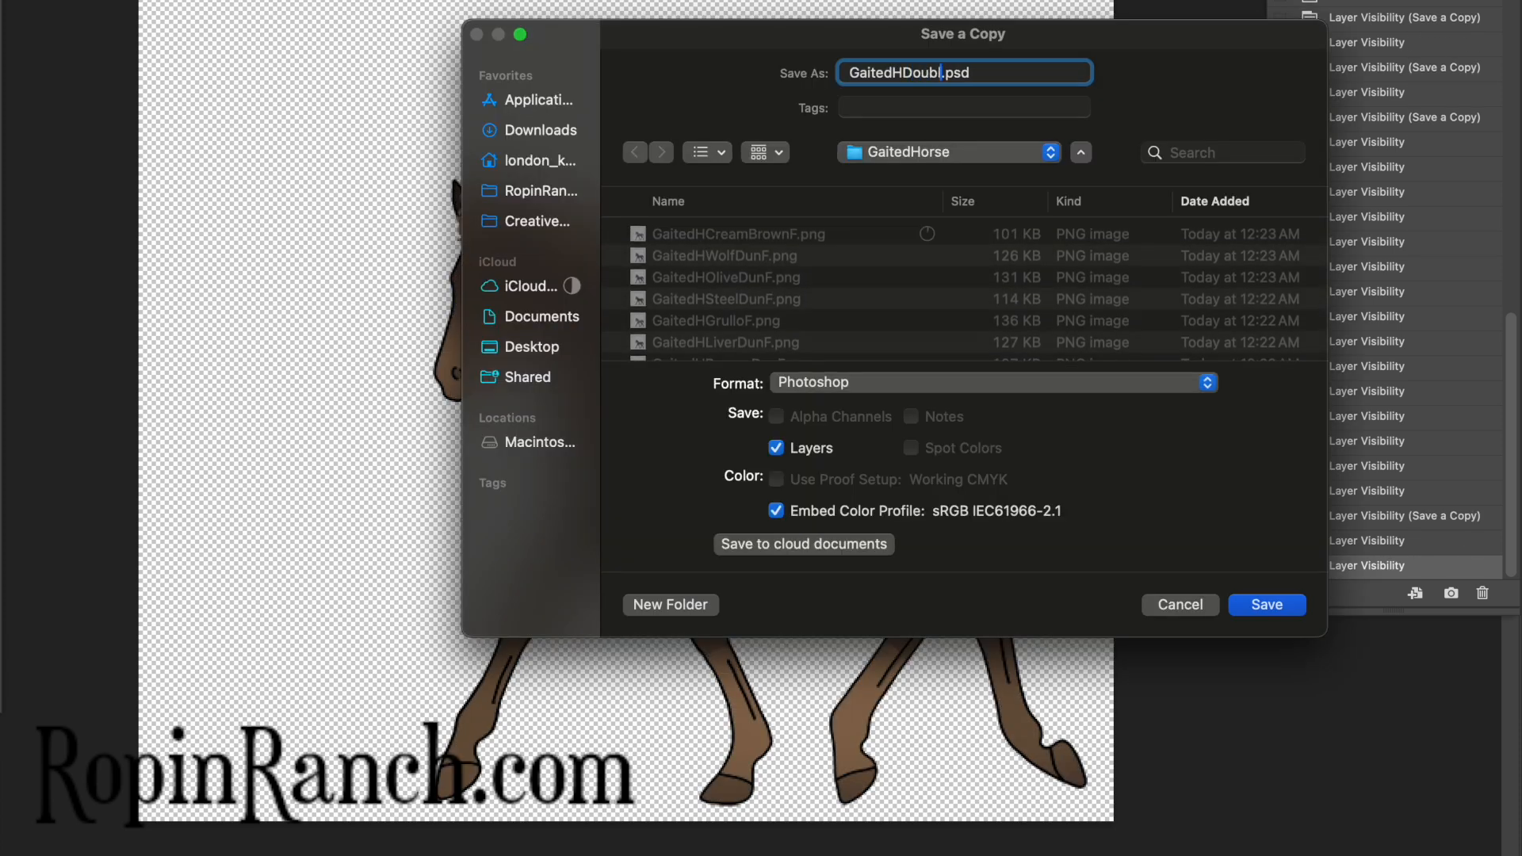
{"action": "type", "text": "SealCreamF"}
{"action": "left_click", "coordinate": [934, 384]}
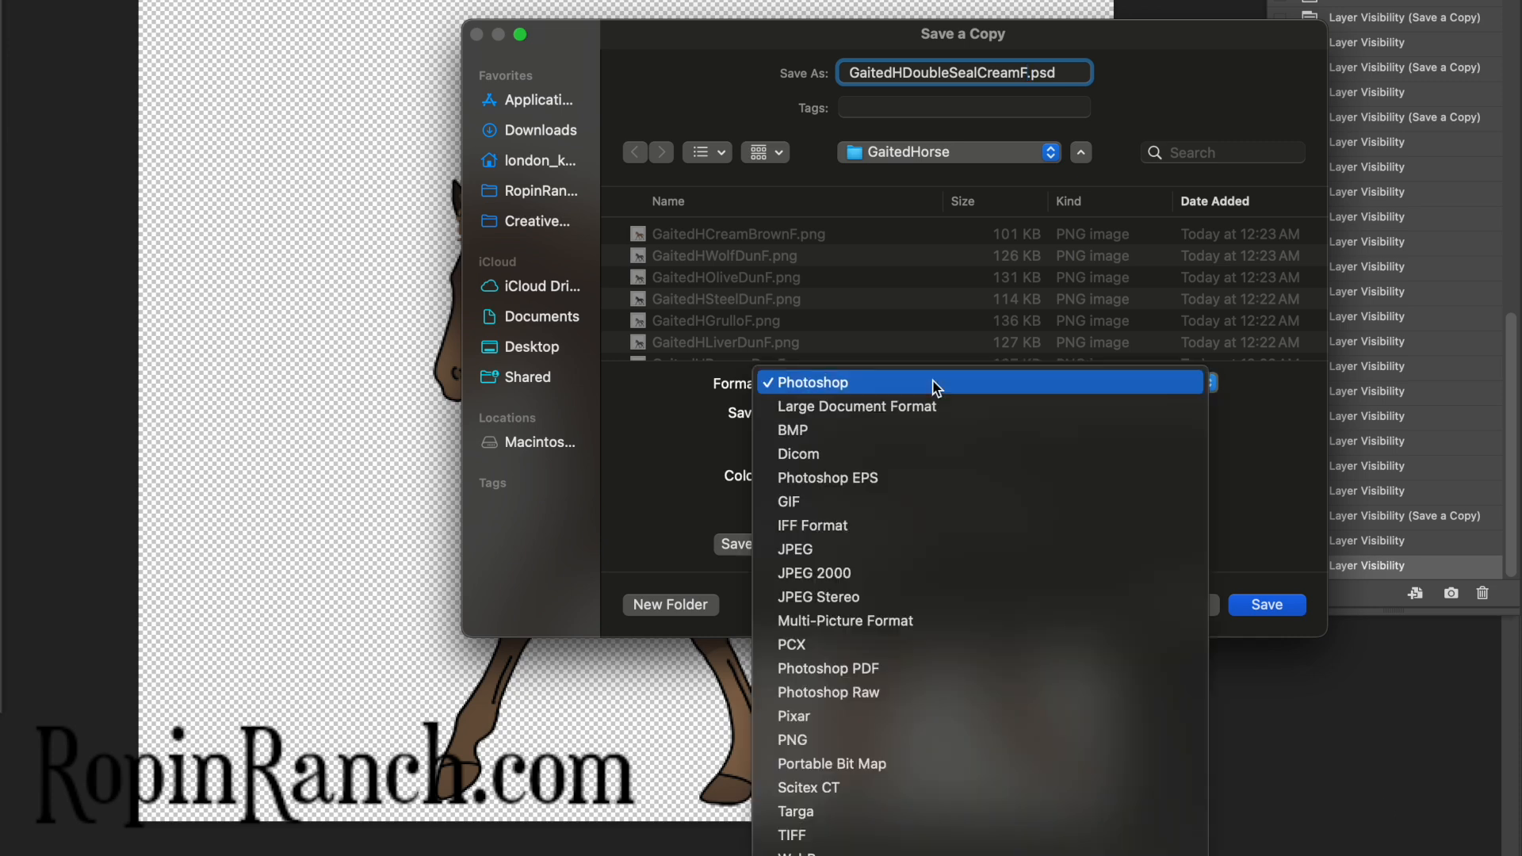
{"action": "left_click", "coordinate": [819, 736]}
{"action": "key", "text": "Return"}
{"action": "key", "text": "Return"}
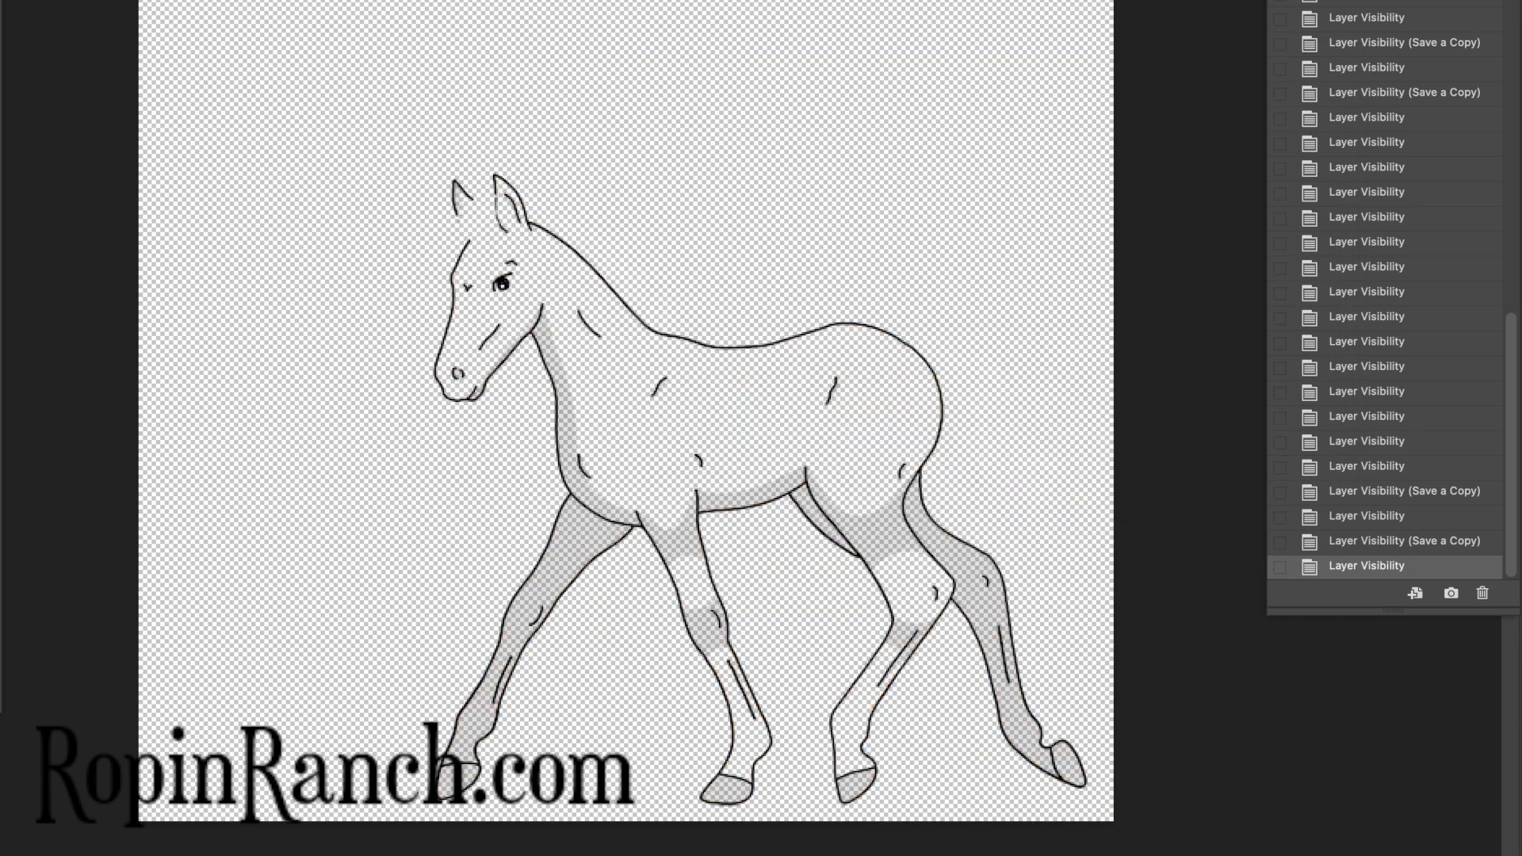
Save a copy of the seal cream foal as a PNG named GaitedHSealCreamF in the GaitedHorse folder
{"action": "key", "text": "alt+super+s"}
{"action": "type", "text": "GaitedHSealCreamF"}
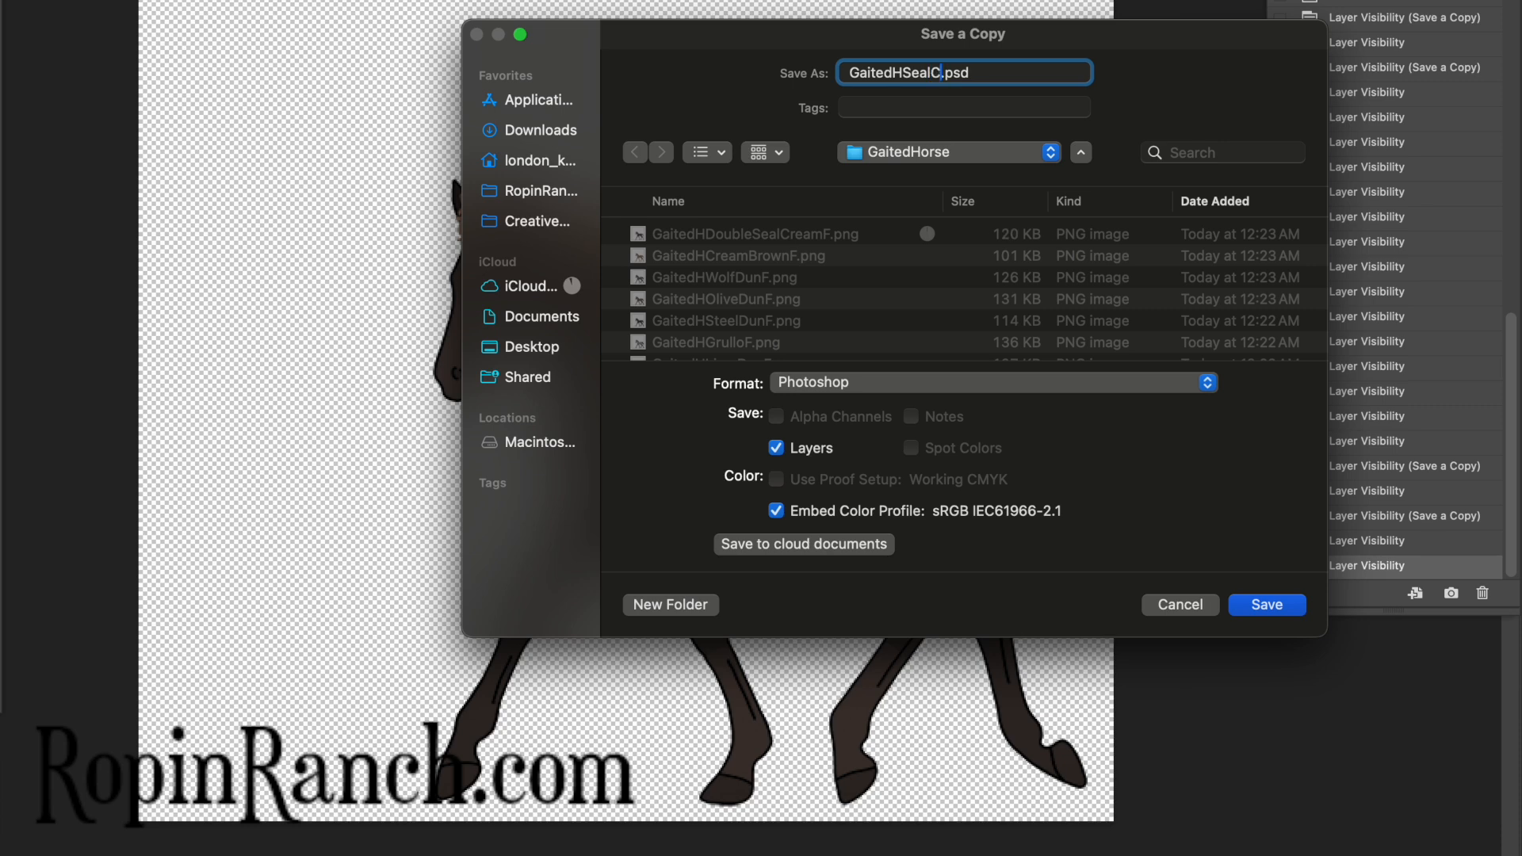
{"action": "left_click", "coordinate": [1000, 383]}
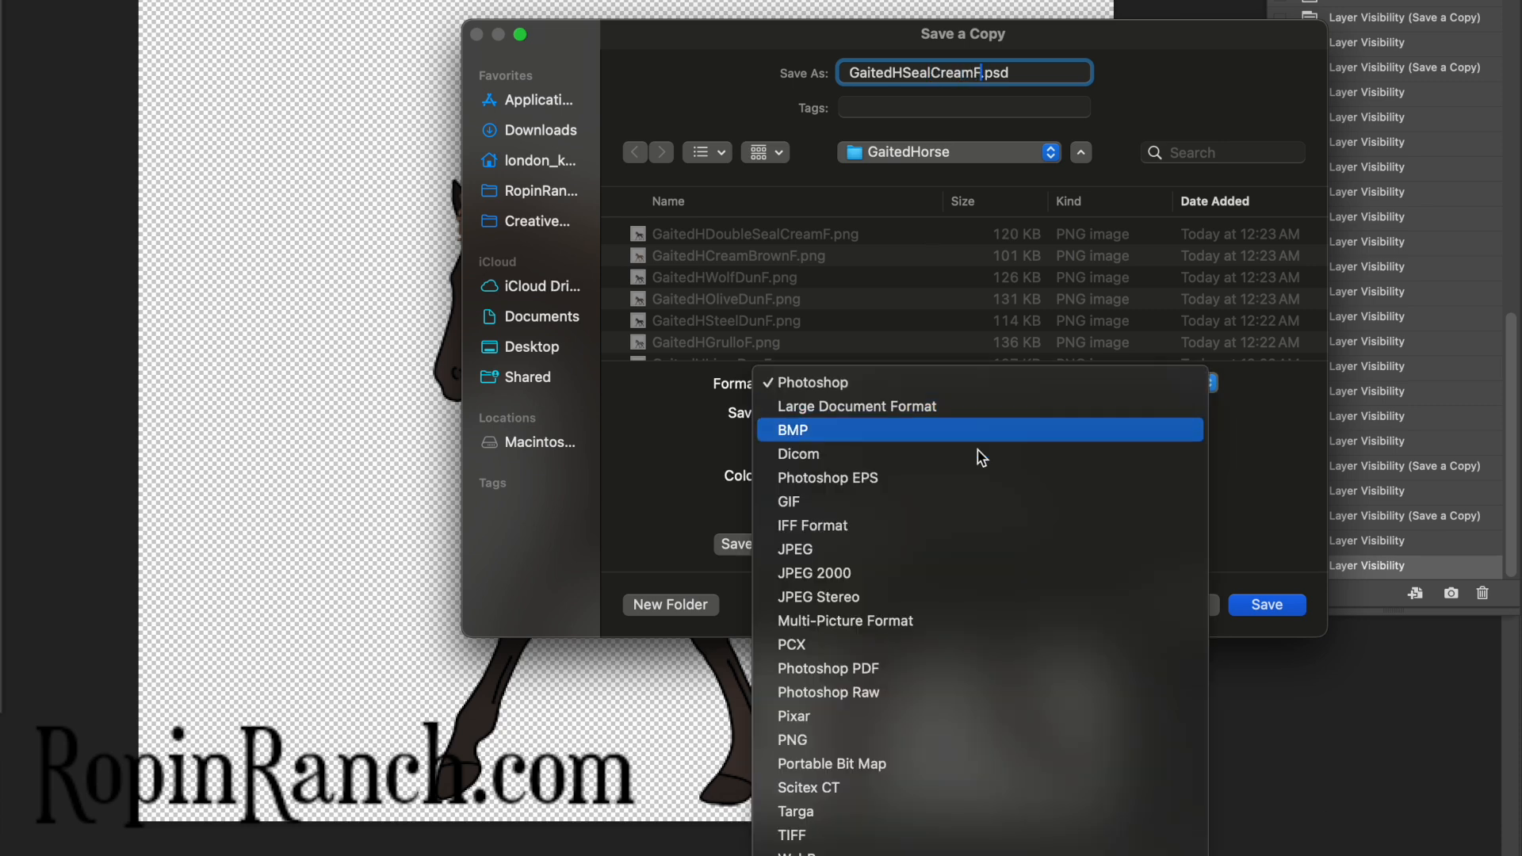
{"action": "left_click", "coordinate": [835, 743]}
{"action": "key", "text": "Return"}
{"action": "key", "text": "Return"}
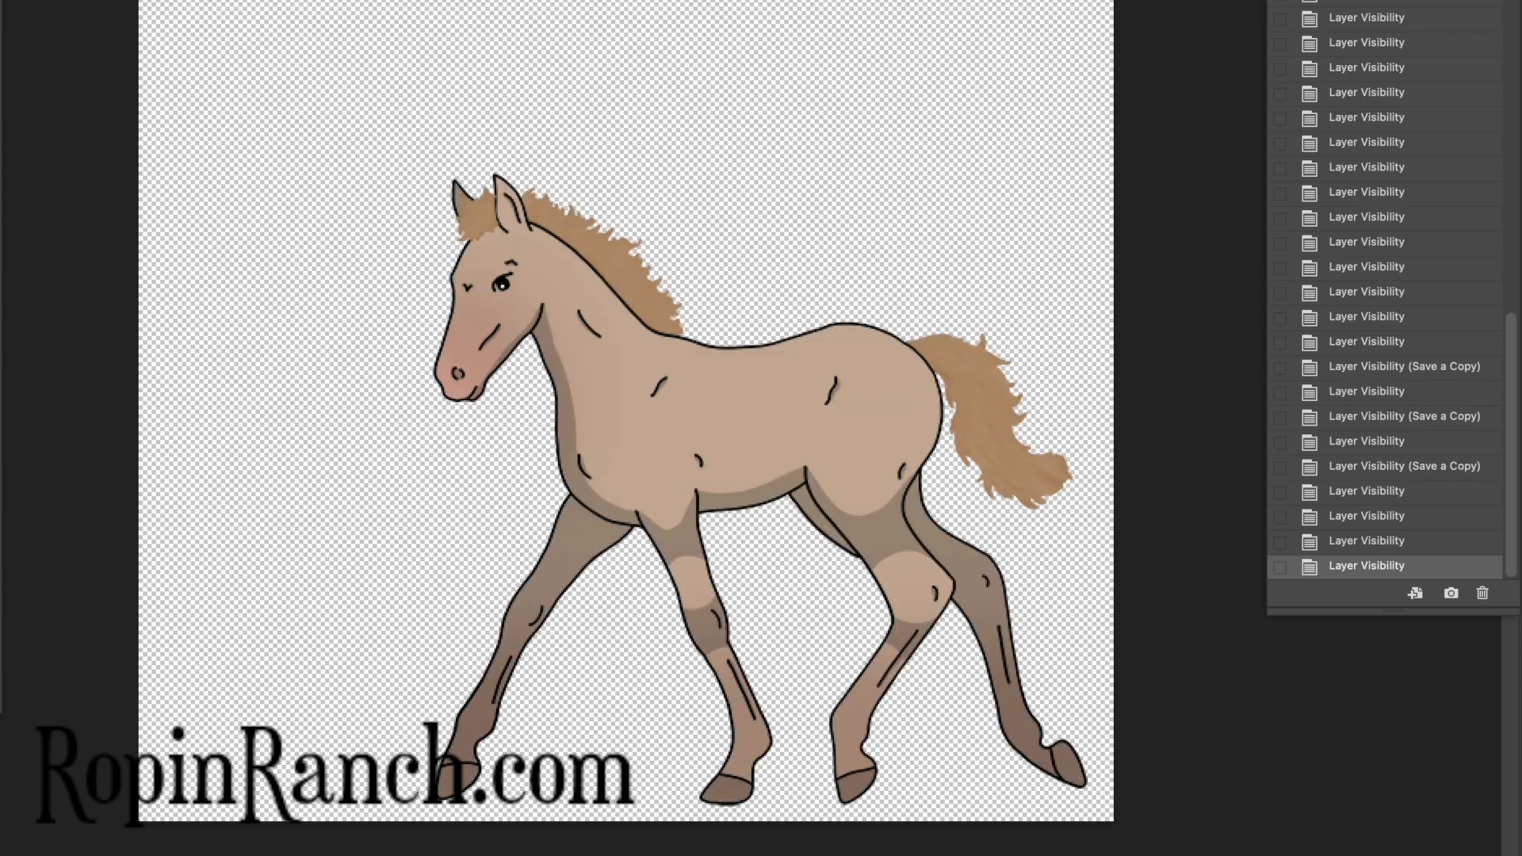
Save a copy of the smoke cream foal as a PNG named GaitedHSmokeCreamF in the GaitedHorse folder
{"action": "key", "text": "alt+super+s"}
{"action": "type", "text": "GaitedHSmokeCream"}
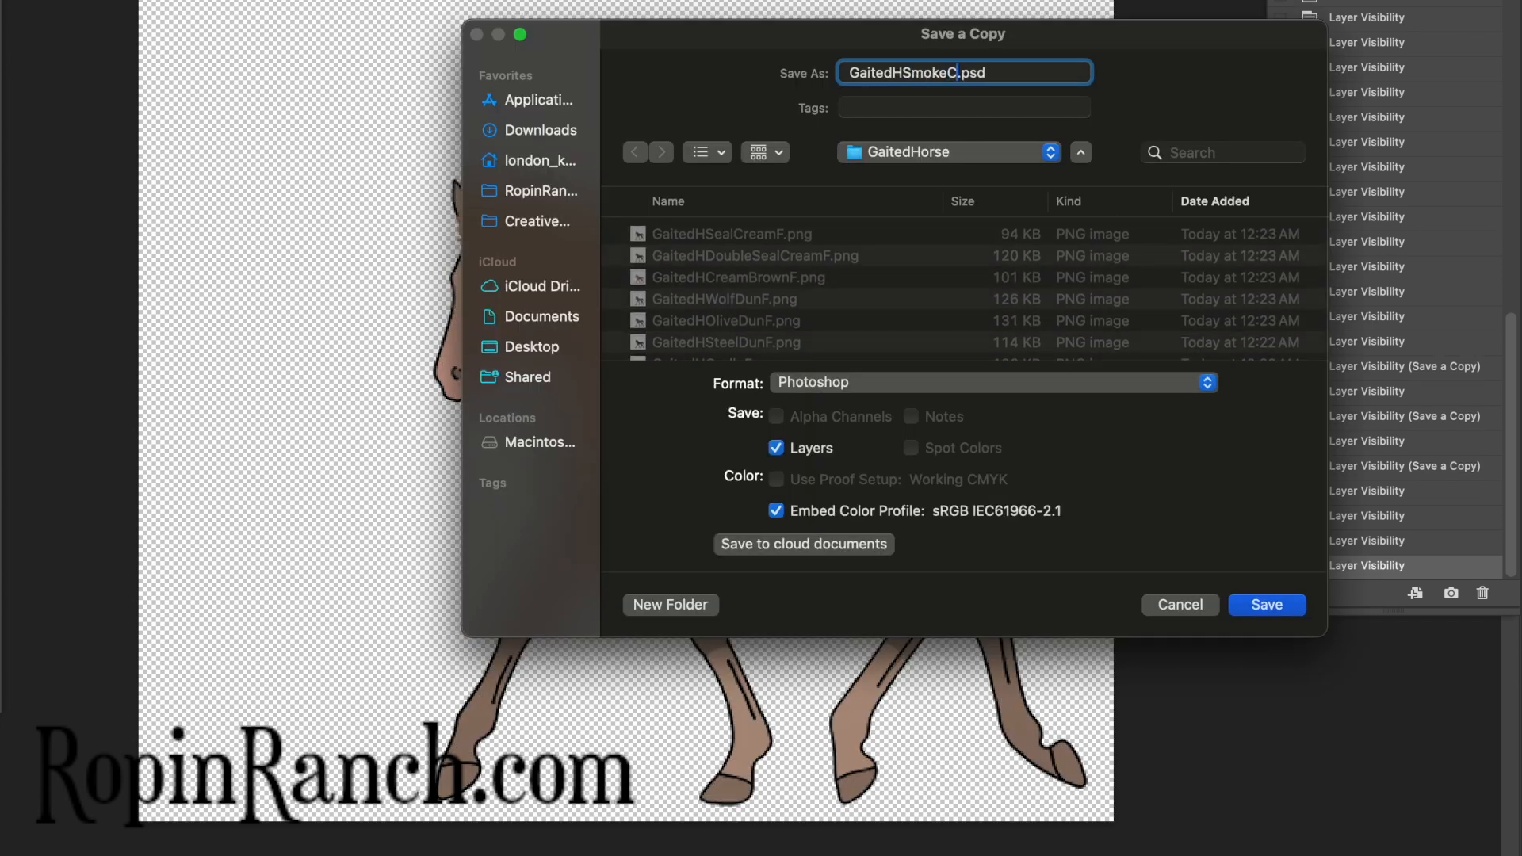
{"action": "type", "text": "F"}
{"action": "left_click", "coordinate": [987, 391]}
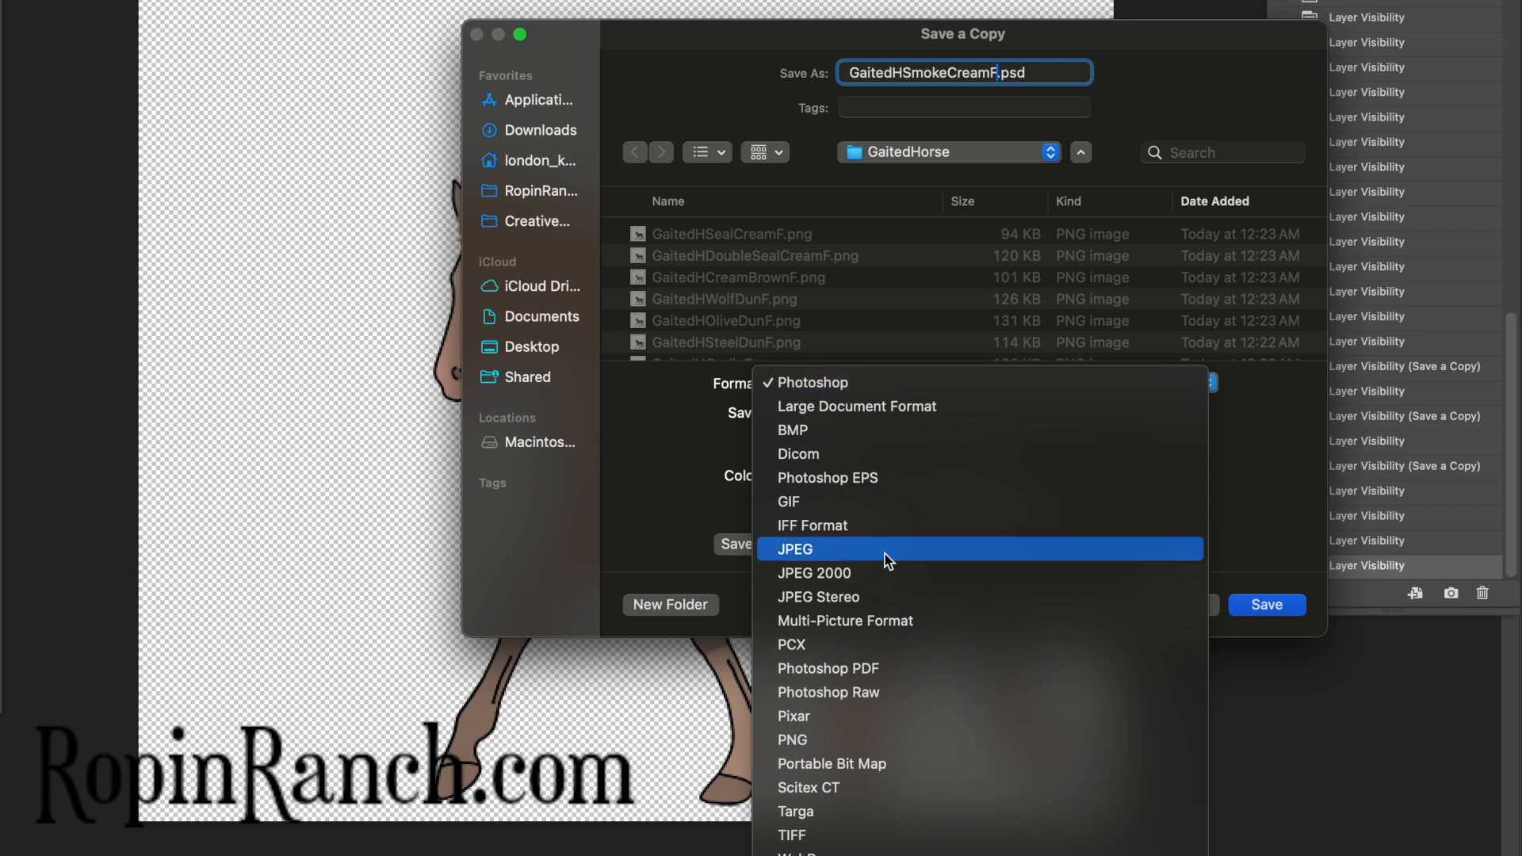
{"action": "left_click", "coordinate": [826, 741]}
{"action": "key", "text": "Return"}
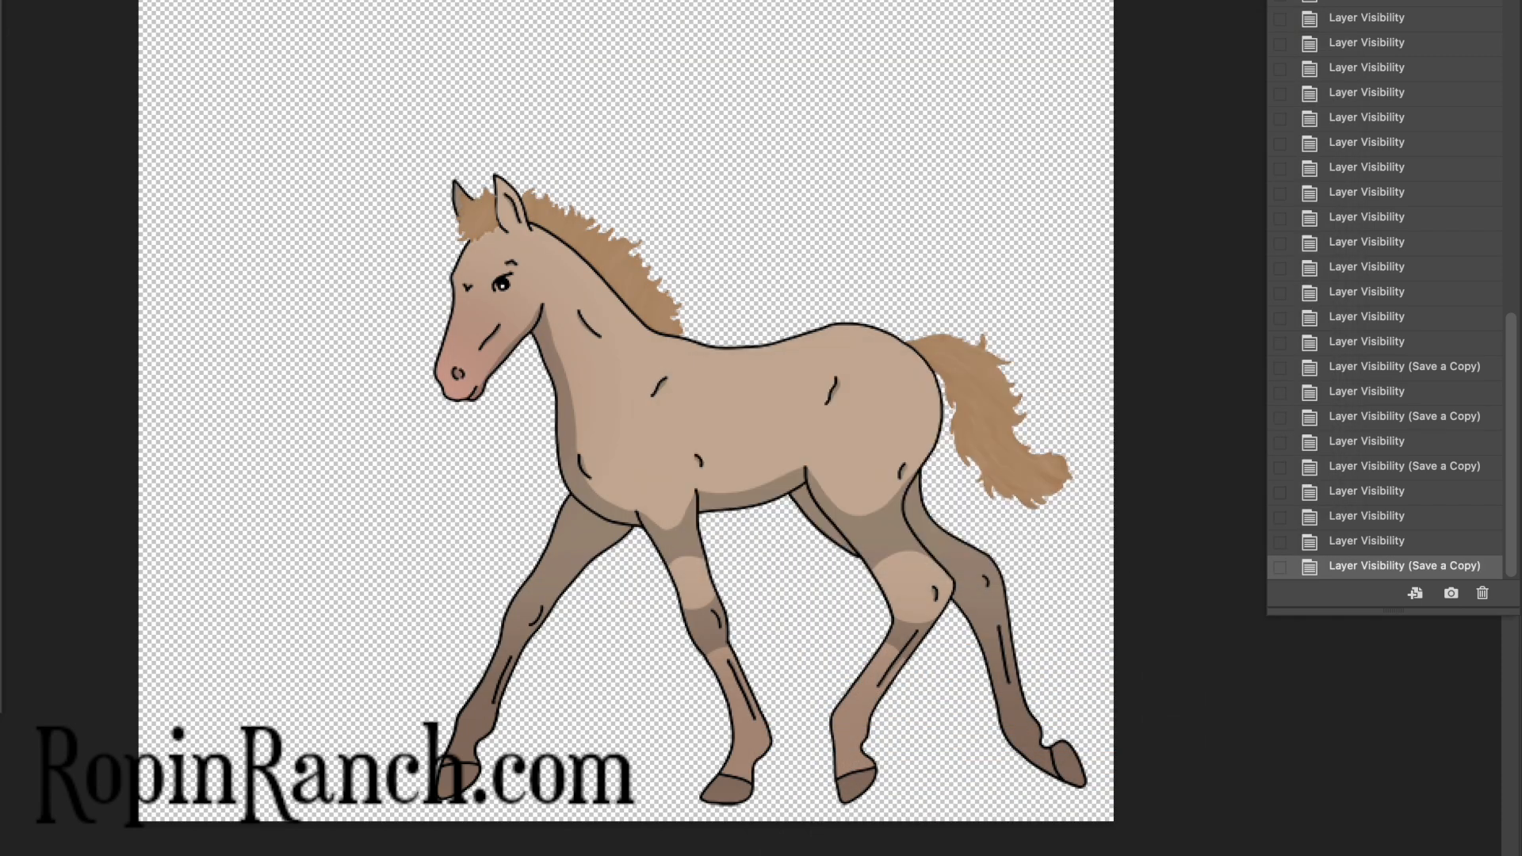
Save a copy of the smokey black foal as a PNG named GaitedHSmokeyBlackF, keeping the large file size option
{"action": "key", "text": "alt+super+s"}
{"action": "key", "text": "Right"}
{"action": "type", "text": "Smoke"}
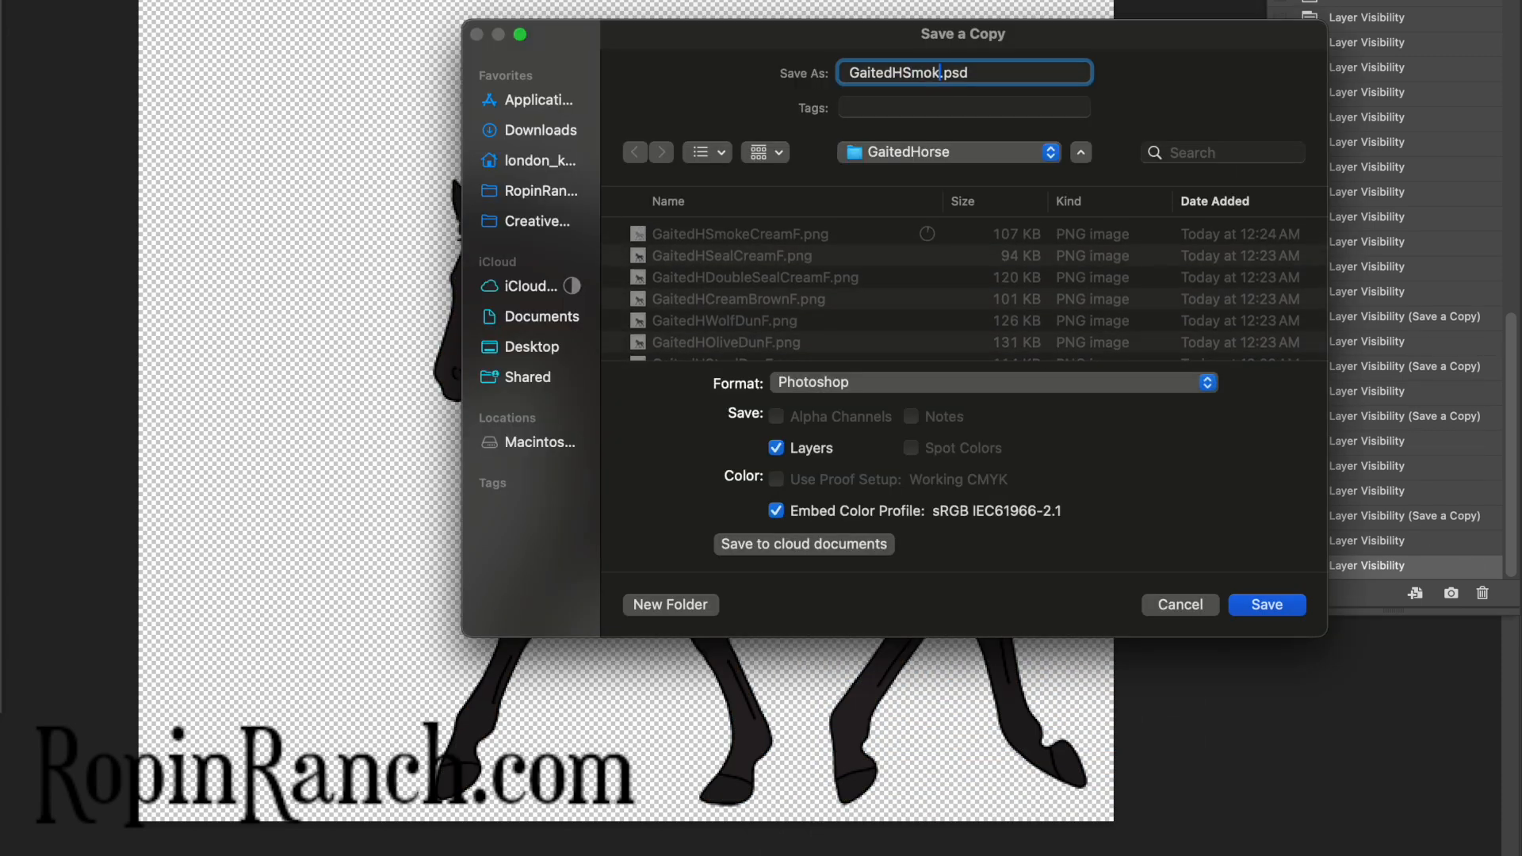
{"action": "type", "text": "yBlackF"}
{"action": "left_click", "coordinate": [942, 384]}
{"action": "left_click", "coordinate": [864, 740]}
{"action": "key", "text": "Return"}
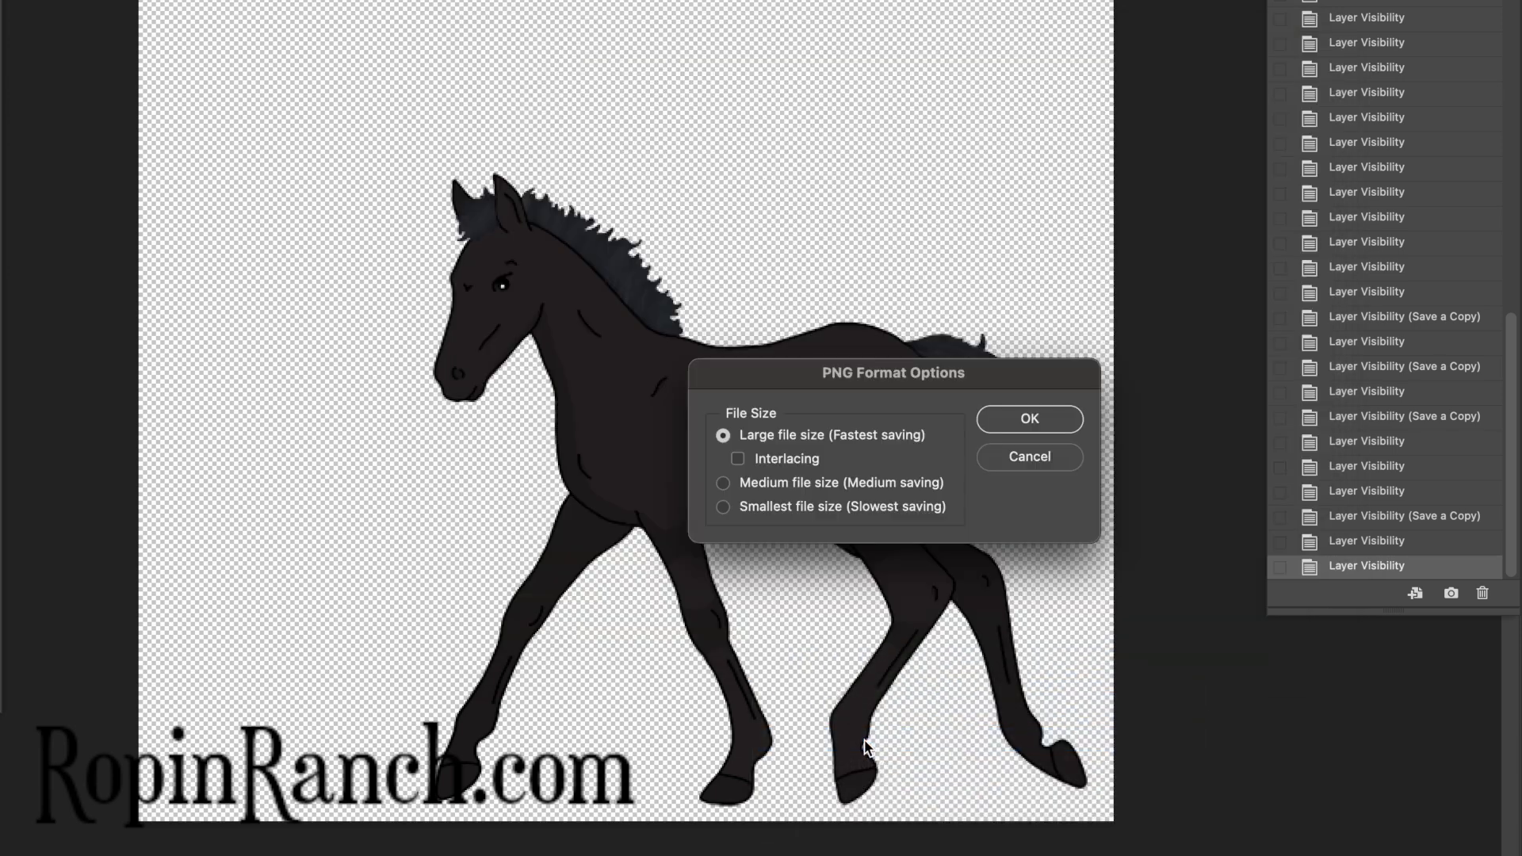
{"action": "key", "text": "Return"}
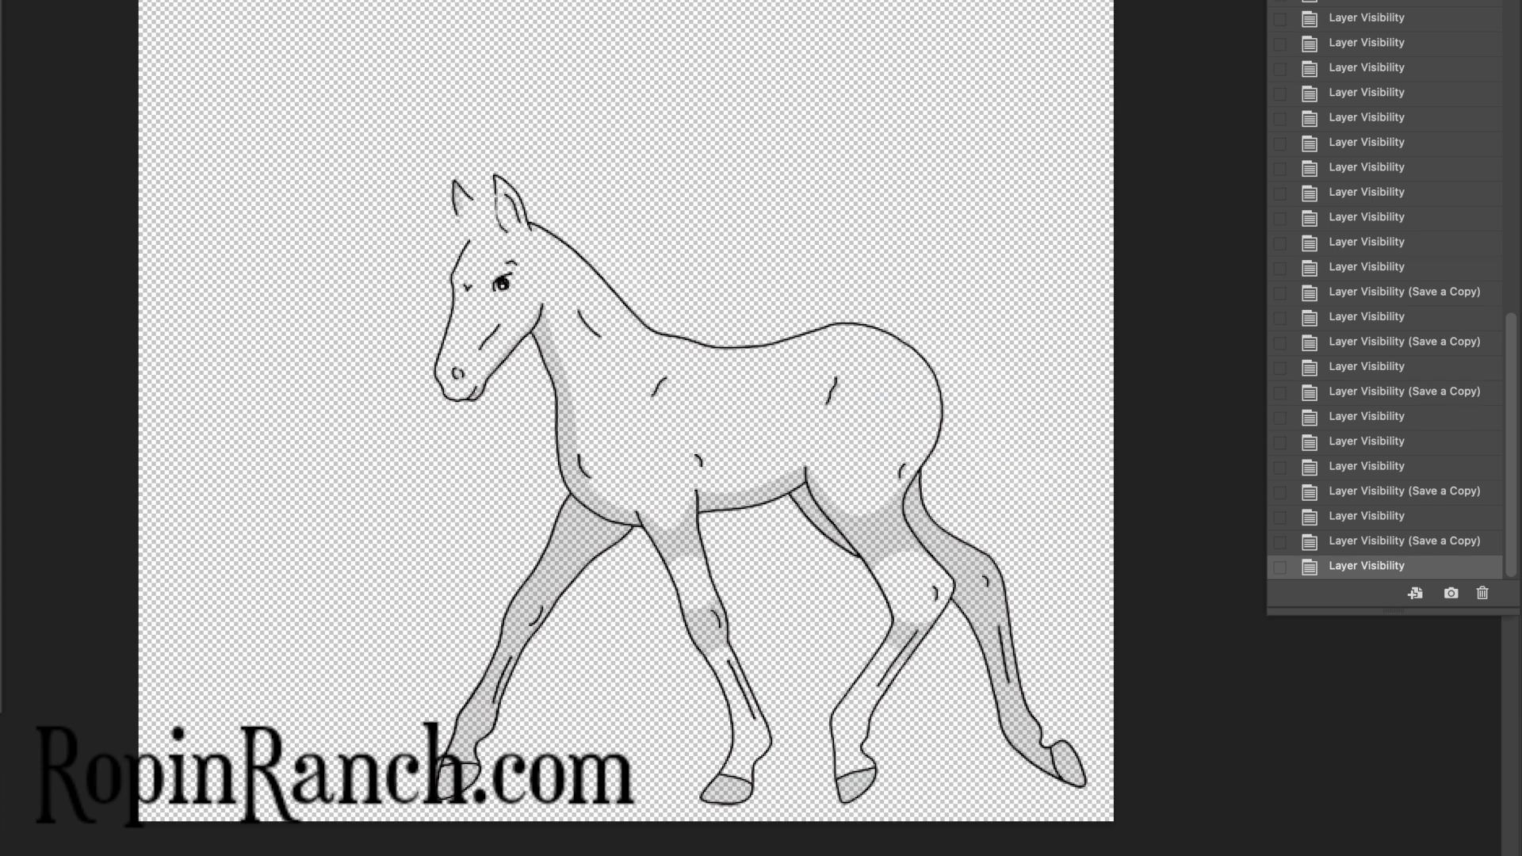
Save a copy of the cremello foal as a PNG named GaitedHCremelloF in the GaitedHorse folder
{"action": "key", "text": "alt+super+s"}
{"action": "key", "text": "Right"}
{"action": "type", "text": "Creme"}
{"action": "type", "text": "lloF"}
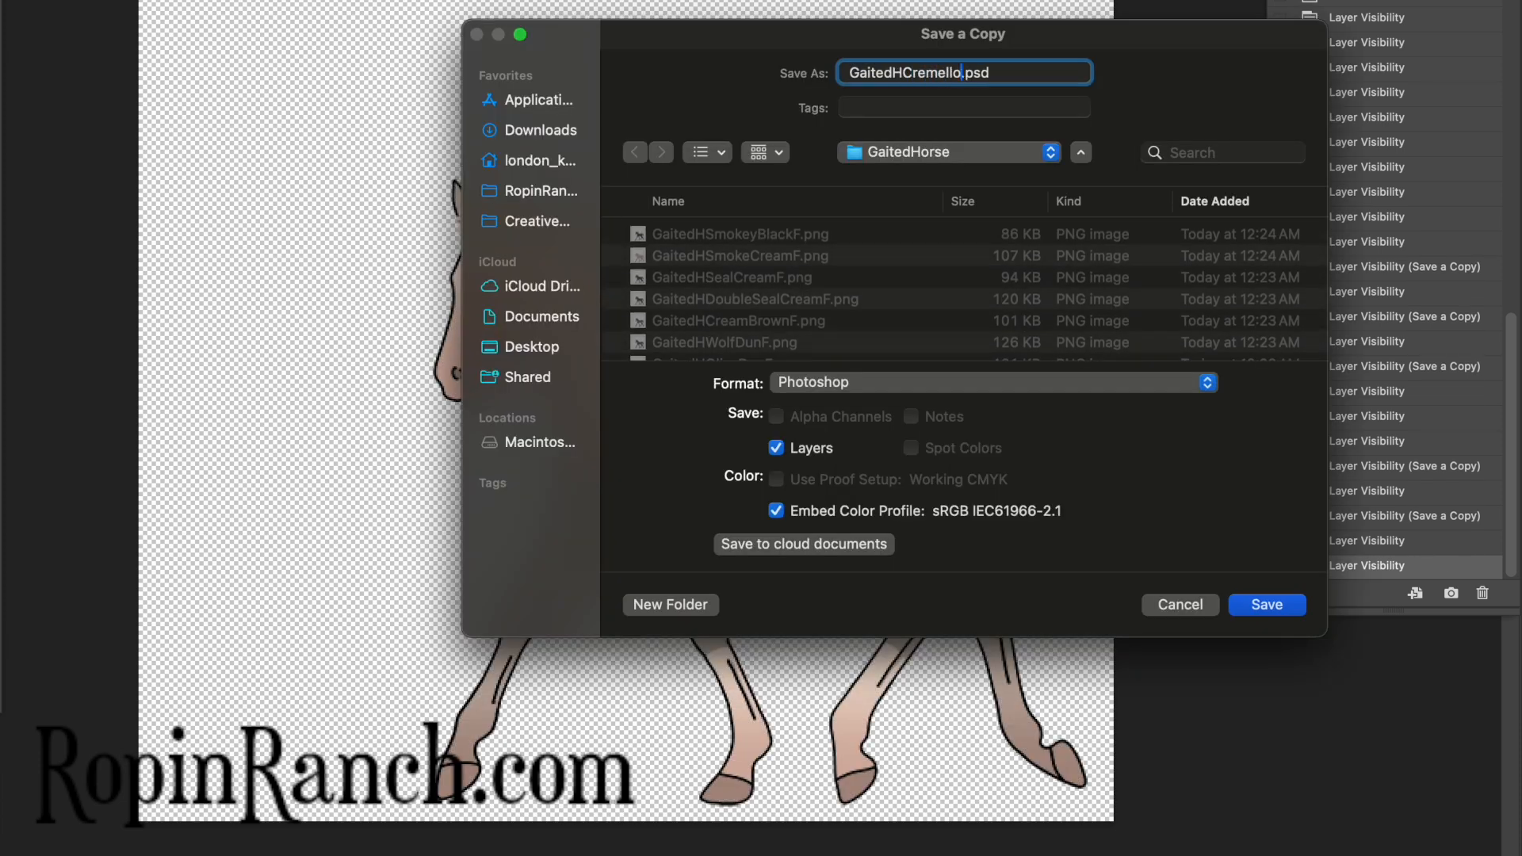
{"action": "left_click", "coordinate": [977, 384]}
{"action": "left_click", "coordinate": [812, 744]}
{"action": "key", "text": "Return"}
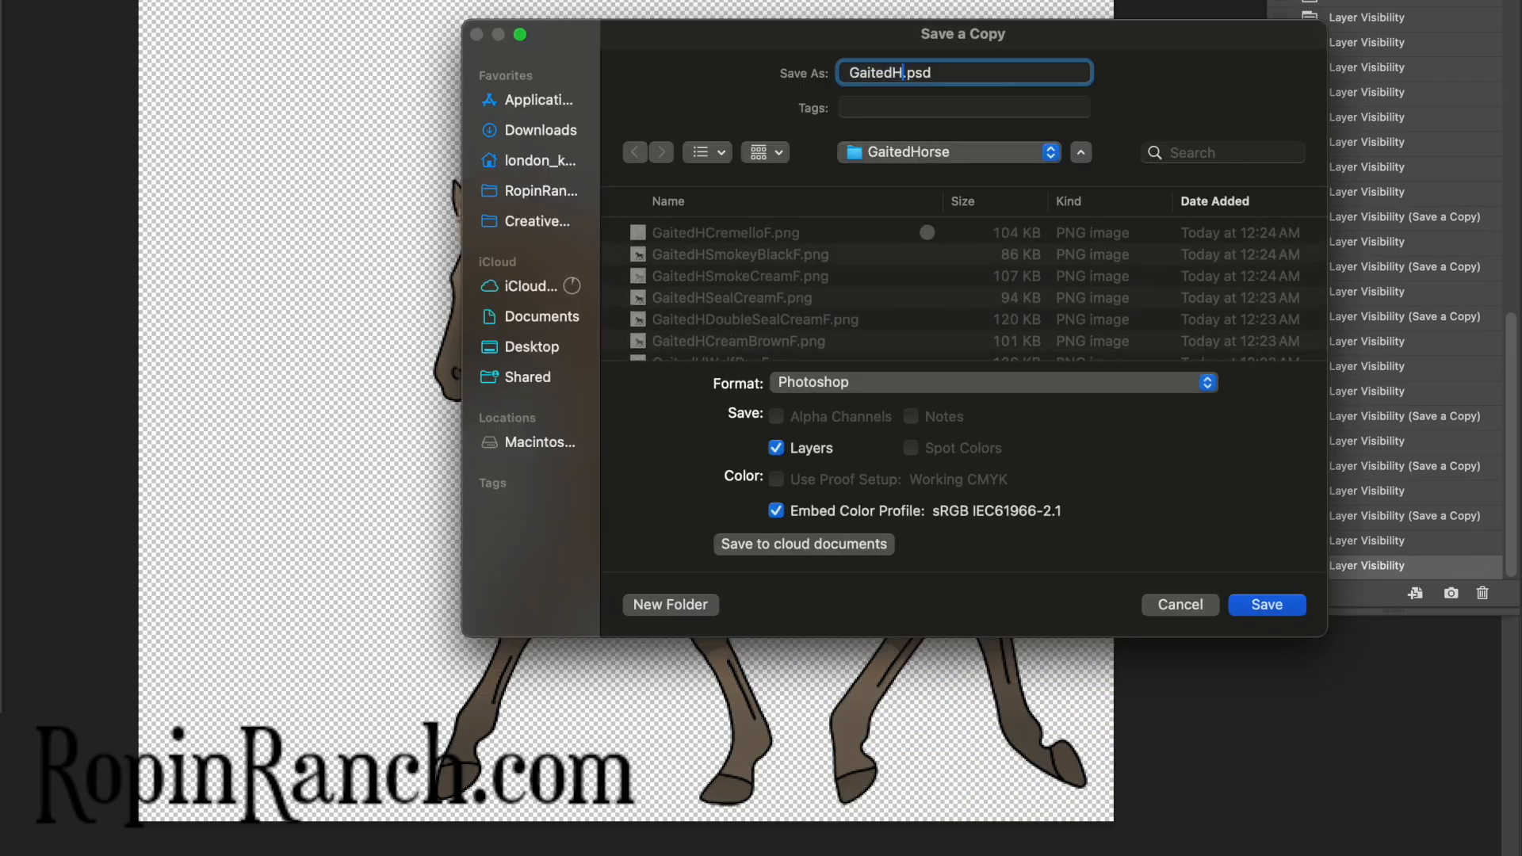
Save a copy of the light palomino foal as a PNG named GaitedHIsbelloPalominoF in the GaitedHorse folder
{"action": "type", "text": "Is"}
{"action": "type", "text": "bello"}
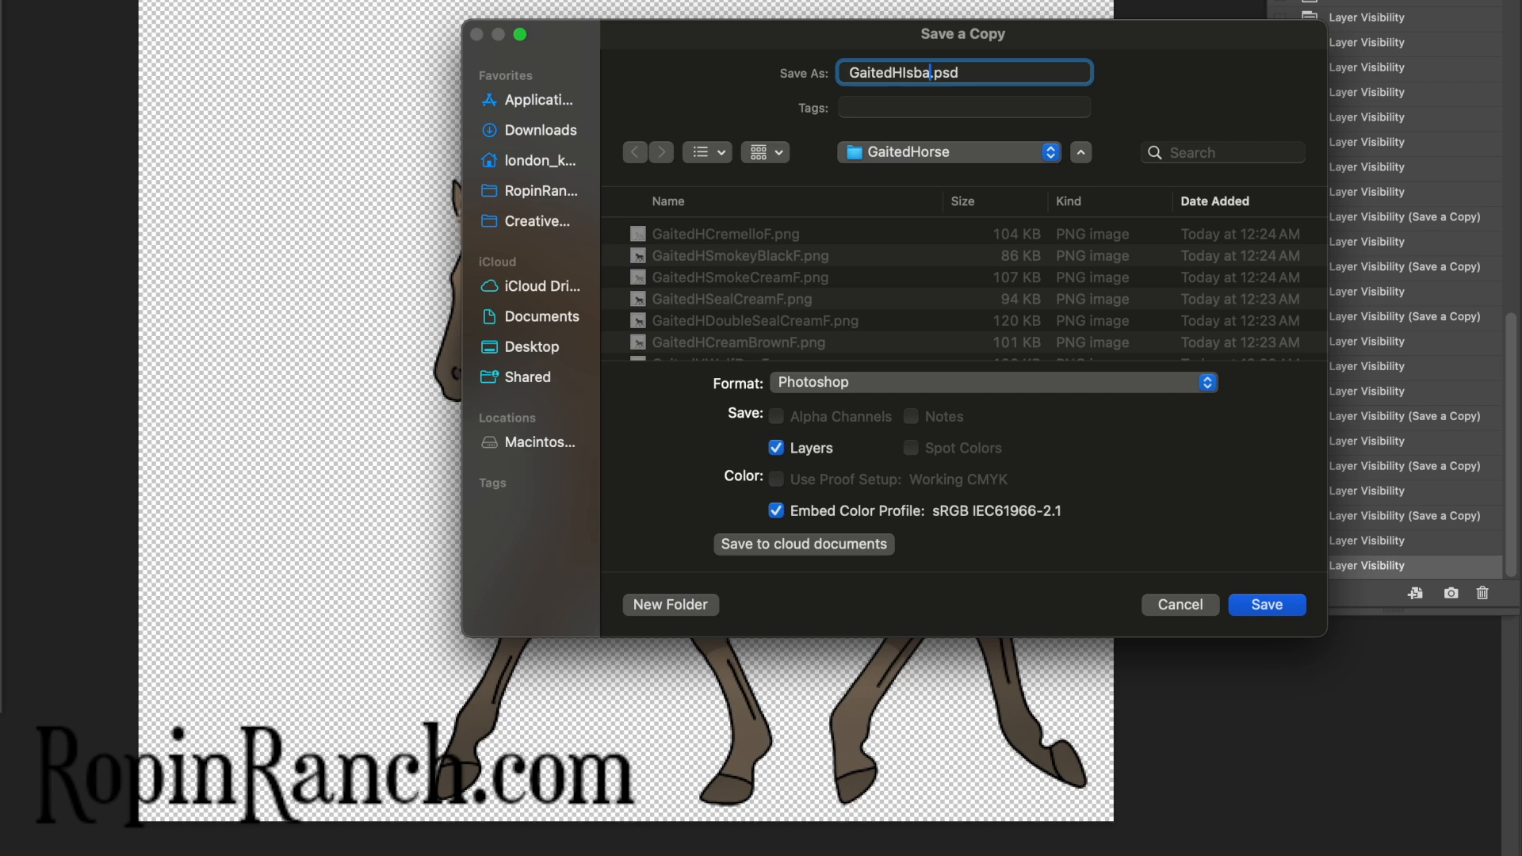
{"action": "type", "text": "PalominoF"}
{"action": "left_click", "coordinate": [1001, 382]}
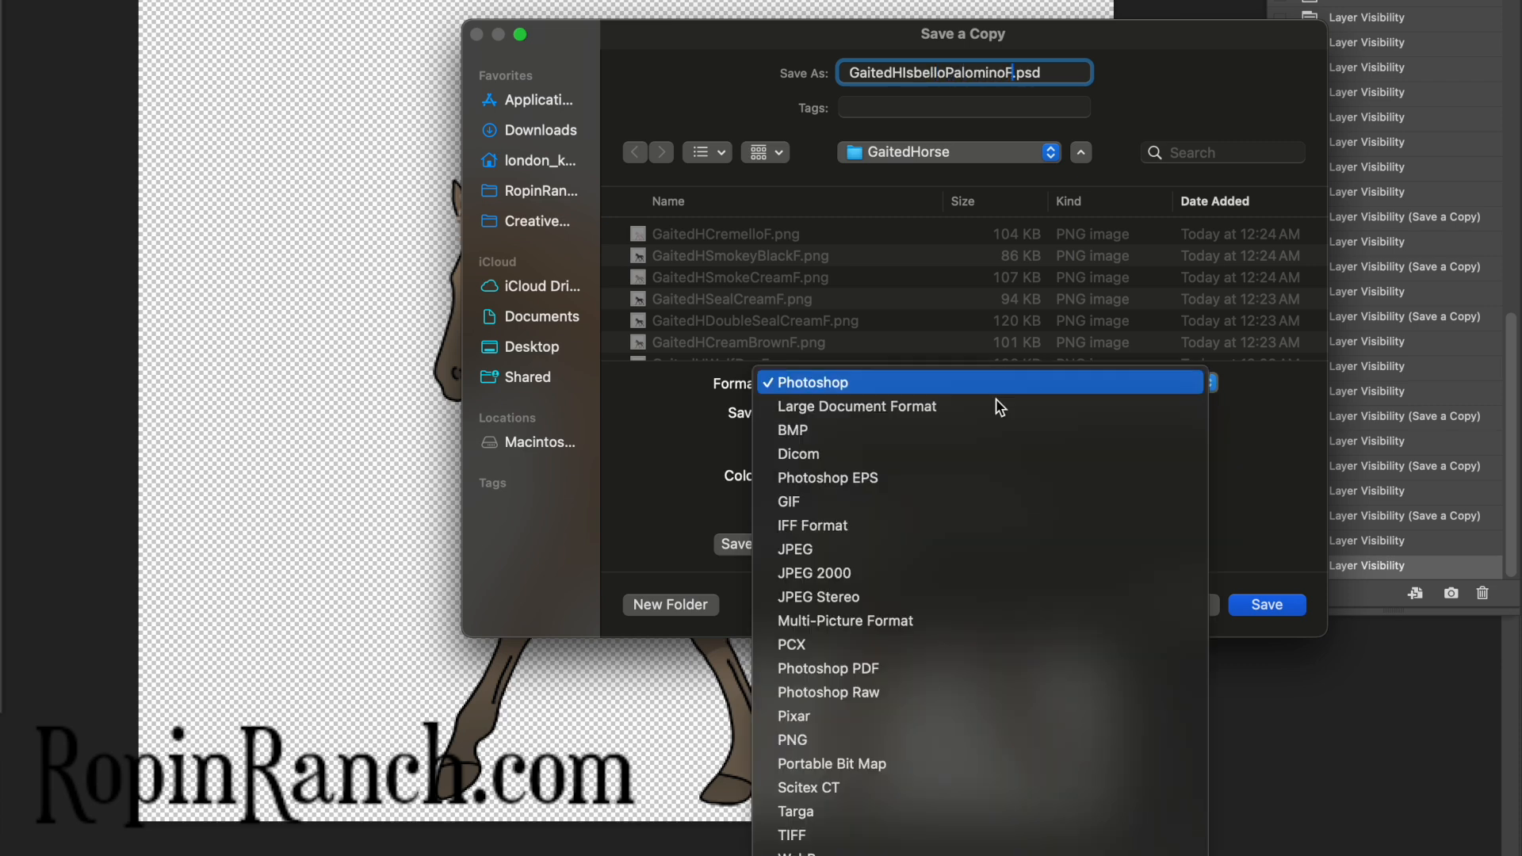
{"action": "left_click", "coordinate": [855, 729]}
{"action": "key", "text": "Return"}
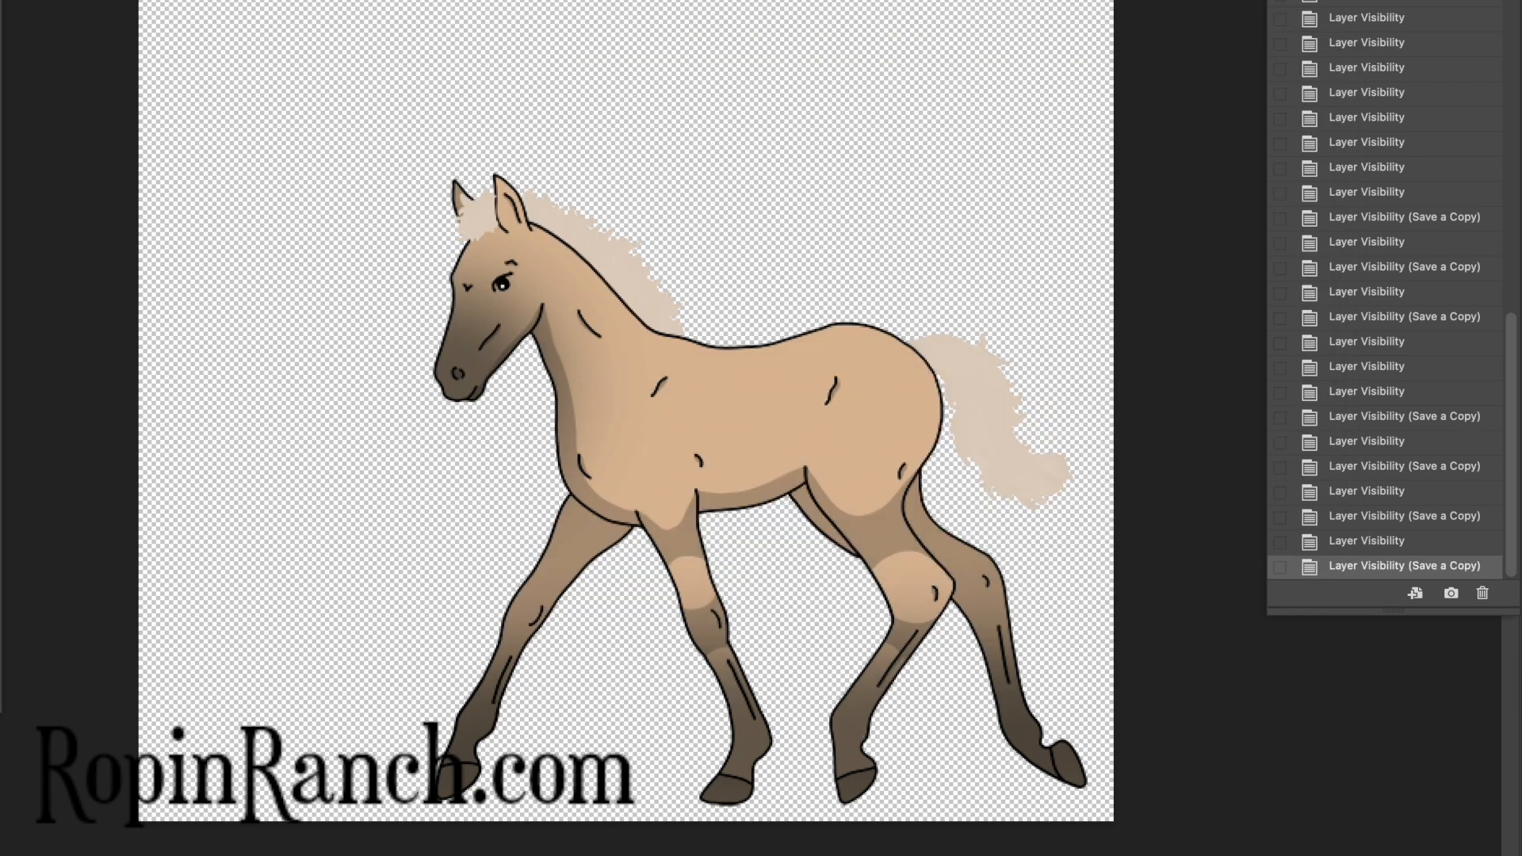
Save a copy of the chocolate palomino foal as a PNG named GaitedHChocolatePalominoF in the GaitedHorse folder
{"action": "key", "text": "alt+super+s"}
{"action": "type", "text": "GaitedHCho"}
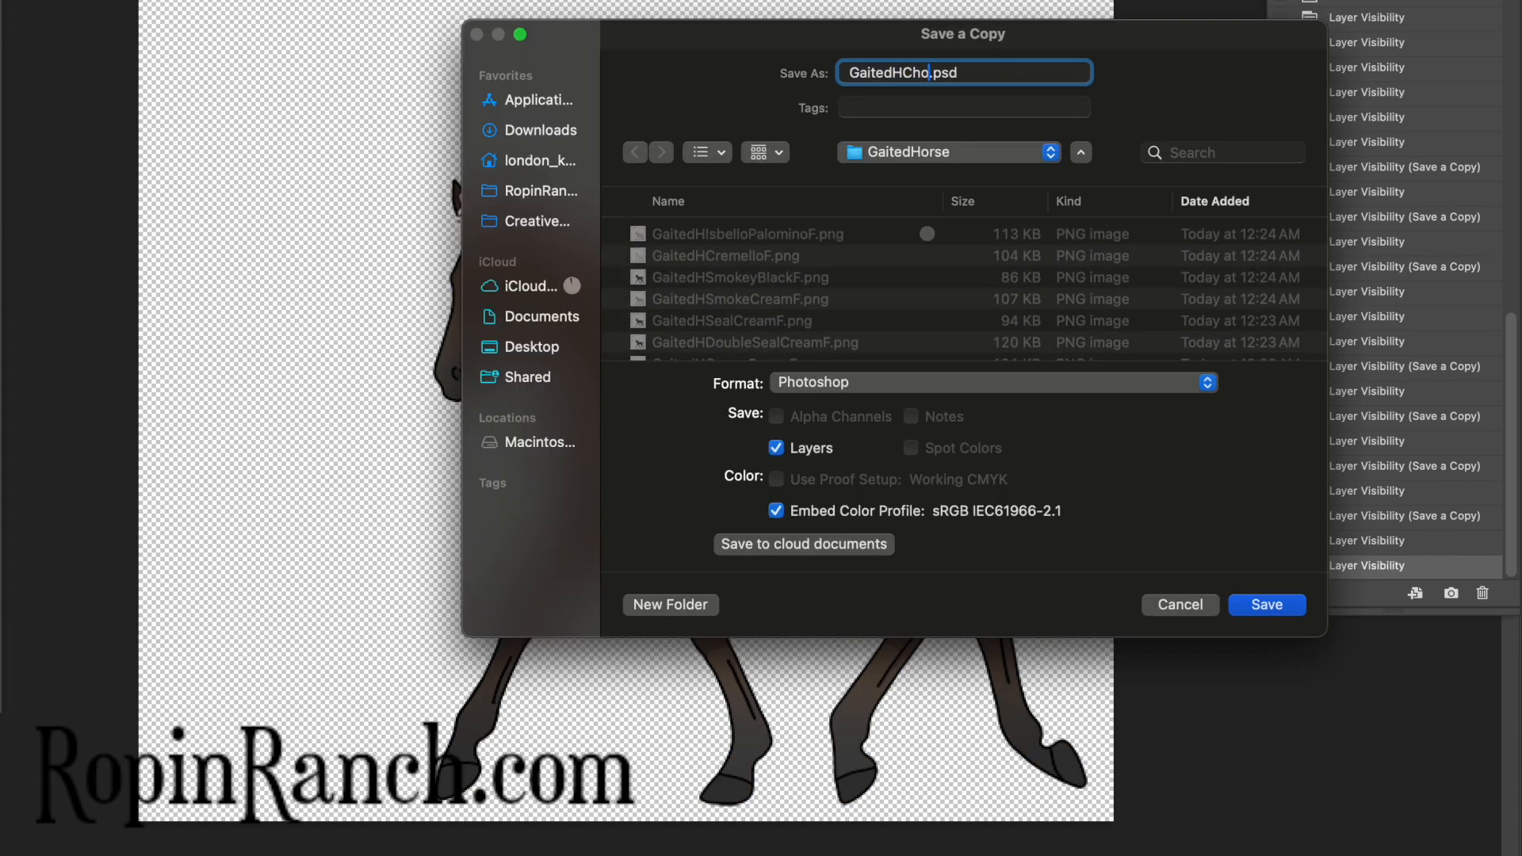
{"action": "type", "text": "co"}
{"action": "type", "text": "latePalomi"}
{"action": "type", "text": "noF"}
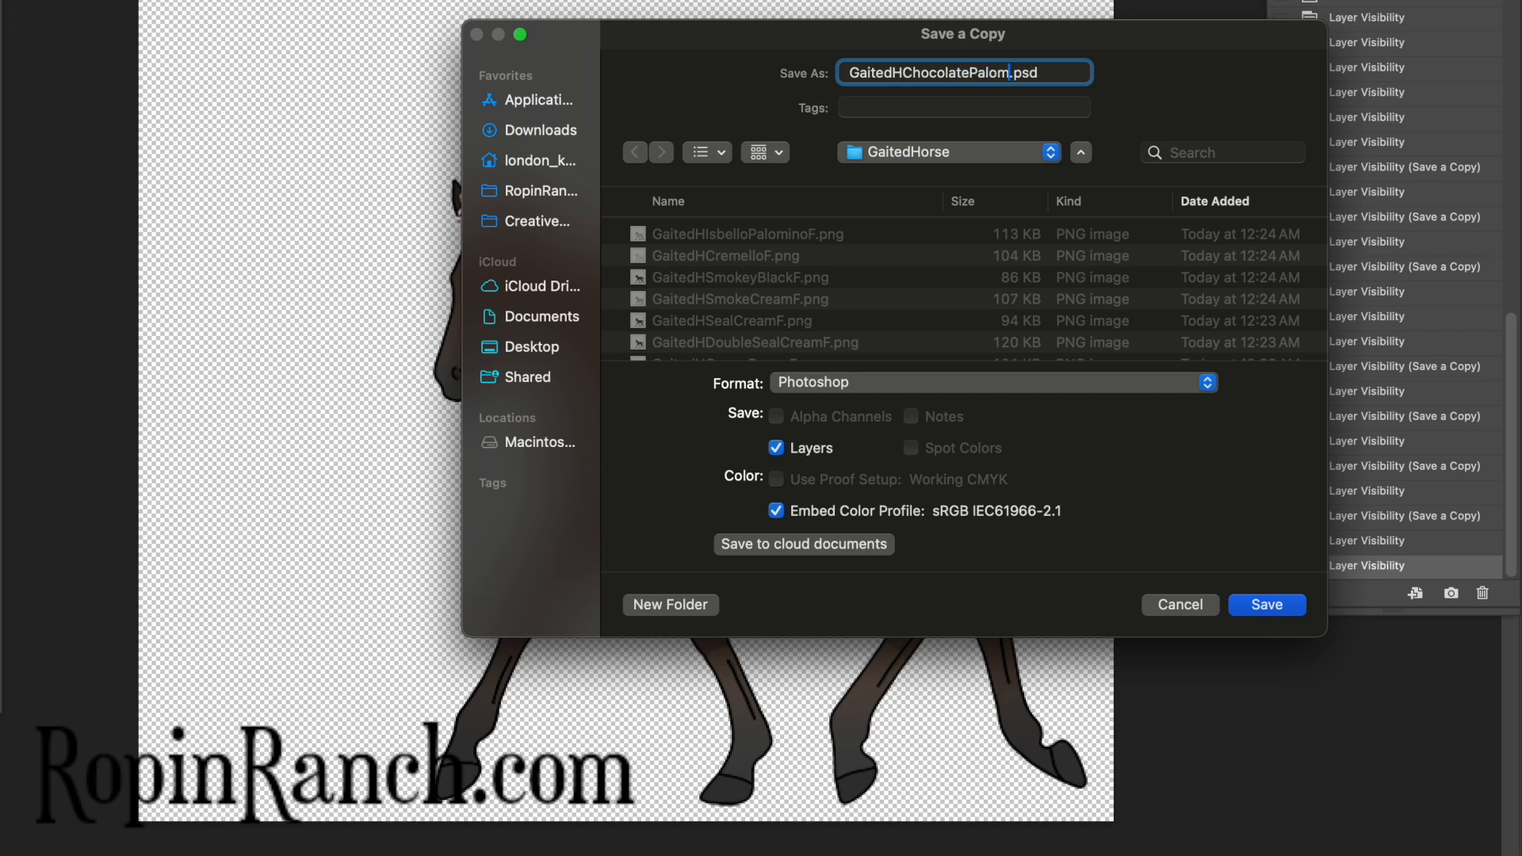
{"action": "left_click", "coordinate": [911, 382]}
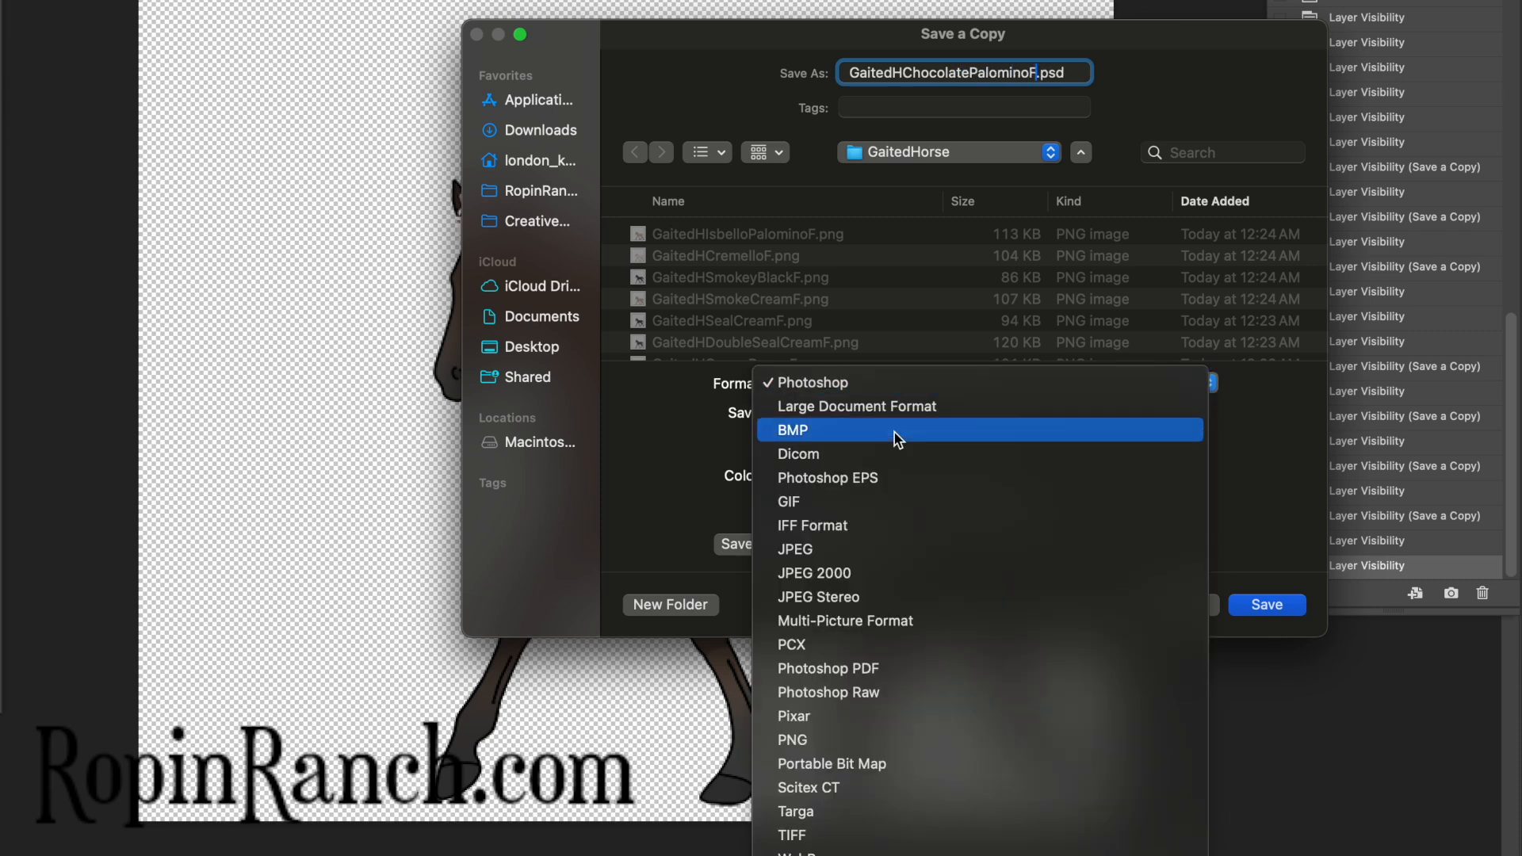
{"action": "left_click", "coordinate": [842, 737]}
{"action": "key", "text": "Return"}
{"action": "key", "text": "Return"}
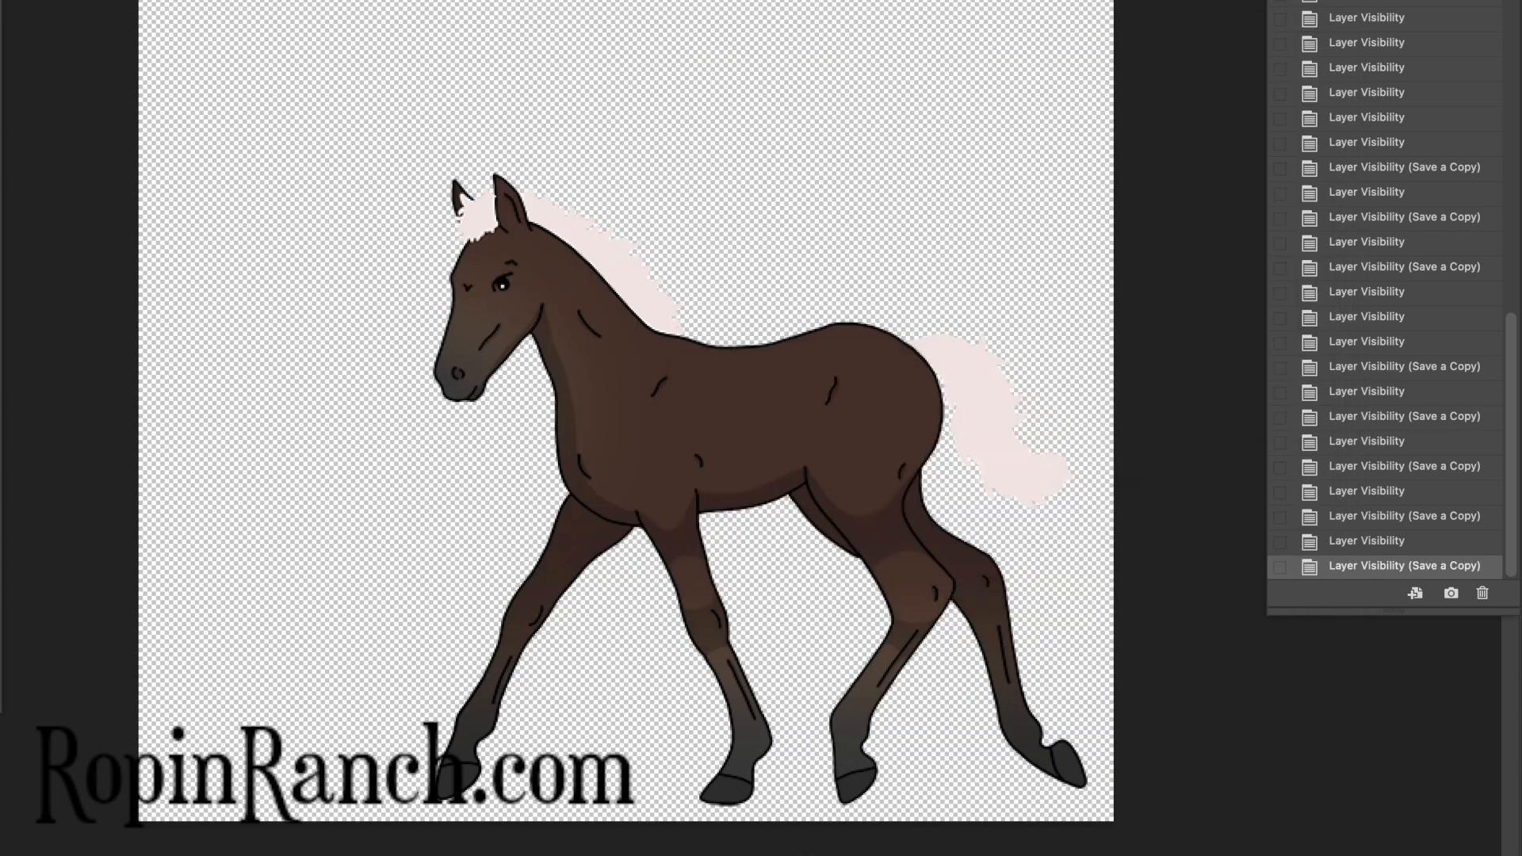
Save a copy of the golden palomino foal as a PNG named GaitedHPalominoF in the GaitedHorse folder
{"action": "key", "text": "alt+super+s"}
{"action": "type", "text": "GaitedHPalomino"}
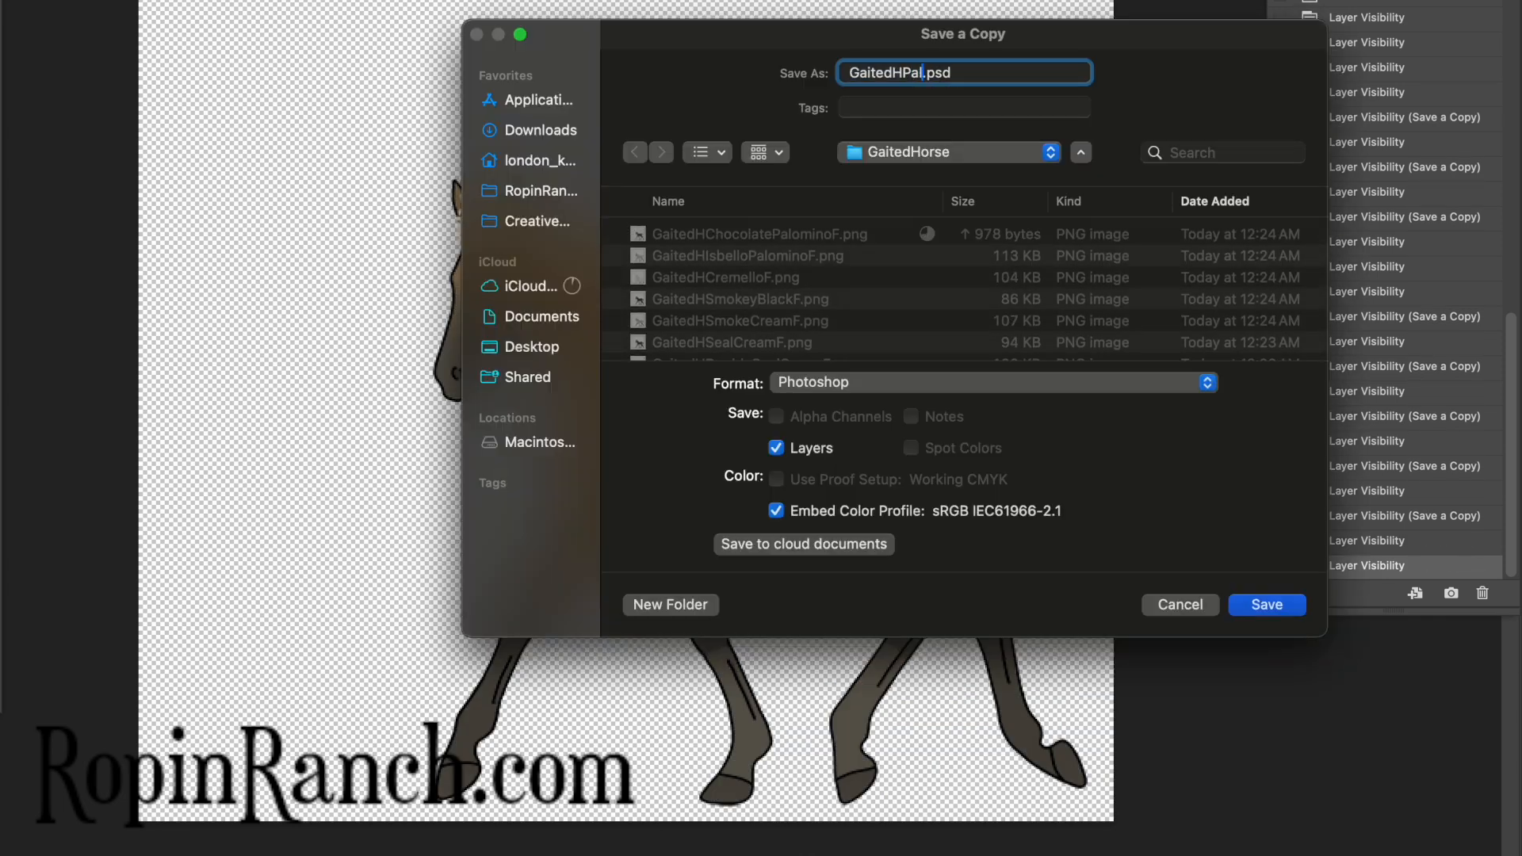
{"action": "type", "text": "F"}
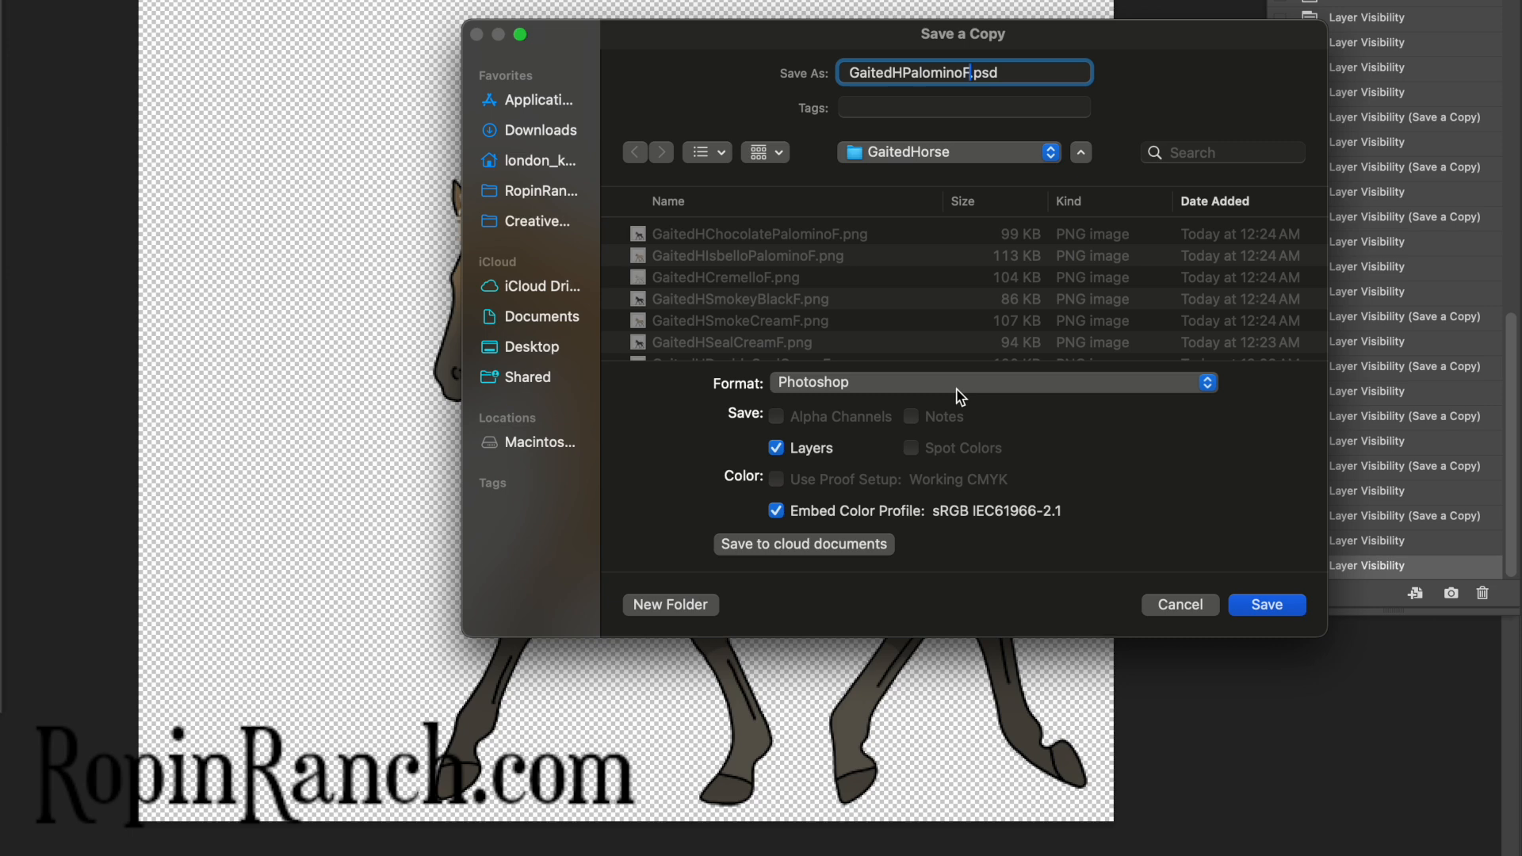
{"action": "left_click", "coordinate": [957, 386]}
{"action": "left_click", "coordinate": [856, 738]}
{"action": "key", "text": "Return"}
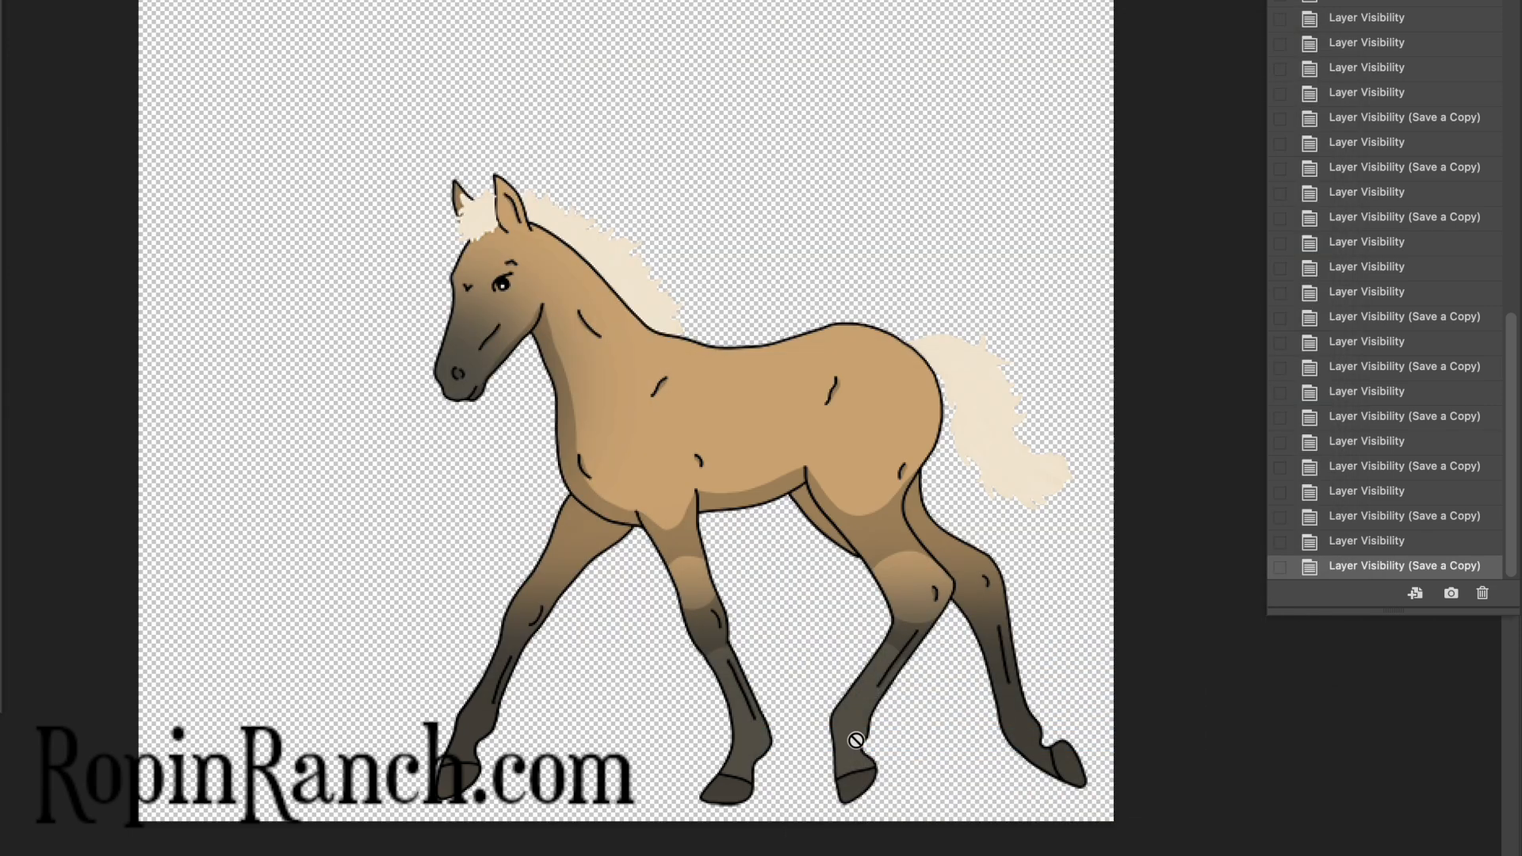
Save a copy of the perlino foal as a PNG named GaitedHPerlinoF in the GaitedHorse folder
{"action": "key", "text": "alt+super+s"}
{"action": "type", "text": "GaitedHPerlin"}
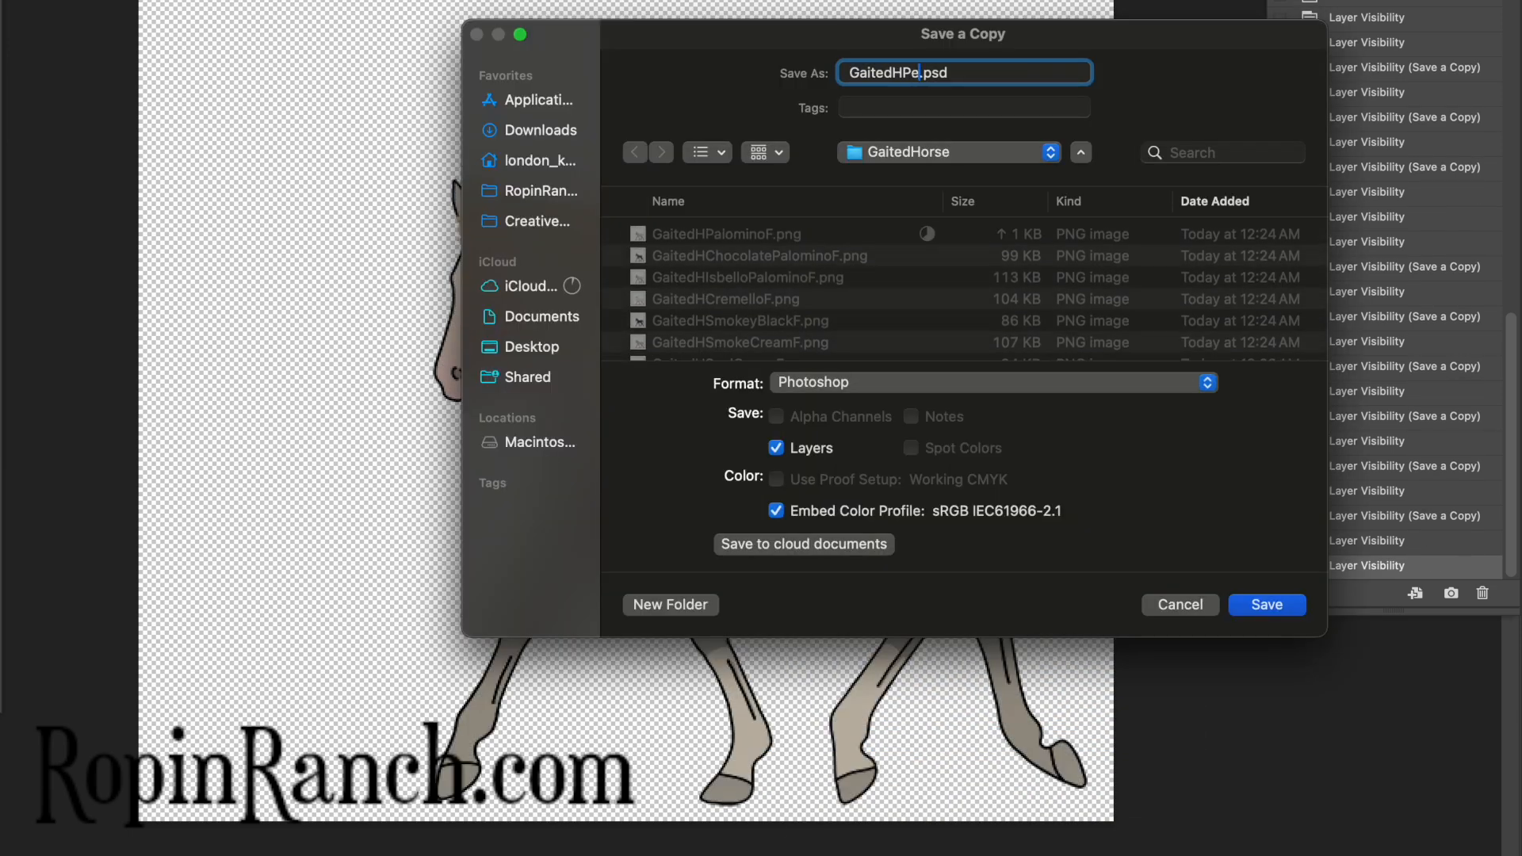
{"action": "type", "text": "oF"}
{"action": "left_click", "coordinate": [937, 385]}
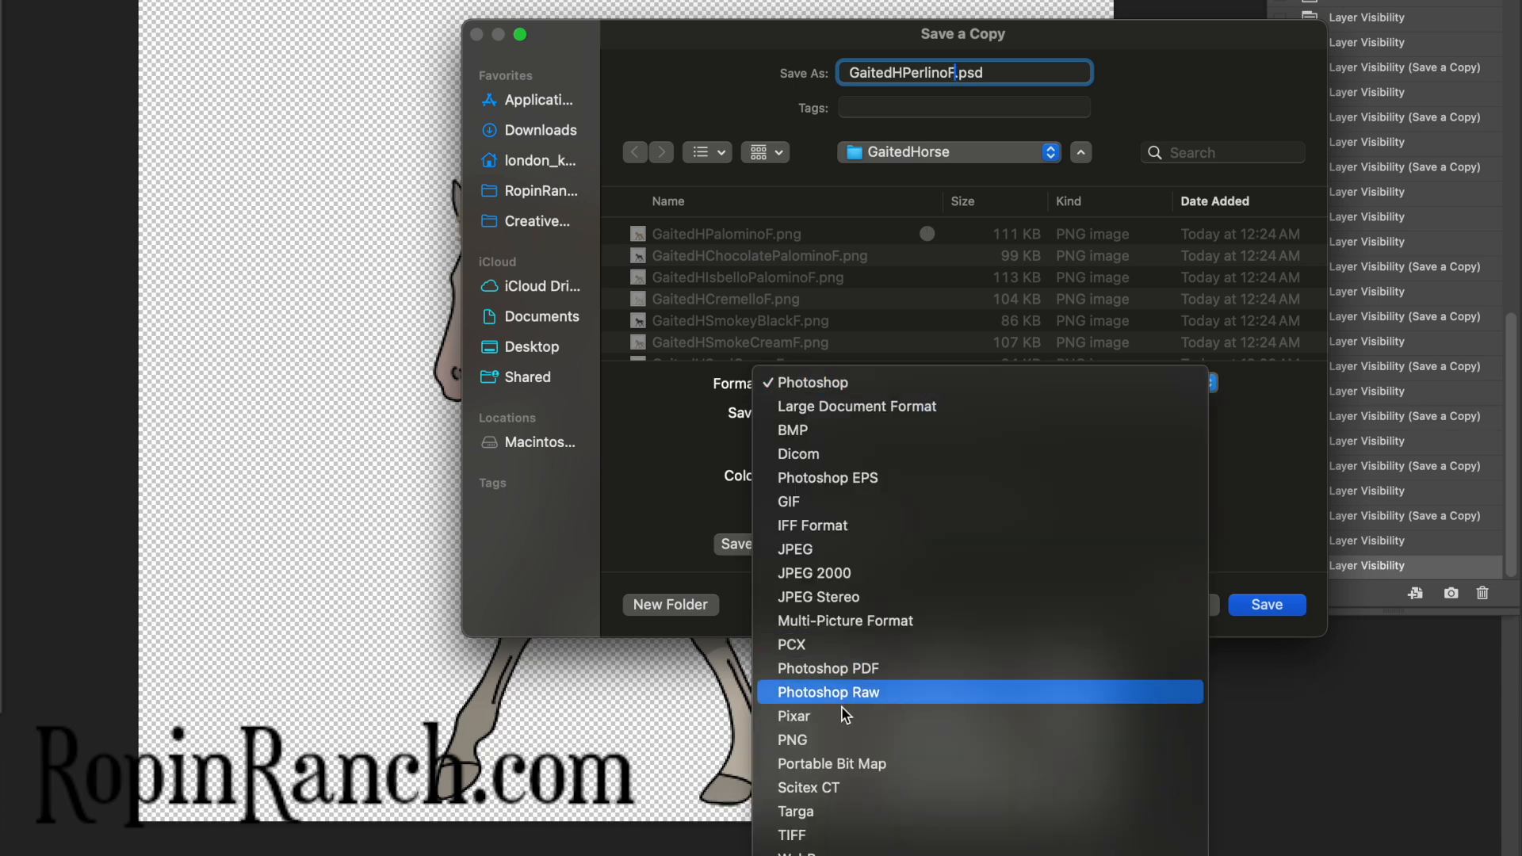
{"action": "left_click", "coordinate": [838, 737]}
{"action": "key", "text": "Return"}
{"action": "key", "text": "Return"}
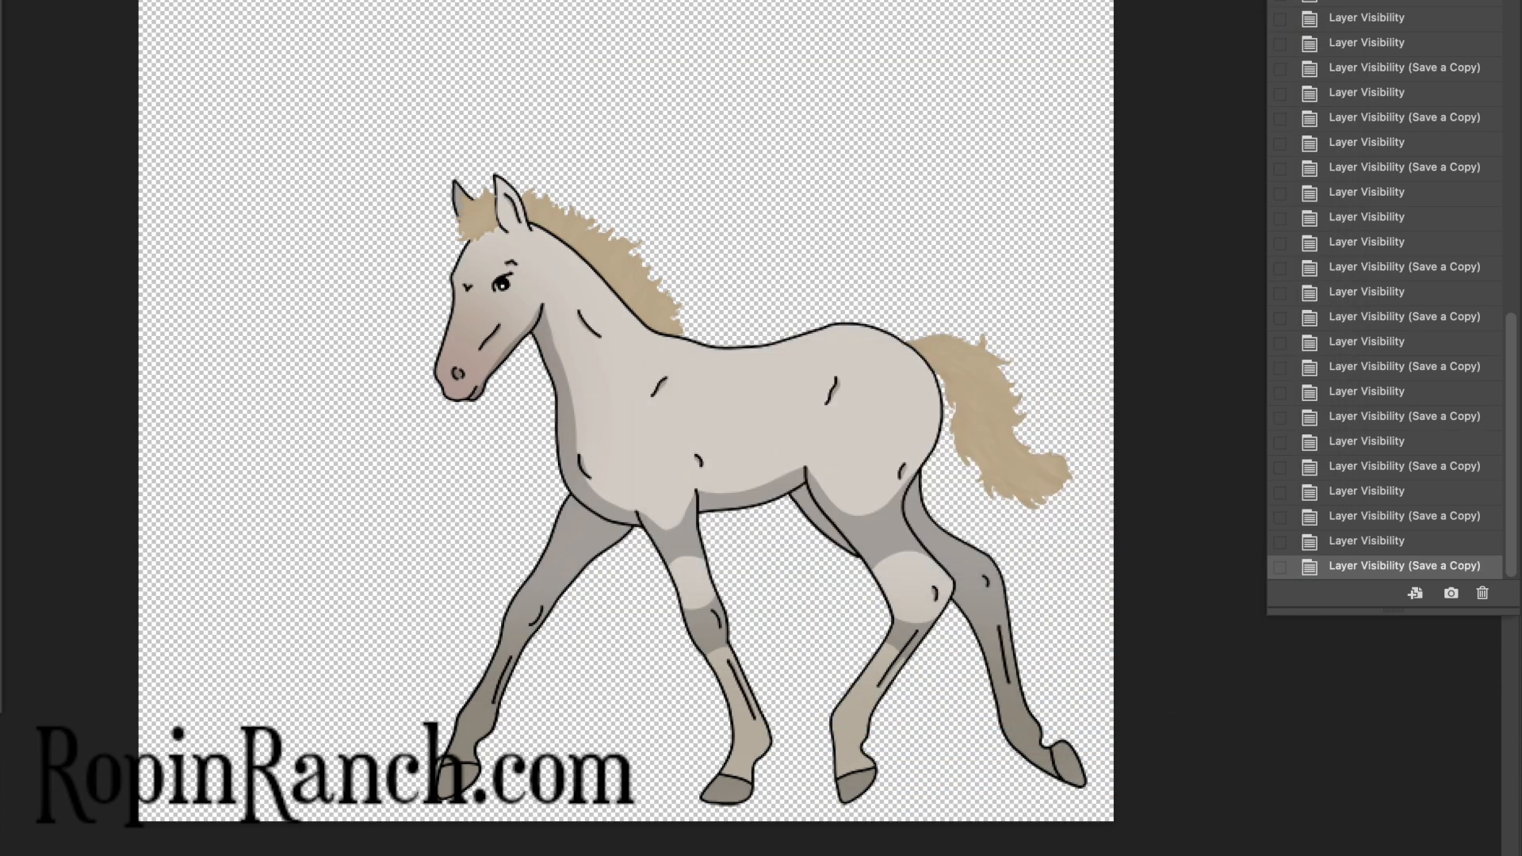
Save a copy of the buckskin foal as a PNG named GaitedHBuckskinF in the GaitedHorse folder
{"action": "key", "text": "alt+super+s"}
{"action": "type", "text": "GaitedHBuckskin"}
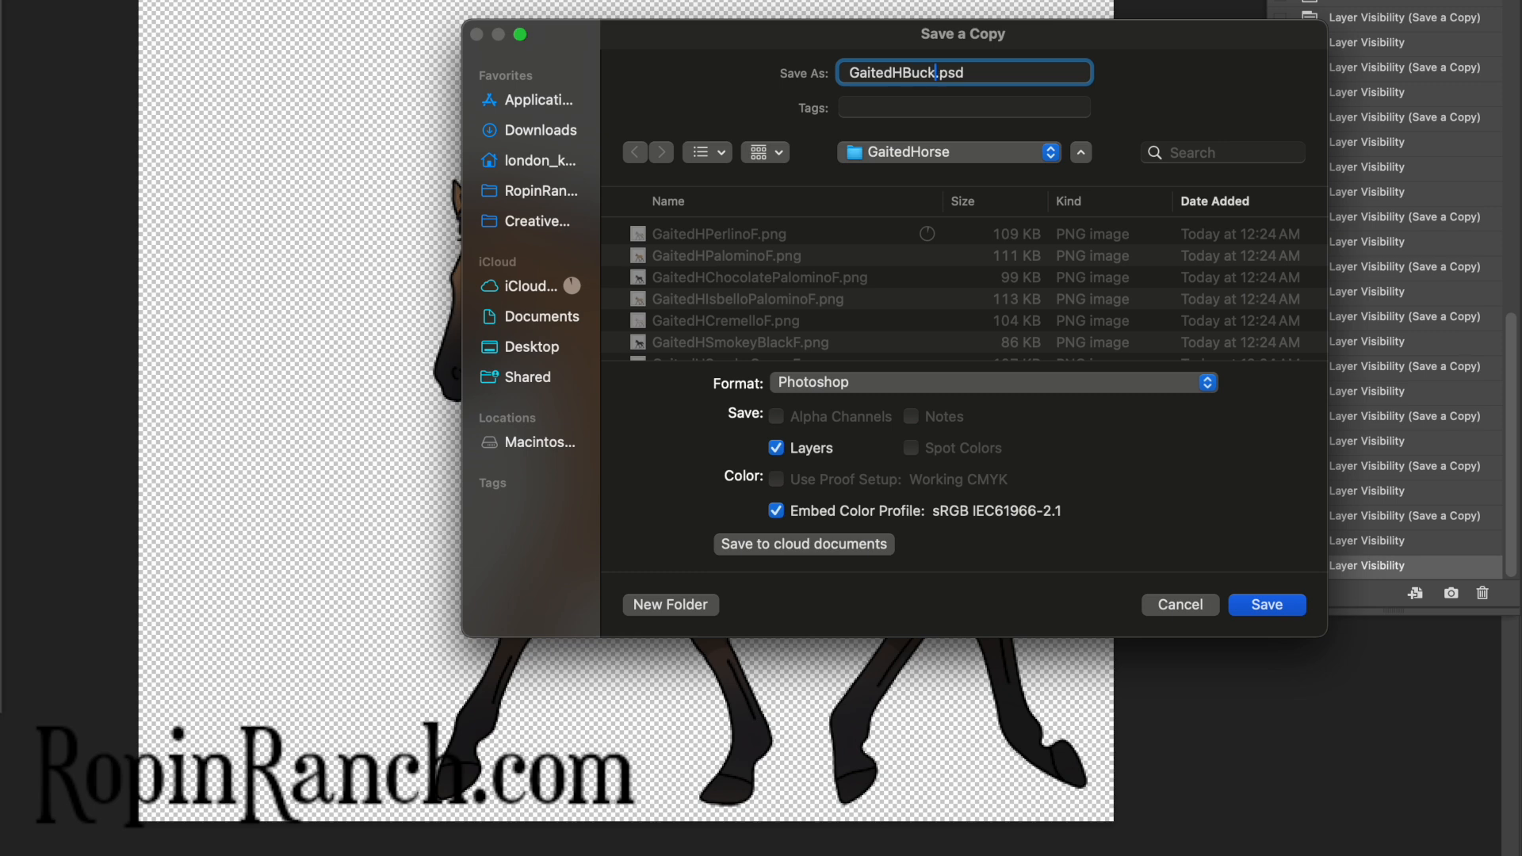
{"action": "type", "text": "F"}
{"action": "left_click", "coordinate": [991, 382]}
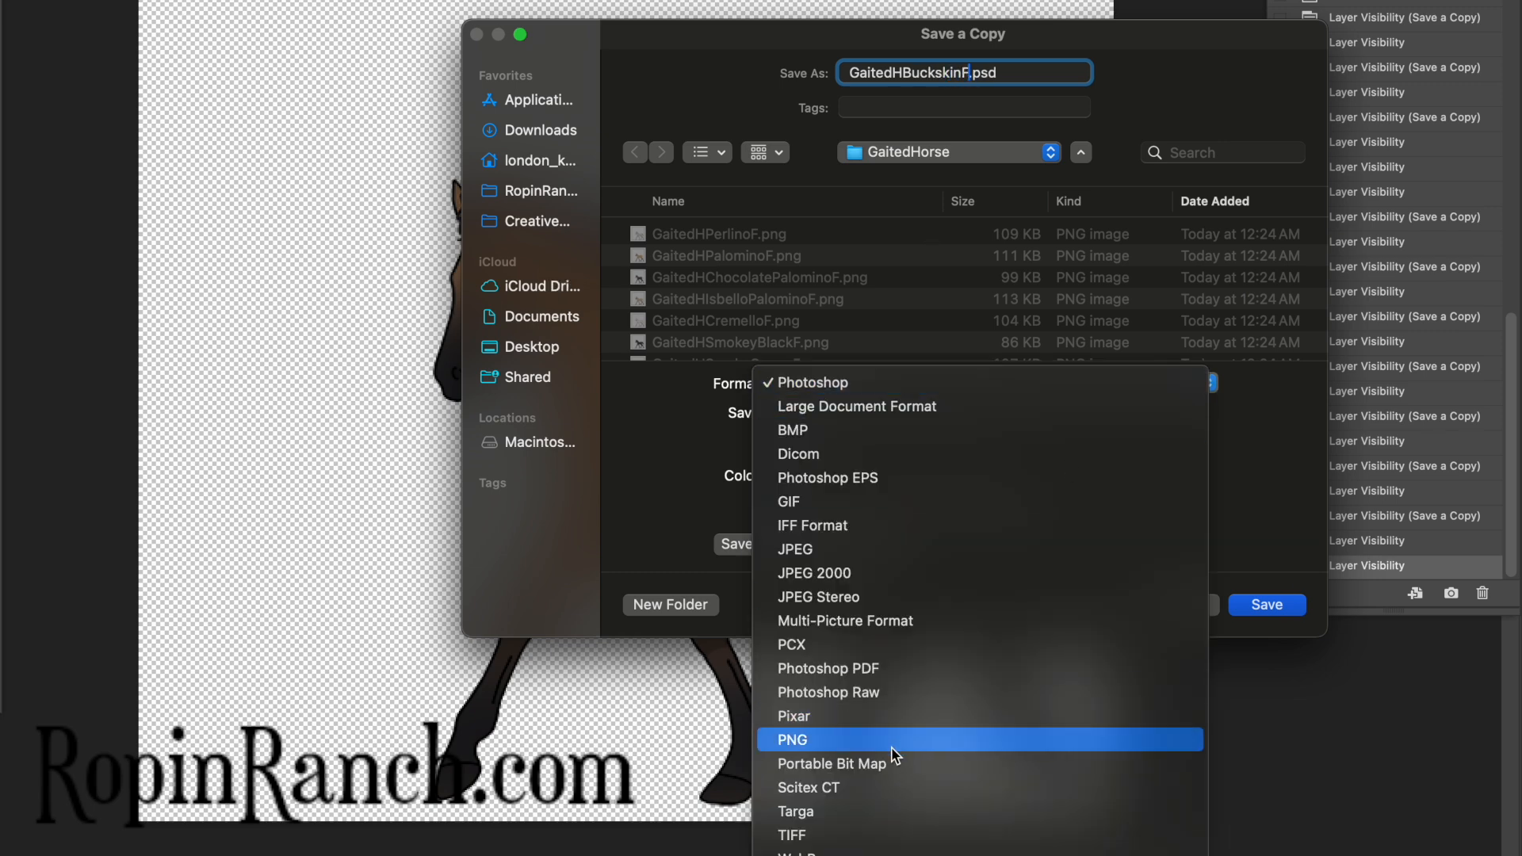
{"action": "left_click", "coordinate": [890, 746]}
{"action": "key", "text": "Return"}
{"action": "key", "text": "Return"}
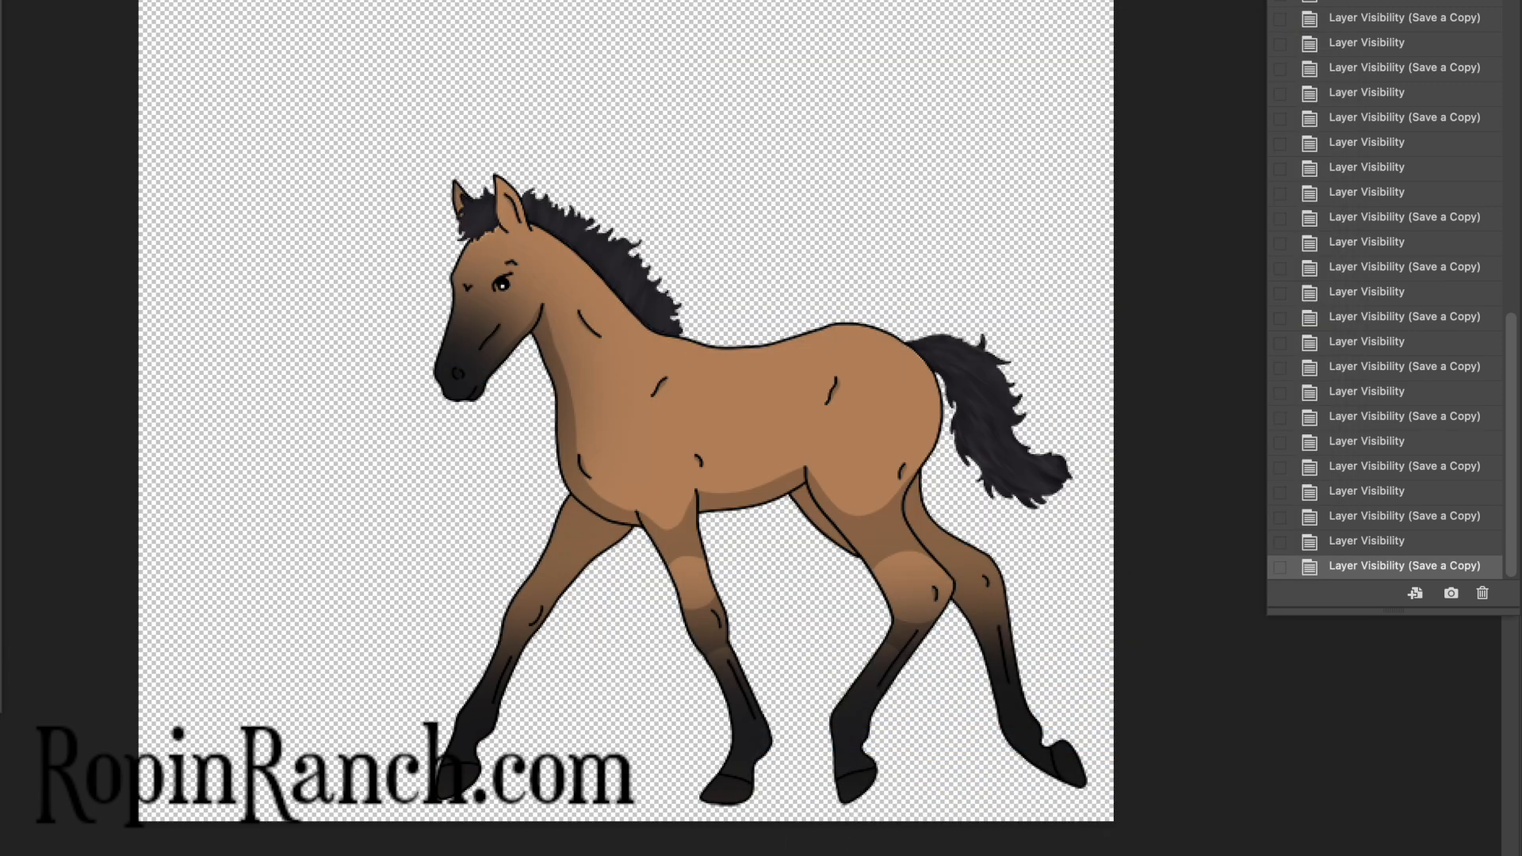
Save a copy of the bronze buckskin foal as a PNG named GaitedHBronzeBuckskinF in the GaitedHorse folder
{"action": "key", "text": "alt+super+s"}
{"action": "type", "text": "GaitedHBronzeBuckskinF"}
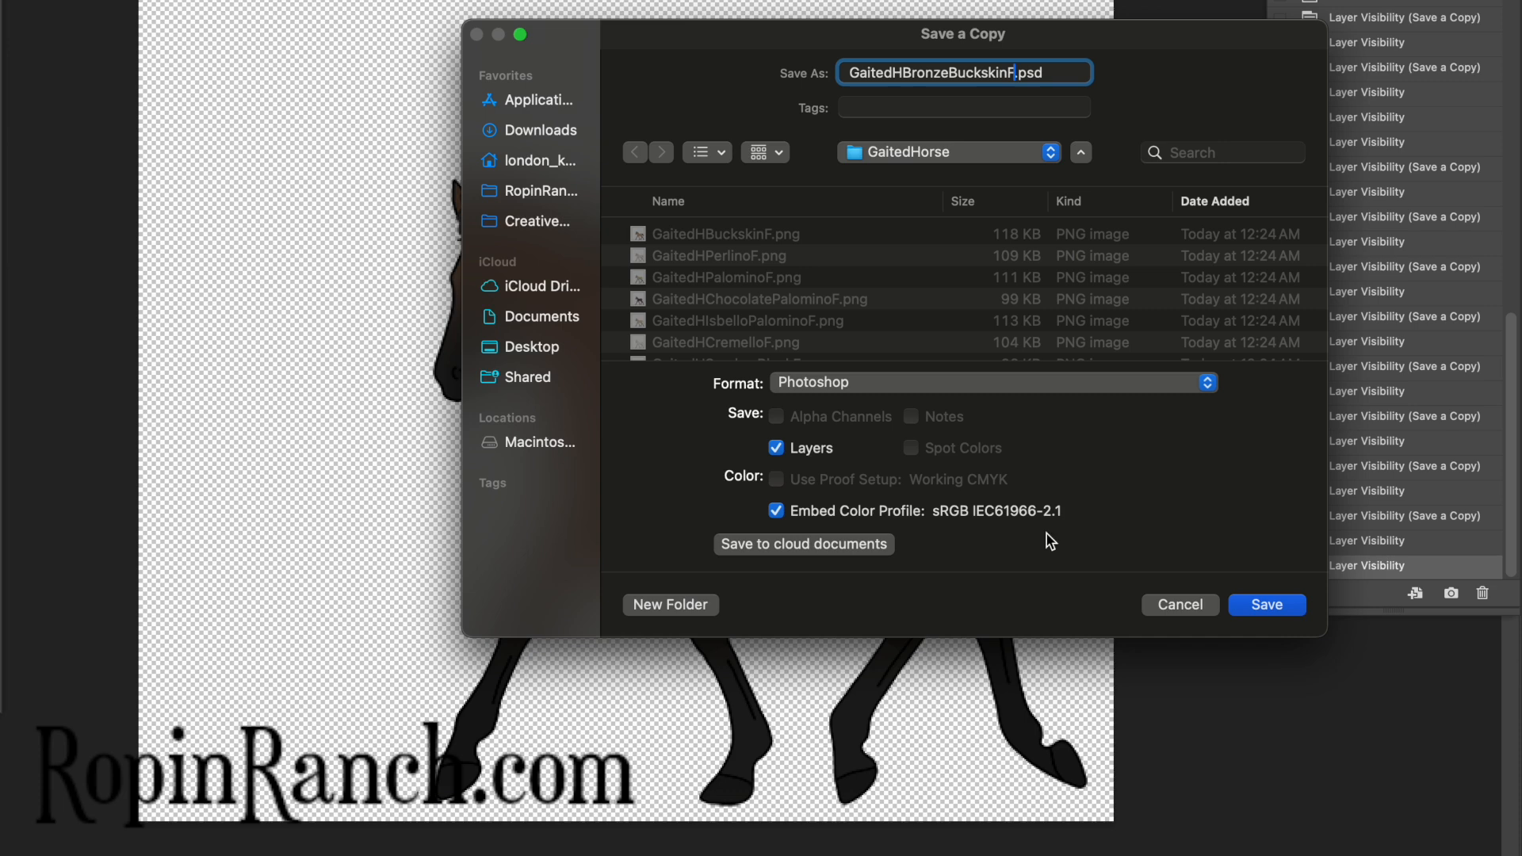
{"action": "left_click", "coordinate": [935, 383]}
{"action": "left_click", "coordinate": [847, 737]}
{"action": "key", "text": "Return"}
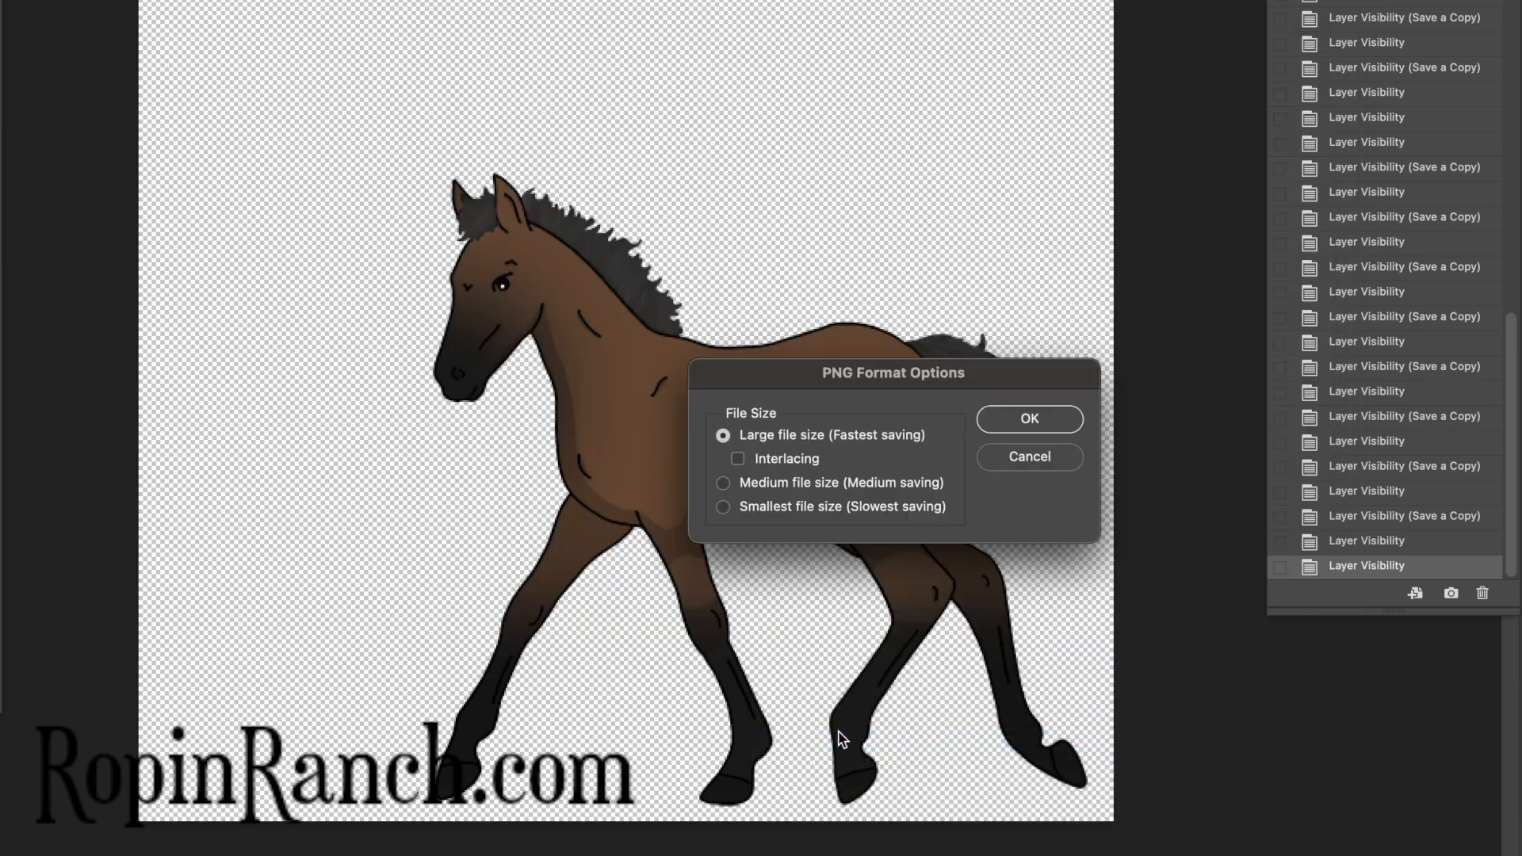
{"action": "key", "text": "Return"}
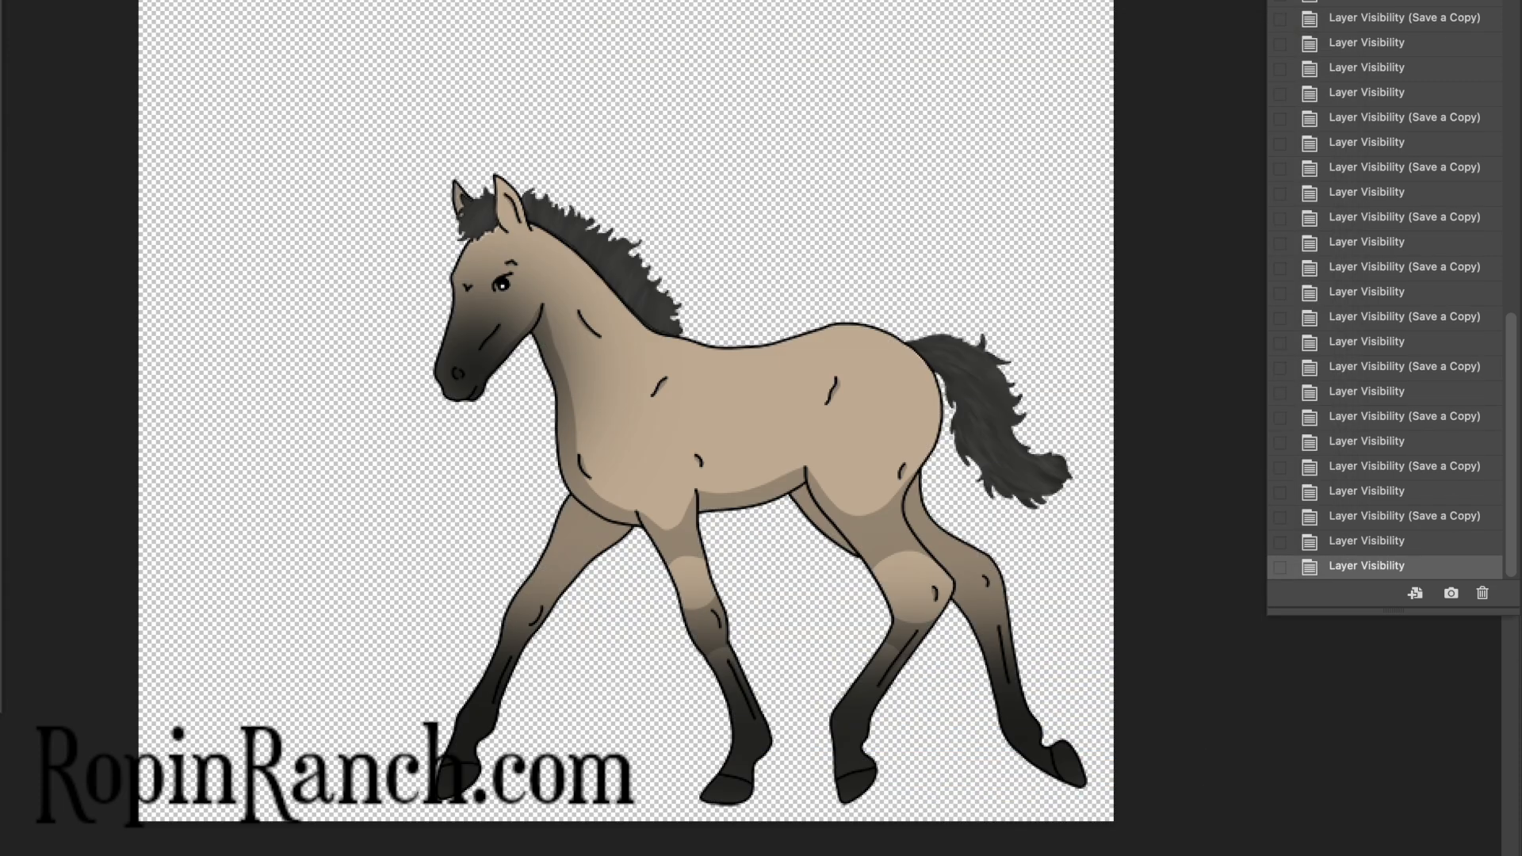
Save a copy of the buttermilk buckskin foal as a PNG named GaitedHButtermilkBuckskinF in the GaitedHorse folder
{"action": "key", "text": "super+alt+s"}
{"action": "type", "text": "GaitedH"}
{"action": "type", "text": "ButtermilkBuck"}
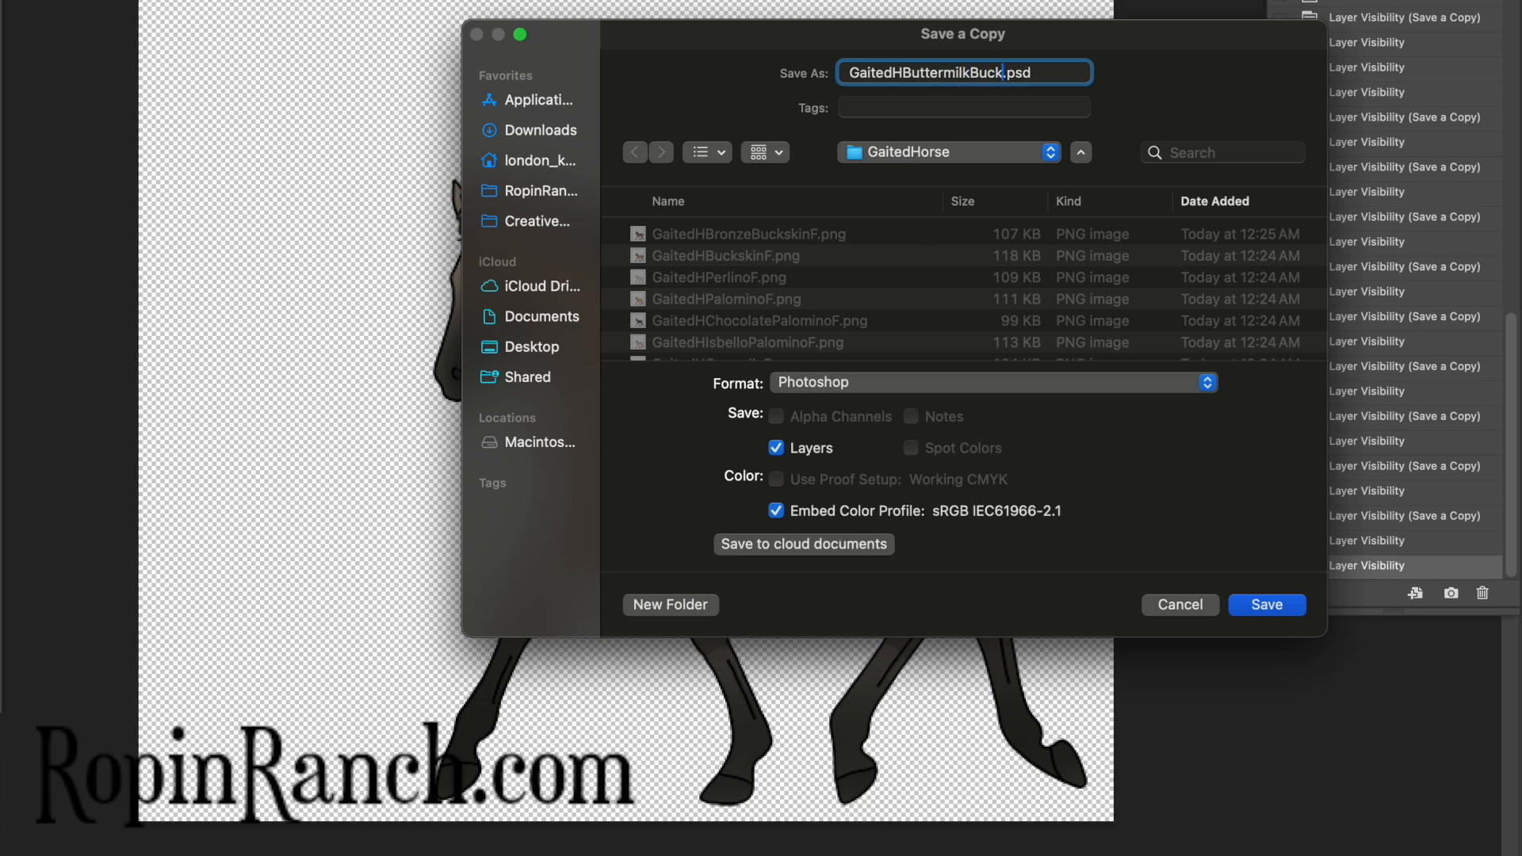
{"action": "type", "text": "skinF"}
{"action": "left_click", "coordinate": [993, 384]}
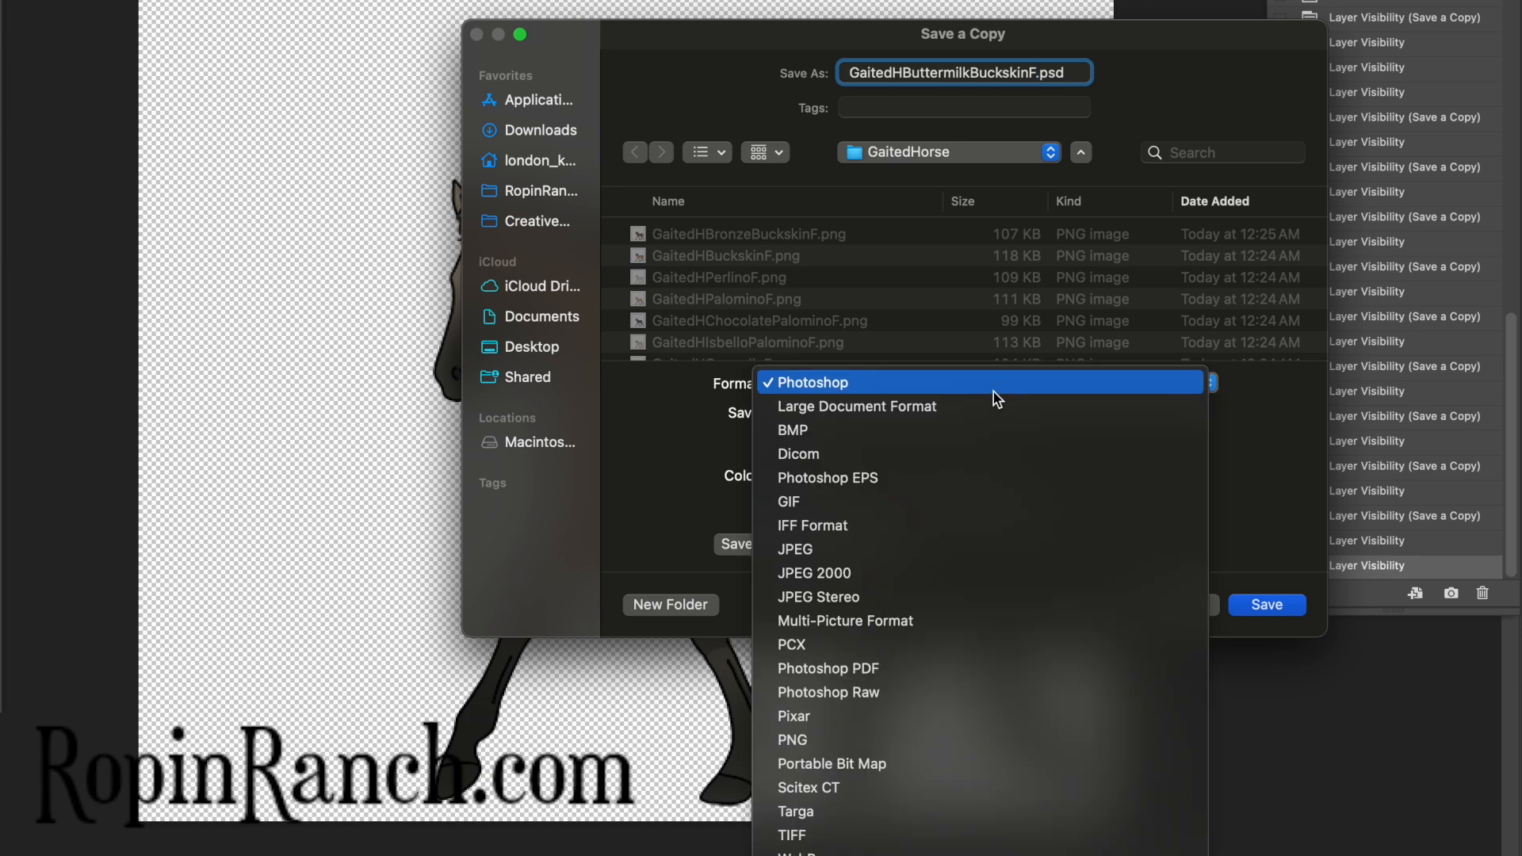
{"action": "left_click", "coordinate": [810, 738]}
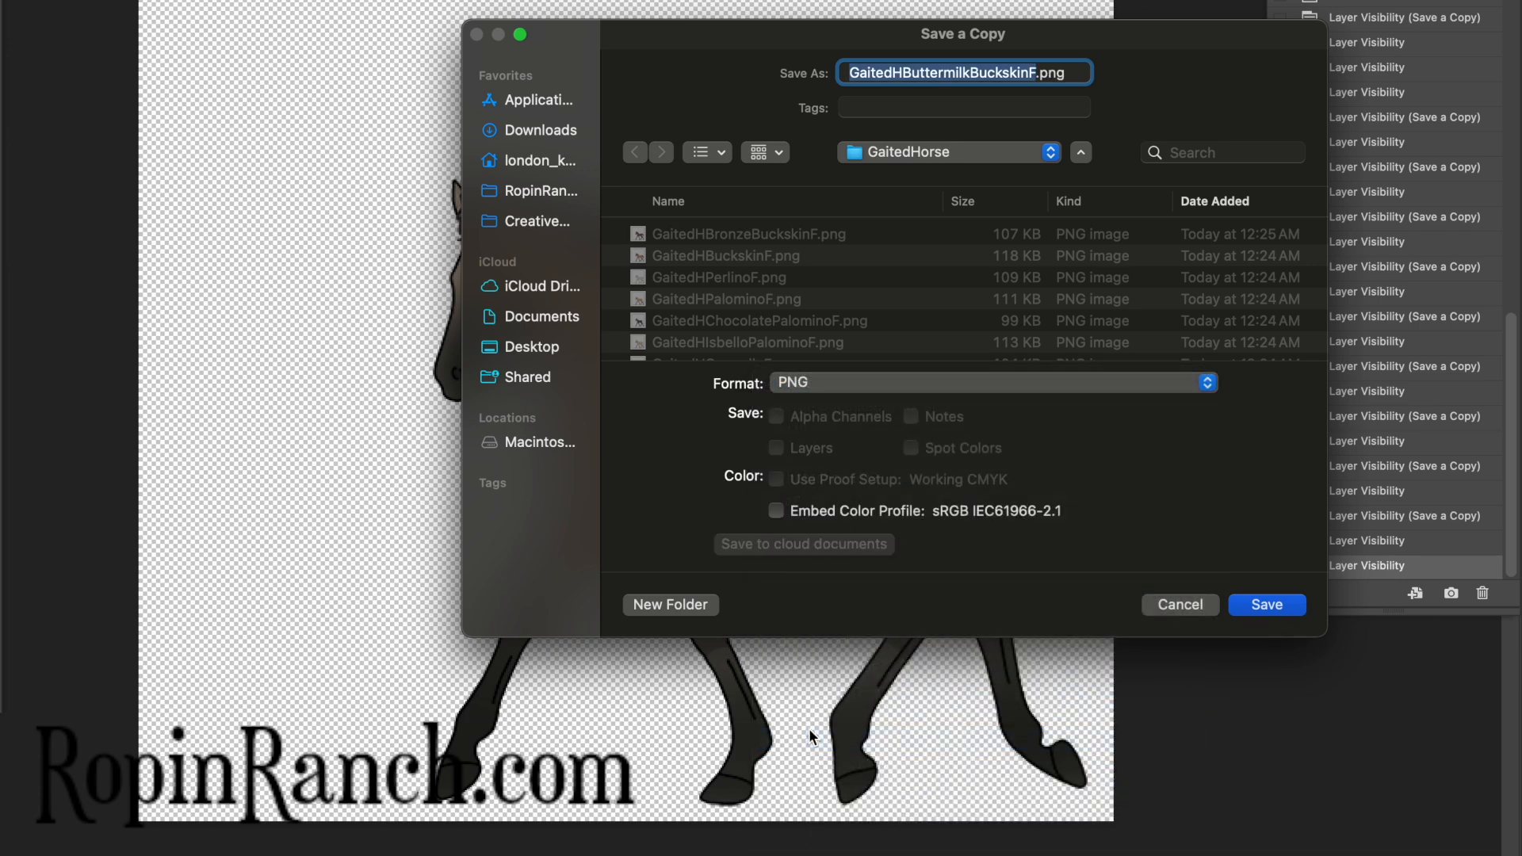
{"action": "key", "text": "Return"}
{"action": "key", "text": "Return"}
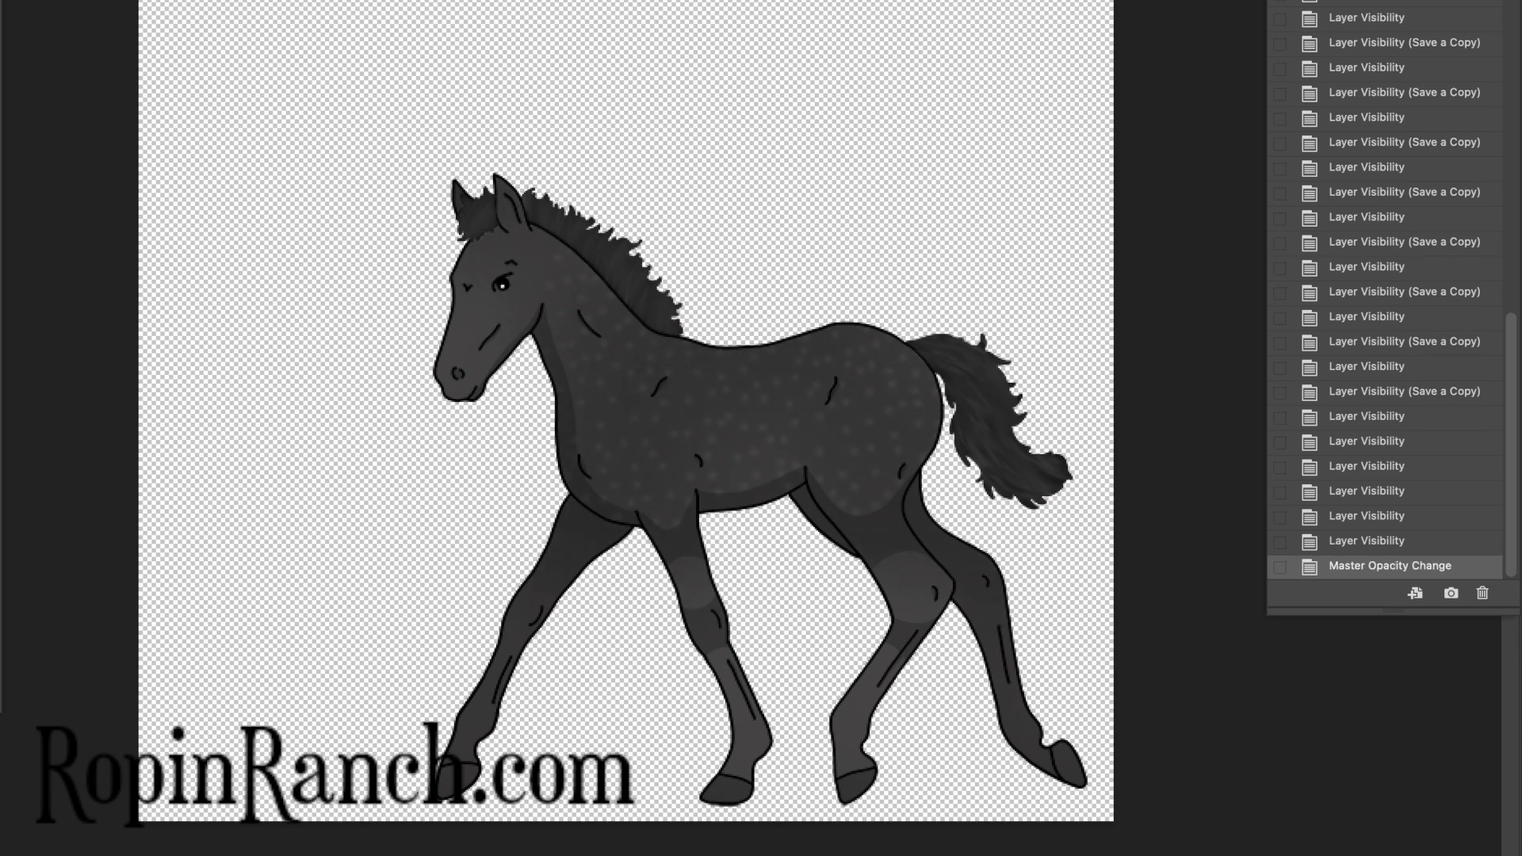
Save a copy of the mouse gray foal as a PNG named GaitedHMouseGrayF in the GaitedHorse folder
{"action": "key", "text": "alt+super+s"}
{"action": "type", "text": "GaitedH"}
{"action": "type", "text": "MouseGrayF"}
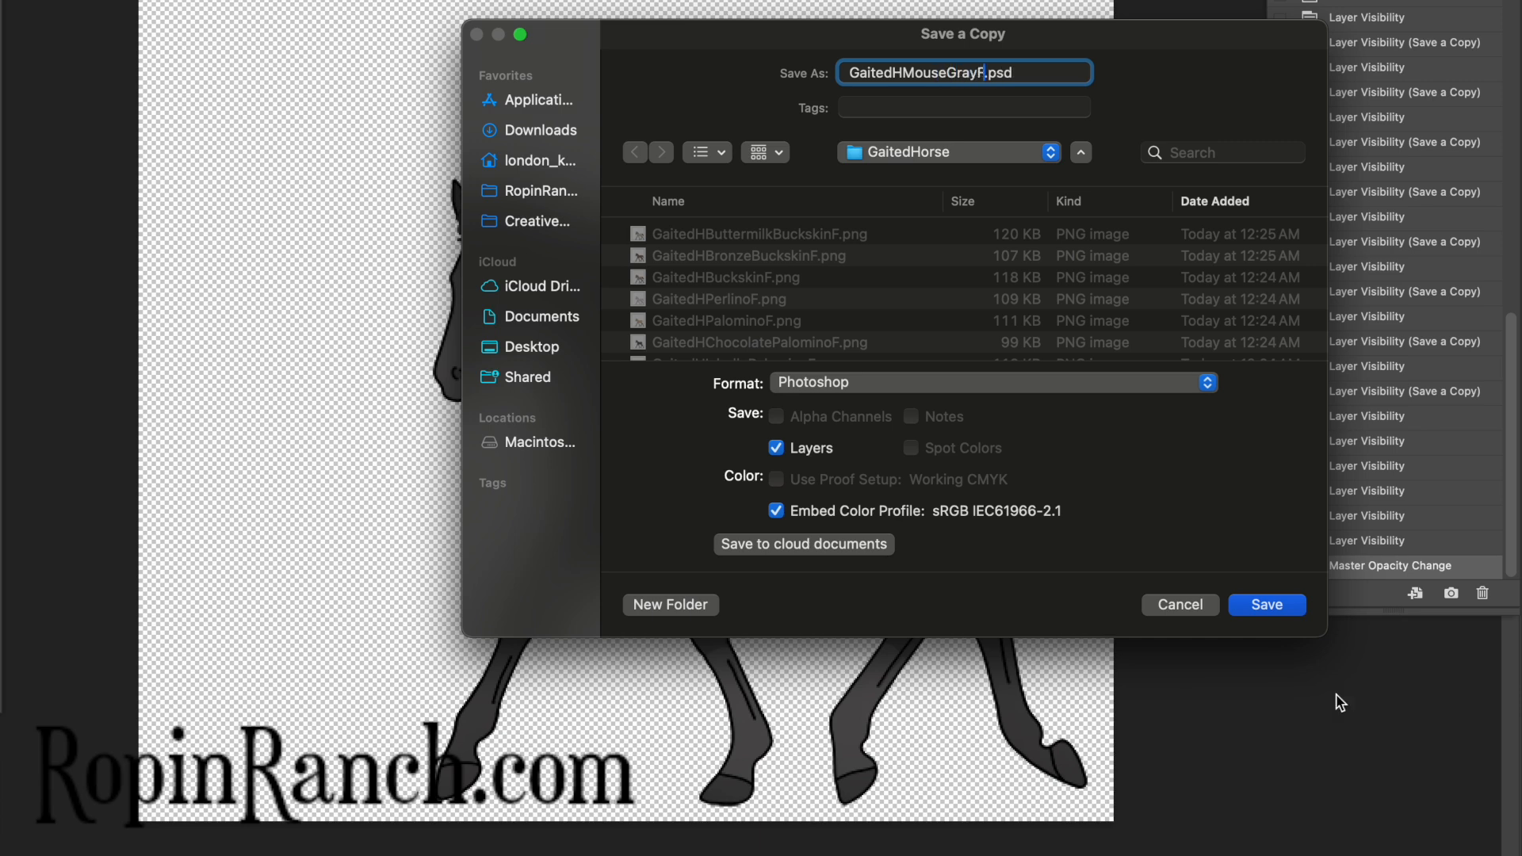
{"action": "left_click", "coordinate": [816, 382]}
{"action": "left_click", "coordinate": [805, 745]}
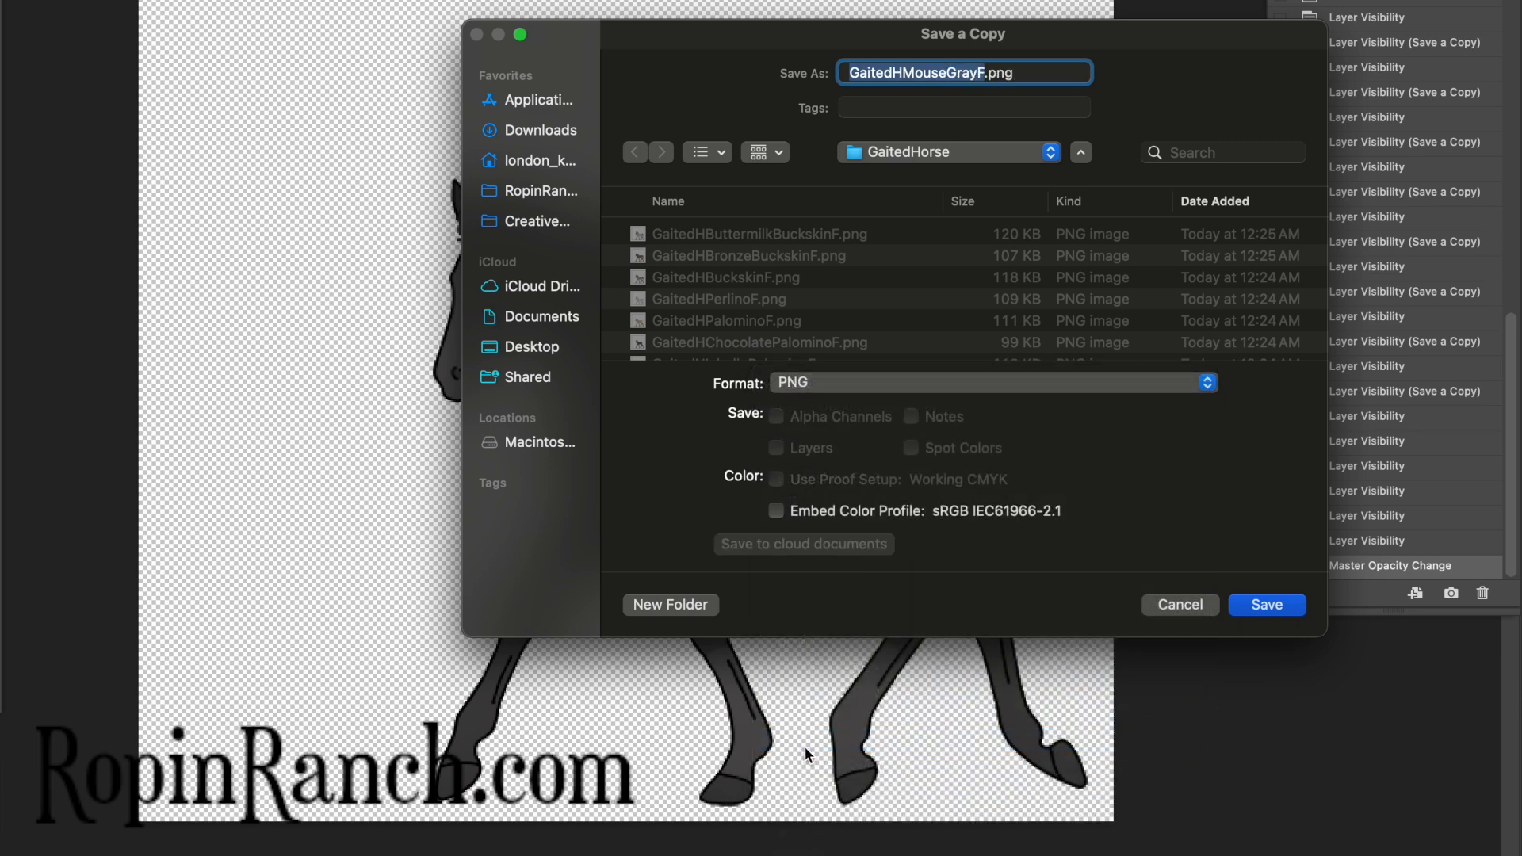
{"action": "key", "text": "Return"}
{"action": "key", "text": "Return"}
Save a copy of the mulberry gray foal as a PNG named GaitedHMulberryGrayF in the GaitedHorse folder
{"action": "key", "text": "alt+super+s"}
{"action": "type", "text": "GaitedH"}
{"action": "type", "text": "MulberryGrayF"}
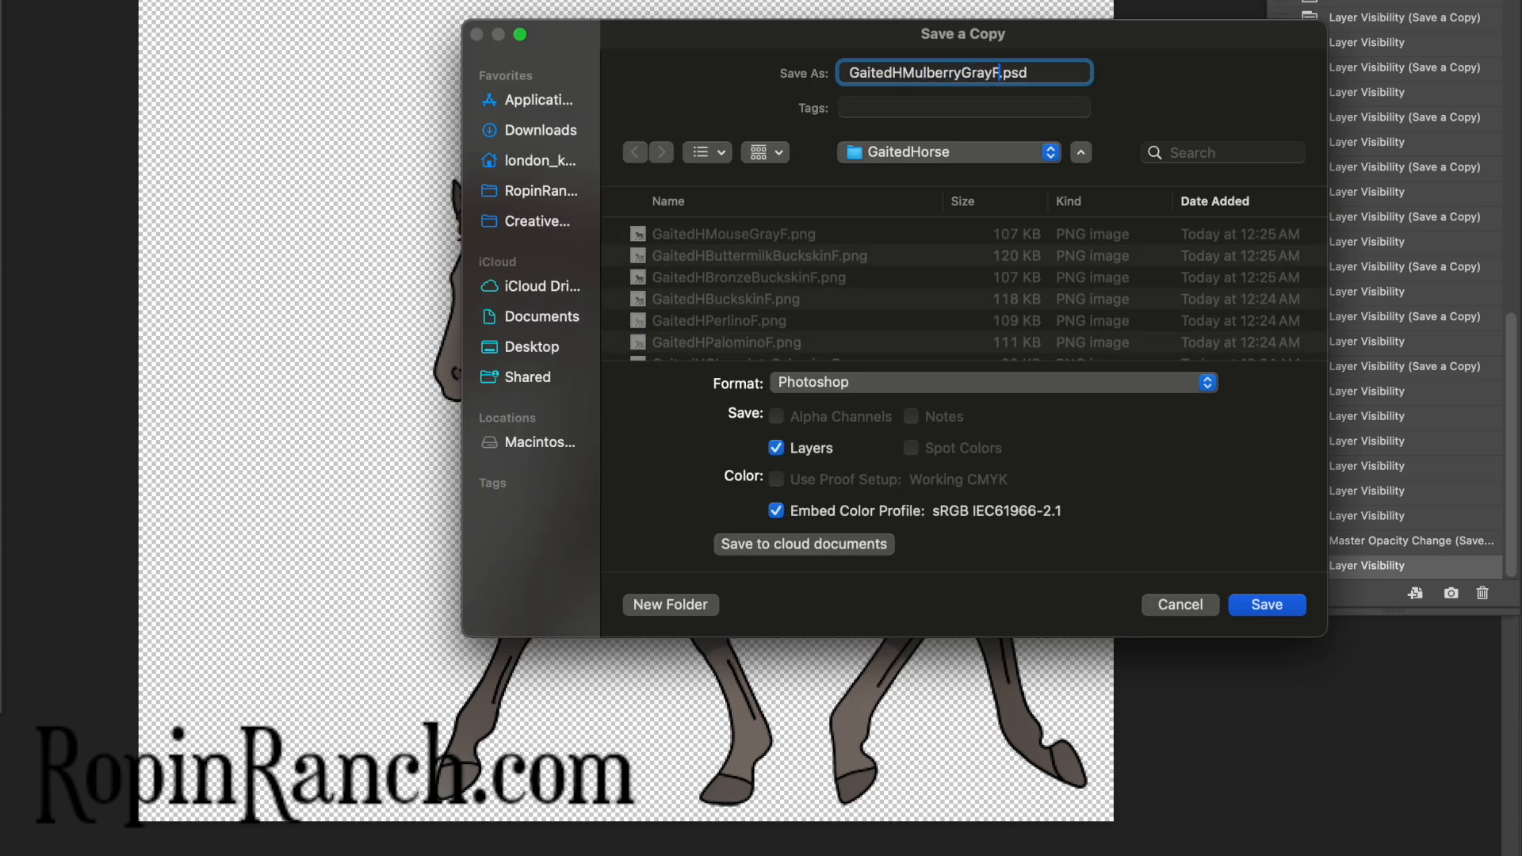
{"action": "left_click", "coordinate": [991, 382]}
{"action": "left_click", "coordinate": [811, 736]}
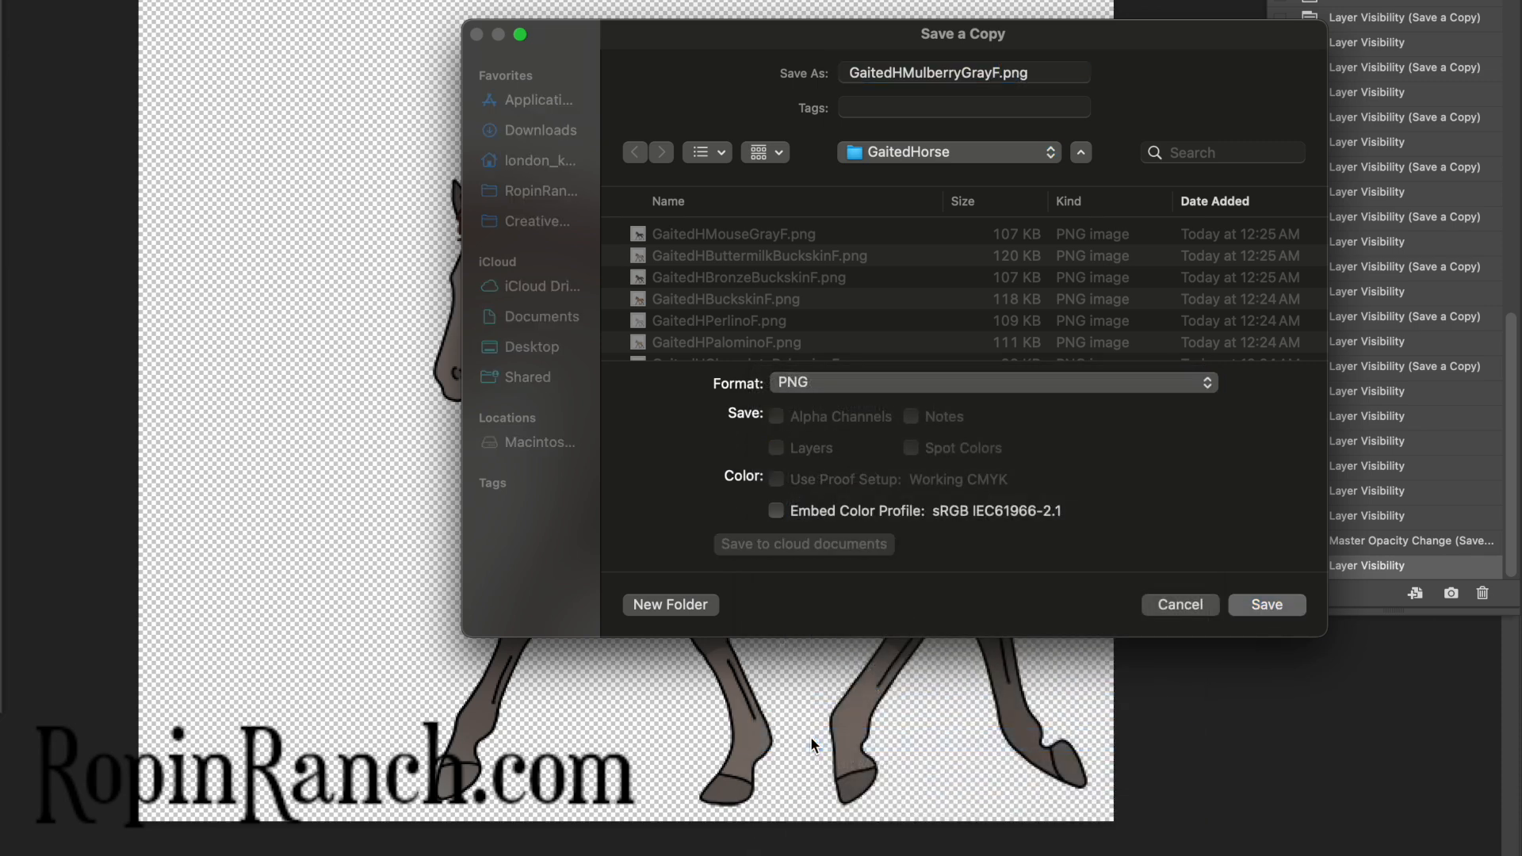
{"action": "key", "text": "Return"}
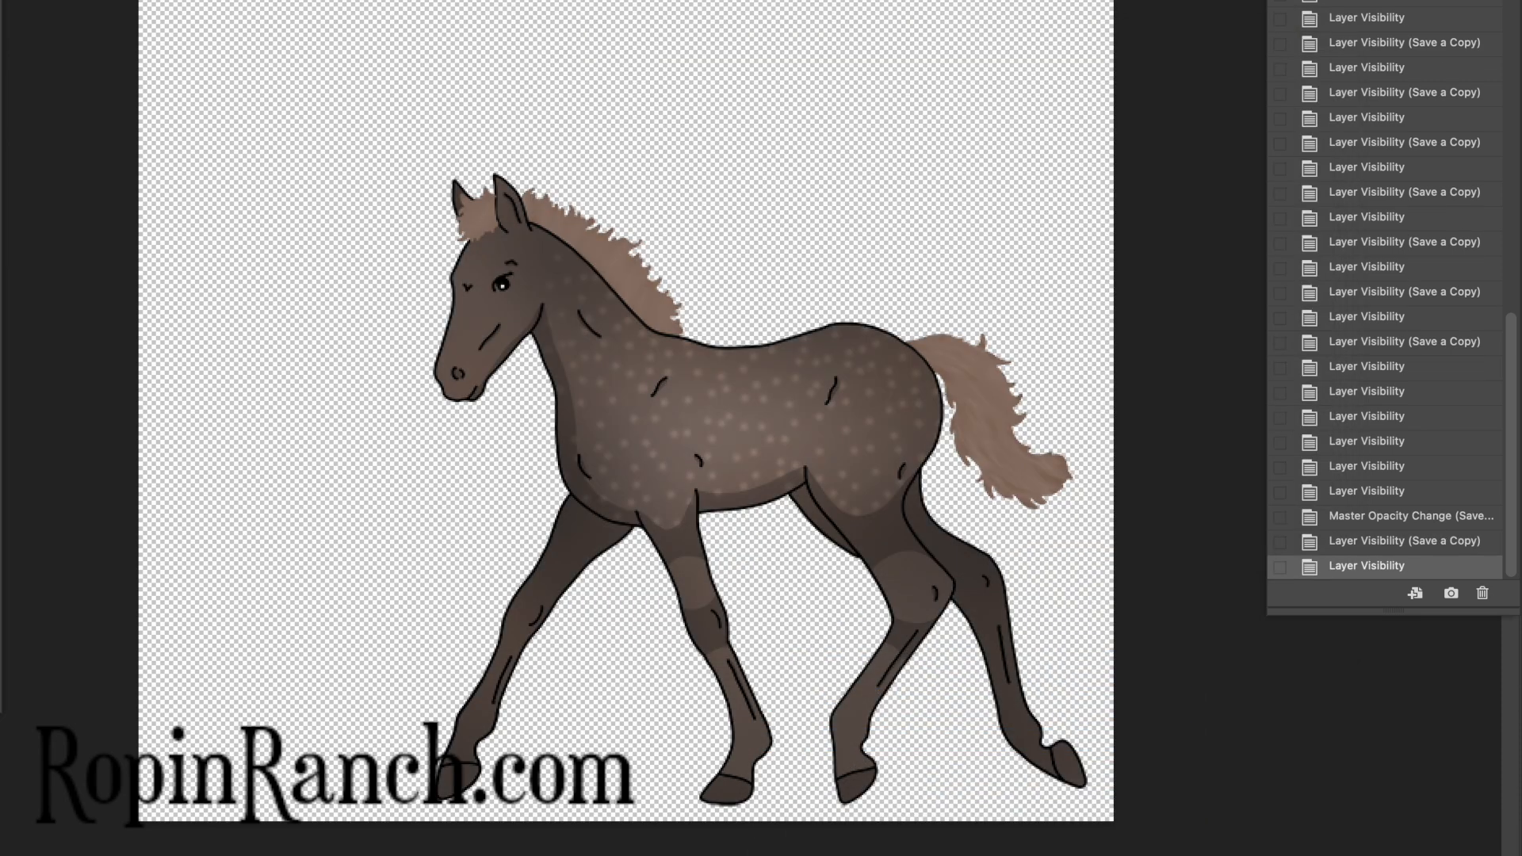
Save a copy of the rose gray foal as a PNG named GaitedHRoseGrayF in the GaitedHorse folder
{"action": "key", "text": "super+alt+s"}
{"action": "type", "text": "RoseGrayF"}
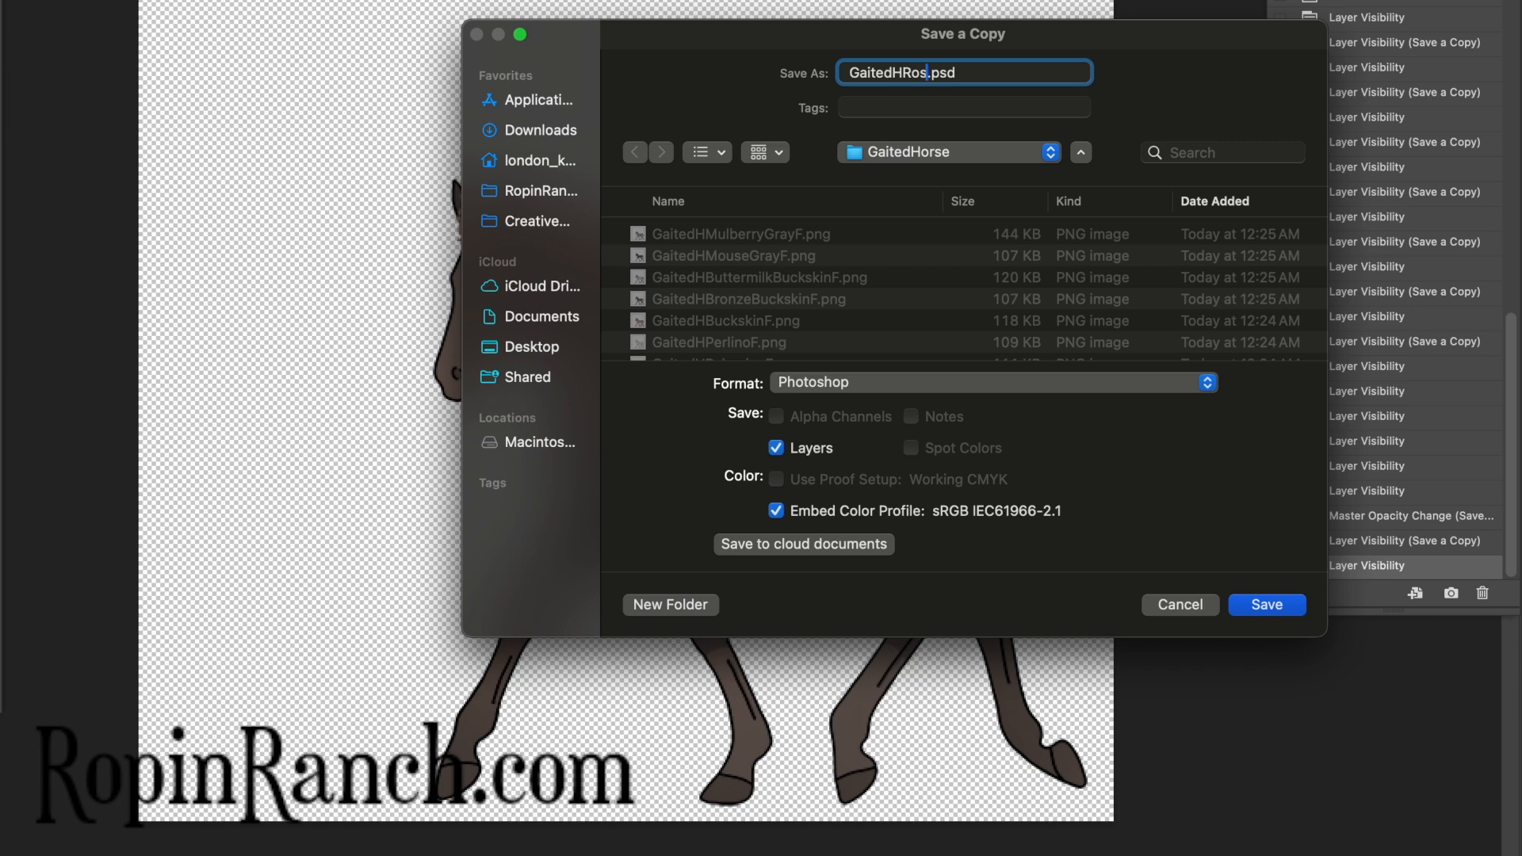
{"action": "left_click", "coordinate": [945, 382]}
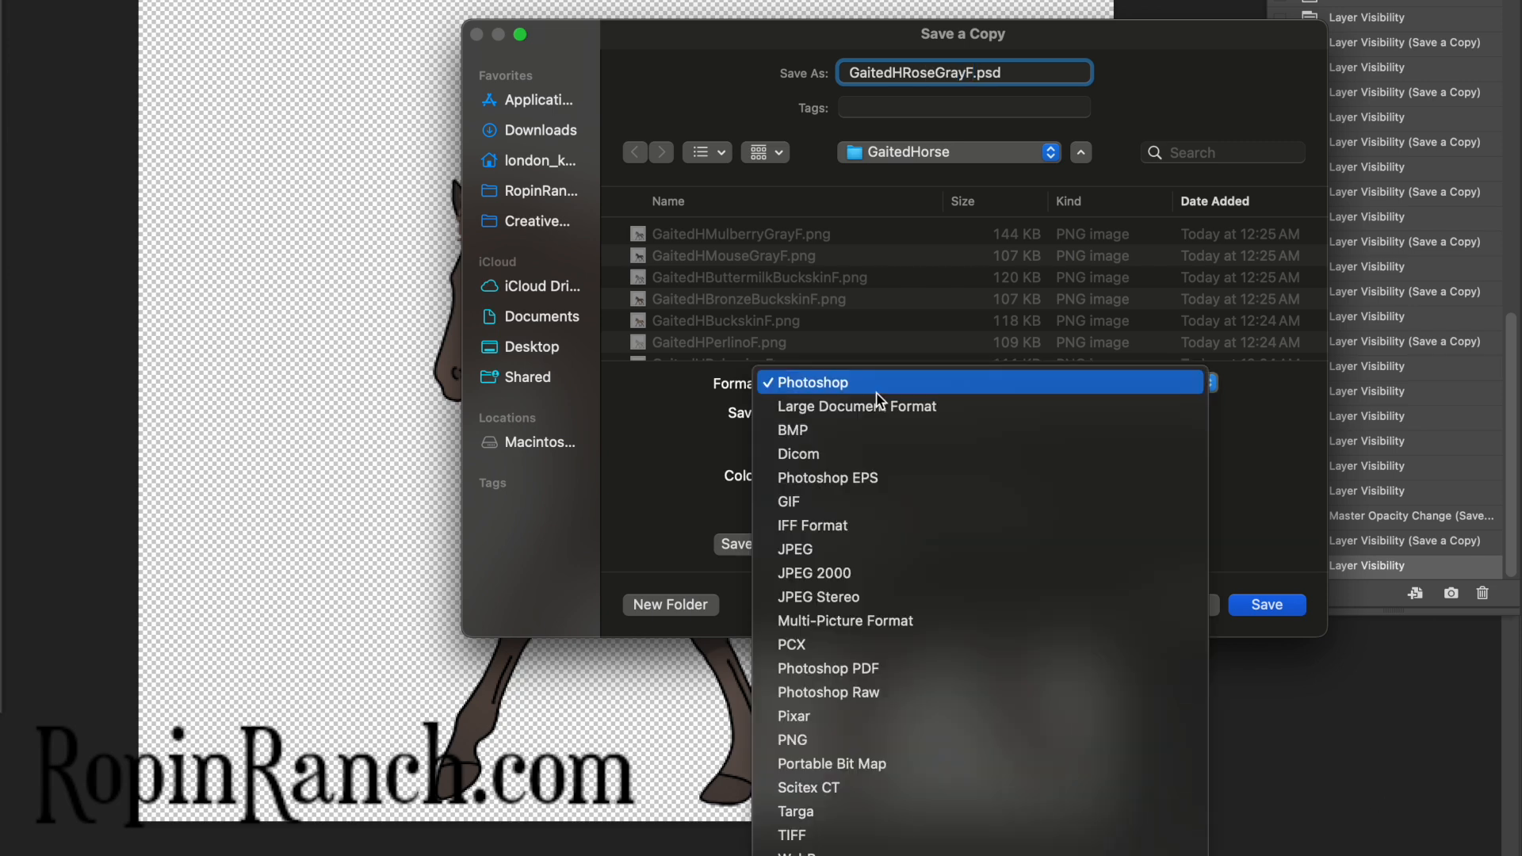
{"action": "left_click", "coordinate": [814, 742]}
{"action": "key", "text": "Return"}
{"action": "key", "text": "Return"}
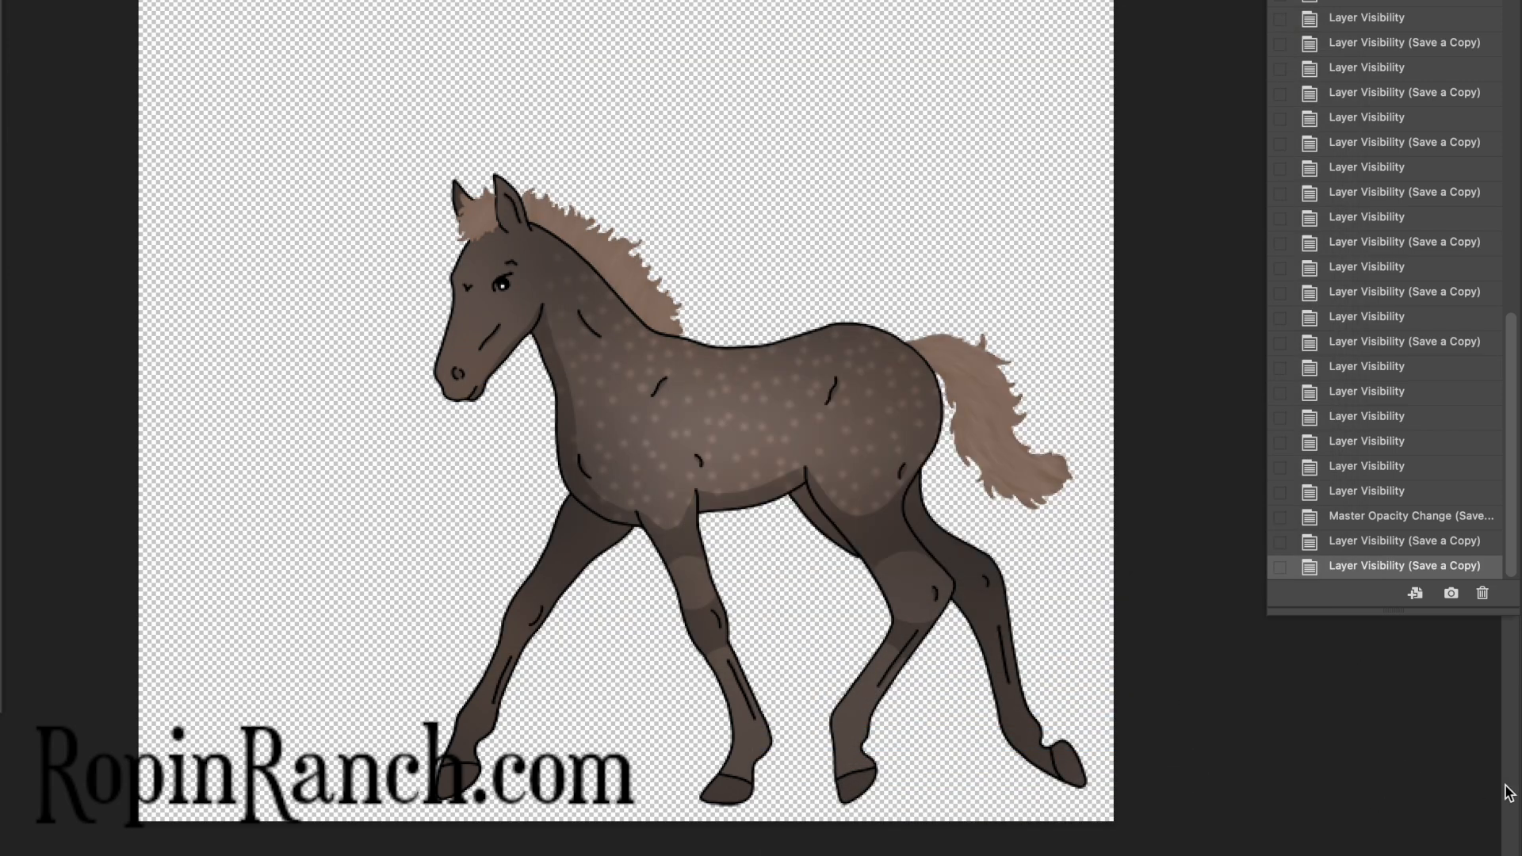
Hide the rose gray coat and dapples, show the black coat with the roan markings, and set the roan layer's opacity to 50%
{"action": "key", "text": "super+comma"}
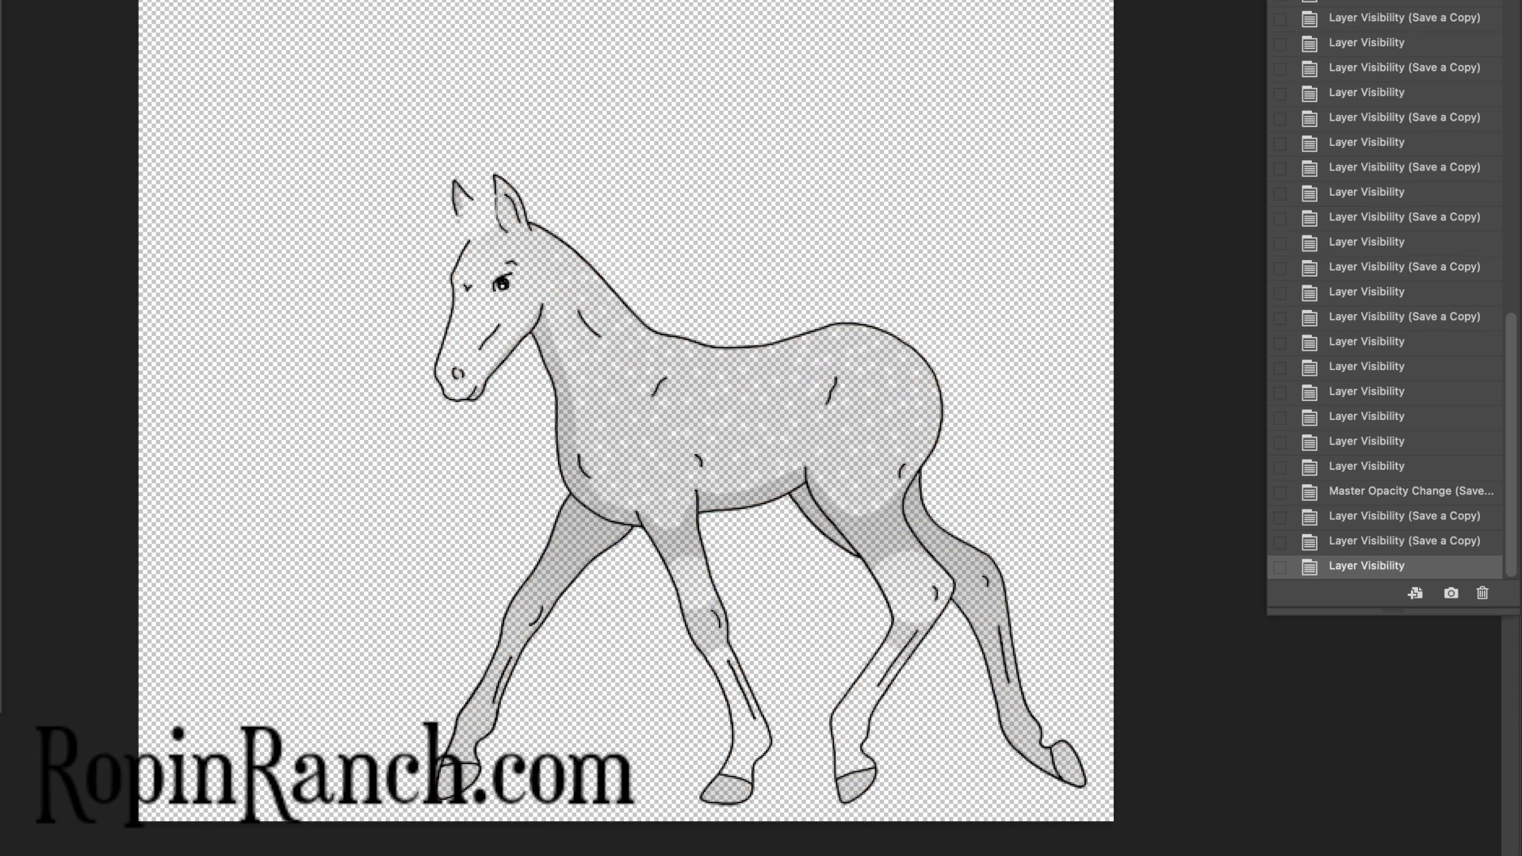
{"action": "key", "text": "super+comma"}
{"action": "key", "text": "super+comma"}
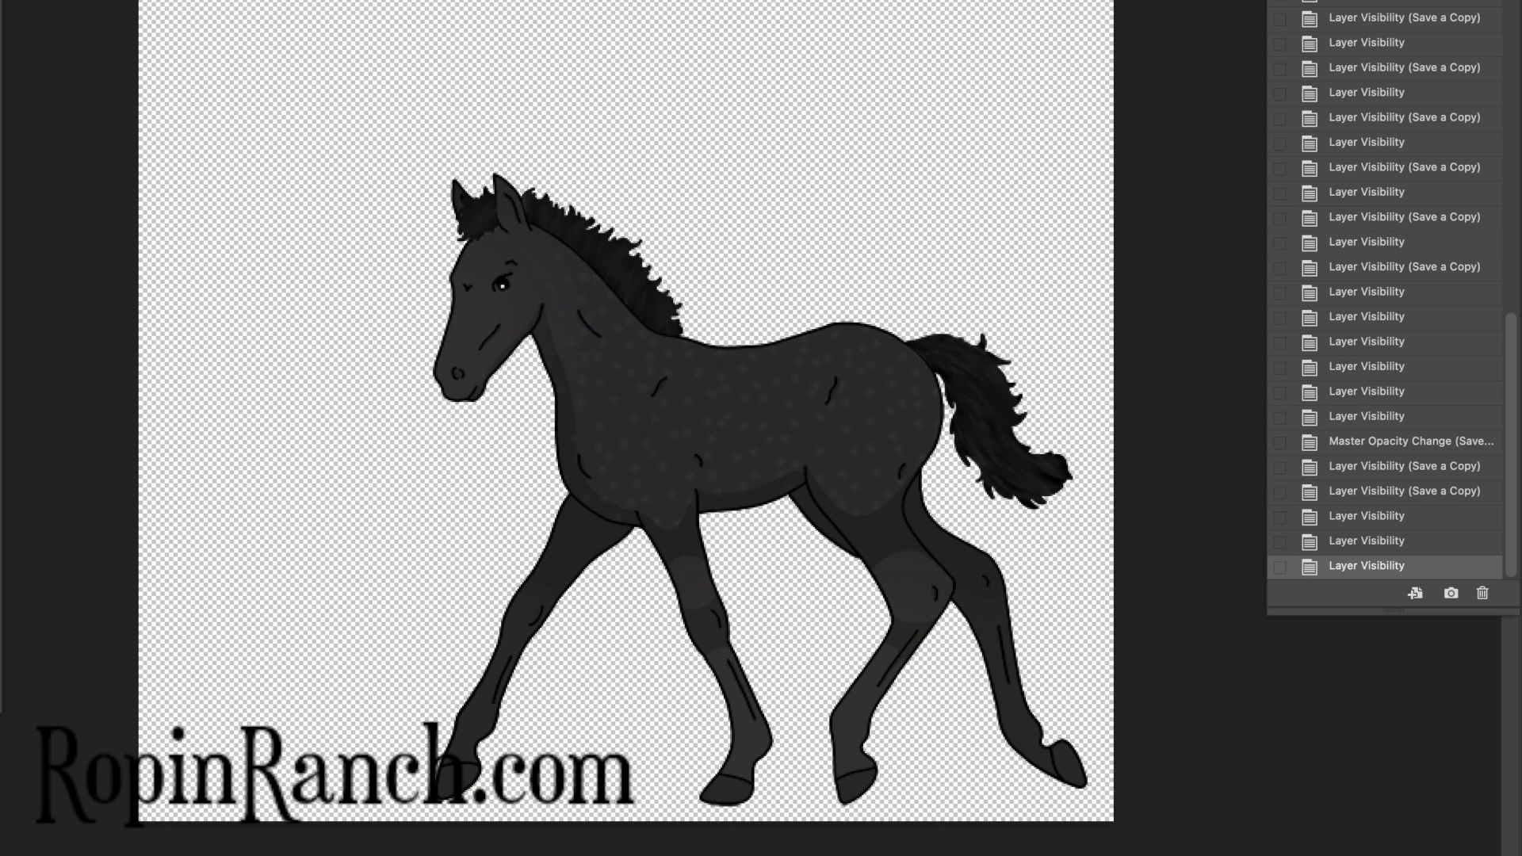
{"action": "key", "text": "super+comma"}
{"action": "key", "text": "super+comma"}
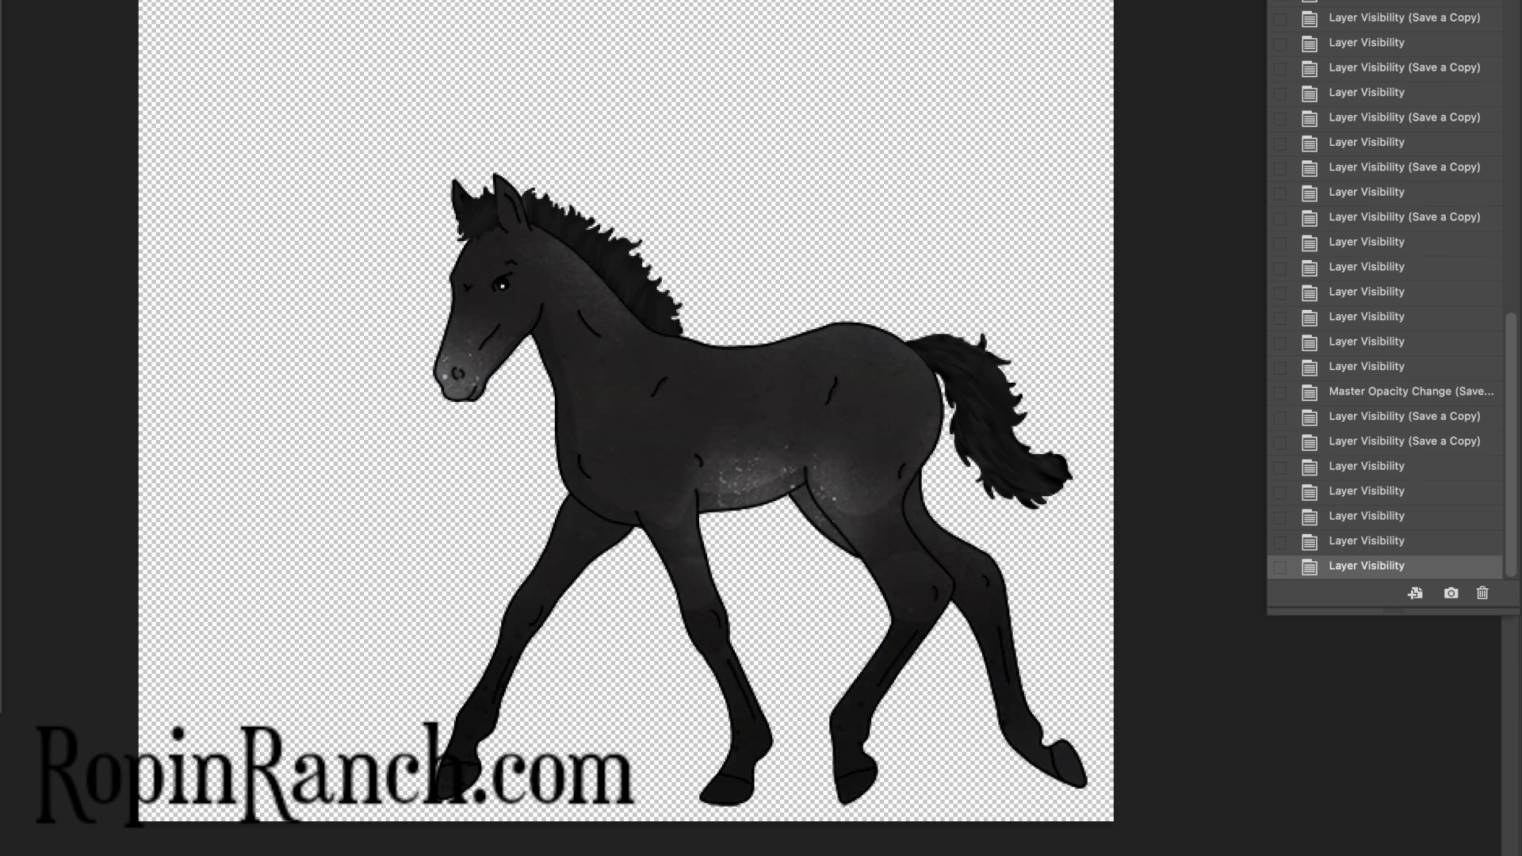
{"action": "key", "text": "5"}
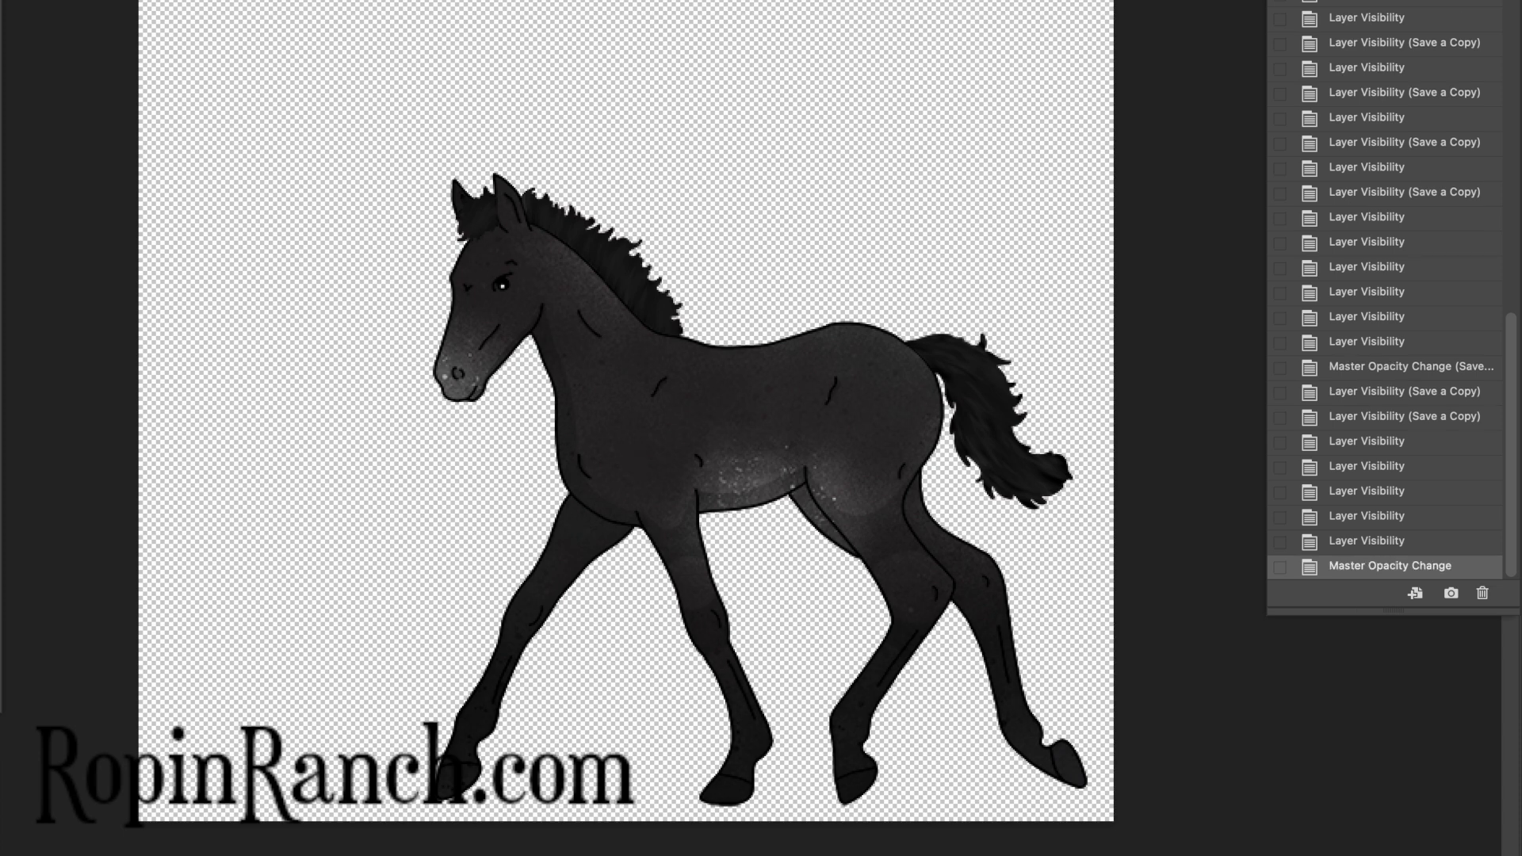
Save a copy of the blue roan foal as a PNG named GaitedHBlueRoanF in the GaitedHorse folder
{"action": "key", "text": "alt+super+s"}
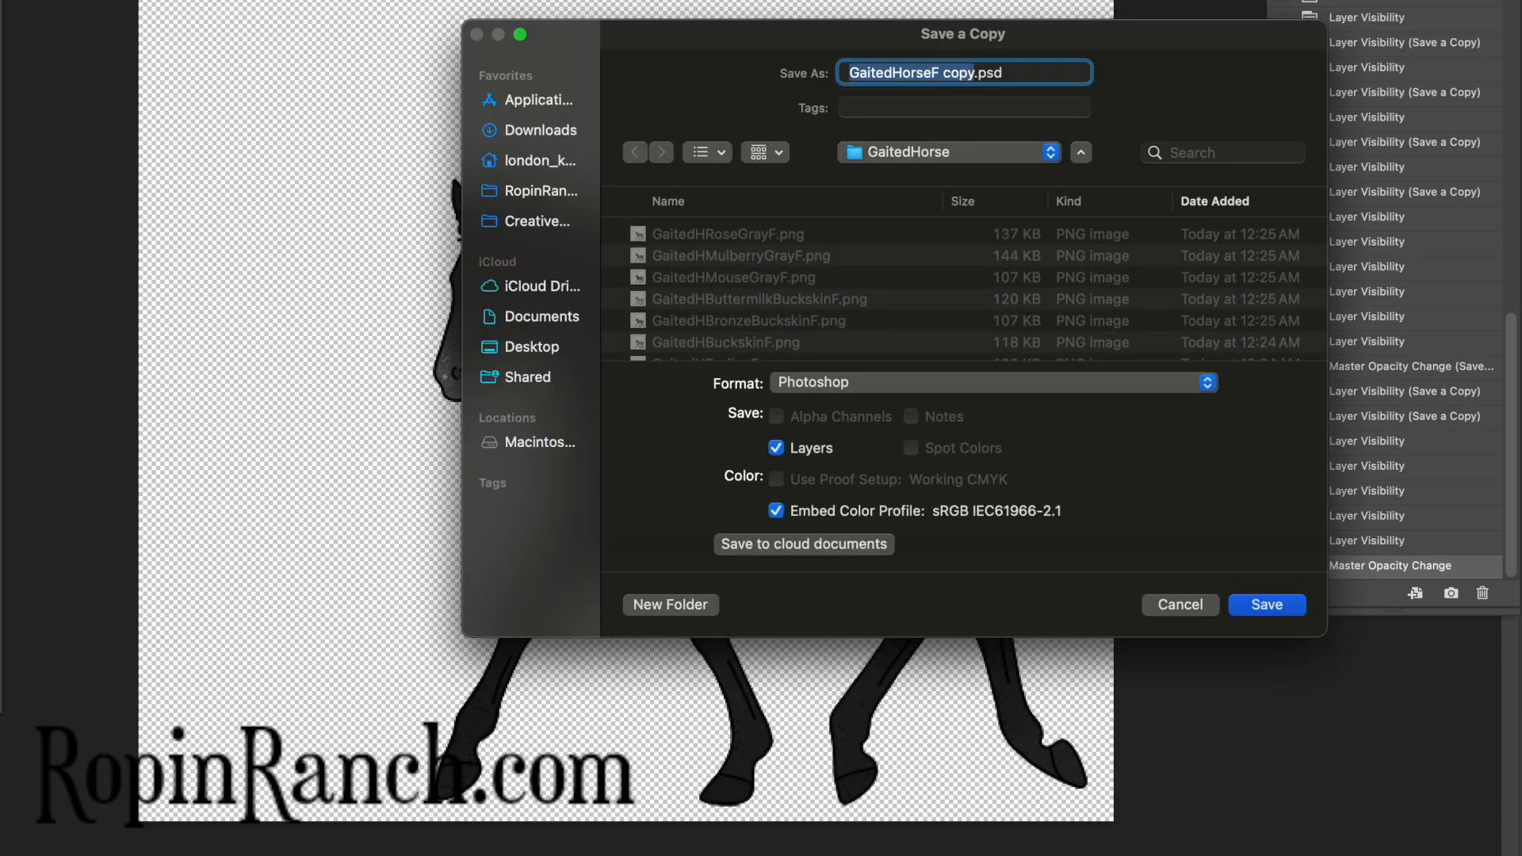
{"action": "type", "text": "GaitedHBlueRoanF"}
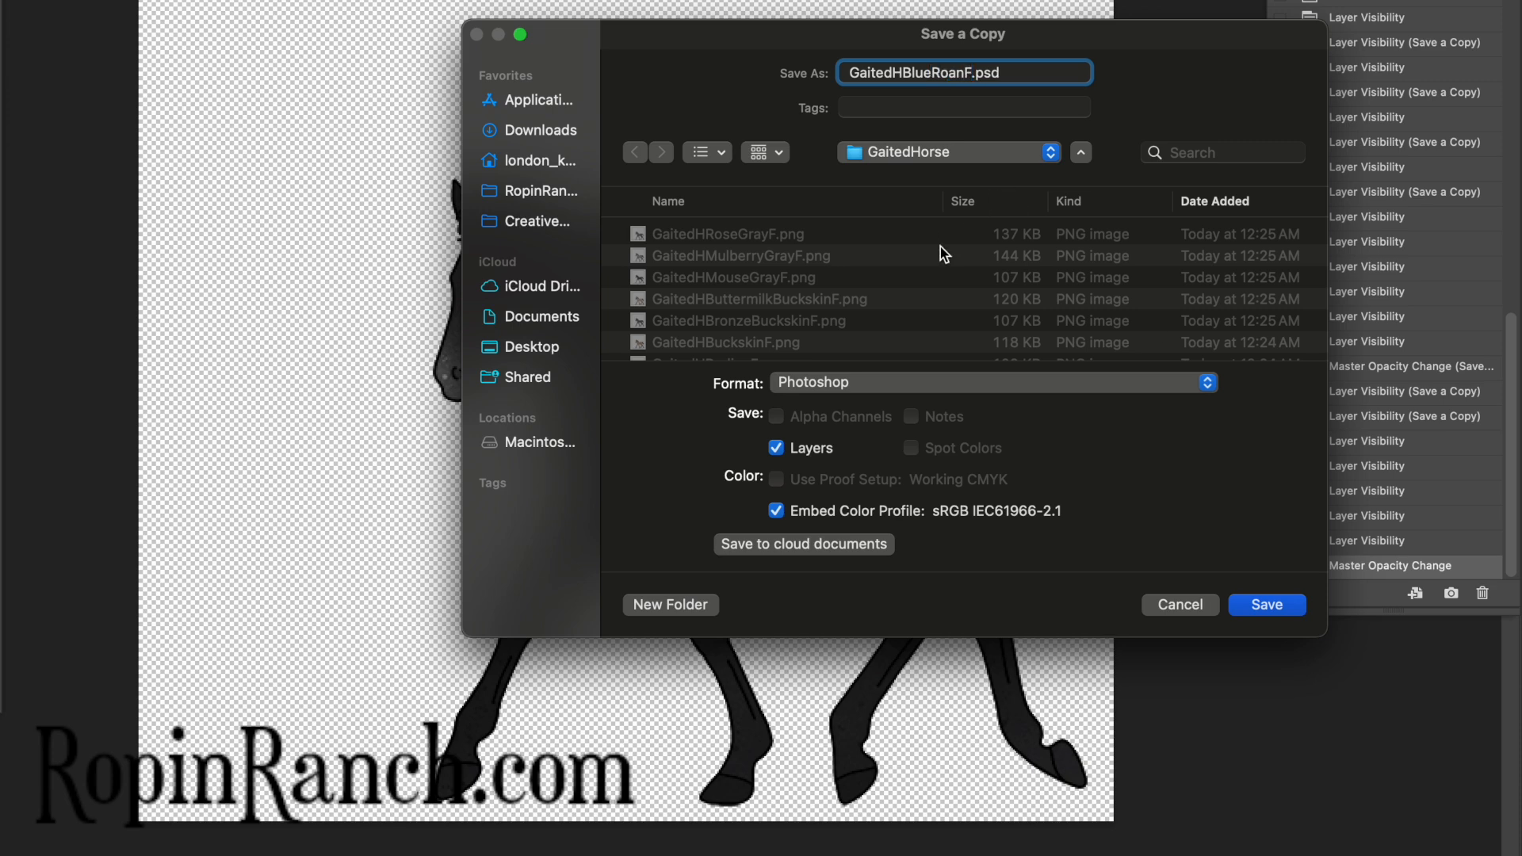
{"action": "left_click", "coordinate": [856, 384]}
{"action": "left_click", "coordinate": [788, 728]}
{"action": "key", "text": "Return"}
{"action": "key", "text": "Return"}
Hide the blue roan markings and black coat, and show the red coat with its roan markings on the foal
{"action": "key", "text": "super+comma"}
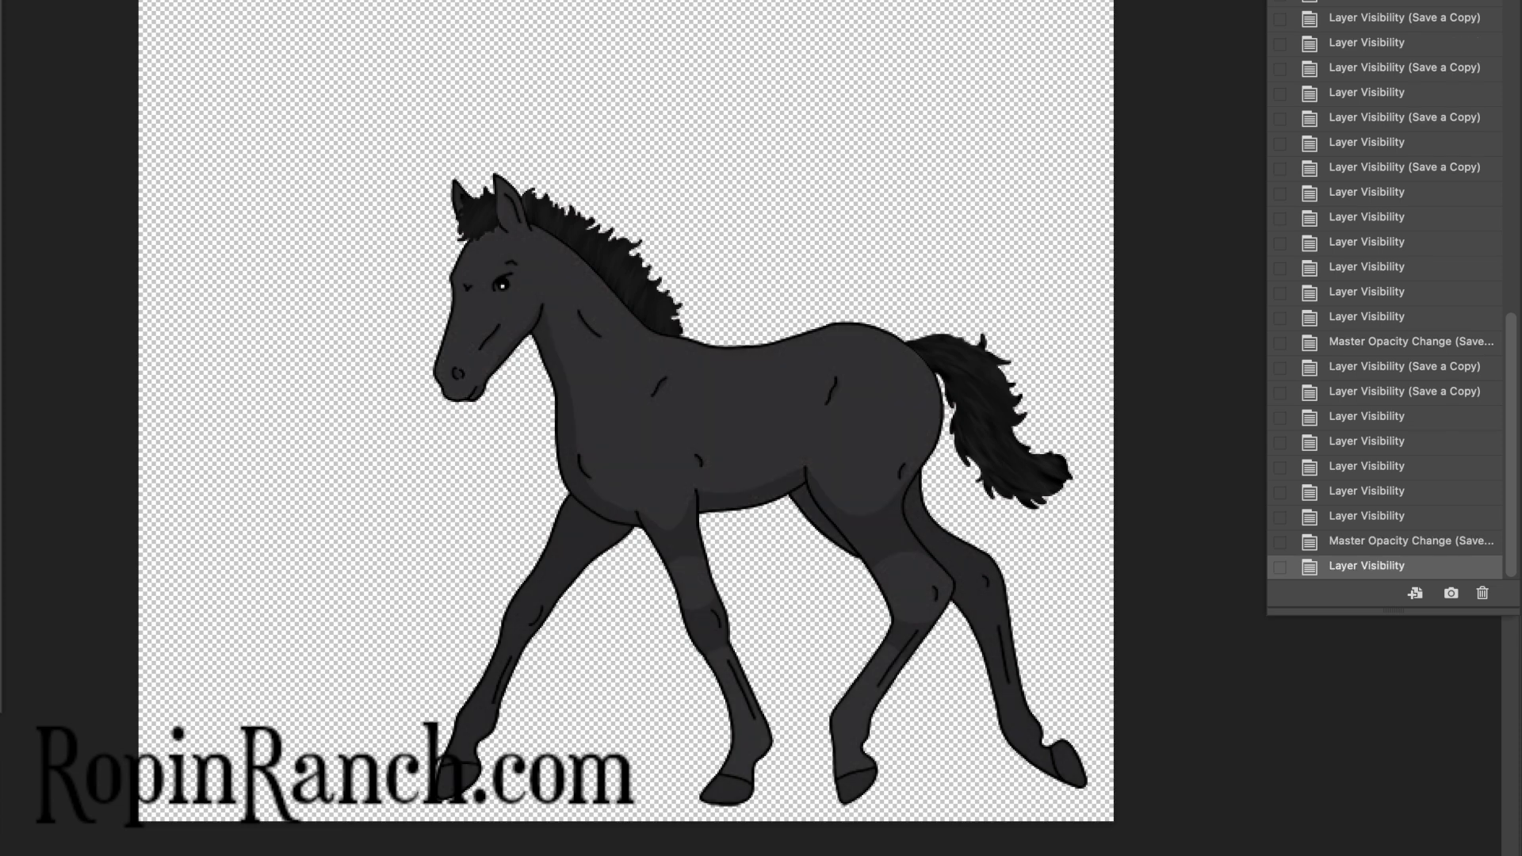
{"action": "key", "text": "super+comma"}
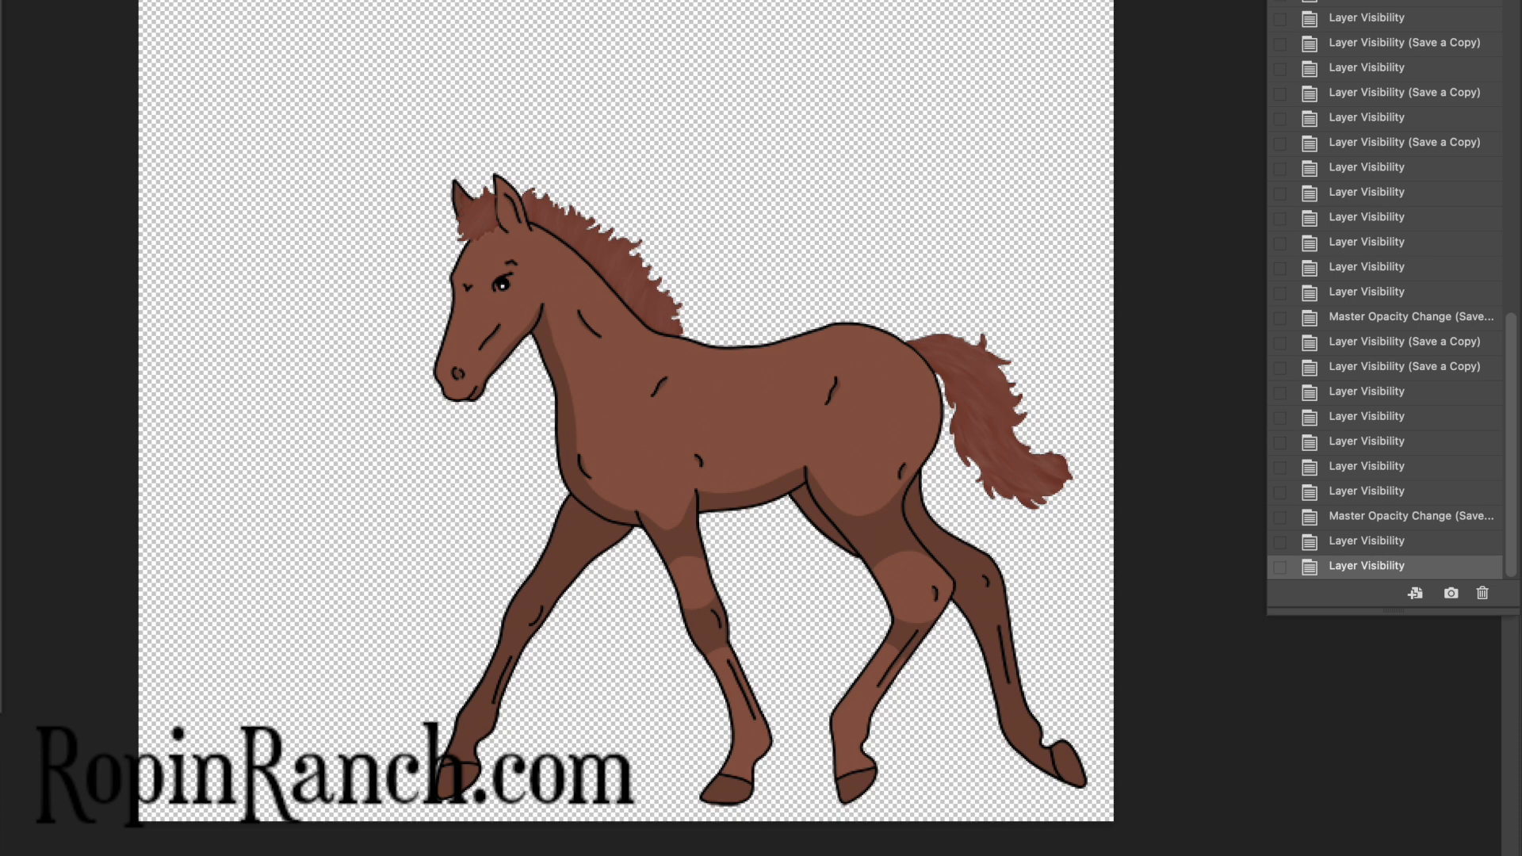
{"action": "key", "text": "super+comma"}
Save a copy of the red roan foal as a PNG named GaitedHRedRoanF in the GaitedHorse folder
{"action": "key", "text": "super+alt+s"}
{"action": "type", "text": "RedRoan"}
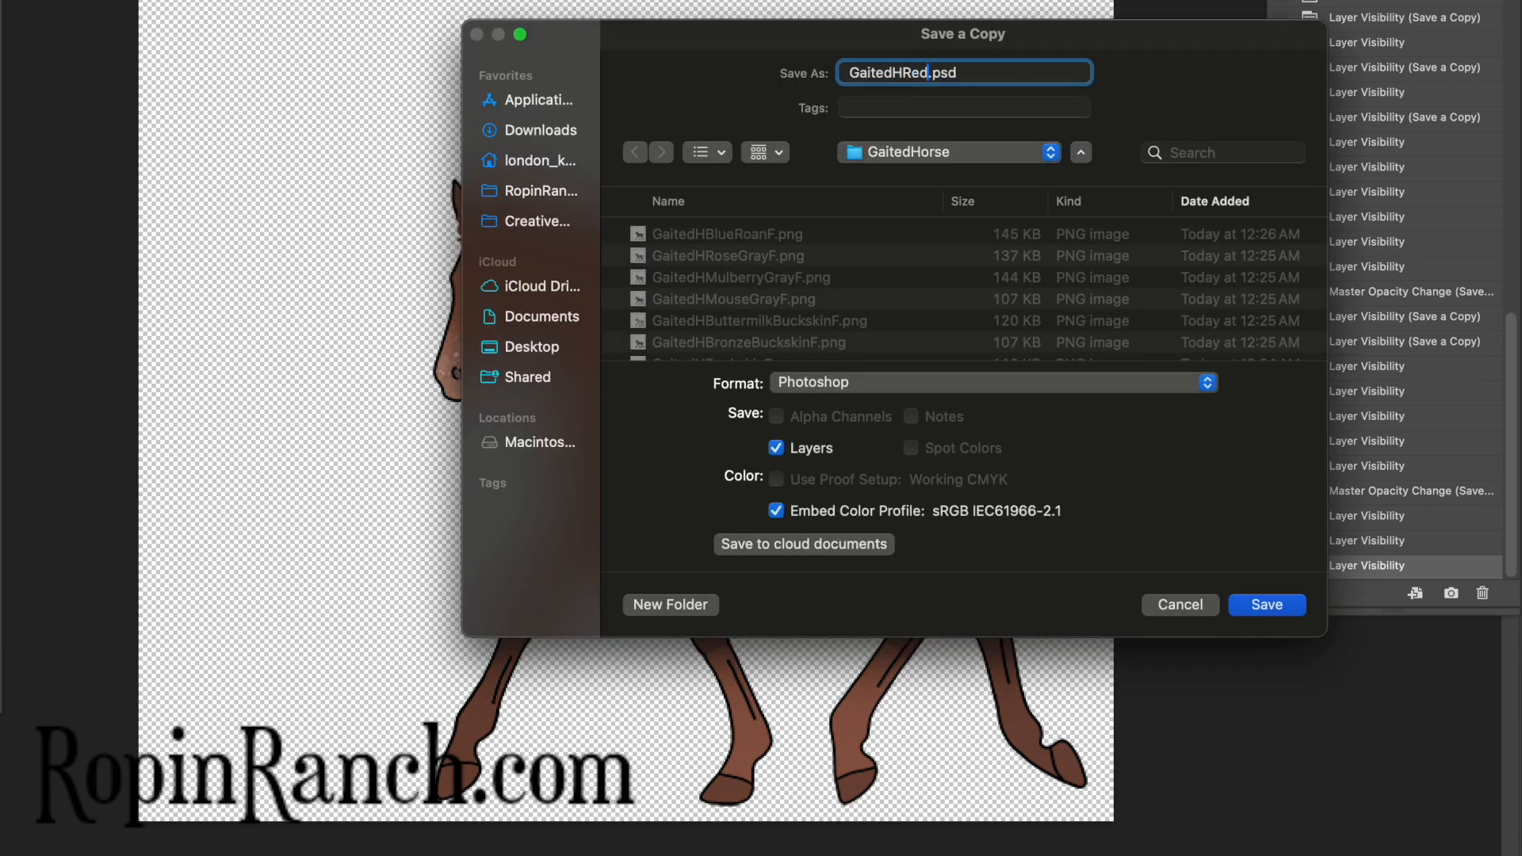
{"action": "type", "text": "F"}
{"action": "left_click", "coordinate": [849, 389]}
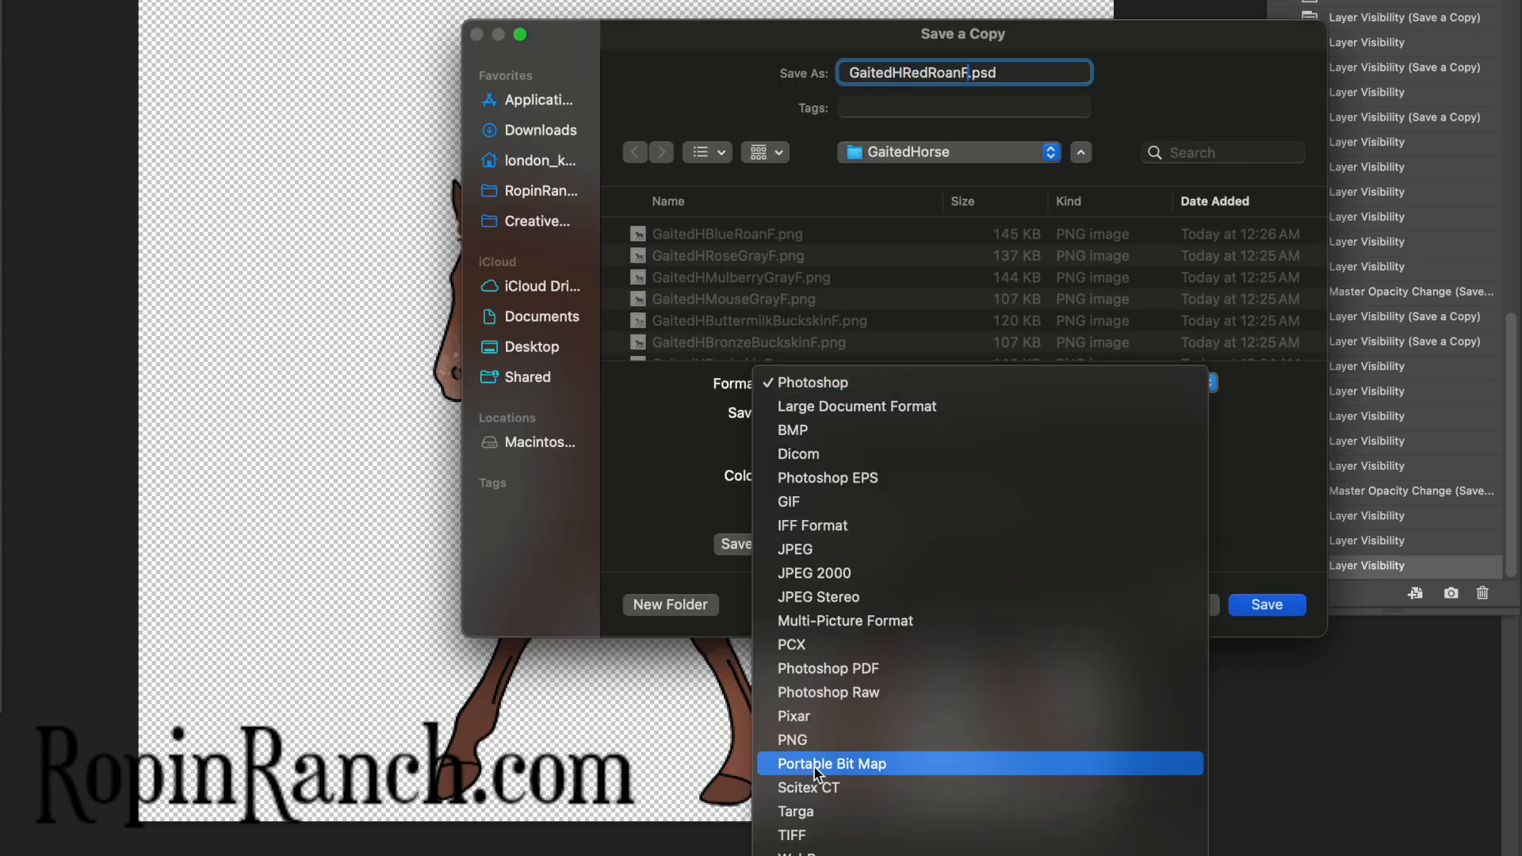
{"action": "left_click", "coordinate": [825, 739]}
{"action": "key", "text": "Return"}
{"action": "key", "text": "Return"}
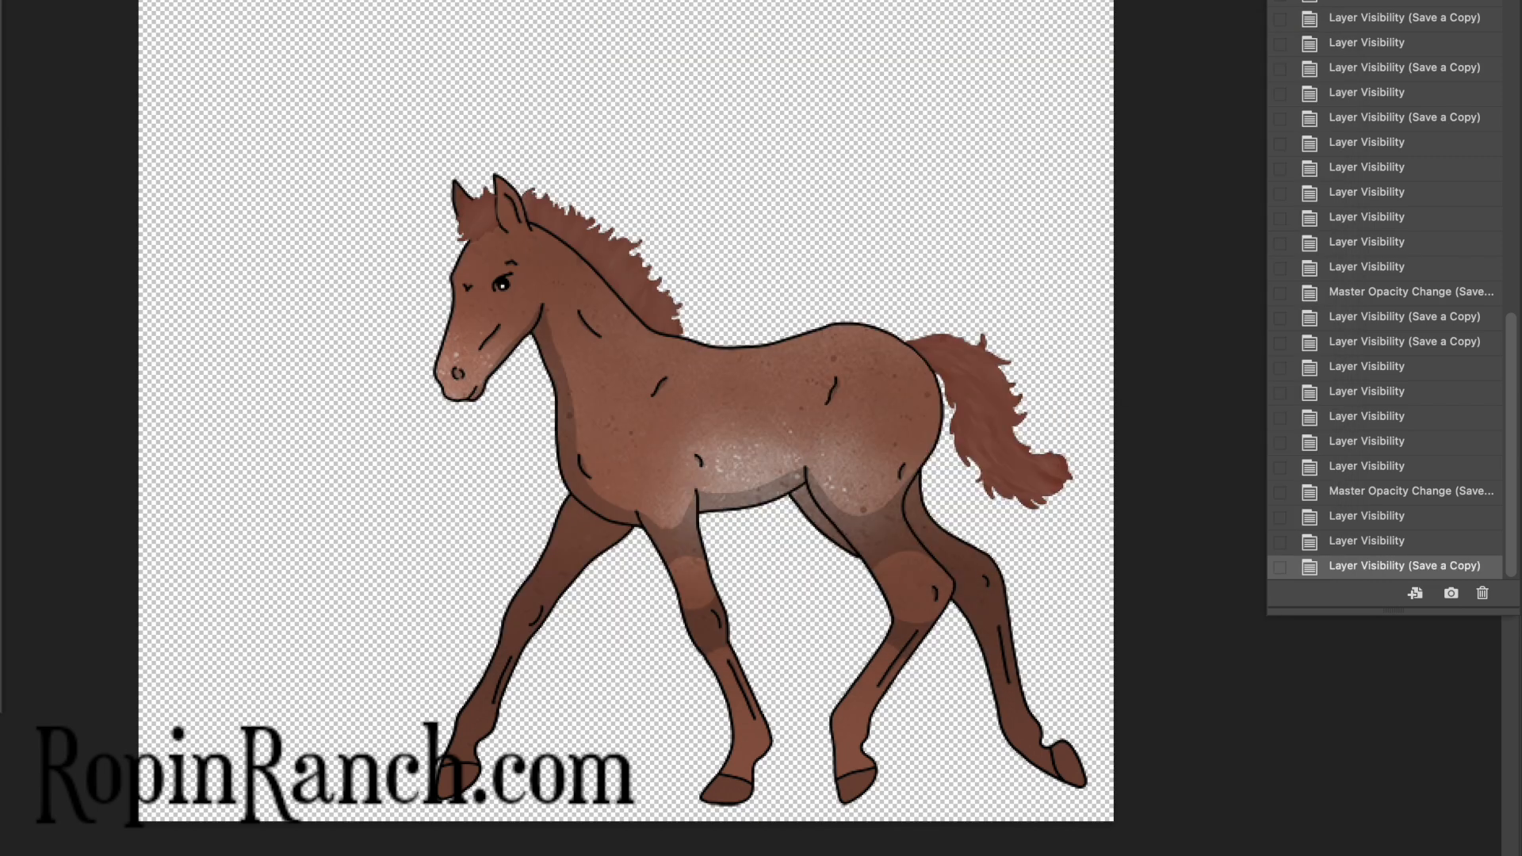
Switch the foal to the bay roan coat and save a PNG copy named GaitedHBayRoanF in the GaitedHorse folder
{"action": "key", "text": "super+comma"}
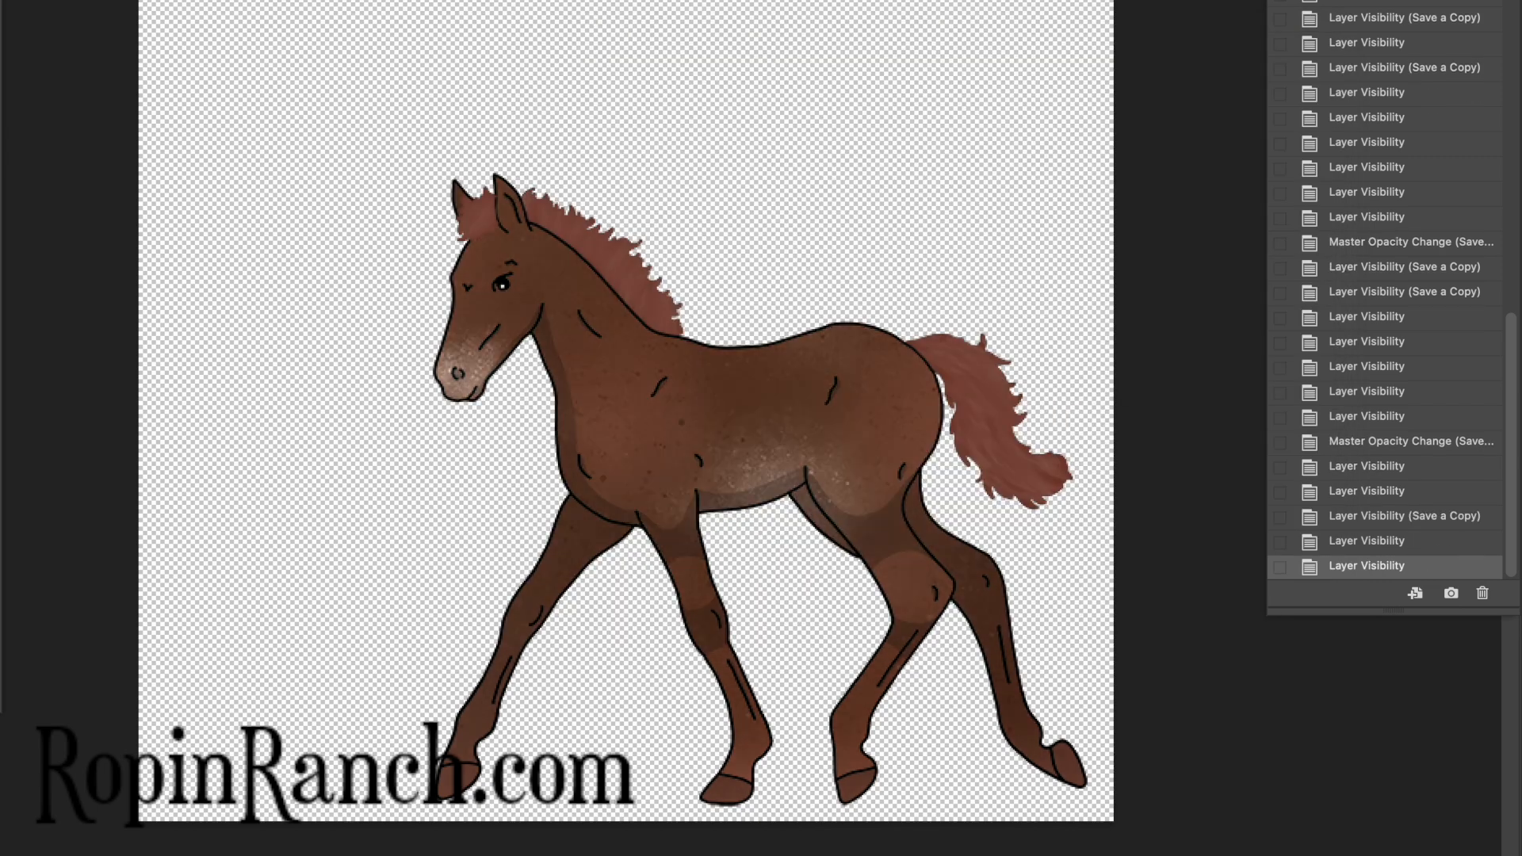
{"action": "key", "text": "super+comma"}
{"action": "key", "text": "super+alt+s"}
{"action": "type", "text": "BayRoanF"}
{"action": "left_click", "coordinate": [1015, 383]}
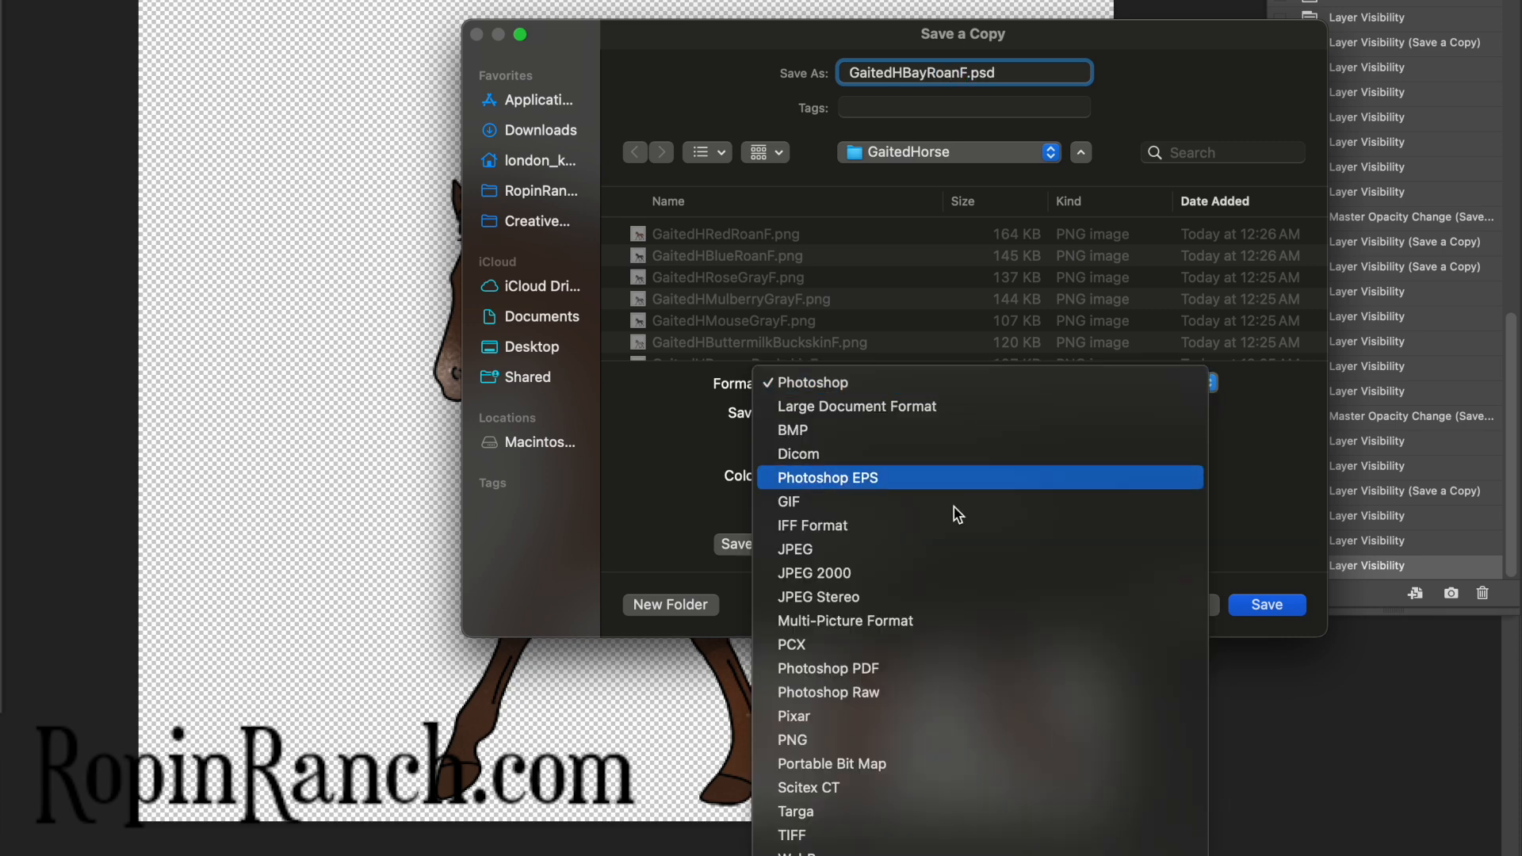
{"action": "left_click", "coordinate": [855, 740]}
{"action": "key", "text": "Return"}
{"action": "key", "text": "Return"}
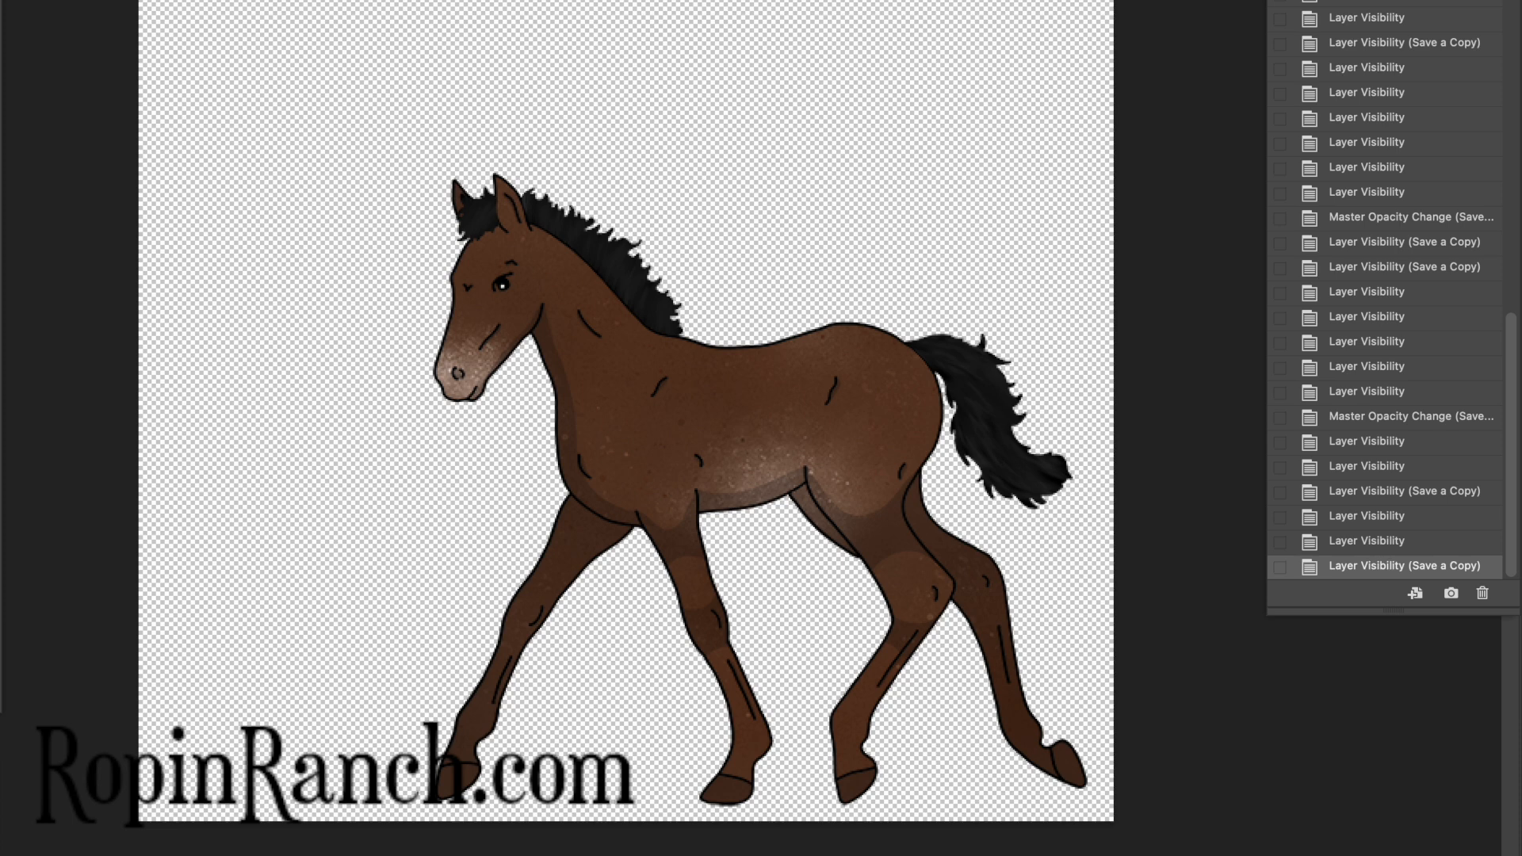
Hide the bay roan layers and switch the foal to the light brown coat with a dark brown mane and tail
{"action": "key", "text": "super+comma"}
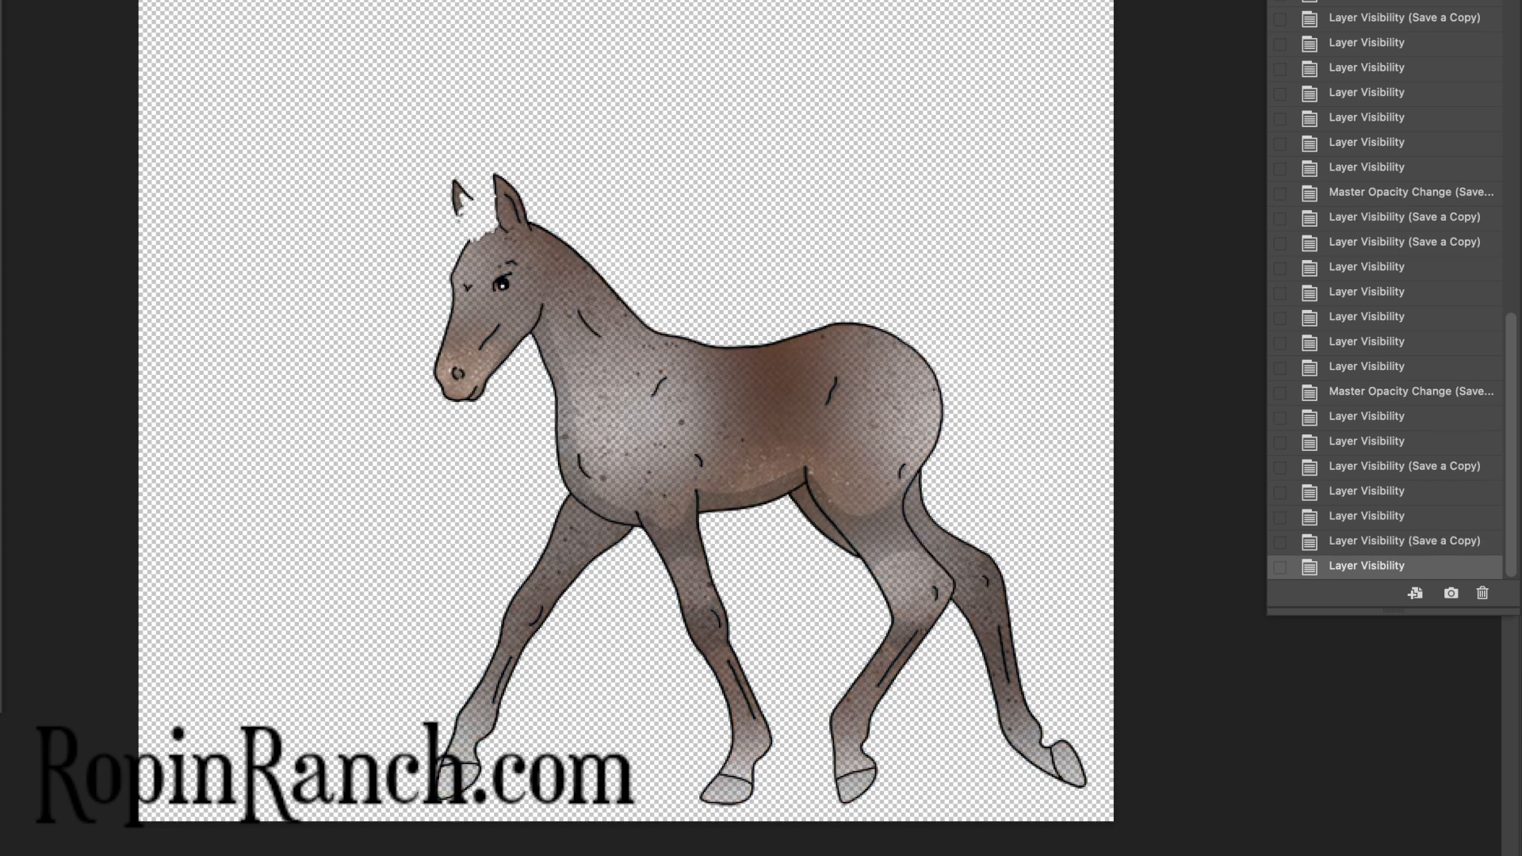
{"action": "key", "text": "super+comma"}
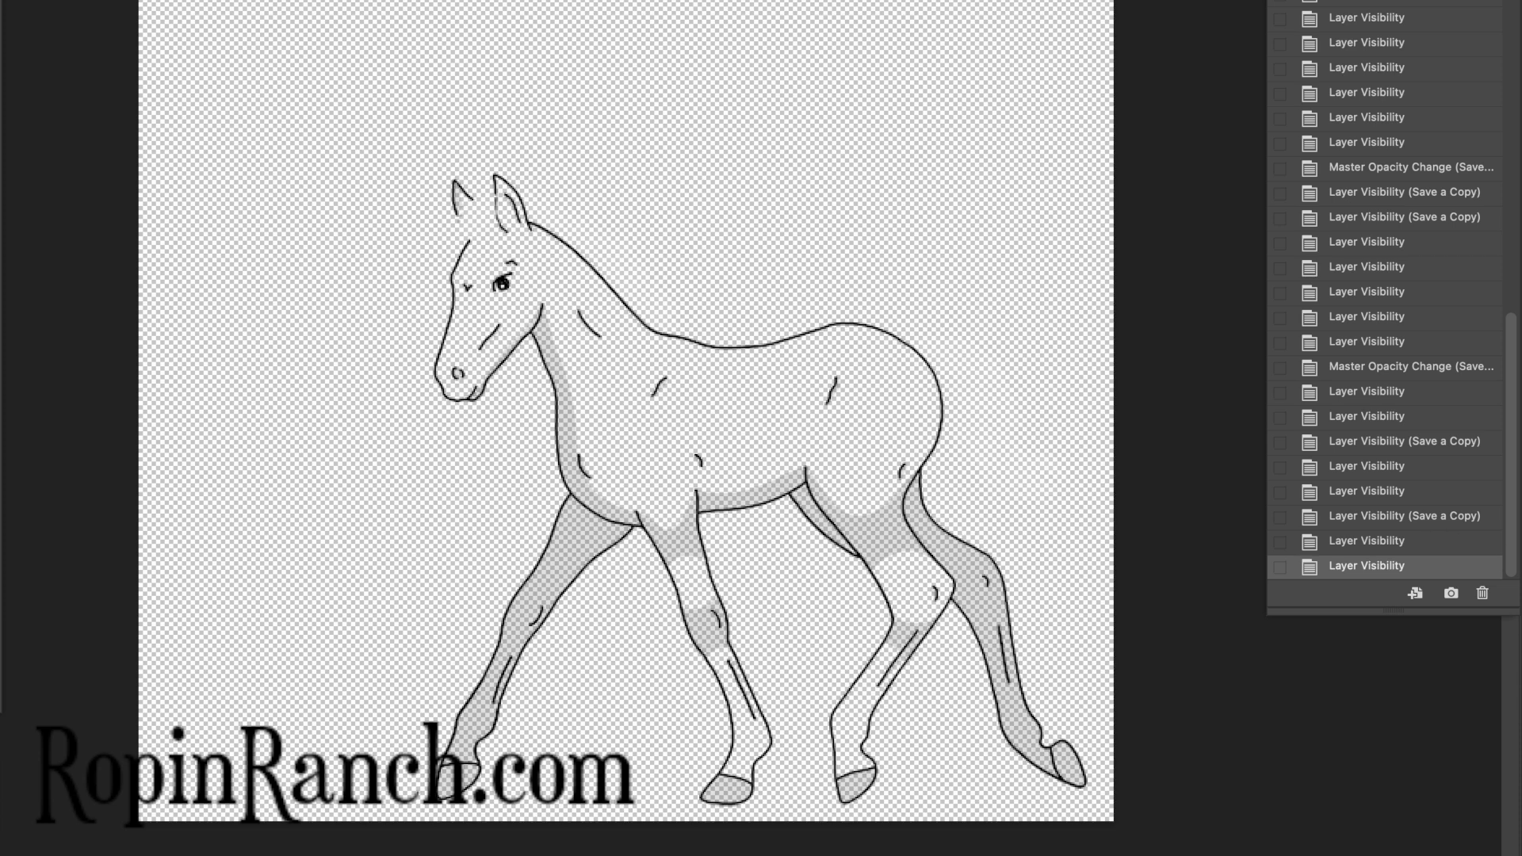
{"action": "key", "text": "super+comma"}
{"action": "key", "text": "super+comma"}
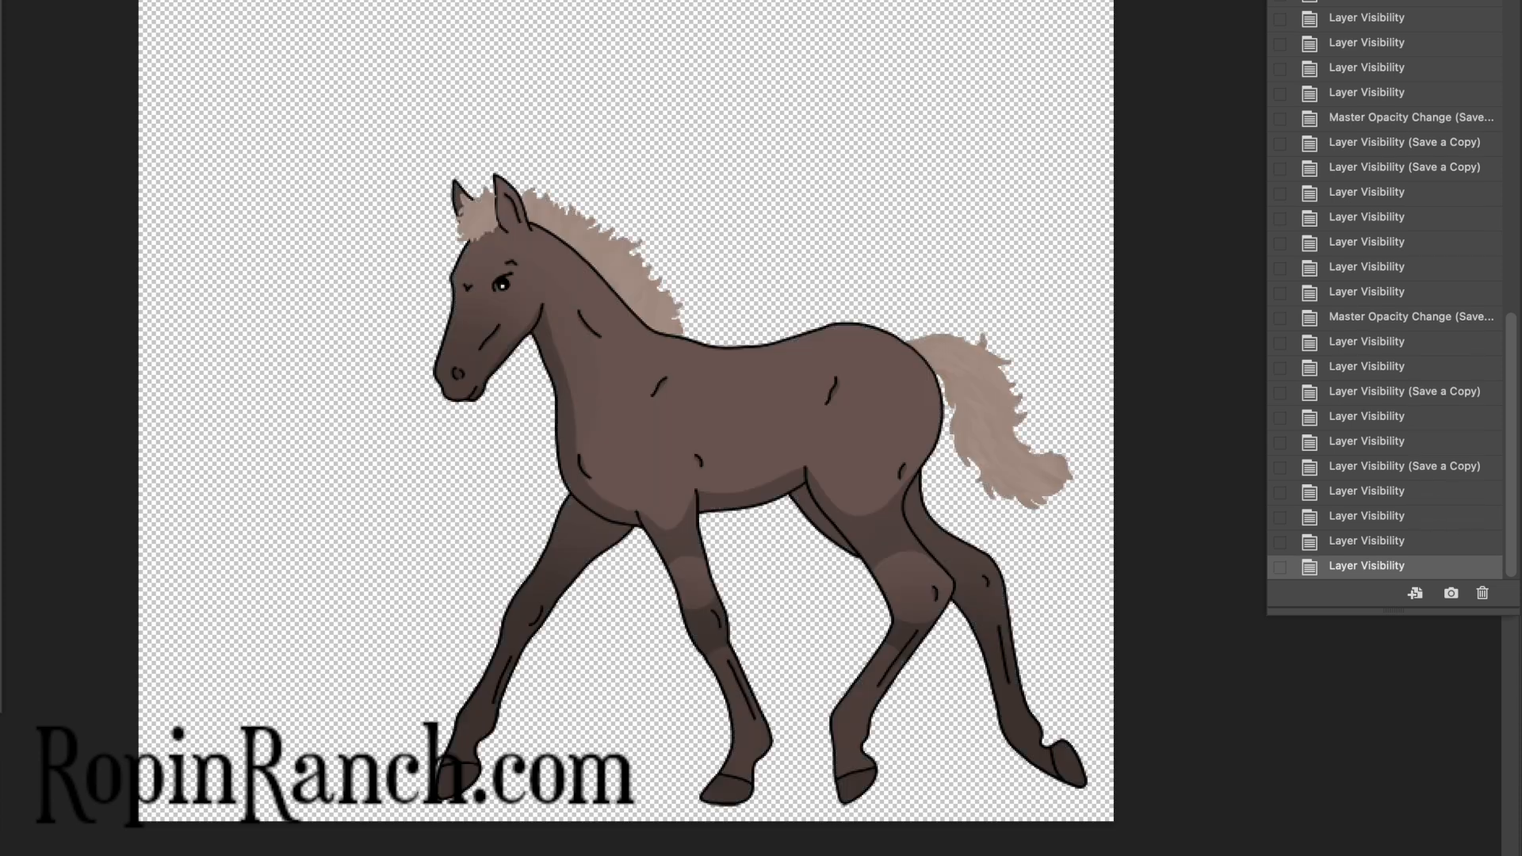
{"action": "key", "text": "super+comma"}
{"action": "key", "text": "super+comma"}
Revert the document to its original GaitedHorseF.psd history snapshot, showing the whole foal on the canvas
{"action": "scroll", "coordinate": [1313, 274], "scroll_direction": "up", "scroll_amount": 10}
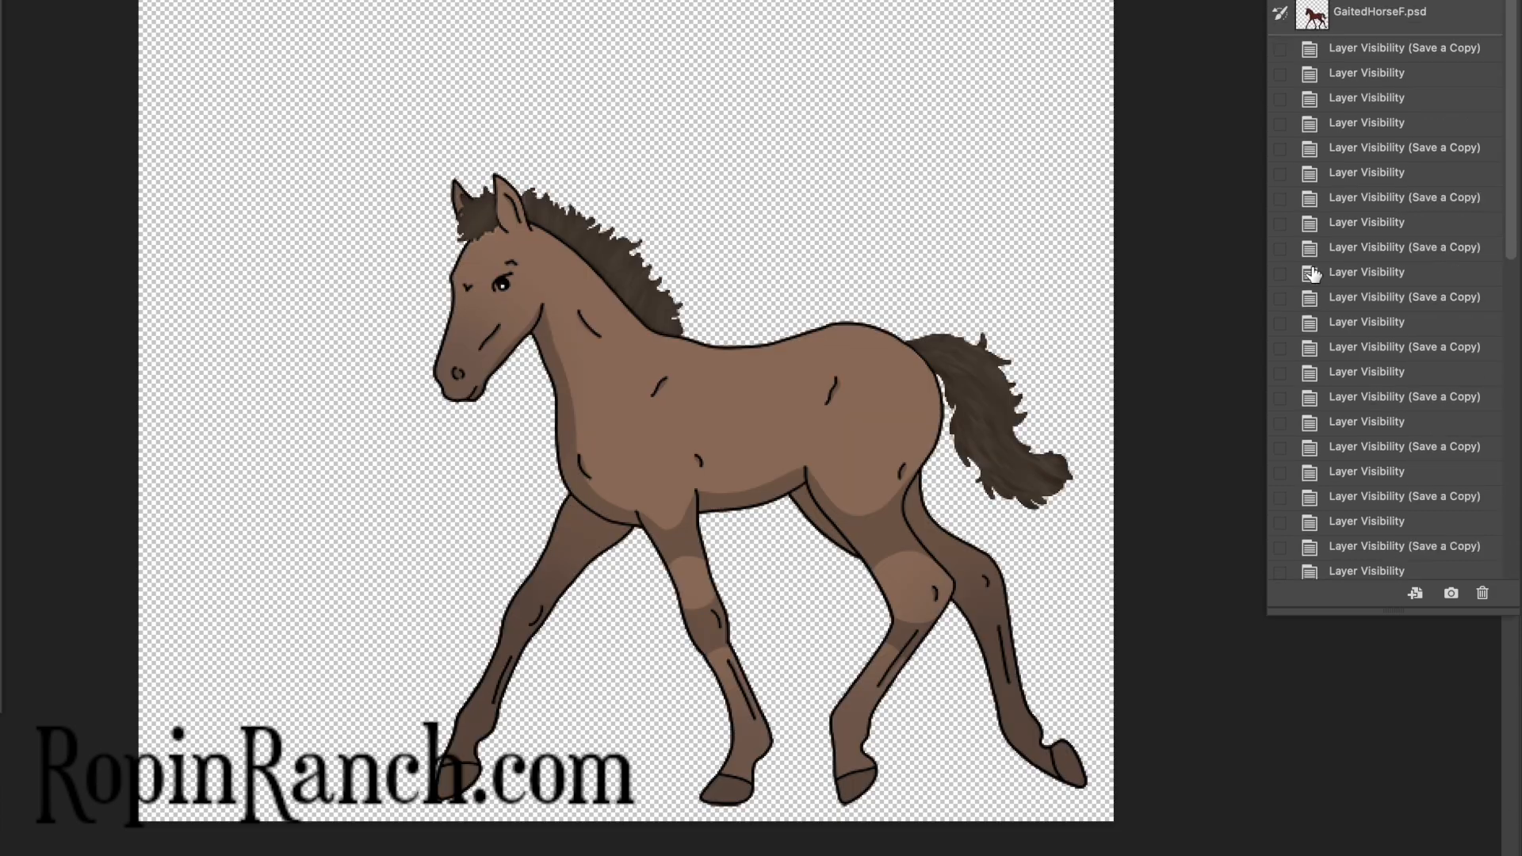
{"action": "left_click", "coordinate": [1386, 24]}
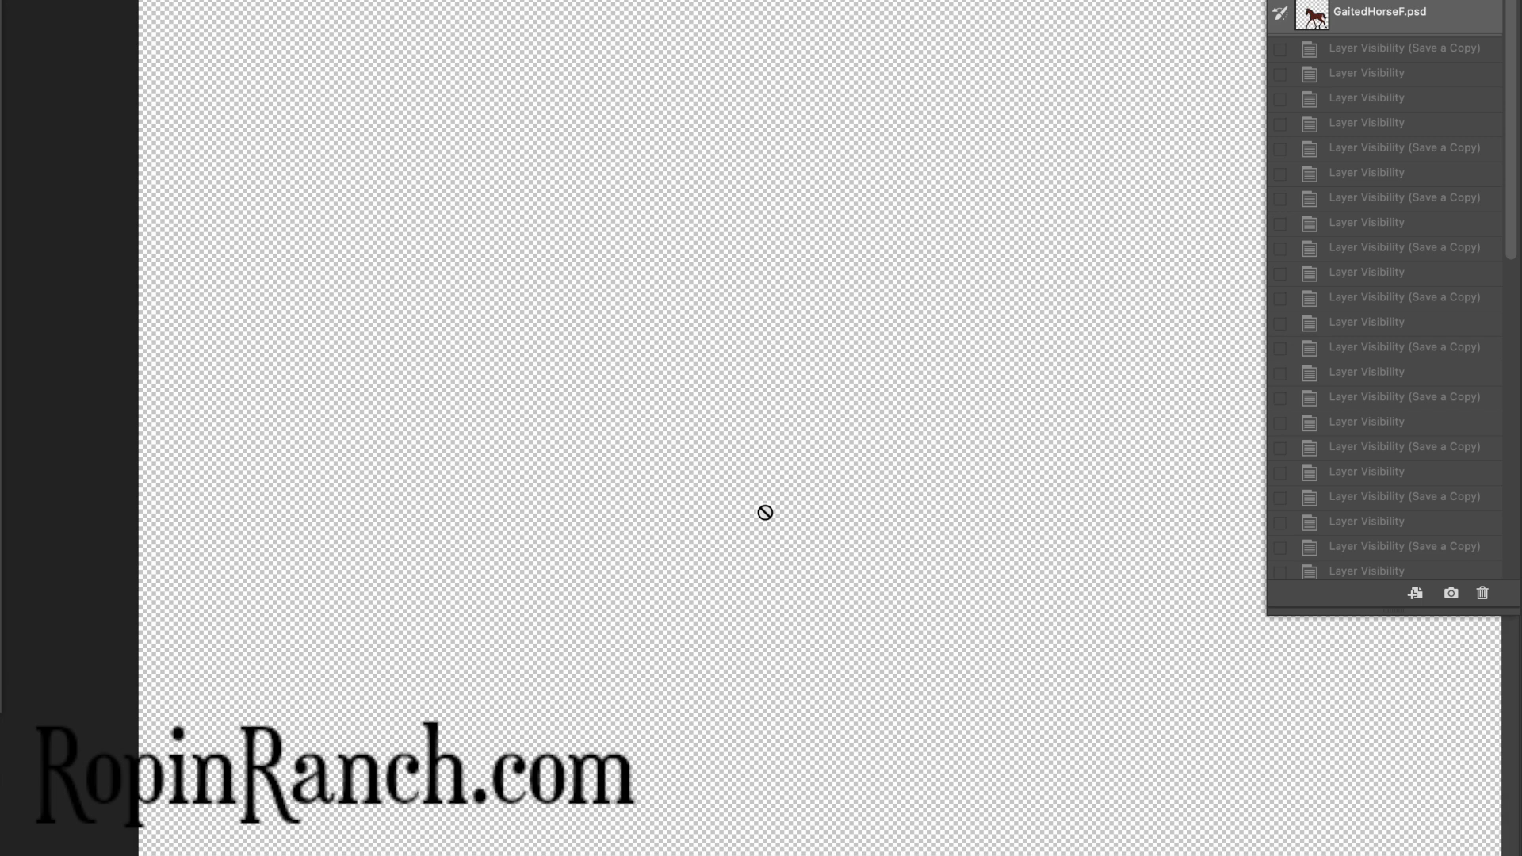
{"action": "scroll", "coordinate": [767, 508], "scroll_direction": "down", "scroll_amount": 5}
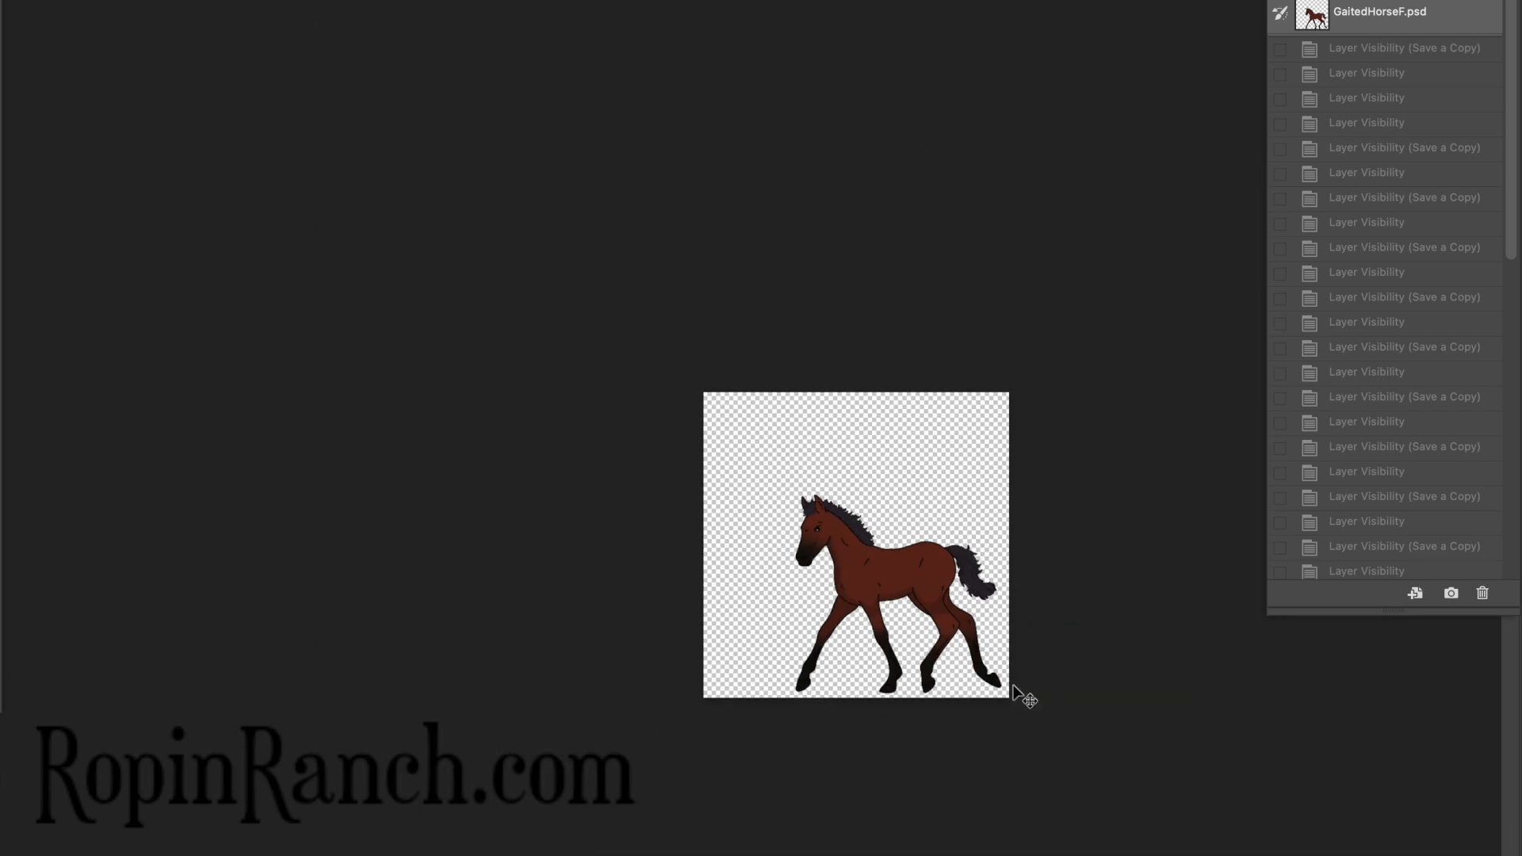
Save the reverted GaitedHorseF.psd foal document
{"action": "scroll", "coordinate": [898, 600], "scroll_direction": "up", "scroll_amount": 5}
{"action": "scroll", "coordinate": [899, 601], "scroll_direction": "down", "scroll_amount": 2}
{"action": "key", "text": "super+s"}
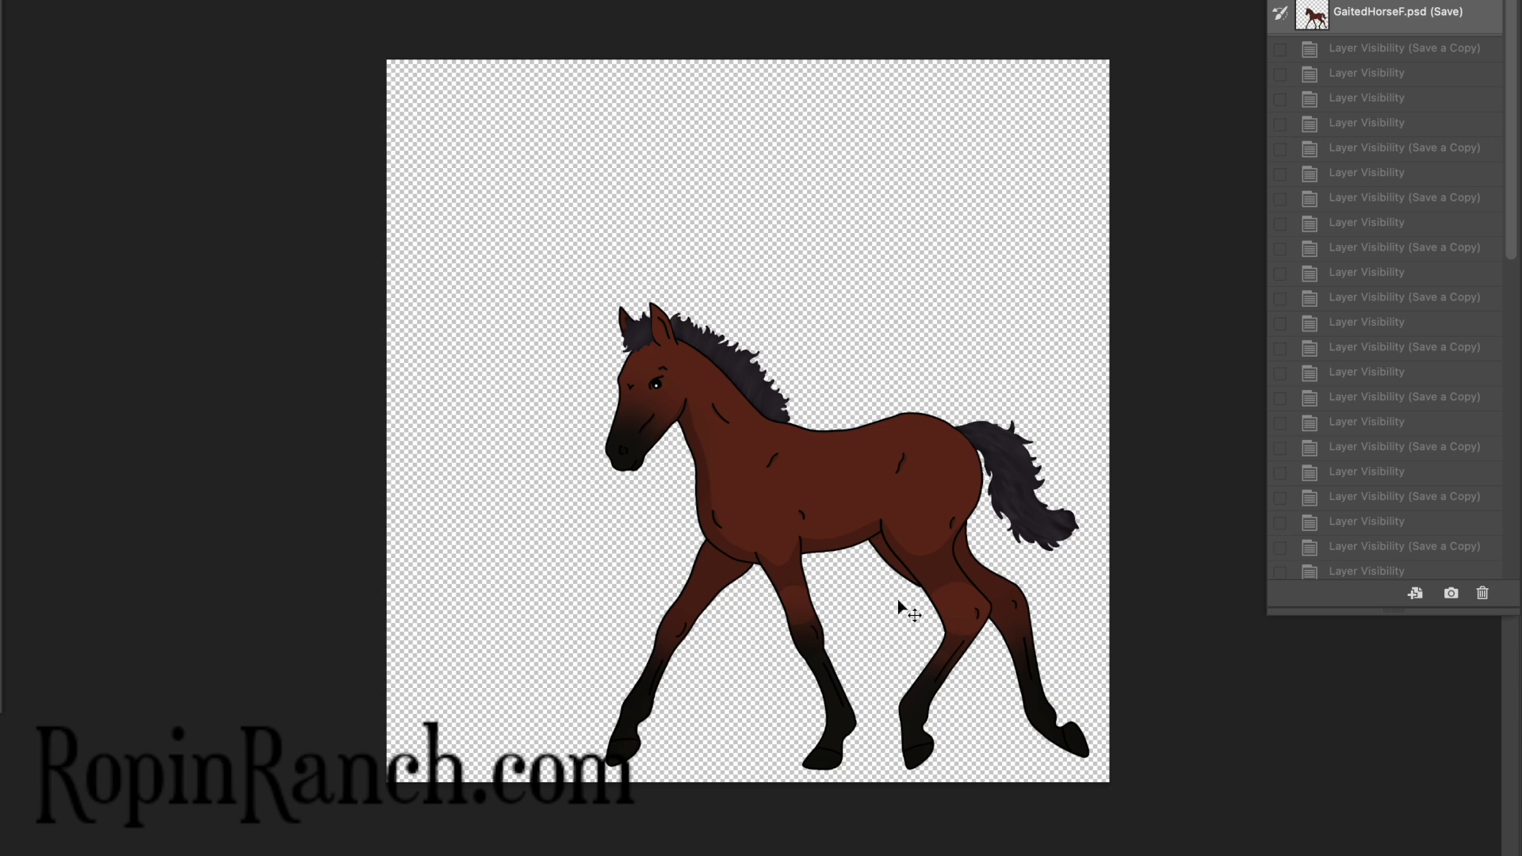
Switch to Finder, move all the foal coat PNGs into the Solid folder inside Foals, and return to the GaitedHorse folder
{"action": "key", "text": "super+Tab"}
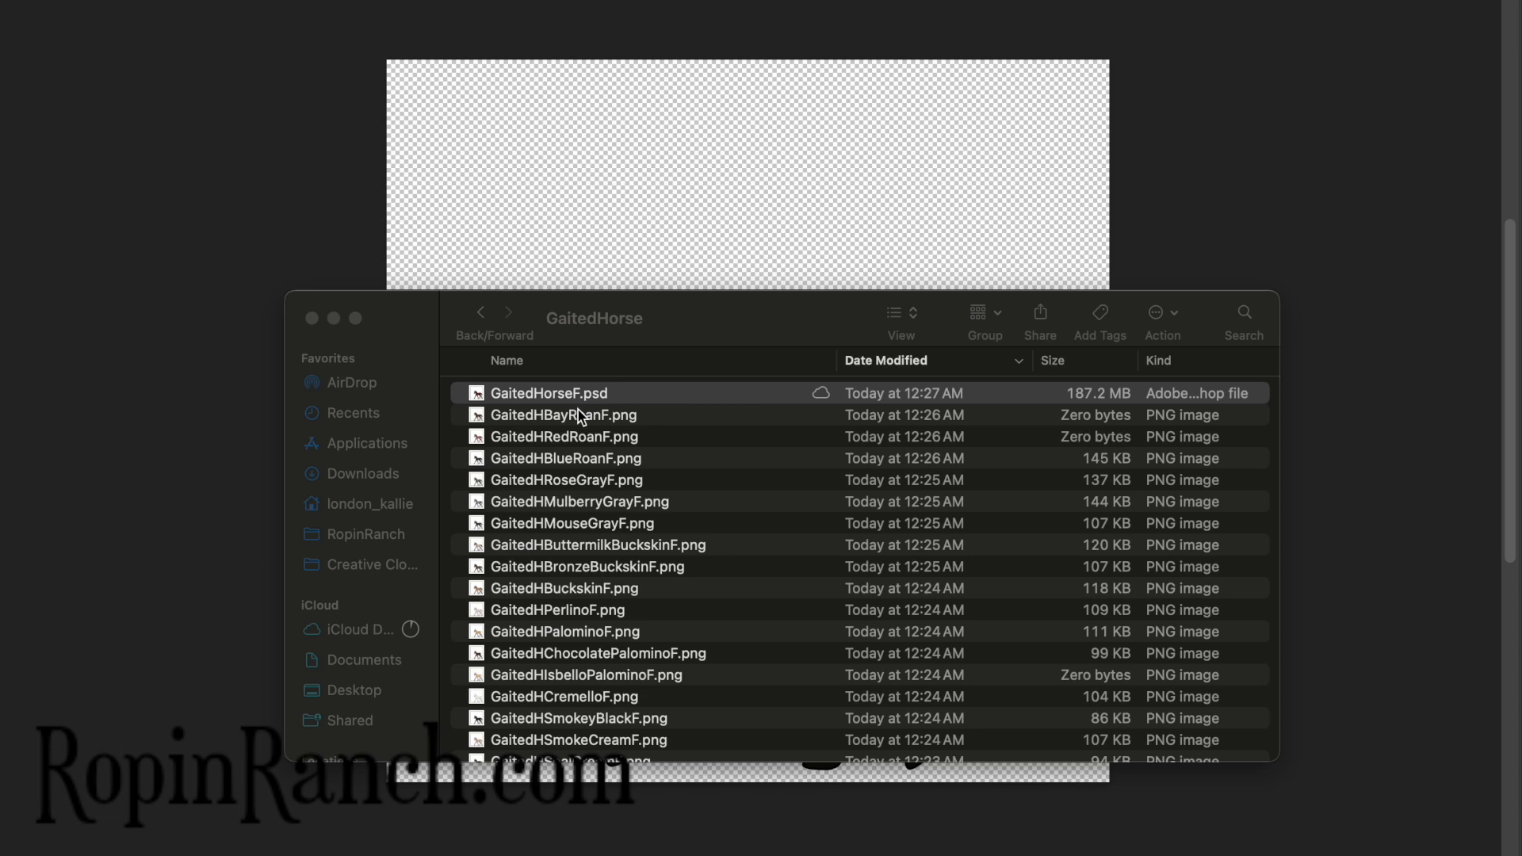
{"action": "left_click", "coordinate": [581, 415]}
{"action": "scroll", "coordinate": [584, 421], "scroll_direction": "down", "scroll_amount": 8}
{"action": "scroll", "coordinate": [585, 420], "scroll_direction": "down", "scroll_amount": 10}
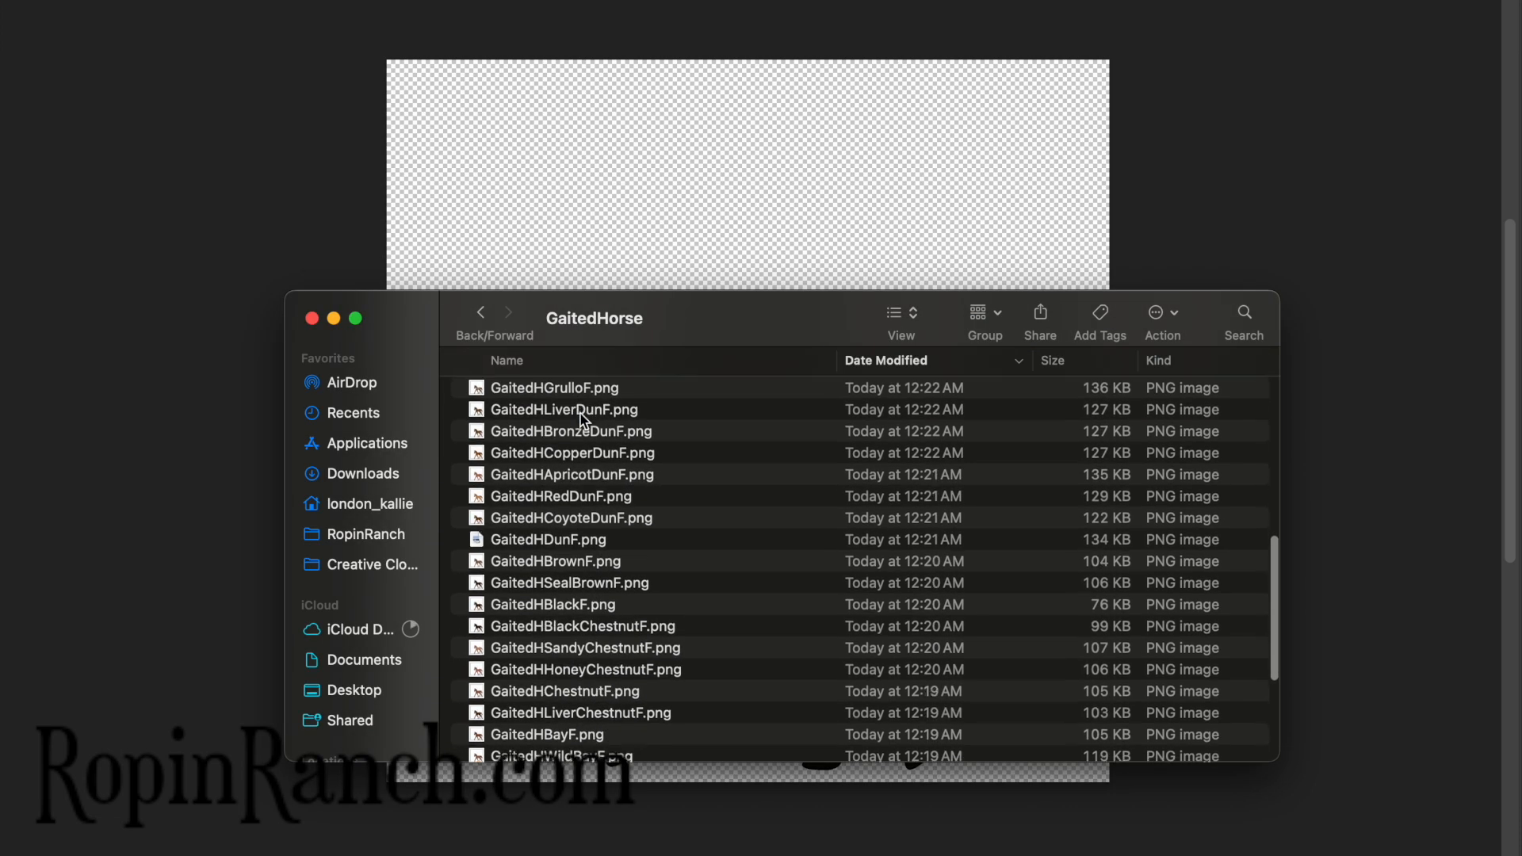
{"action": "left_click", "coordinate": [590, 632], "text": "shift"}
{"action": "mouse_move", "coordinate": [612, 635]}
{"action": "left_mouse_down"}
{"action": "mouse_move", "coordinate": [514, 718]}
{"action": "mouse_move", "coordinate": [507, 436]}
{"action": "mouse_move", "coordinate": [522, 441]}
{"action": "left_mouse_up"}
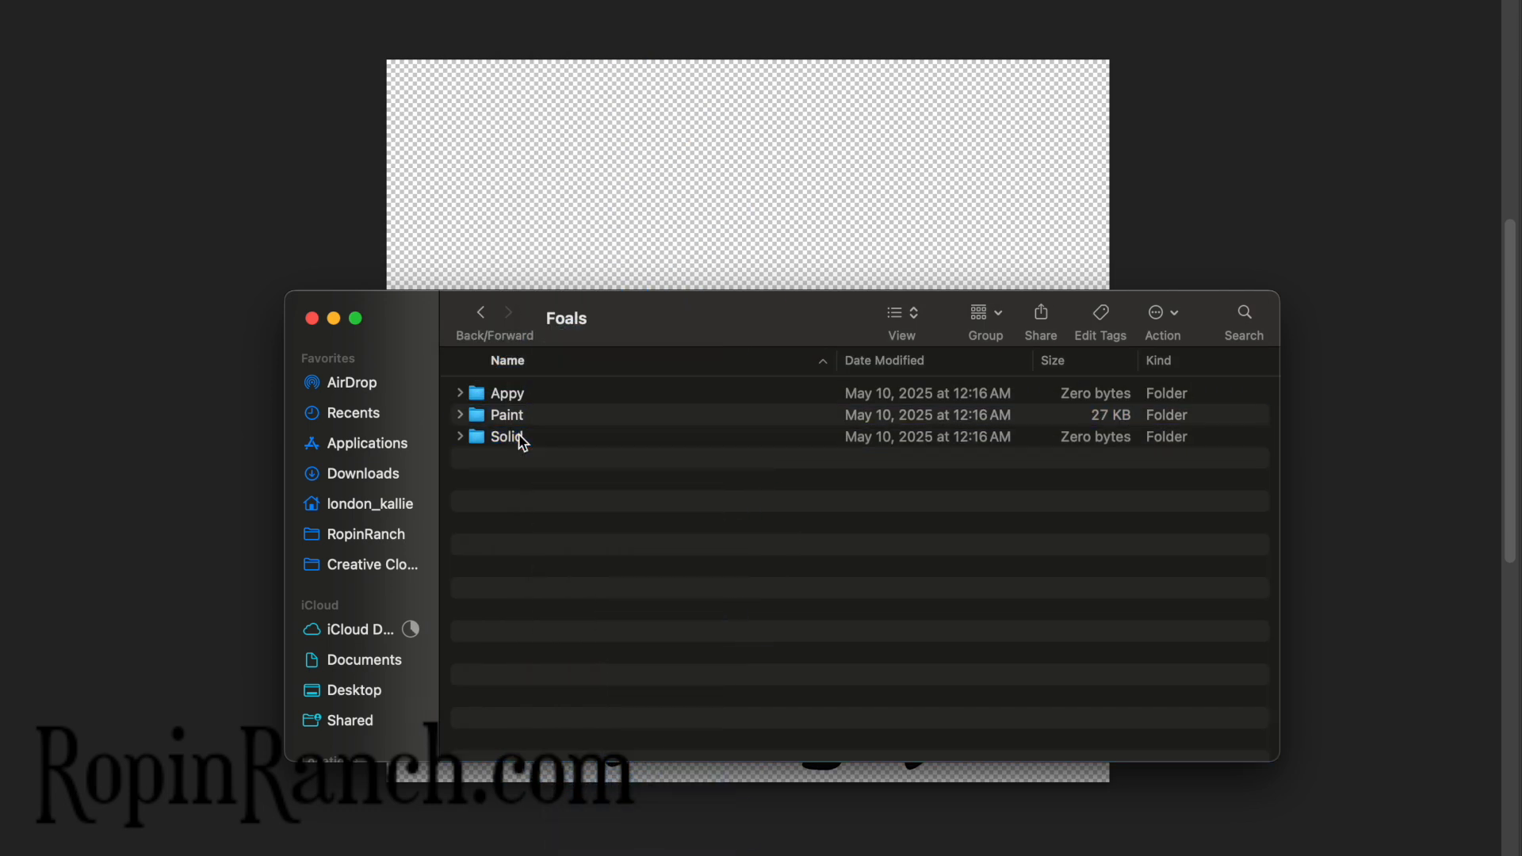
{"action": "left_click", "coordinate": [481, 314]}
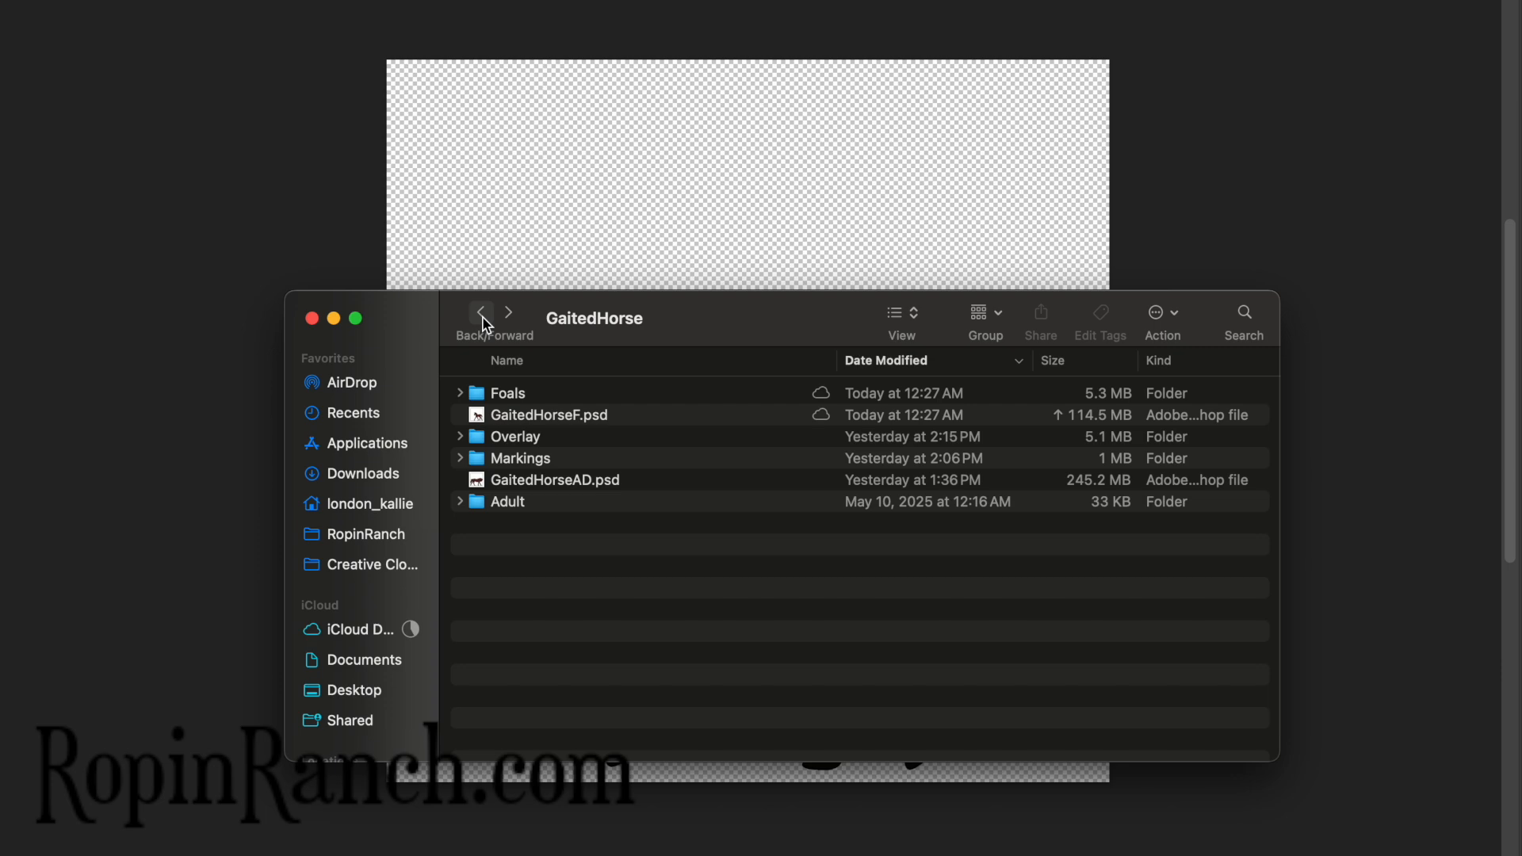
Open the adult horse file GaitedHorseAD.psd from the GaitedHorse folder in Photoshop
{"action": "left_click", "coordinate": [663, 78]}
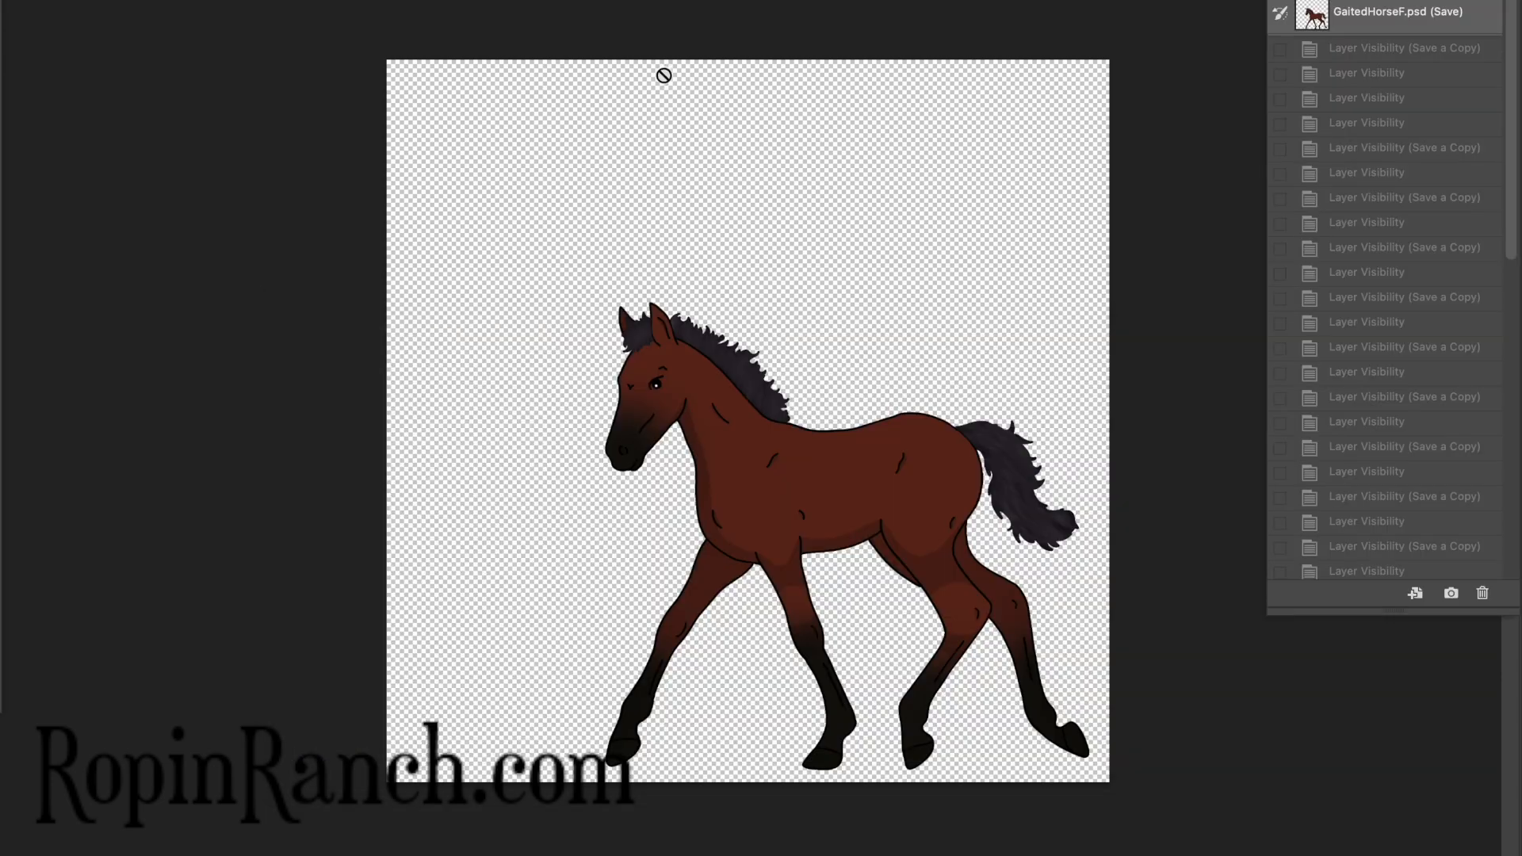
{"action": "key", "text": "super+Tab"}
{"action": "double_click", "coordinate": [537, 481]}
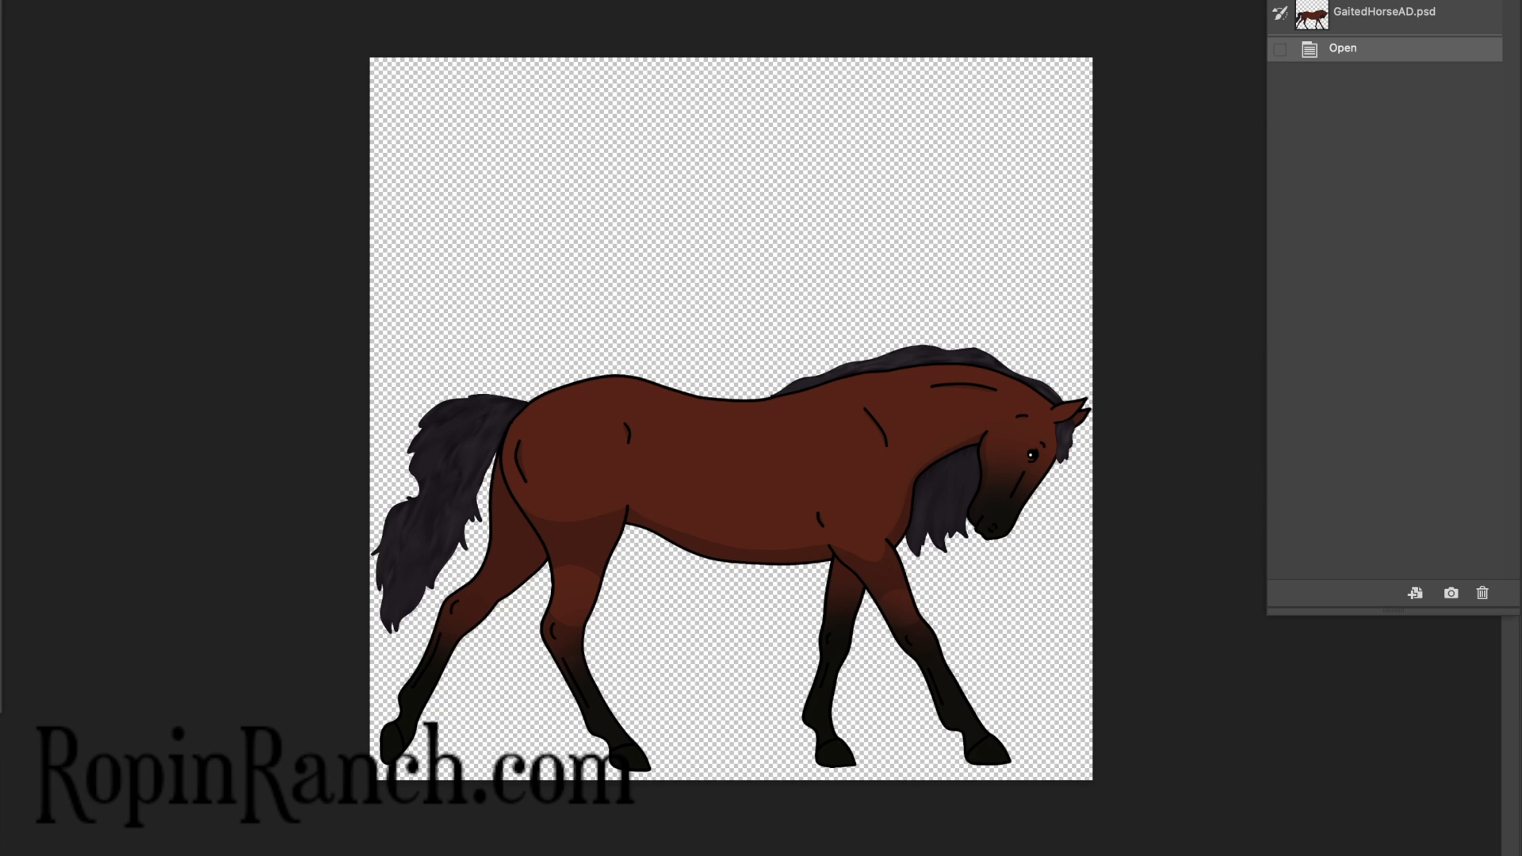
Preview the adult and foal face and leg marking PNGs in the Markings folder, and return to the GaitedHorse folder
{"action": "key", "text": "super+Tab"}
{"action": "left_click", "coordinate": [531, 459]}
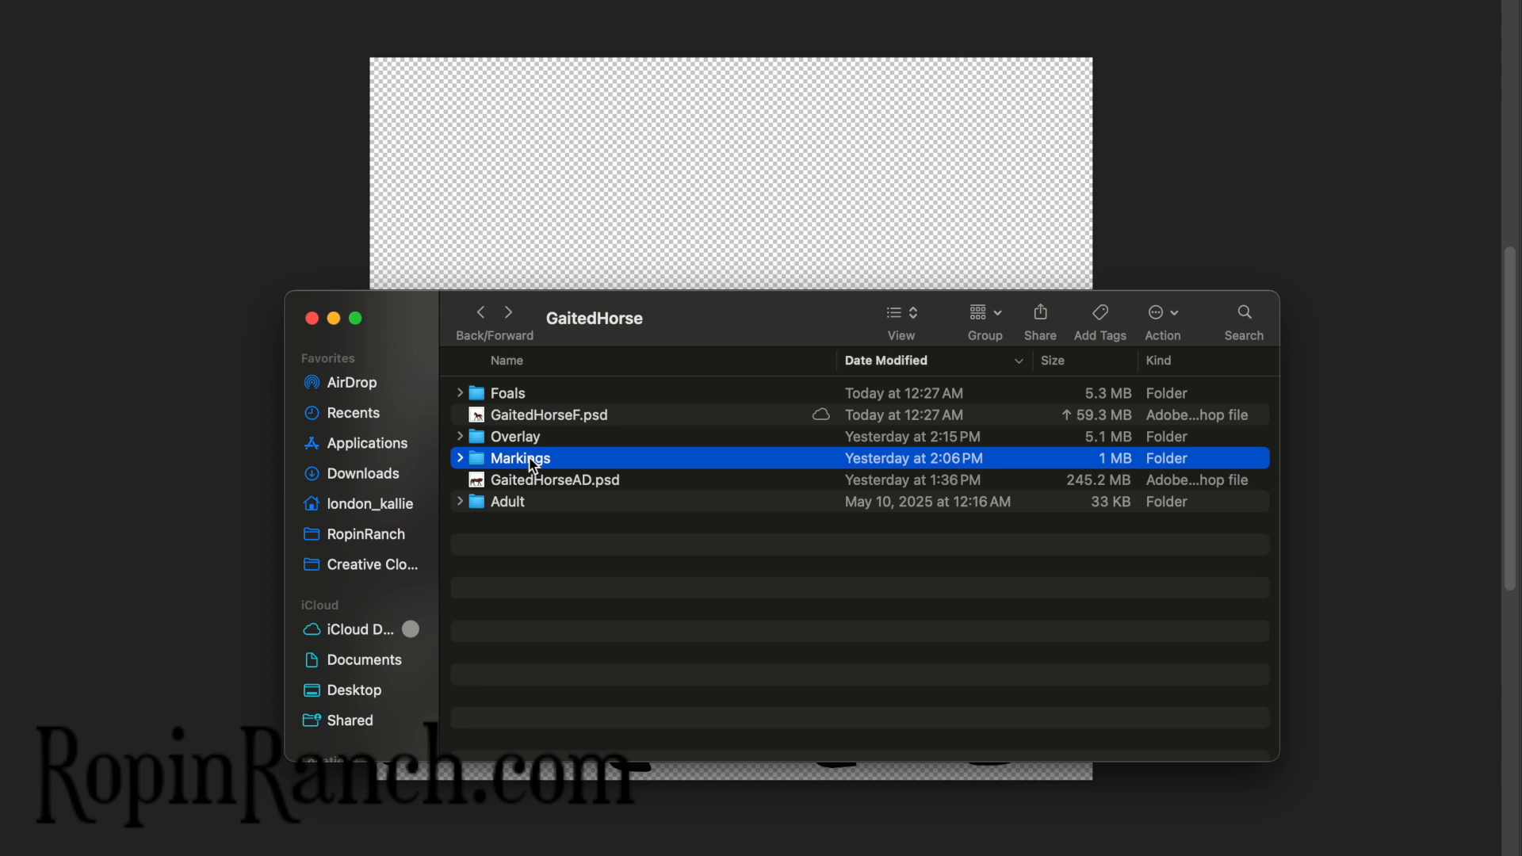
{"action": "double_click", "coordinate": [531, 459]}
{"action": "left_click", "coordinate": [521, 398]}
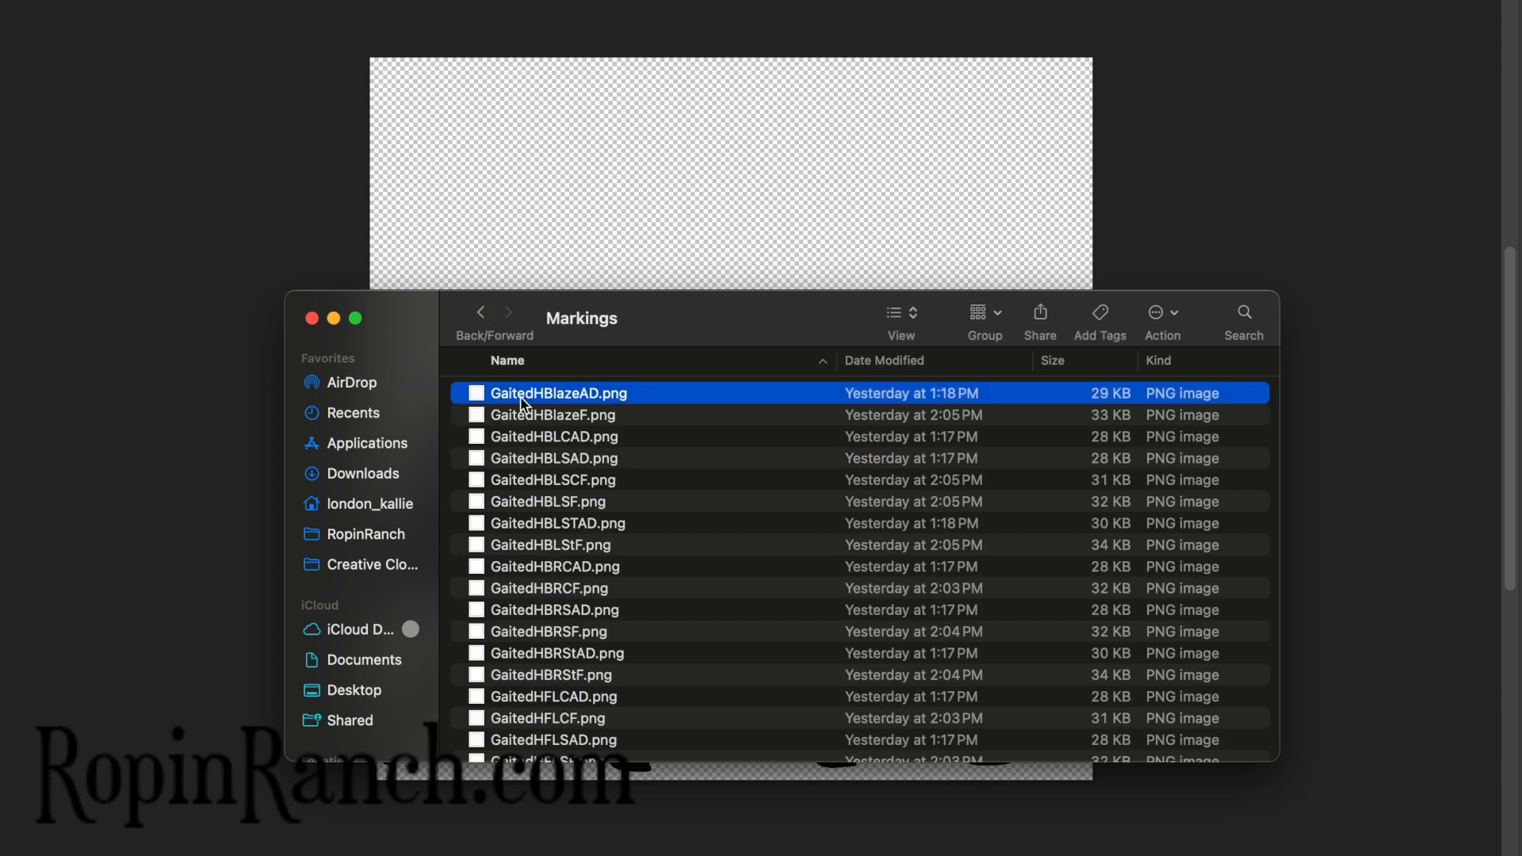
{"action": "key", "text": "space"}
{"action": "key", "text": "Down"}
{"action": "key", "text": "Down"}
{"action": "key", "text": "Down"}
{"action": "key", "text": "Down"}
{"action": "key", "text": "Down"}
{"action": "key", "text": "Down"}
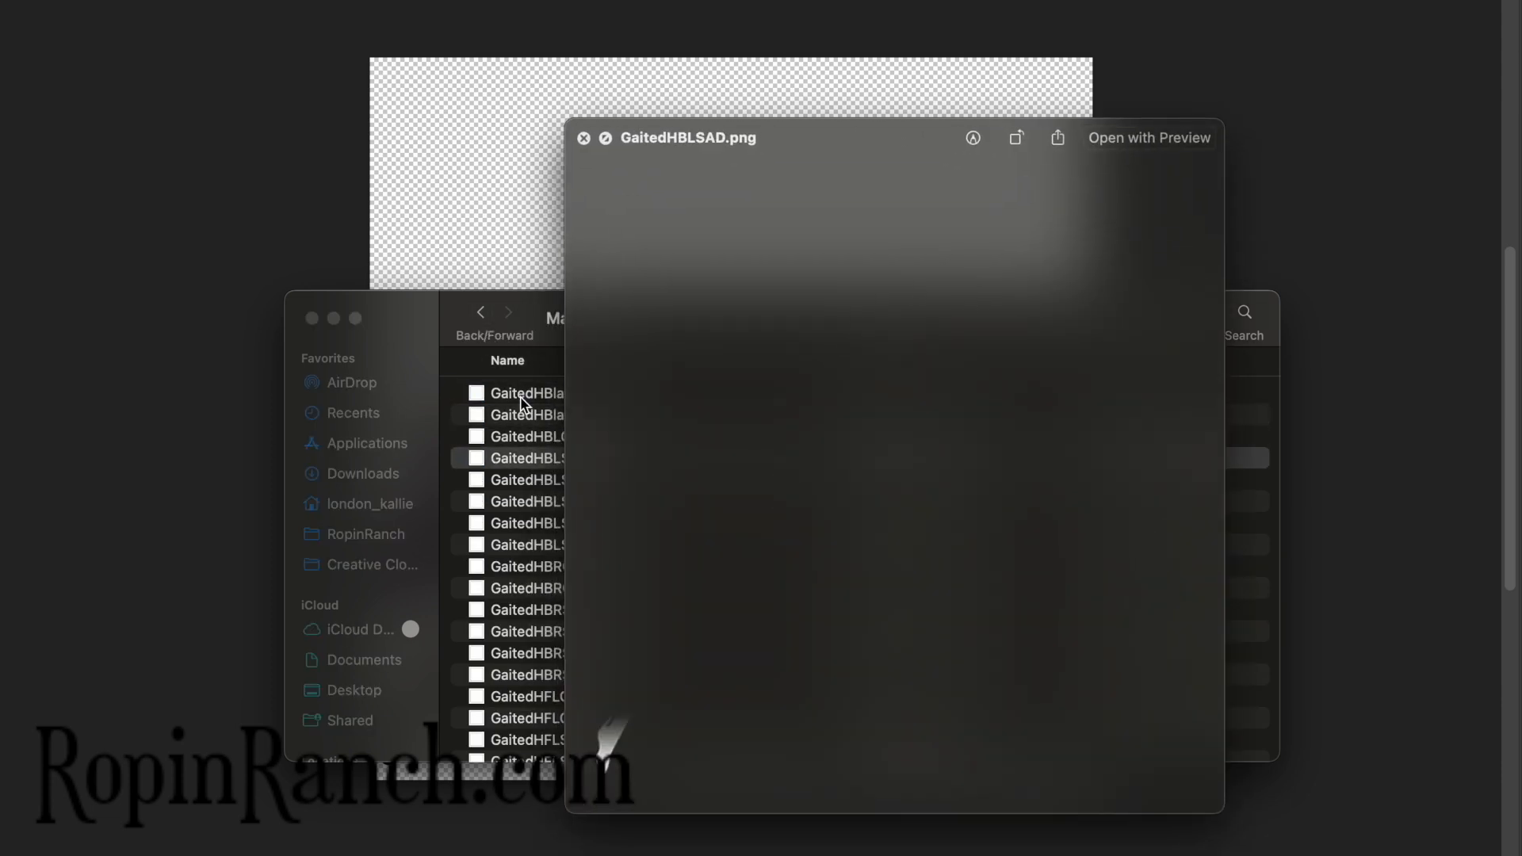
{"action": "key", "text": "Down"}
{"action": "key", "text": "Down"}
{"action": "key", "text": "Down"}
{"action": "key", "text": "Down"}
{"action": "key", "text": "Down"}
{"action": "key", "text": "Down"}
{"action": "key", "text": "Down"}
{"action": "key", "text": "Down"}
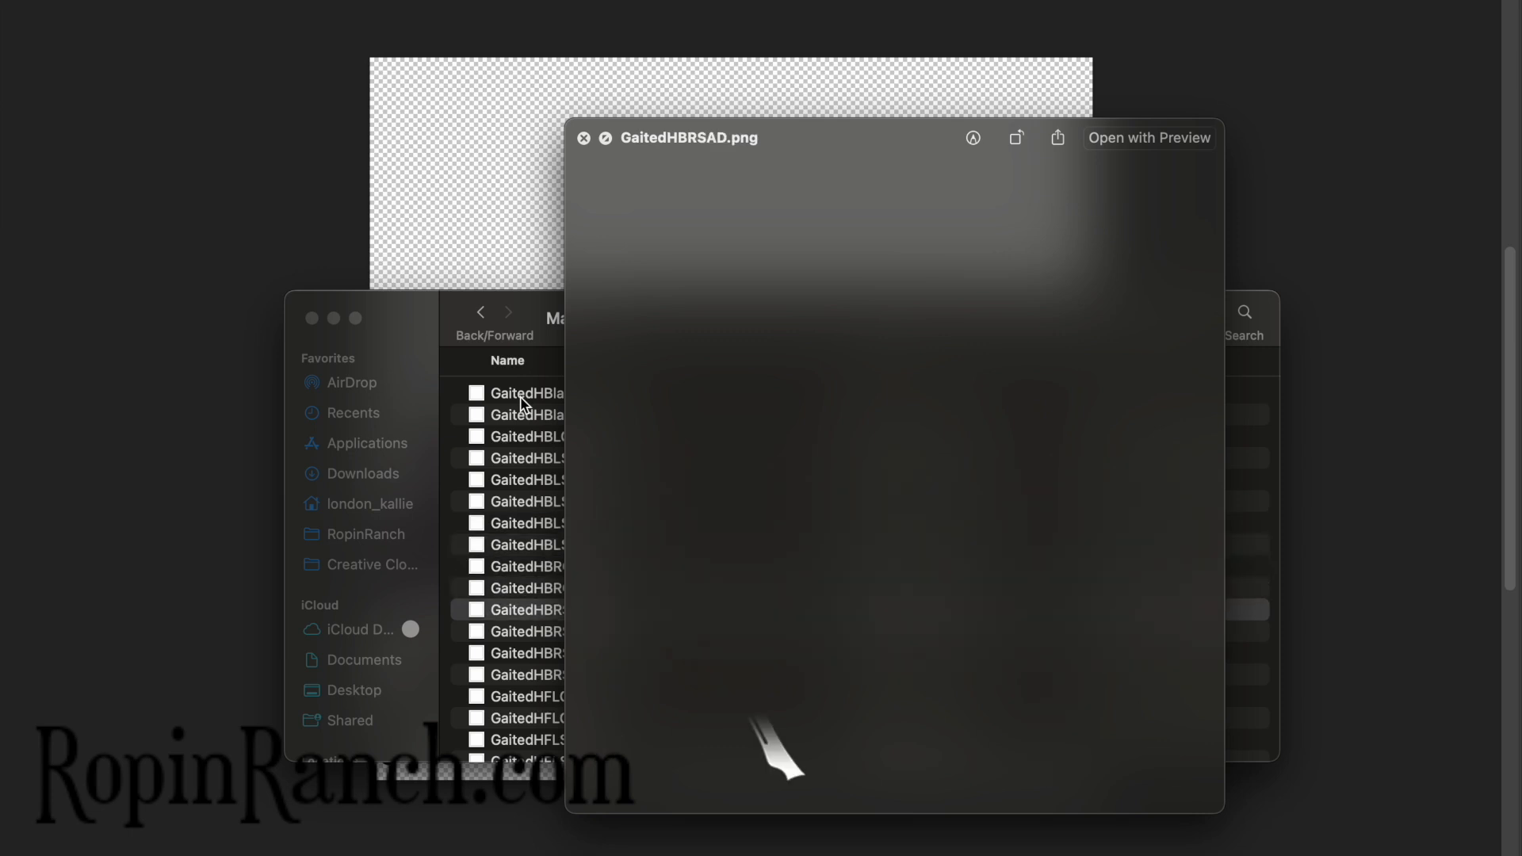
{"action": "key", "text": "Down"}
{"action": "key", "text": "Down"}
{"action": "key", "text": "Down"}
{"action": "key", "text": "Down"}
{"action": "key", "text": "Down"}
{"action": "key", "text": "Down"}
{"action": "key", "text": "Down"}
{"action": "key", "text": "Down"}
{"action": "key", "text": "Down"}
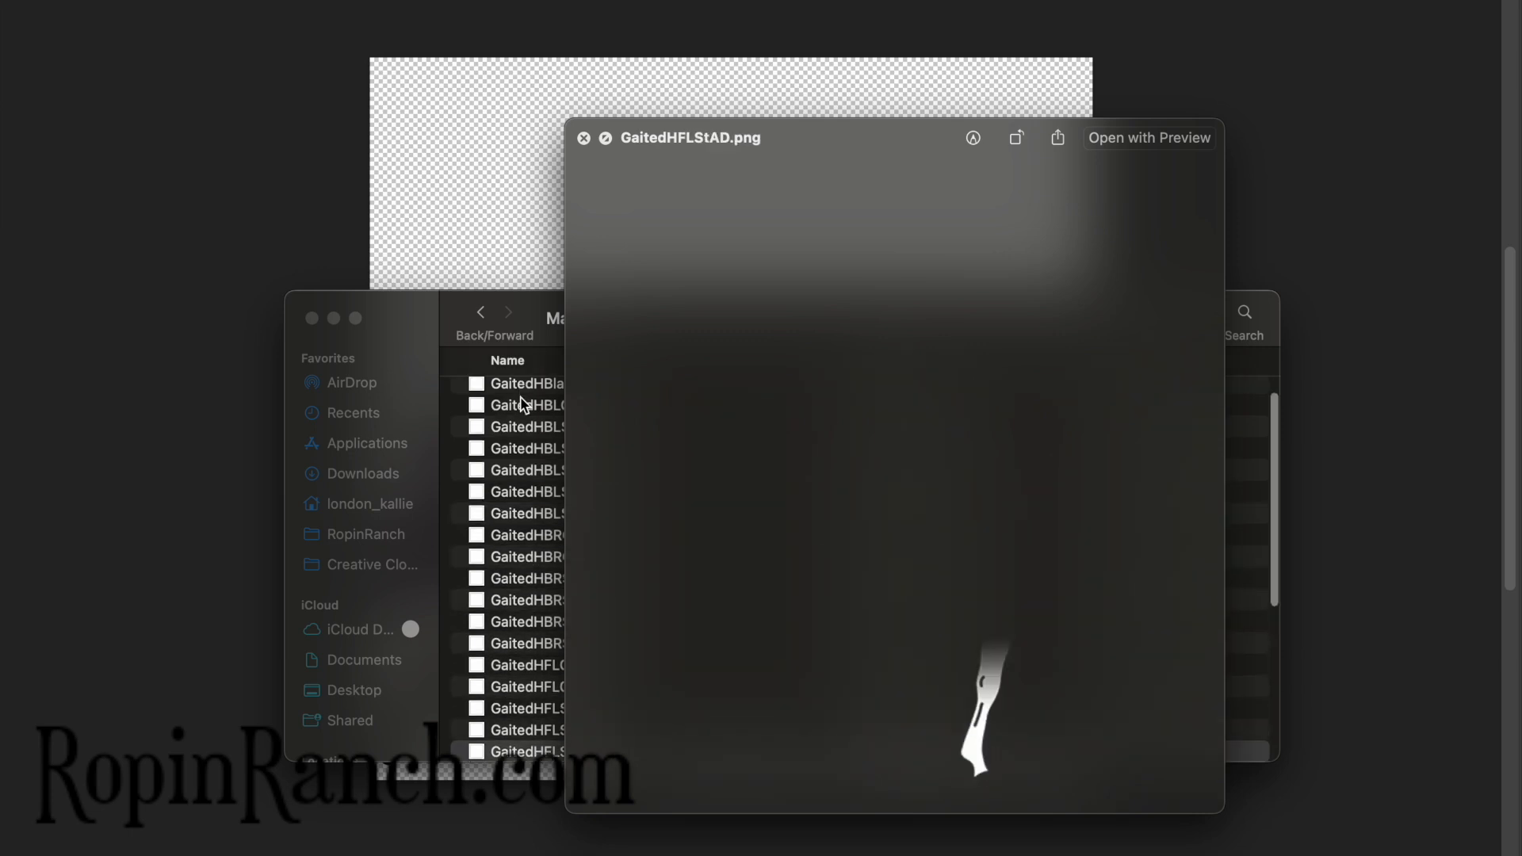
{"action": "key", "text": "Down"}
{"action": "key", "text": "Down"}
{"action": "key", "text": "Down"}
{"action": "key", "text": "Down"}
{"action": "key", "text": "Down"}
{"action": "key", "text": "Down"}
{"action": "key", "text": "Down"}
{"action": "key", "text": "Down"}
{"action": "key", "text": "Down"}
{"action": "key", "text": "Down"}
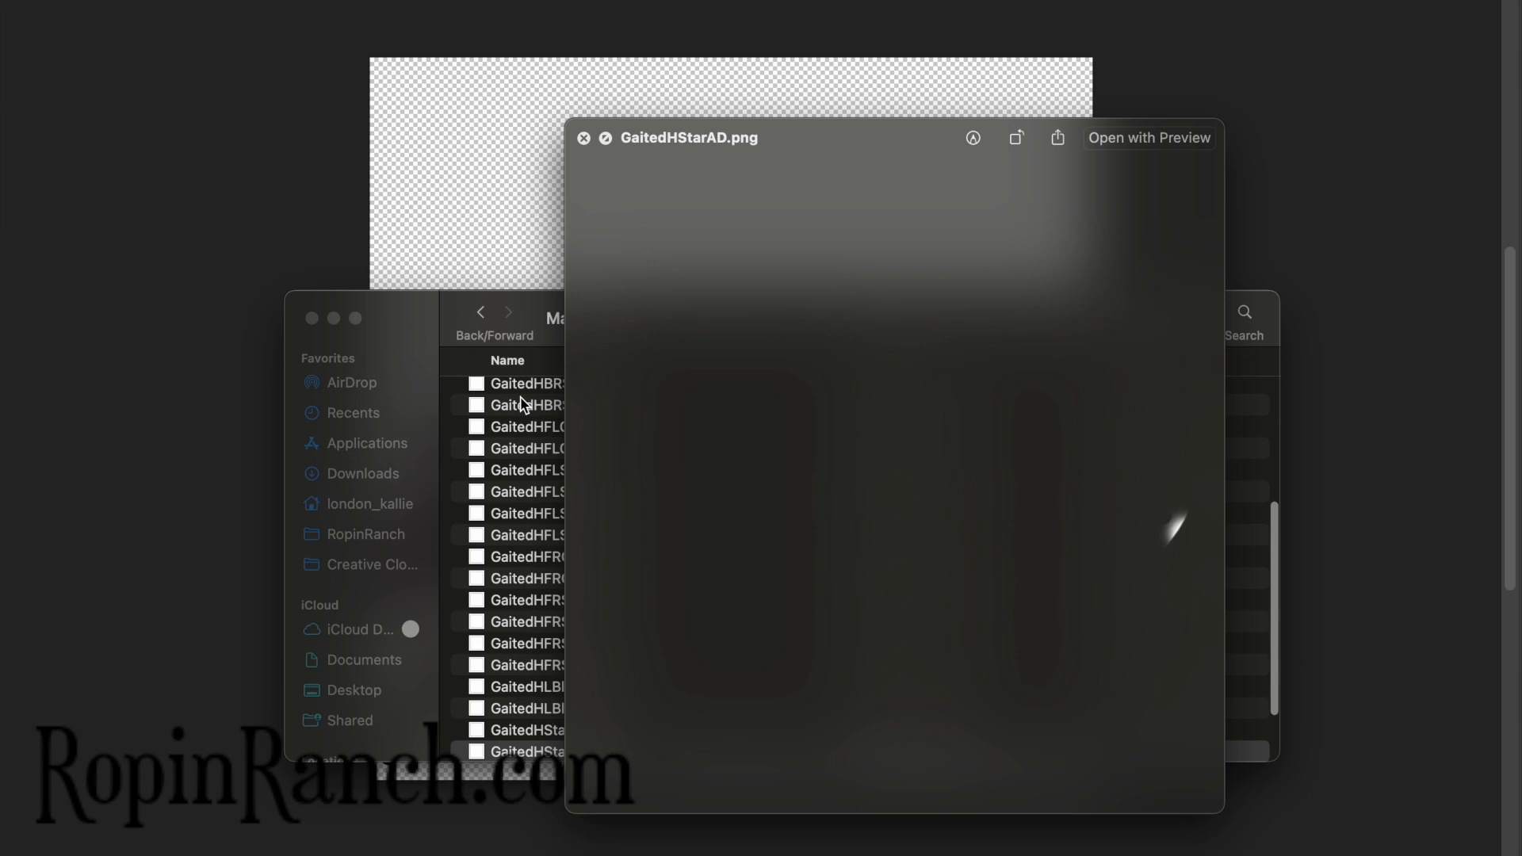
{"action": "key", "text": "space"}
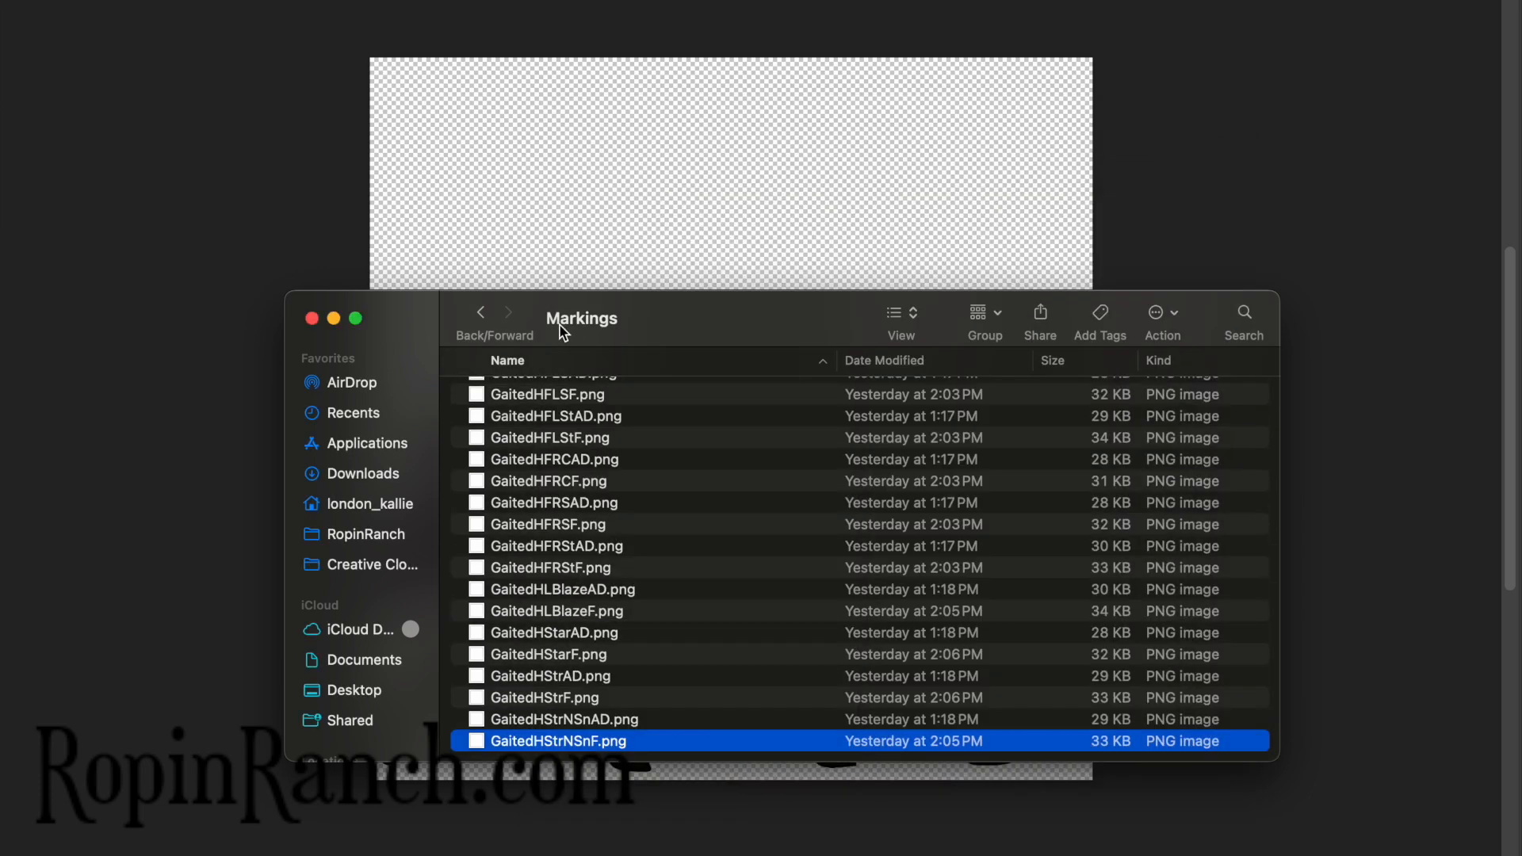
{"action": "left_click", "coordinate": [480, 312]}
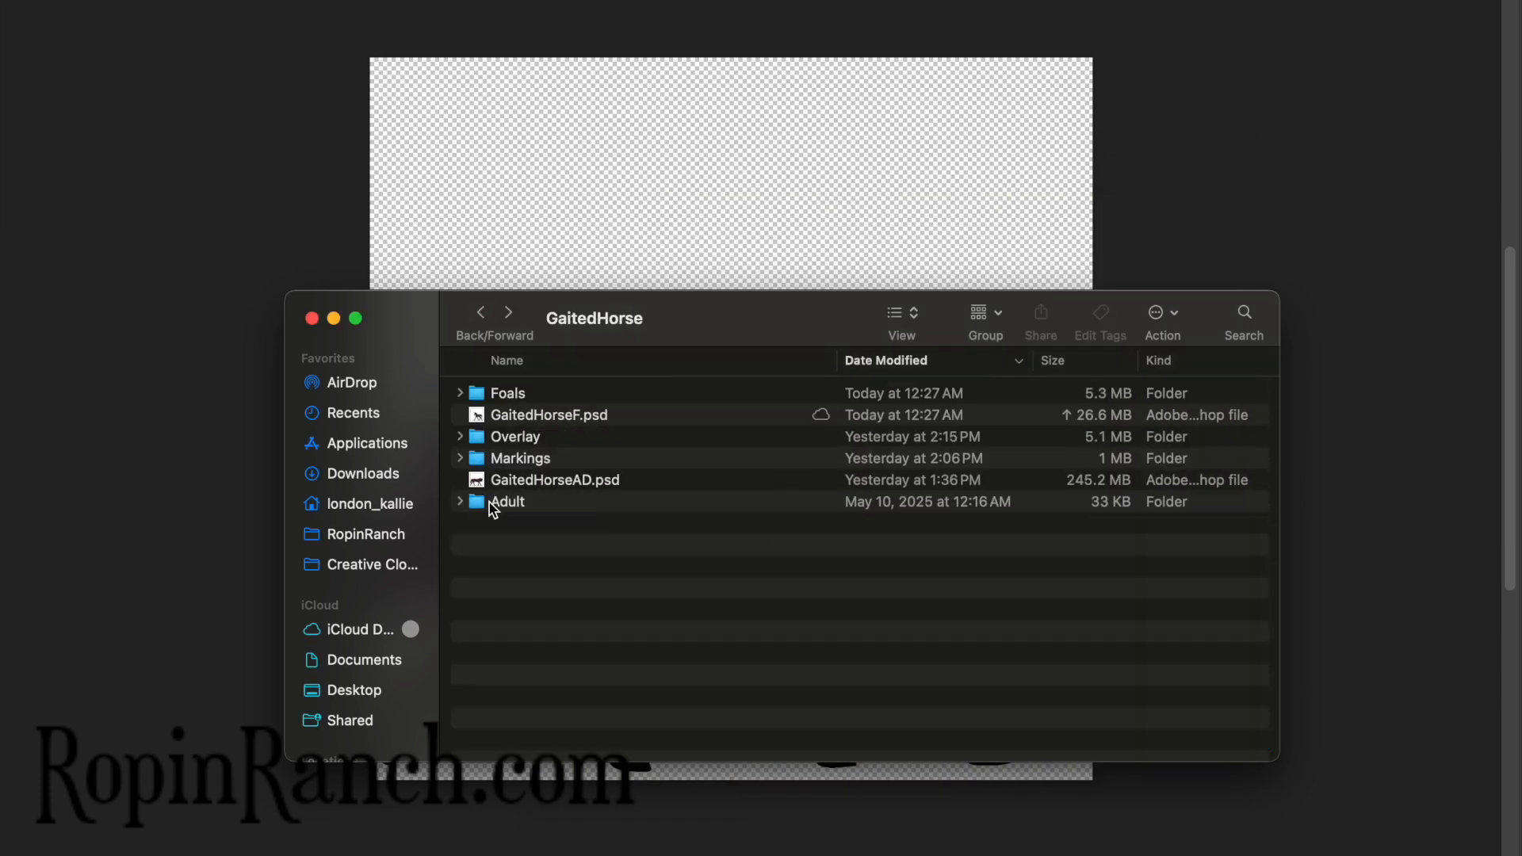
Preview the coat pattern PNGs in the Overlay folder, including the overo, sabino, snowcap, tobiano and tovero overlays, and return to the GaitedHorse folder
{"action": "double_click", "coordinate": [527, 439]}
{"action": "left_click", "coordinate": [531, 400]}
{"action": "key", "text": "space"}
{"action": "key", "text": "Down"}
{"action": "key", "text": "Down"}
{"action": "key", "text": "Down"}
{"action": "key", "text": "Down"}
{"action": "key", "text": "Down"}
{"action": "key", "text": "Down"}
{"action": "key", "text": "Down"}
{"action": "key", "text": "Down"}
{"action": "key", "text": "Down"}
{"action": "key", "text": "Down"}
{"action": "key", "text": "Down"}
{"action": "key", "text": "Down"}
{"action": "key", "text": "Down"}
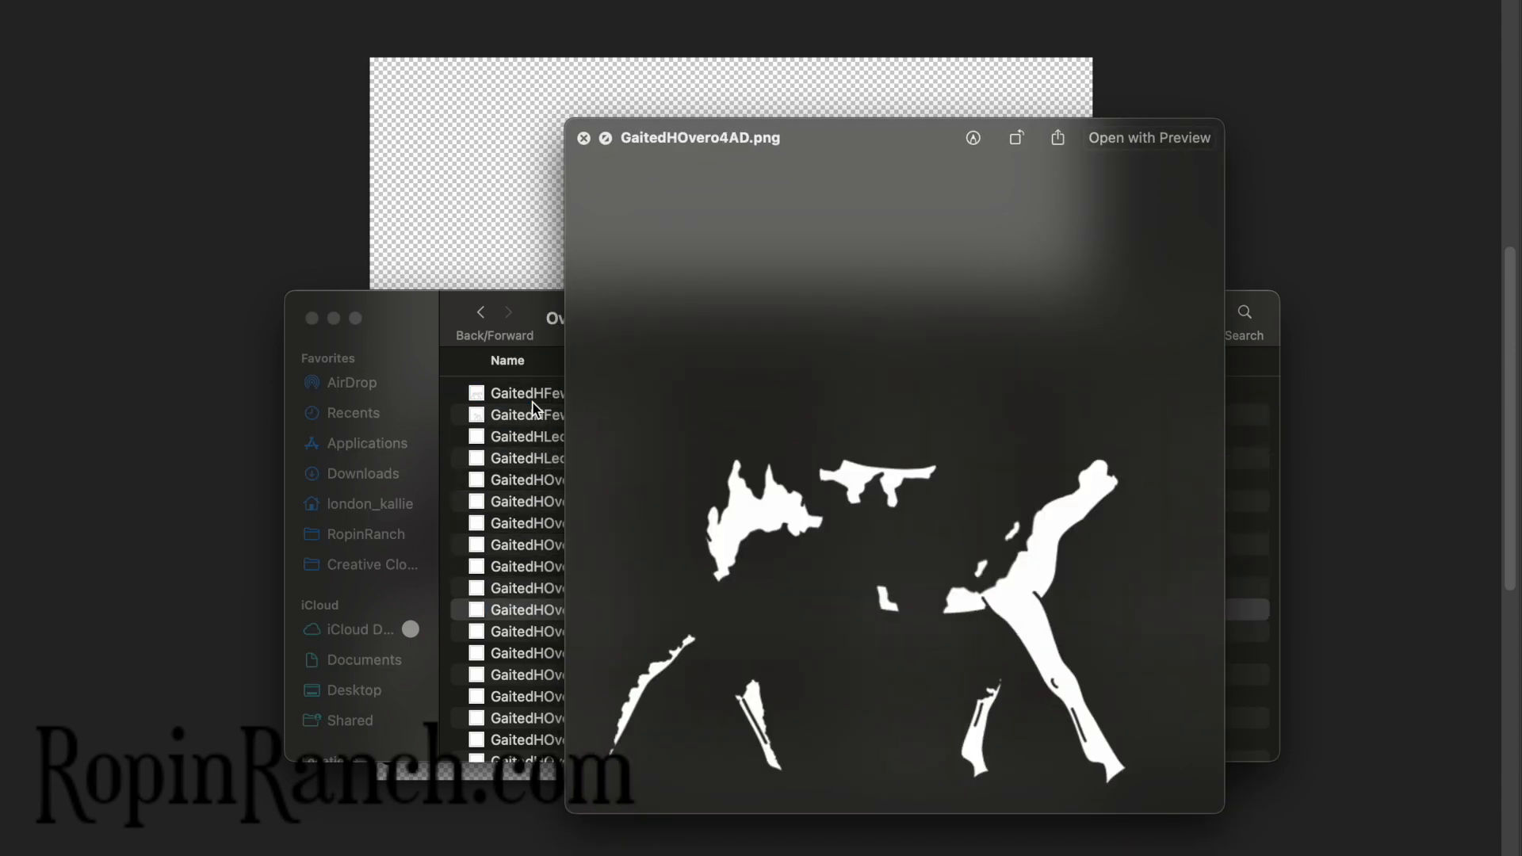
{"action": "key", "text": "Down"}
{"action": "key", "text": "Down"}
{"action": "key", "text": "Down"}
{"action": "key", "text": "Down"}
{"action": "key", "text": "Down"}
{"action": "key", "text": "Down"}
{"action": "key", "text": "Down"}
{"action": "key", "text": "Down"}
{"action": "key", "text": "Down"}
{"action": "key", "text": "Down"}
{"action": "key", "text": "Down"}
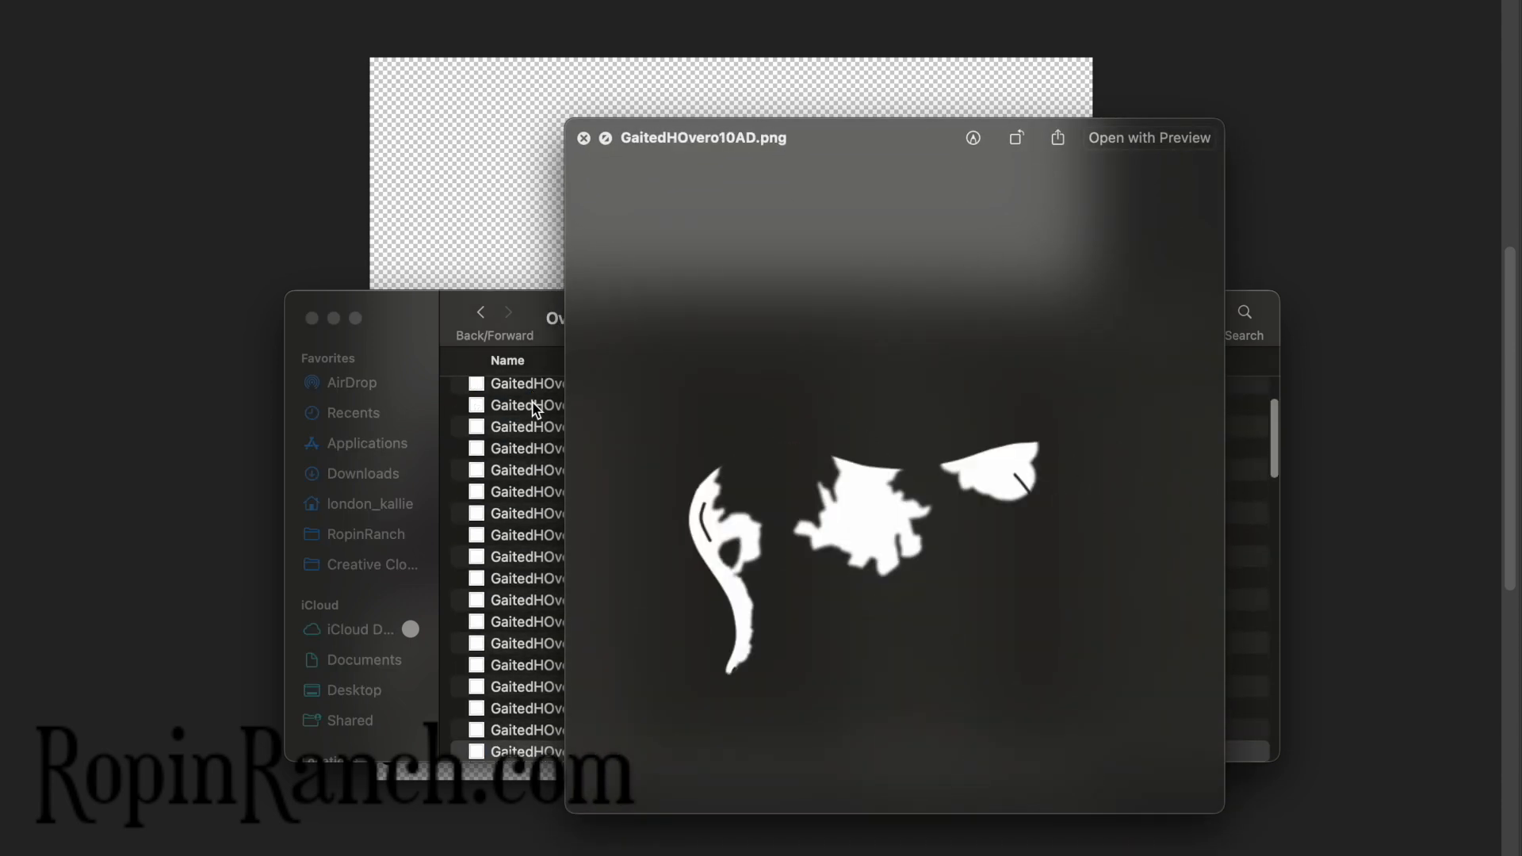
{"action": "scroll", "coordinate": [723, 635], "scroll_direction": "up", "scroll_amount": 10}
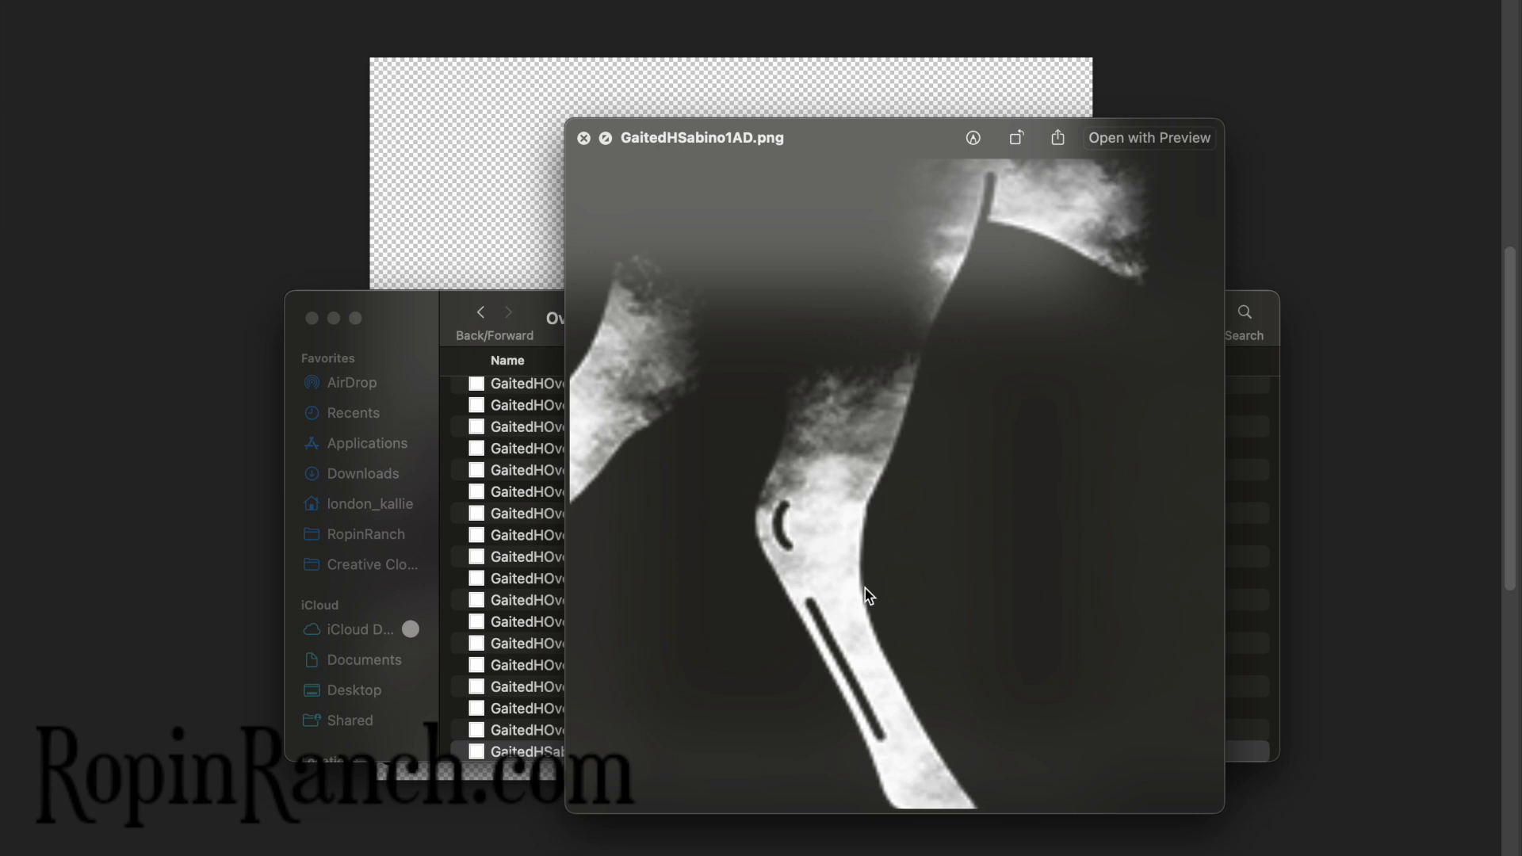
{"action": "scroll", "coordinate": [870, 593], "scroll_direction": "down", "scroll_amount": 5}
{"action": "key", "text": "Down"}
{"action": "key", "text": "Down"}
{"action": "key", "text": "Down"}
{"action": "key", "text": "Down"}
{"action": "key", "text": "Down"}
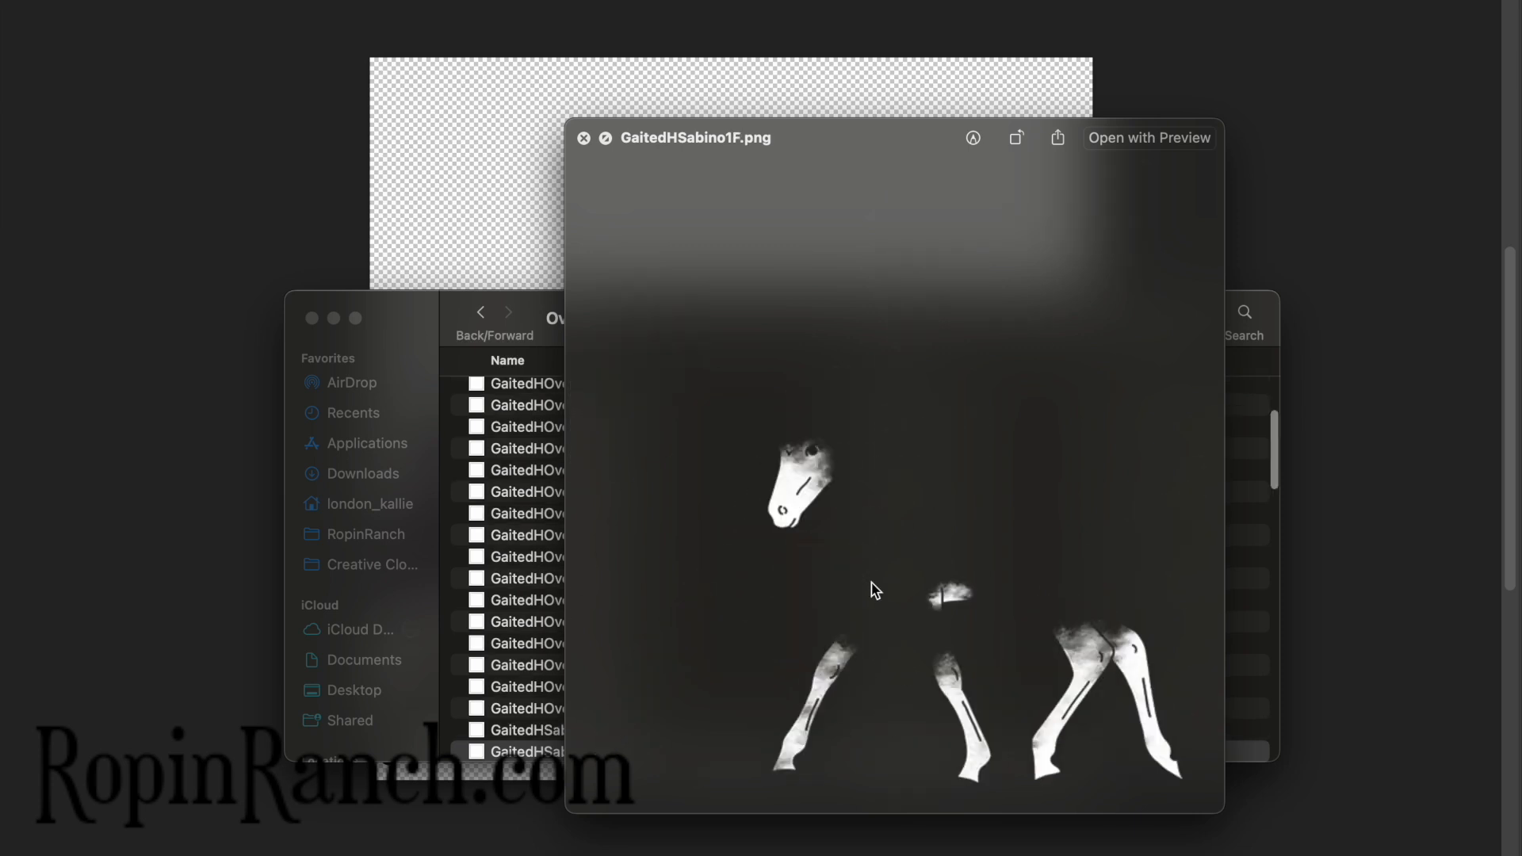
{"action": "key", "text": "Down"}
{"action": "key", "text": "Down"}
{"action": "key", "text": "Down"}
{"action": "key", "text": "Down"}
{"action": "key", "text": "Down"}
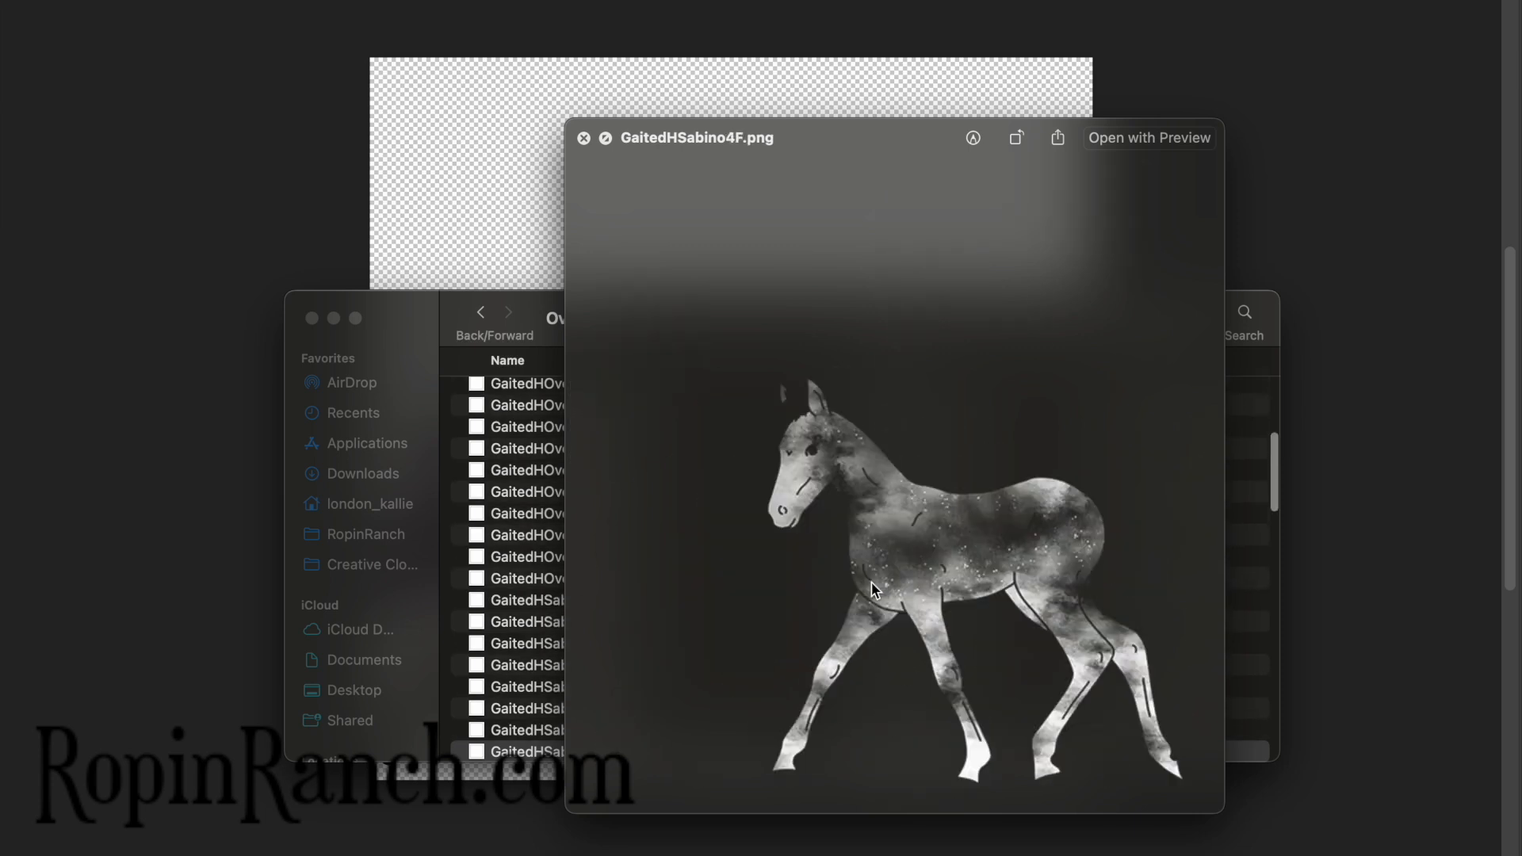
{"action": "key", "text": "Down"}
{"action": "key", "text": "Down"}
{"action": "key", "text": "Down"}
{"action": "key", "text": "Down"}
{"action": "key", "text": "Down"}
{"action": "key", "text": "Down"}
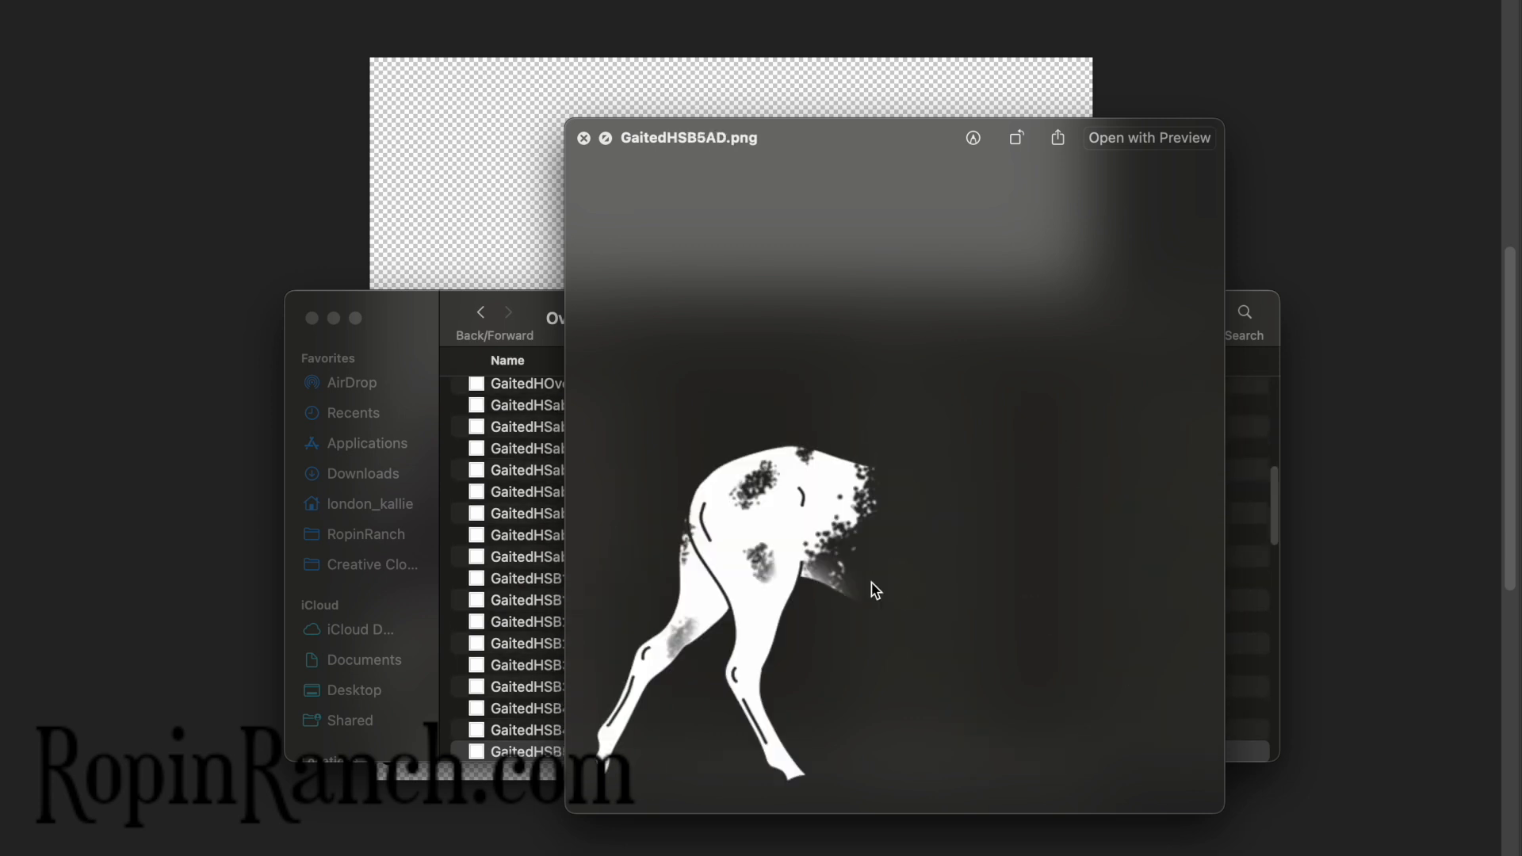
{"action": "key", "text": "Down"}
{"action": "key", "text": "Down"}
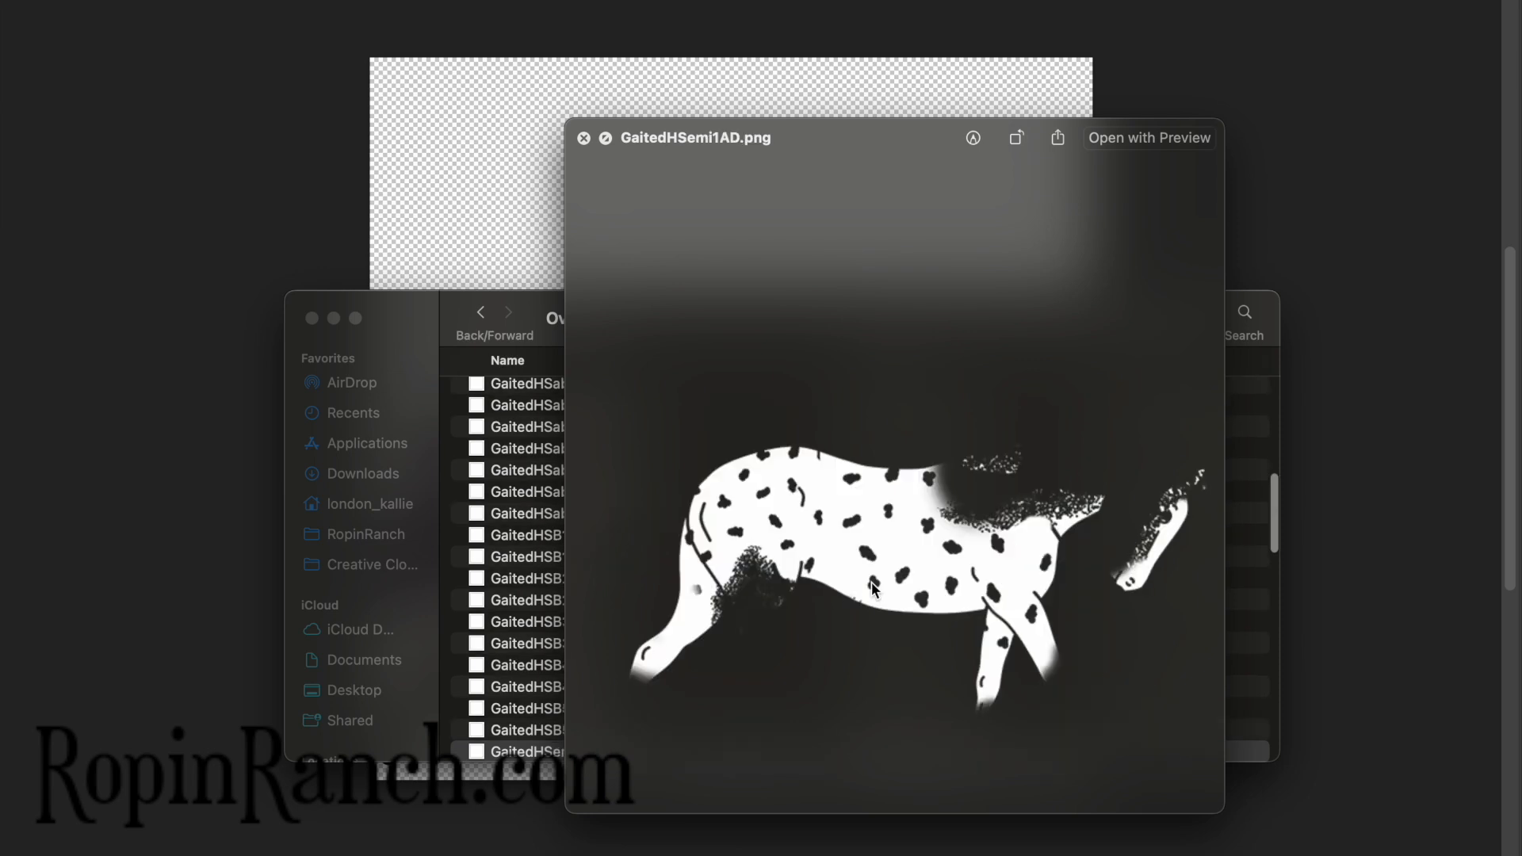
{"action": "key", "text": "Down"}
{"action": "key", "text": "Down"}
{"action": "key", "text": "Down"}
{"action": "key", "text": "Down"}
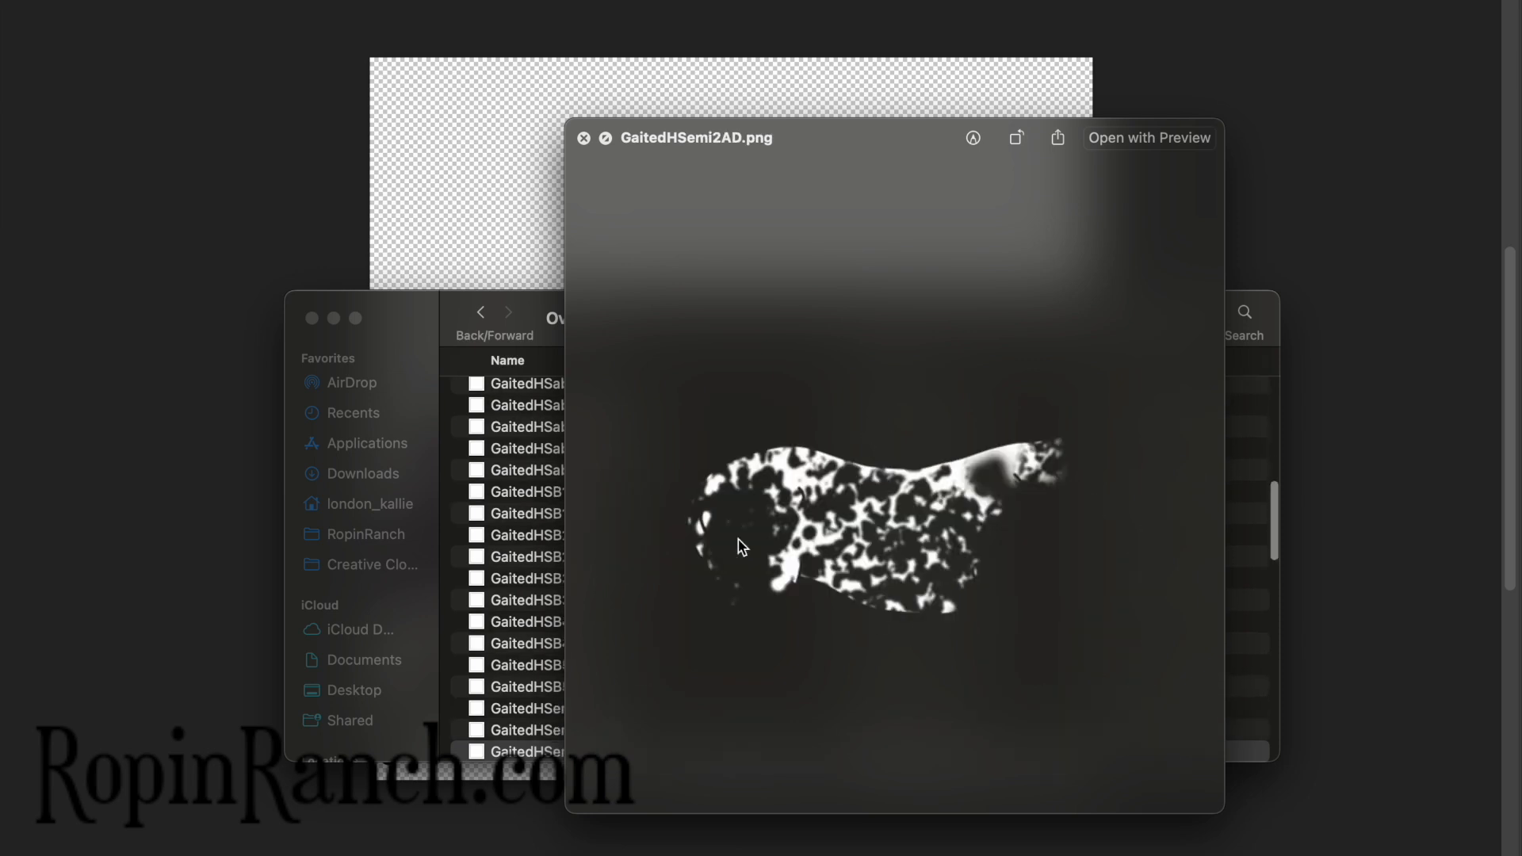
{"action": "key", "text": "Down"}
{"action": "key", "text": "Down"}
{"action": "key", "text": "Down"}
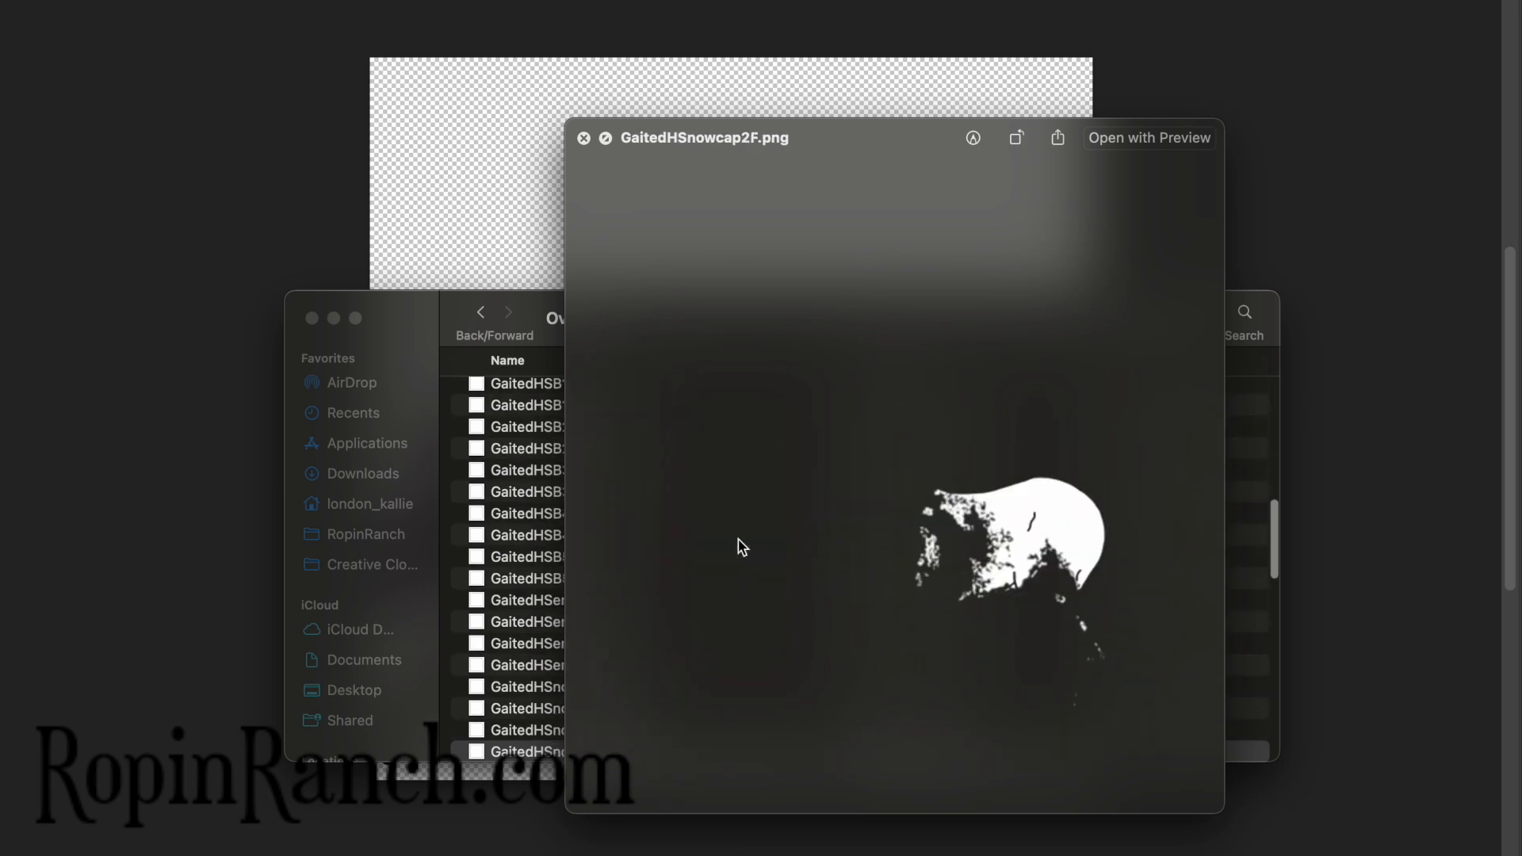
{"action": "key", "text": "Down"}
{"action": "key", "text": "Down"}
{"action": "key", "text": "Down"}
{"action": "key", "text": "Down"}
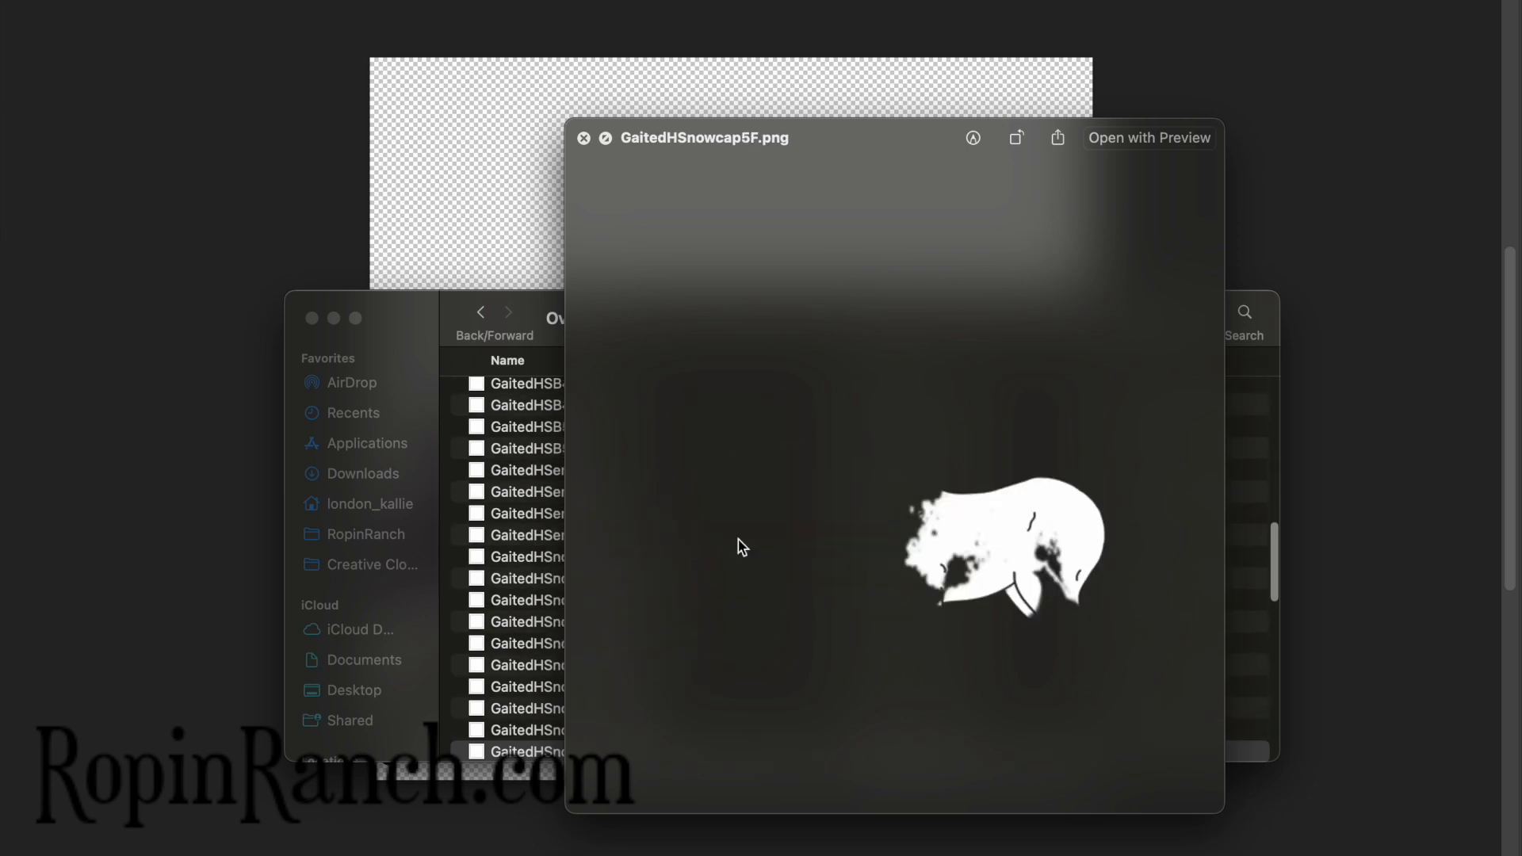
{"action": "key", "text": "Down"}
{"action": "key", "text": "Down"}
{"action": "key", "text": "Down"}
{"action": "key", "text": "Down"}
{"action": "key", "text": "Down"}
{"action": "key", "text": "Down"}
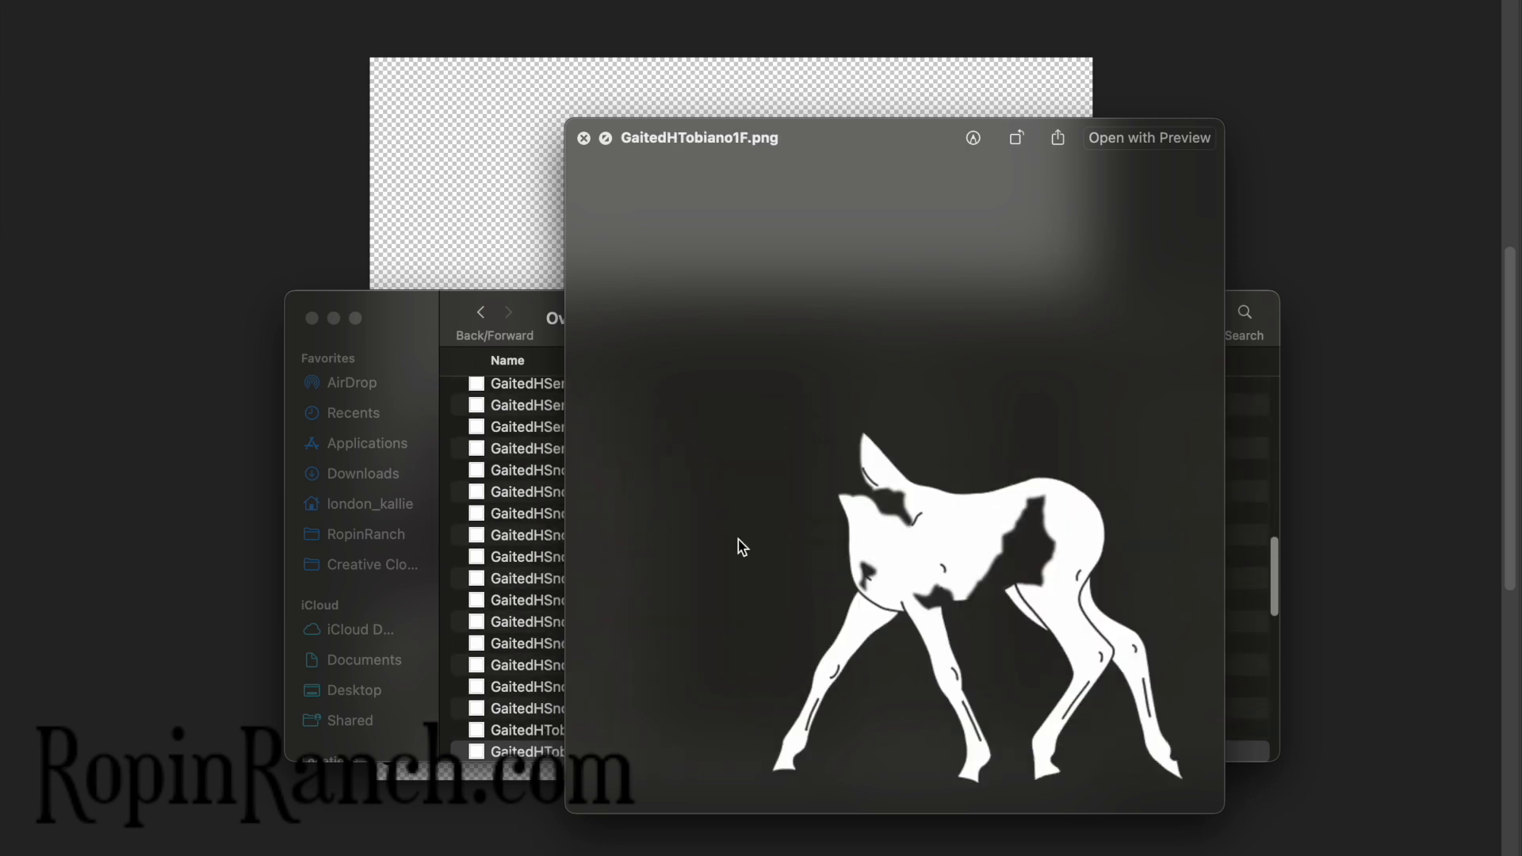
{"action": "key", "text": "Down"}
{"action": "key", "text": "Down"}
{"action": "key", "text": "Down"}
{"action": "key", "text": "Down"}
{"action": "key", "text": "Down"}
{"action": "key", "text": "Down"}
{"action": "key", "text": "Down"}
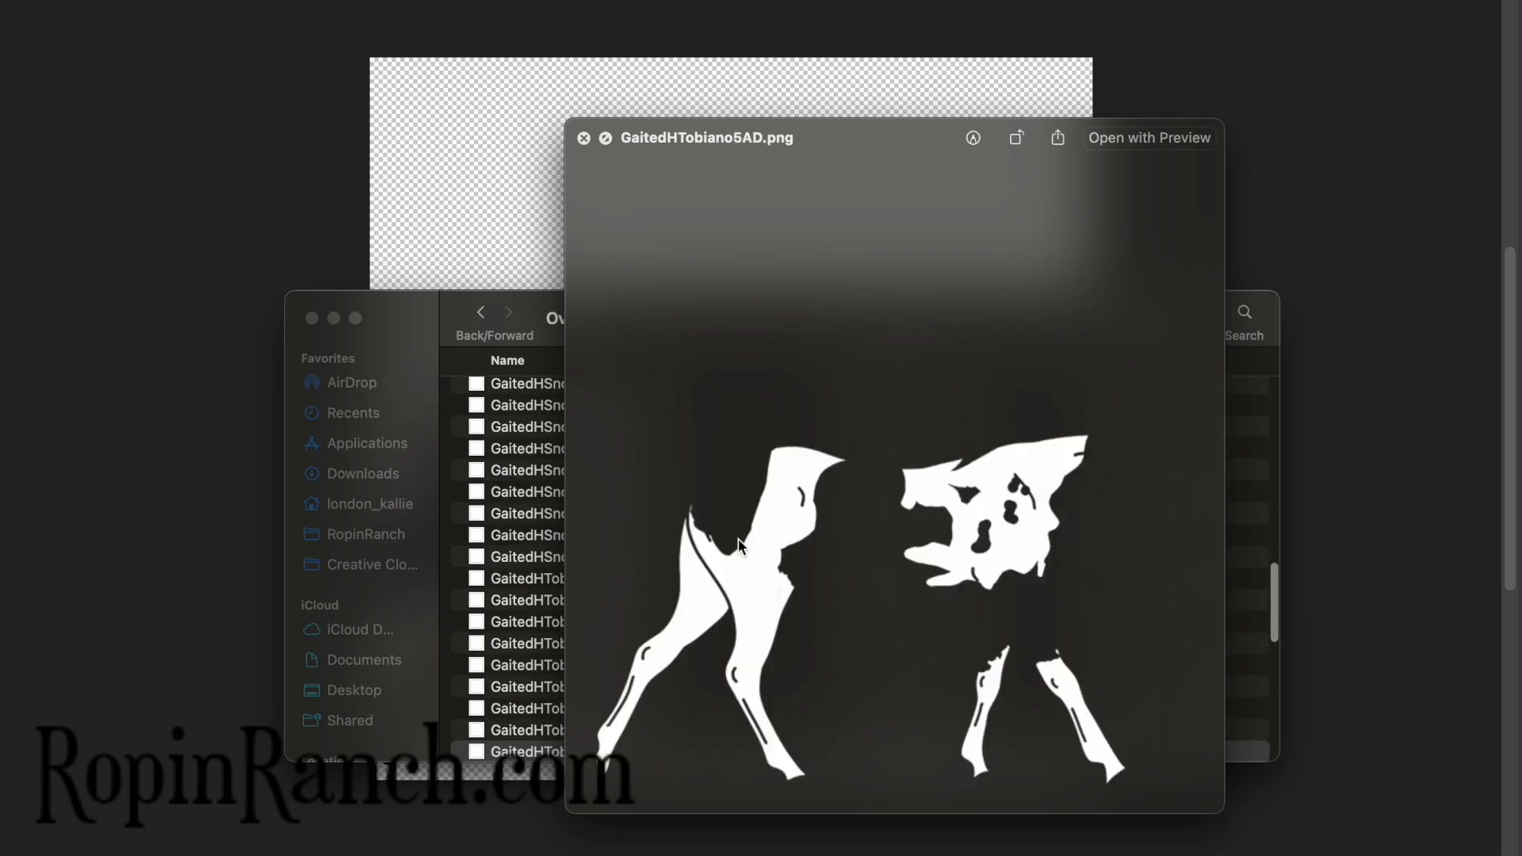
{"action": "key", "text": "Down"}
{"action": "key", "text": "Down"}
{"action": "key", "text": "Down"}
{"action": "key", "text": "Down"}
{"action": "key", "text": "Down"}
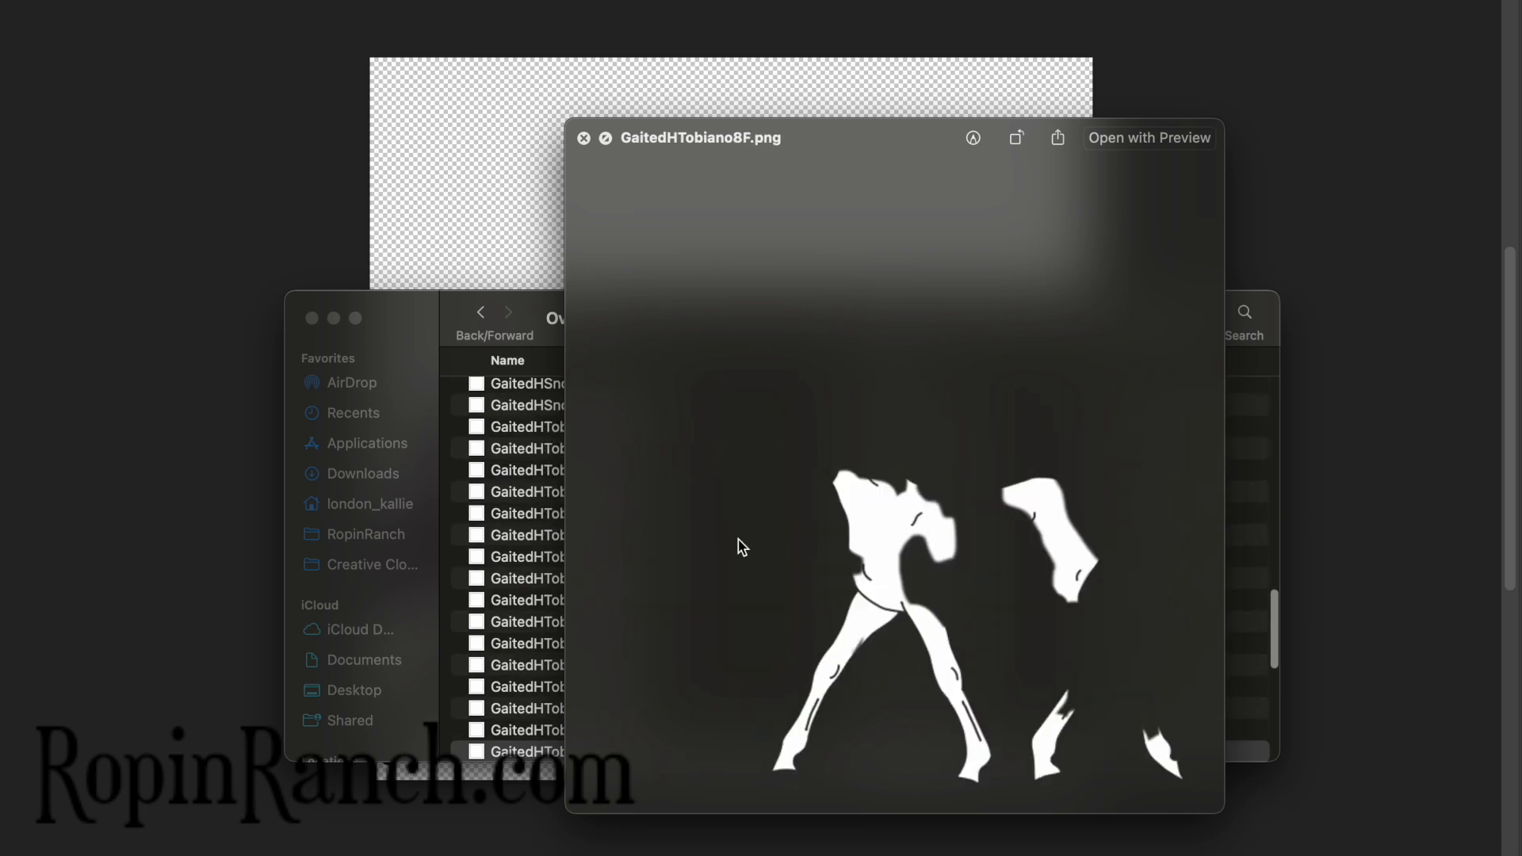
{"action": "key", "text": "Down"}
{"action": "key", "text": "Down"}
{"action": "key", "text": "Down"}
{"action": "key", "text": "Down"}
{"action": "key", "text": "Down"}
{"action": "key", "text": "Down"}
{"action": "key", "text": "Down"}
{"action": "key", "text": "Down"}
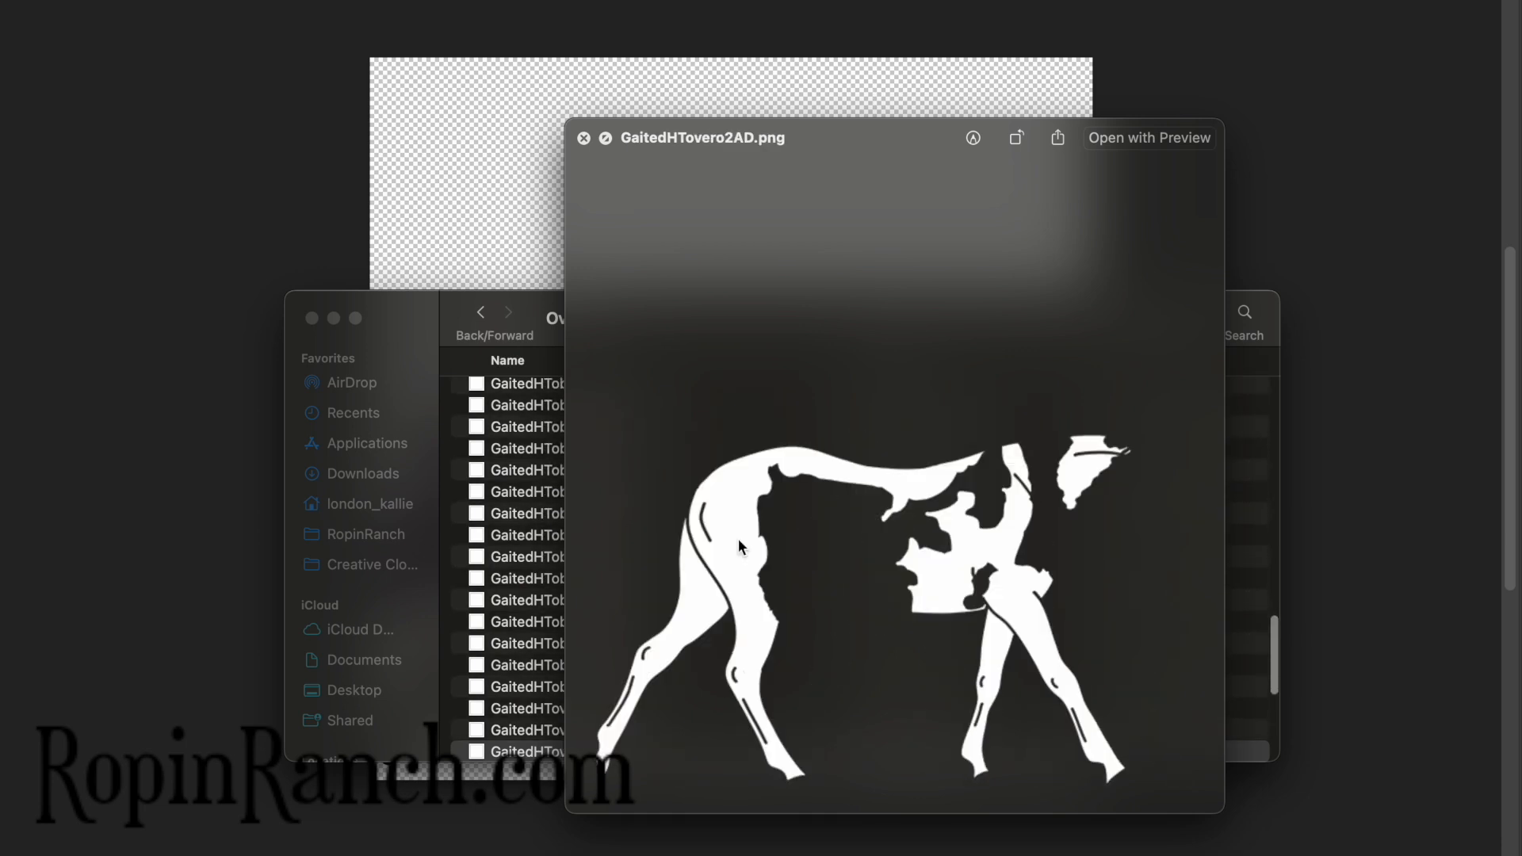
{"action": "key", "text": "space"}
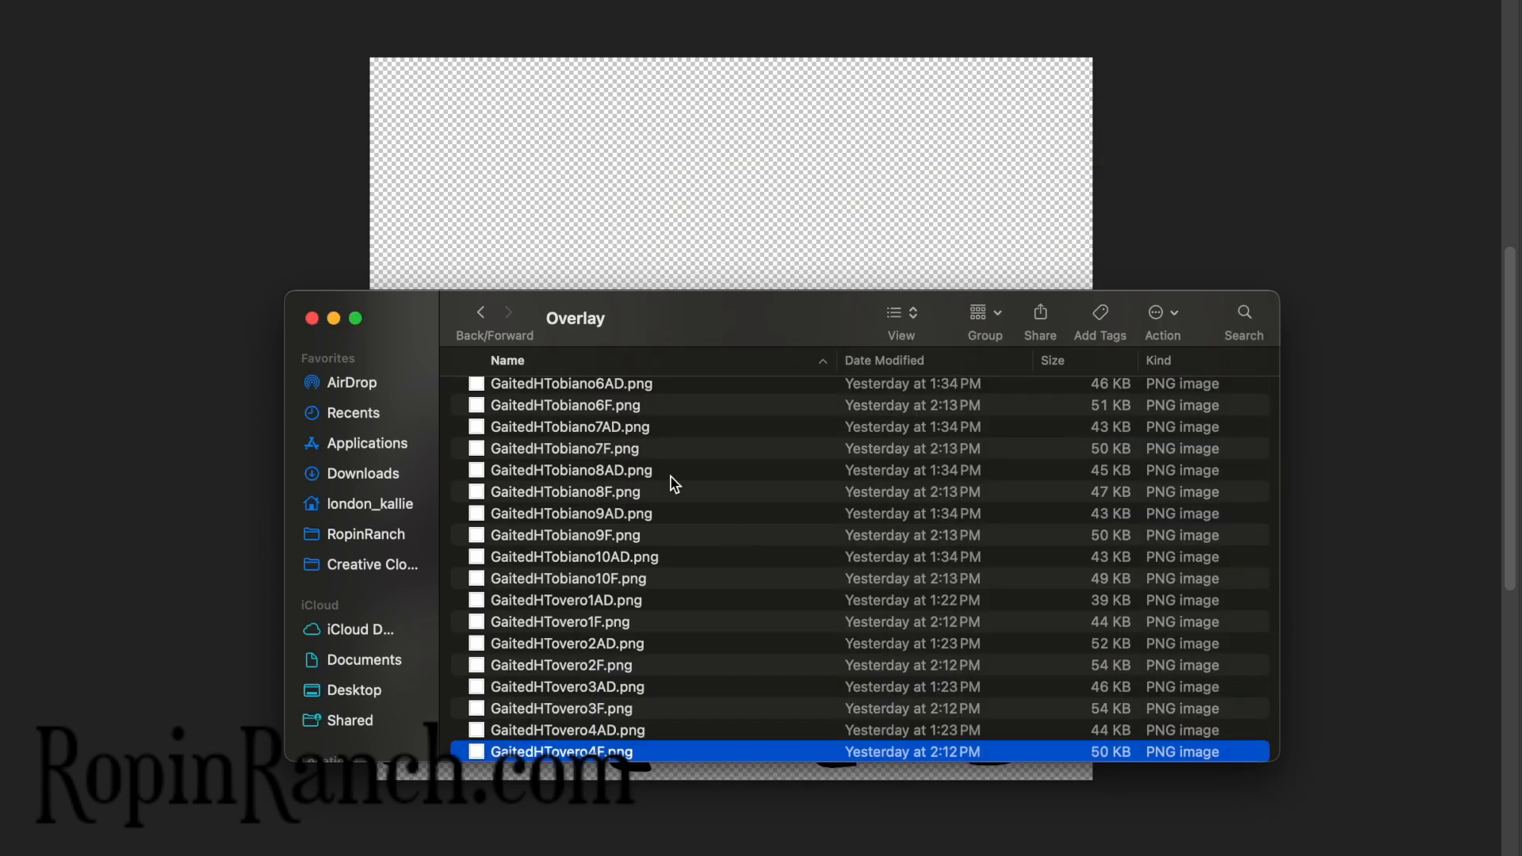
{"action": "left_click", "coordinate": [483, 315]}
Switch back to Photoshop and resize the GaitedHorseAD.psd image to 600 × 600 pixels
{"action": "left_click", "coordinate": [669, 160]}
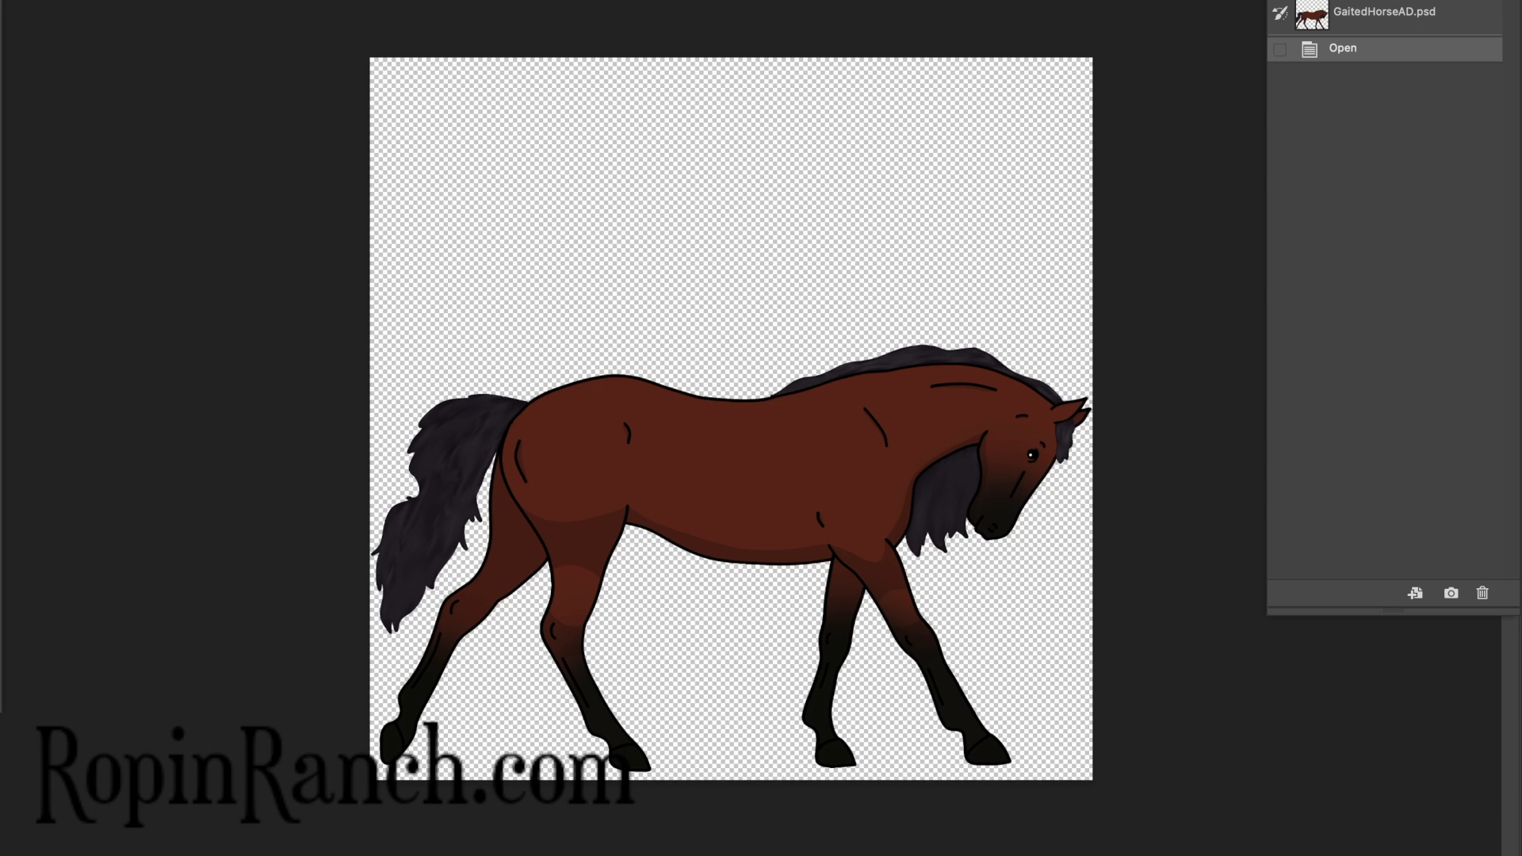
{"action": "left_click", "coordinate": [284, 5]}
{"action": "left_click", "coordinate": [286, 53]}
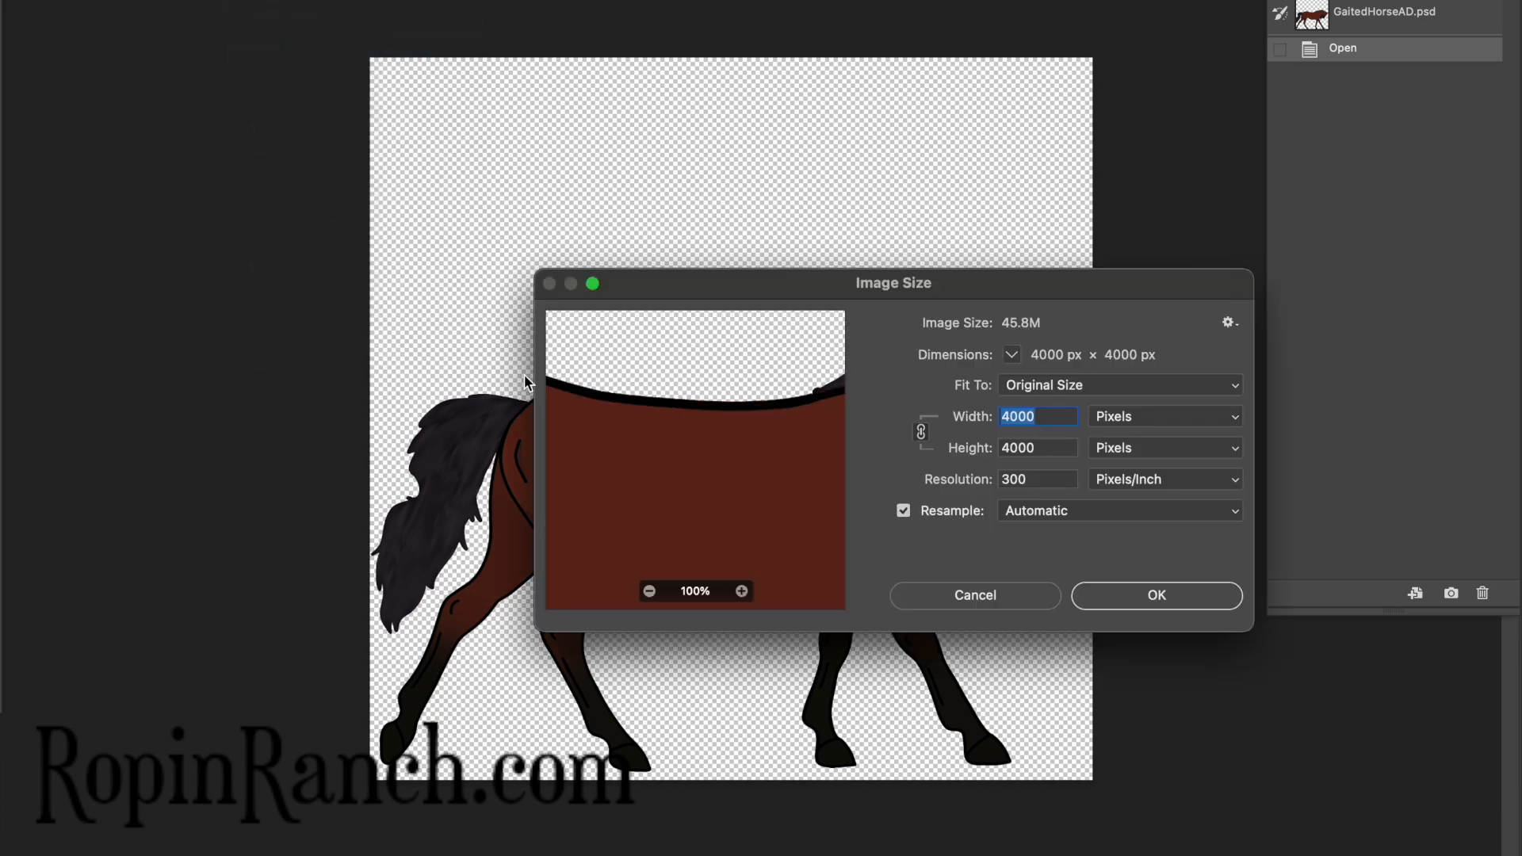
{"action": "type", "text": "600"}
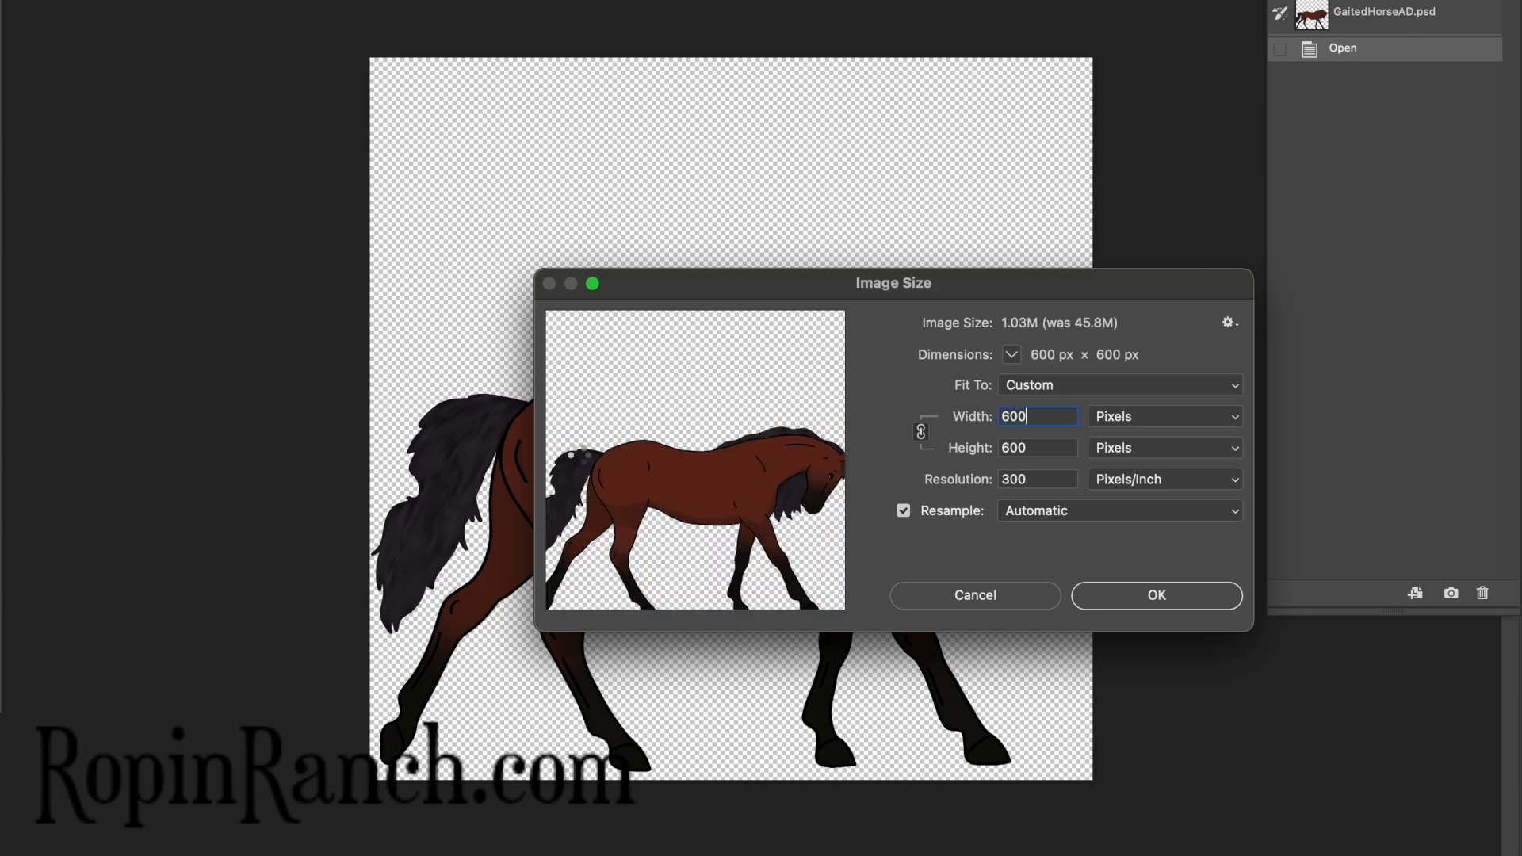
{"action": "key", "text": "Return"}
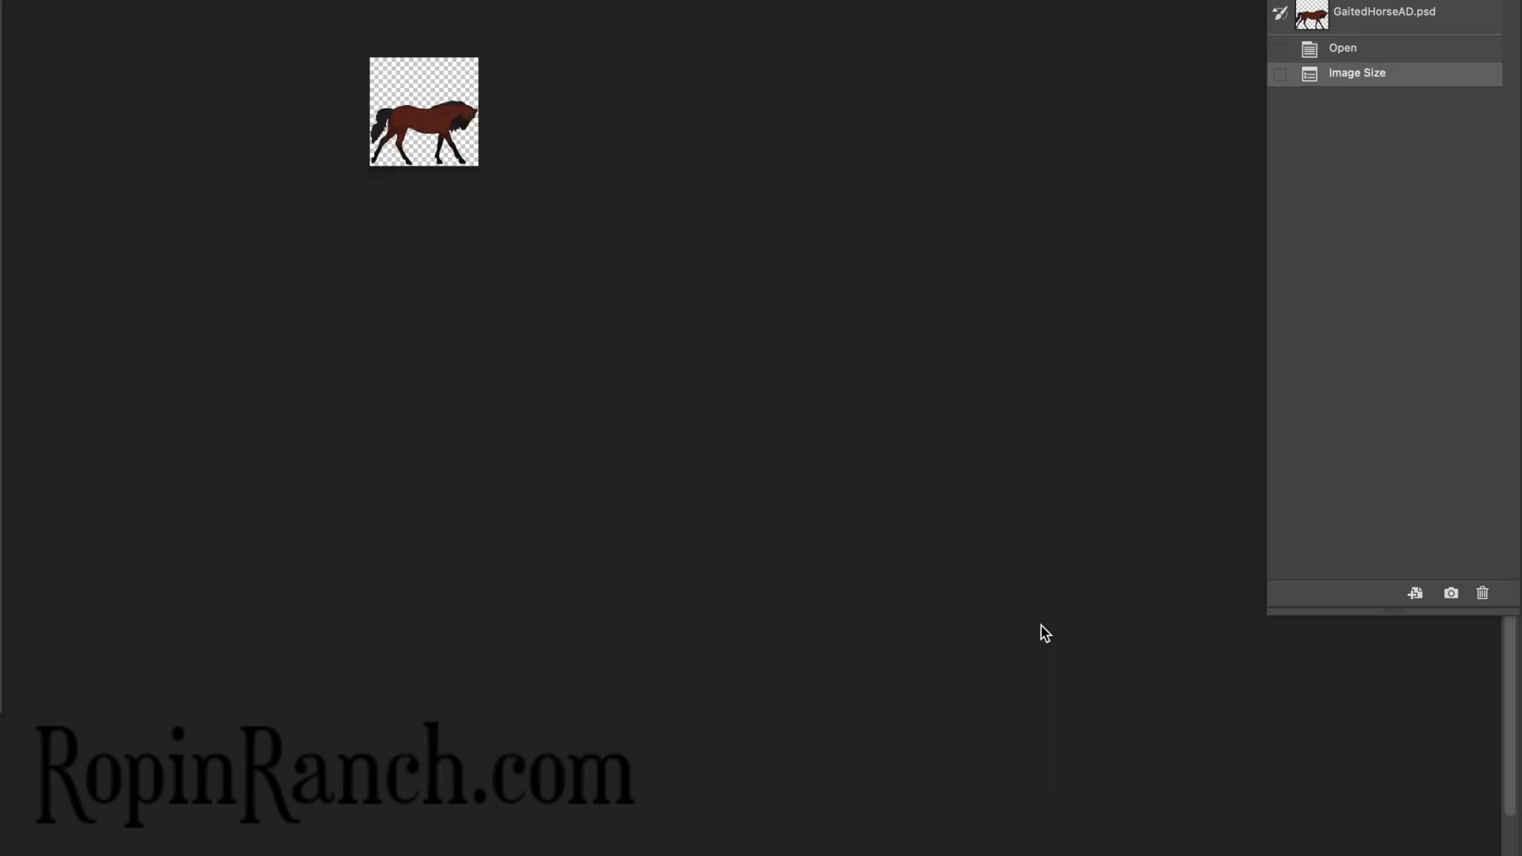
{"action": "left_click", "coordinate": [363, 116]}
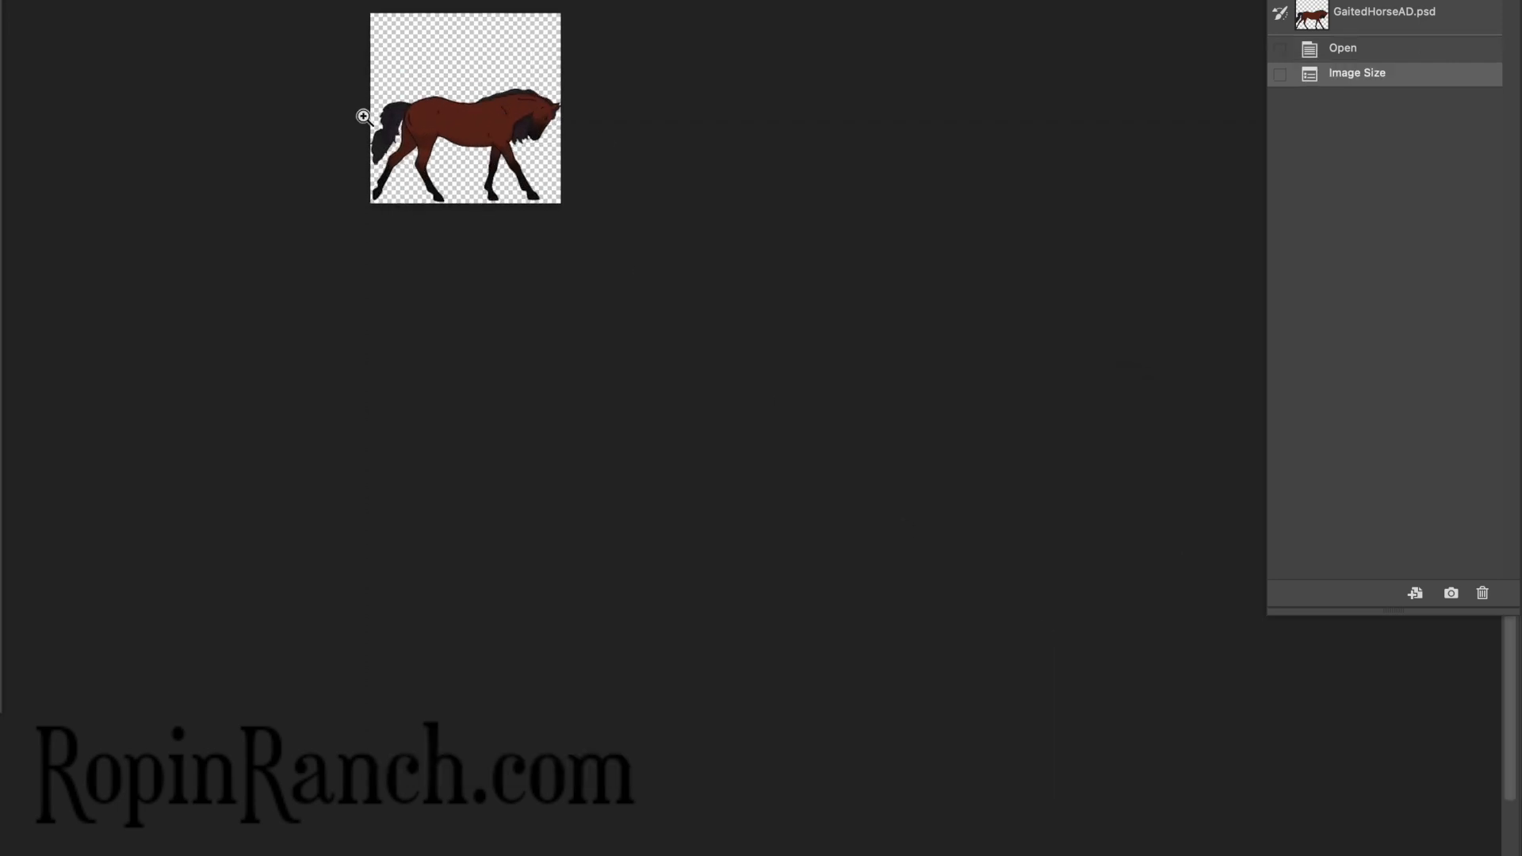
Save a copy of the resized adult horse with the cherry bay coat as a PNG named GaitedHCherryBayAD
{"action": "scroll", "coordinate": [363, 117], "scroll_direction": "right", "scroll_amount": 1}
{"action": "scroll", "coordinate": [317, 185], "scroll_direction": "down", "scroll_amount": 3}
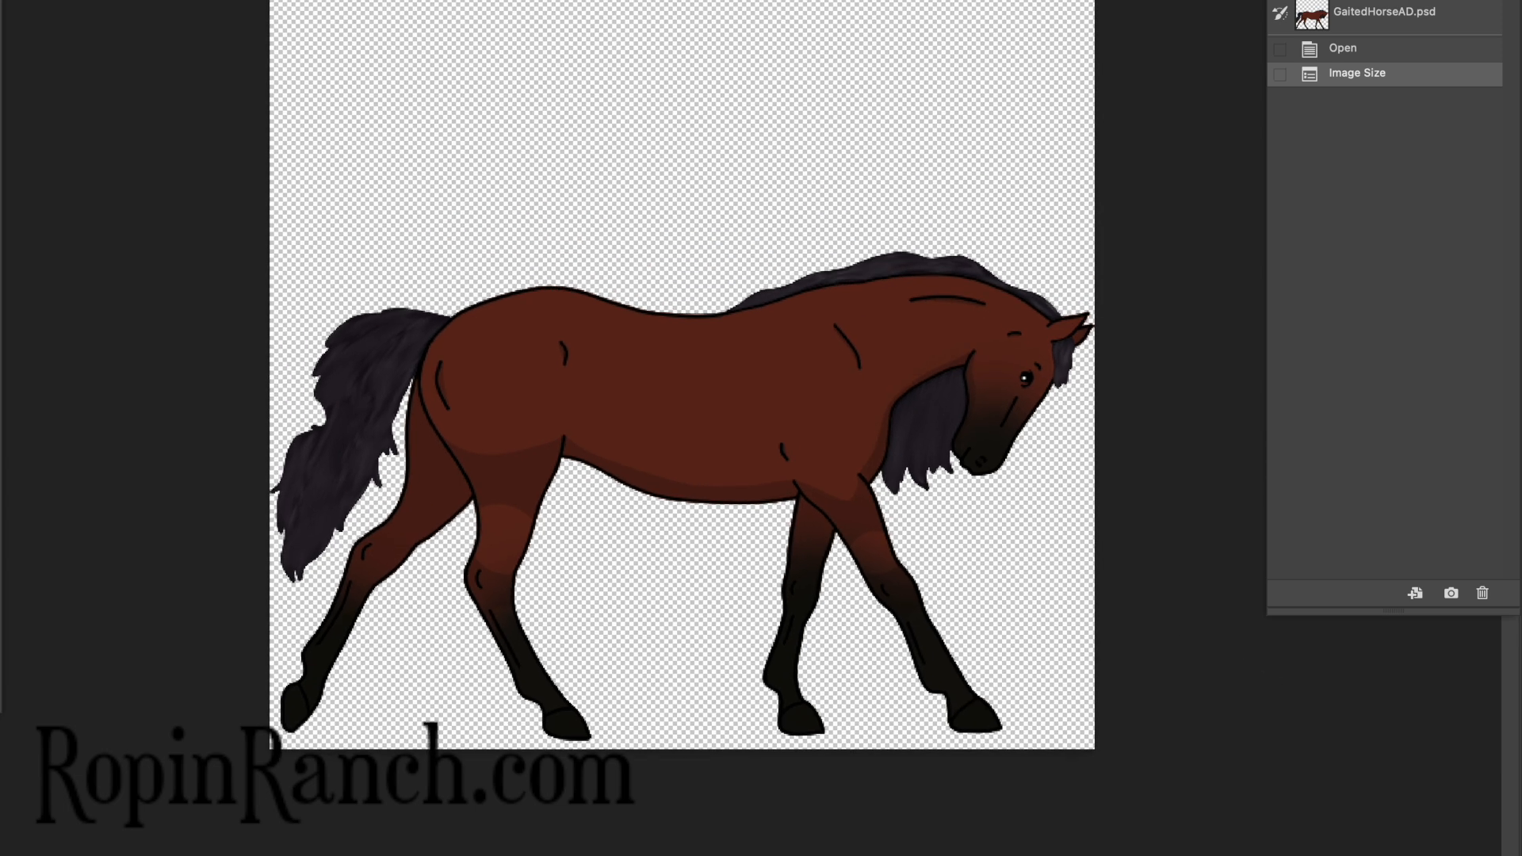
{"action": "key", "text": "super+alt+s"}
{"action": "type", "text": "GaitedH"}
{"action": "type", "text": "CherryBa"}
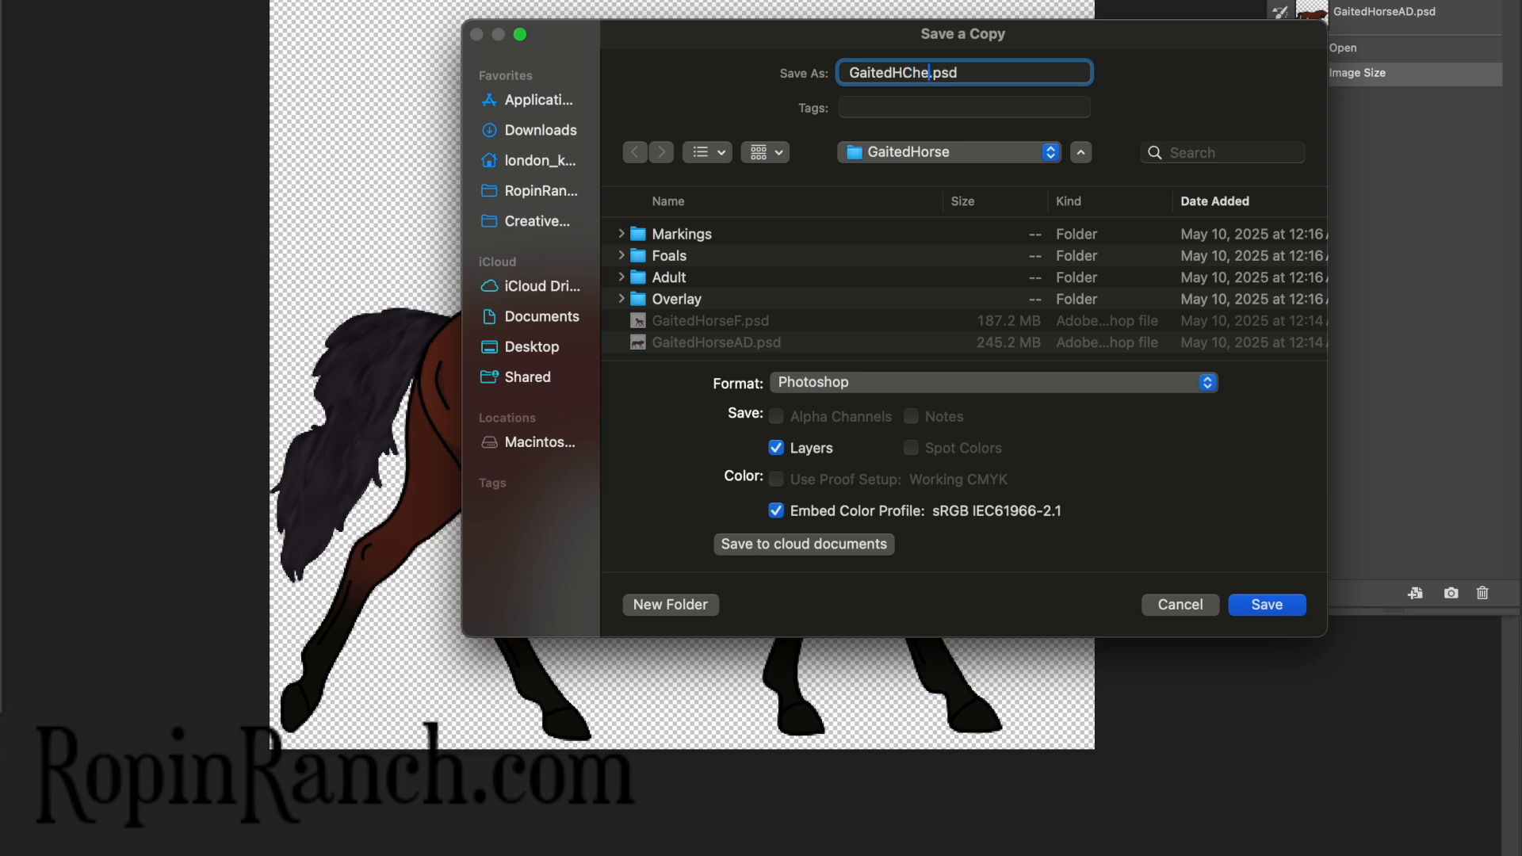
{"action": "type", "text": "yAD"}
{"action": "left_click", "coordinate": [985, 388]}
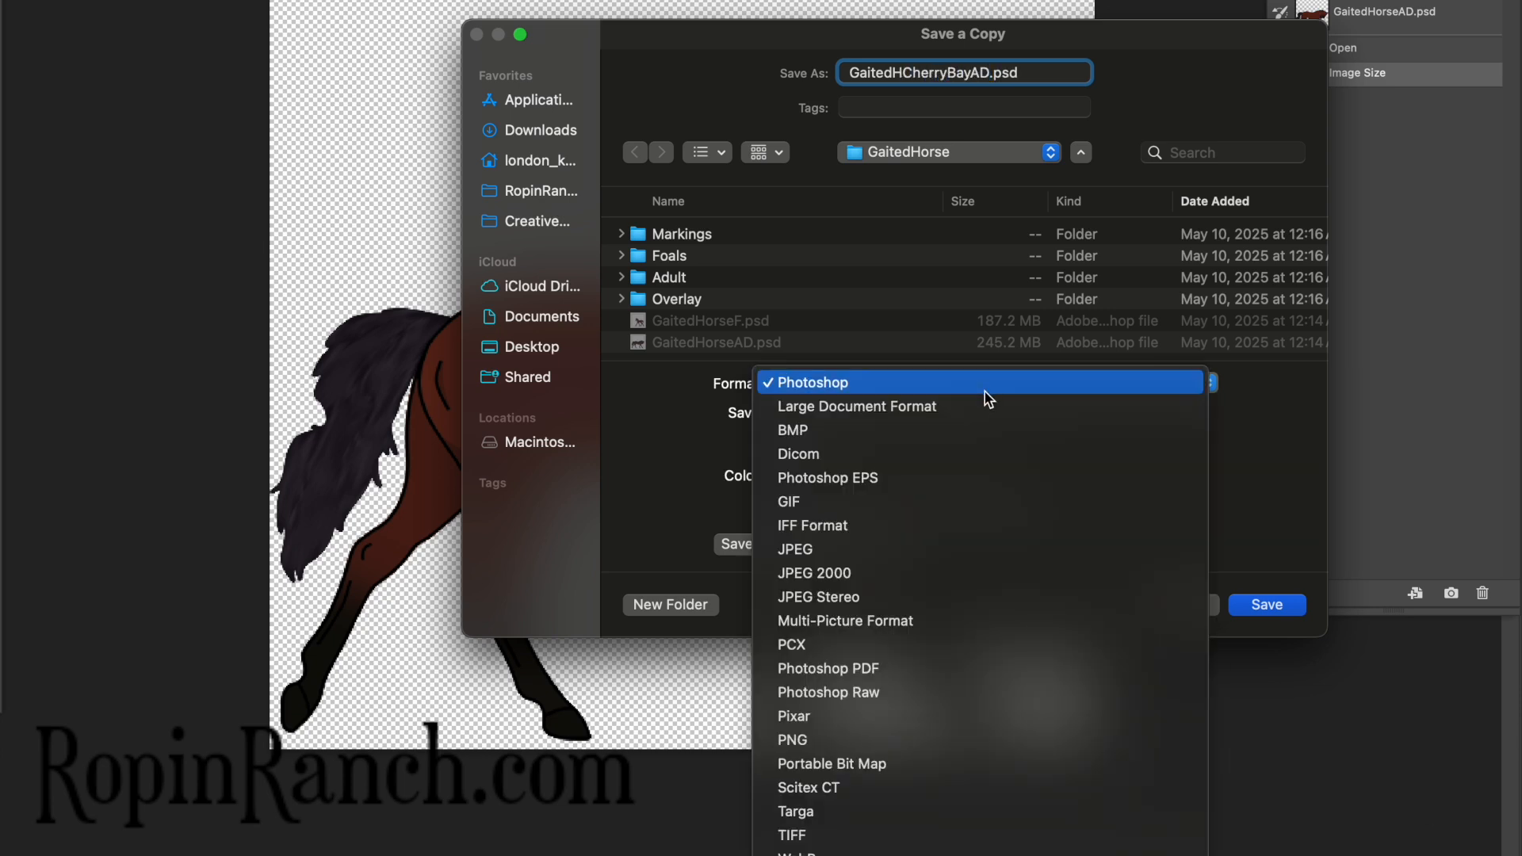
{"action": "left_click", "coordinate": [846, 740]}
{"action": "key", "text": "Return"}
{"action": "key", "text": "Return"}
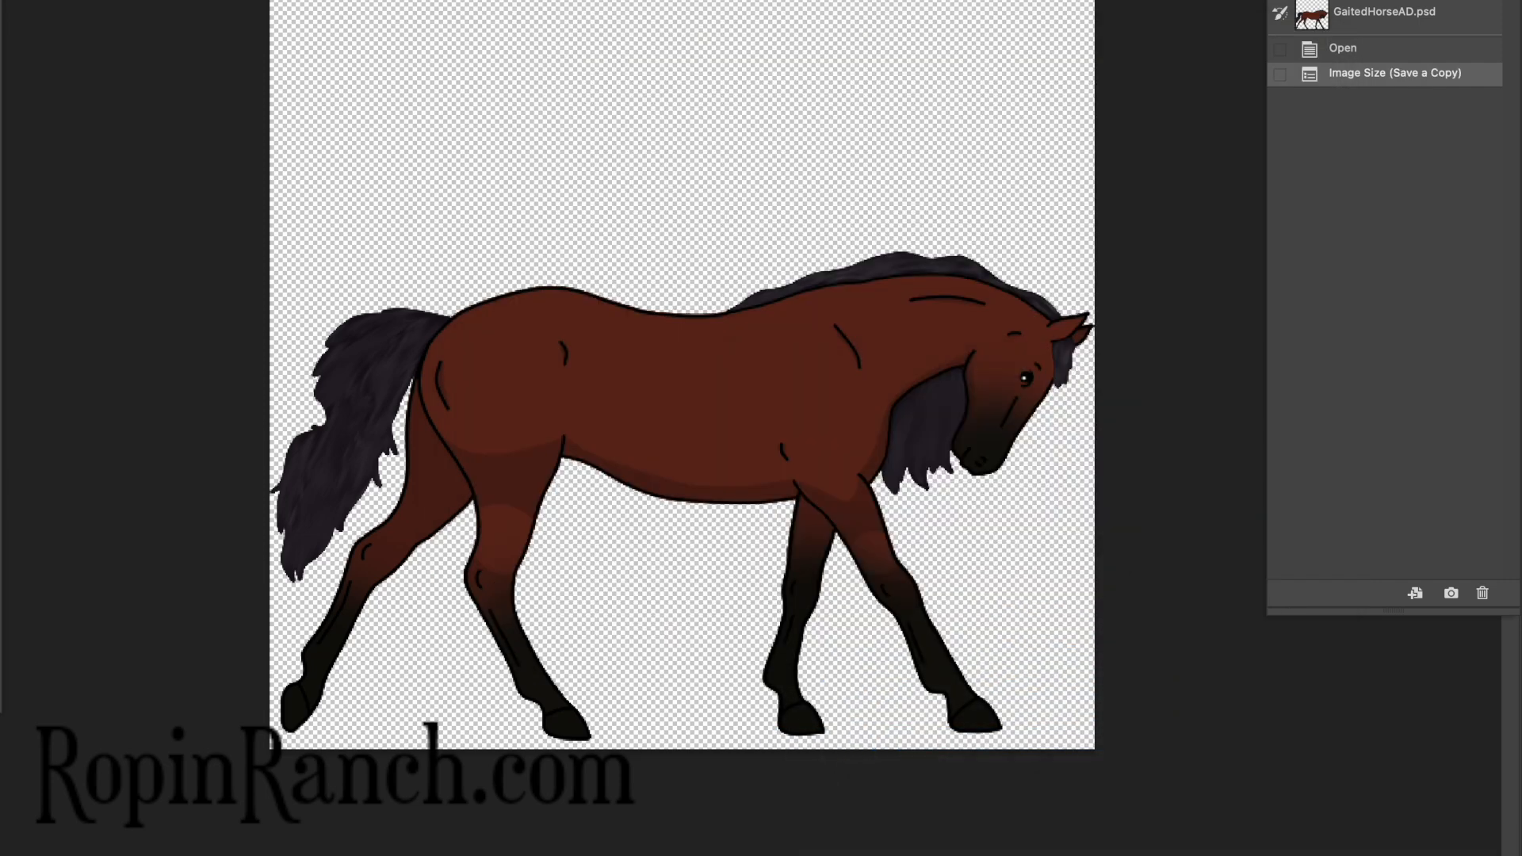
Show the golden bay coat on the adult horse and save a PNG copy named GaitedHGoldenBayF
{"action": "key", "text": "alt+super+s"}
{"action": "type", "text": "GaitedHGoldenBay"}
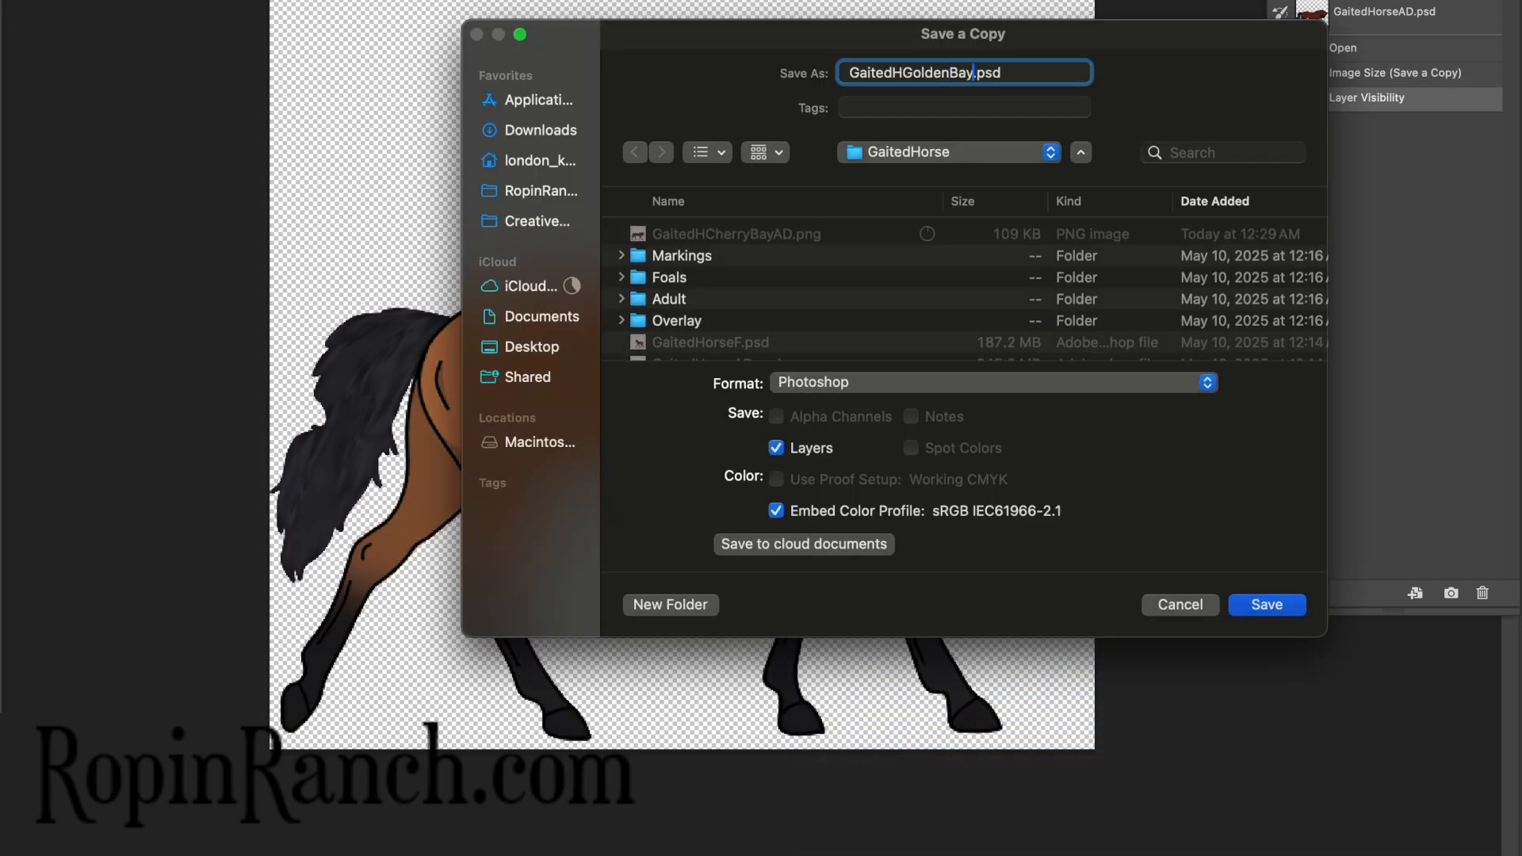
{"action": "type", "text": "F"}
{"action": "left_click", "coordinate": [827, 387]}
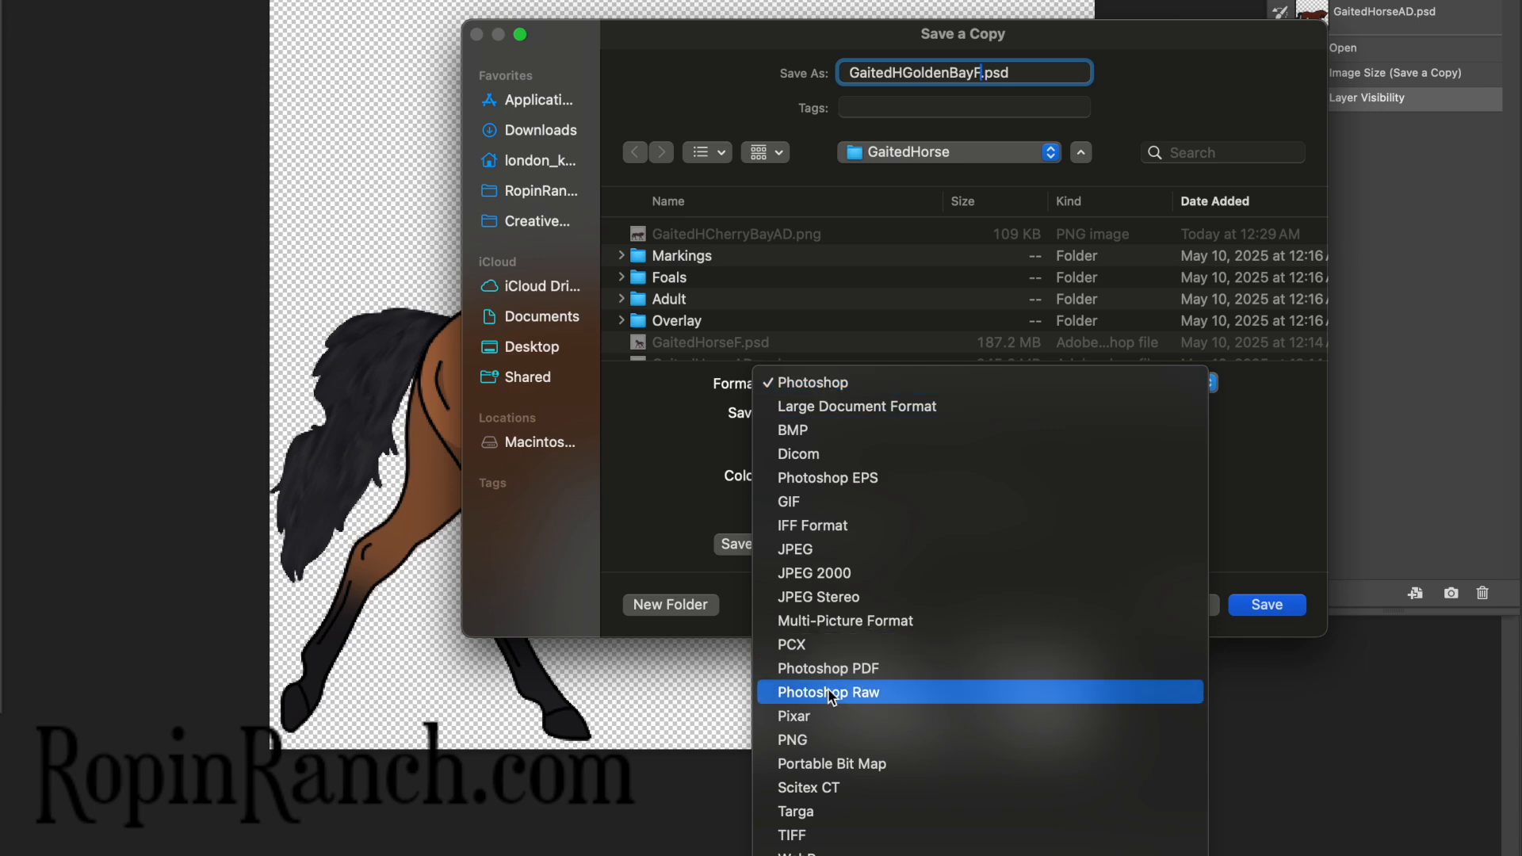
{"action": "left_click", "coordinate": [824, 741]}
{"action": "key", "text": "Return"}
{"action": "key", "text": "Return"}
Show the dark bay coat on the adult horse and save a PNG copy named GaitedHDarkBayAD
{"action": "key", "text": "alt+super+s"}
{"action": "type", "text": "GaitedHDarkBa"}
{"action": "key", "text": "BackSpace"}
{"action": "key", "text": "BackSpace"}
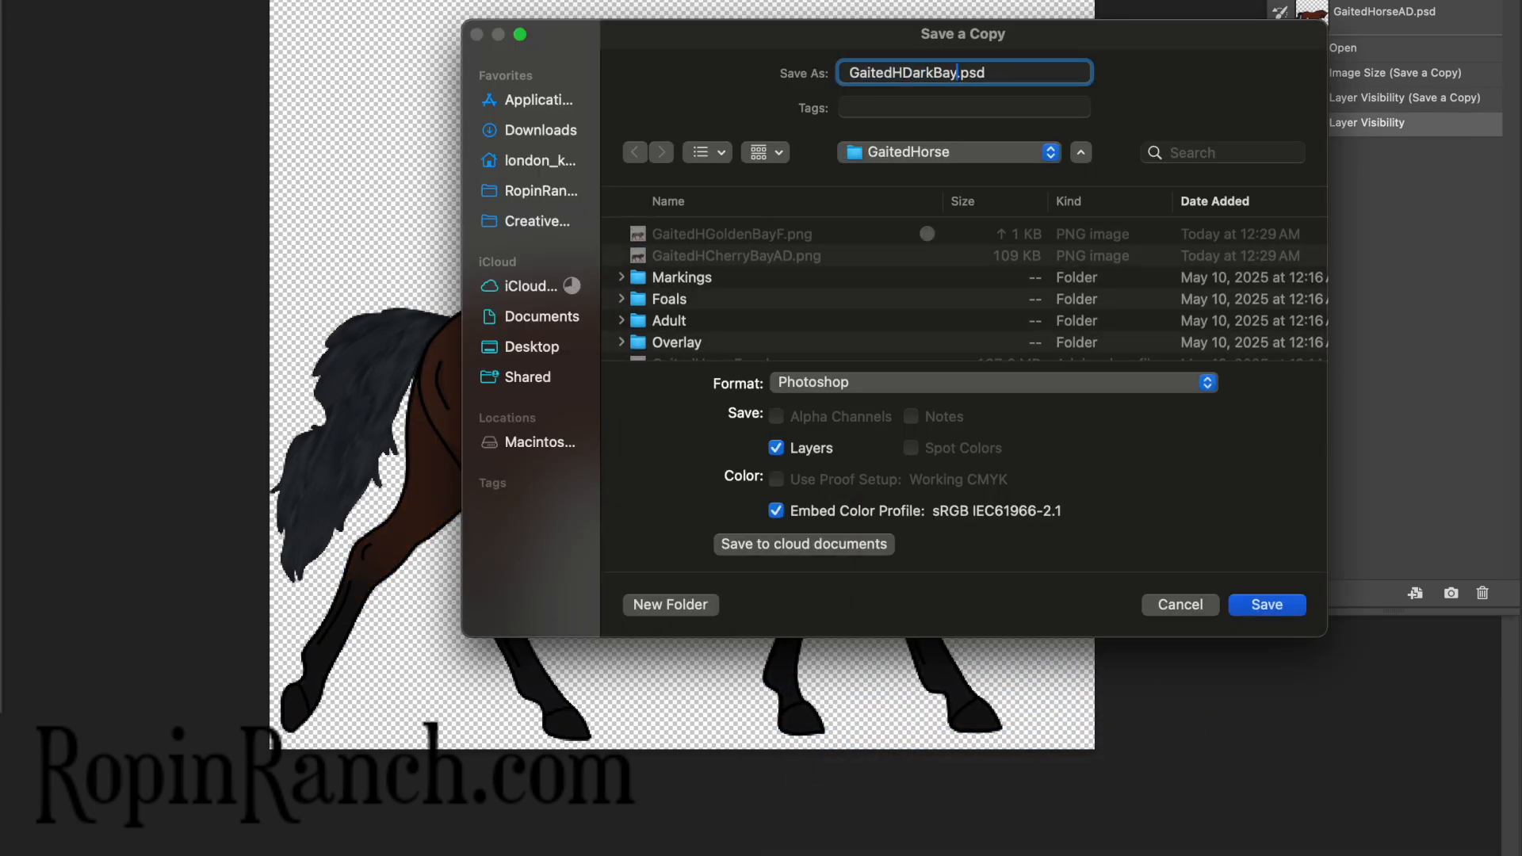
{"action": "type", "text": "AD"}
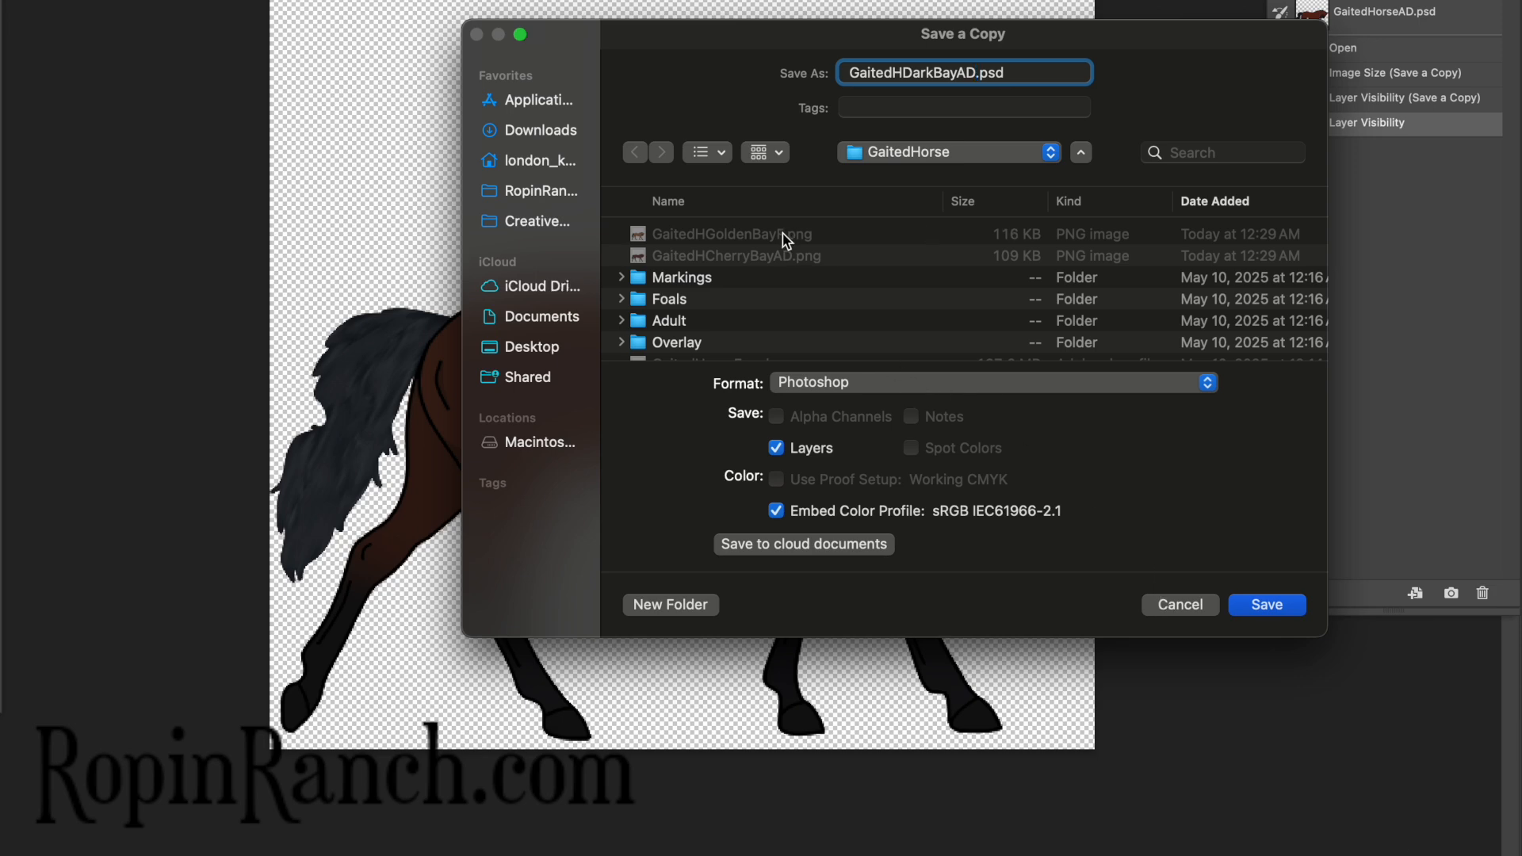
{"action": "left_click", "coordinate": [836, 387]}
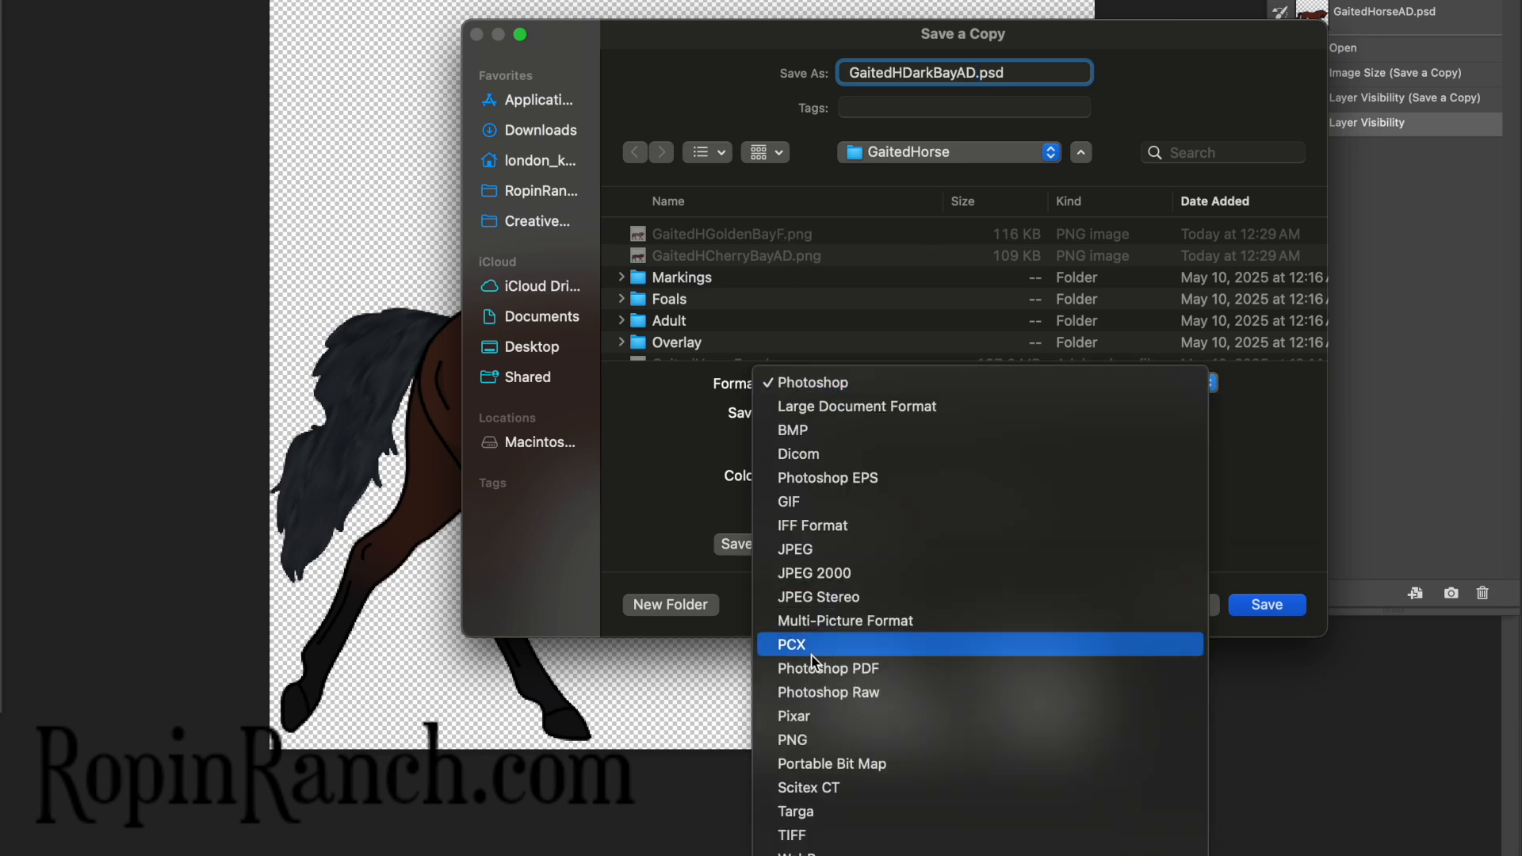
{"action": "left_click", "coordinate": [793, 739]}
{"action": "key", "text": "Return"}
Switch to Finder, rename GaitedHGoldenBayF.png to GaitedHGoldenBayAD.png, and return to Photoshop
{"action": "key", "text": "super+Tab"}
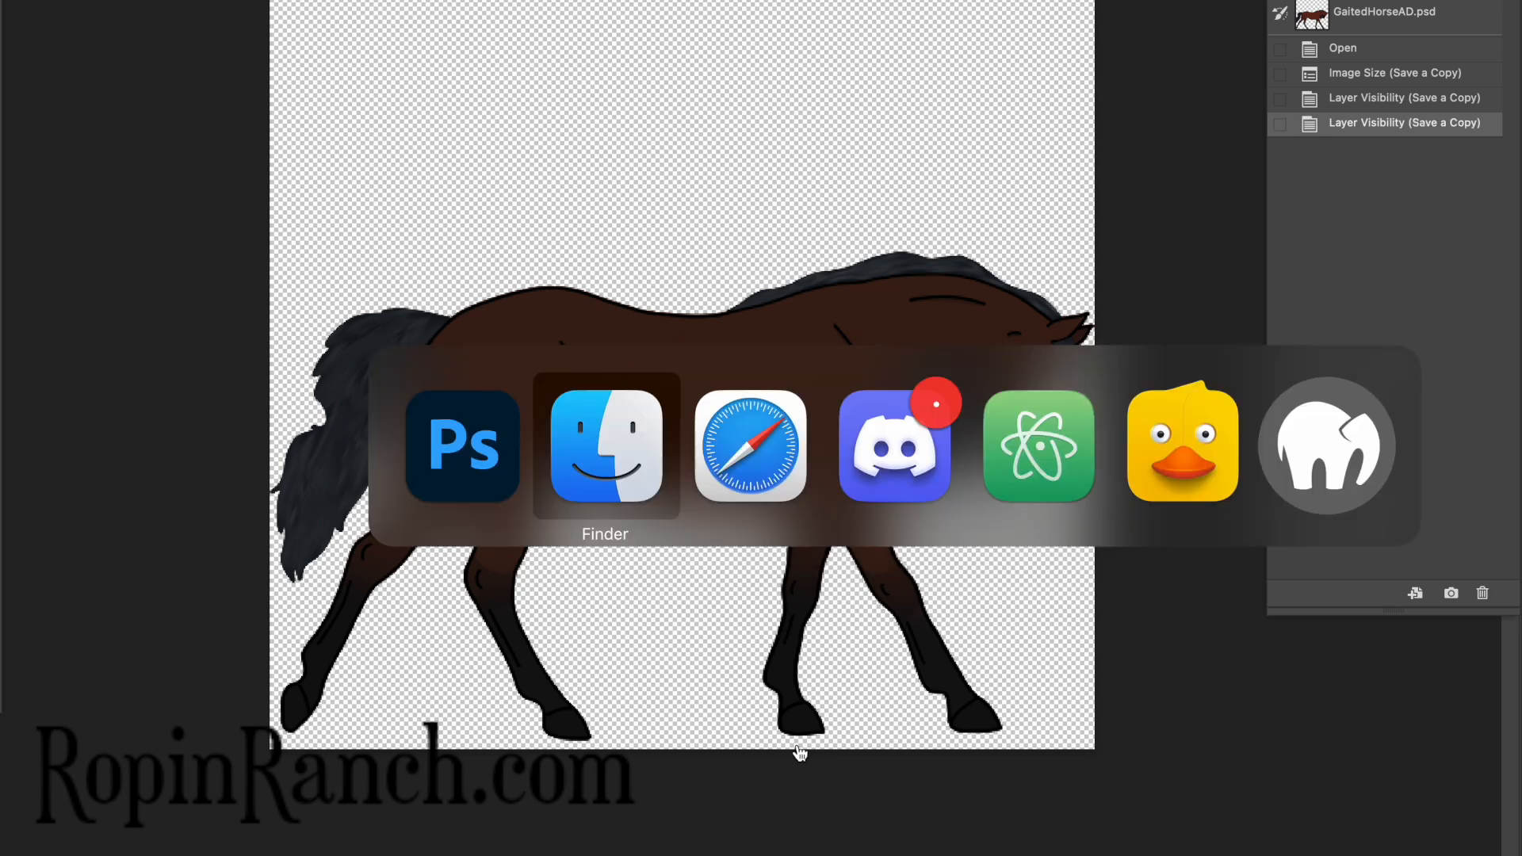
{"action": "left_click", "coordinate": [605, 401]}
{"action": "left_click", "coordinate": [606, 410]}
{"action": "key", "text": "Return"}
{"action": "key", "text": "Right"}
{"action": "key", "text": "BackSpace"}
{"action": "type", "text": "AD"}
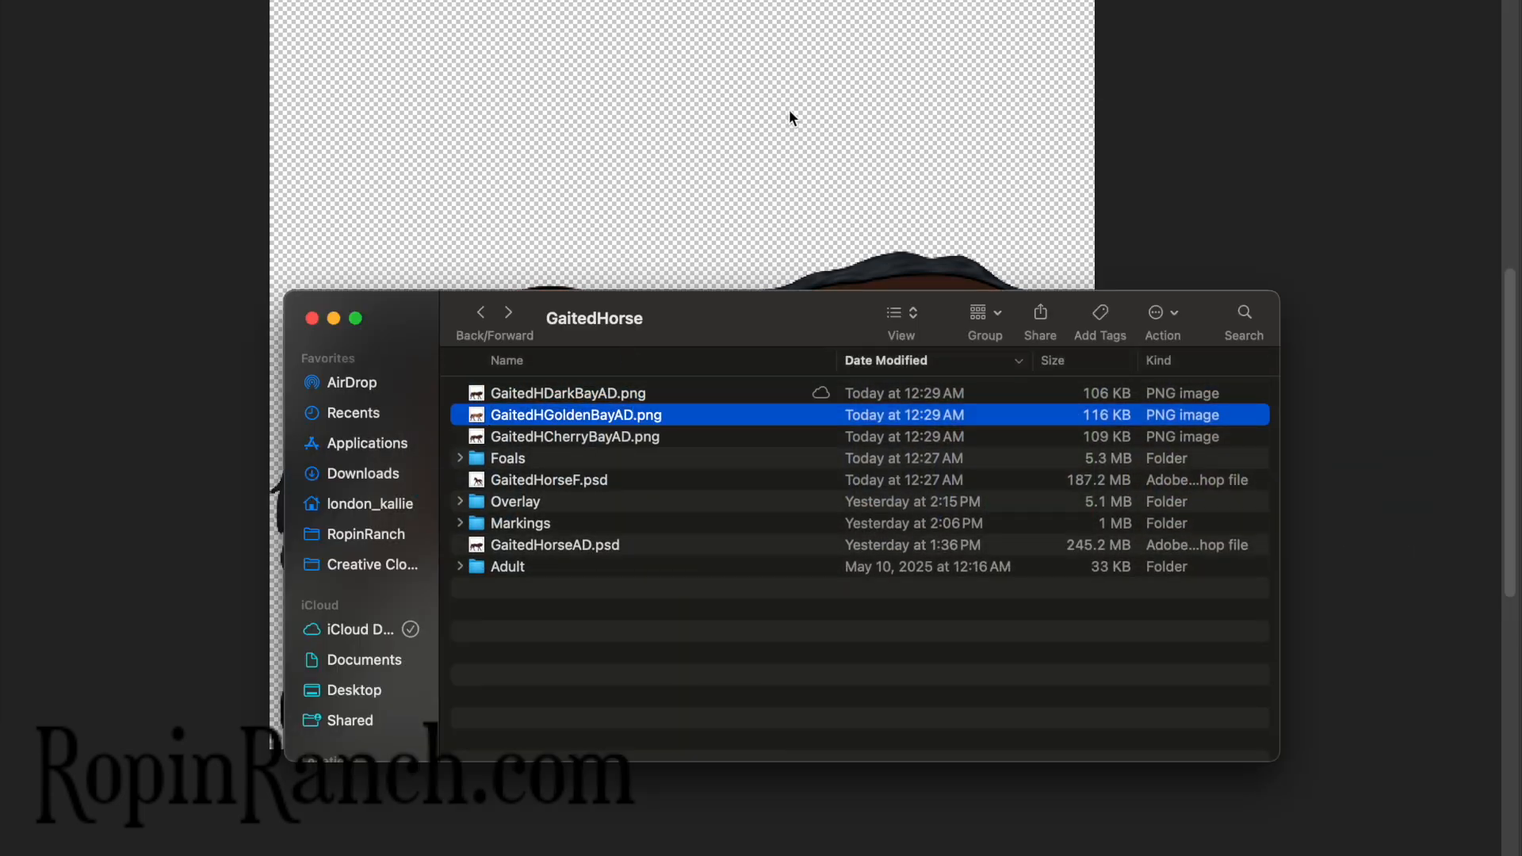
{"action": "left_click", "coordinate": [761, 144]}
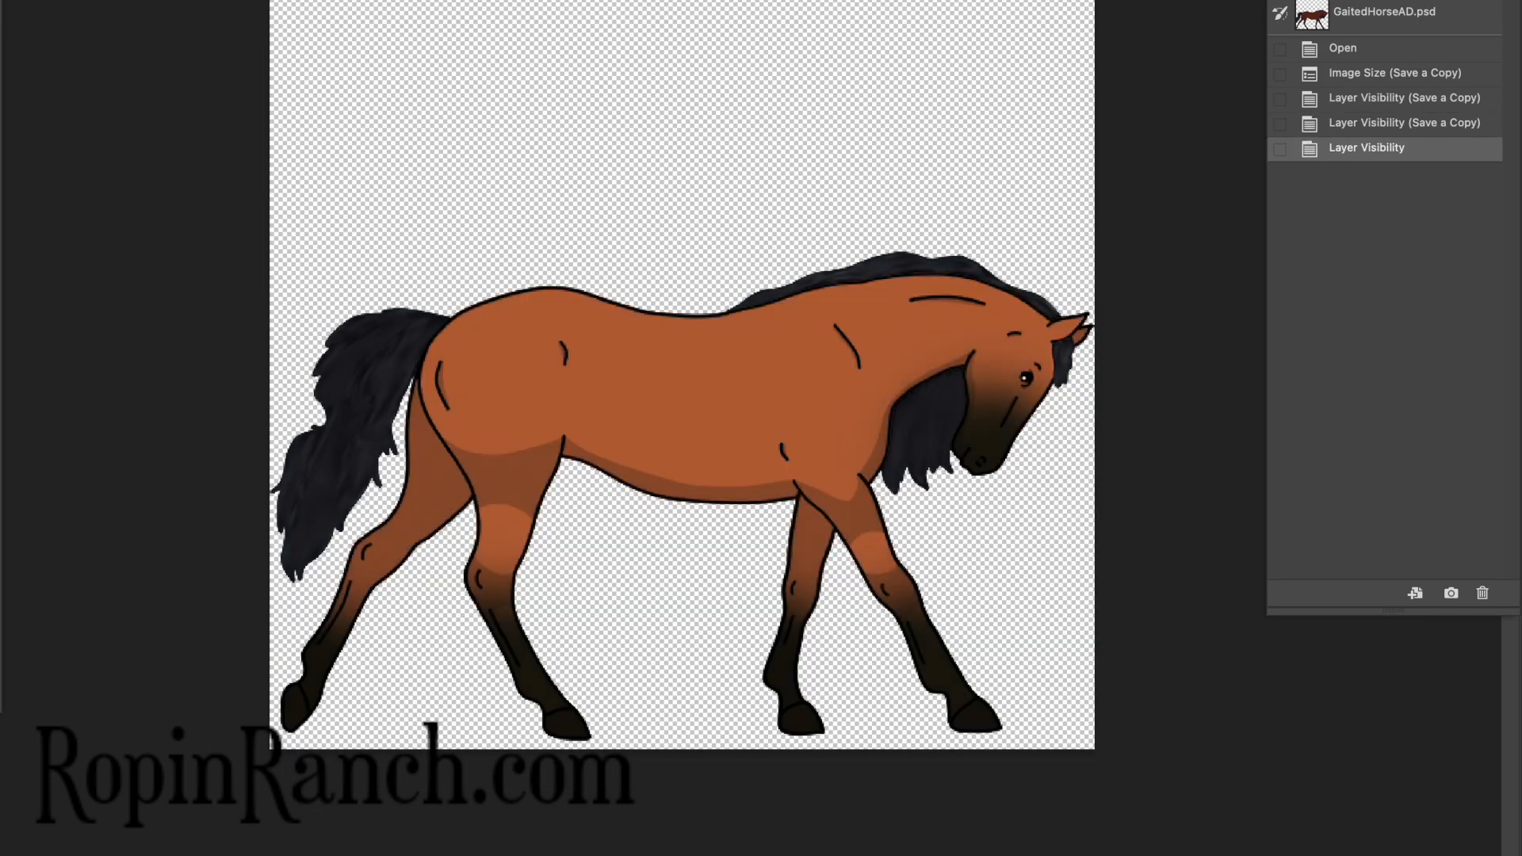
Save the adult horse with the copper bay coat as a PNG copy named GaitedHCopperBayAD
{"action": "key", "text": "alt+super+s"}
{"action": "type", "text": "GaitedHCopper"}
{"action": "type", "text": "BayAD"}
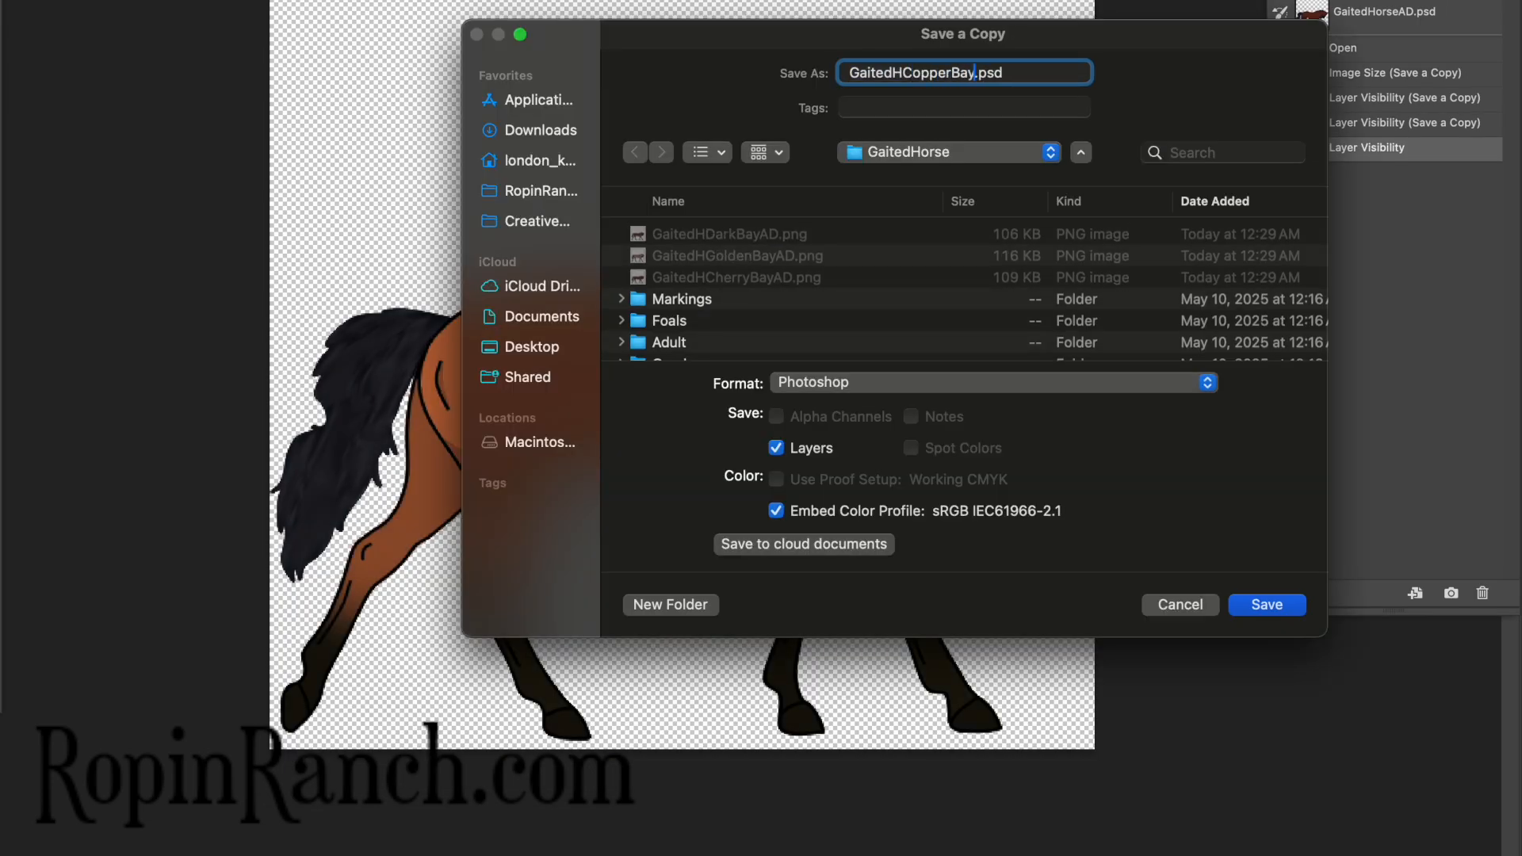
{"action": "left_click", "coordinate": [964, 382]}
{"action": "left_click", "coordinate": [853, 716]}
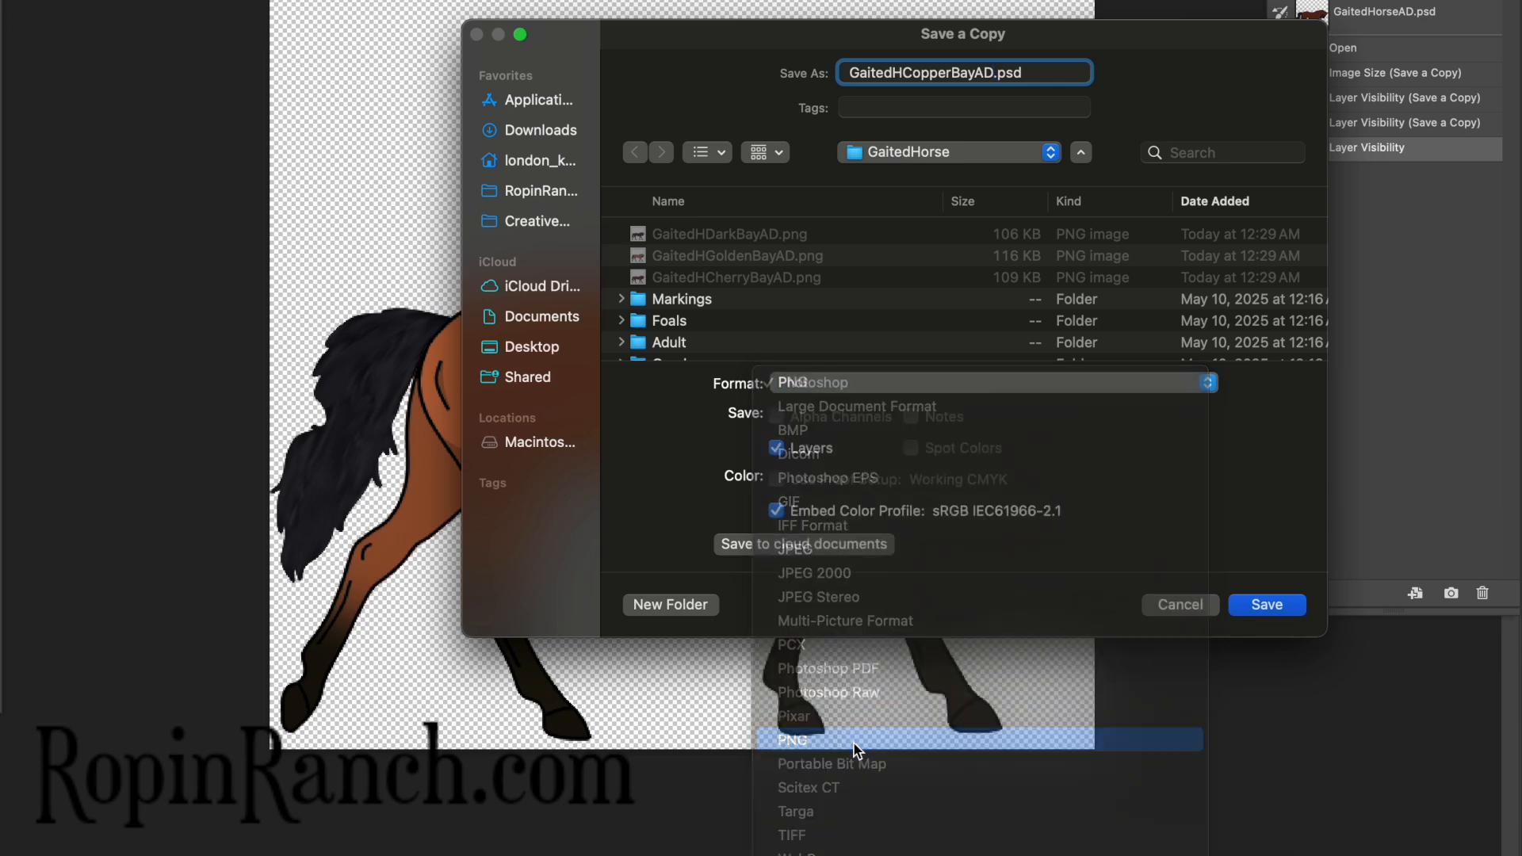
{"action": "key", "text": "Return"}
{"action": "key", "text": "Return"}
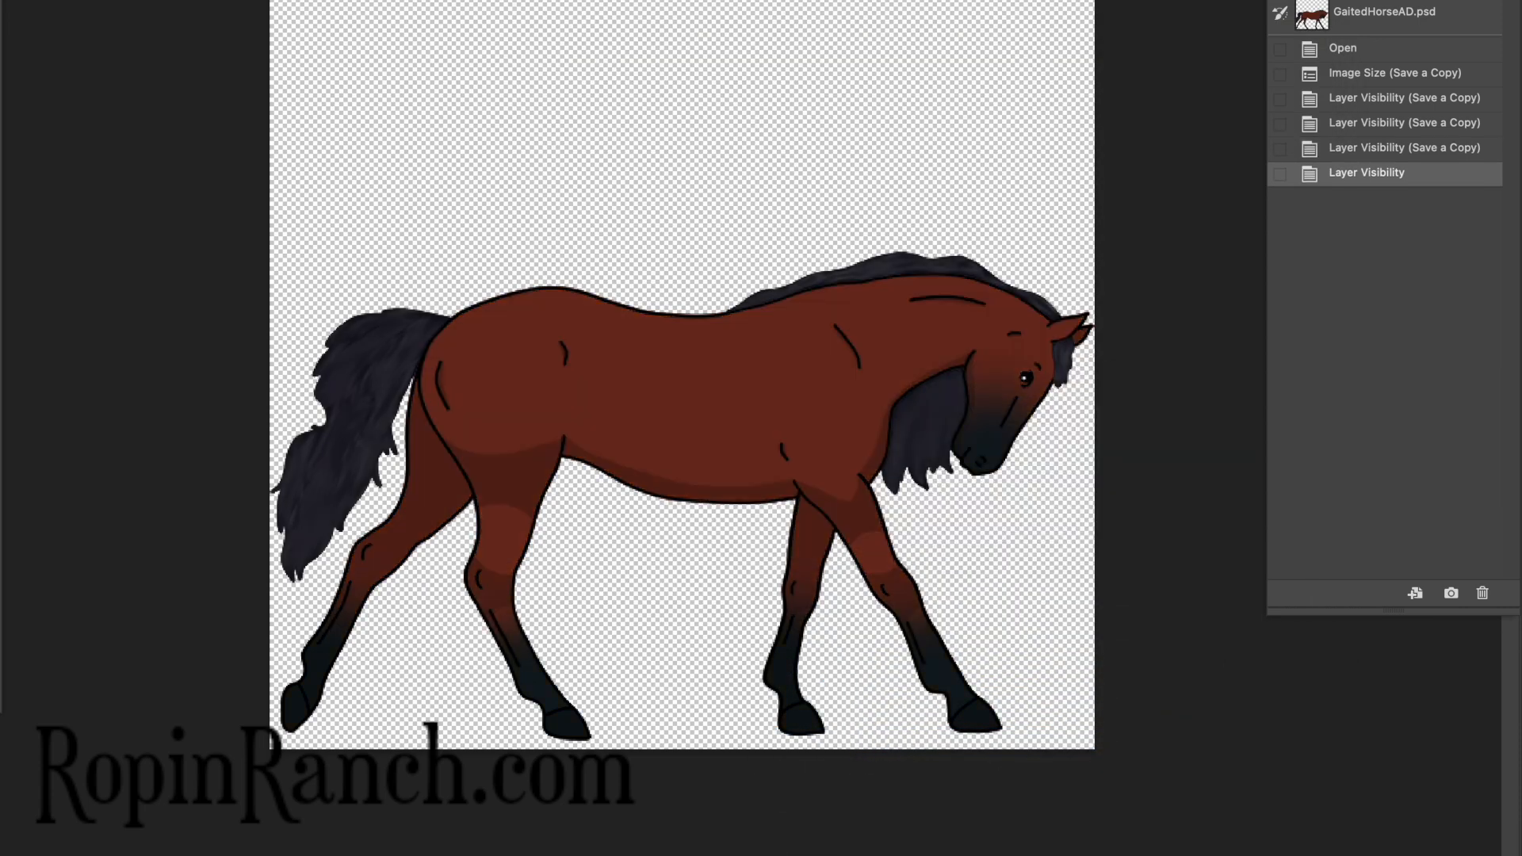
Save the adult horse with the blood bay coat as a PNG copy named GaitedHBloodBayAD
{"action": "key", "text": "alt+super+s"}
{"action": "type", "text": "GaitedHBloodBayAD"}
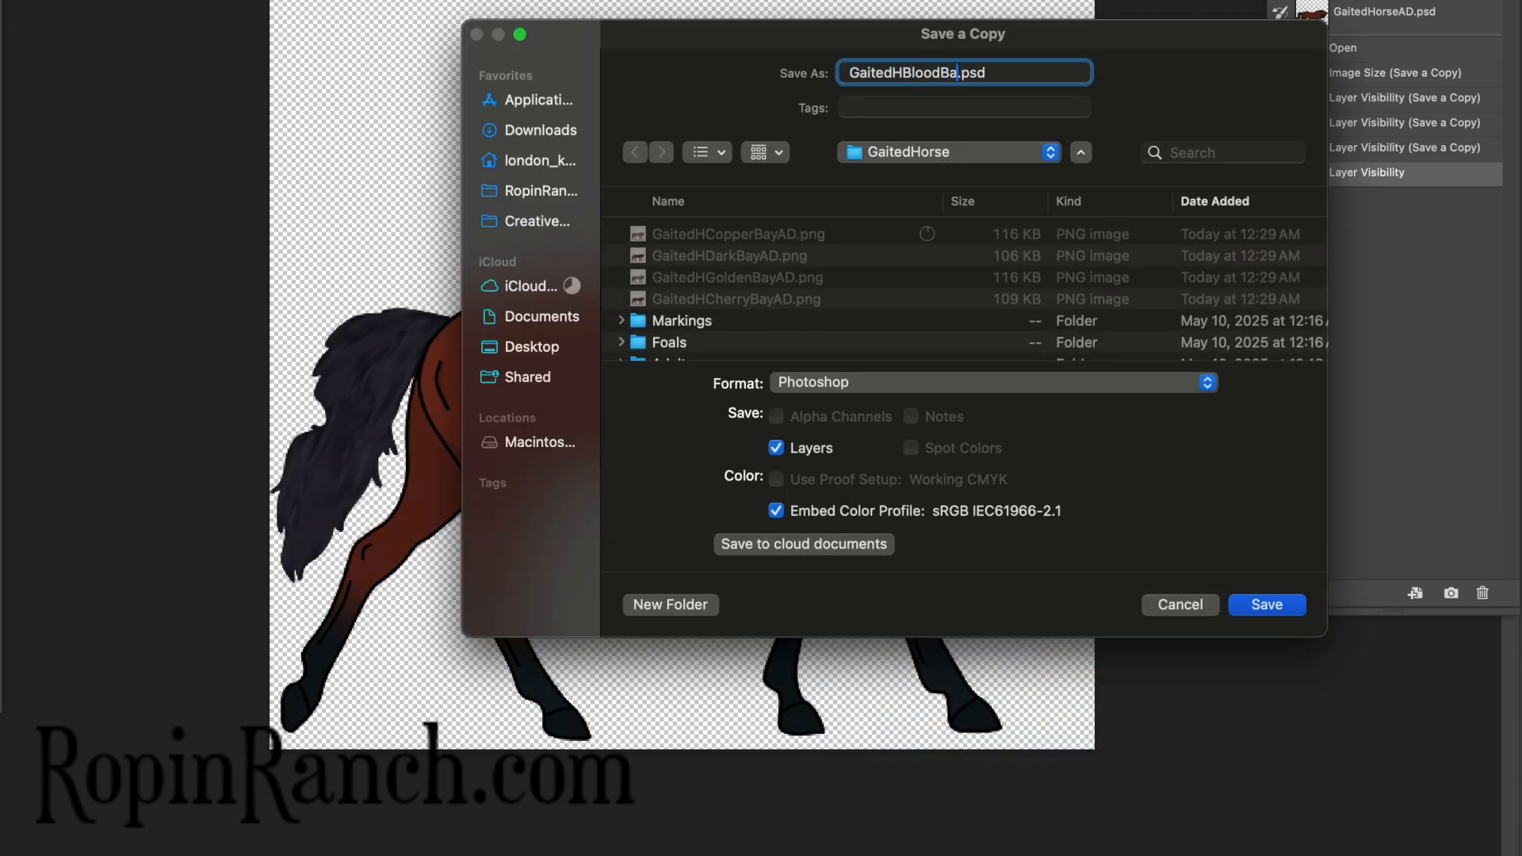
{"action": "left_click", "coordinate": [961, 382]}
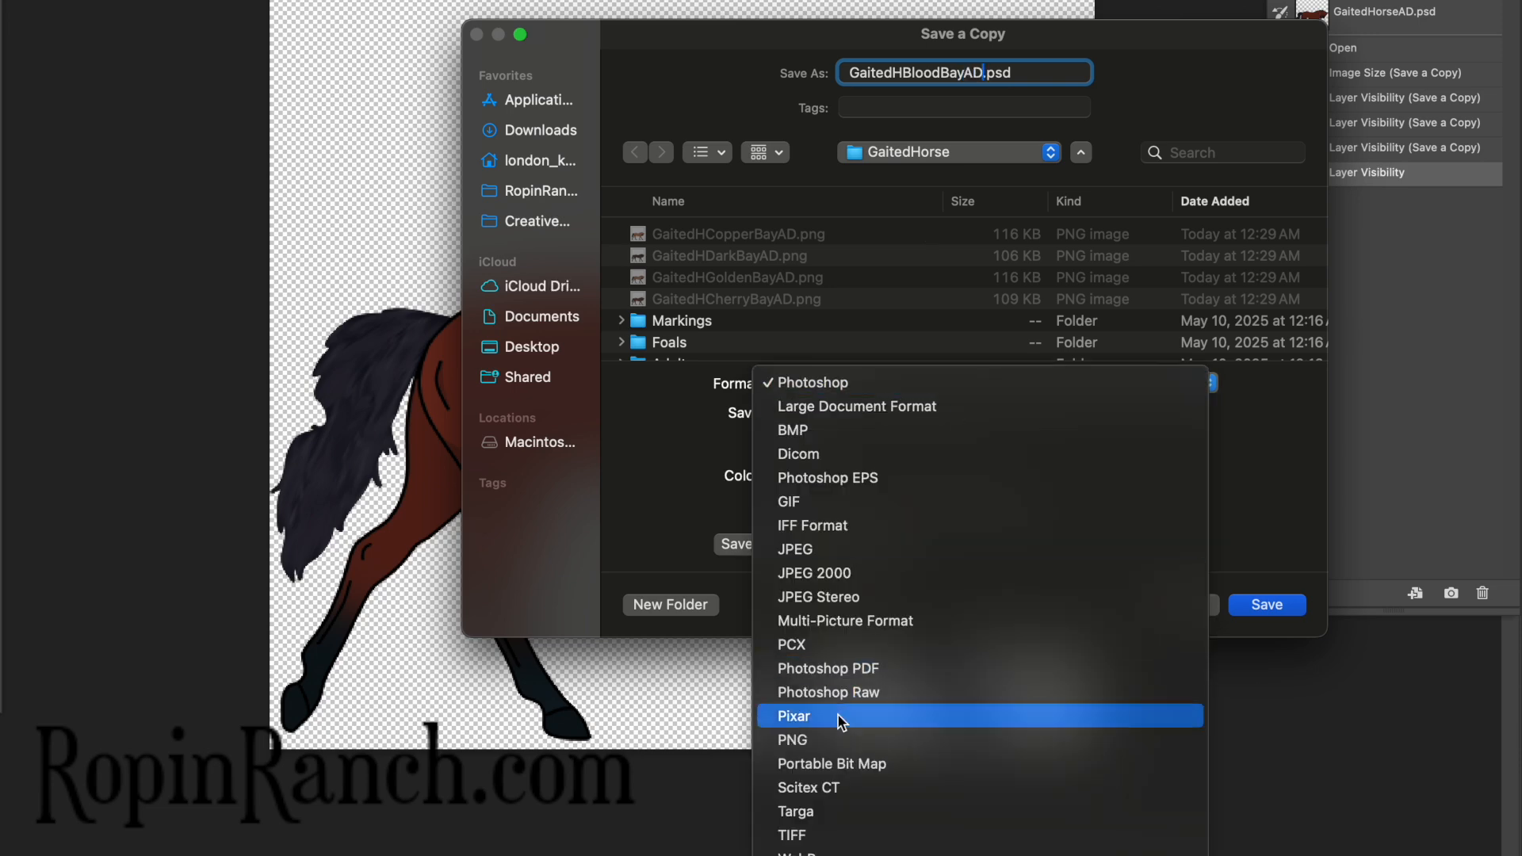
{"action": "left_click", "coordinate": [829, 736]}
{"action": "key", "text": "Return"}
{"action": "key", "text": "Return"}
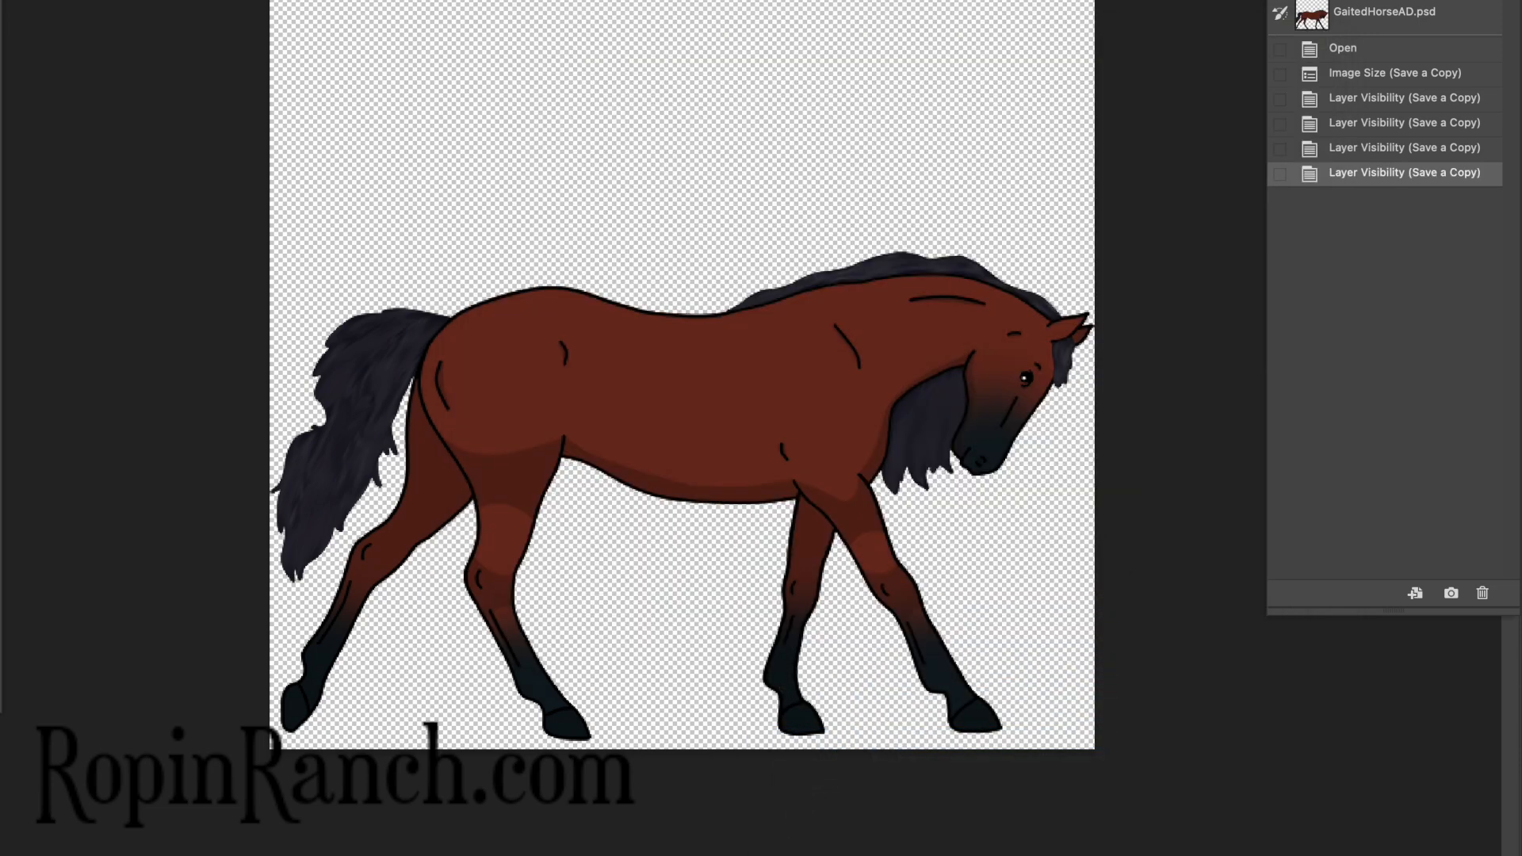
Show the mahogany bay coat on the adult horse and save a PNG copy named GaitedHMahogonyBayAD
{"action": "key", "text": "alt+super+s"}
{"action": "type", "text": "GaitedHMahogonyBayAD"}
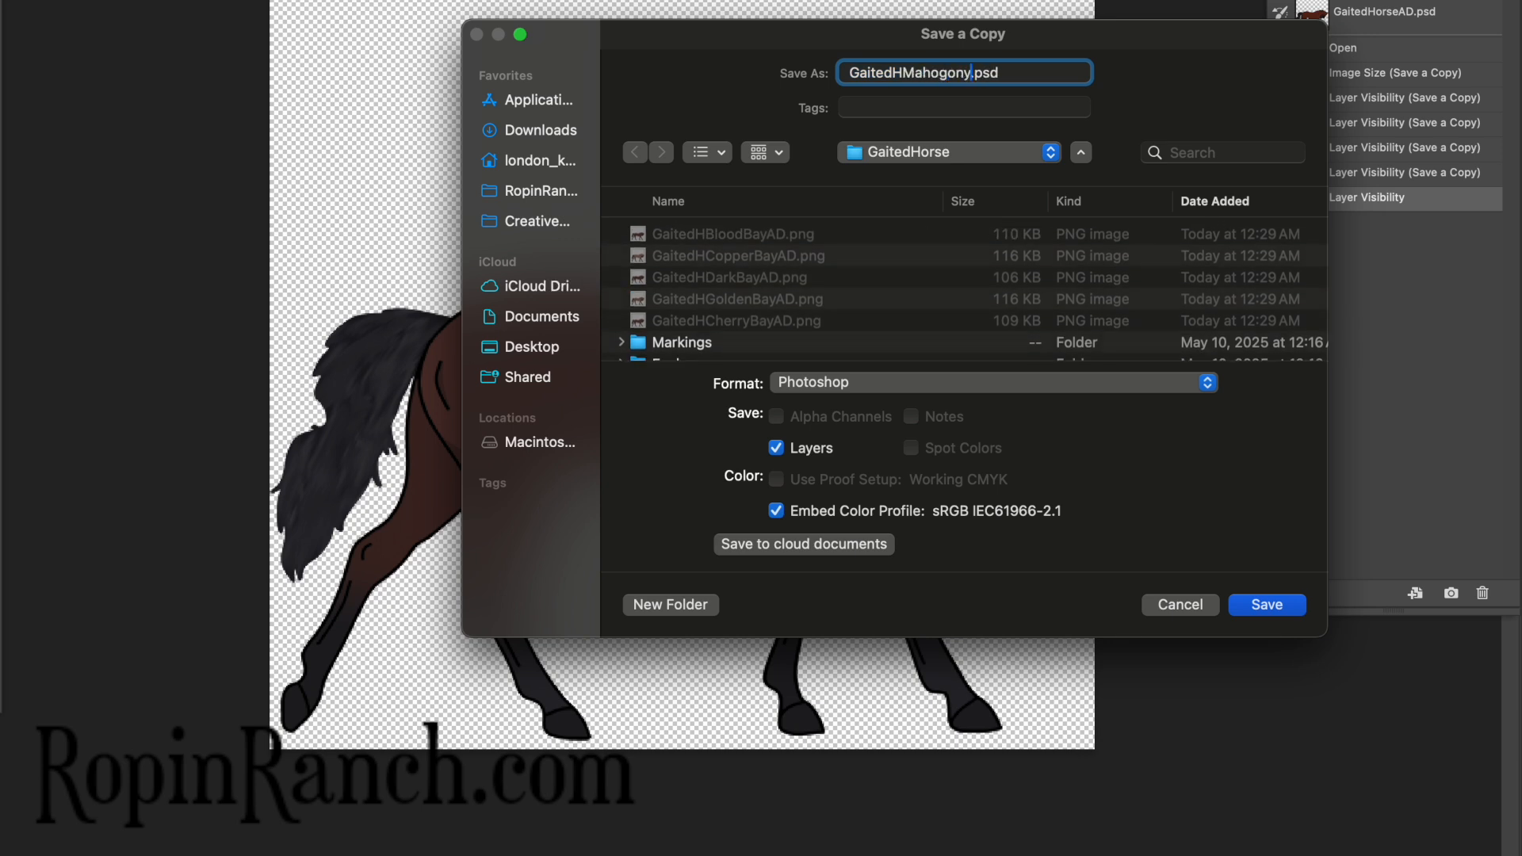
{"action": "left_click", "coordinate": [918, 382]}
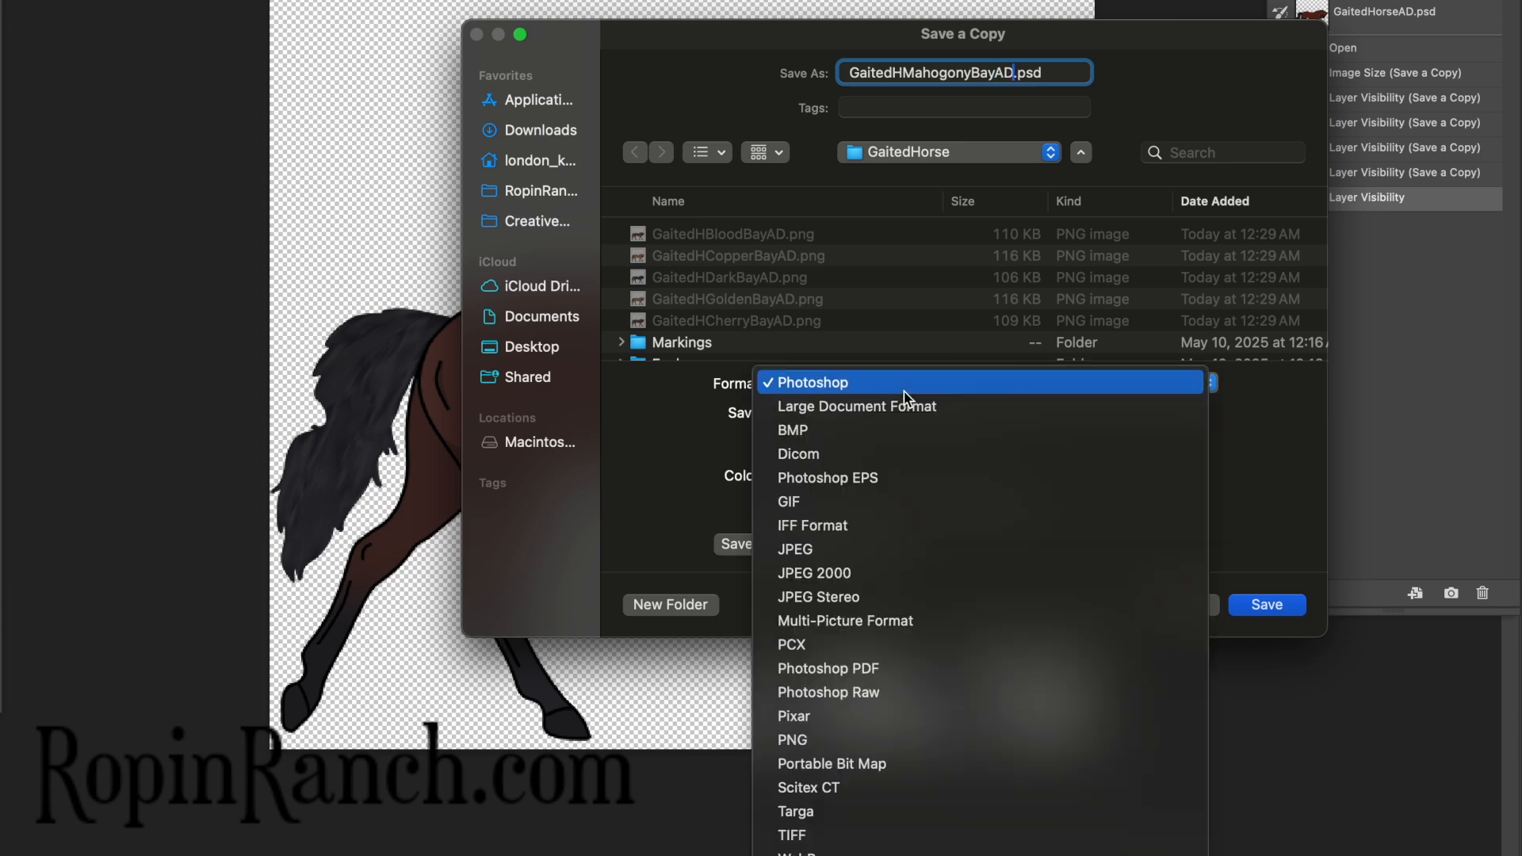
{"action": "left_click", "coordinate": [835, 725]}
{"action": "key", "text": "Return"}
{"action": "key", "text": "Return"}
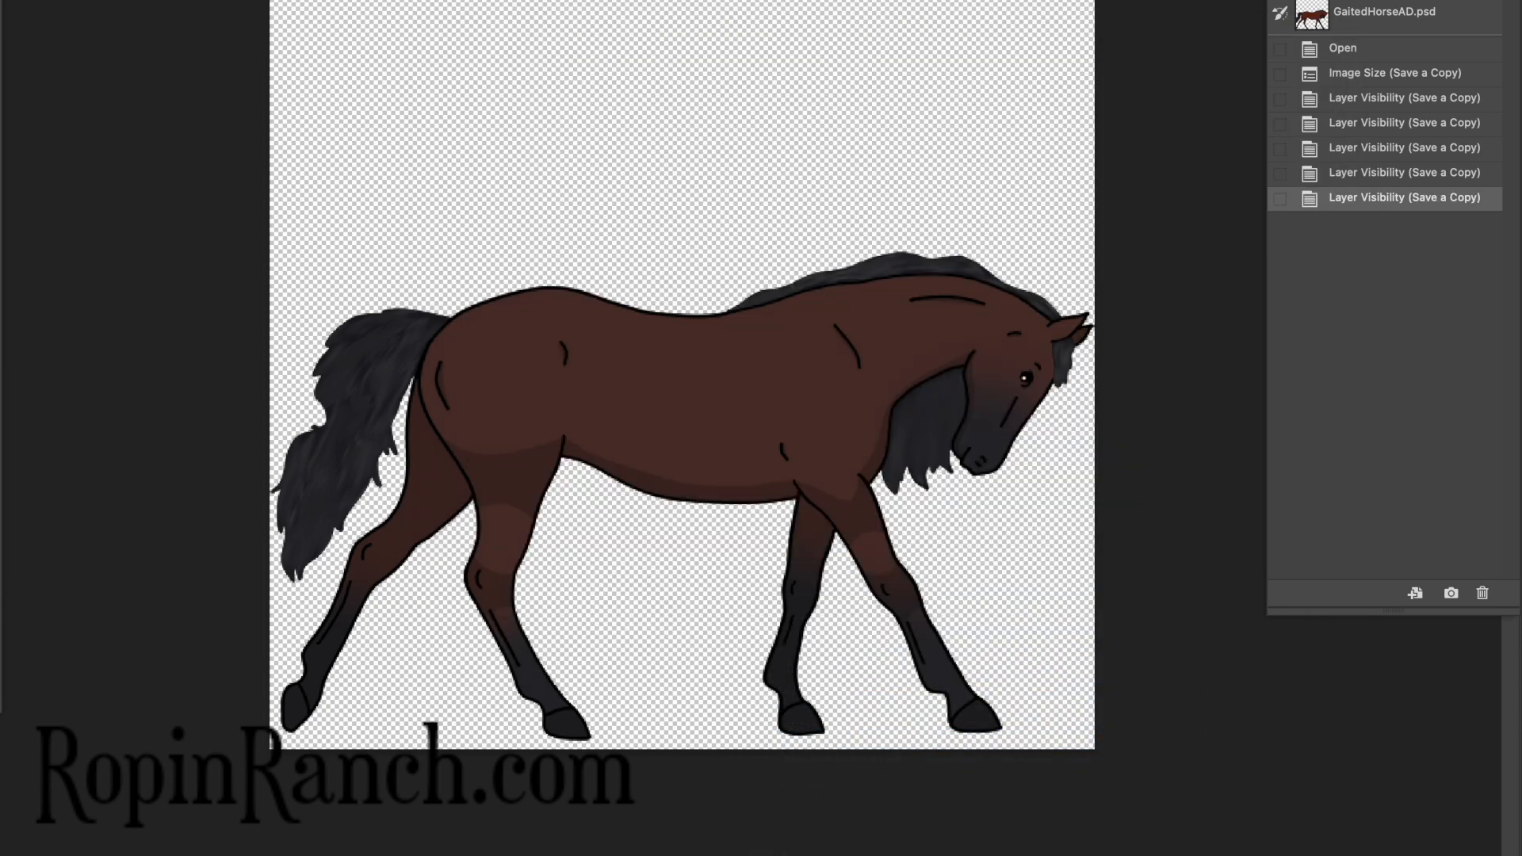
Show the wild bay coat on the adult horse and save a PNG copy named GaitedHWildBayAD
{"action": "key", "text": "super+comma"}
{"action": "key", "text": "alt+super+s"}
{"action": "type", "text": "GaitedHWildBay"}
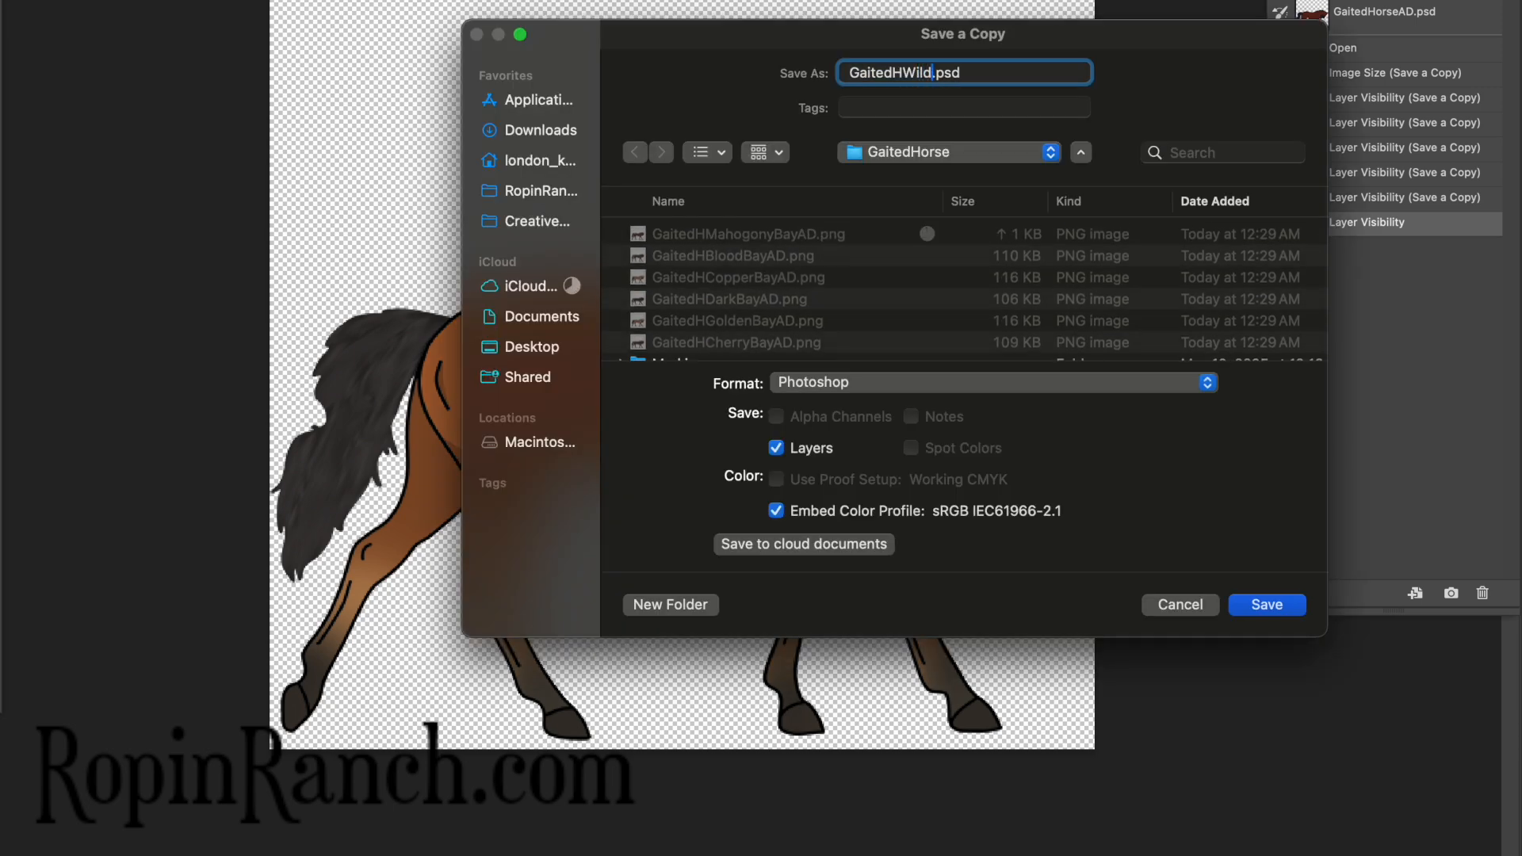
{"action": "type", "text": "AD"}
{"action": "left_click", "coordinate": [982, 382]}
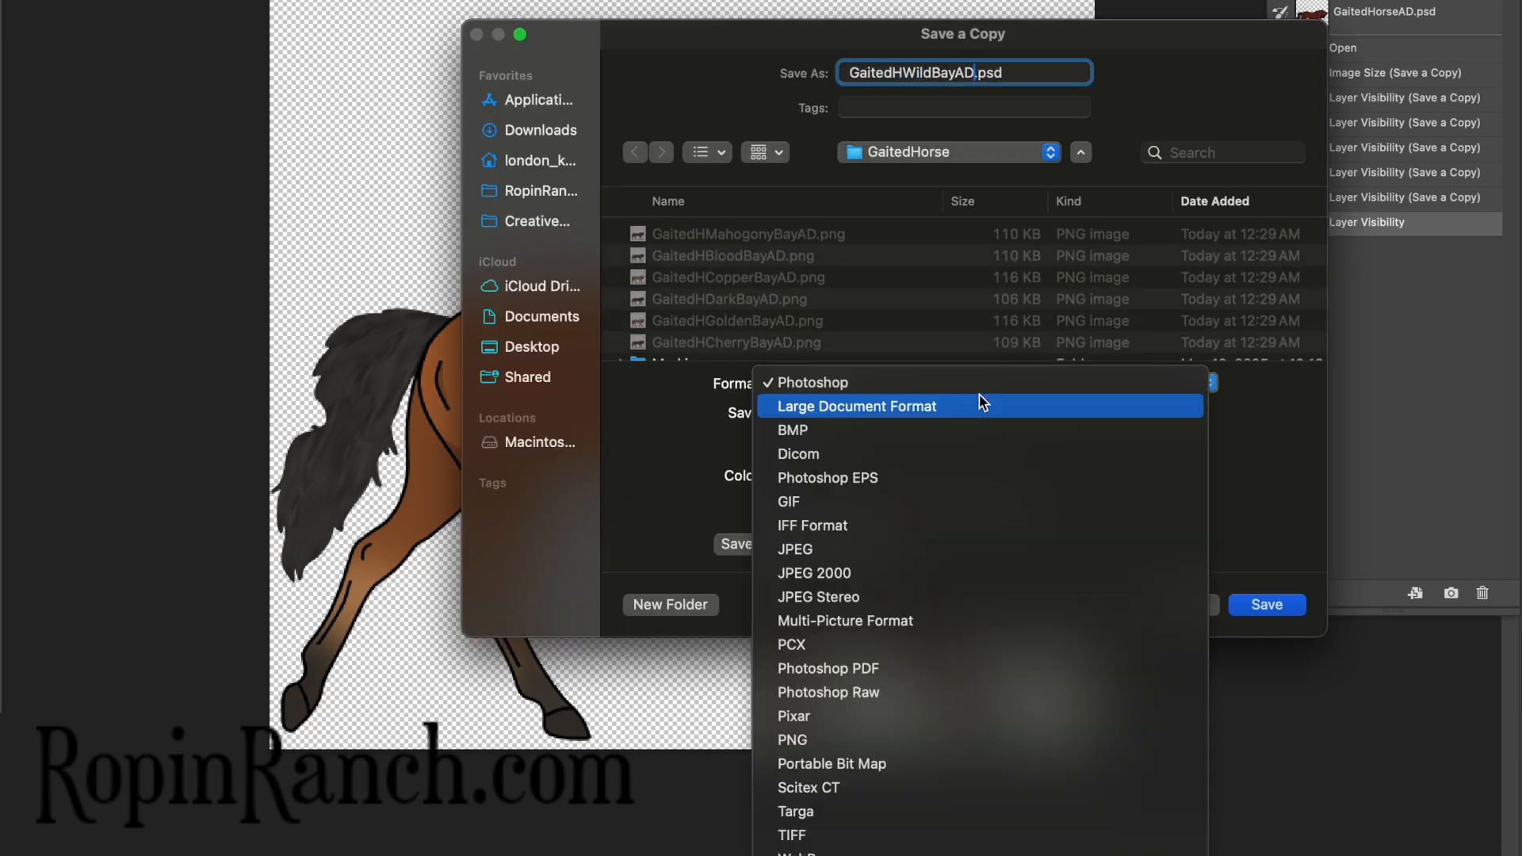
{"action": "left_click", "coordinate": [839, 731]}
{"action": "key", "text": "Return"}
{"action": "key", "text": "Return"}
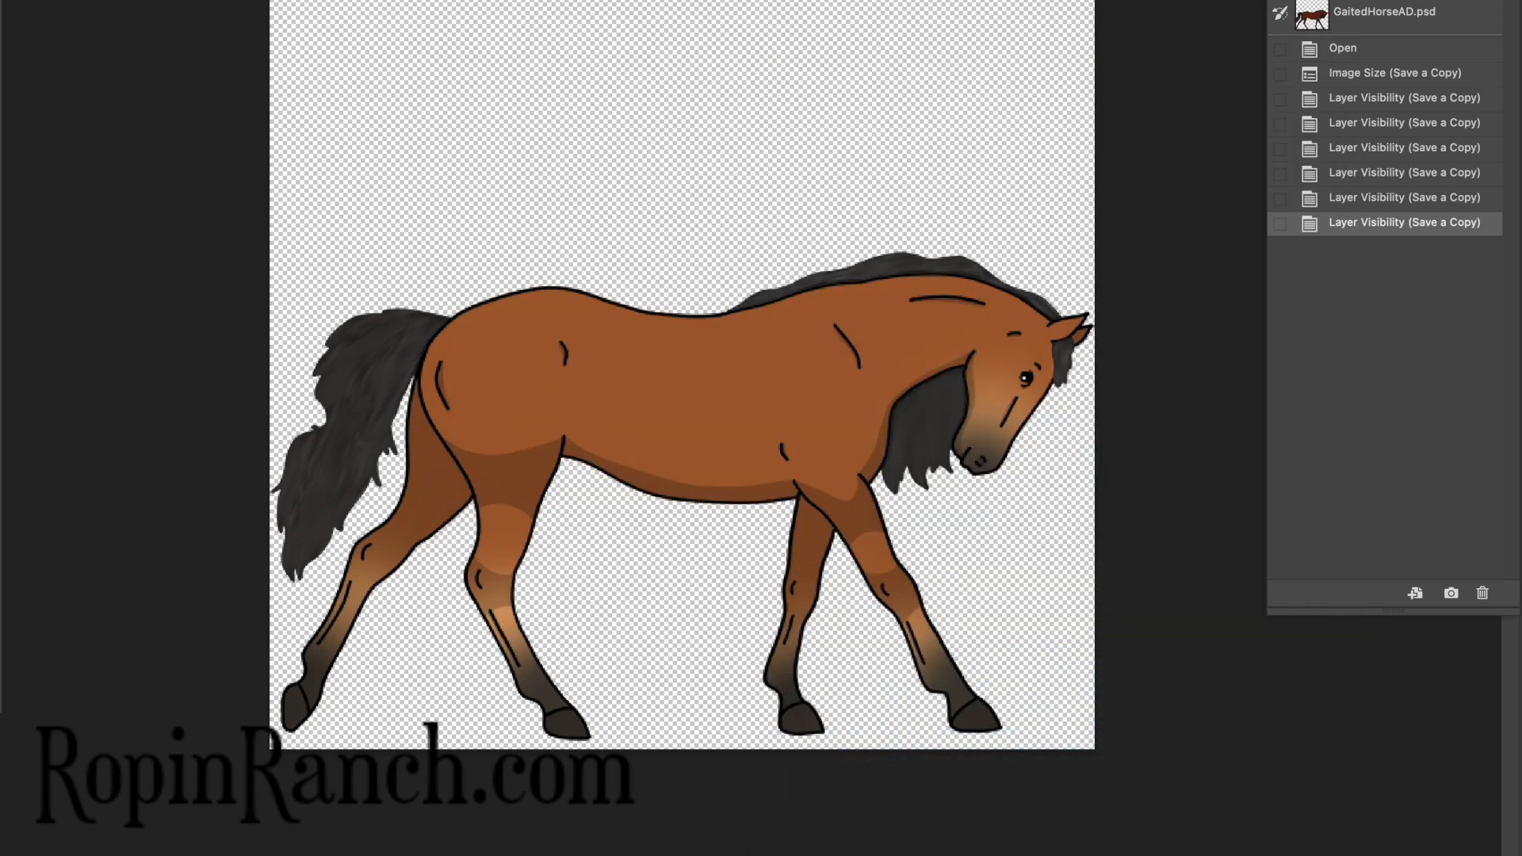
Show the plain bay coat on the adult horse and save a PNG copy named GaitedHBayAD
{"action": "key", "text": "super+comma"}
{"action": "key", "text": "alt+super+s"}
{"action": "type", "text": "GaitedHBayAD"}
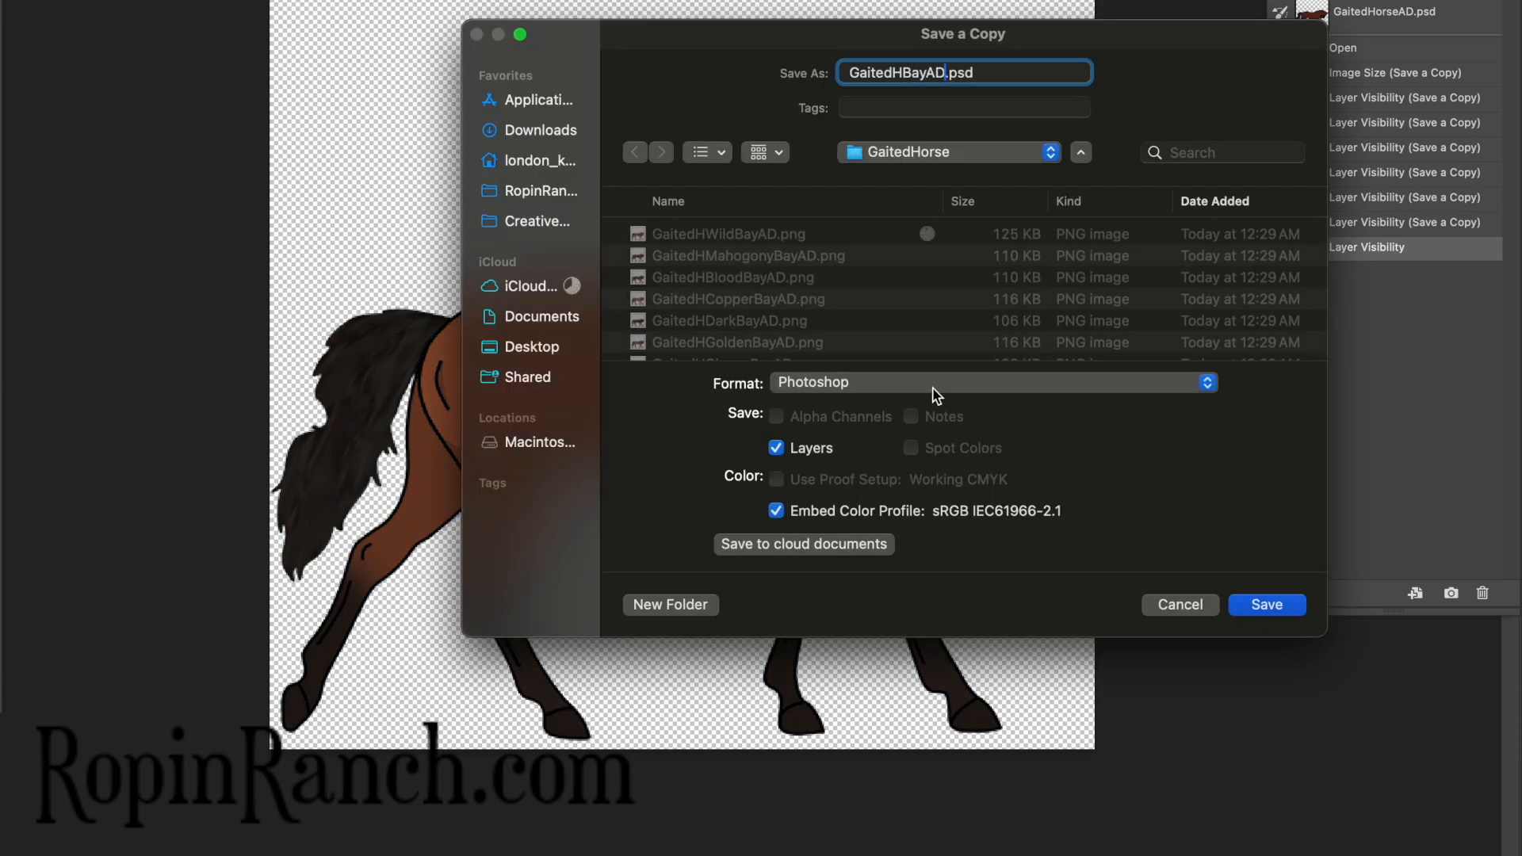
{"action": "left_click", "coordinate": [937, 382]}
{"action": "left_click", "coordinate": [853, 738]}
{"action": "key", "text": "Return"}
{"action": "key", "text": "Return"}
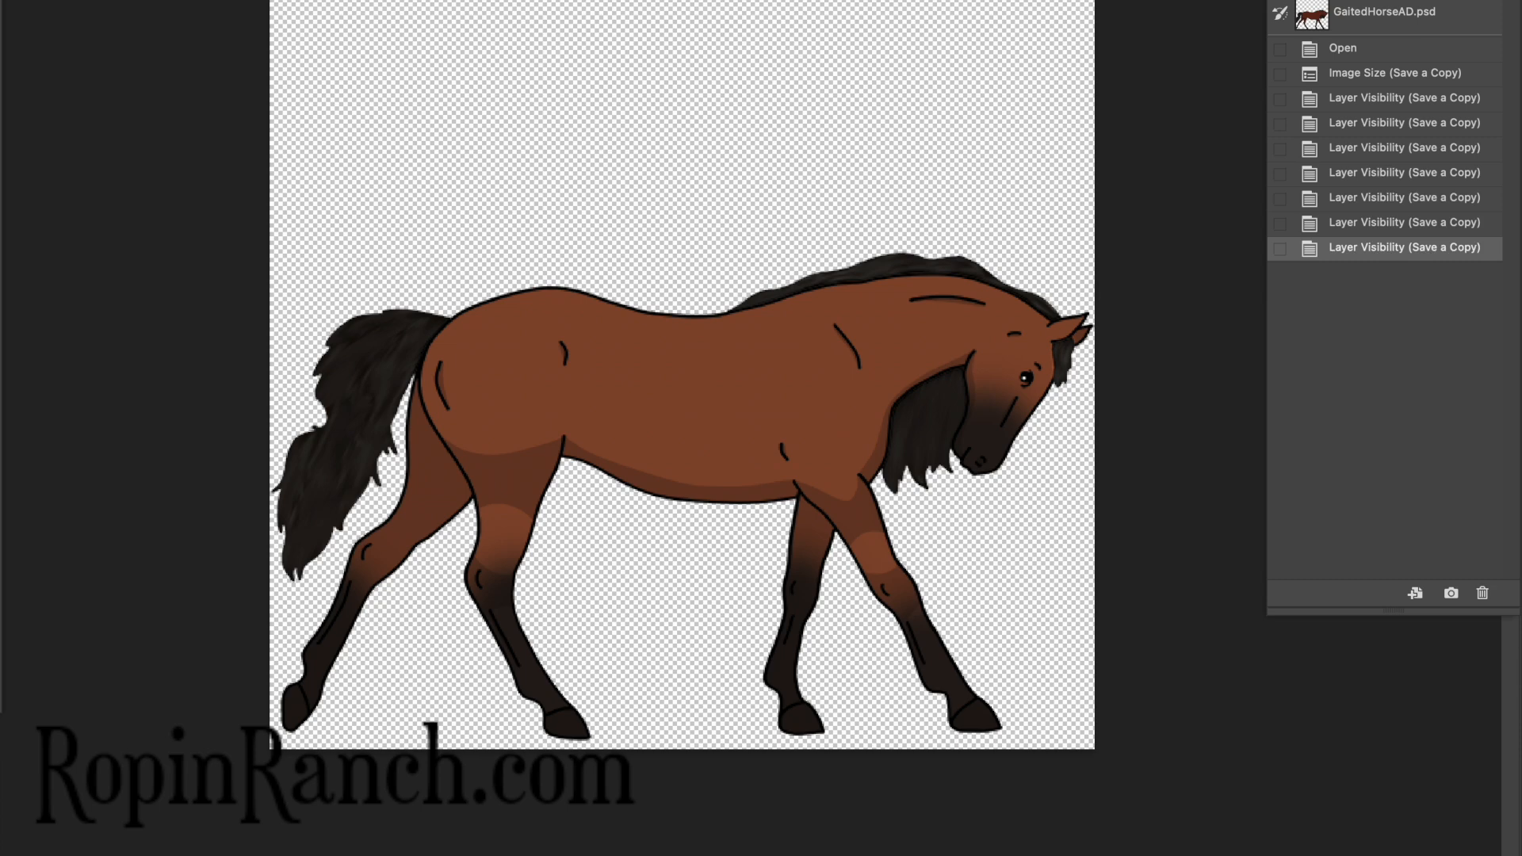
Show the liver chestnut coat with the pale mane and tail, and save a PNG copy named GaitedHLiverChestnutAD
{"action": "key", "text": "super+comma"}
{"action": "key", "text": "super+comma"}
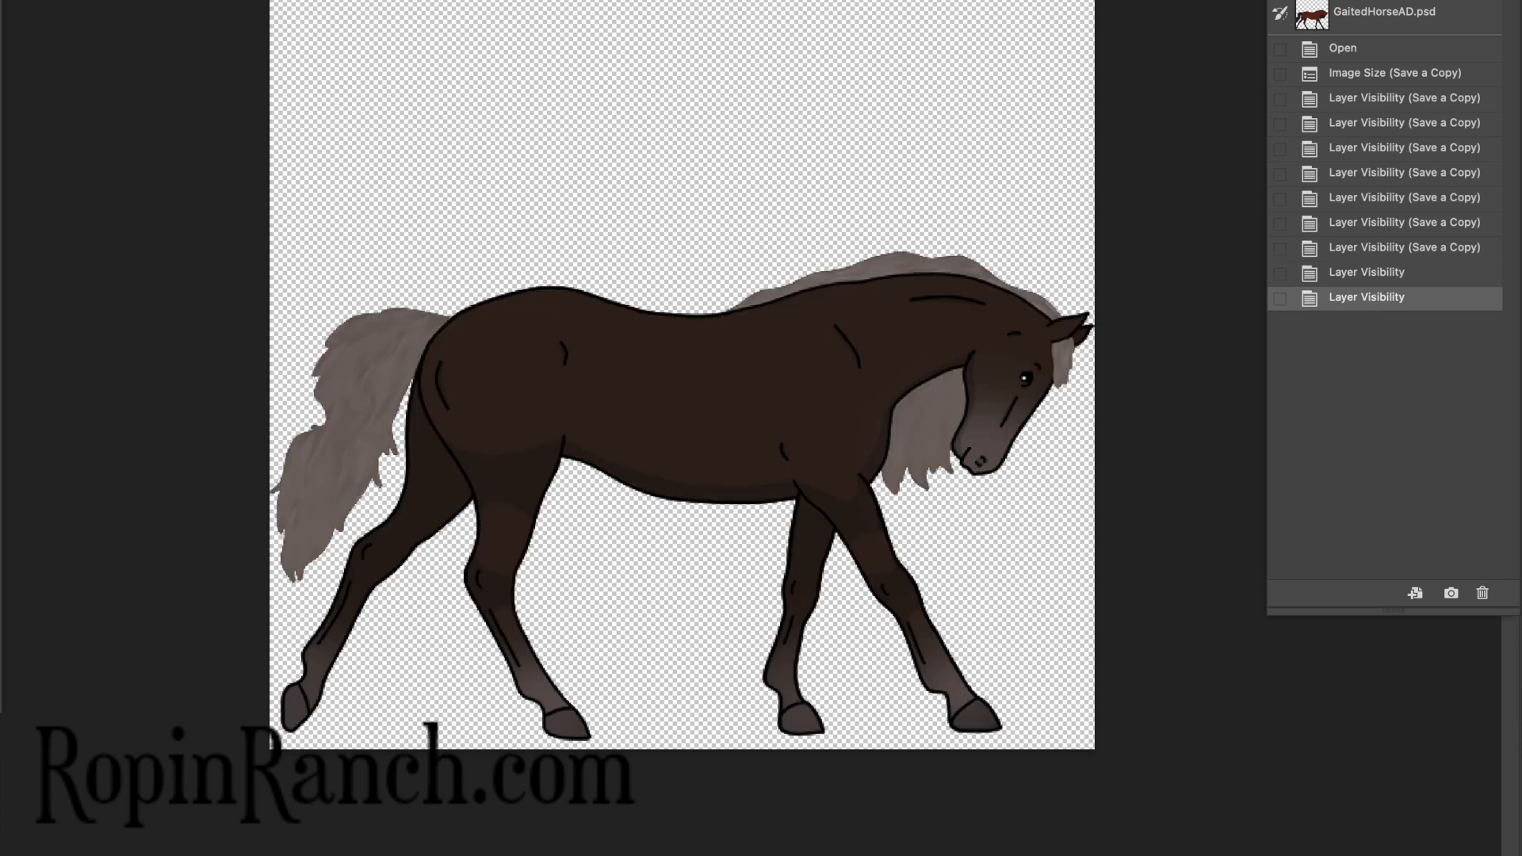
{"action": "key", "text": "alt+super+s"}
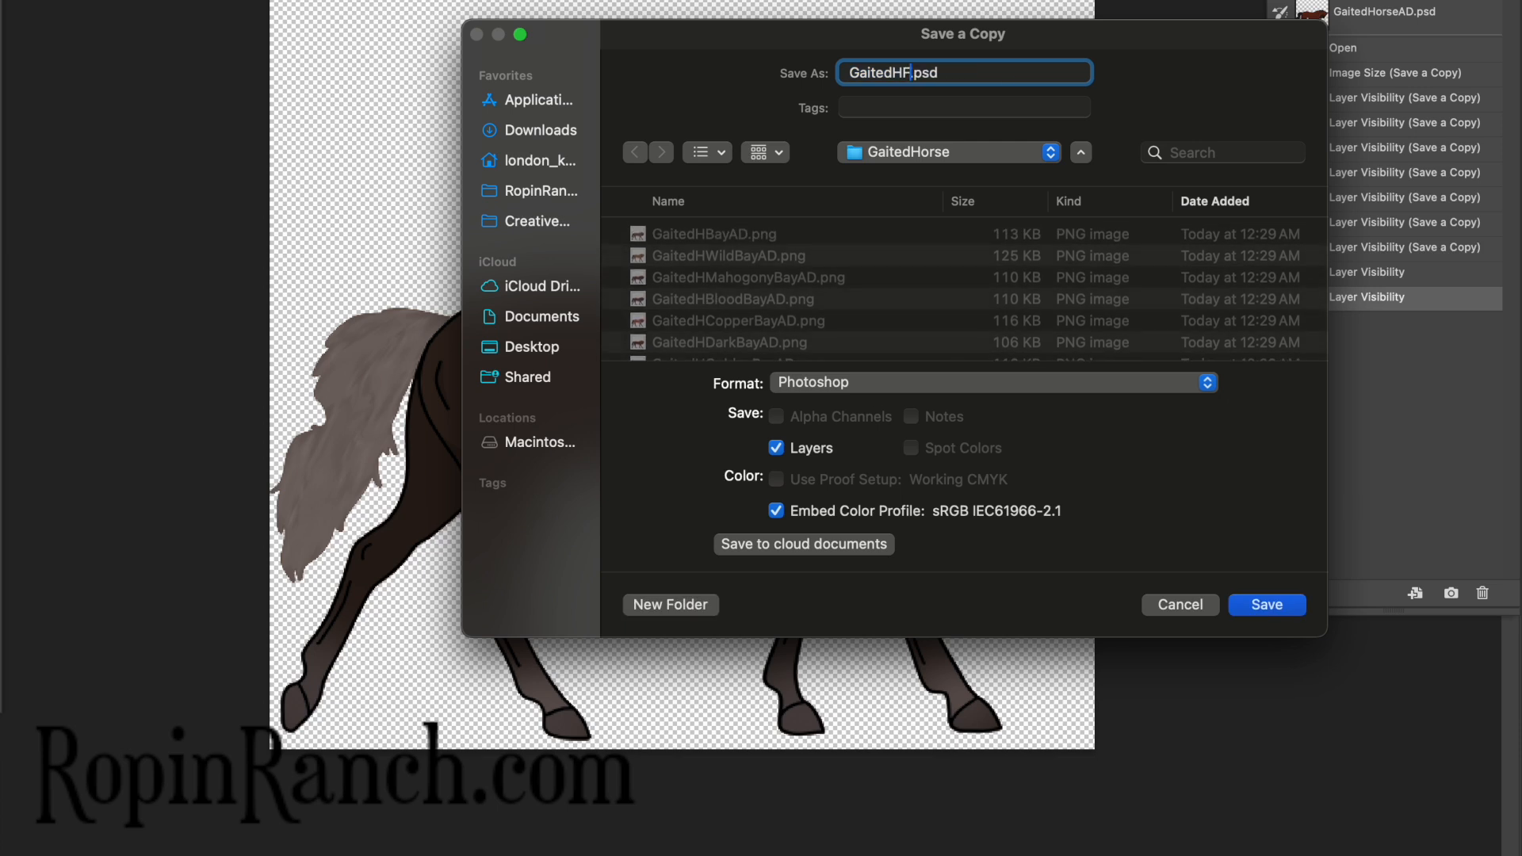
{"action": "type", "text": "LiverChestnuA"}
{"action": "key", "text": "BackSpace"}
{"action": "key", "text": "BackSpace"}
{"action": "type", "text": "tAD"}
{"action": "left_click", "coordinate": [836, 386]}
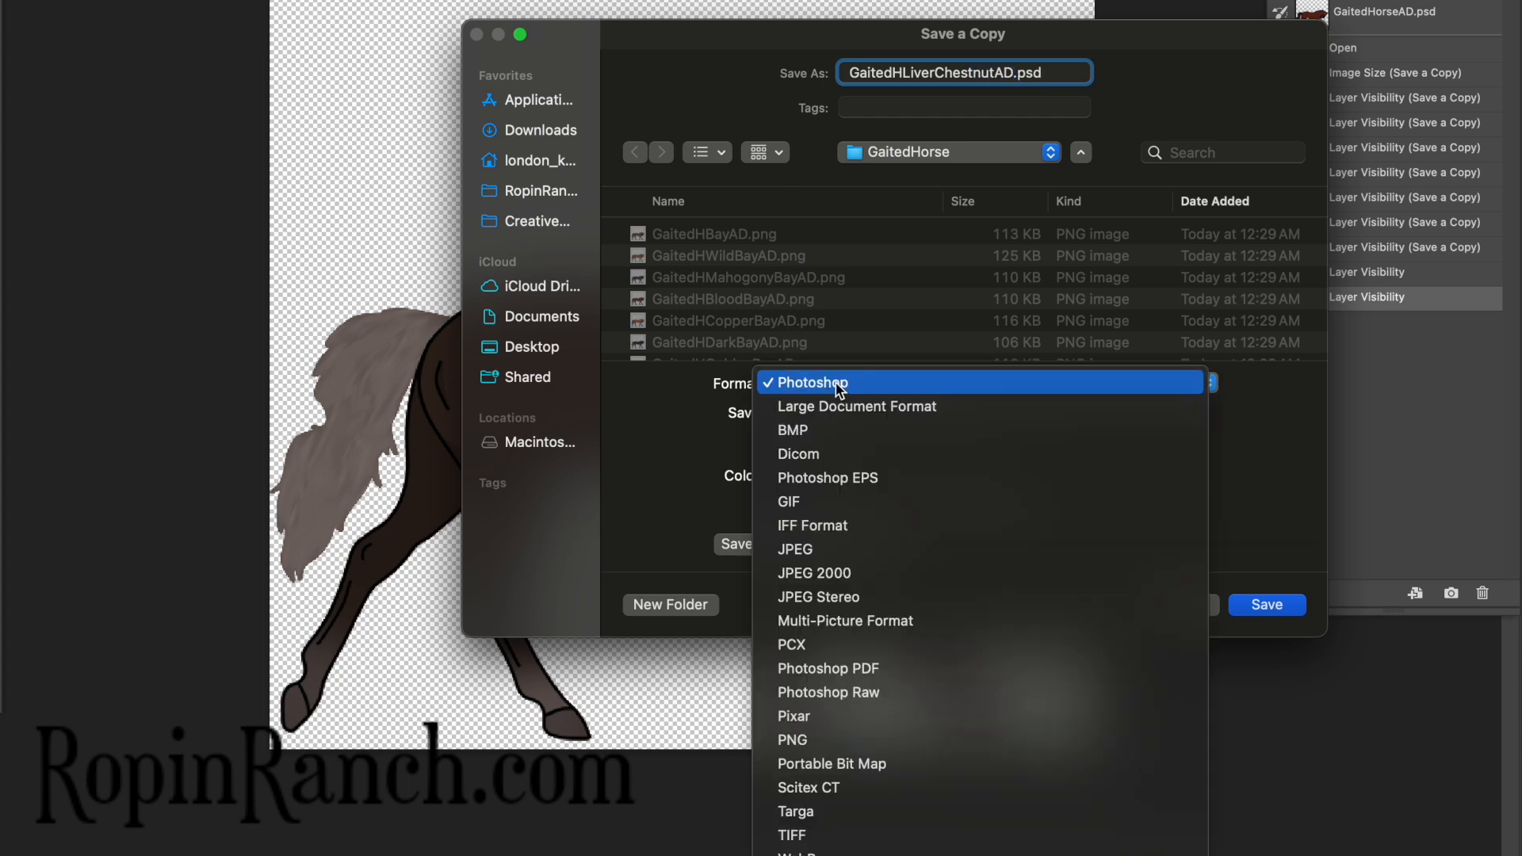
{"action": "left_click", "coordinate": [847, 737]}
{"action": "key", "text": "Return"}
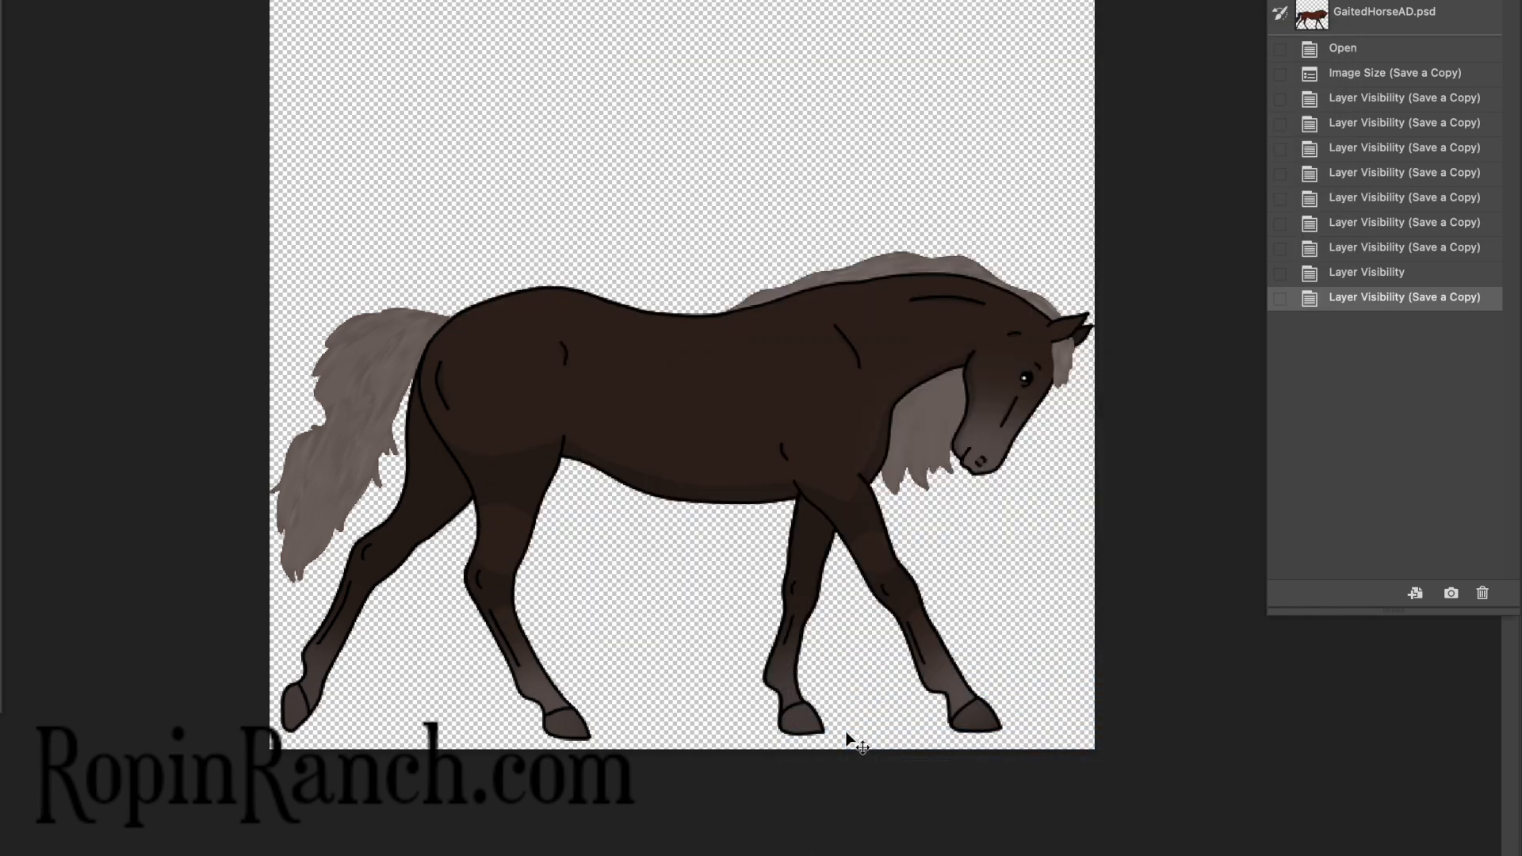
Switch to Finder to check the Solid folder inside the Adult folder, and return to Photoshop
{"action": "key", "text": "super+Tab"}
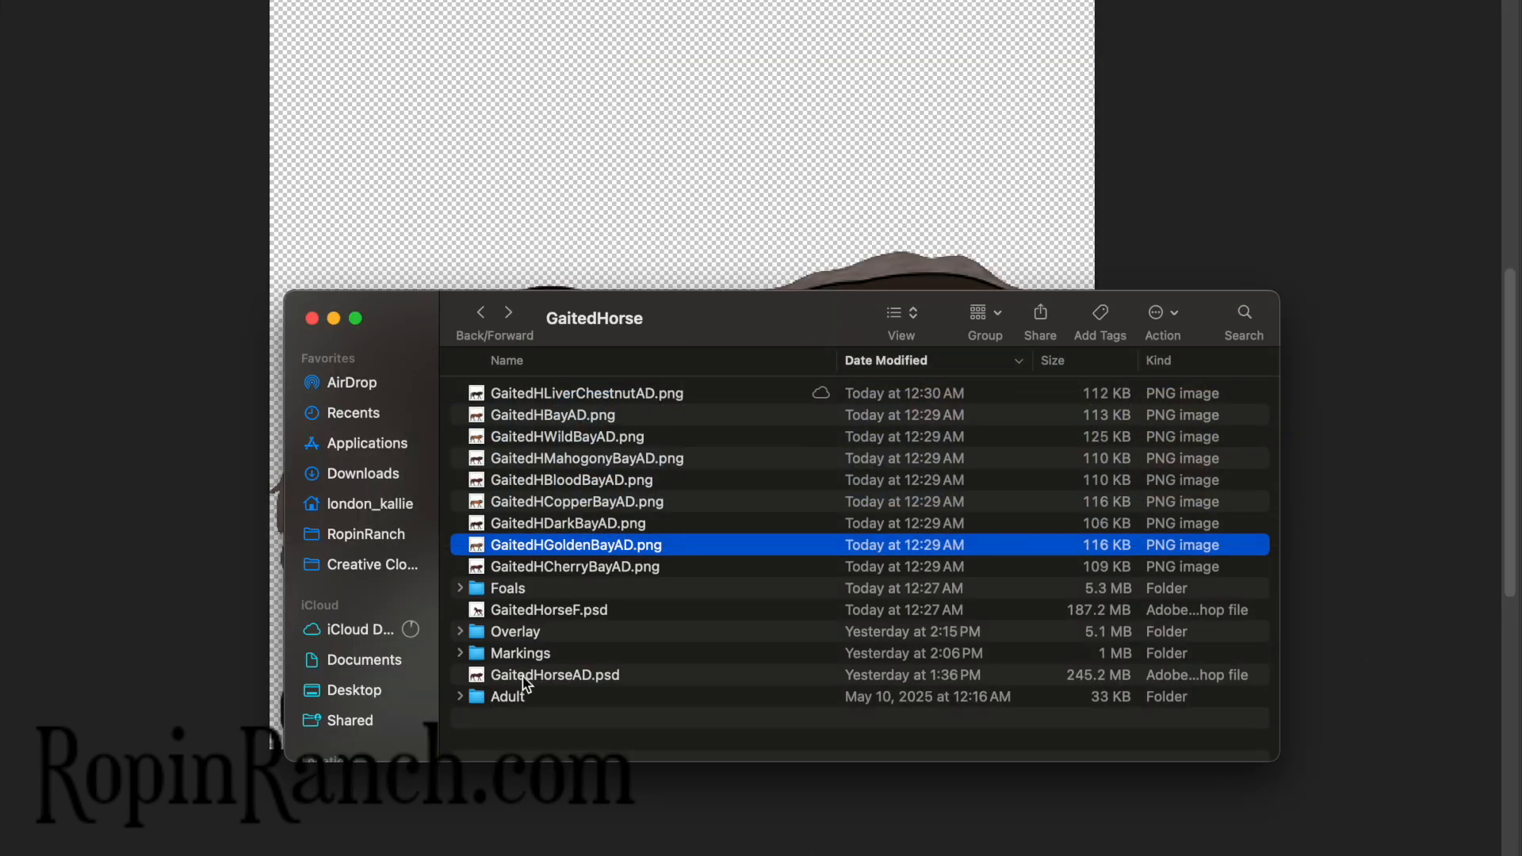
{"action": "double_click", "coordinate": [527, 697]}
{"action": "double_click", "coordinate": [543, 440]}
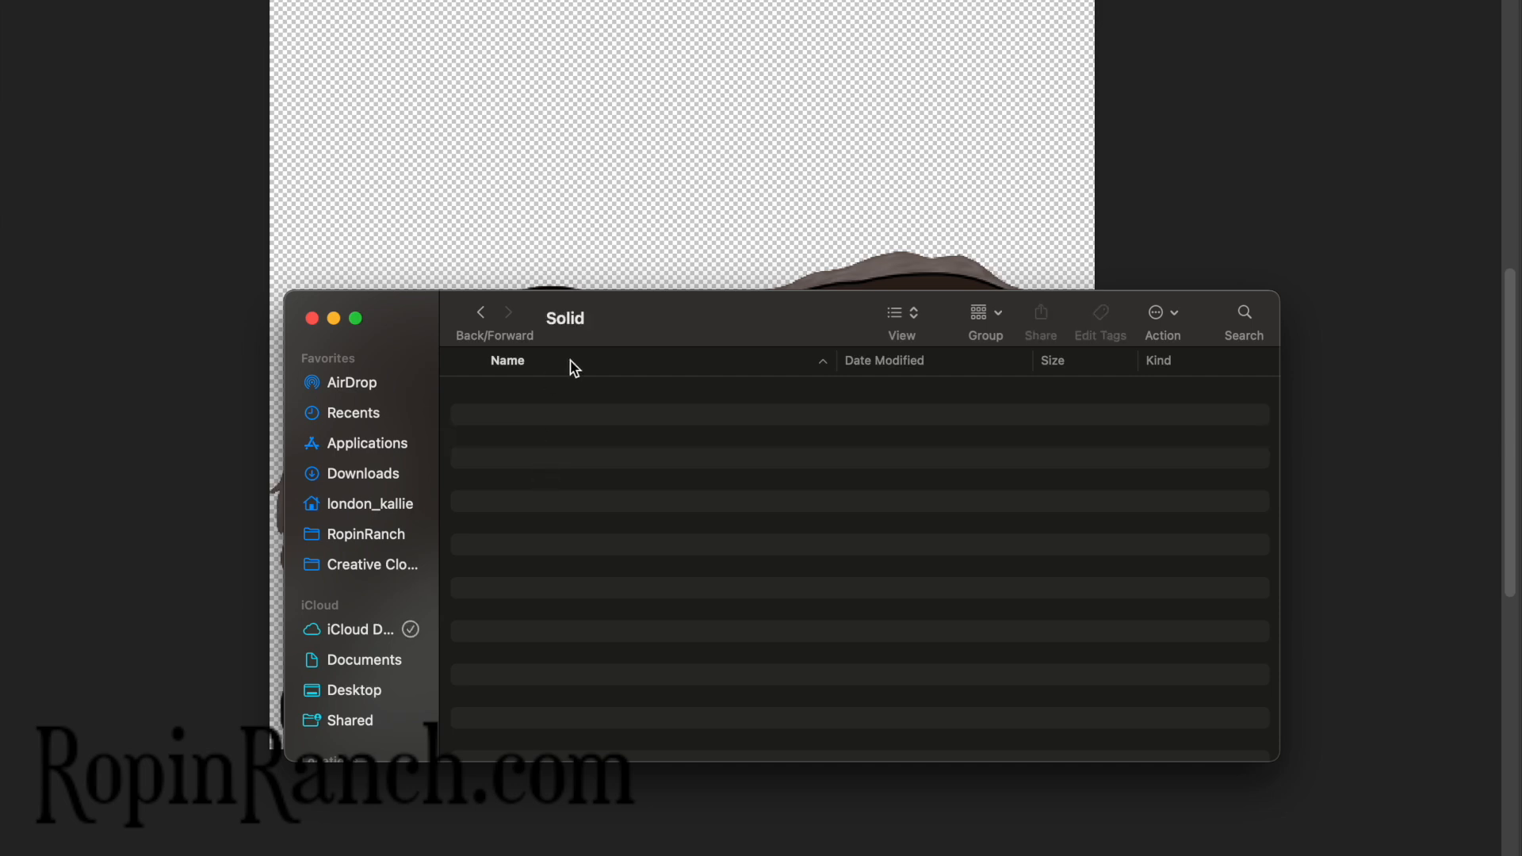
{"action": "left_click", "coordinate": [481, 314]}
{"action": "left_click", "coordinate": [480, 314]}
{"action": "left_click", "coordinate": [592, 194]}
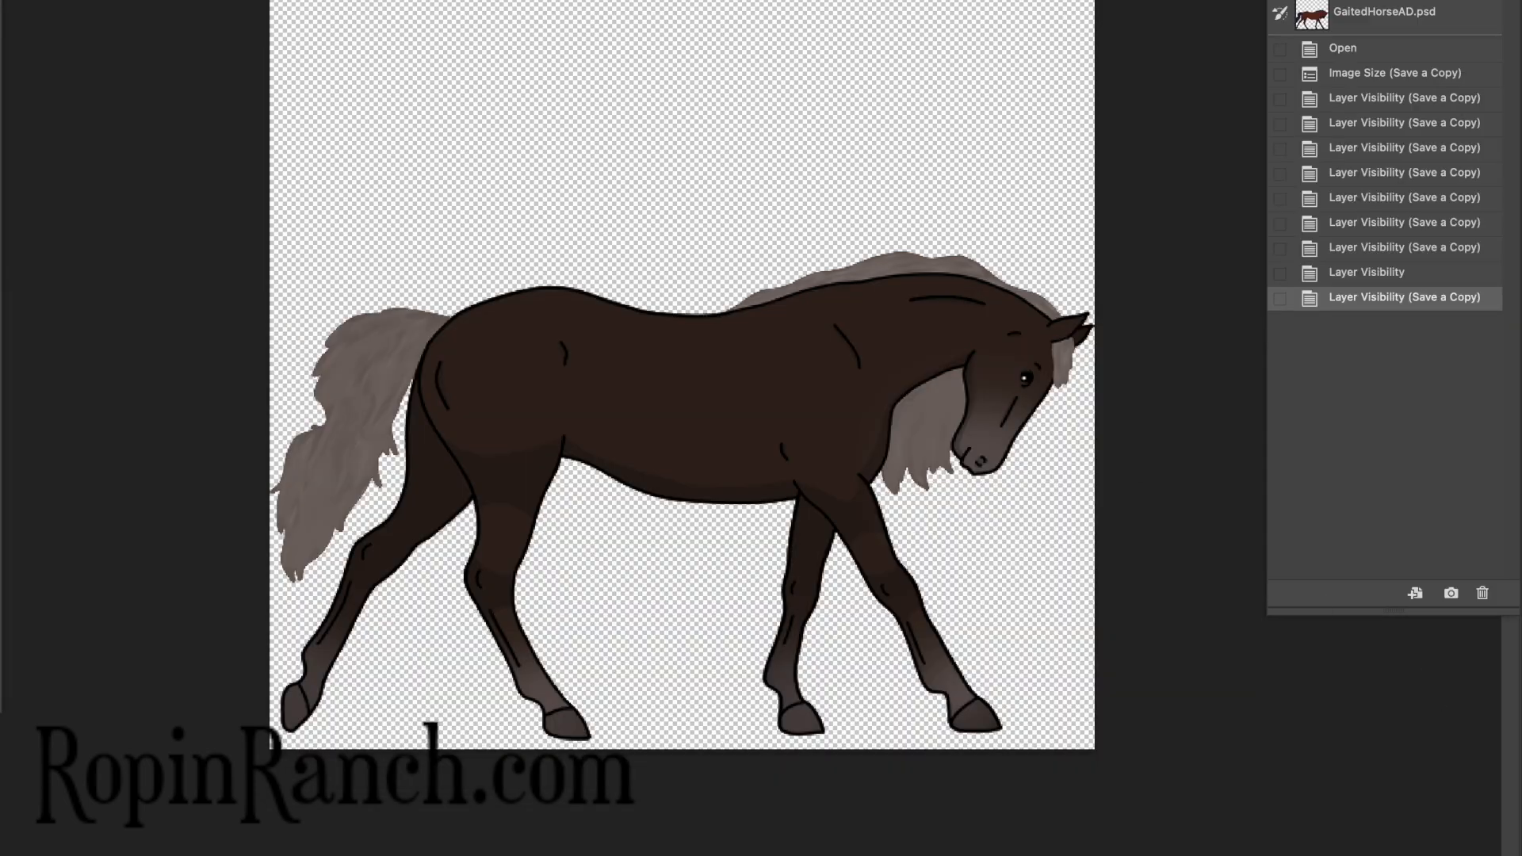
Show the sorrel coat on the adult horse and save a PNG copy named GaitedHSorrelAD
{"action": "key", "text": "super+comma"}
{"action": "key", "text": "alt+super+s"}
{"action": "type", "text": "GaitedHSorr"}
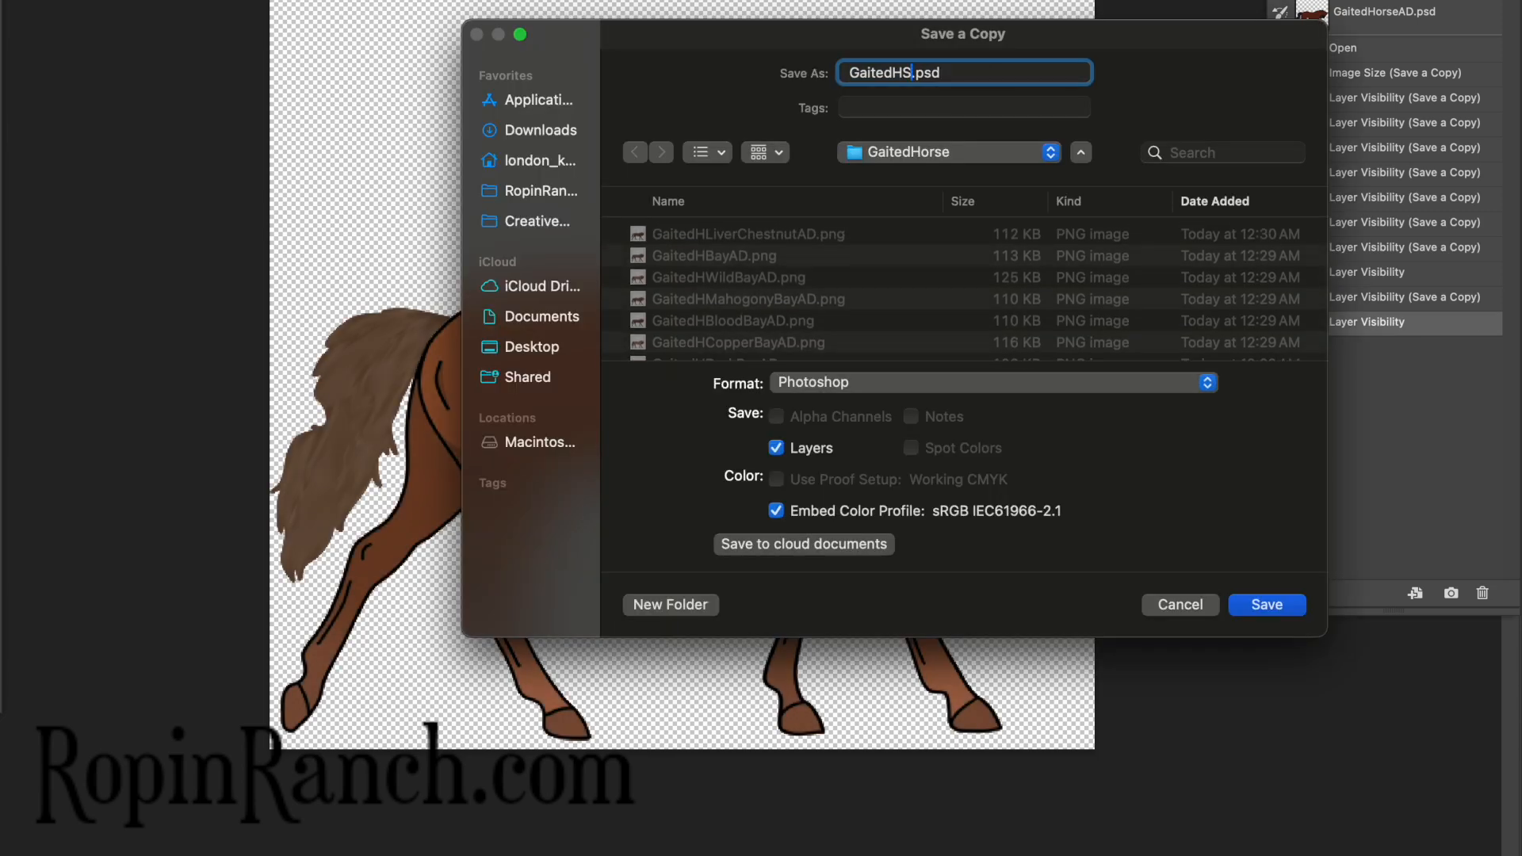
{"action": "type", "text": "elAD"}
{"action": "left_click", "coordinate": [1014, 384]}
{"action": "left_click", "coordinate": [838, 734]}
{"action": "key", "text": "Return"}
{"action": "key", "text": "Return"}
Show the chestnut coat on the adult horse and save a PNG copy named GaitedHChestnutAD
{"action": "key", "text": "alt+super+s"}
{"action": "type", "text": "GaitedHChestnutAD"}
{"action": "left_click", "coordinate": [876, 384]}
{"action": "left_click", "coordinate": [826, 740]}
{"action": "key", "text": "Return"}
{"action": "key", "text": "Return"}
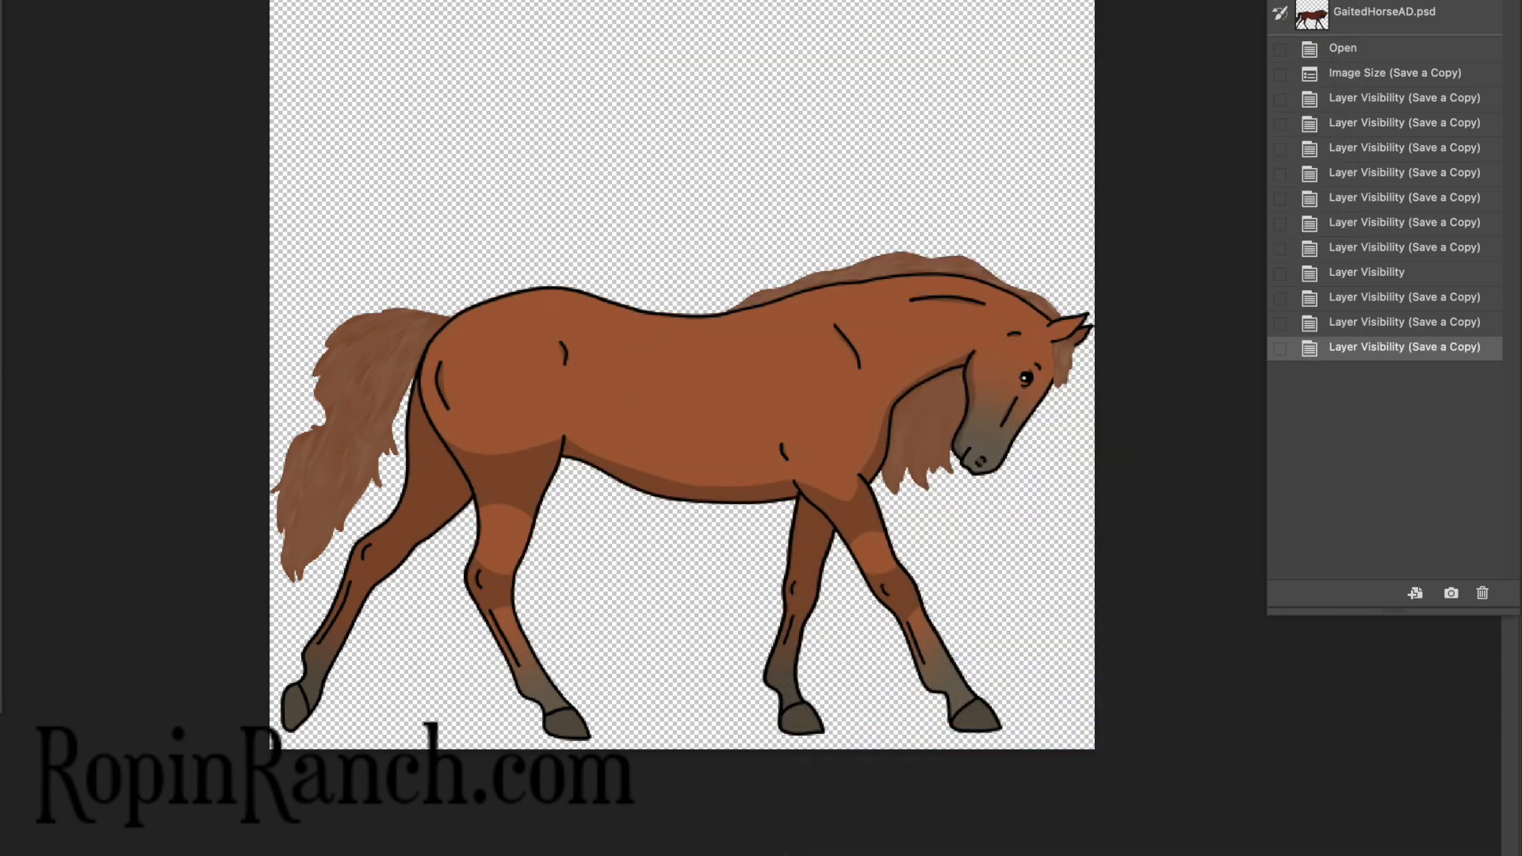
Show the honey chestnut coat on the adult horse and save a PNG copy named GaitedHHoneyChestnutAD
{"action": "key", "text": "alt+super+s"}
{"action": "type", "text": "GaitedHHoneyChestnutAD"}
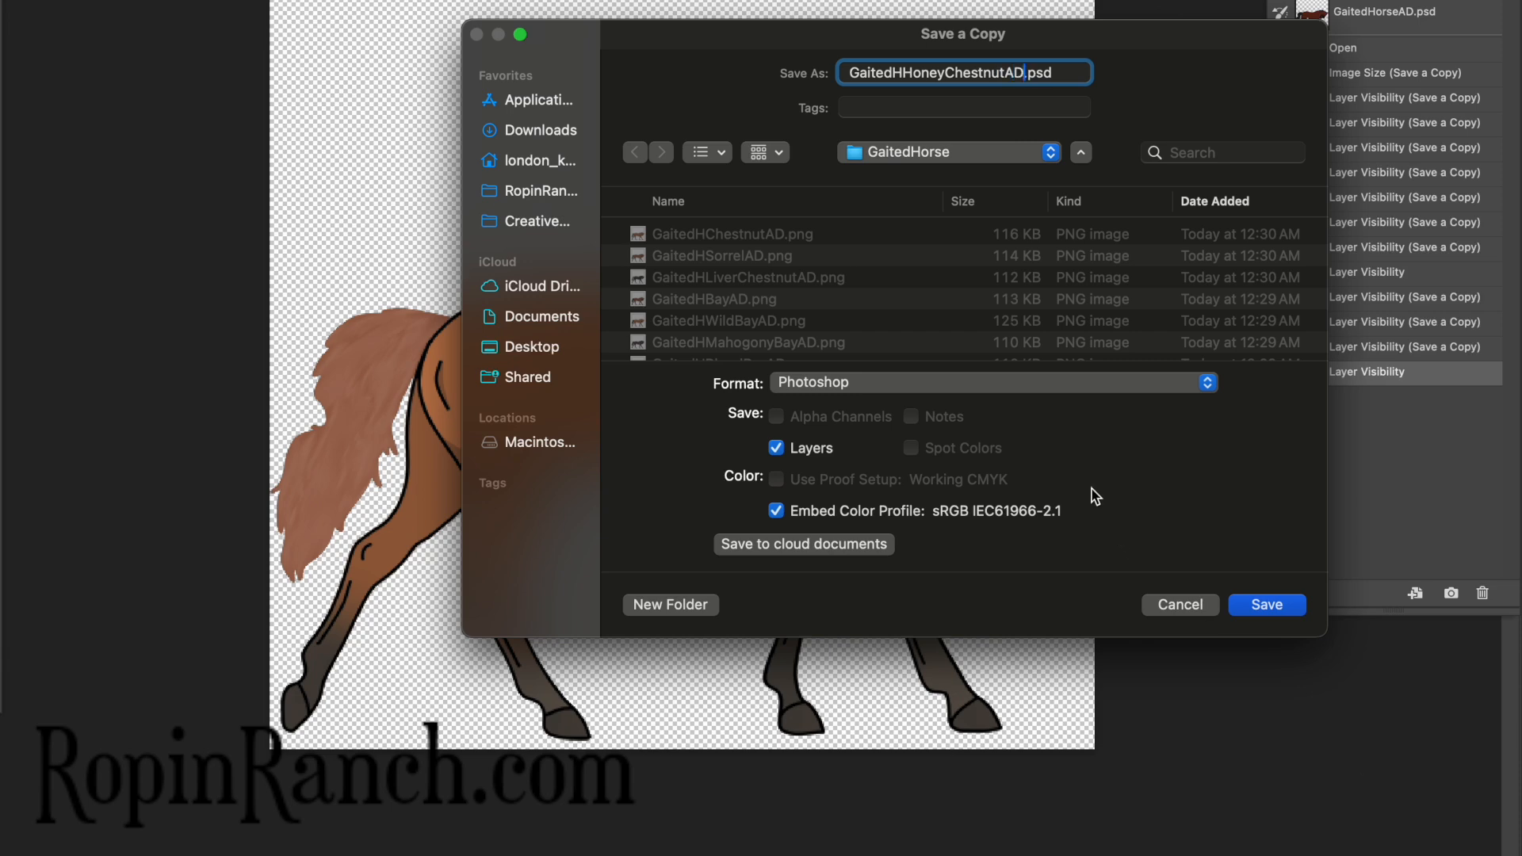
{"action": "left_click", "coordinate": [1046, 383]}
{"action": "left_click", "coordinate": [845, 732]}
{"action": "key", "text": "Return"}
{"action": "key", "text": "Return"}
Show the sandy chestnut coat on the adult horse and save a PNG copy named GaitedHDSandyChestnutAD
{"action": "key", "text": "super+alt+s"}
{"action": "type", "text": "GaitedHDSand"}
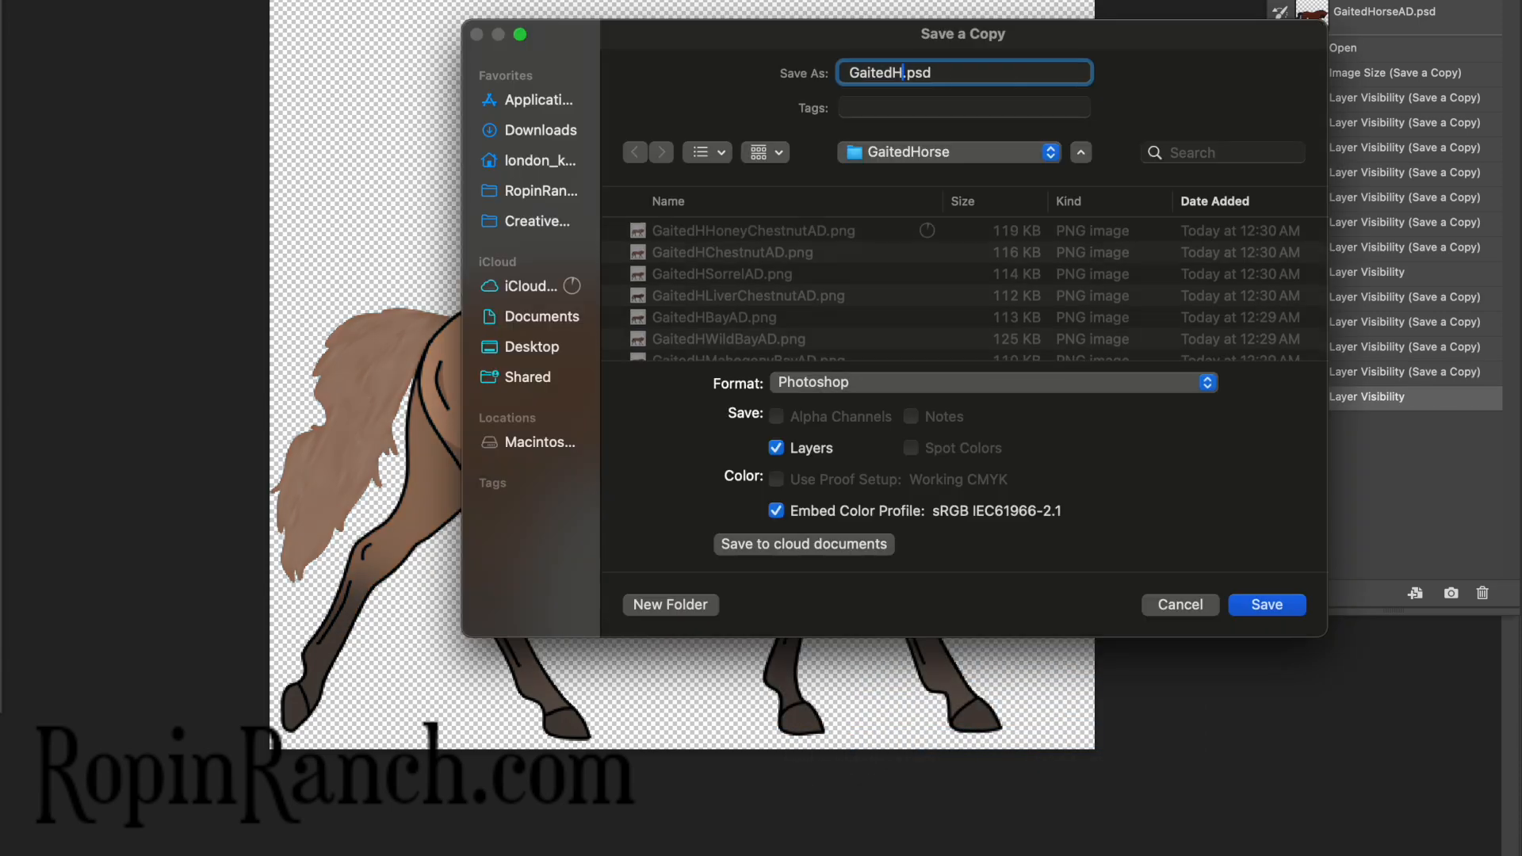
{"action": "type", "text": "yChestnutAD"}
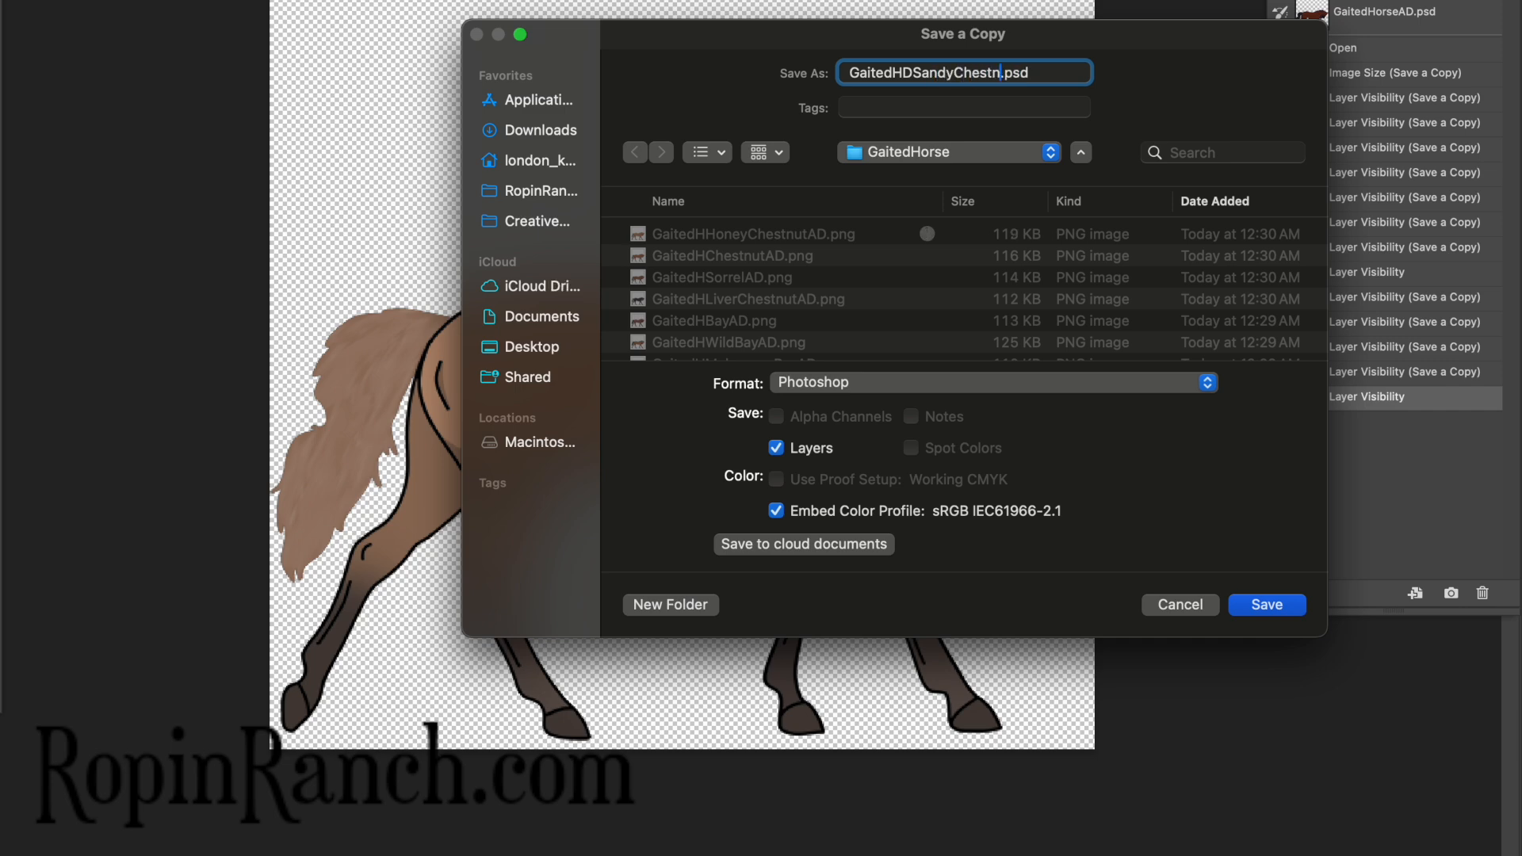
{"action": "left_click", "coordinate": [951, 382]}
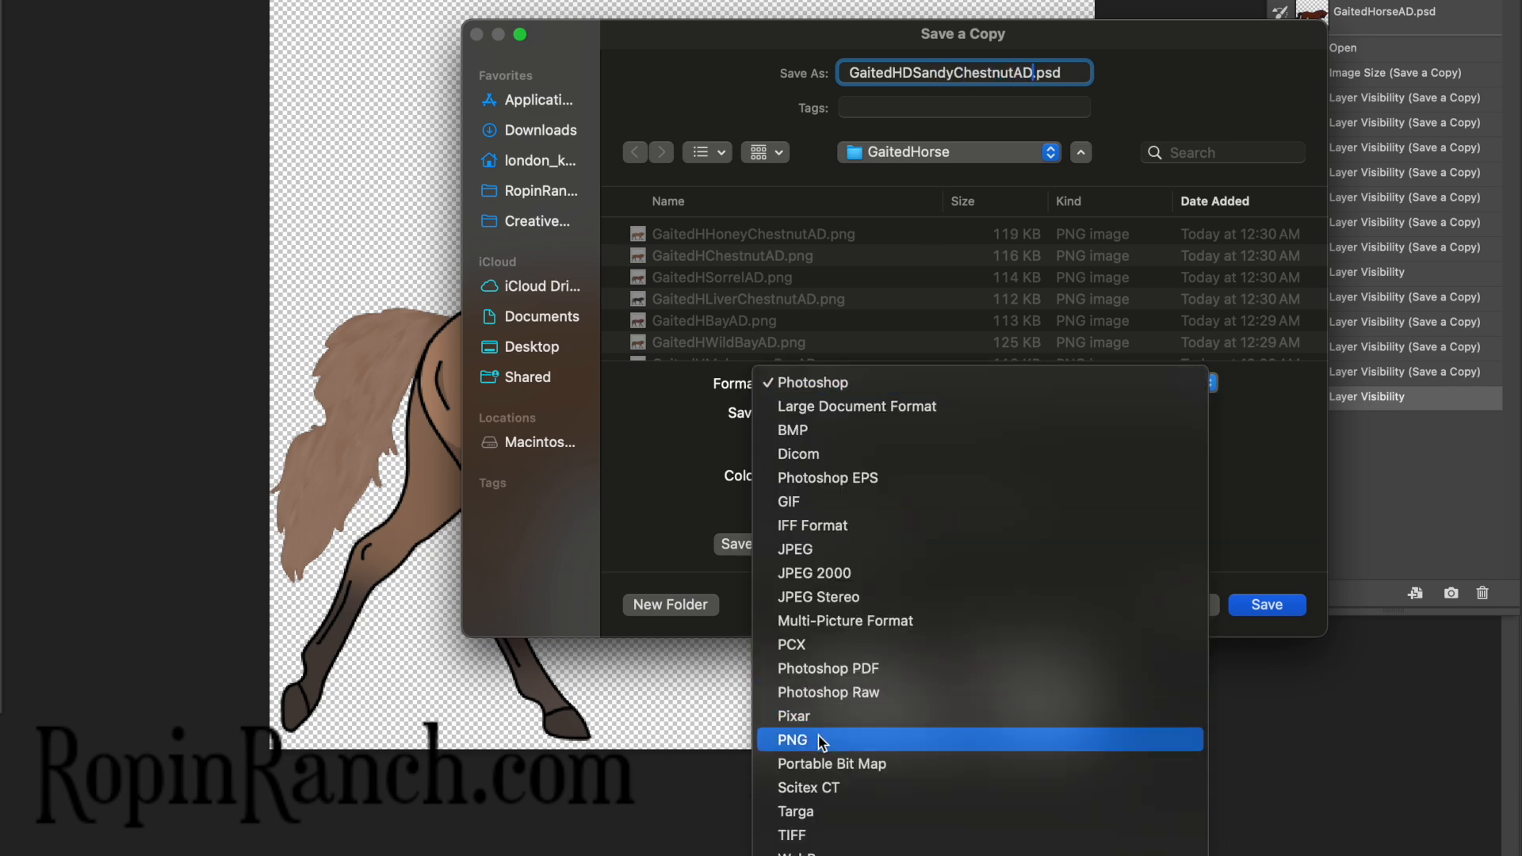
{"action": "left_click", "coordinate": [780, 733]}
{"action": "key", "text": "Return"}
{"action": "key", "text": "Return"}
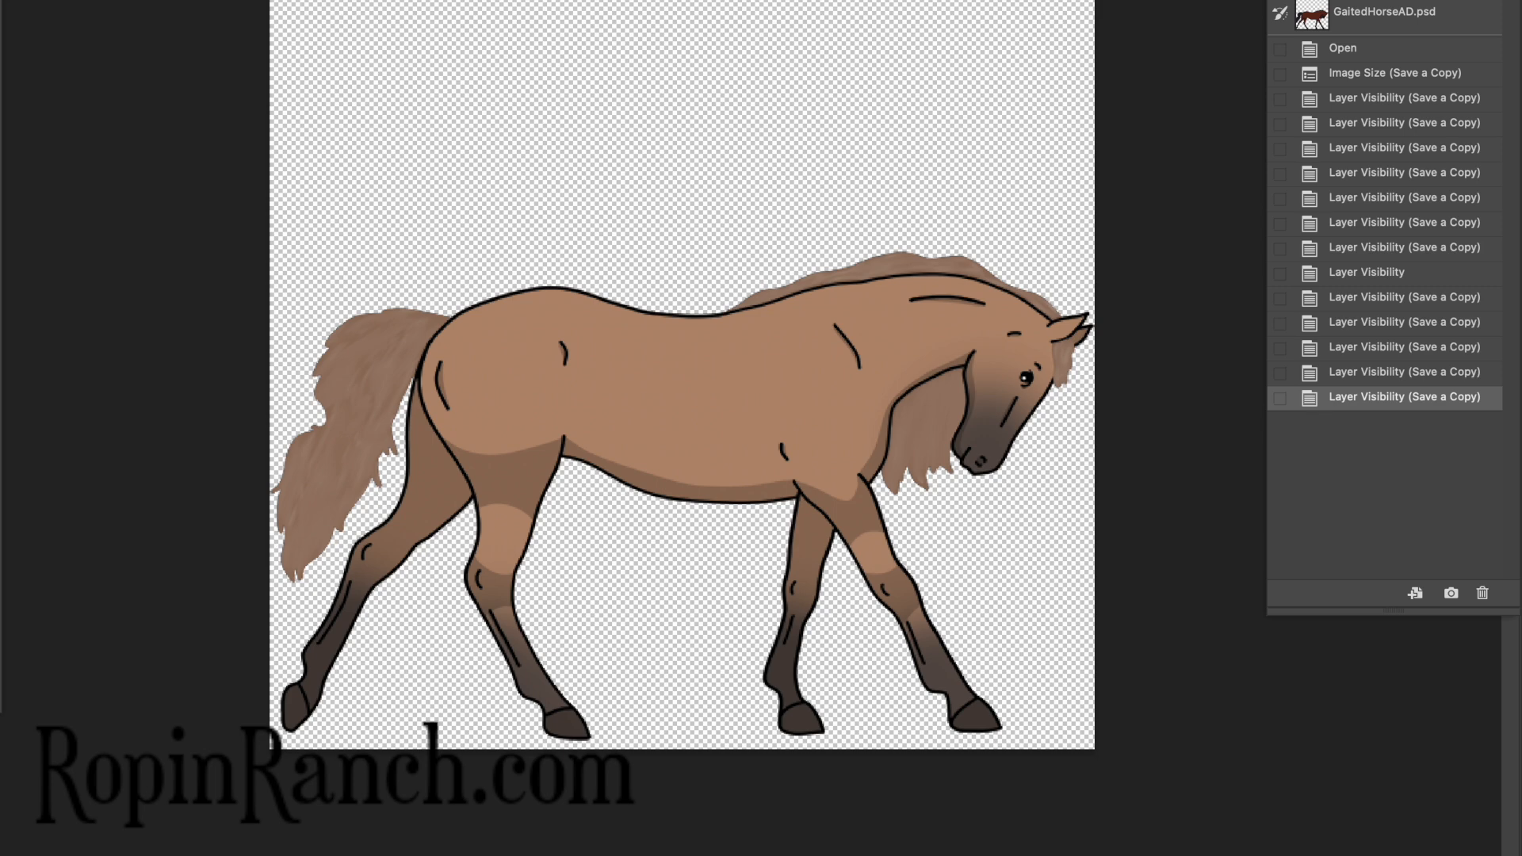
Show the black chestnut coat on the adult horse and save a PNG copy named GaitedHBlackChestnutAD
{"action": "key", "text": "alt+super+s"}
{"action": "type", "text": "GaitedH"}
{"action": "type", "text": "BlackChestnutAD"}
{"action": "left_click", "coordinate": [939, 383]}
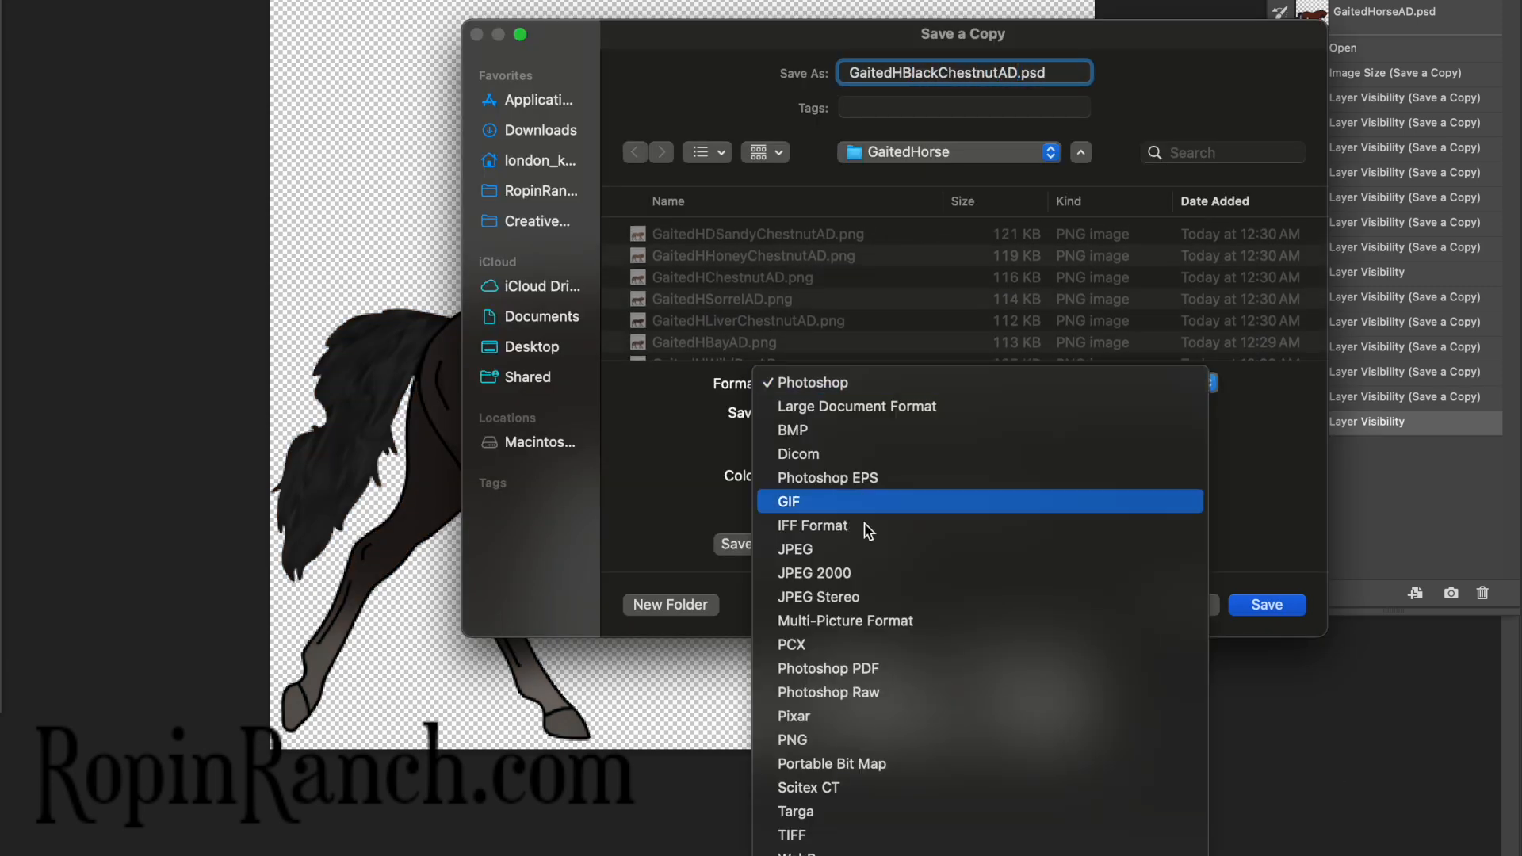
{"action": "left_click", "coordinate": [793, 740]}
{"action": "key", "text": "Return"}
{"action": "key", "text": "Return"}
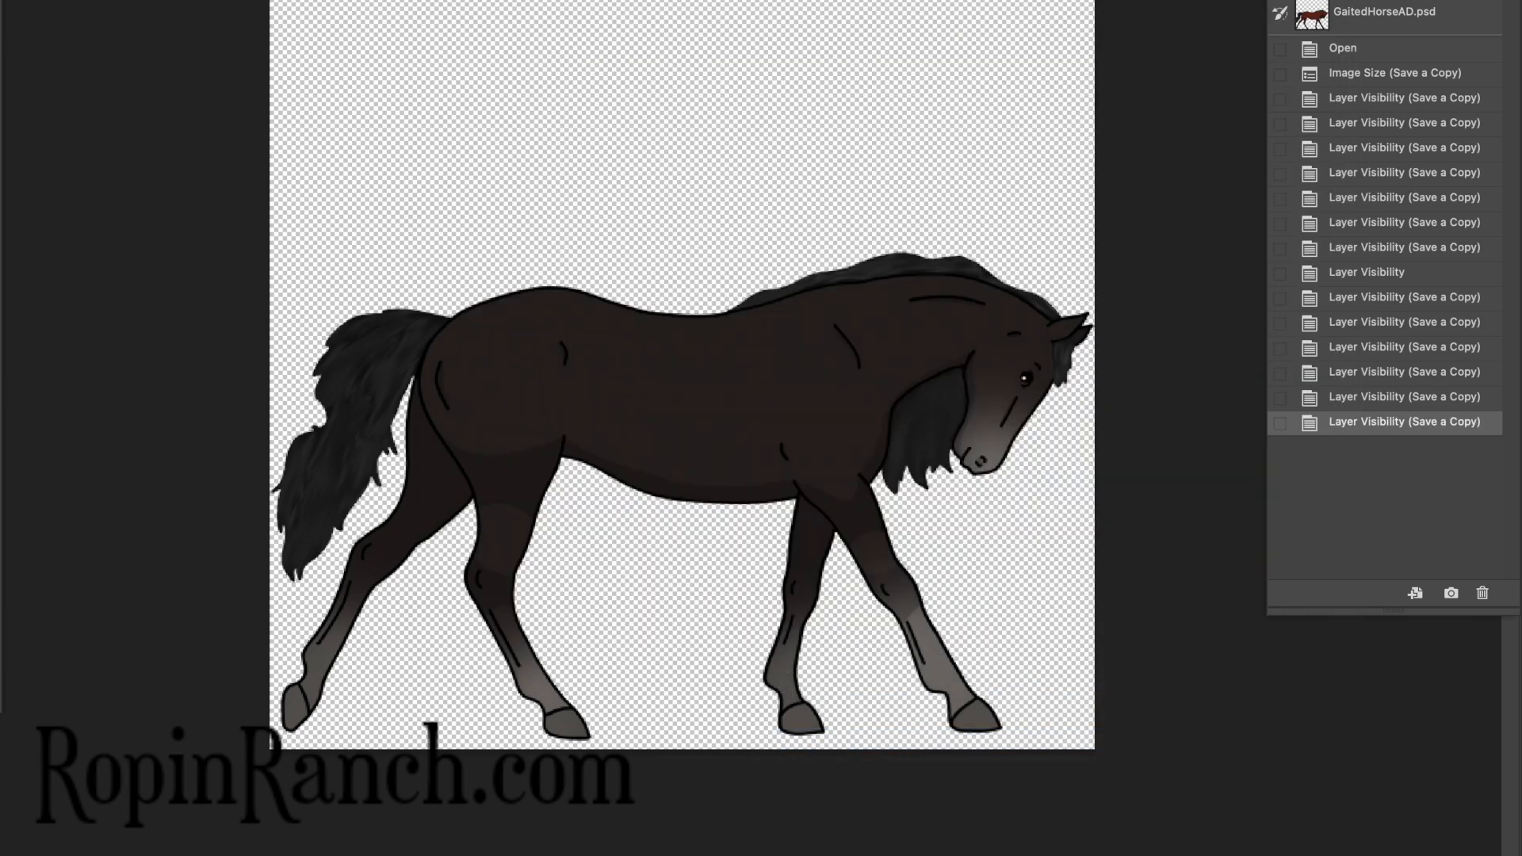
Hide the black chestnut coat, show the seal brown coat, and save a PNG copy named GaitedHSealBrownAD
{"action": "key", "text": "super+comma"}
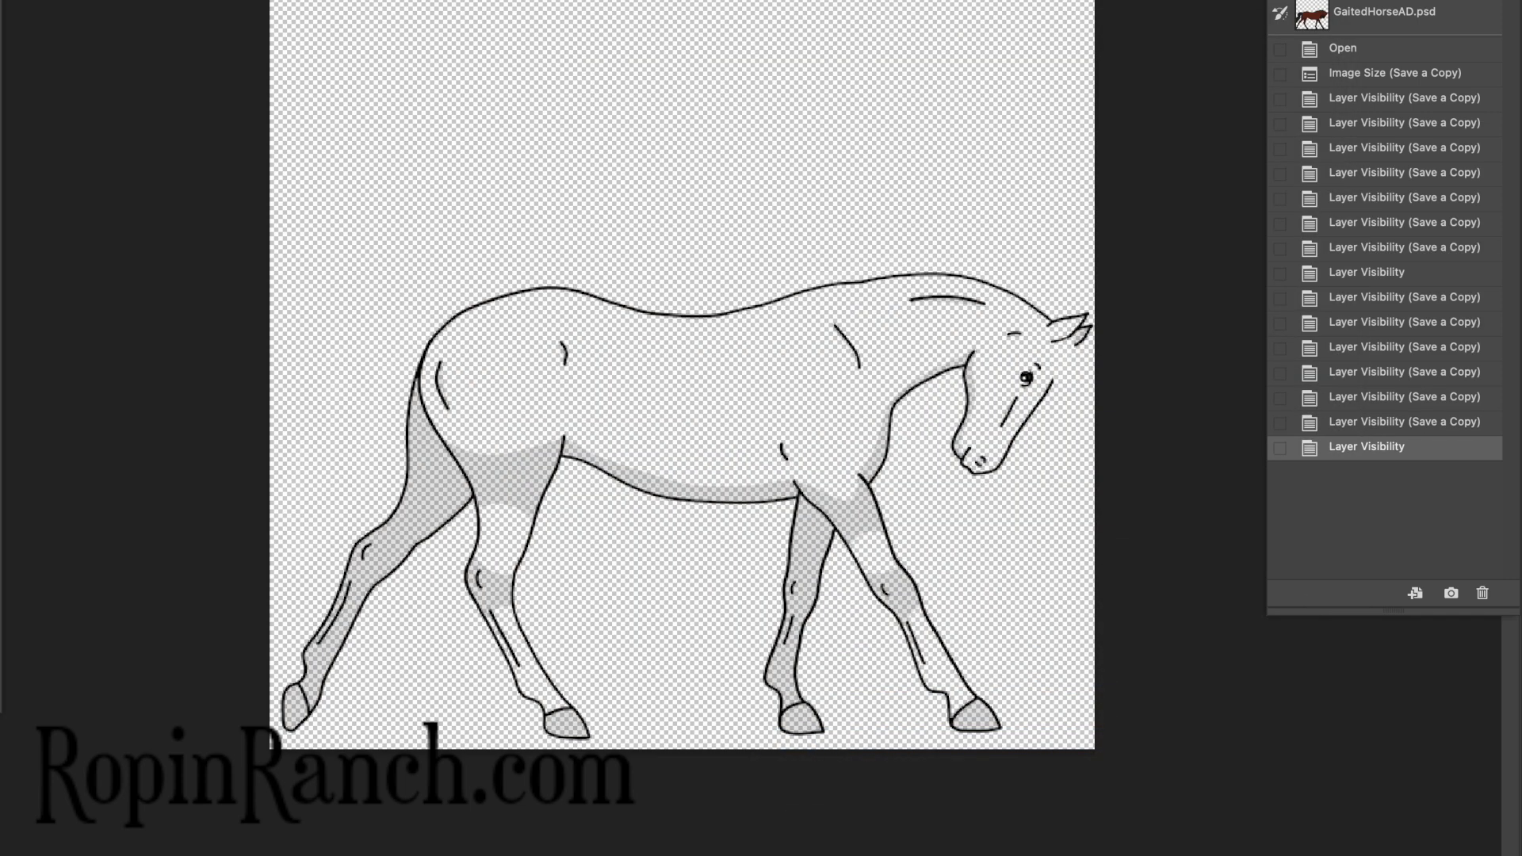
{"action": "key", "text": "super+comma"}
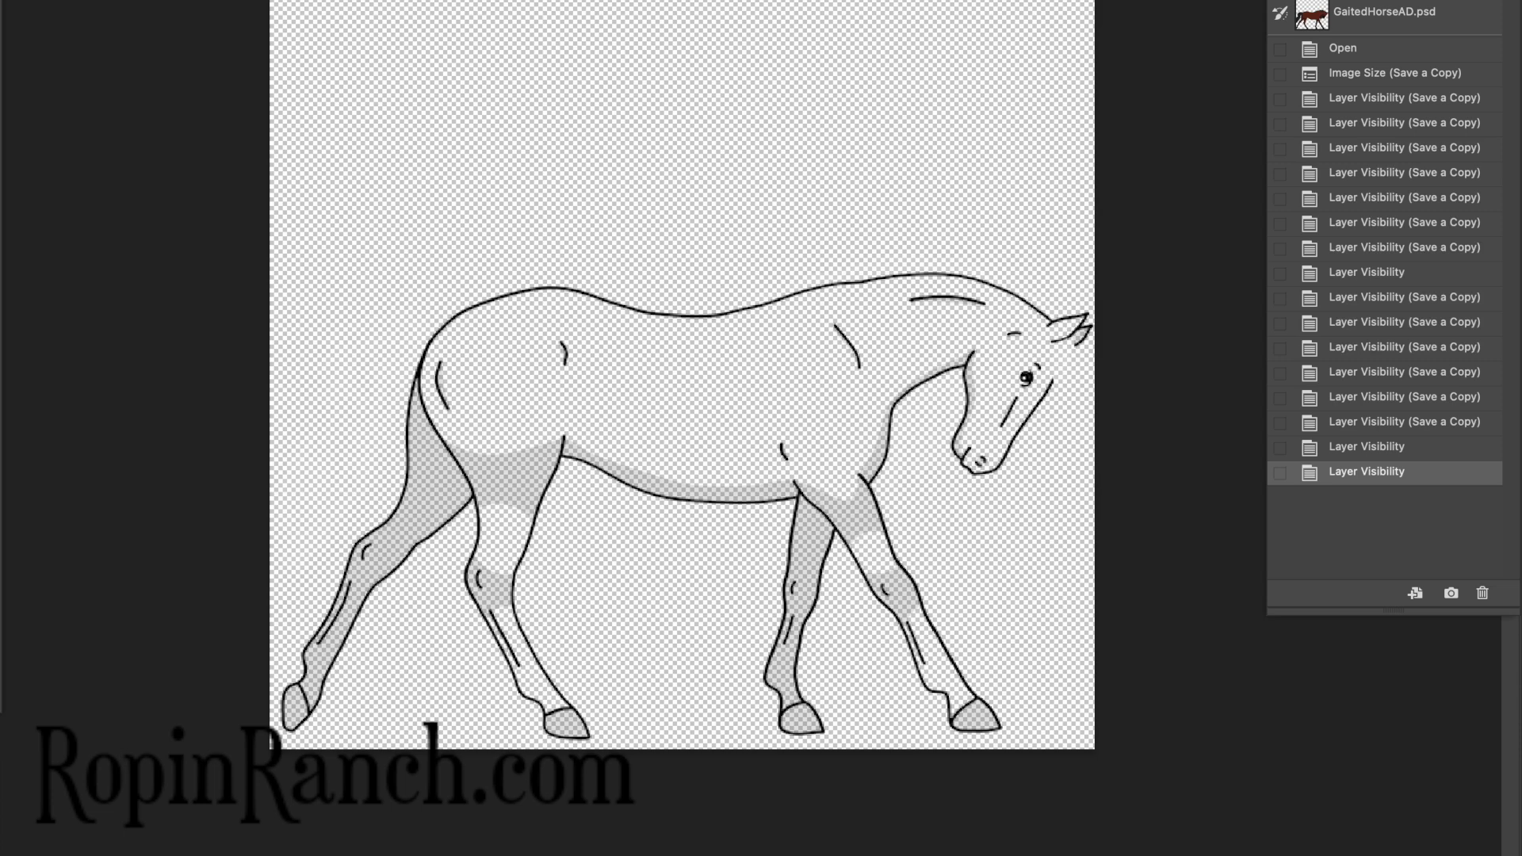
{"action": "key", "text": "super+comma"}
{"action": "key", "text": "alt+super+s"}
{"action": "type", "text": "rownAD"}
{"action": "left_click", "coordinate": [1062, 383]}
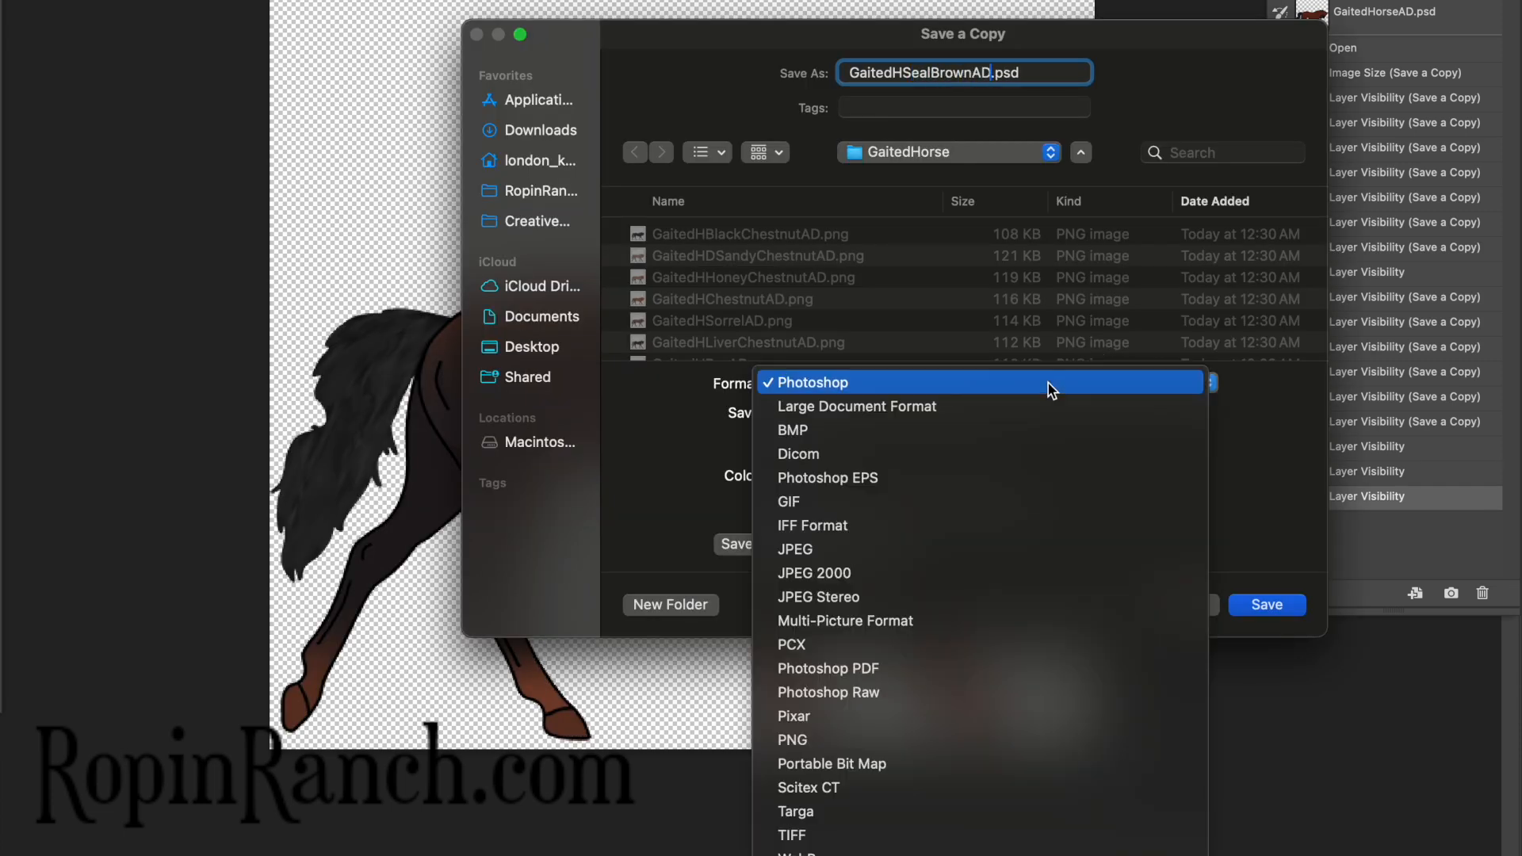
{"action": "left_click", "coordinate": [861, 736]}
{"action": "key", "text": "Return"}
{"action": "key", "text": "Return"}
Show the brown coat with the dark mane and tail, and save a PNG copy named GaitedHBrownAD
{"action": "key", "text": "super+comma"}
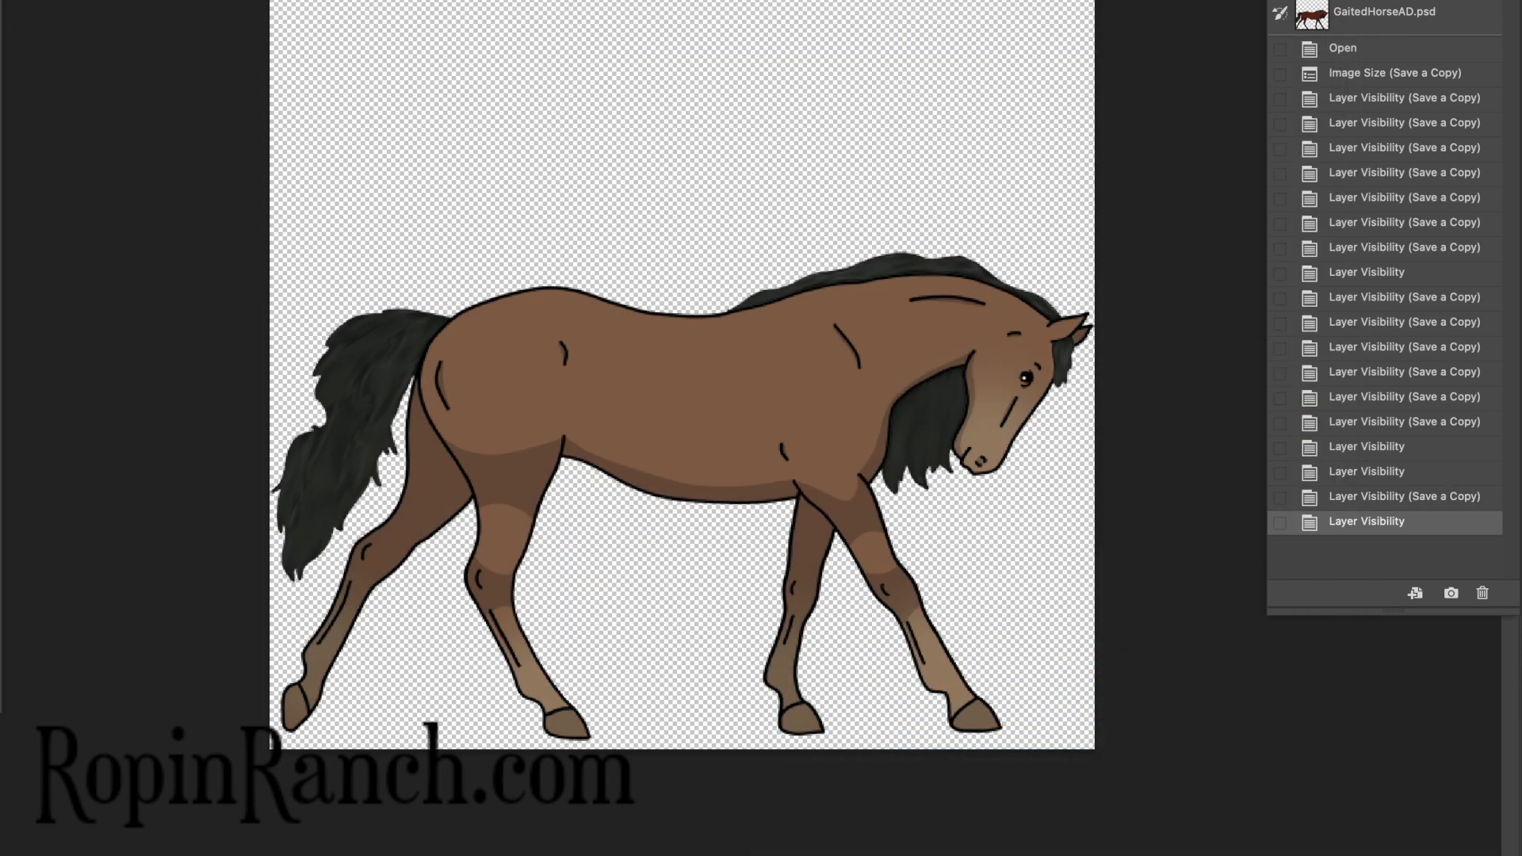
{"action": "key", "text": "alt+super+s"}
{"action": "type", "text": "GaitedHBrownAD"}
{"action": "left_click", "coordinate": [992, 388]}
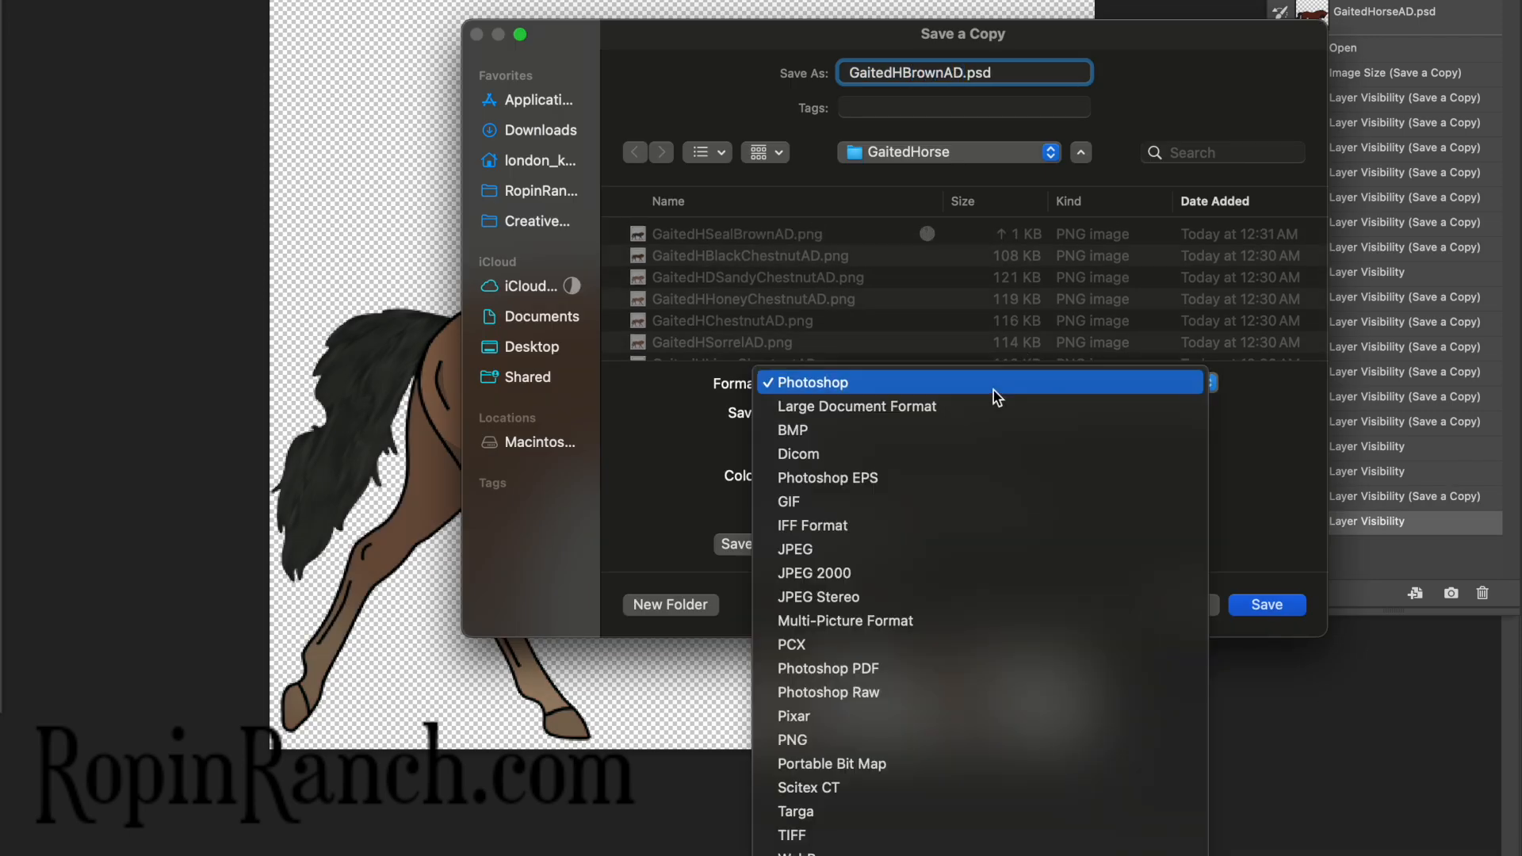
{"action": "left_click", "coordinate": [849, 739]}
{"action": "key", "text": "Return"}
{"action": "key", "text": "Return"}
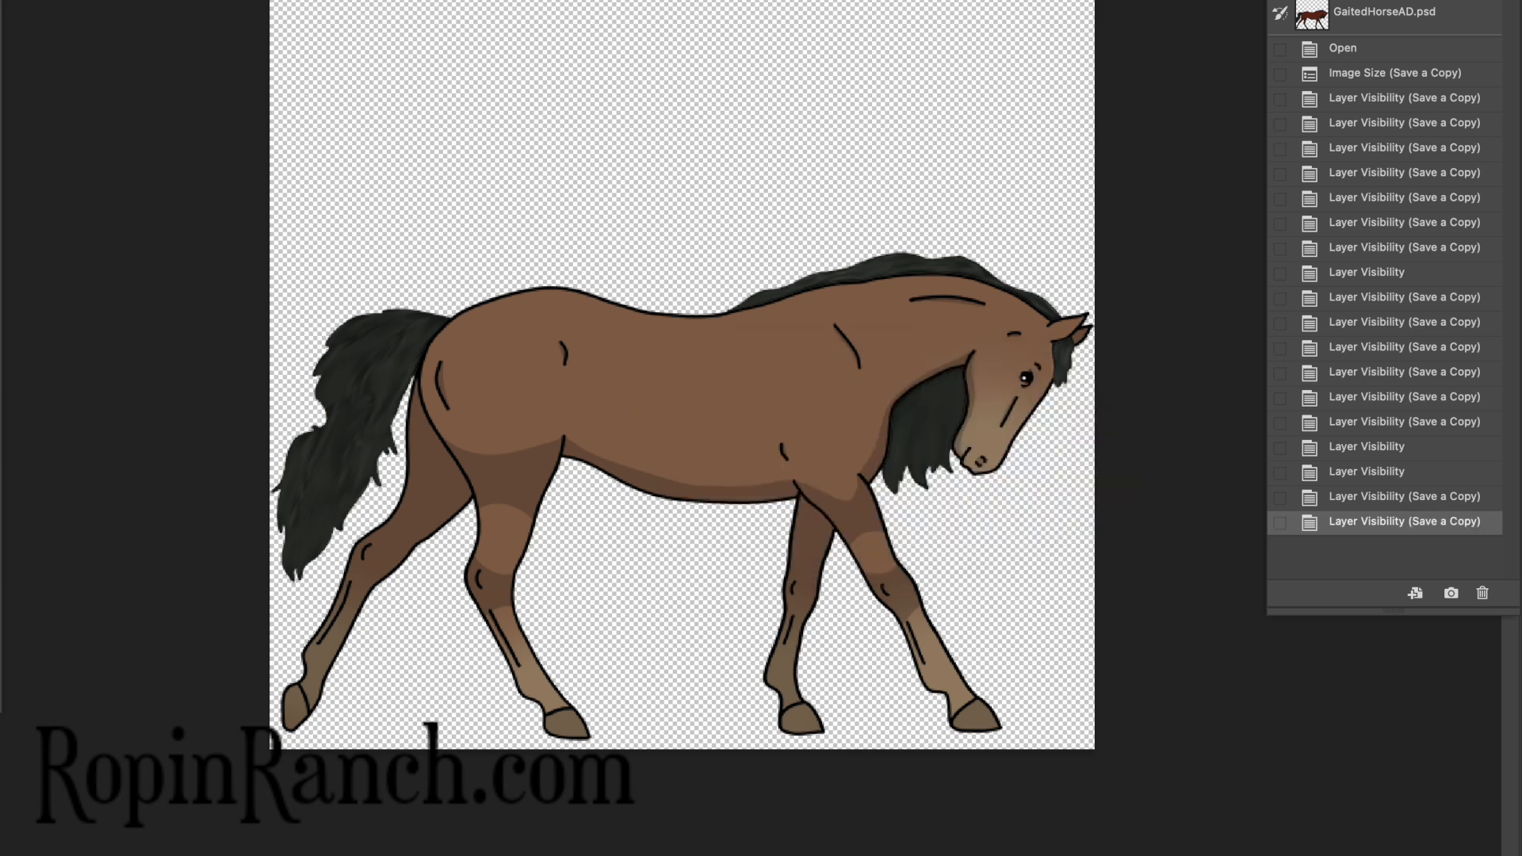
Hide the brown coat, show the black coat, and save a PNG copy named GaitedHBlackAD
{"action": "key", "text": "super+comma"}
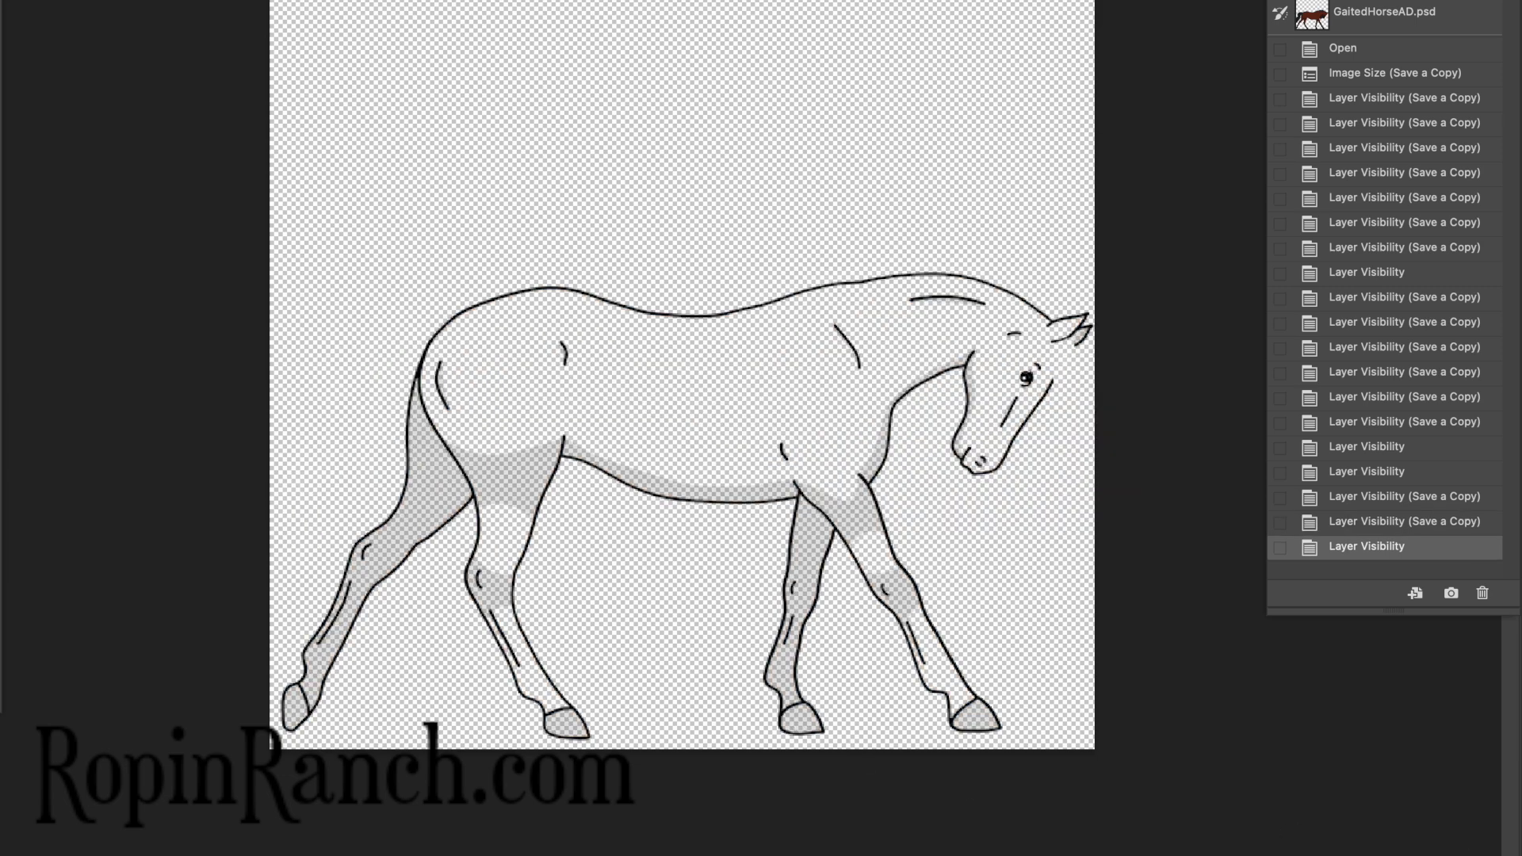
{"action": "key", "text": "super+comma"}
{"action": "key", "text": "alt+super+s"}
{"action": "type", "text": "GaitedHBlackAD"}
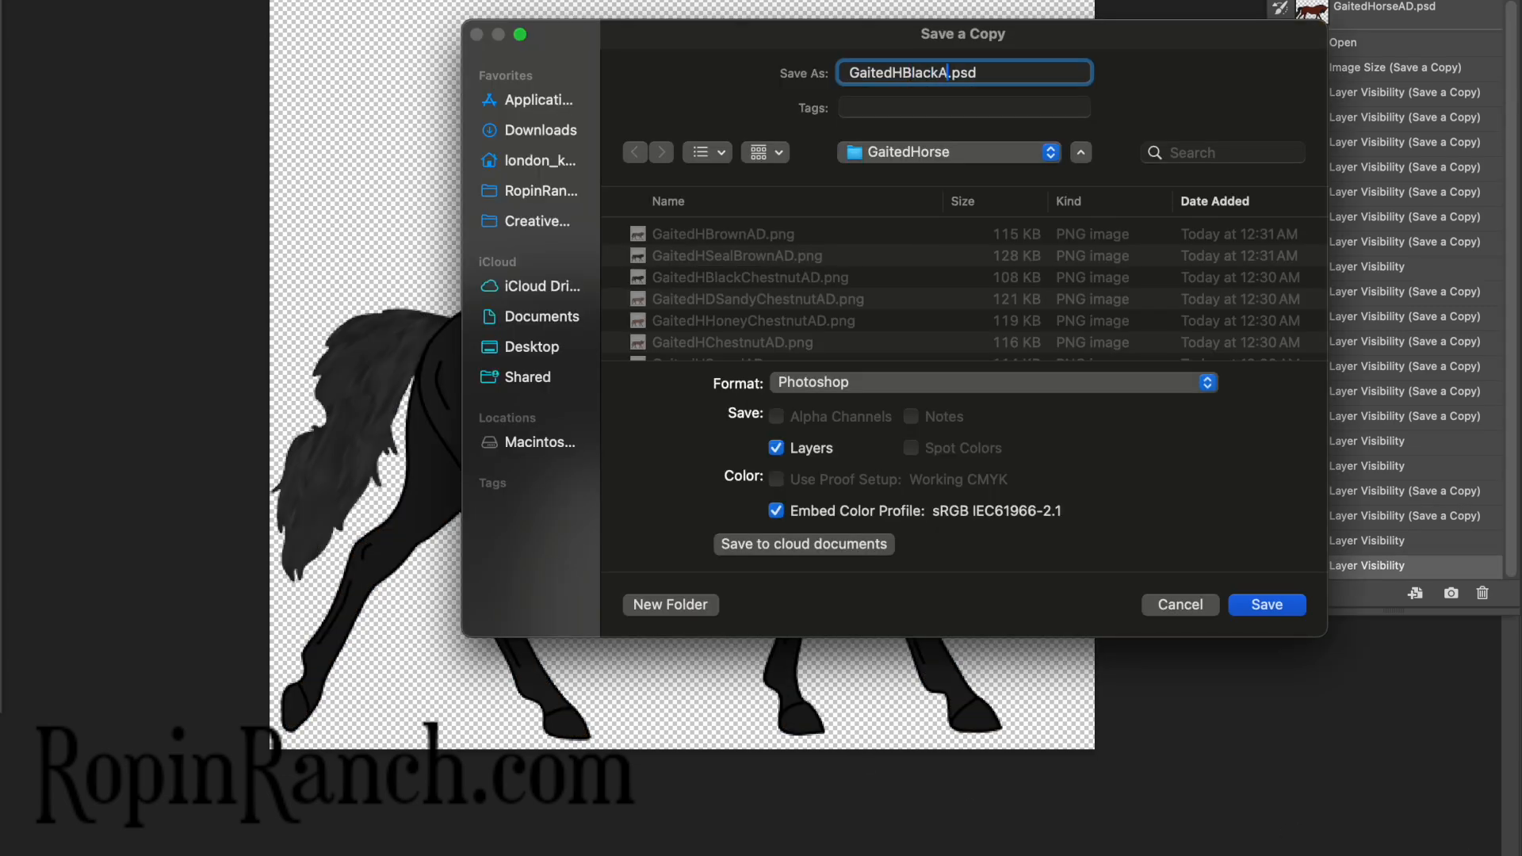
{"action": "left_click", "coordinate": [887, 388]}
{"action": "left_click", "coordinate": [829, 741]}
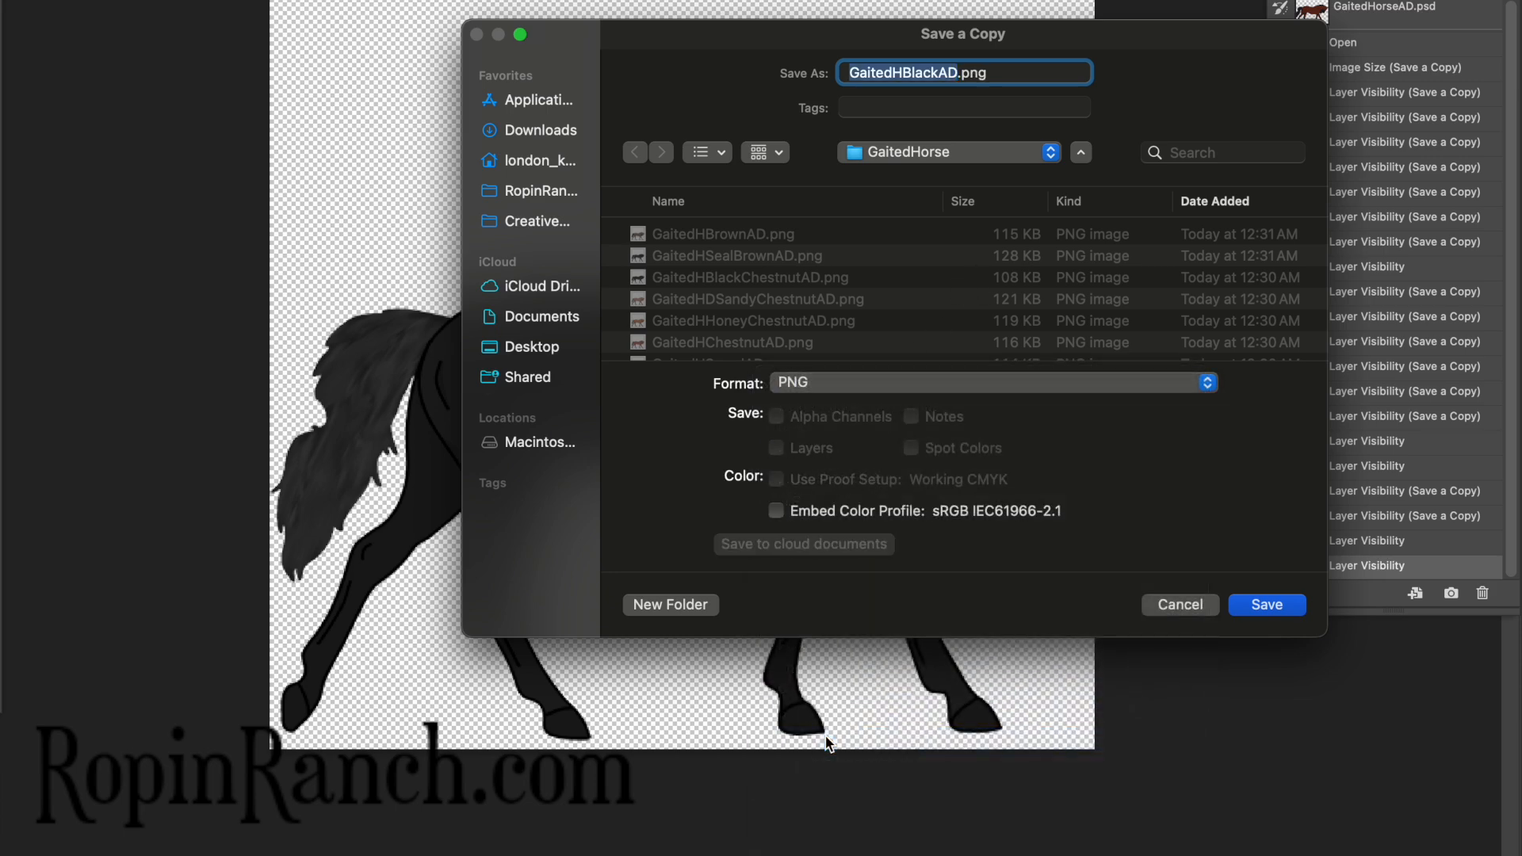
{"action": "key", "text": "Return"}
{"action": "key", "text": "Return"}
Switch layer visibility from the black coat to the brown cream coat with its light brown mane and tail
{"action": "key", "text": "super+comma"}
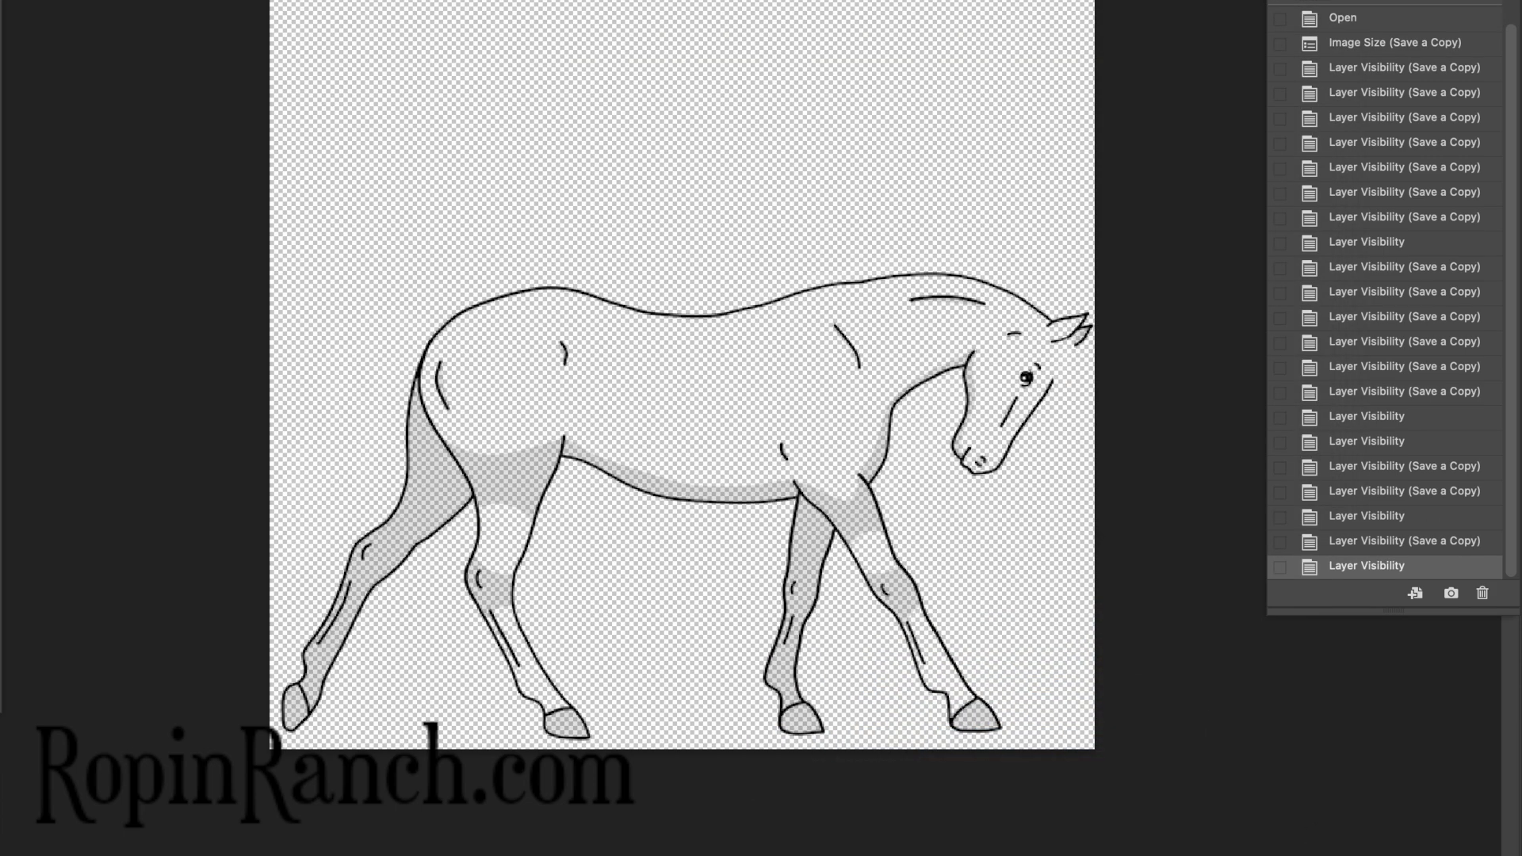
{"action": "key", "text": "super+comma"}
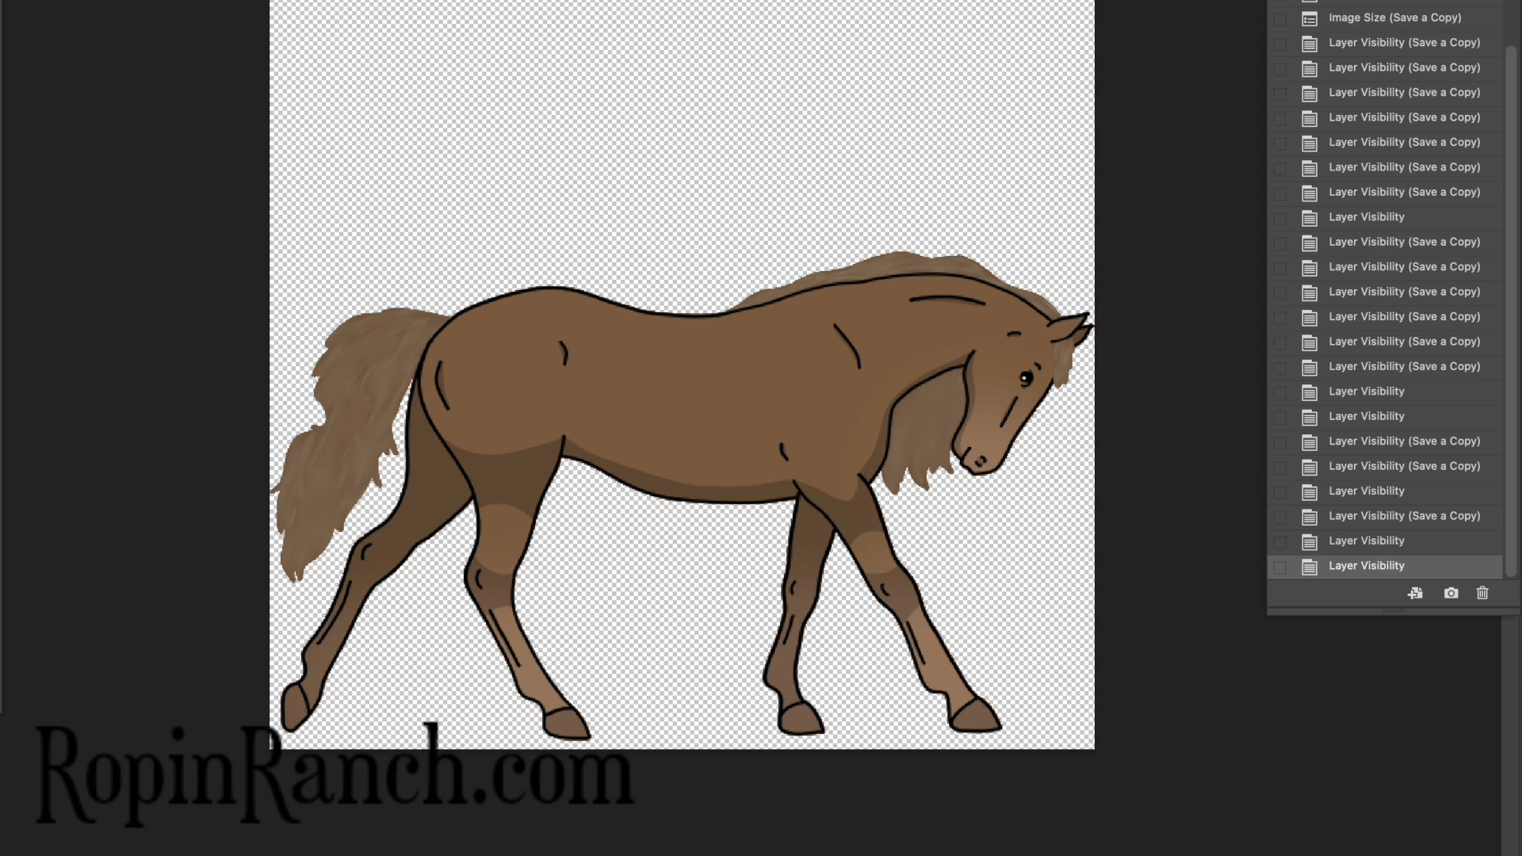
{"action": "key", "text": "super+comma"}
{"action": "key", "text": "super+comma"}
{"action": "key", "text": "super+comma"}
{"action": "key", "text": "super+comma"}
{"action": "key", "text": "super+comma"}
{"action": "key", "text": "super+comma"}
{"action": "key", "text": "super+comma"}
{"action": "key", "text": "super+comma"}
{"action": "key", "text": "super+comma"}
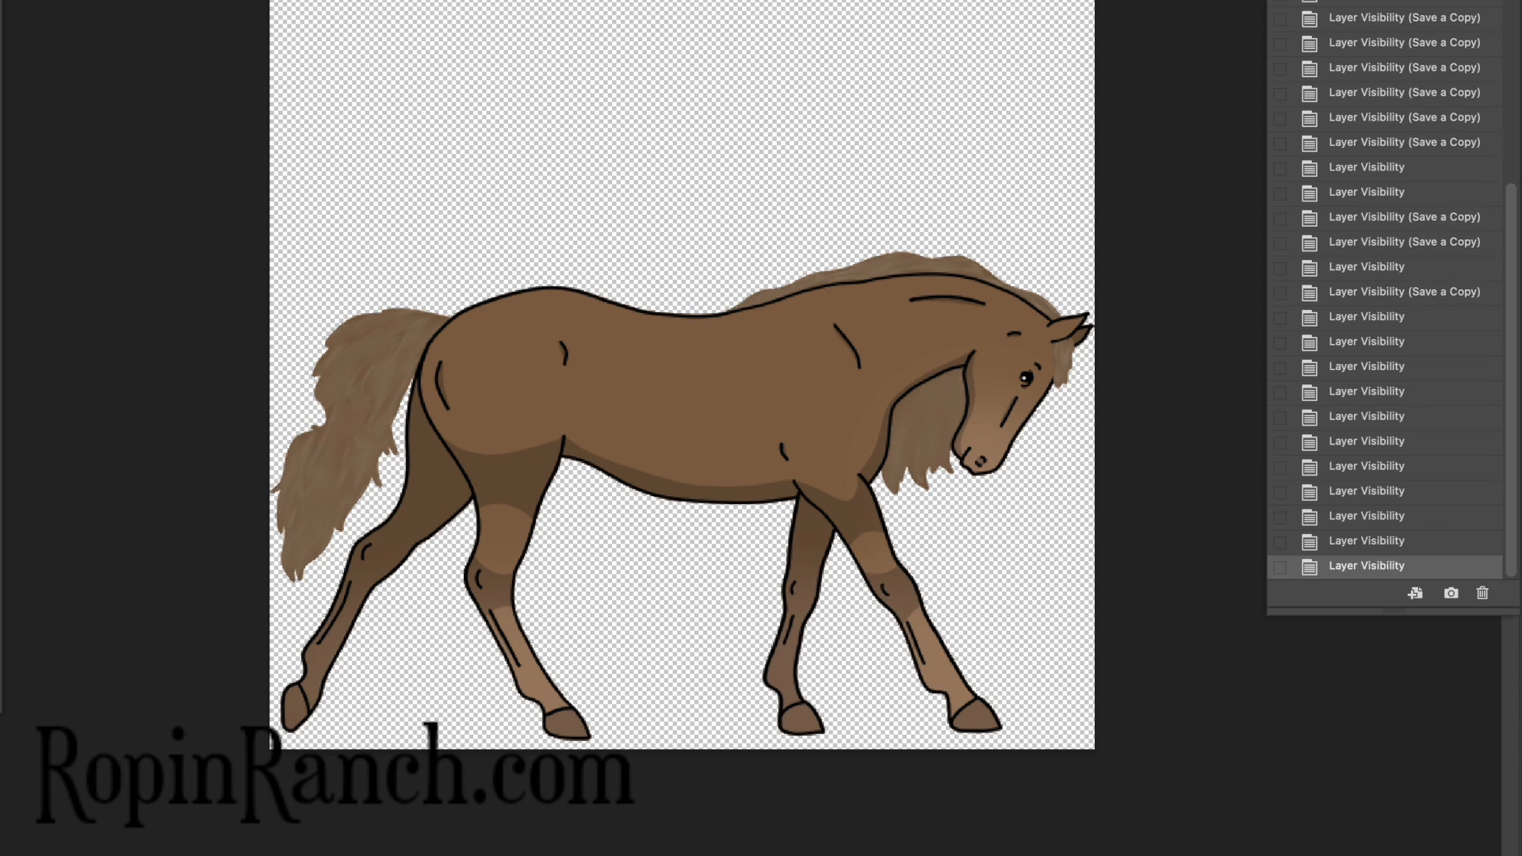
{"action": "key", "text": "super+comma"}
{"action": "key", "text": "super+comma"}
{"action": "key", "text": "super+comma"}
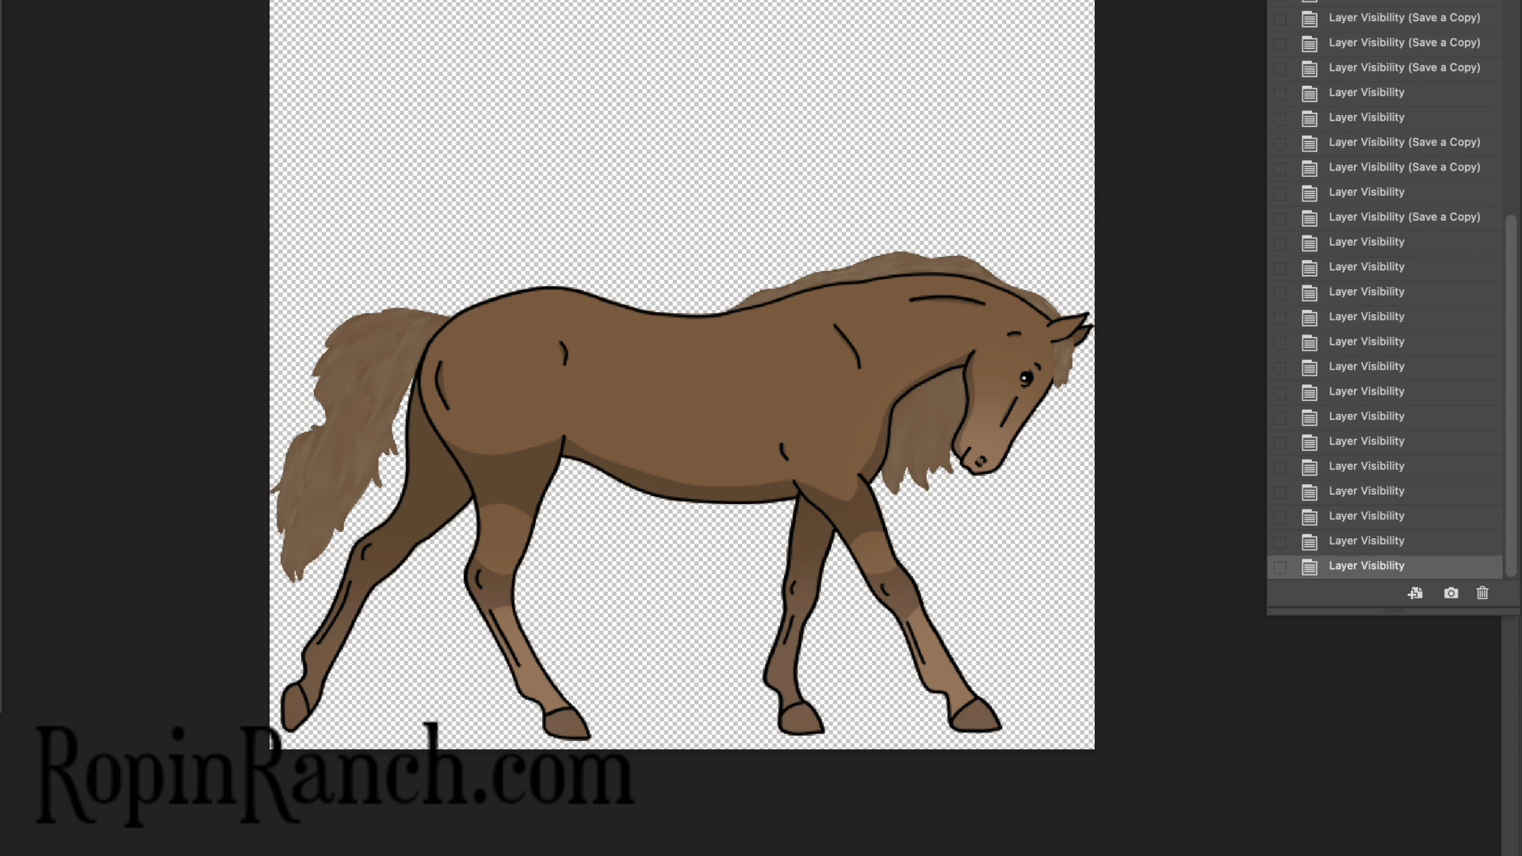
{"action": "key", "text": "super+comma"}
{"action": "key", "text": "super+comma"}
{"action": "key", "text": "super+comma"}
{"action": "key", "text": "super+comma"}
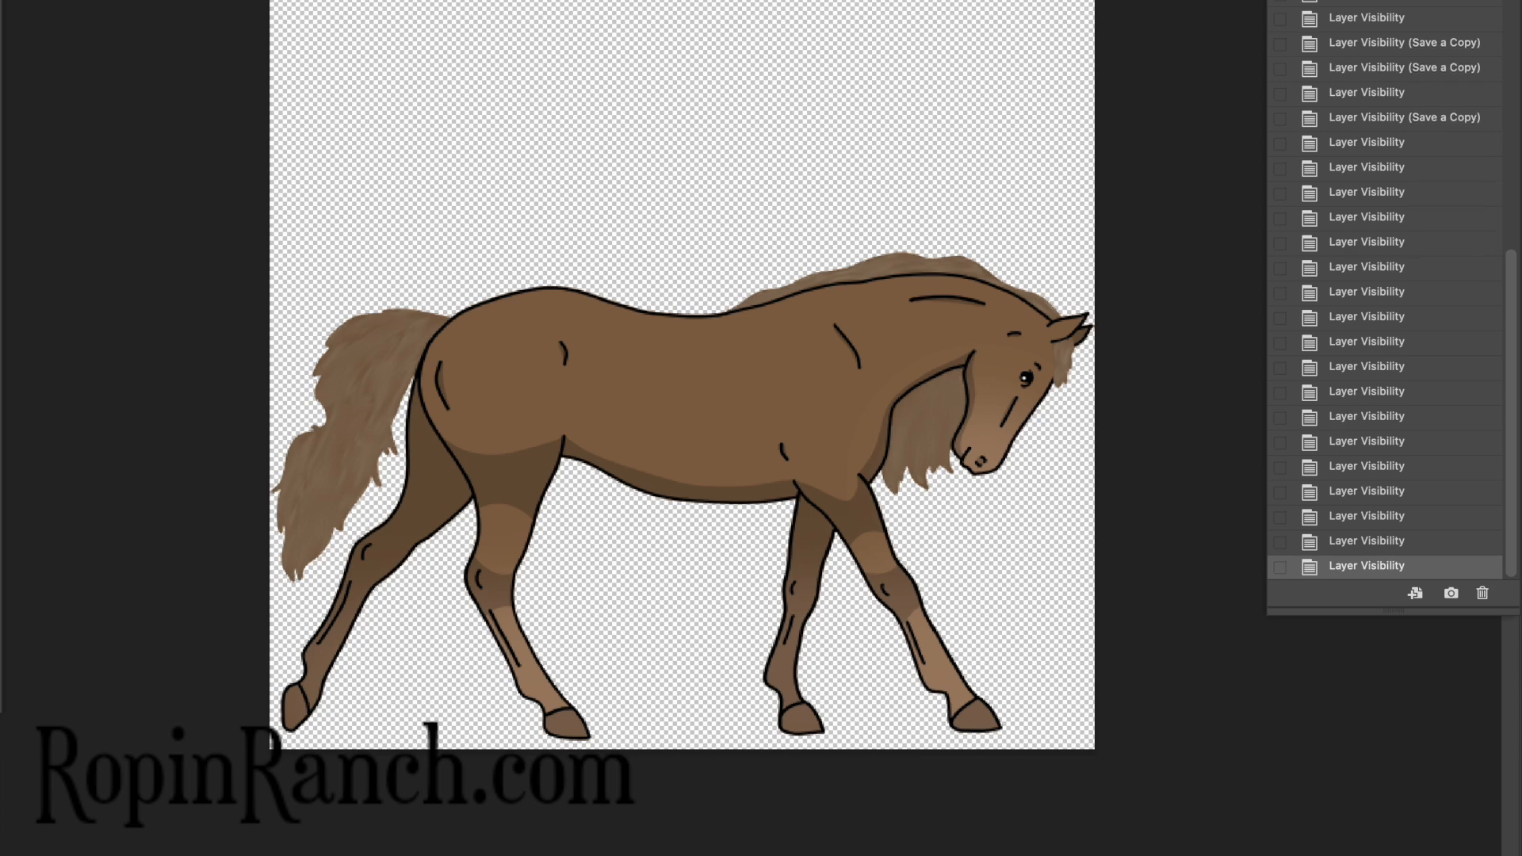
Save a PNG copy of the brown cream coat named GaitedHBrownCreamAD
{"action": "key", "text": "alt+super+s"}
{"action": "type", "text": "GaitedHBrown"}
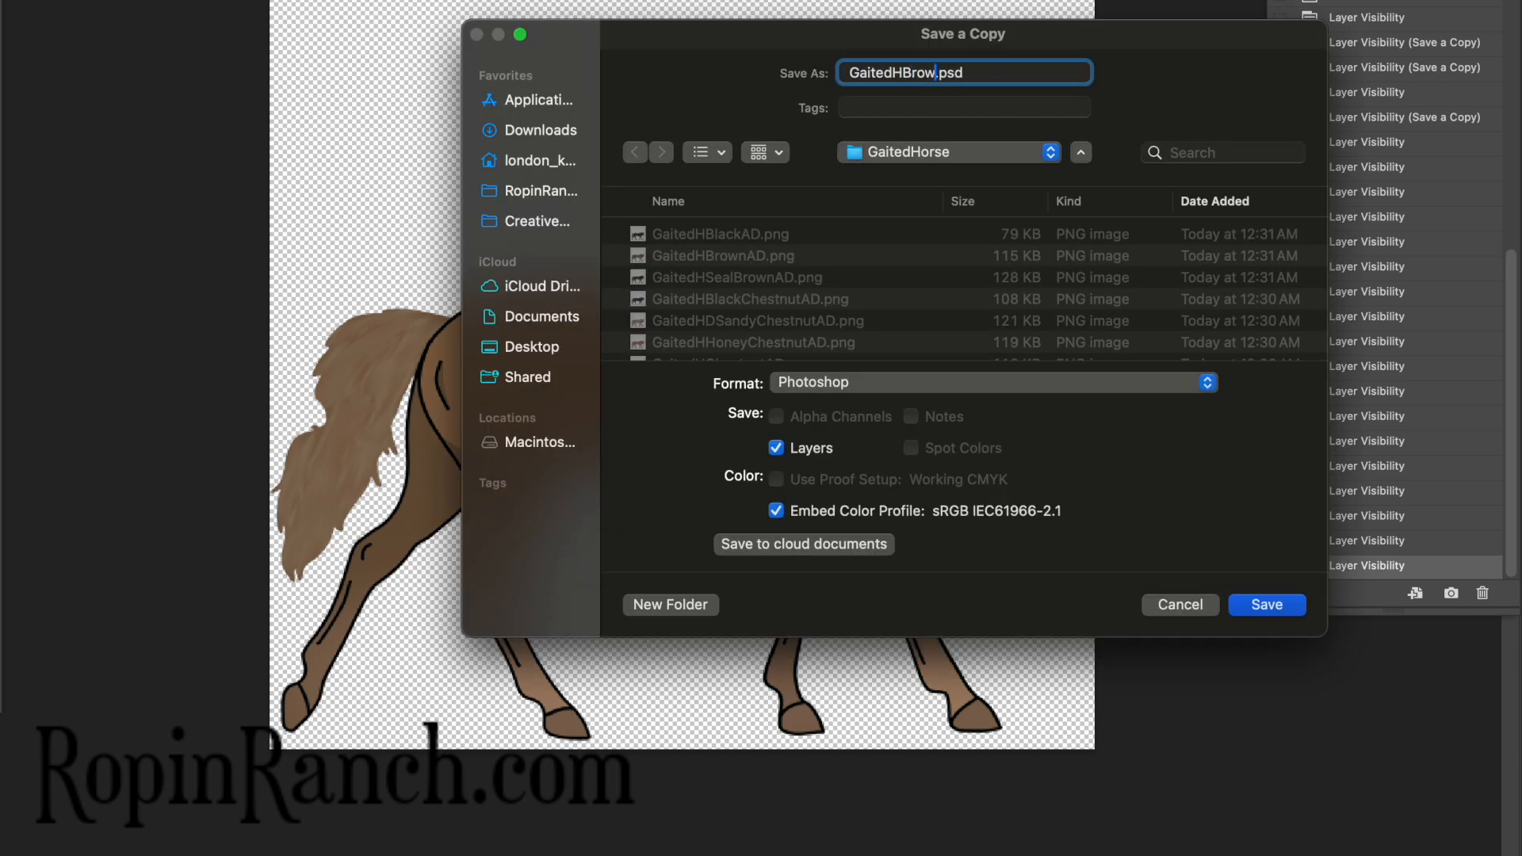
{"action": "type", "text": "CreamAD"}
{"action": "left_click", "coordinate": [912, 382]}
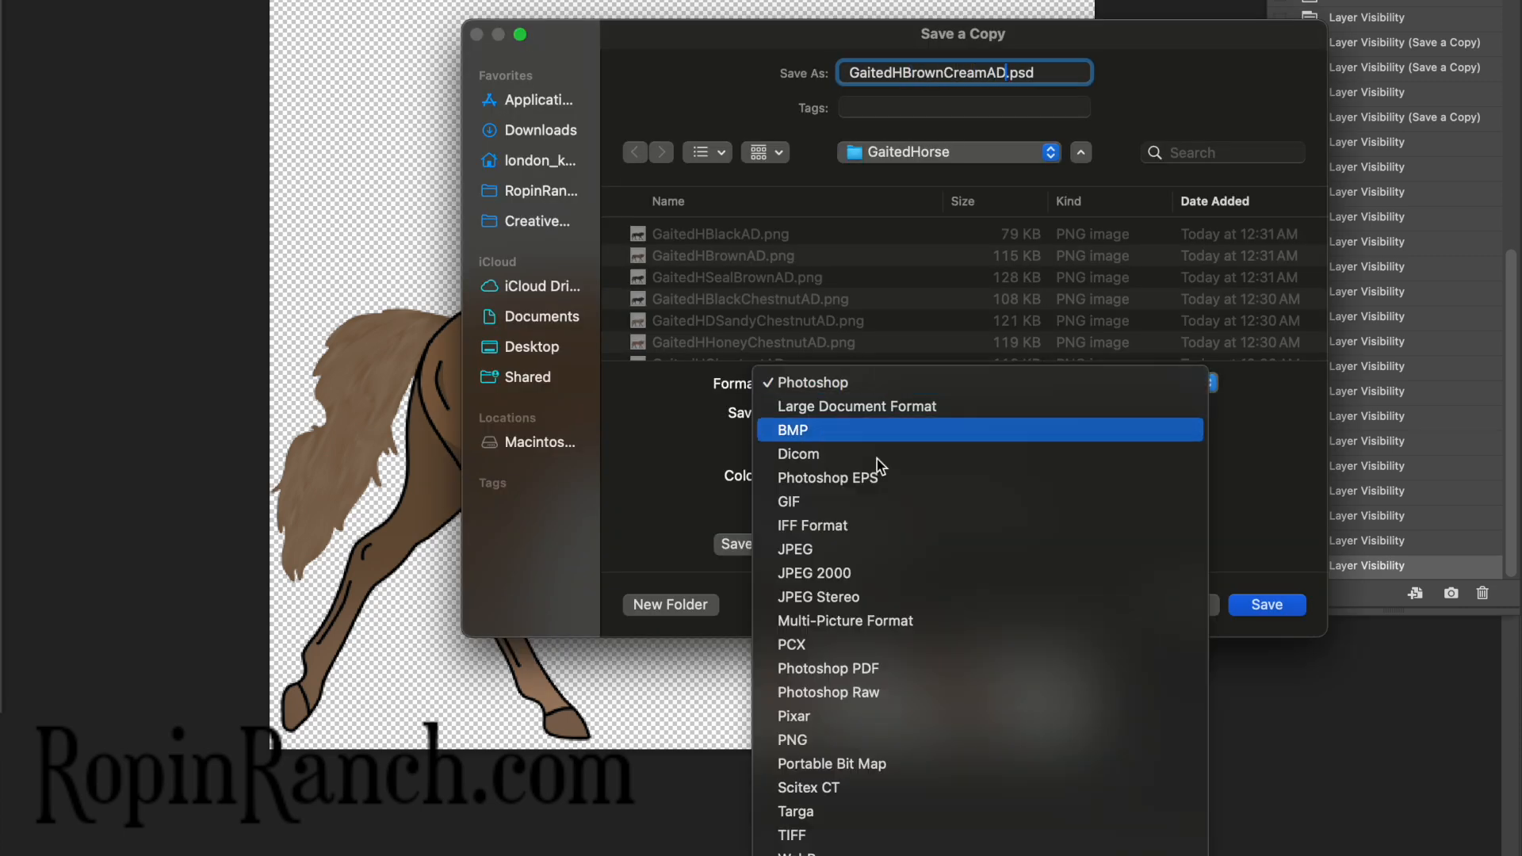
{"action": "left_click", "coordinate": [797, 742]}
{"action": "key", "text": "Return"}
{"action": "key", "text": "Return"}
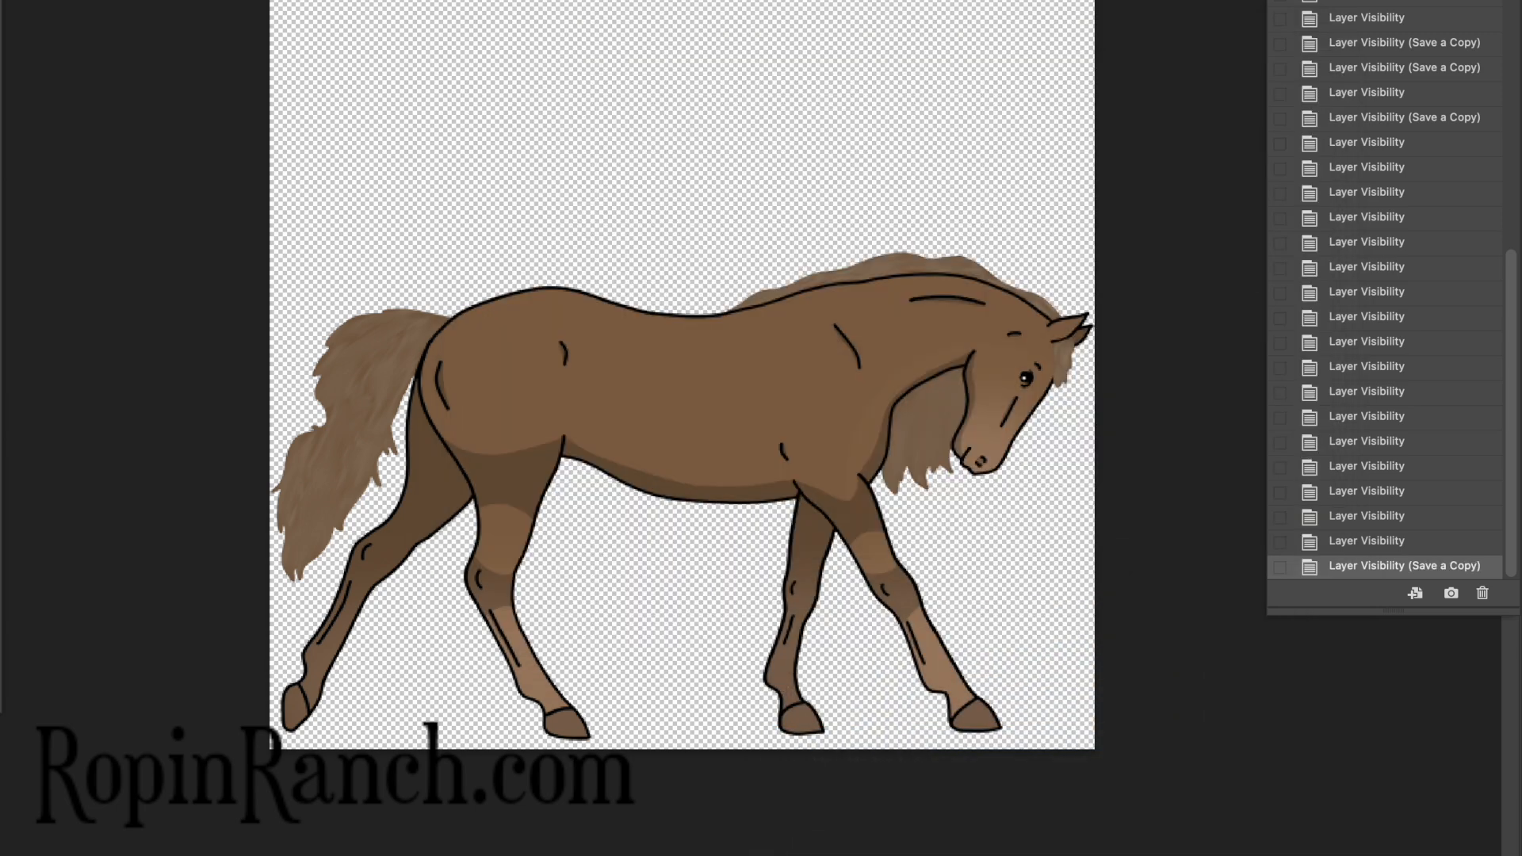
Show the dark seal coat with tan lower legs and pale mane, and save a PNG copy named GaitedHDoubleSealCreamAD
{"action": "key", "text": "alt+super+s"}
{"action": "type", "text": "GaitedHCou"}
{"action": "key", "text": "BackSpace"}
{"action": "key", "text": "BackSpace"}
{"action": "key", "text": "BackSpace"}
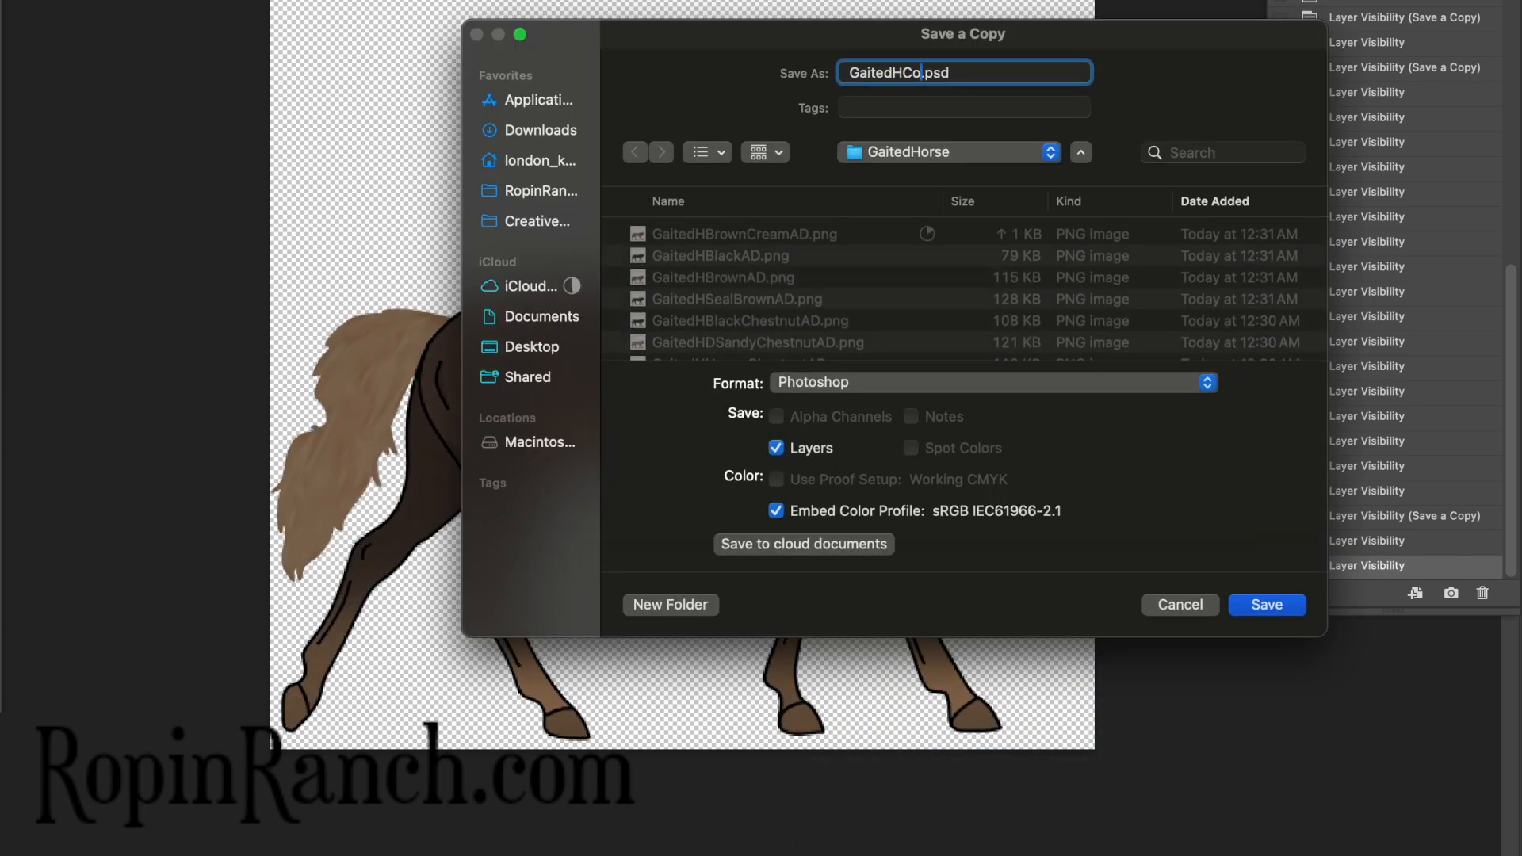
{"action": "type", "text": "Double"}
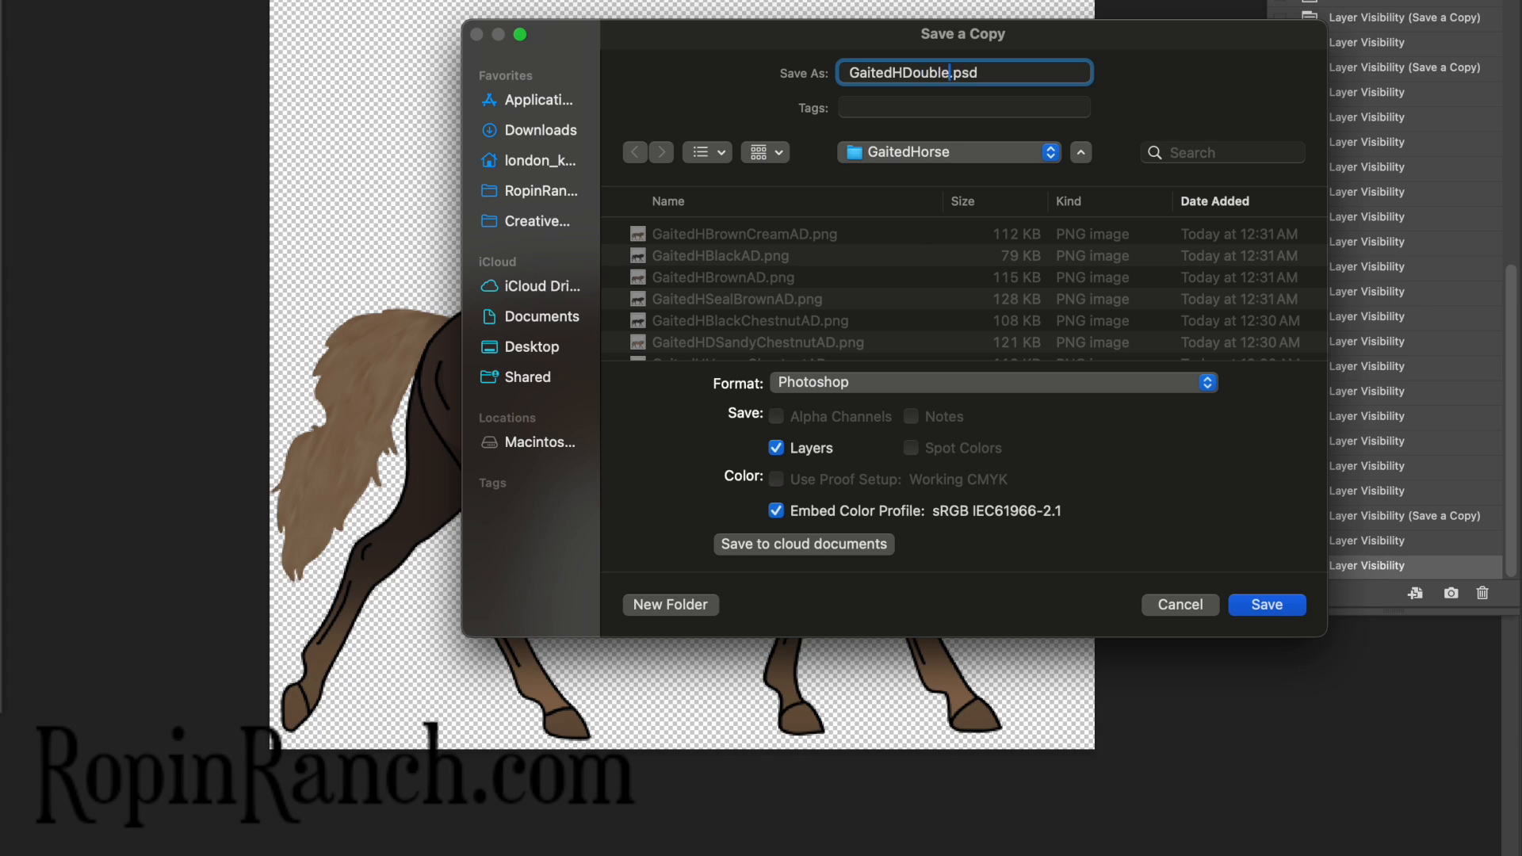
{"action": "type", "text": "C"}
{"action": "key", "text": "BackSpace"}
{"action": "type", "text": "SeealCreamAD"}
{"action": "left_click", "coordinate": [975, 384]}
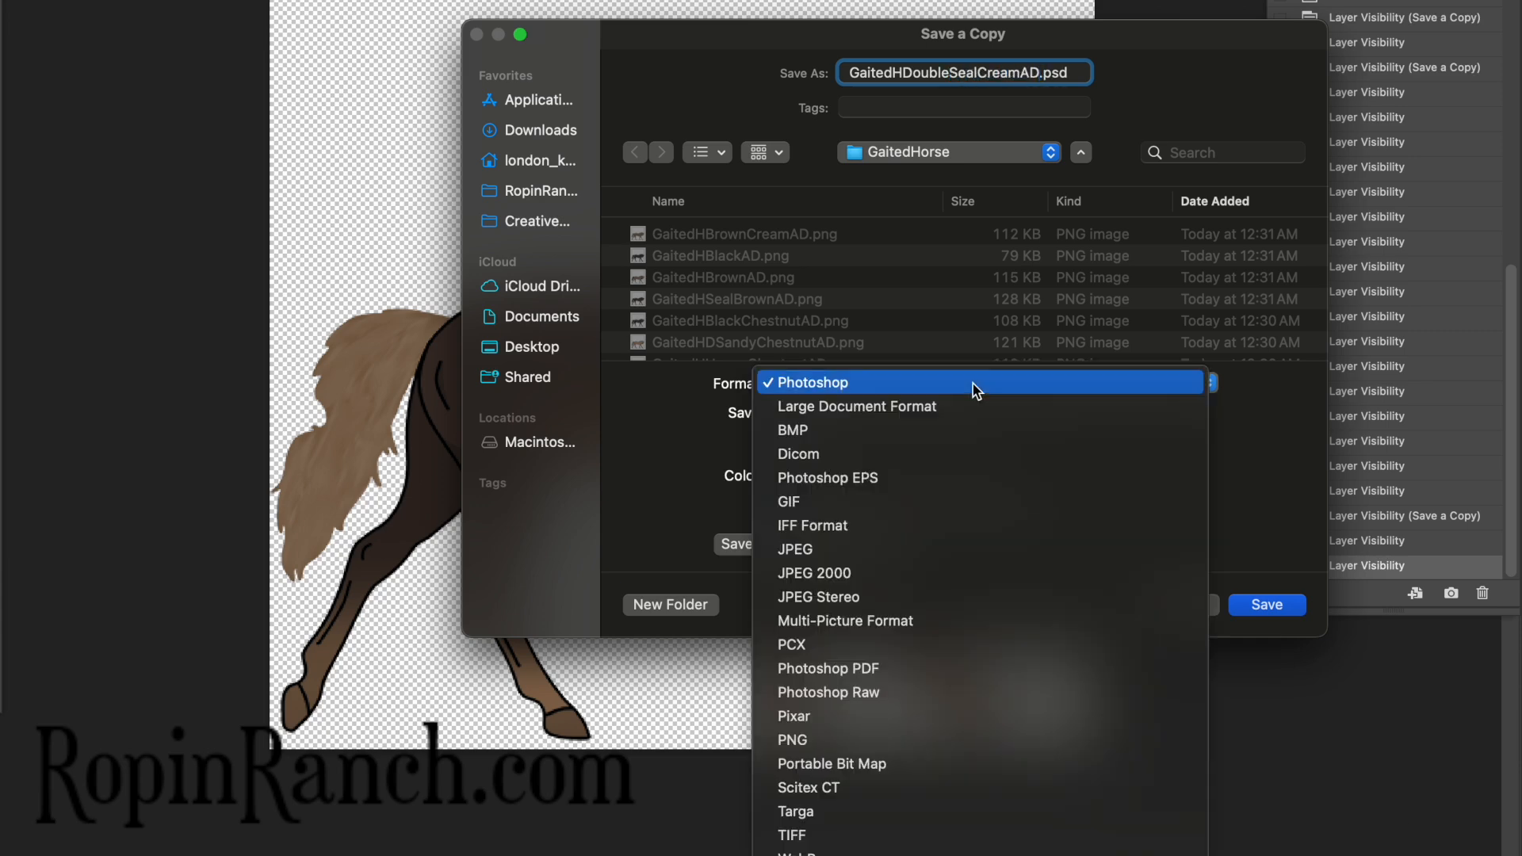
{"action": "left_click", "coordinate": [822, 748]}
{"action": "key", "text": "Return"}
{"action": "key", "text": "Return"}
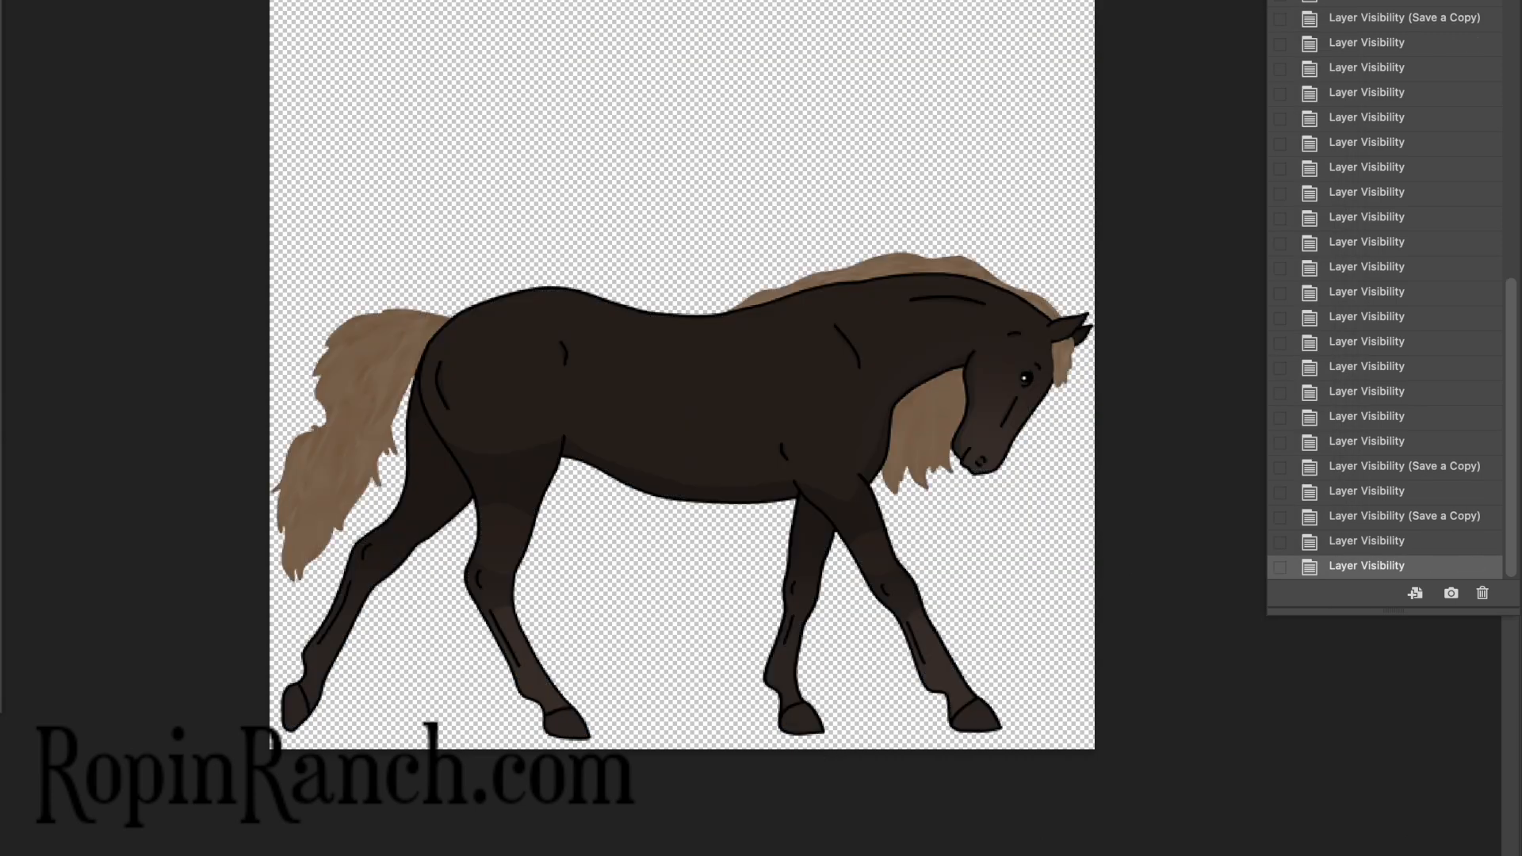
Show the darker seal coat with the pale mane and tail, and save a PNG copy named GaitedHSealCreamAD
{"action": "key", "text": "super+alt+s"}
{"action": "type", "text": "SealCreamA"}
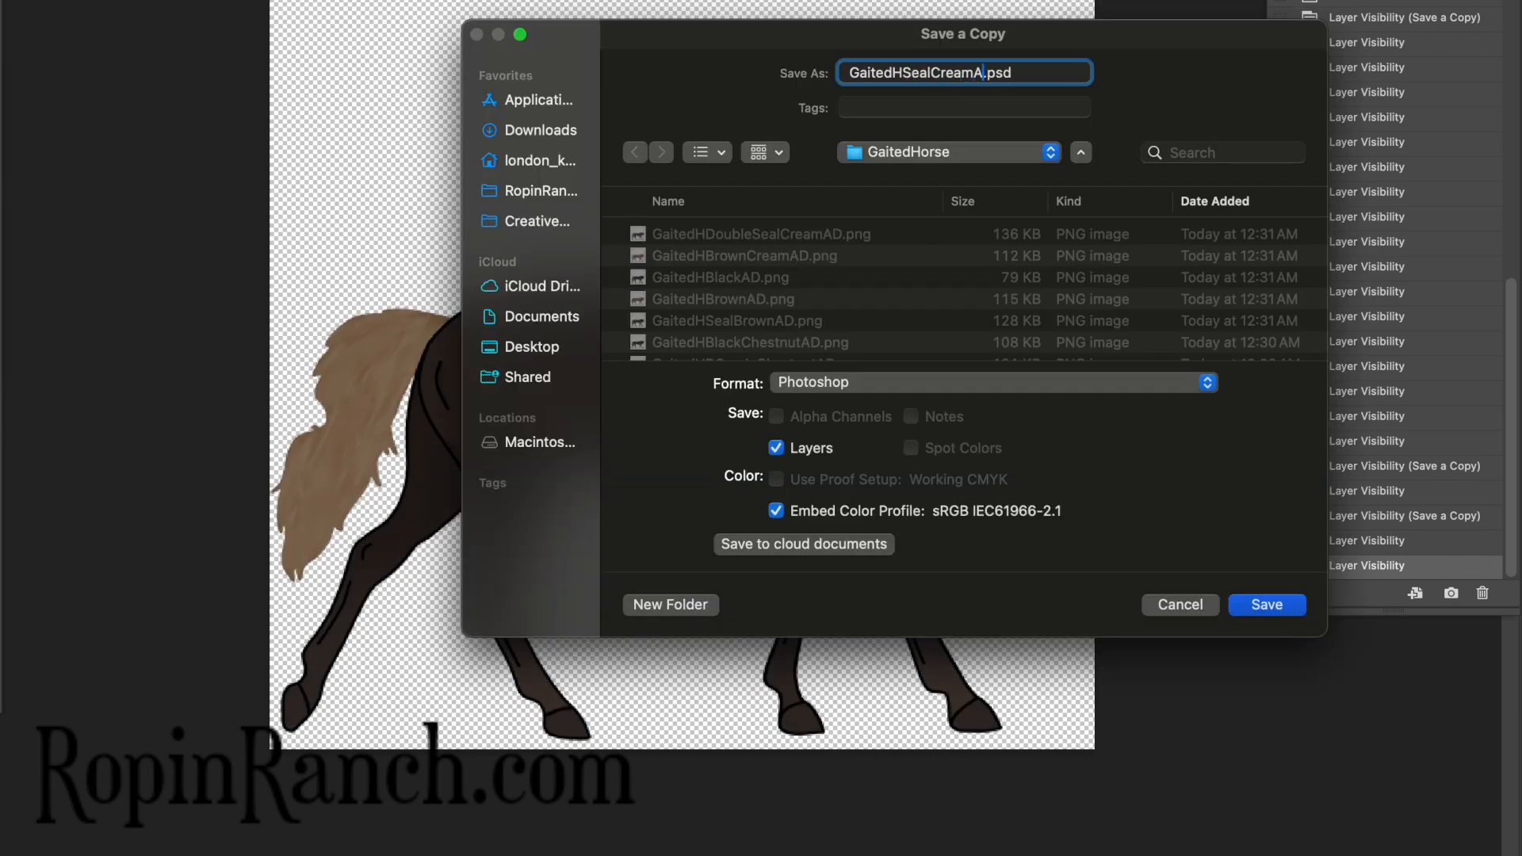
{"action": "type", "text": "D"}
{"action": "left_click", "coordinate": [872, 382]}
{"action": "left_click", "coordinate": [788, 826]}
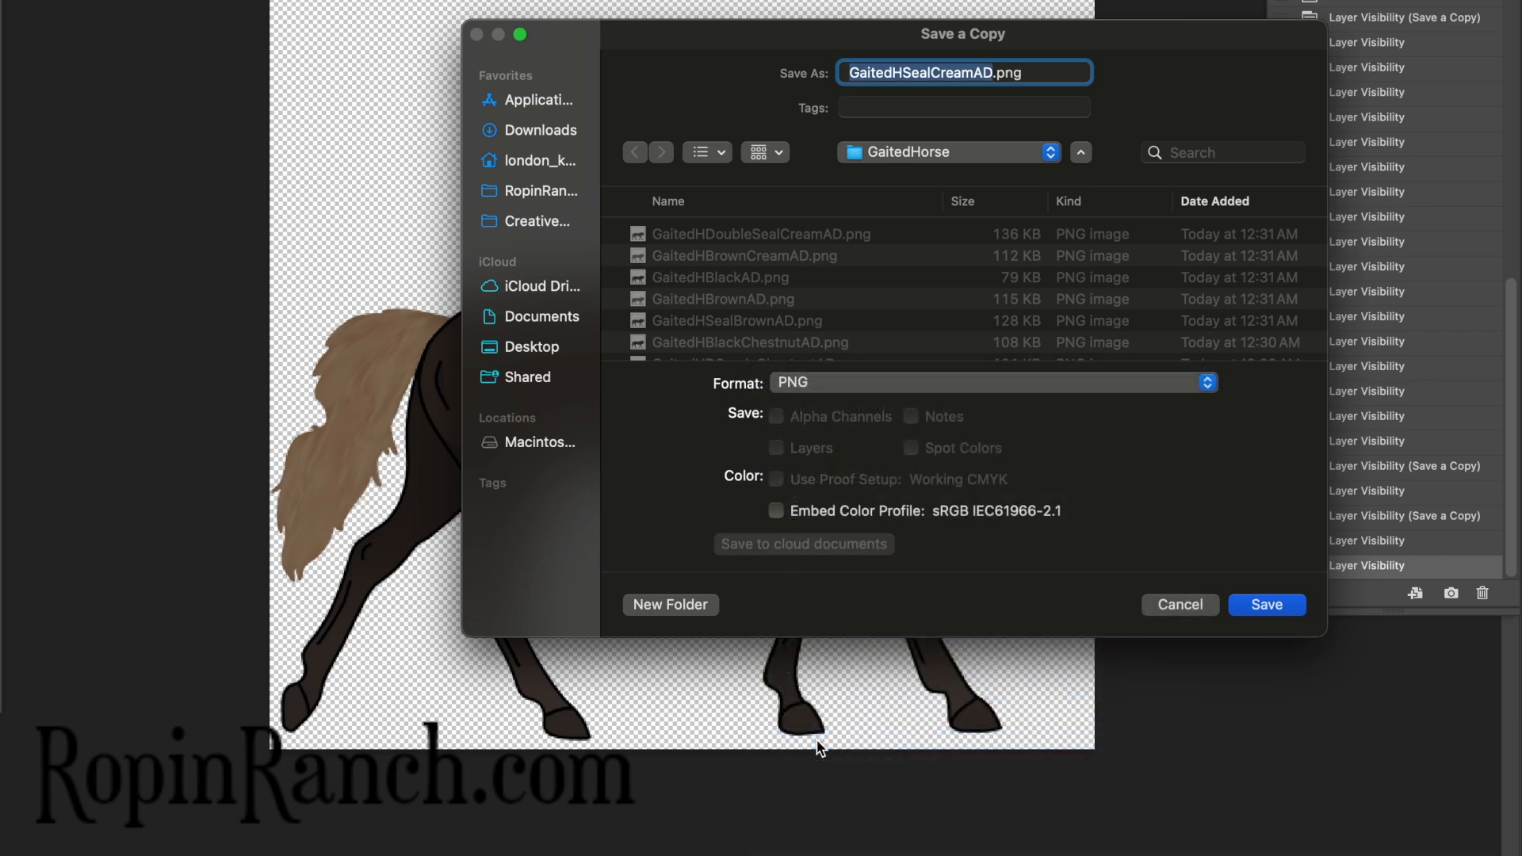
{"action": "key", "text": "Return"}
{"action": "key", "text": "Return"}
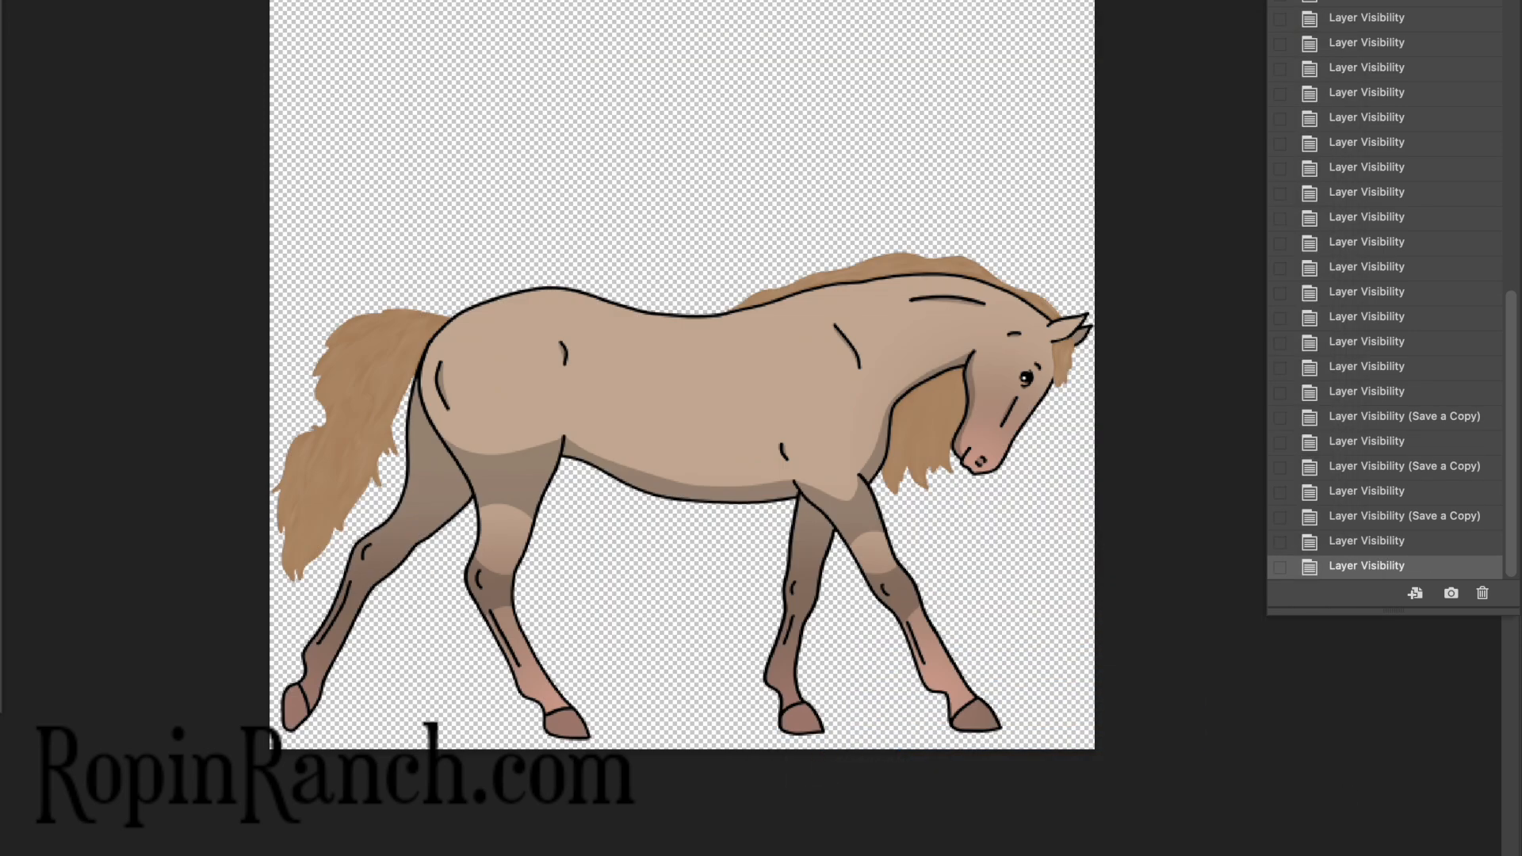
Show the pale smokey cream coat on the adult horse and save a PNG copy named GaitedHSmokeyCreamAD
{"action": "key", "text": "super+alt+s"}
{"action": "type", "text": "SmokeyC"}
{"action": "key", "text": "BackSpace"}
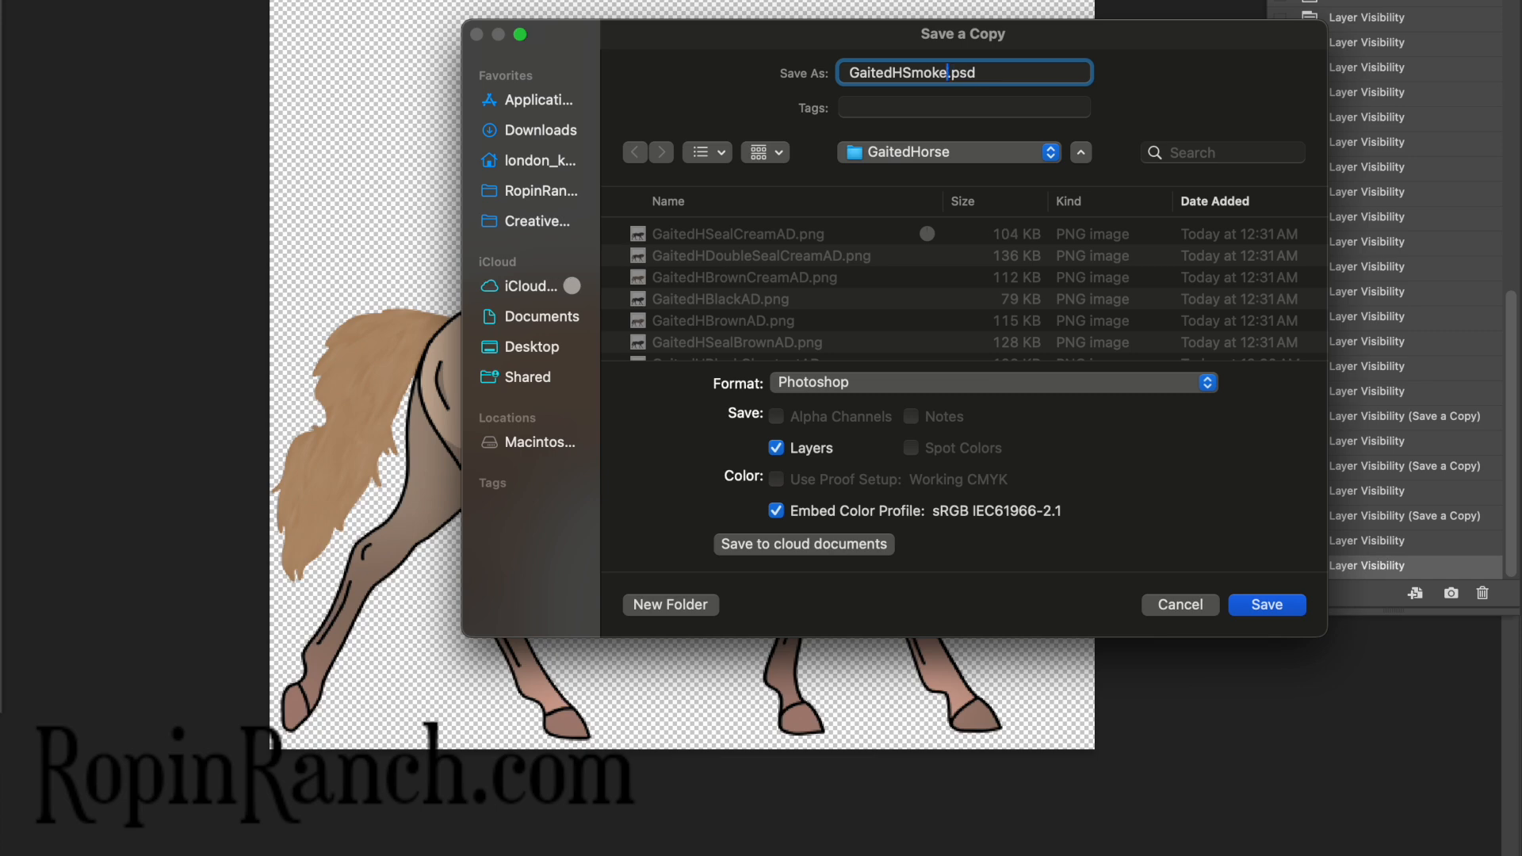
{"action": "type", "text": "yCream"}
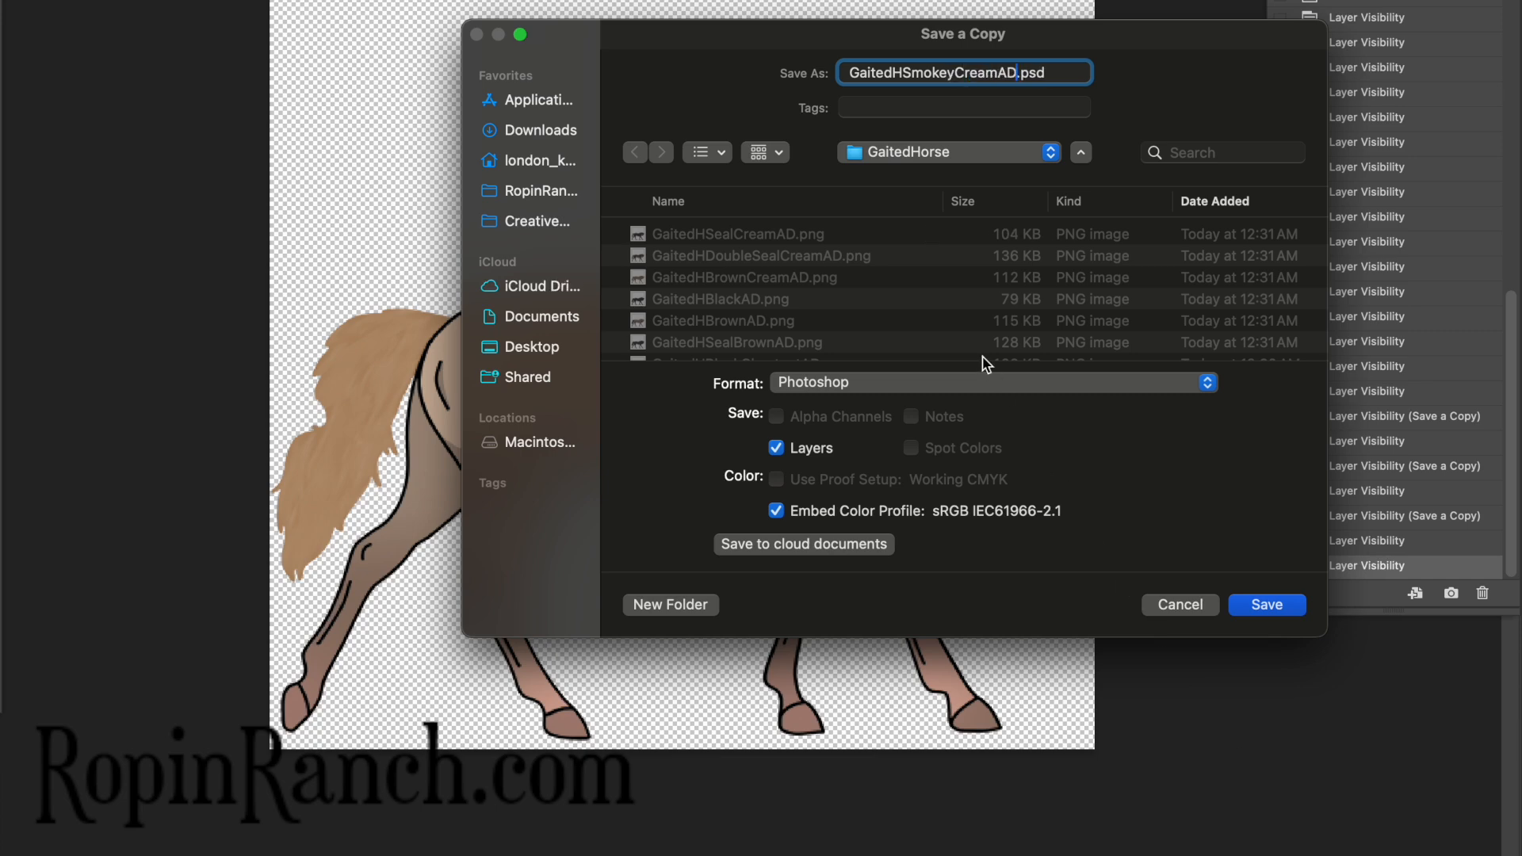
{"action": "type", "text": "AD"}
{"action": "left_click", "coordinate": [985, 382]}
{"action": "left_click", "coordinate": [829, 735]}
{"action": "key", "text": "Return"}
{"action": "key", "text": "Return"}
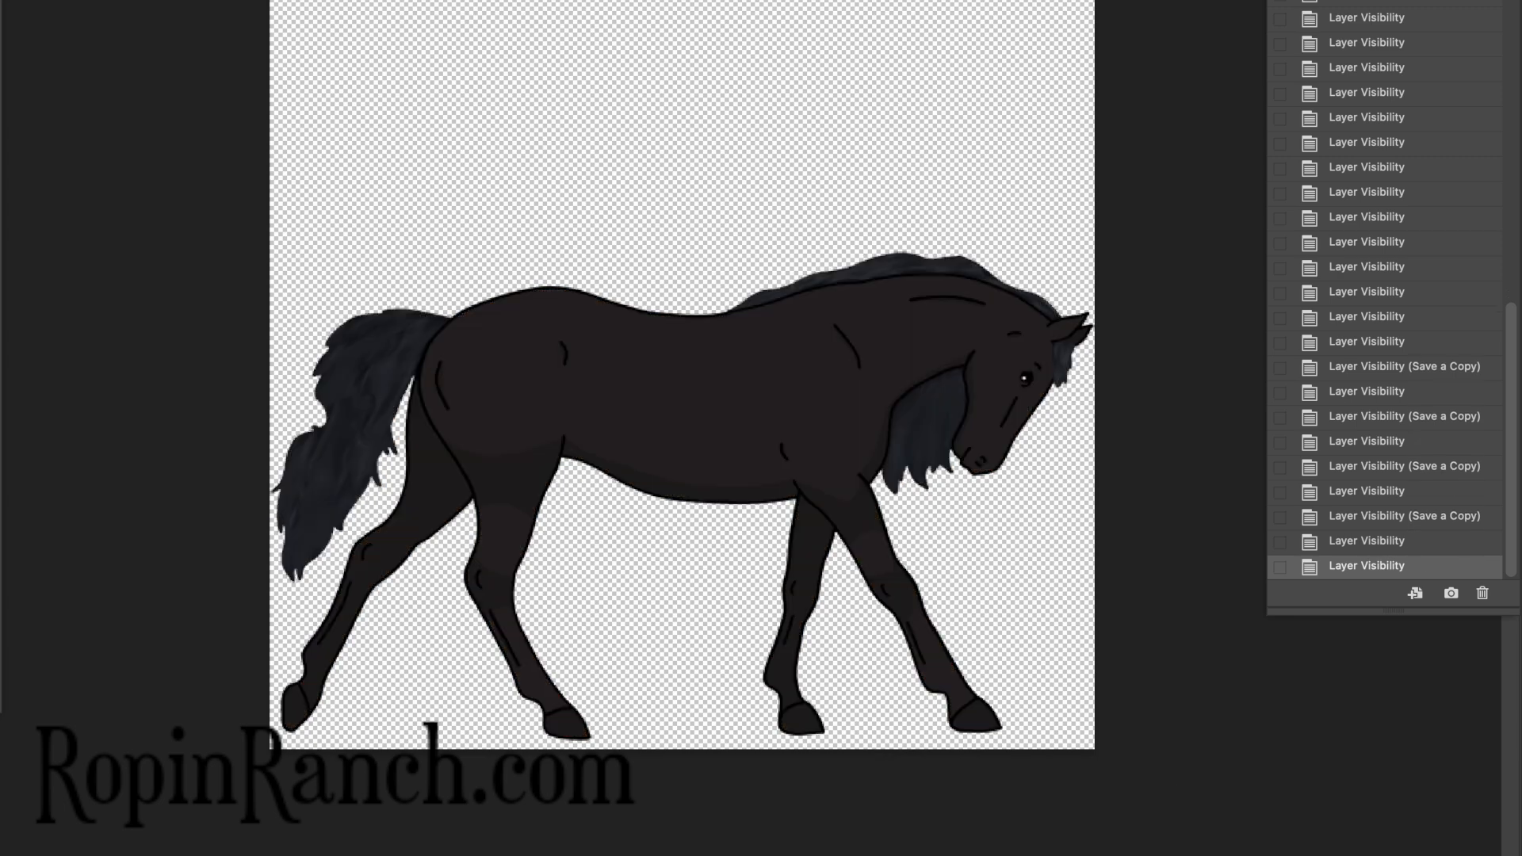
Save a PNG copy of the smokey black coat named GaitedHSmokeyBlackAD
{"action": "key", "text": "alt+super+s"}
{"action": "type", "text": "SmokeyBla"}
{"action": "left_click", "coordinate": [1000, 382]}
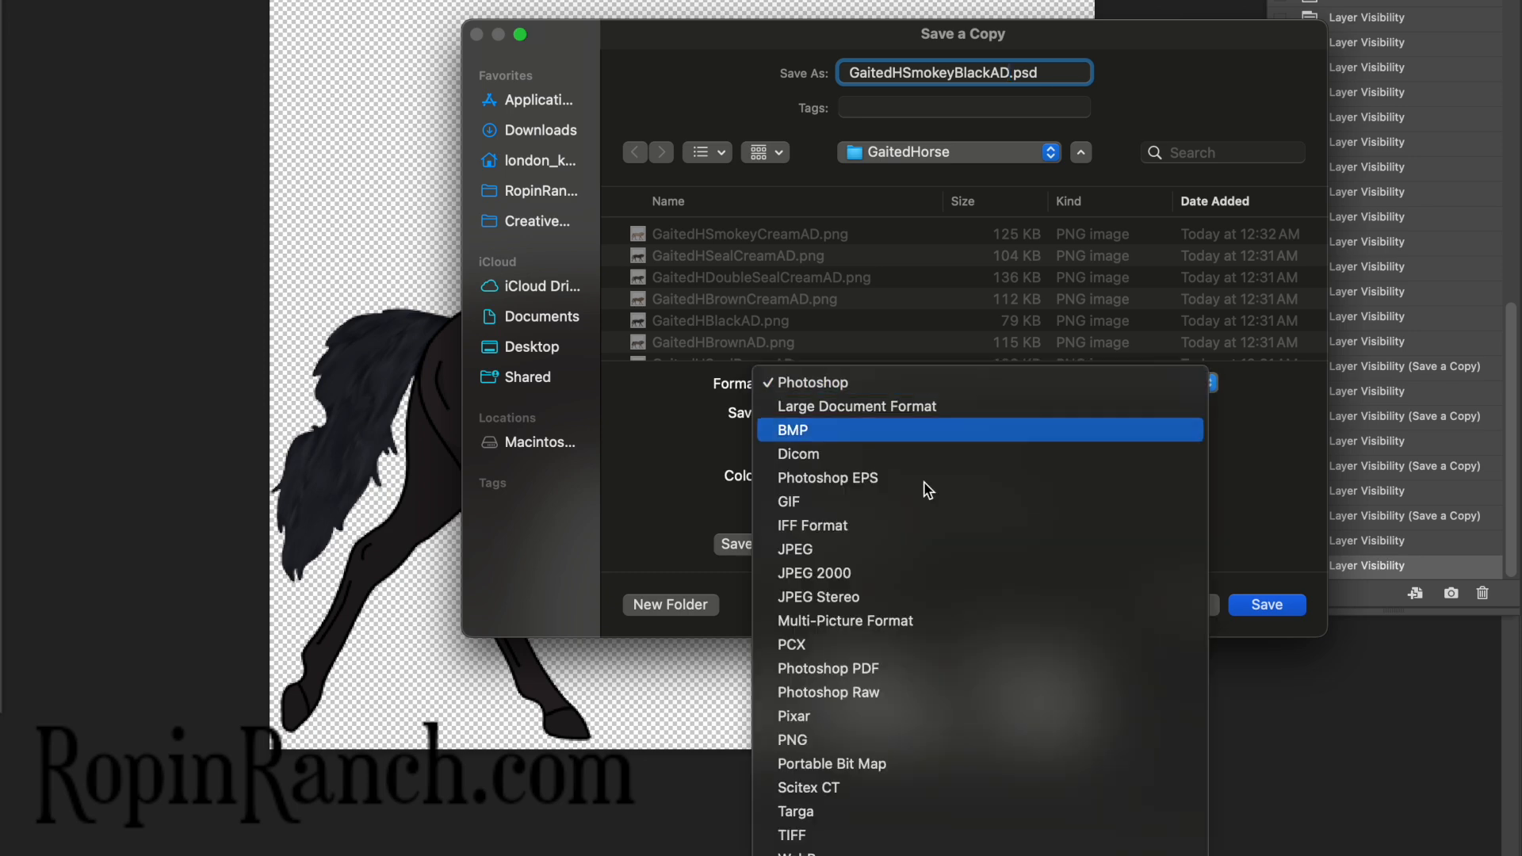
{"action": "left_click", "coordinate": [793, 734]}
{"action": "key", "text": "Return"}
{"action": "key", "text": "Return"}
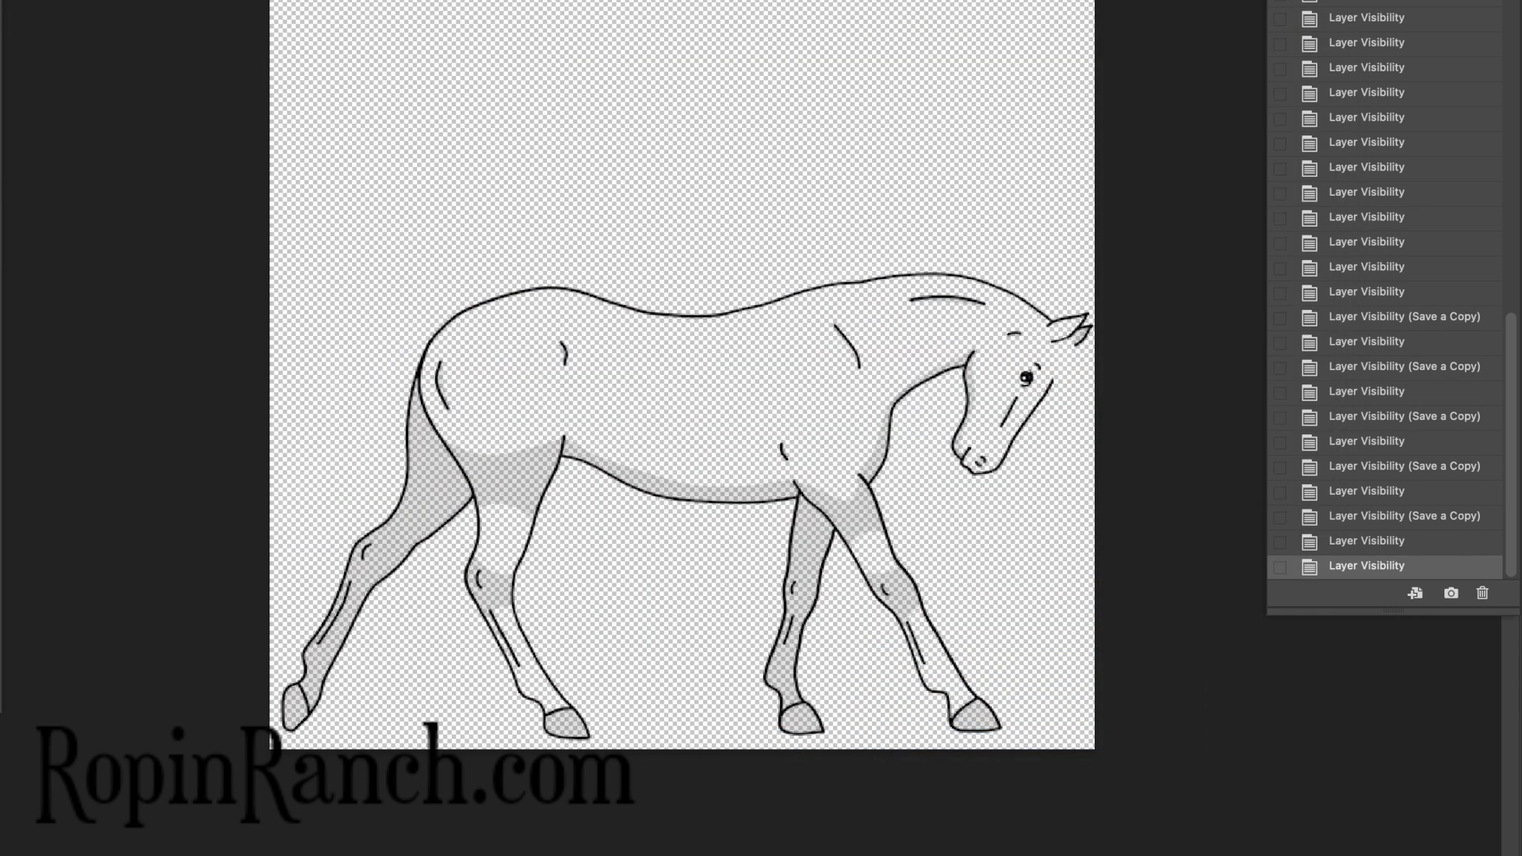
Show the pale cremello coat with its cream mane and tail, and save a PNG copy named GaitedHCremelloAD
{"action": "key", "text": "alt+super+s"}
{"action": "type", "text": "GaitedH"}
{"action": "type", "text": "CremelloA"}
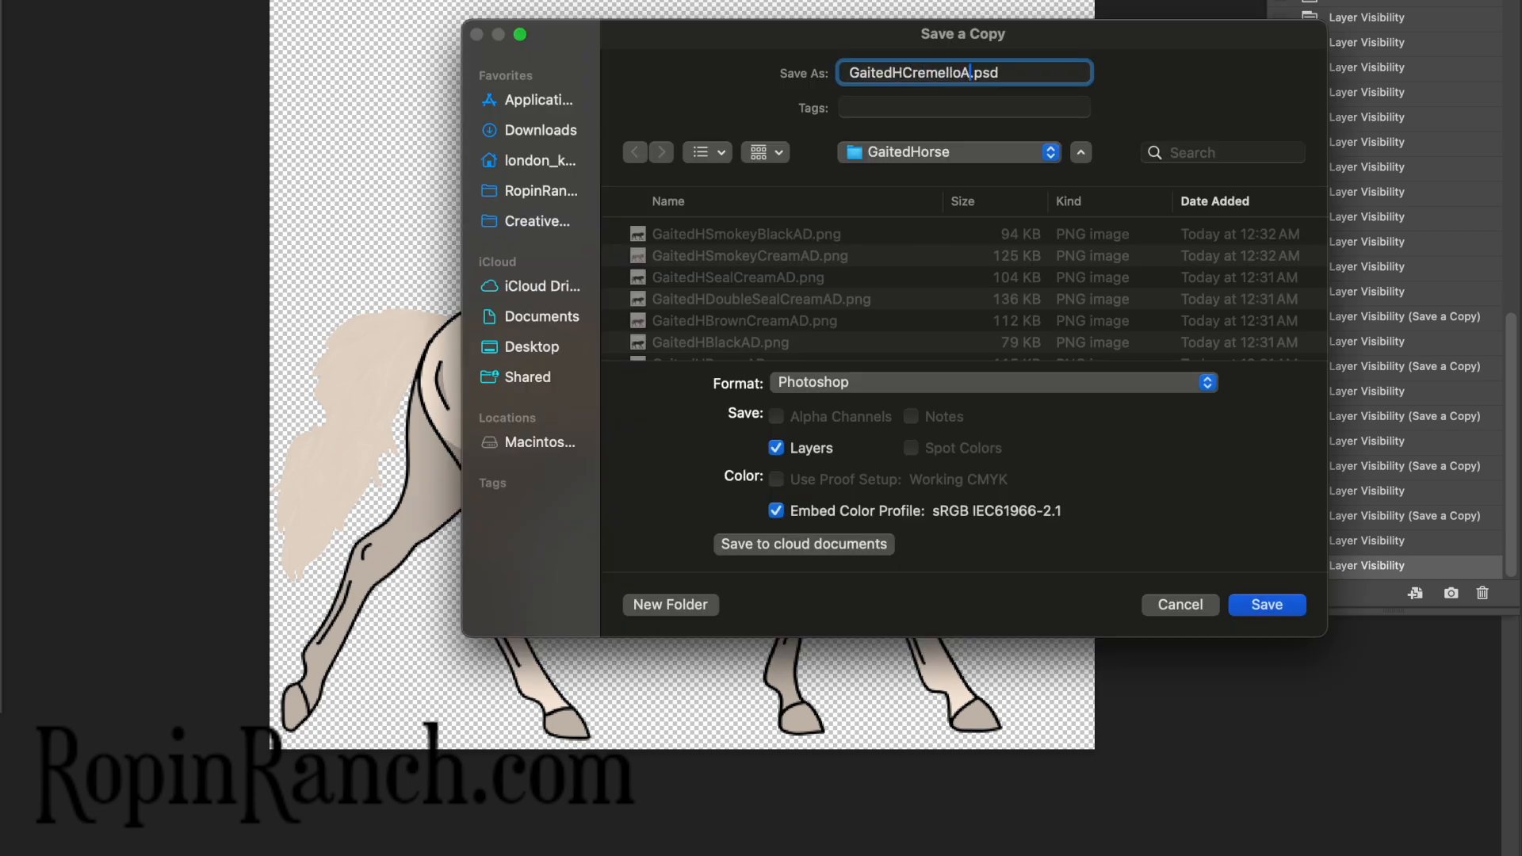
{"action": "left_click", "coordinate": [1003, 394]}
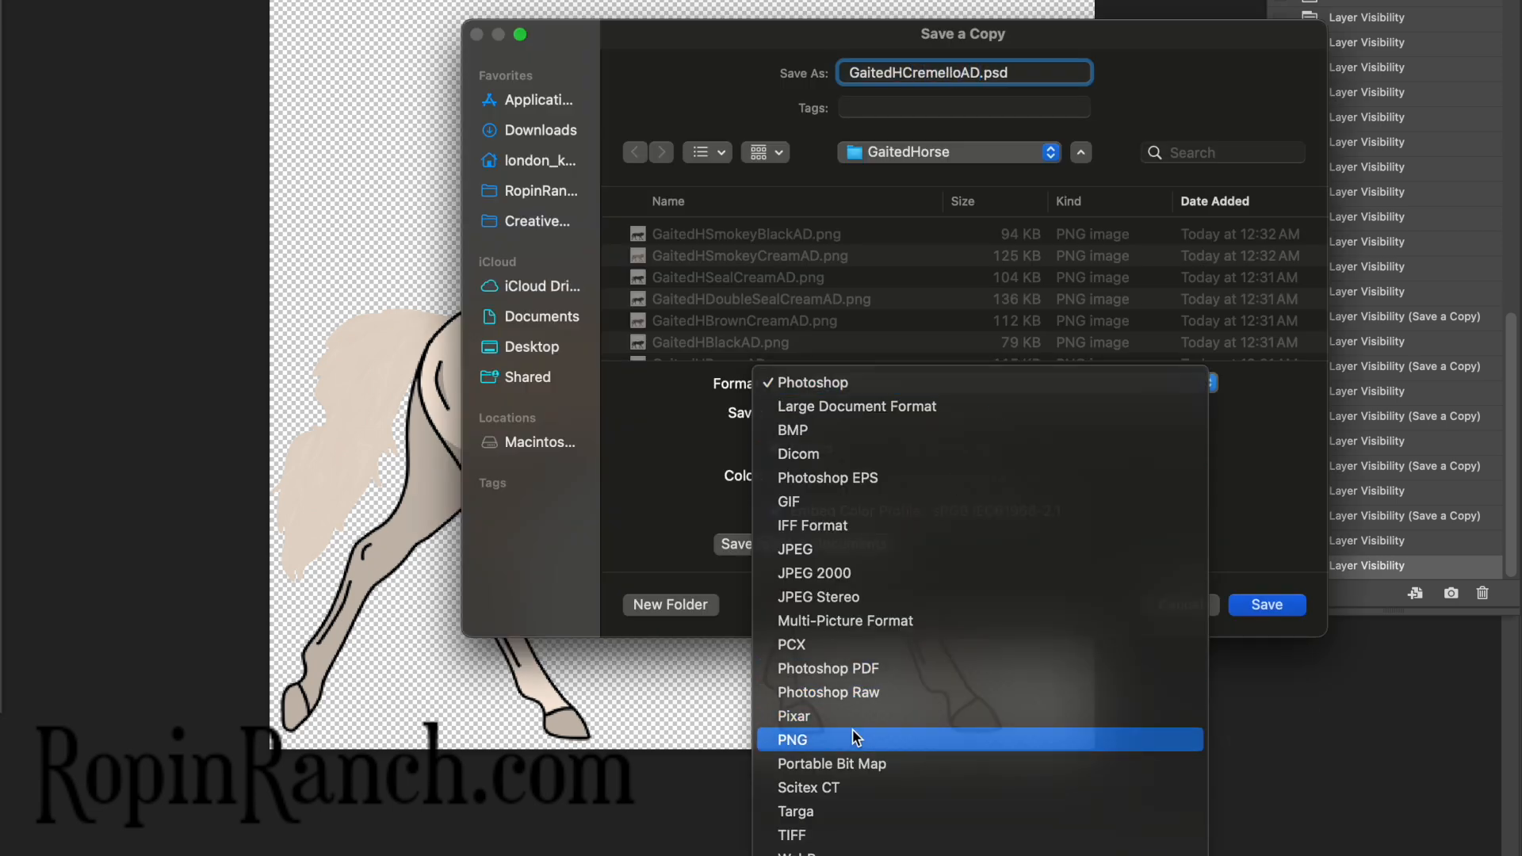
{"action": "left_click", "coordinate": [851, 731]}
{"action": "key", "text": "Return"}
{"action": "key", "text": "Return"}
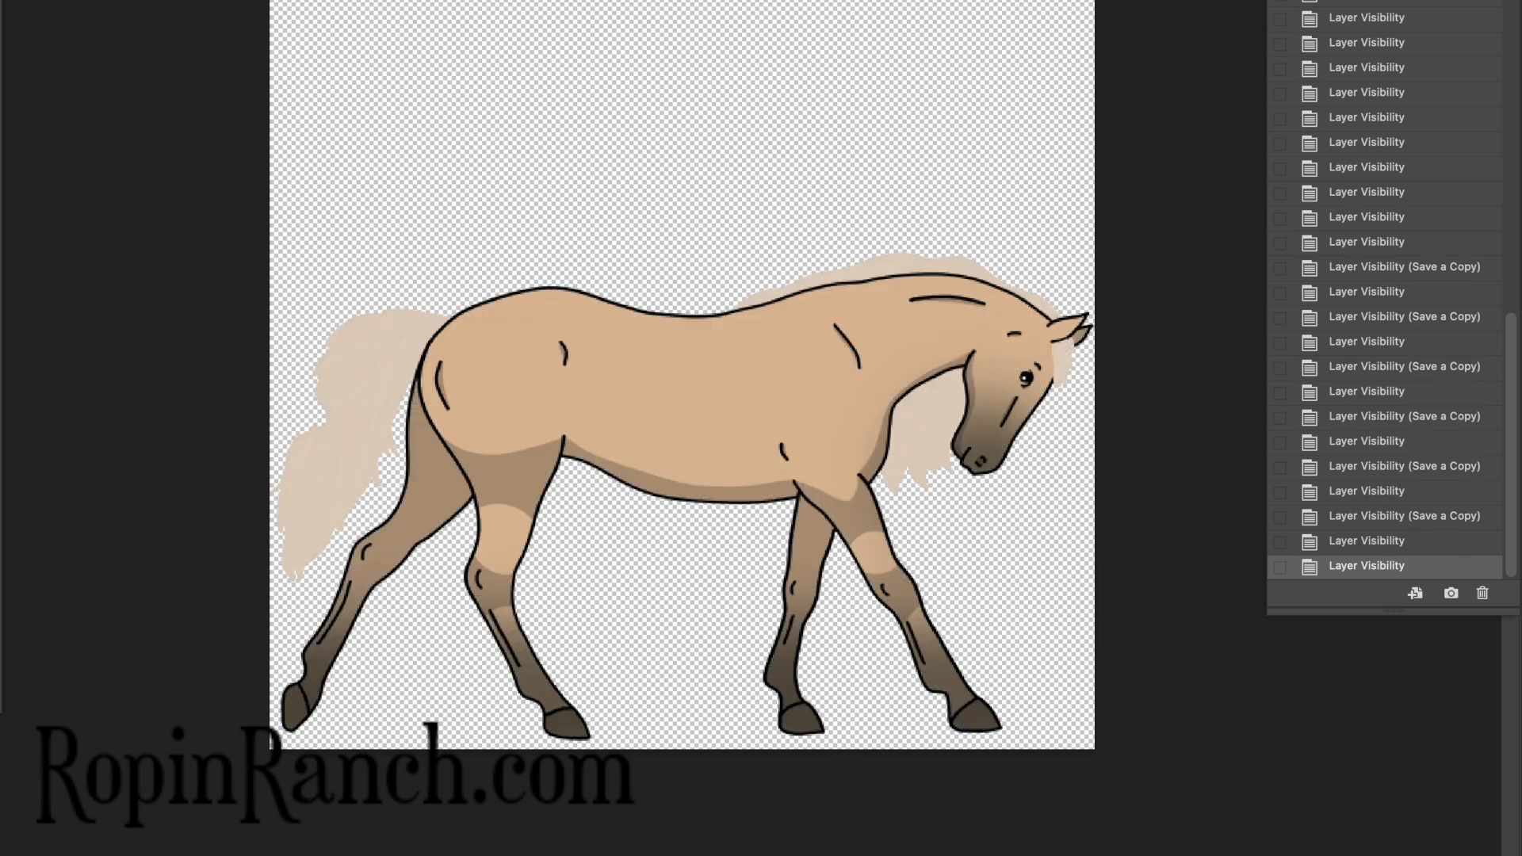
Save a PNG copy of the light tan coat with pale mane and tail named GaitedHIsabelloPalominoAD
{"action": "key", "text": "alt+super+s"}
{"action": "type", "text": "GaitedH"}
{"action": "type", "text": "IsabelloPalomino"}
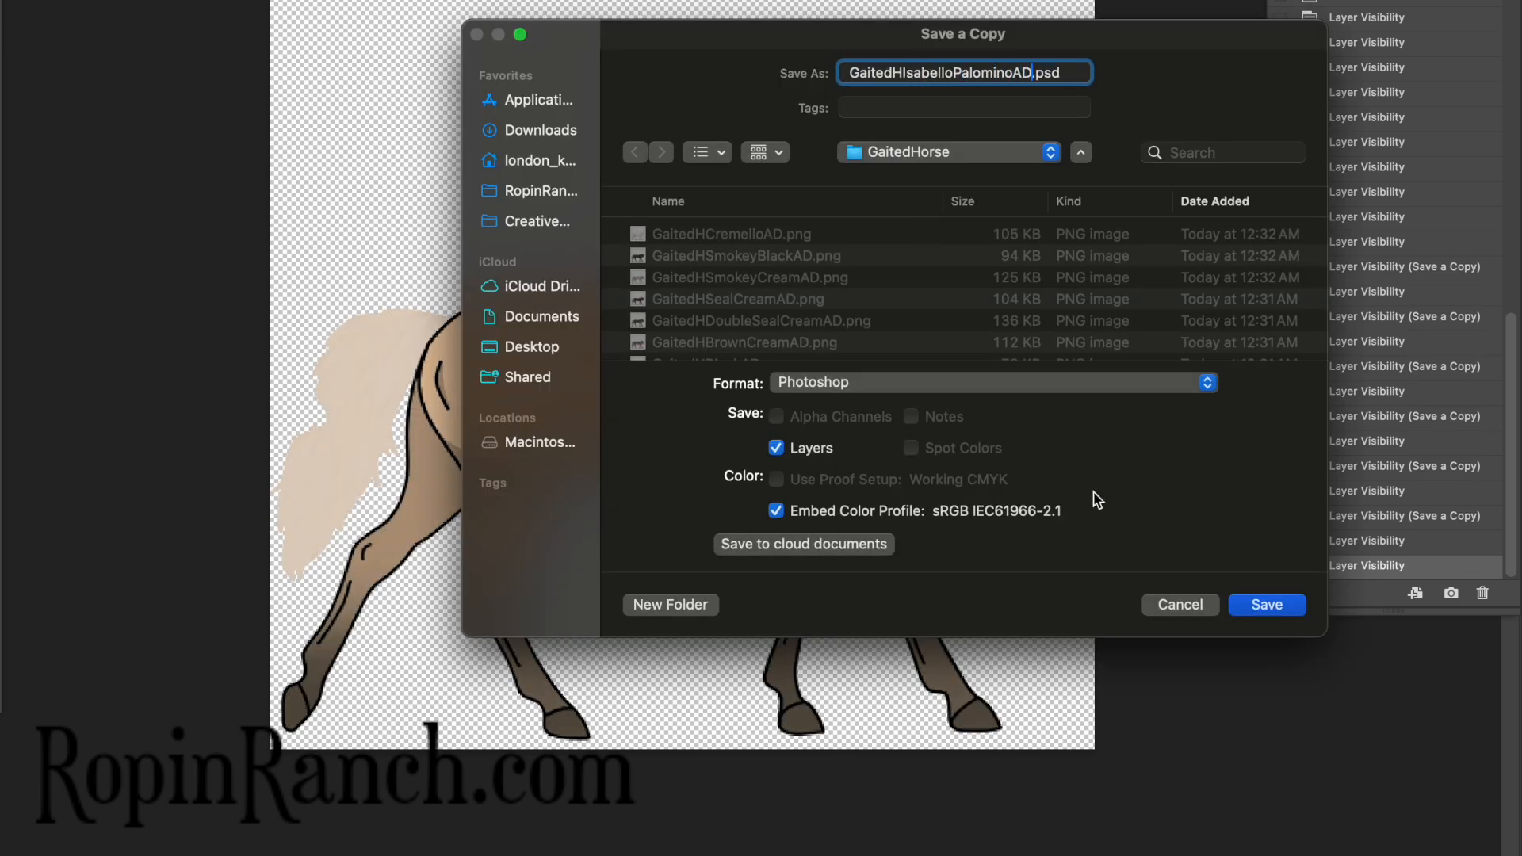
{"action": "left_click", "coordinate": [989, 389]}
{"action": "left_click", "coordinate": [912, 715]}
{"action": "left_click", "coordinate": [816, 384]}
{"action": "left_click", "coordinate": [815, 406]}
{"action": "key", "text": "Return"}
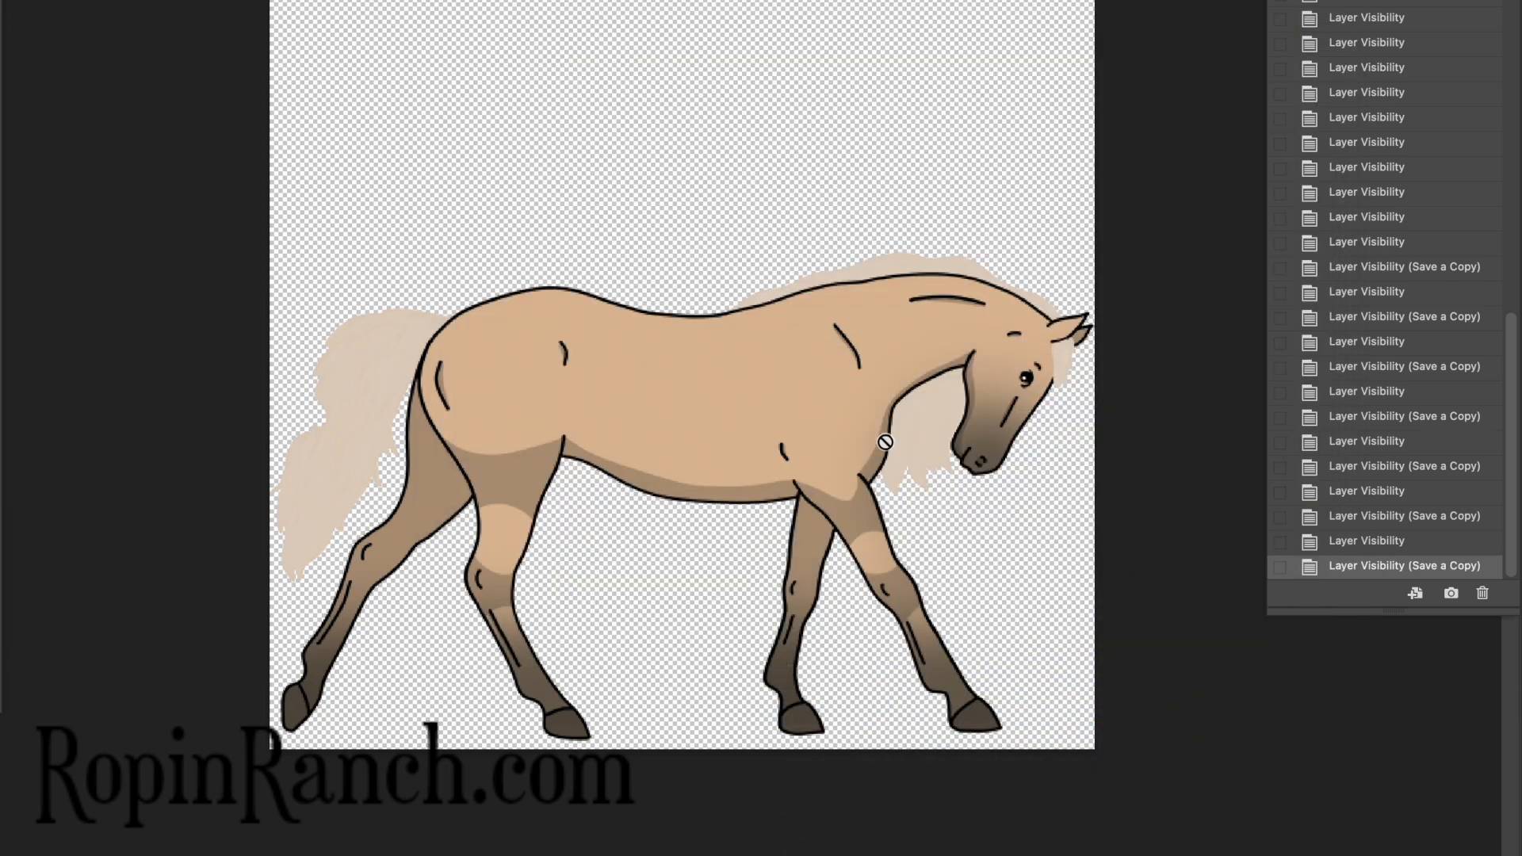
Show the dark chocolate coat with pale pink mane and tail, and save a PNG copy named GaitedHChocolatePalominoAD
{"action": "key", "text": "super+alt+s"}
{"action": "type", "text": "Chop"}
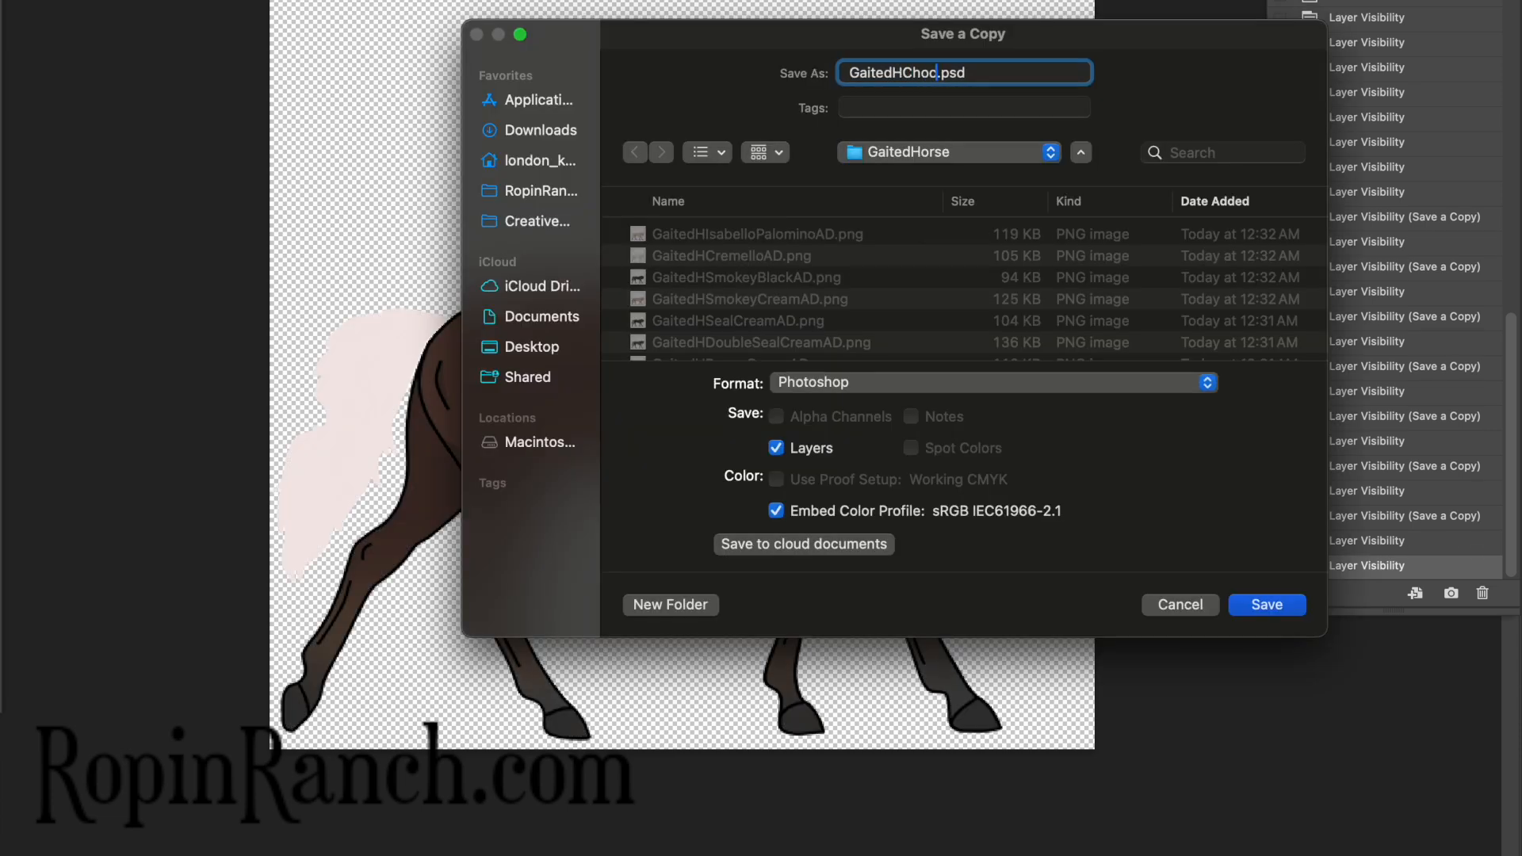
{"action": "type", "text": "alominoAD"}
{"action": "left_click", "coordinate": [975, 385]}
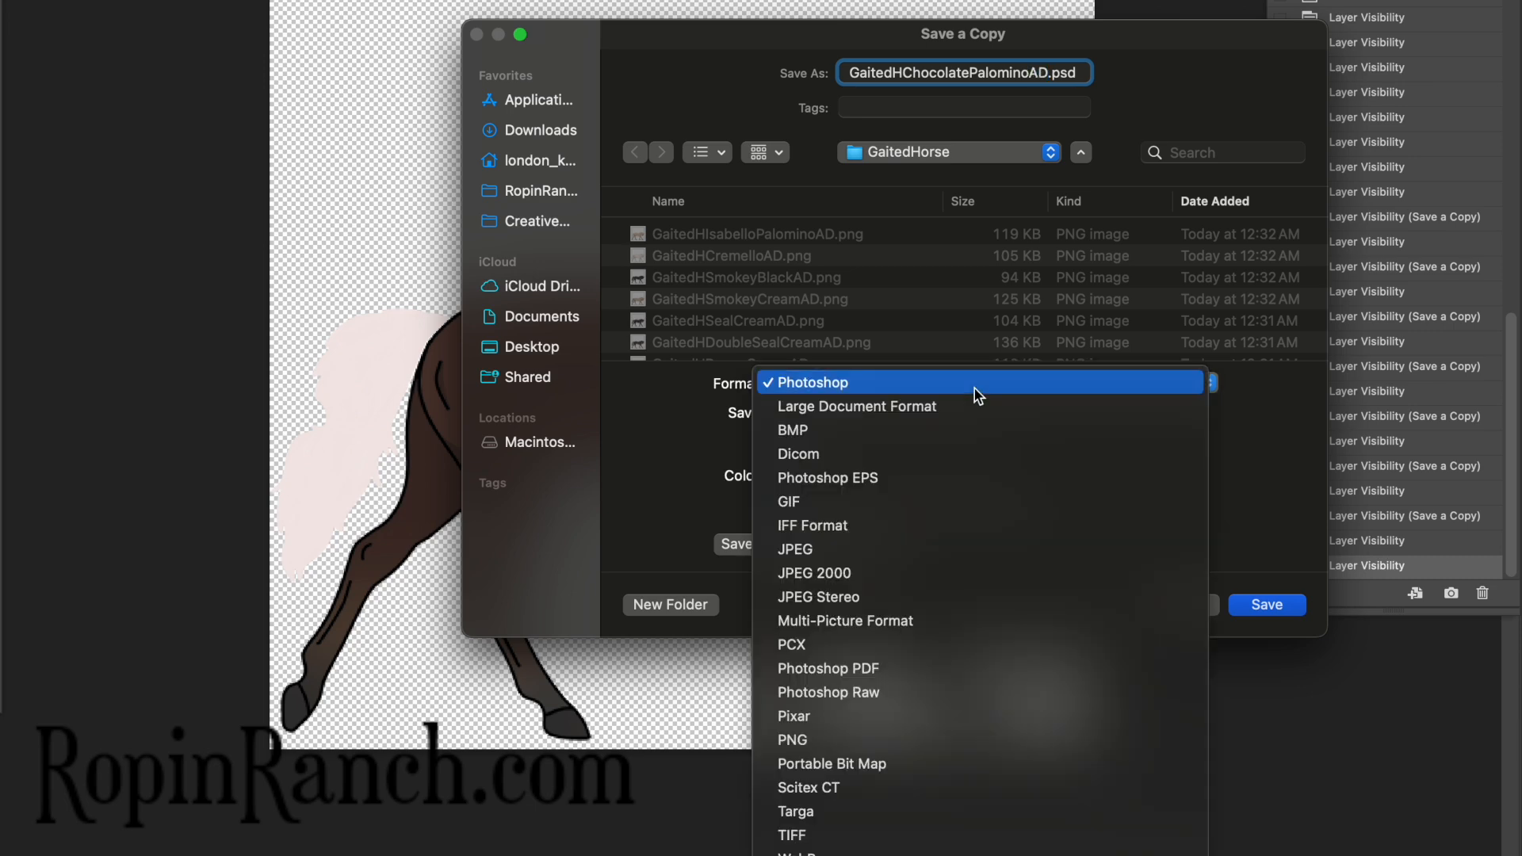
{"action": "left_click", "coordinate": [849, 737]}
{"action": "key", "text": "Return"}
{"action": "key", "text": "Return"}
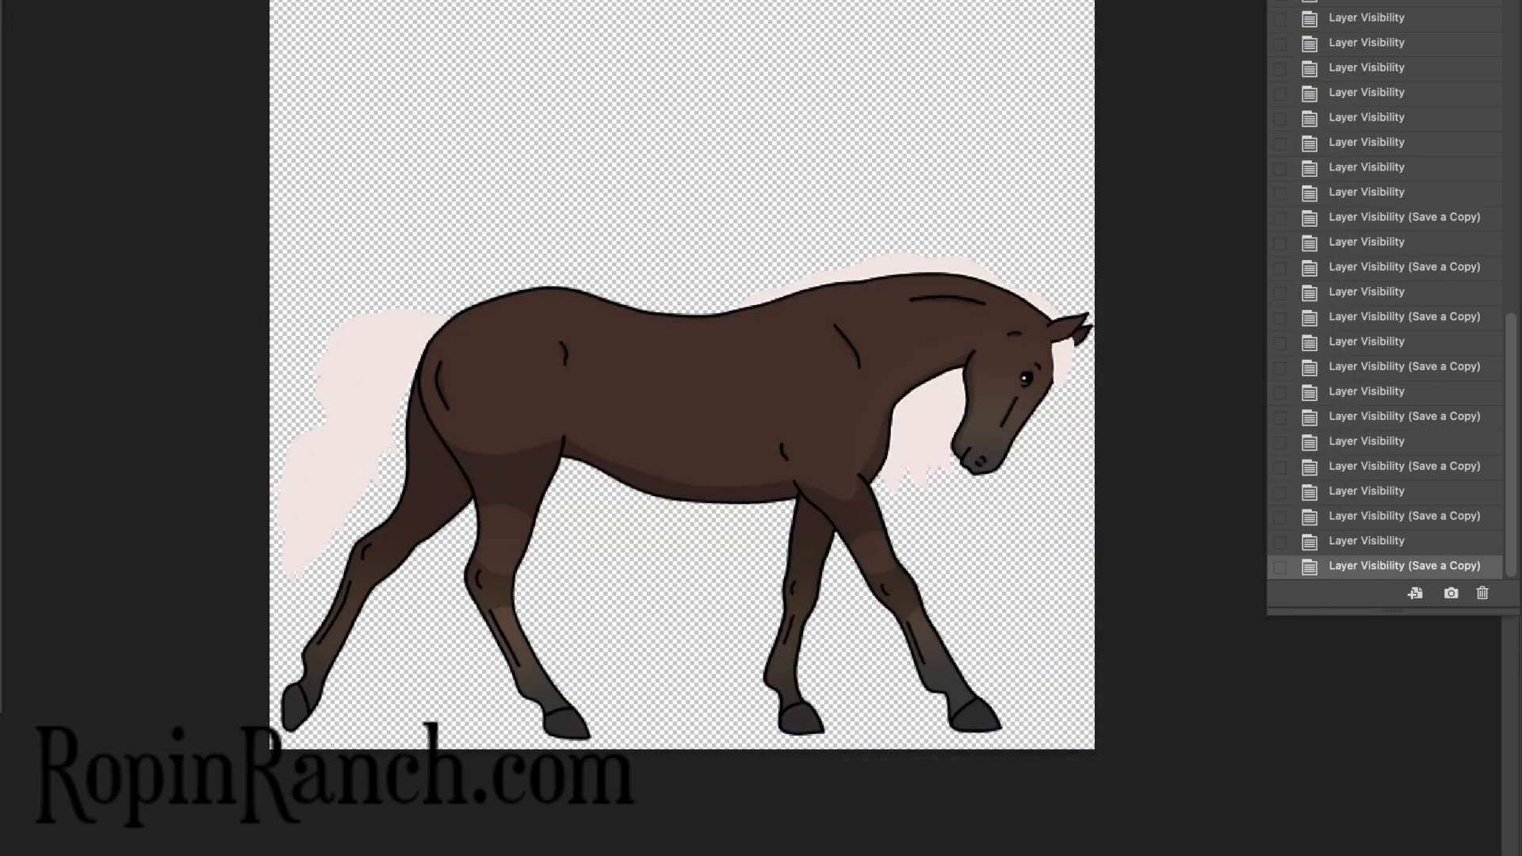
Show the golden palomino coat with cream mane and tail, and save a PNG copy named GaitedHPalominoAD
{"action": "key", "text": "super+alt+s"}
{"action": "type", "text": "GaitedHPalominoAD"}
{"action": "left_click", "coordinate": [1026, 382]}
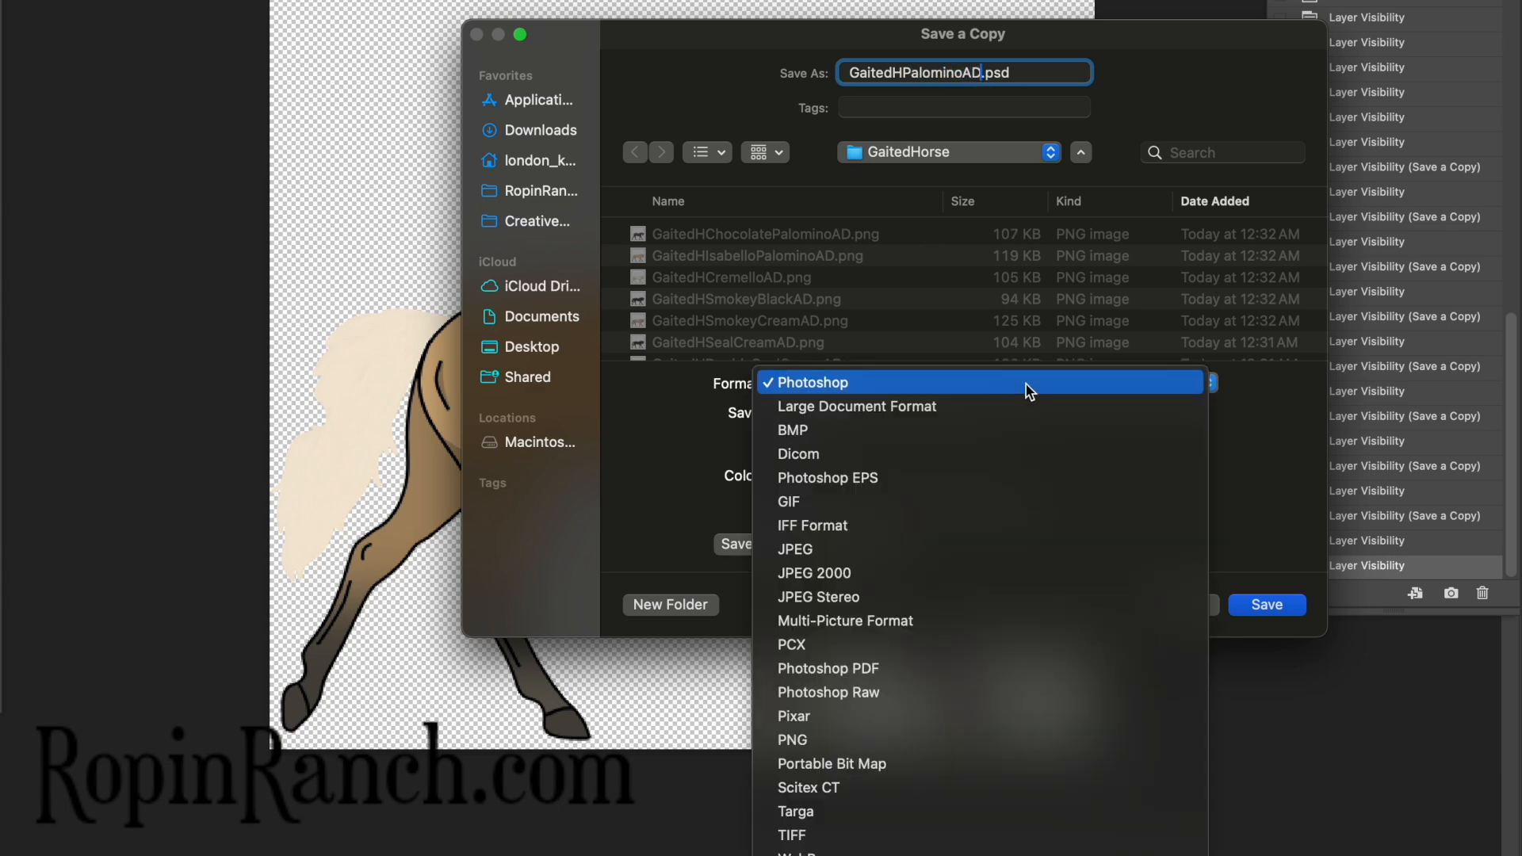
{"action": "left_click", "coordinate": [864, 735]}
{"action": "key", "text": "Return"}
{"action": "key", "text": "Return"}
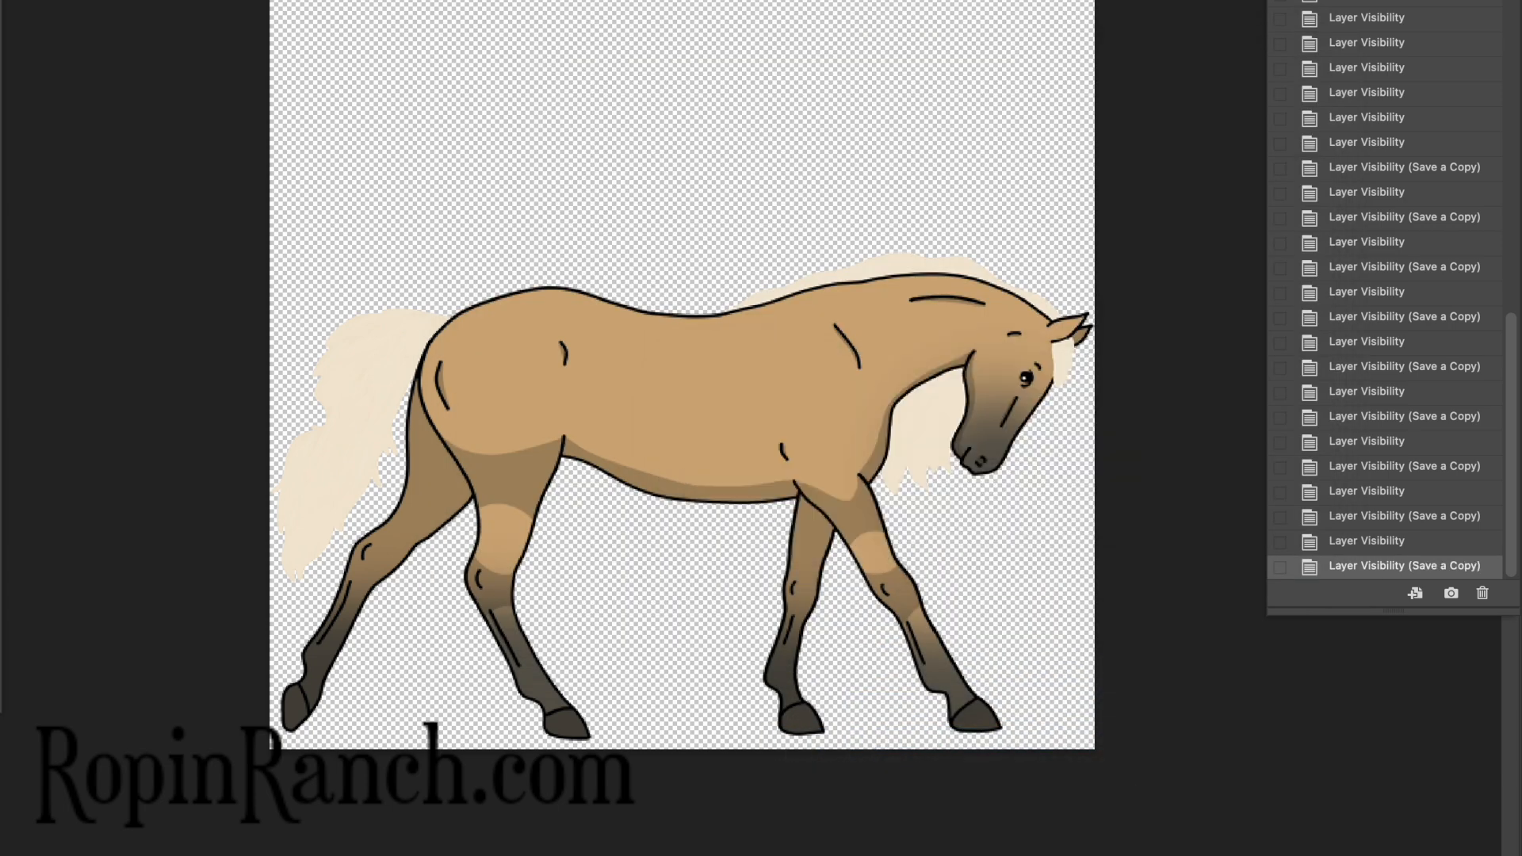
Show the pale grey-cream perlino coat with tan mane and tail, and save a PNG copy named GaitedHPerlinoAD
{"action": "key", "text": "alt+super+s"}
{"action": "key", "text": "Right"}
{"action": "type", "text": "PerlinoA"}
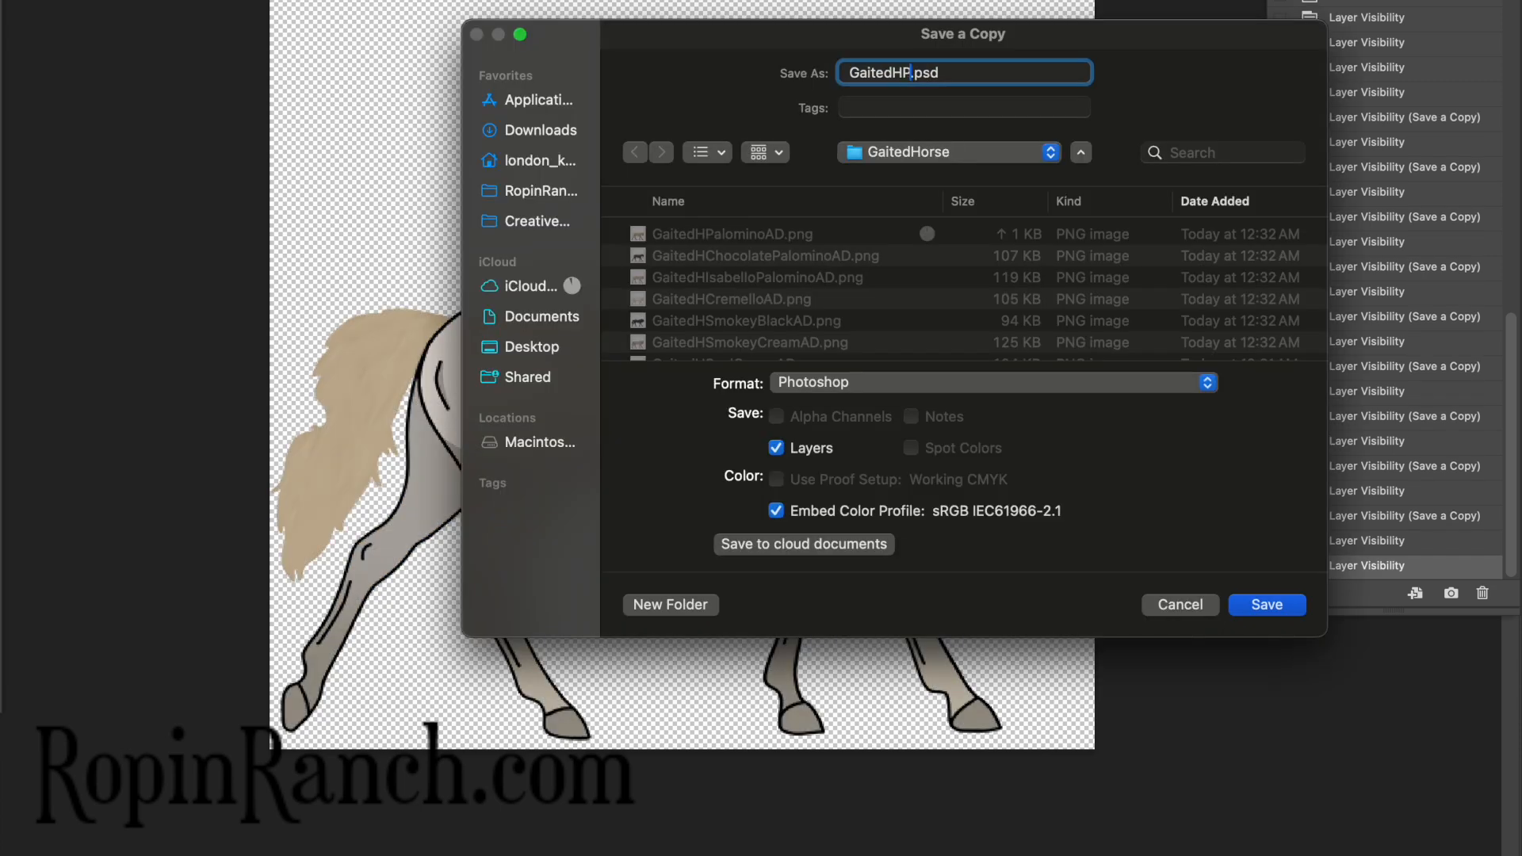
{"action": "type", "text": "D"}
{"action": "left_click", "coordinate": [871, 382]}
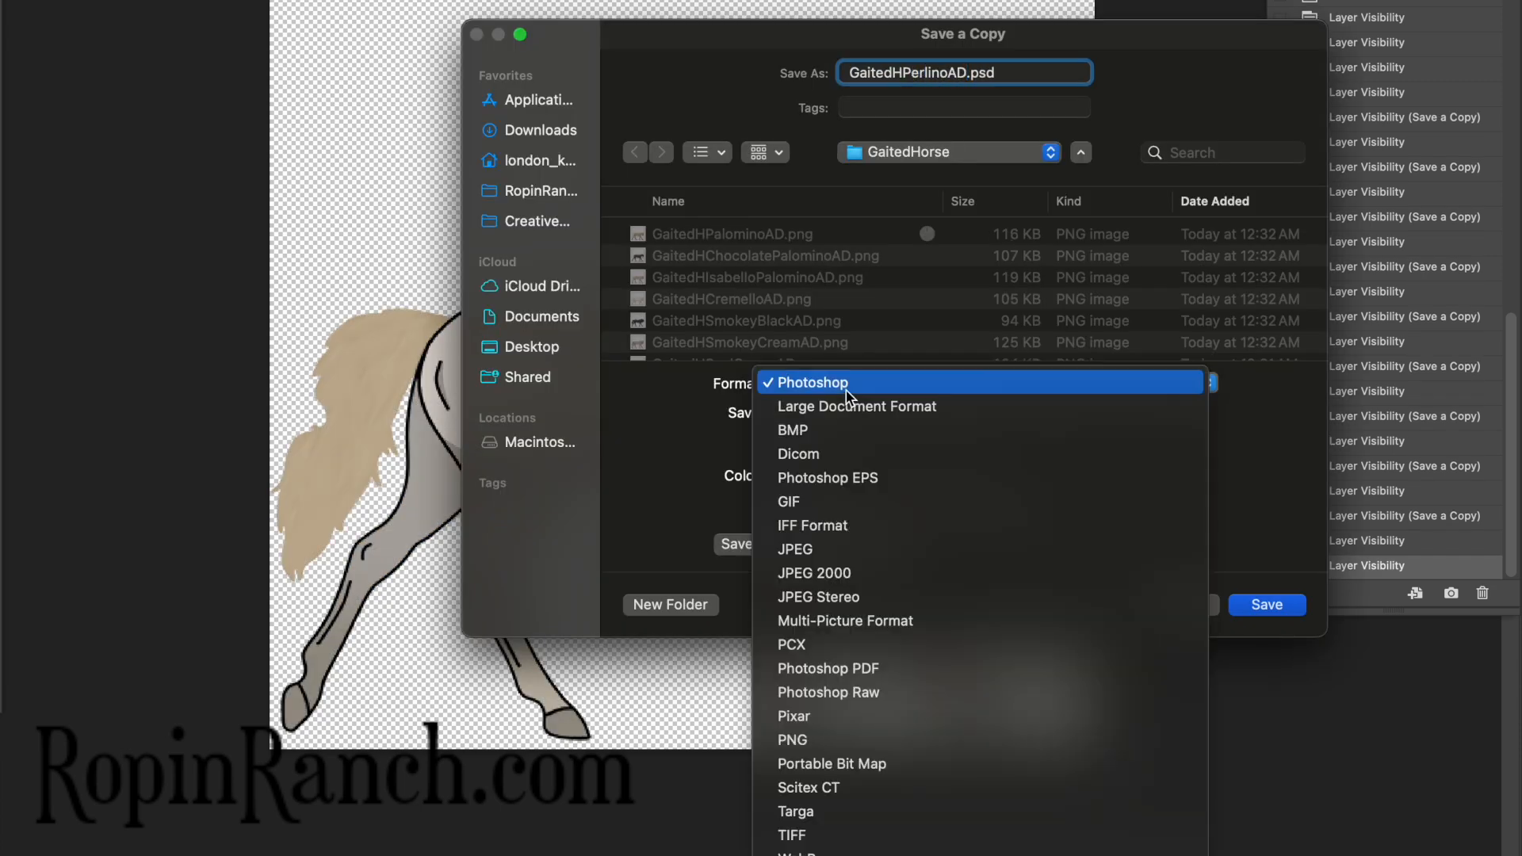
{"action": "left_click", "coordinate": [814, 738]}
{"action": "key", "text": "Return"}
{"action": "key", "text": "Return"}
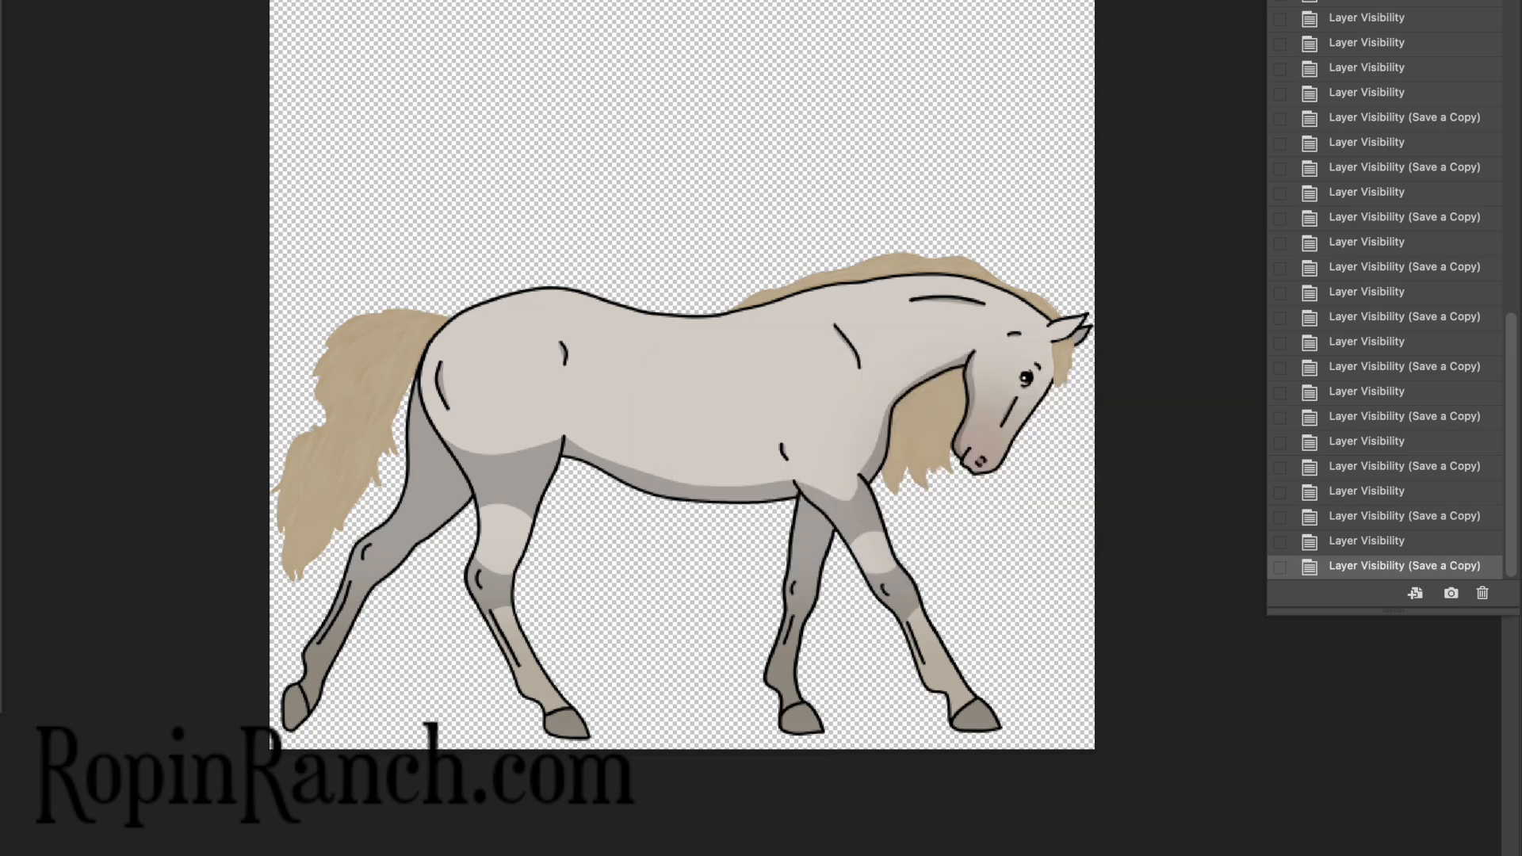
Show the orange-tan buckskin coat with black legs, mane and tail, and save a PNG copy named GaitedHBuckskinAD
{"action": "key", "text": "alt+super+s"}
{"action": "key", "text": "Right"}
{"action": "type", "text": "Buckskin"}
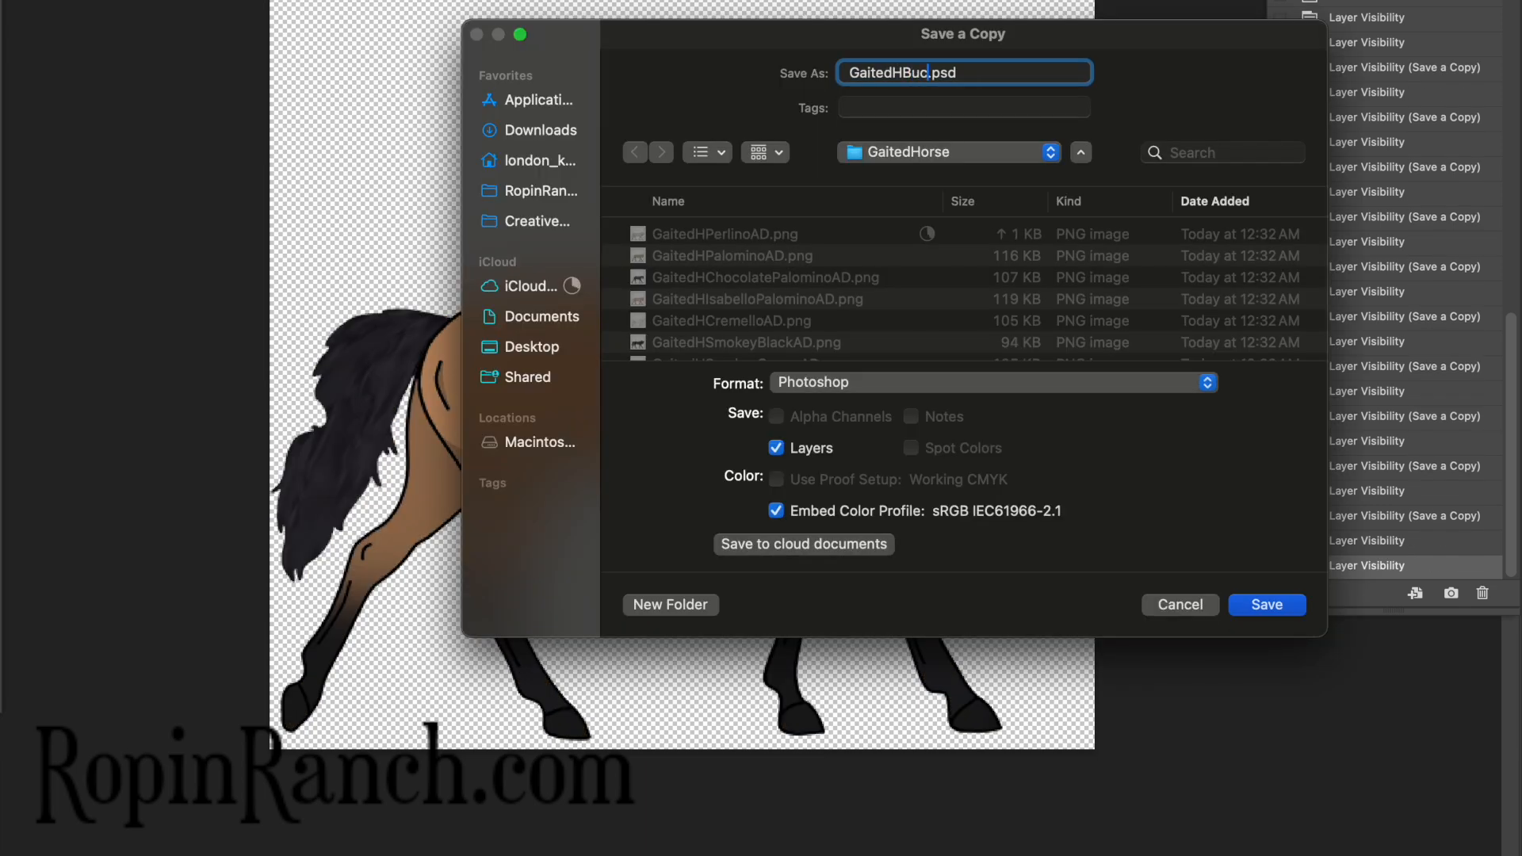
{"action": "type", "text": "AD"}
{"action": "left_click", "coordinate": [1030, 385]}
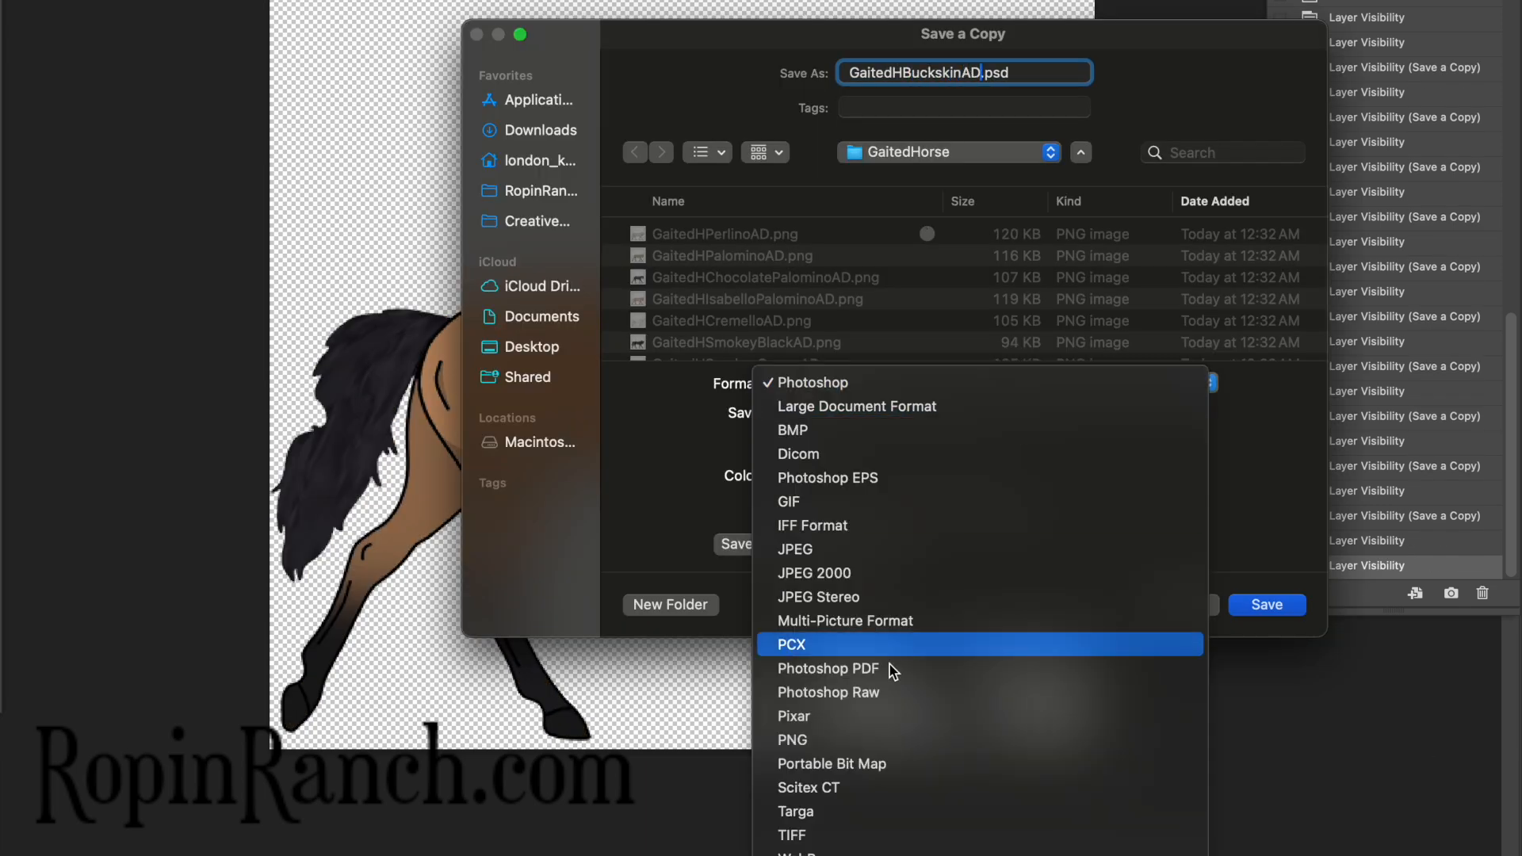
{"action": "left_click", "coordinate": [869, 739]}
{"action": "key", "text": "Return"}
{"action": "key", "text": "Return"}
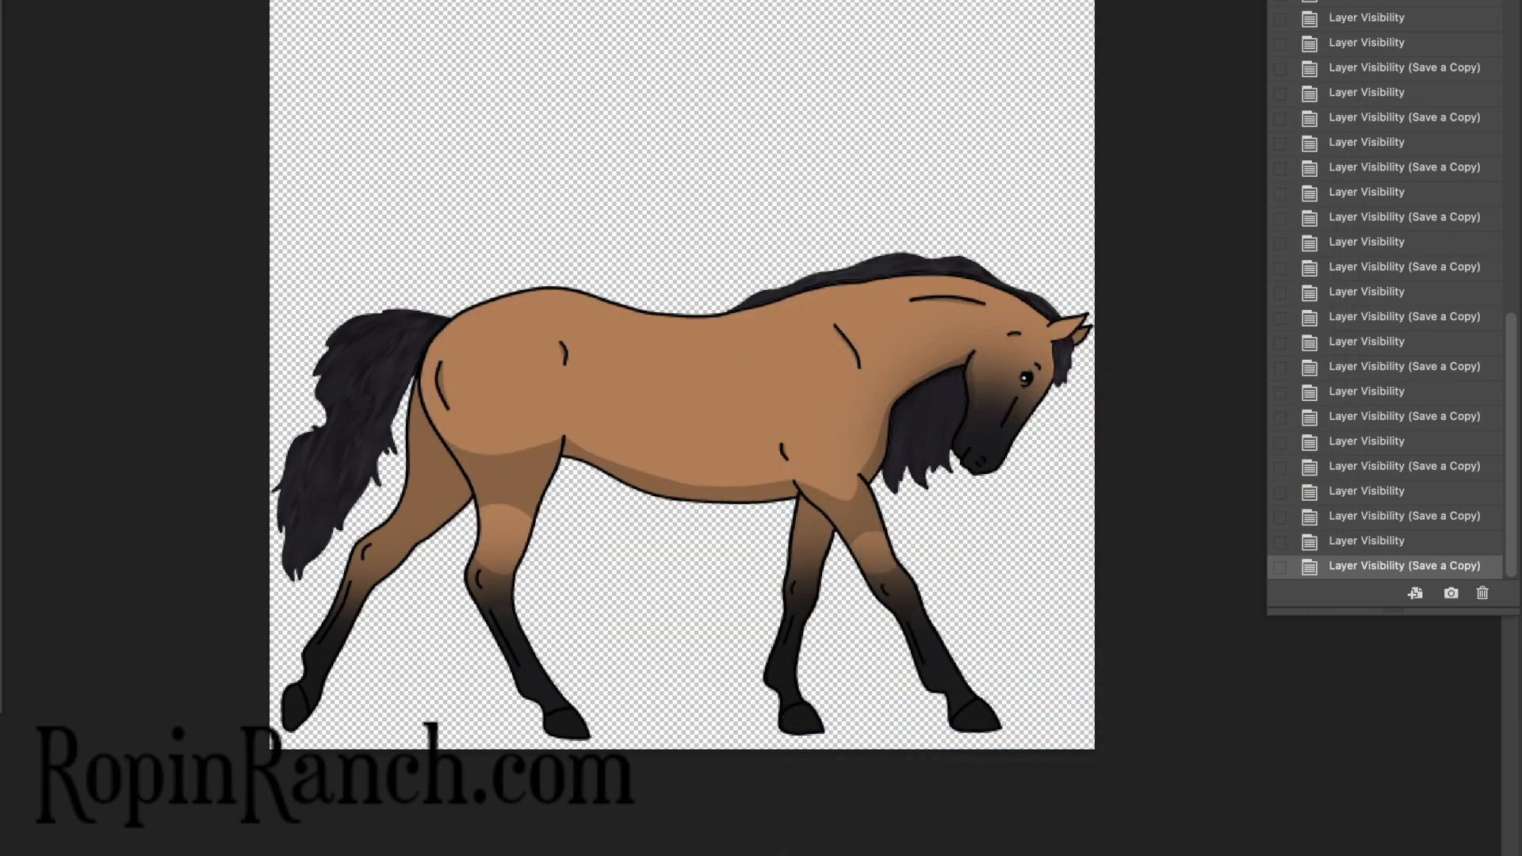
Show the darker bronze-brown buckskin coat with dark grey mane, and save a PNG copy named GaitedHBronzeBuckskinAD
{"action": "key", "text": "alt+super+s"}
{"action": "key", "text": "Right"}
{"action": "type", "text": "BronzeBuckskinAD"}
{"action": "left_click", "coordinate": [1008, 390]}
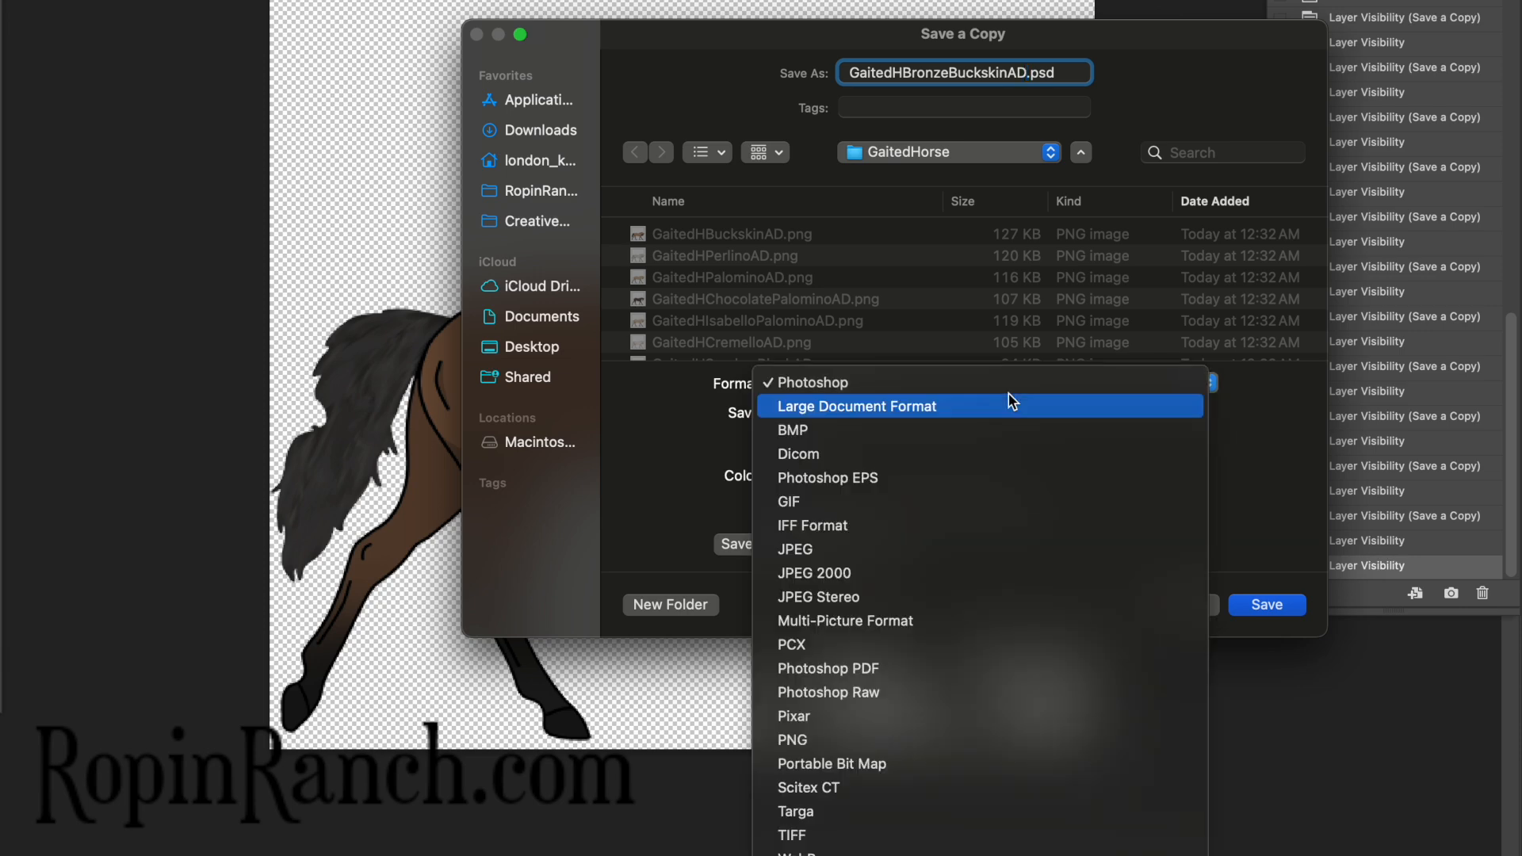
{"action": "left_click", "coordinate": [836, 739]}
{"action": "key", "text": "Return"}
{"action": "key", "text": "Return"}
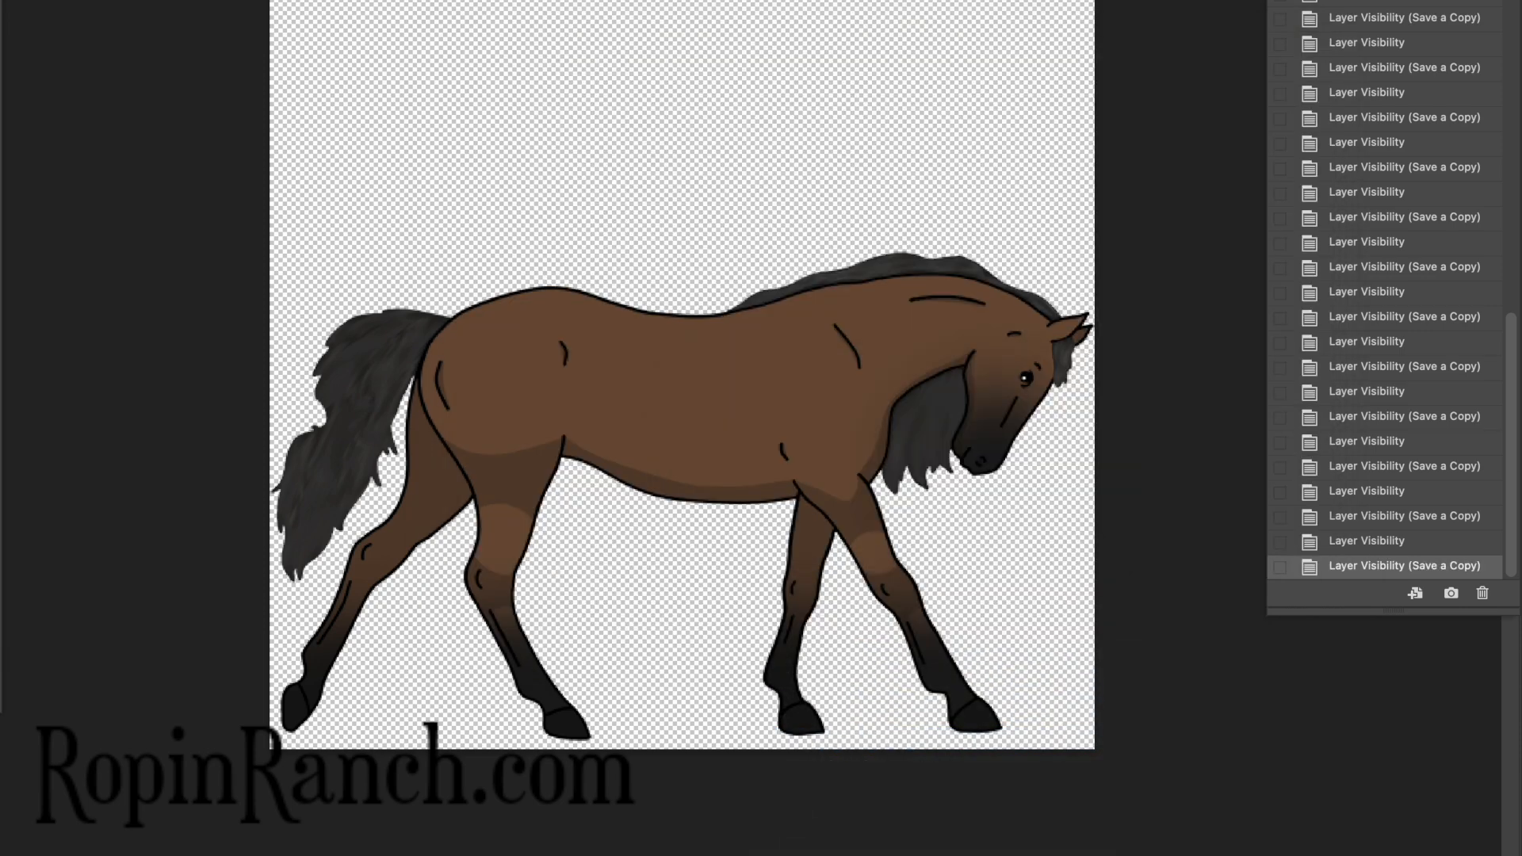
Show the pale beige buckskin coat with black legs, and save a PNG copy named GaitedHButtermilkBuckskinAD
{"action": "key", "text": "alt+super+s"}
{"action": "key", "text": "Right"}
{"action": "type", "text": "Bucks"}
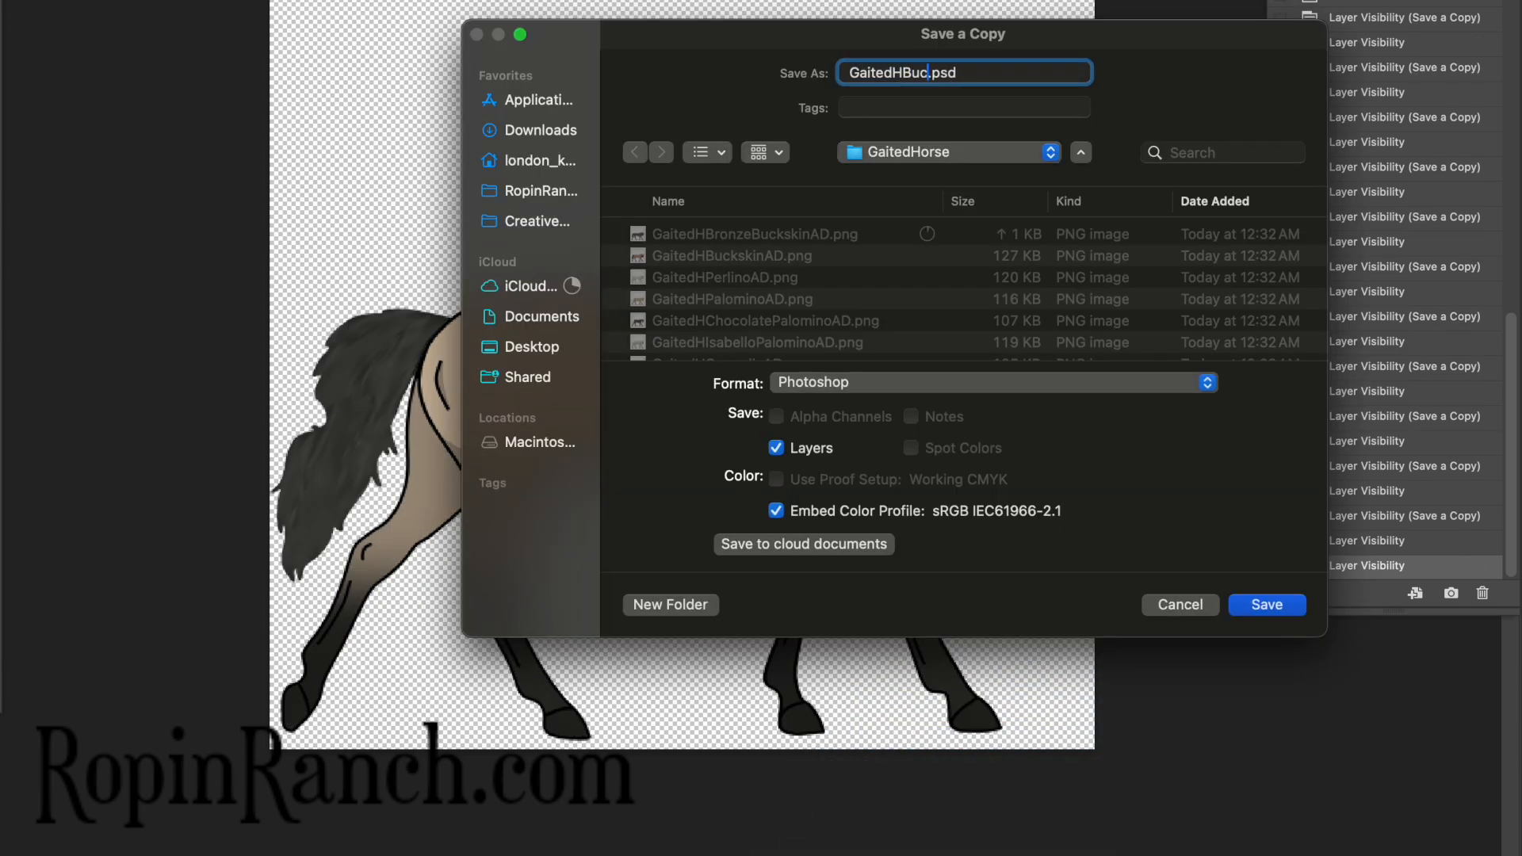
{"action": "type", "text": "kin"}
{"action": "key", "text": "BackSpace"}
{"action": "key", "text": "BackSpace"}
{"action": "key", "text": "BackSpace"}
{"action": "key", "text": "BackSpace"}
{"action": "key", "text": "BackSpace"}
{"action": "key", "text": "BackSpace"}
{"action": "type", "text": "ttermilkBuckskinAD"}
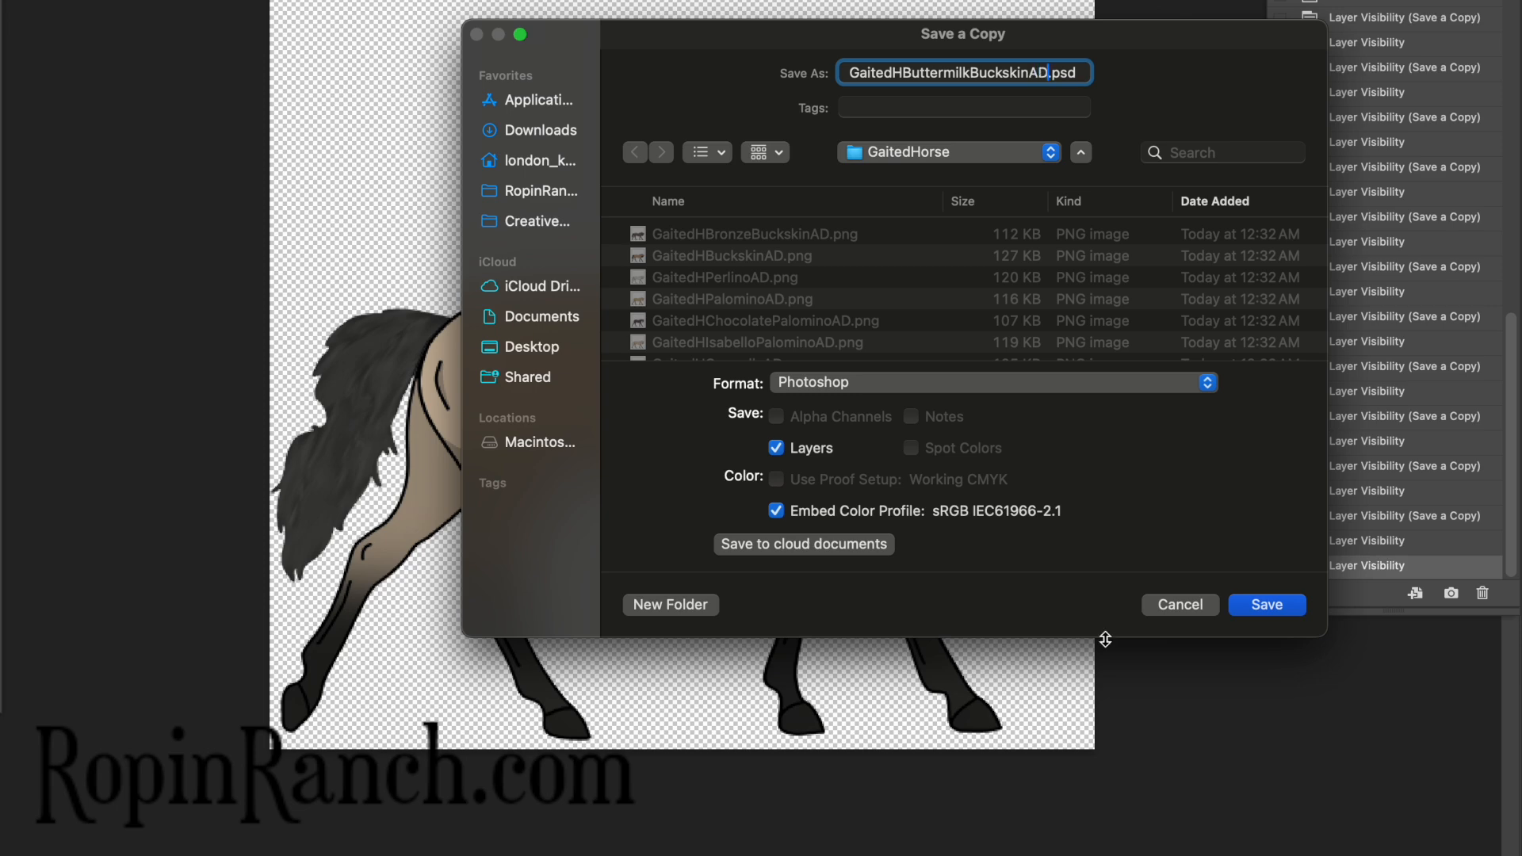
{"action": "left_click", "coordinate": [880, 382]}
{"action": "left_click", "coordinate": [820, 737]}
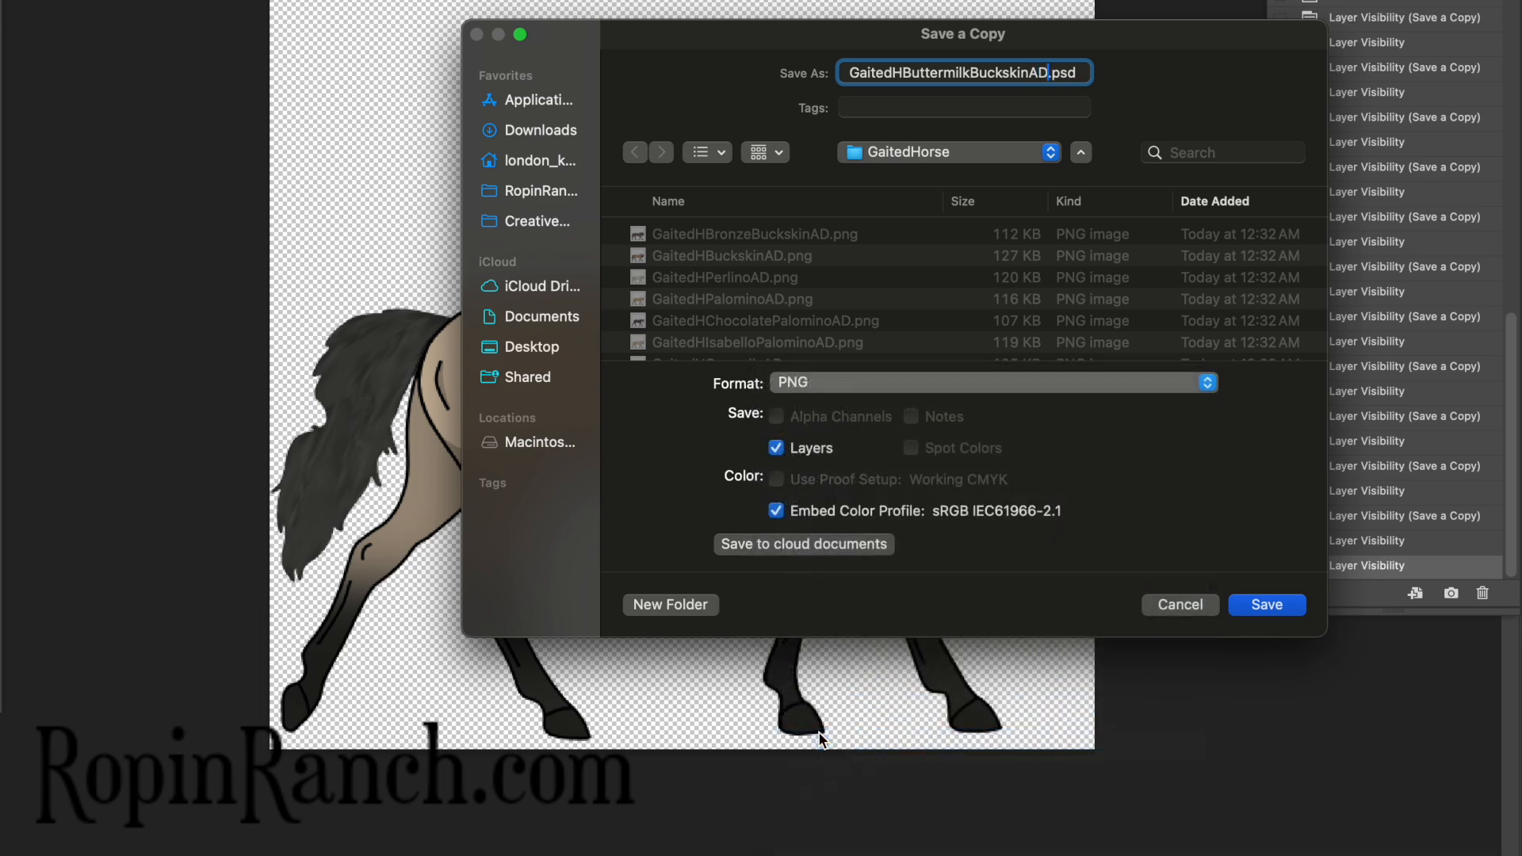
{"action": "key", "text": "Return"}
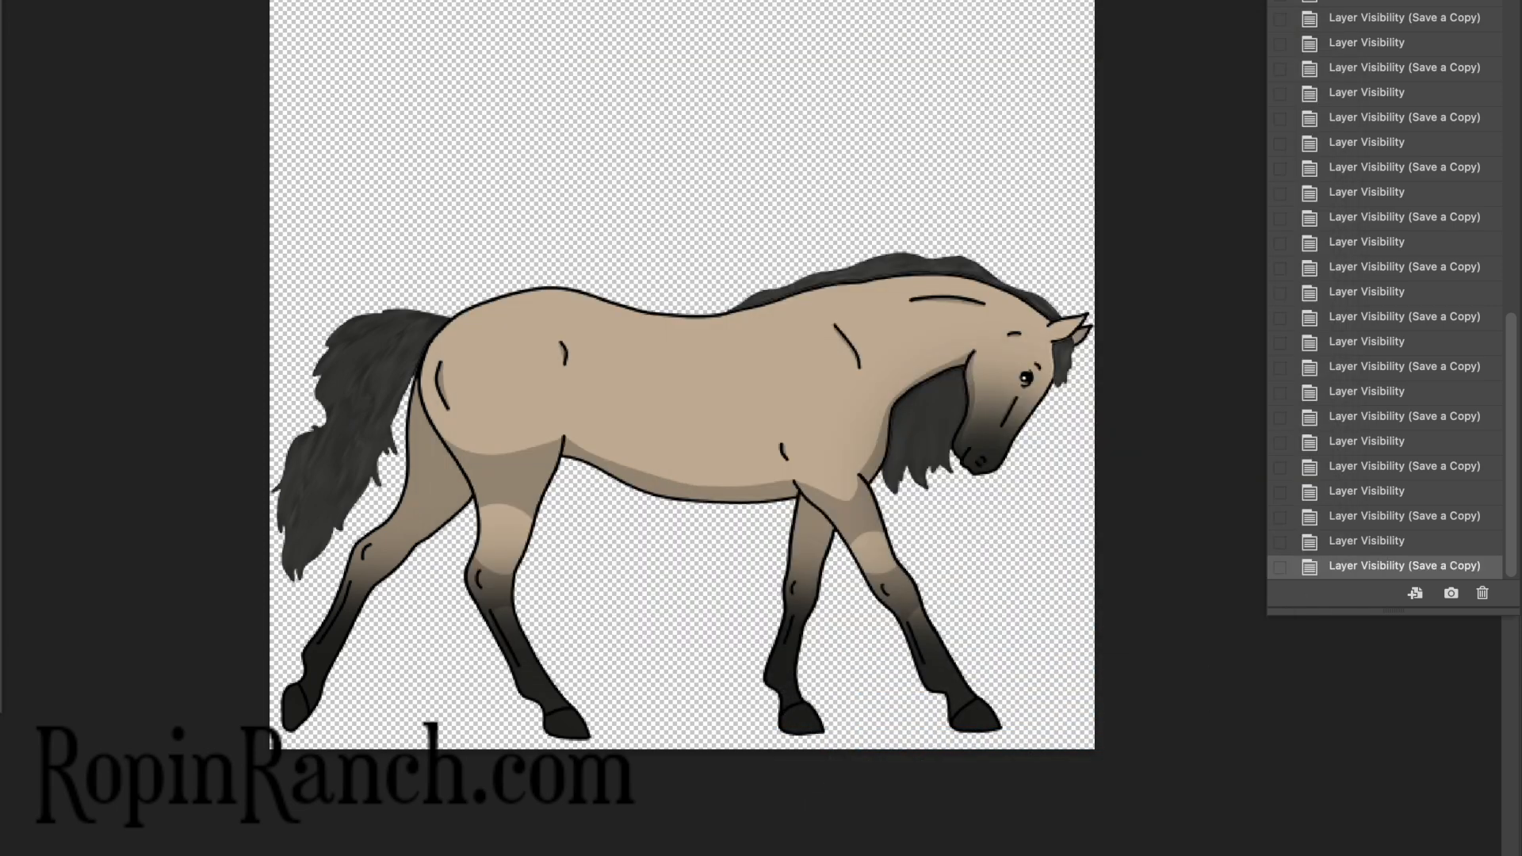
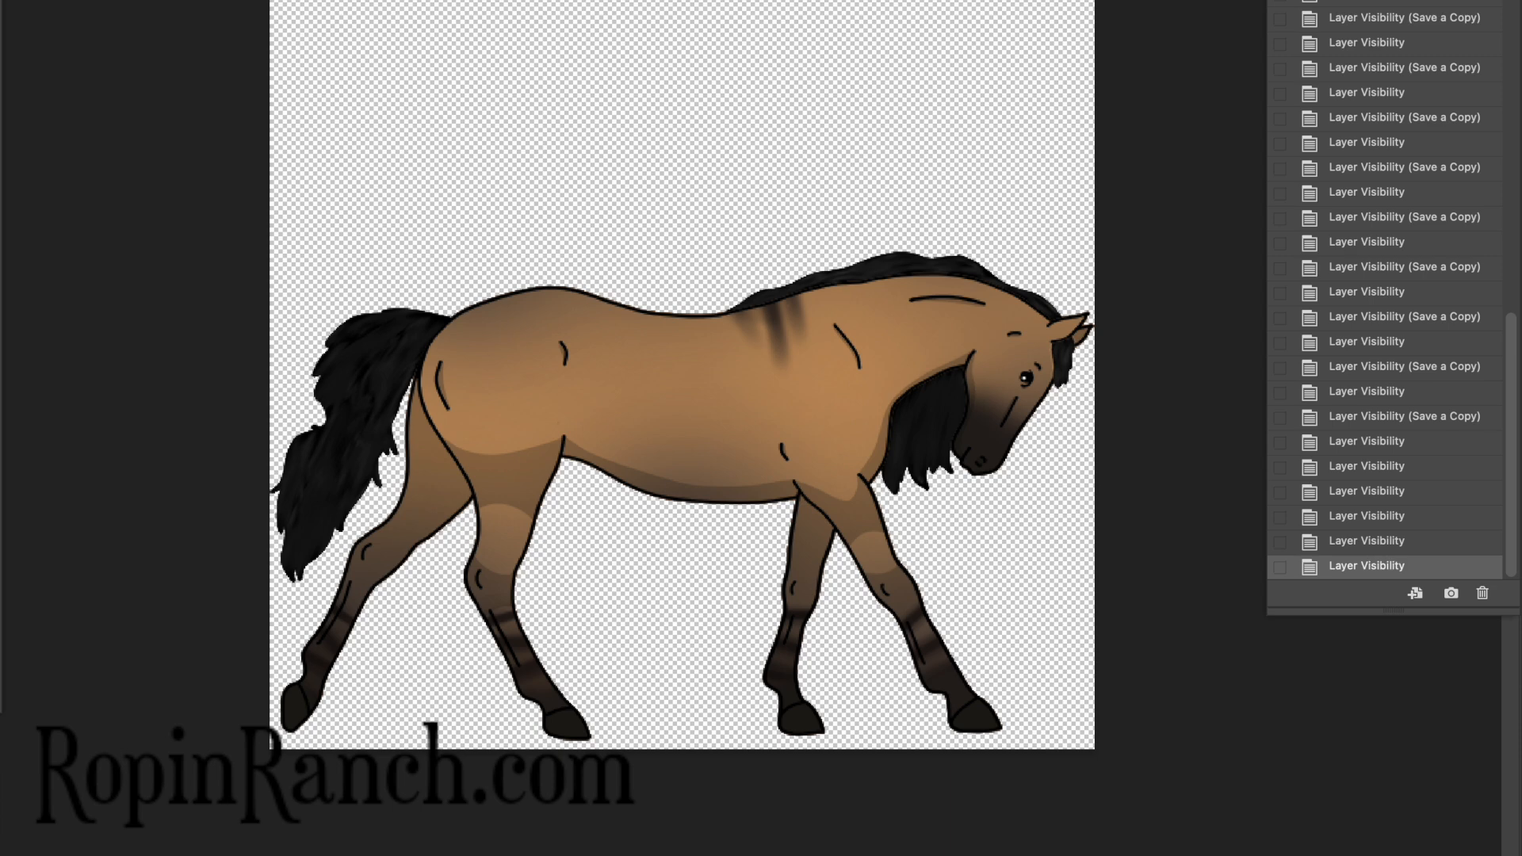
Save a copy of the dun coat with shoulder stripes and leg barring under the name GaitedHDunAD
{"action": "key", "text": "super+alt+s"}
{"action": "type", "text": "DunAD.psd"}
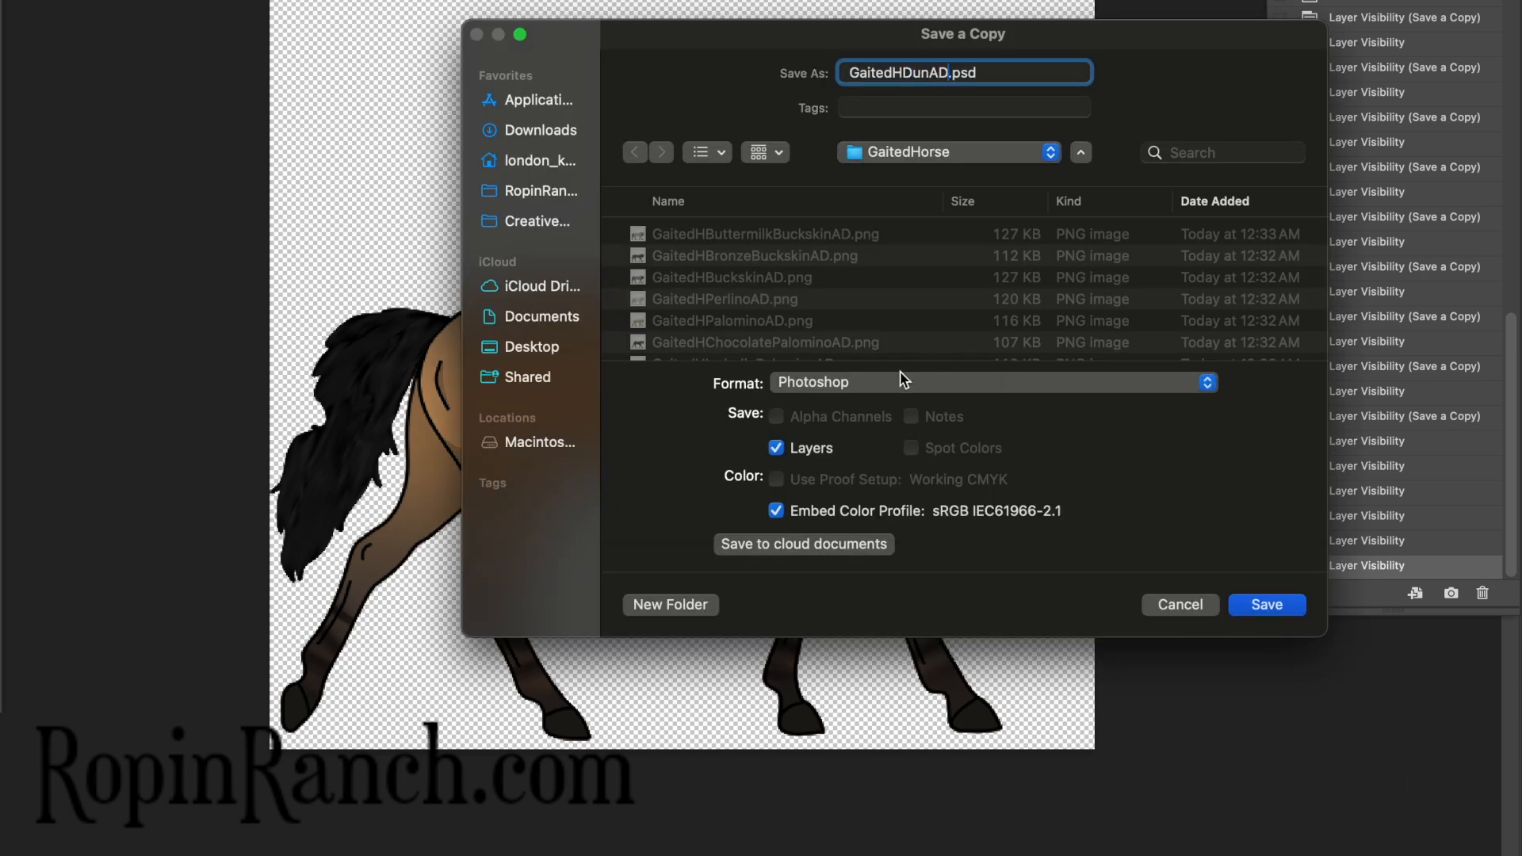
Save the copy of the dun horse in PNG format as GaitedHDunAD in the GaitedHorse folder
{"action": "left_click", "coordinate": [891, 389]}
{"action": "left_click", "coordinate": [816, 734]}
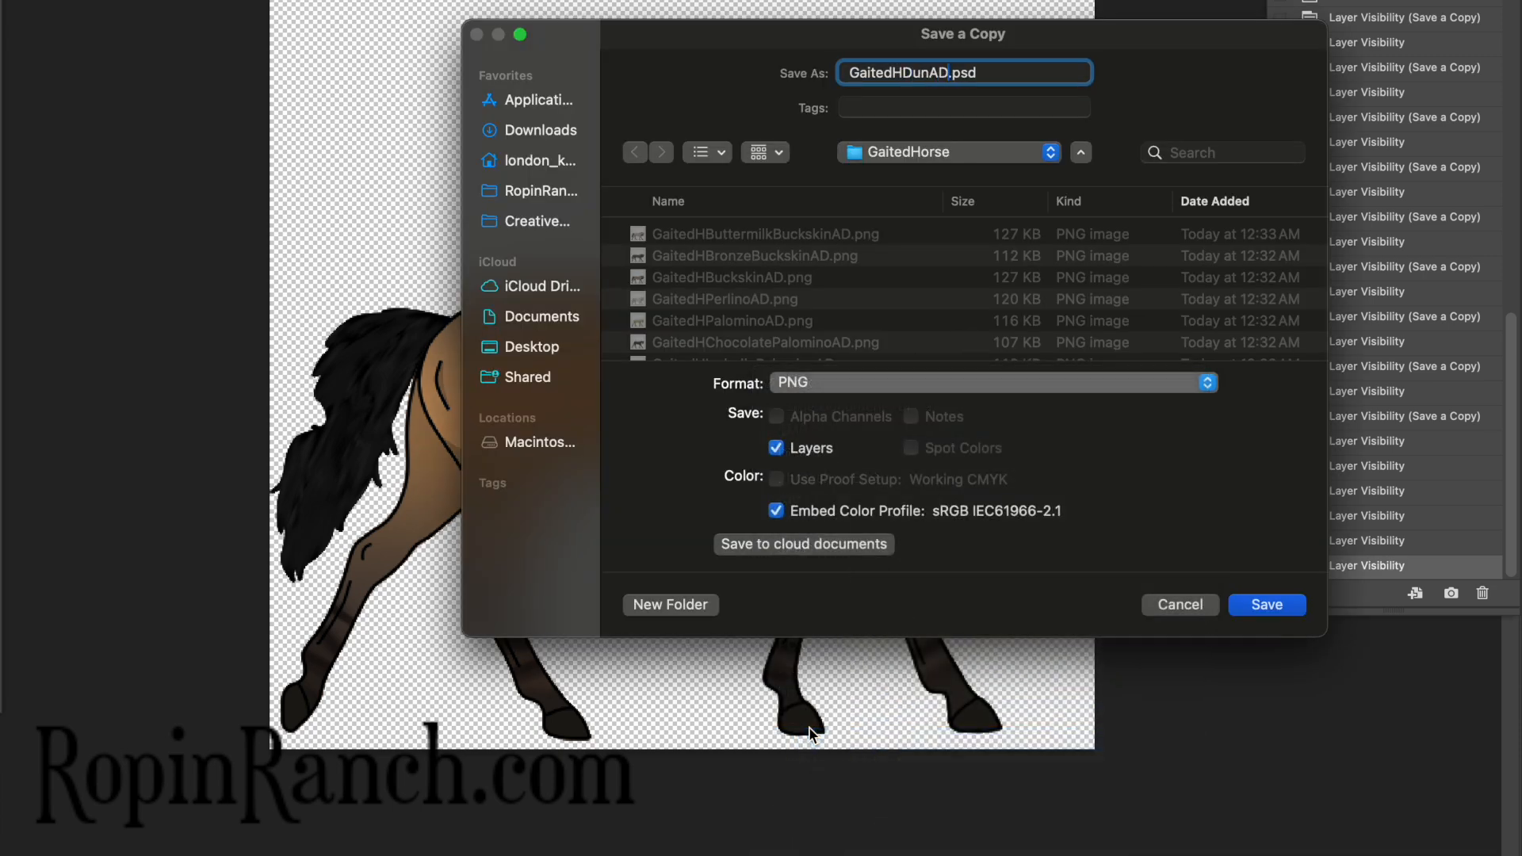
{"action": "key", "text": "Return"}
{"action": "key", "text": "Return"}
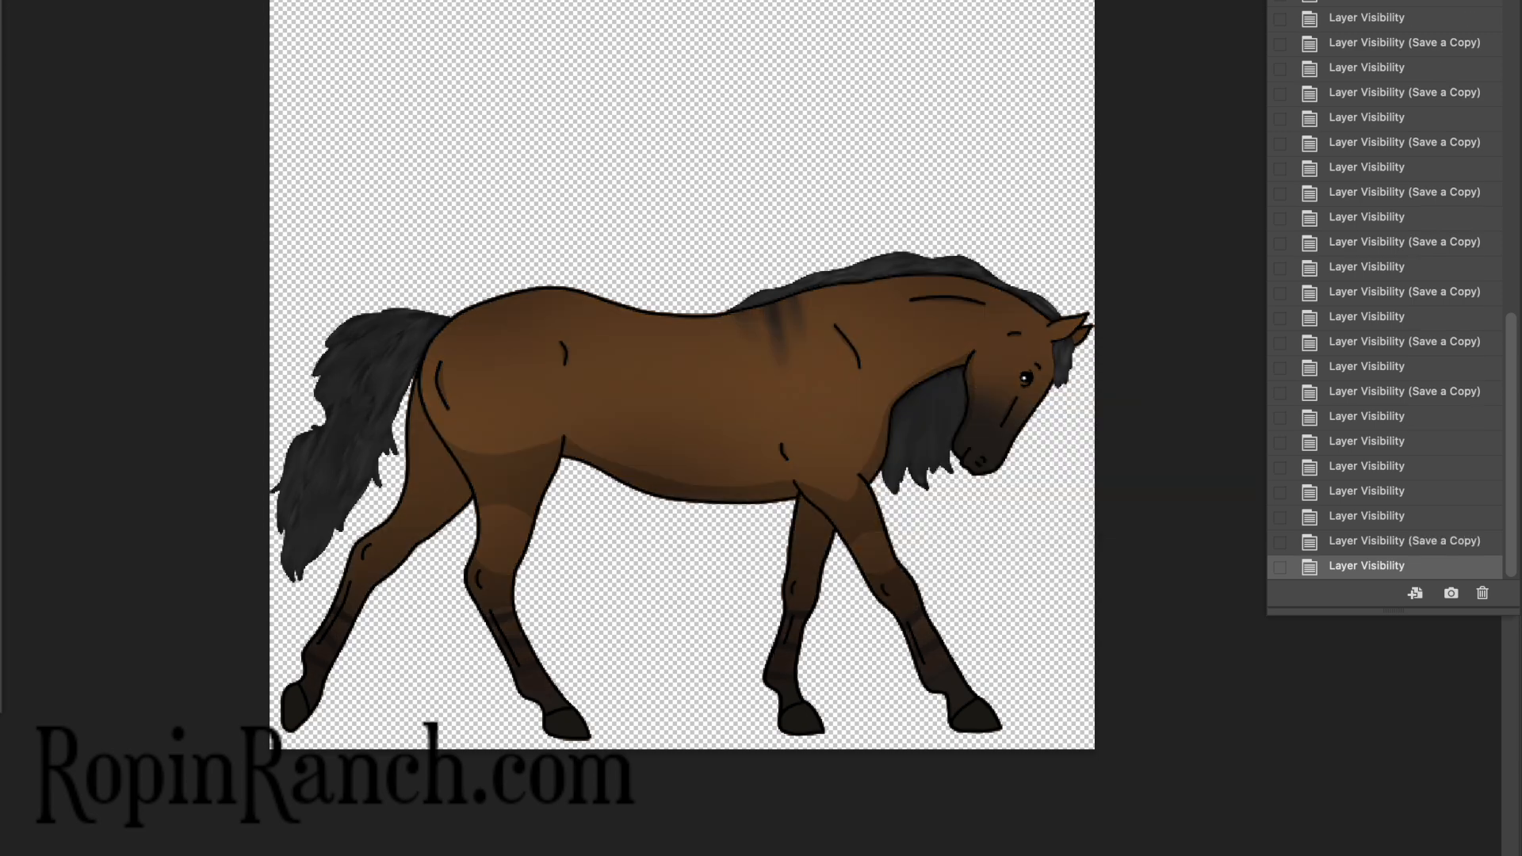
Save a PNG copy of the coyote dun horse as GaitedHCoyoteDunAD in the GaitedHorse folder
{"action": "key", "text": "super+alt+s"}
{"action": "type", "text": "GaitedHCoyot"}
{"action": "key", "text": "BackSpace"}
{"action": "type", "text": "yoteDunAAD"}
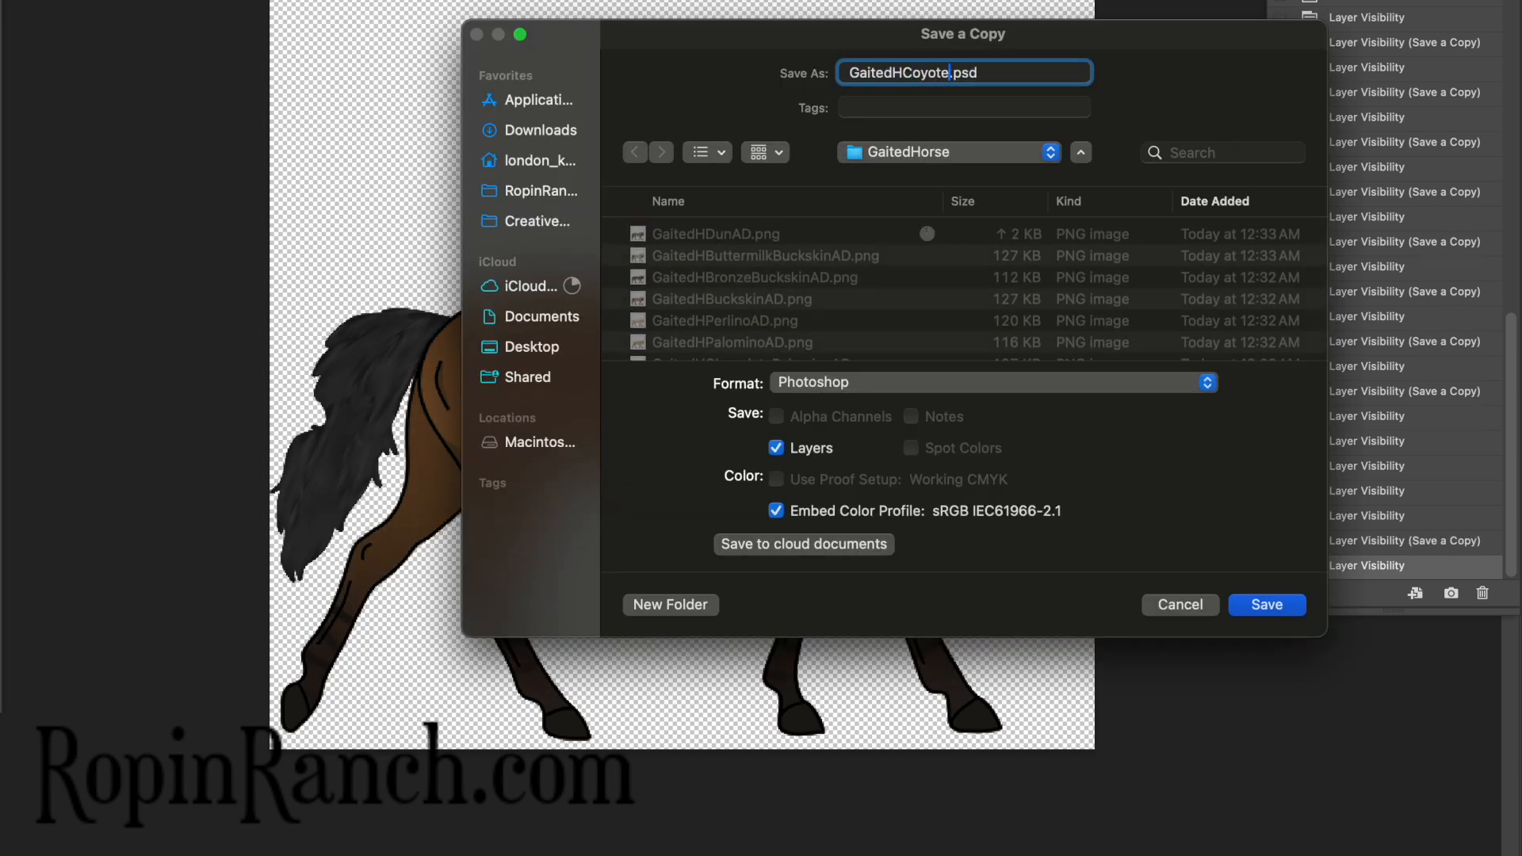
{"action": "key", "text": "BackSpace"}
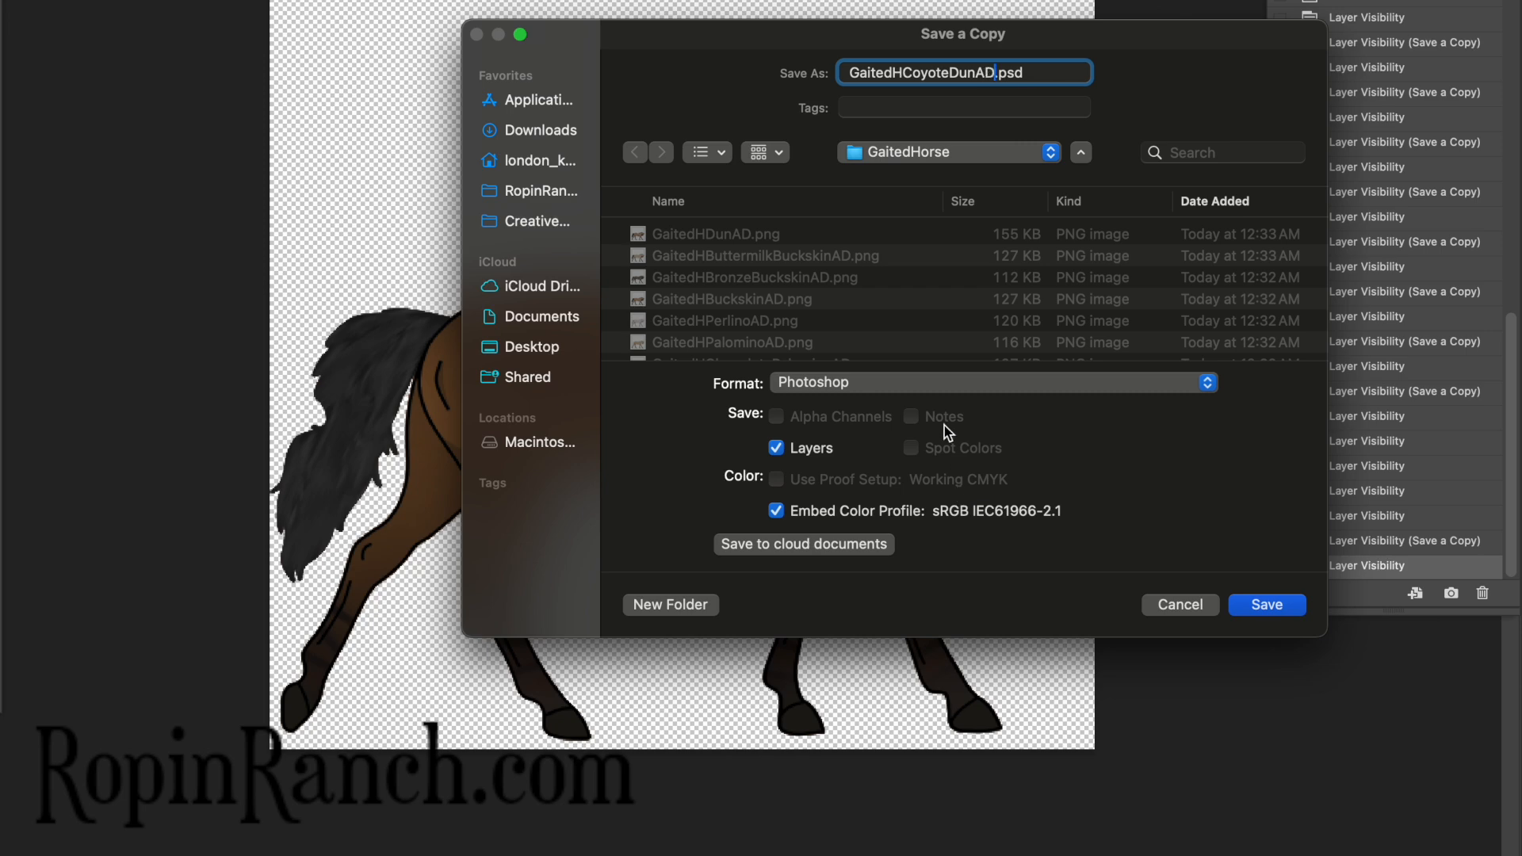
{"action": "left_click", "coordinate": [801, 383]}
{"action": "left_click", "coordinate": [757, 737]}
{"action": "key", "text": "Return"}
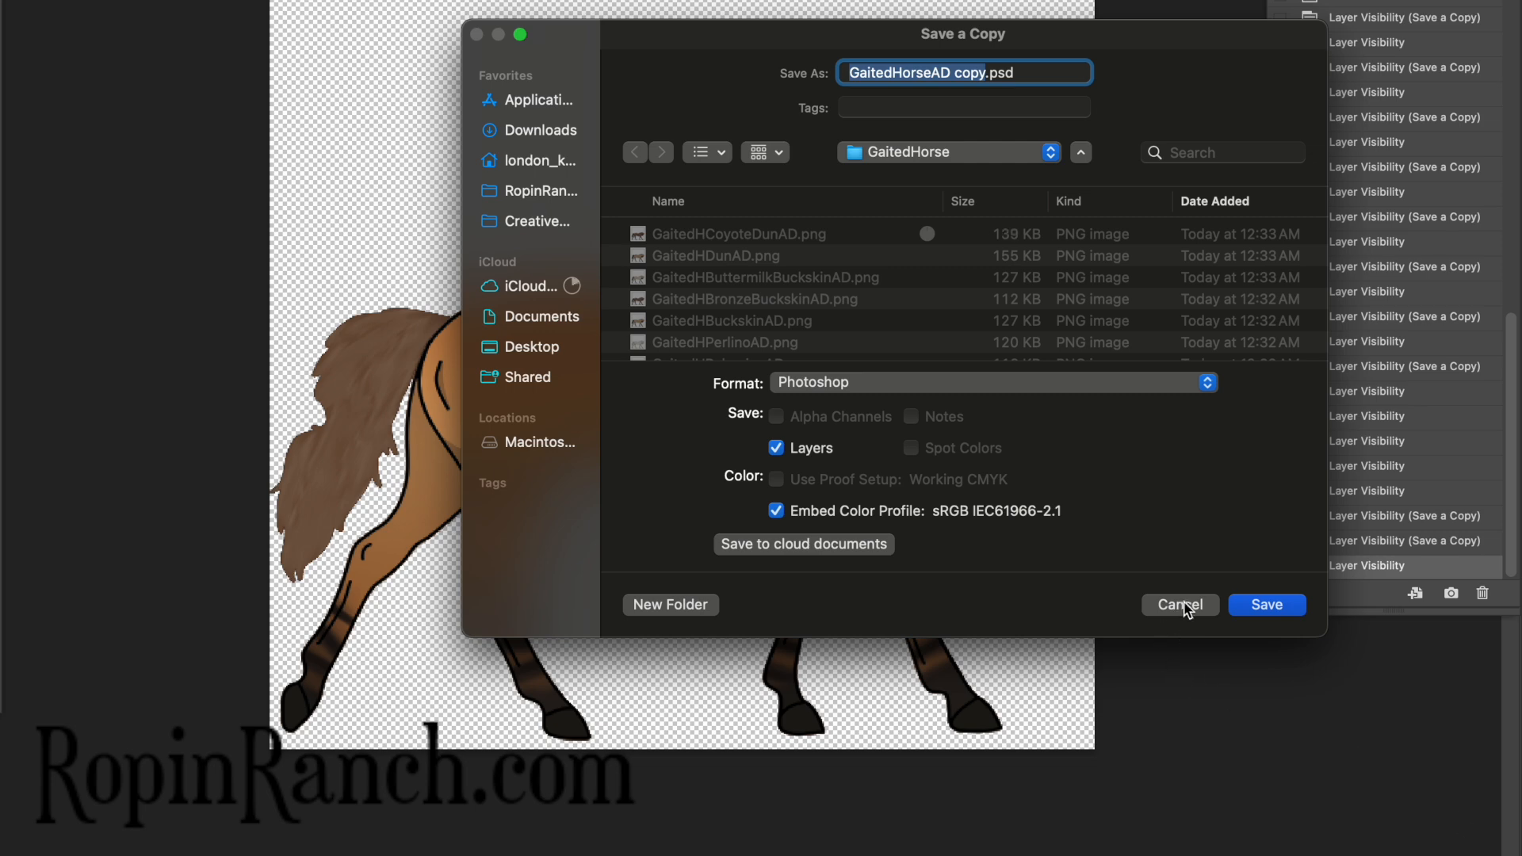
Switch the muzzle and leg markings to reddish brown and save a PNG copy of the red dun as GaitedHRedDunAD
{"action": "left_click", "coordinate": [1184, 602]}
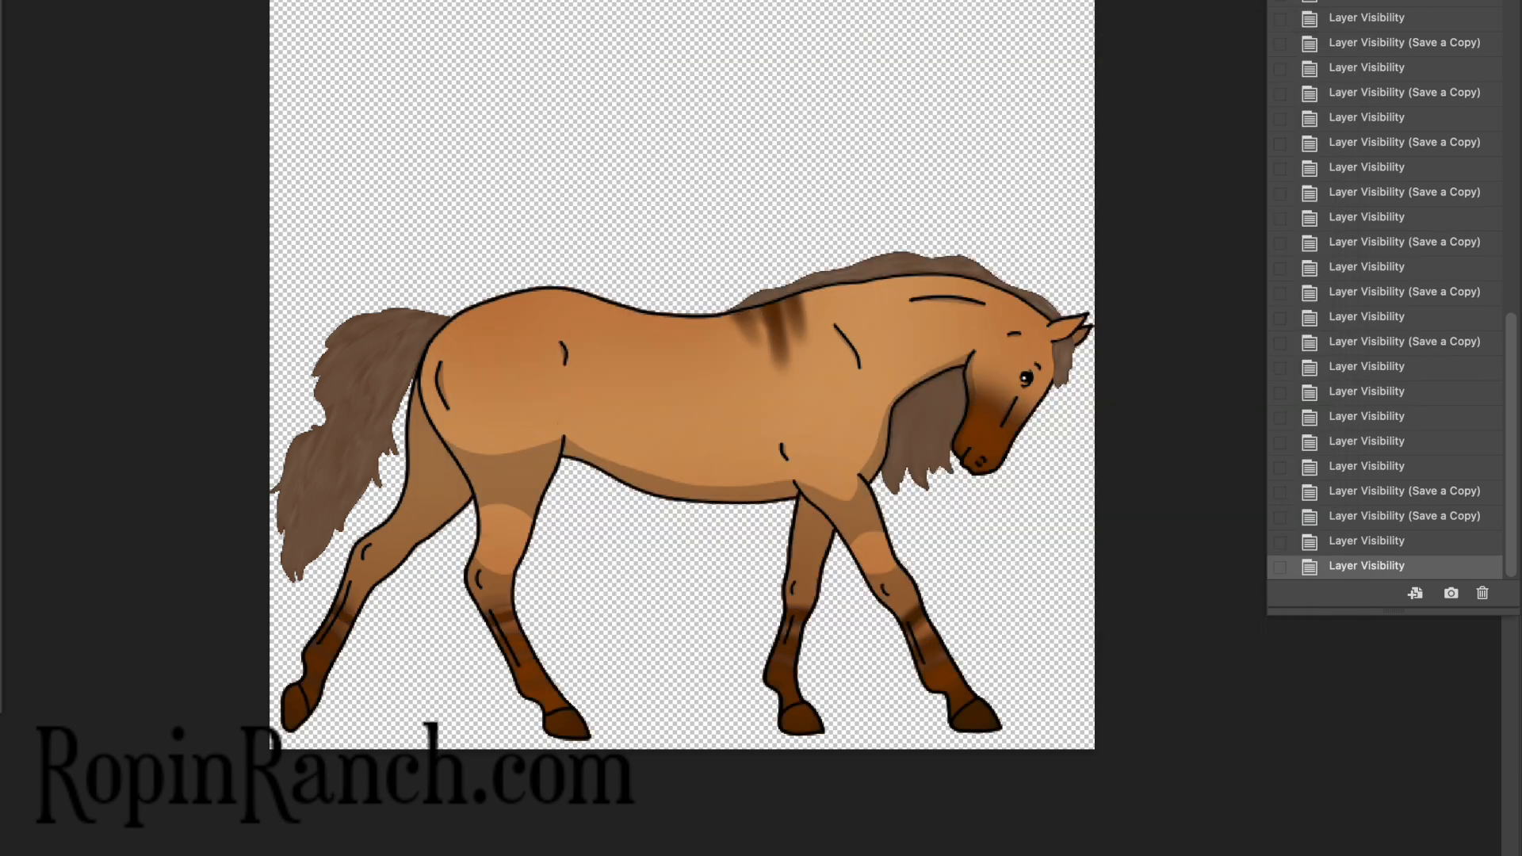
{"action": "key", "text": "alt+super+s"}
{"action": "type", "text": "GaitedH"}
{"action": "type", "text": "RedDunAD"}
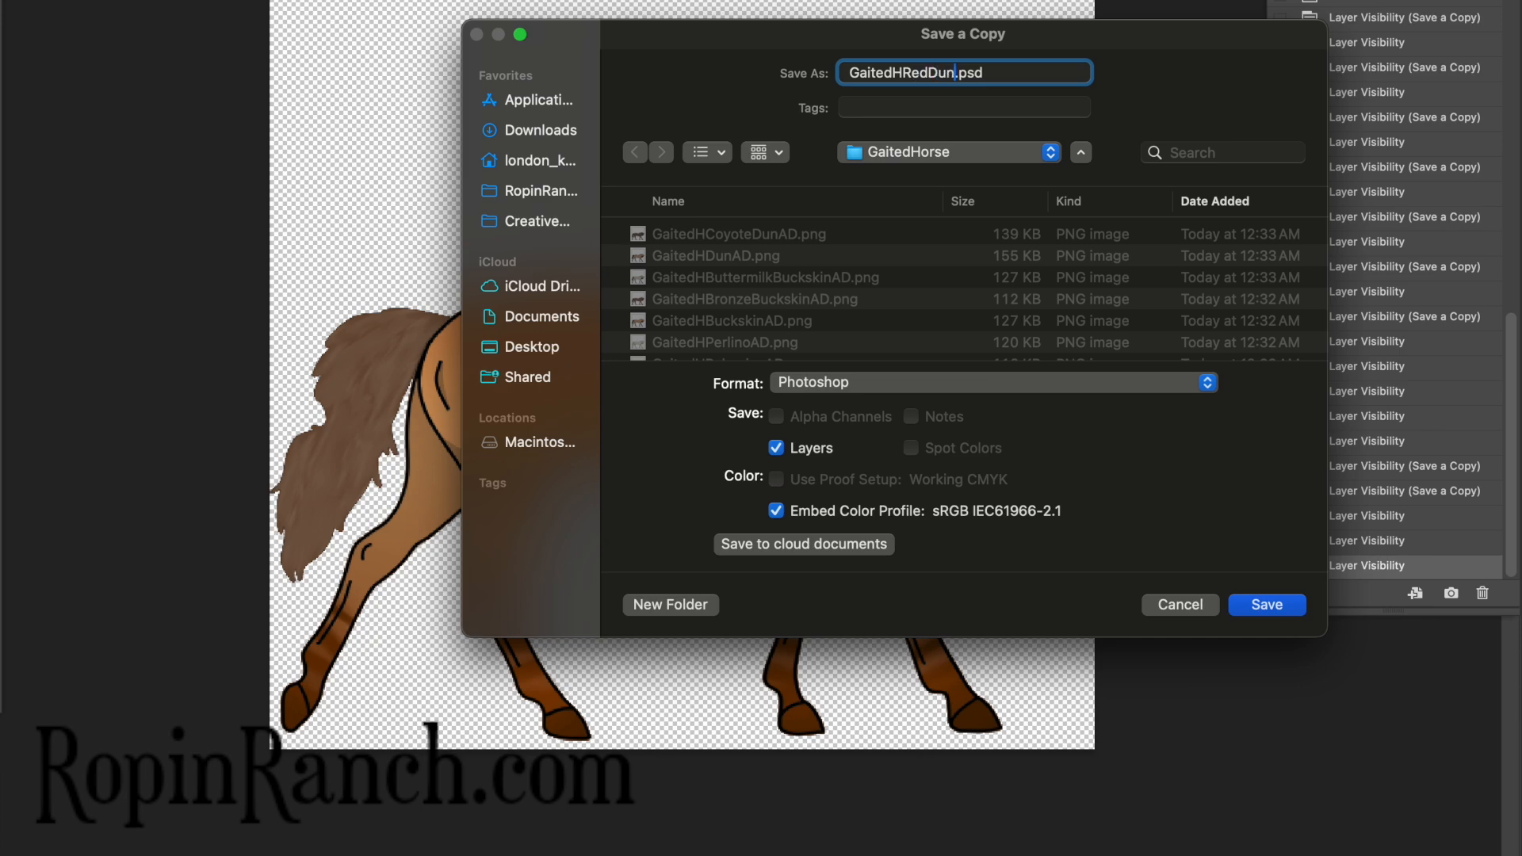
{"action": "left_click", "coordinate": [873, 383]}
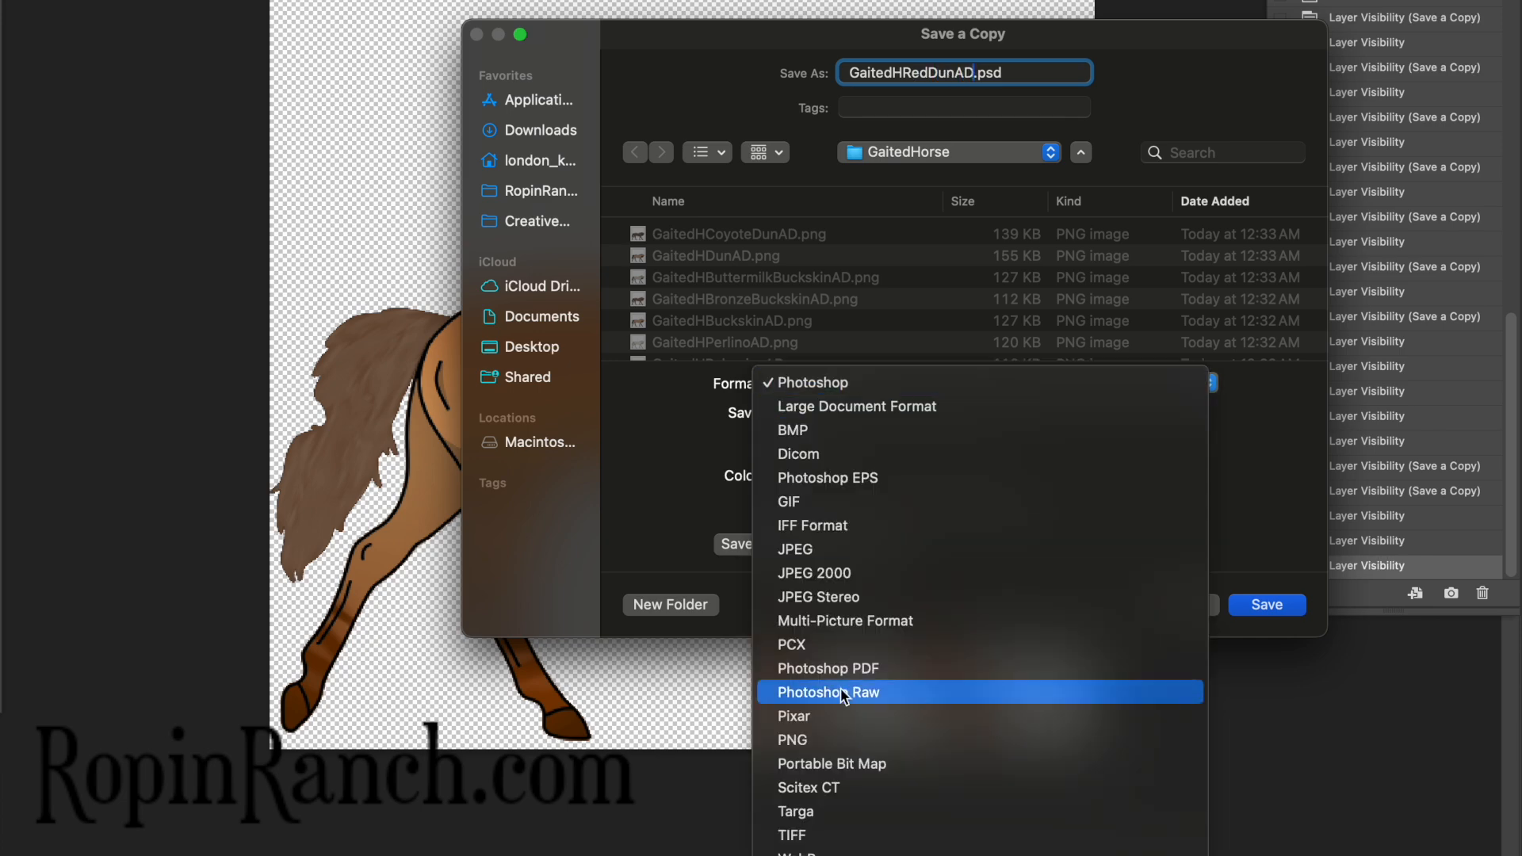
{"action": "left_click", "coordinate": [821, 735]}
{"action": "key", "text": "Return"}
{"action": "key", "text": "Return"}
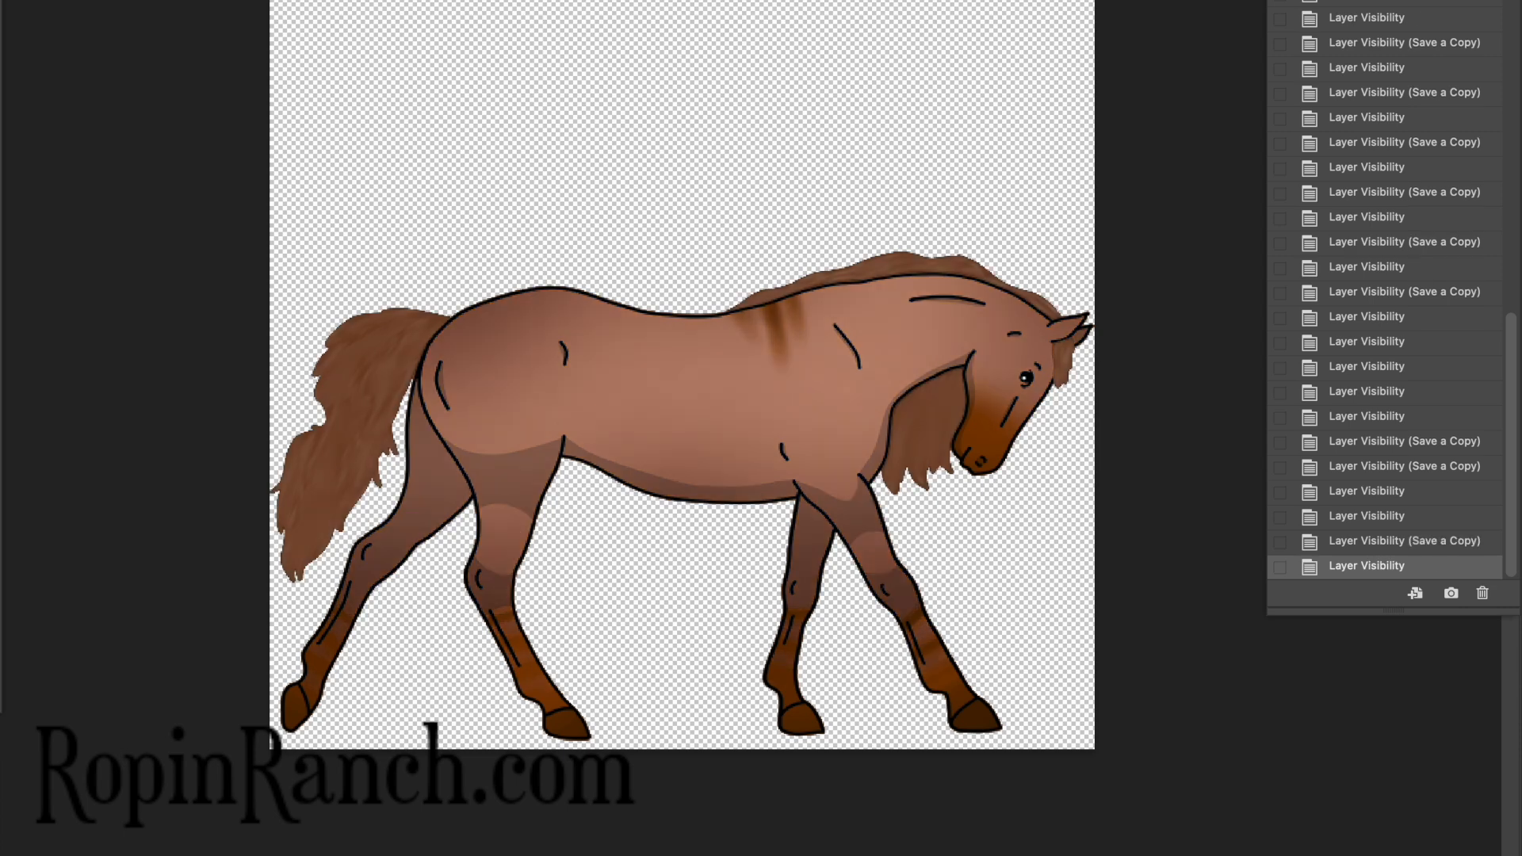
Save a PNG copy of the apricot dun horse as GaitedHApricotDunAD in the GaitedHorse folder
{"action": "key", "text": "super+alt+s"}
{"action": "type", "text": "GaitedHApricotDunAD"}
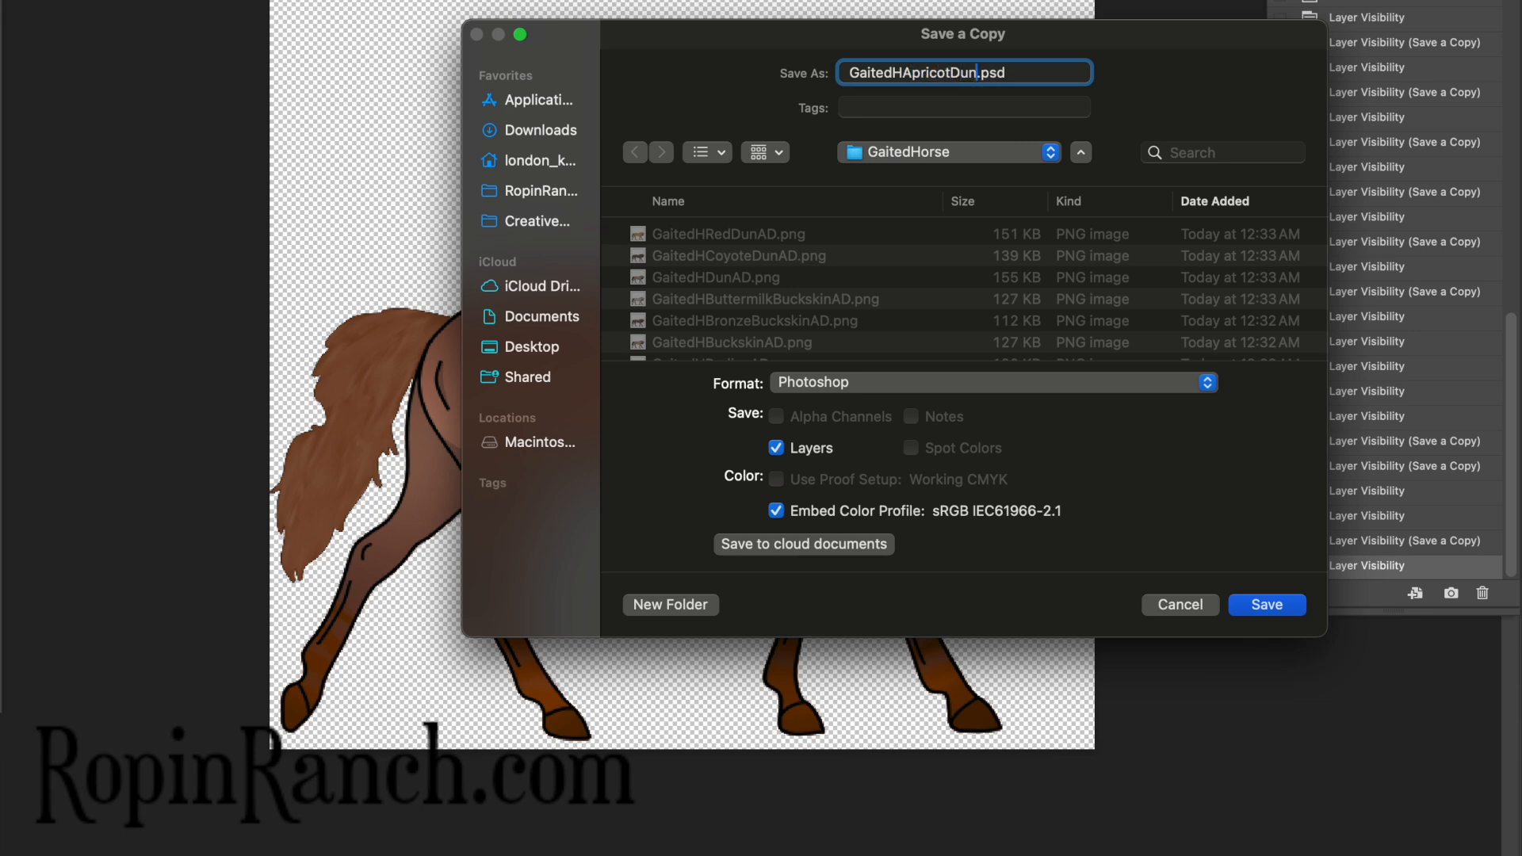
{"action": "left_click", "coordinate": [1000, 381]}
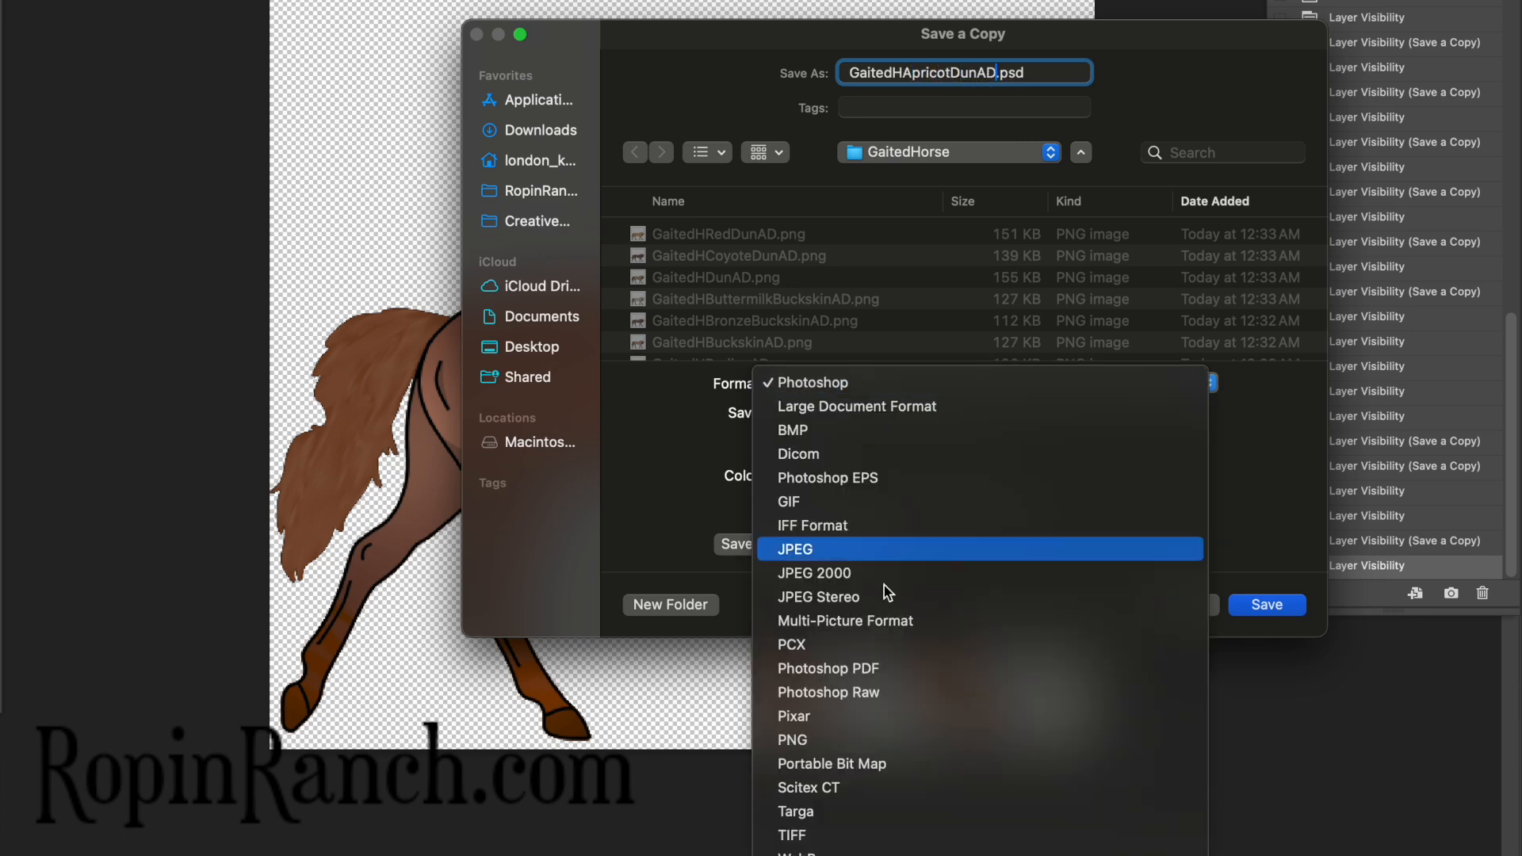
{"action": "left_click", "coordinate": [830, 732]}
{"action": "key", "text": "Return"}
{"action": "key", "text": "Return"}
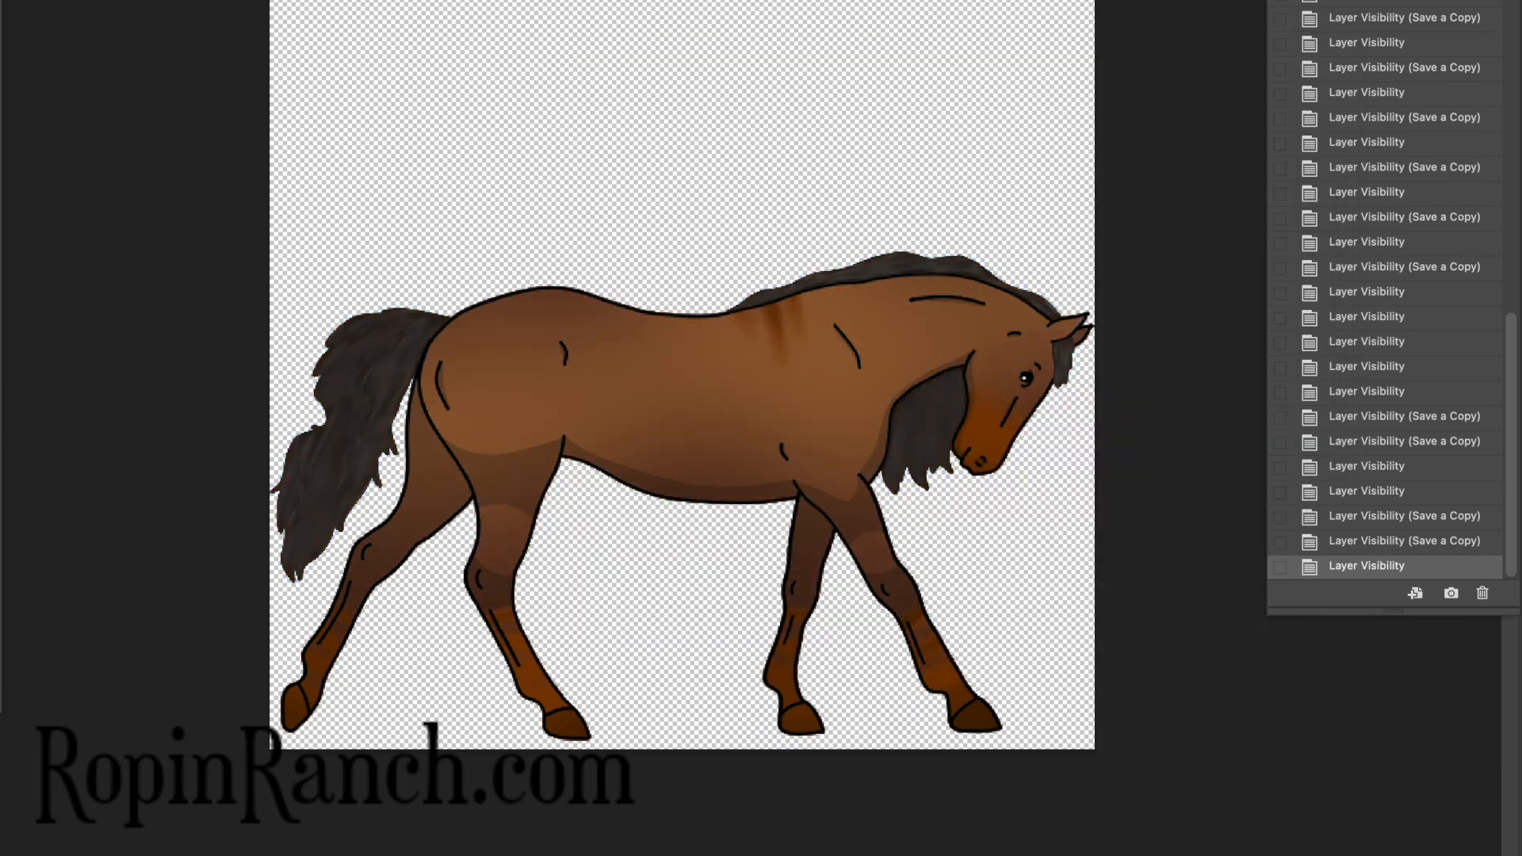
Save a PNG copy of the copper dun horse as GaitedHCopperDunAD in the GaitedHorse folder
{"action": "key", "text": "super+alt+s"}
{"action": "type", "text": "GaitedHCop"}
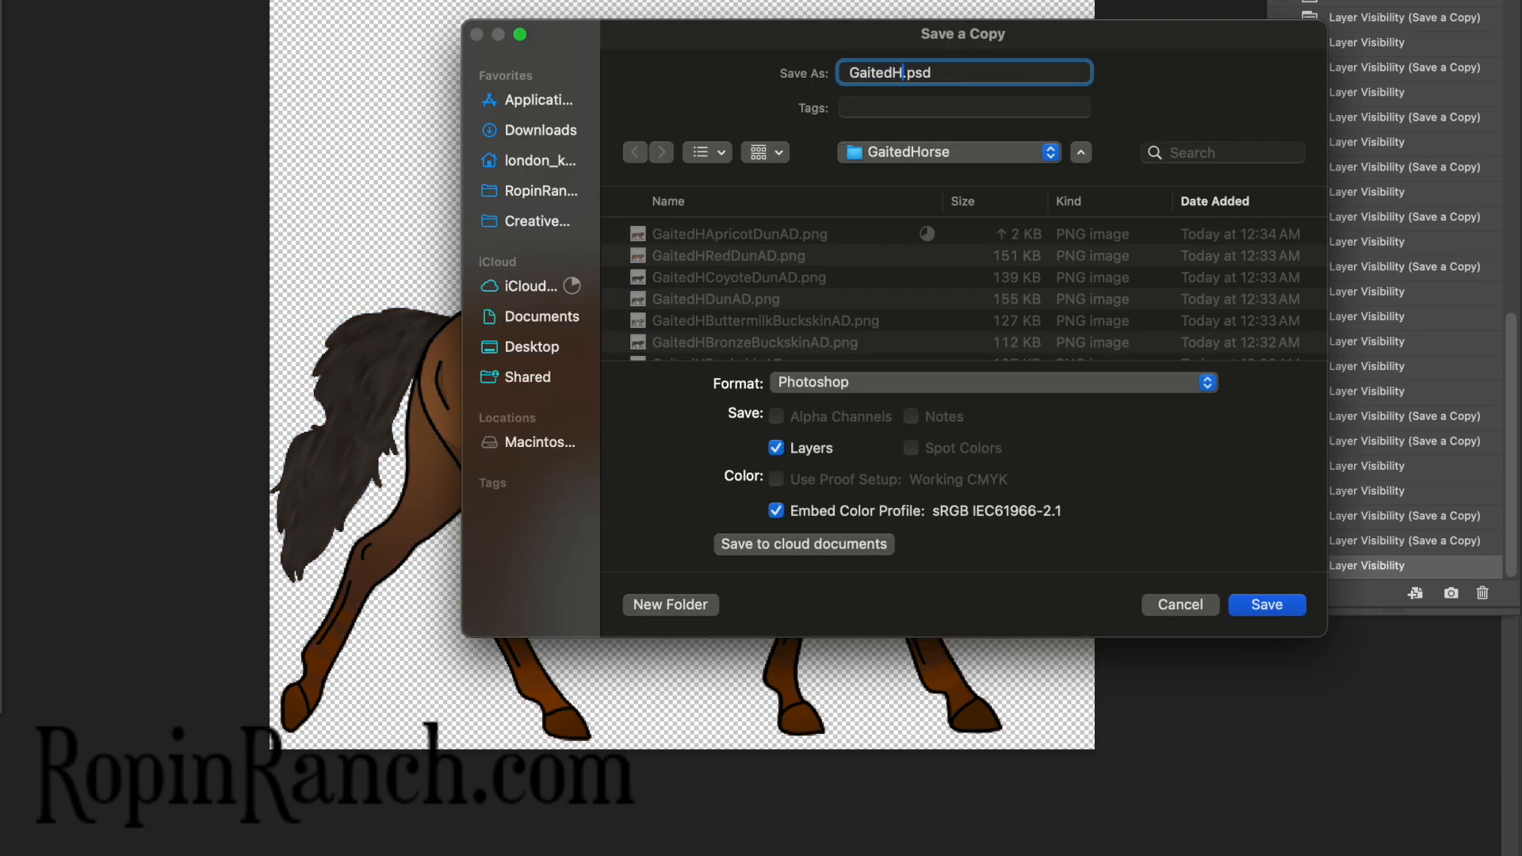
{"action": "type", "text": "per"}
{"action": "type", "text": "DunAD"}
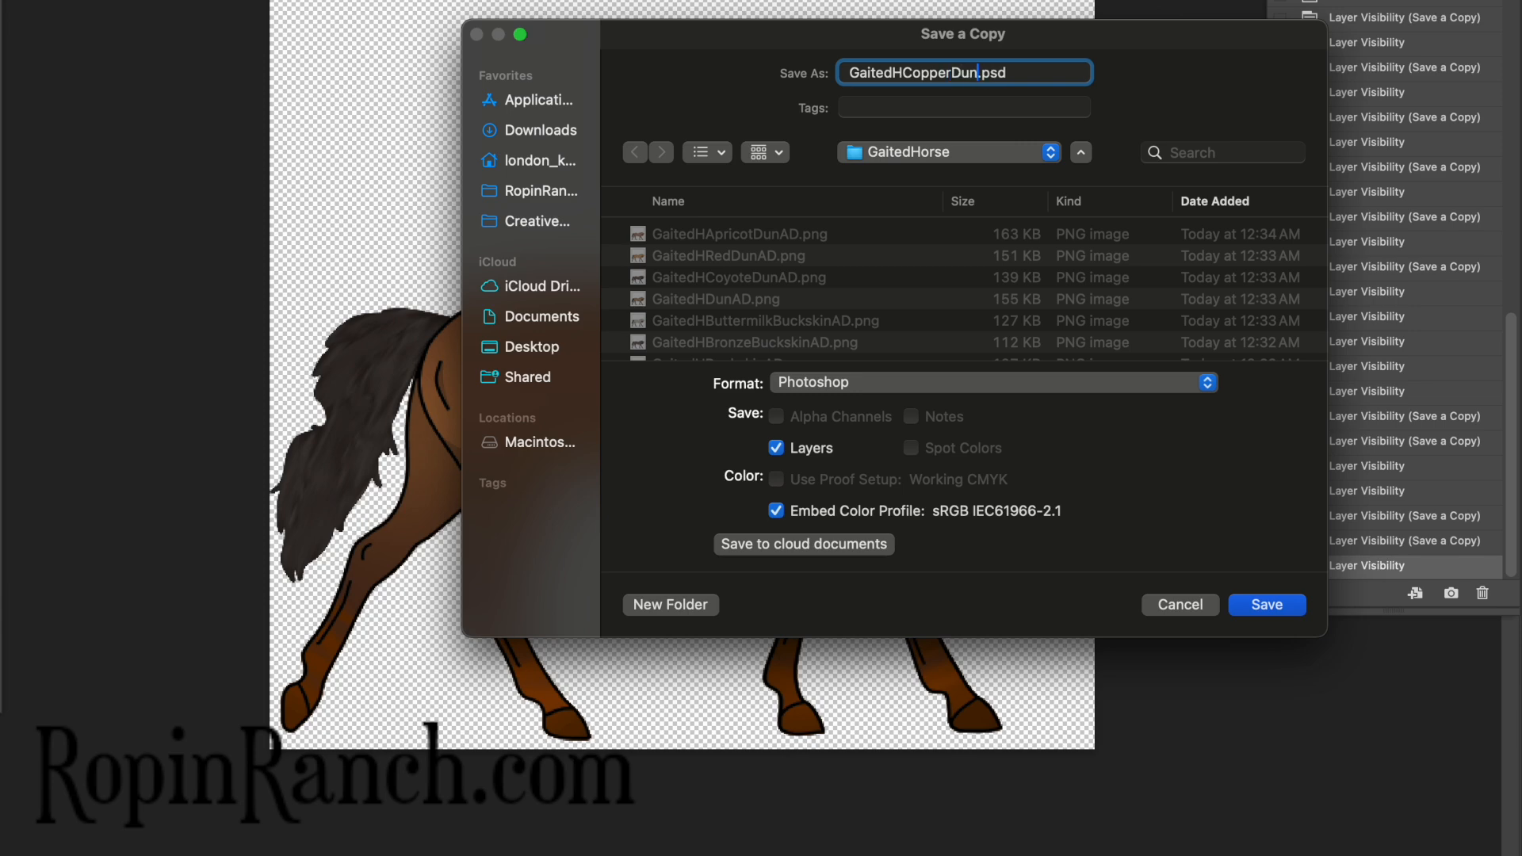
{"action": "left_click", "coordinate": [1000, 388]}
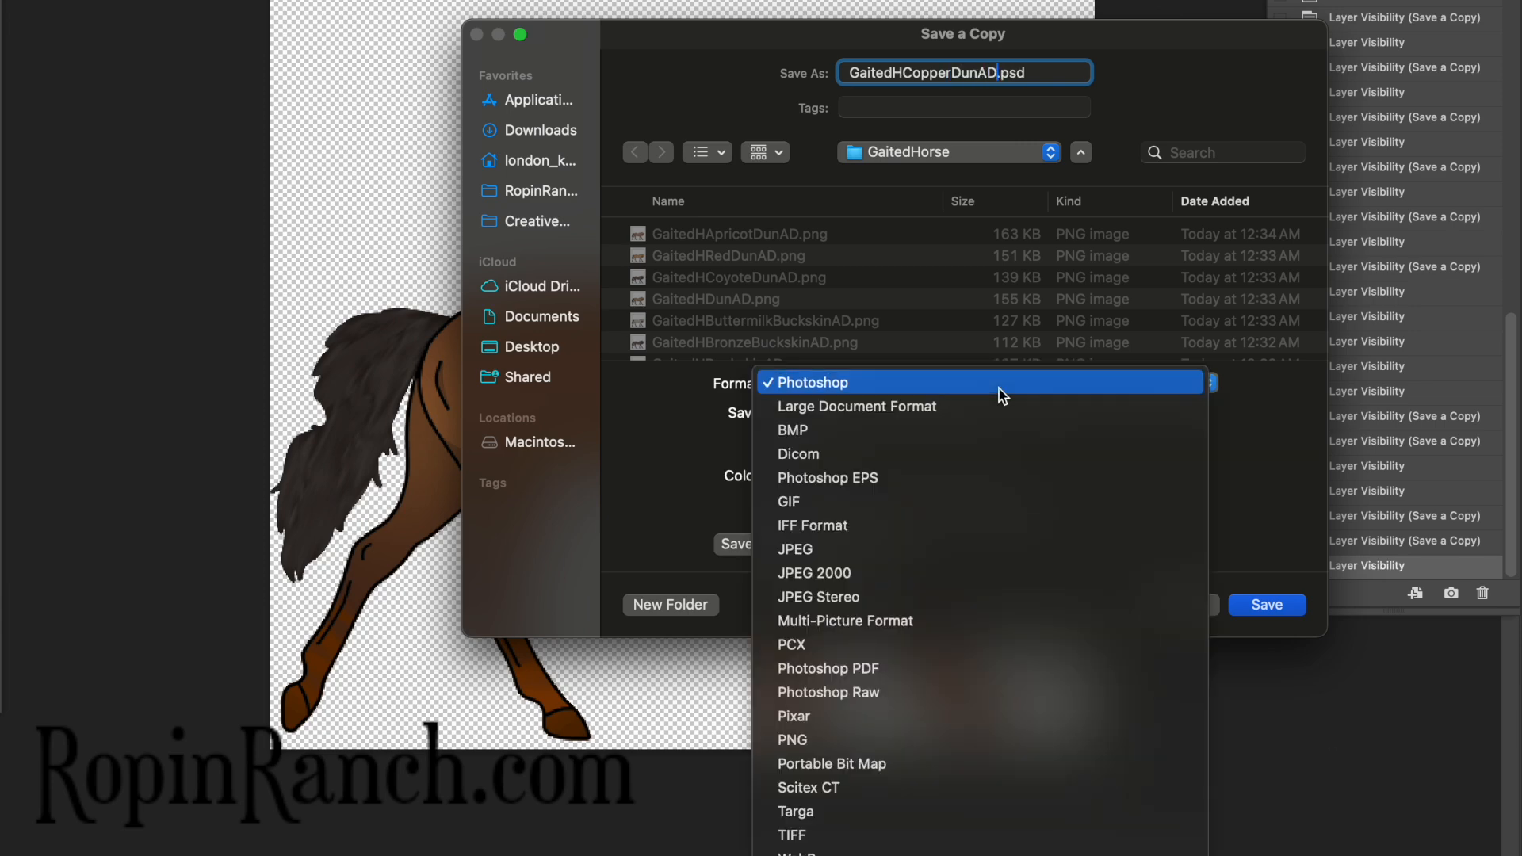
{"action": "left_click", "coordinate": [819, 740]}
{"action": "key", "text": "Return"}
{"action": "key", "text": "Return"}
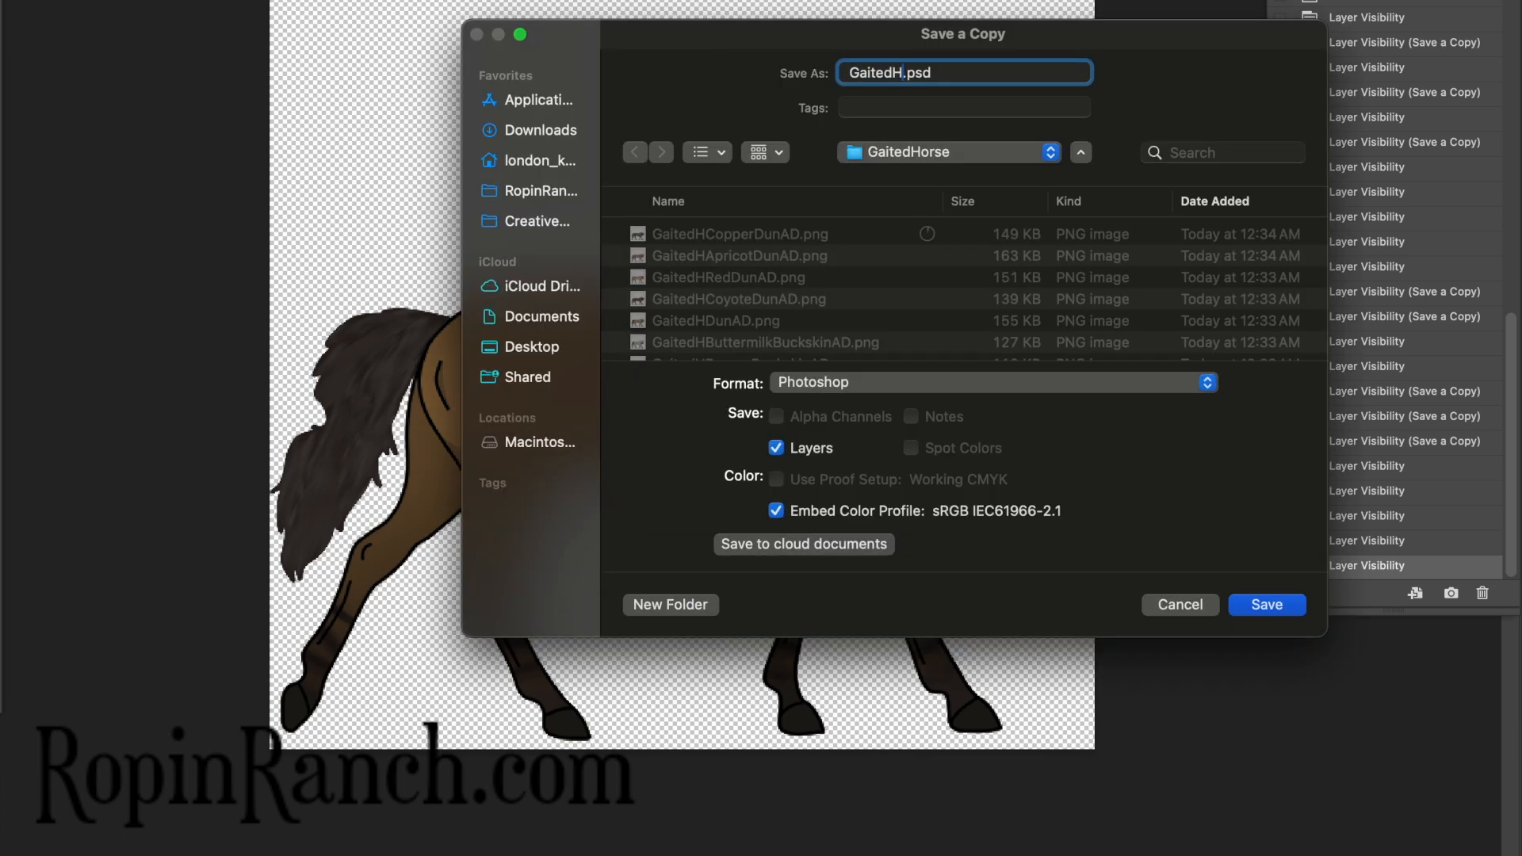
Save a PNG copy of the bronze dun horse as GaitedHBronzeDunAD in the GaitedHorse folder
{"action": "left_click", "coordinate": [1181, 610]}
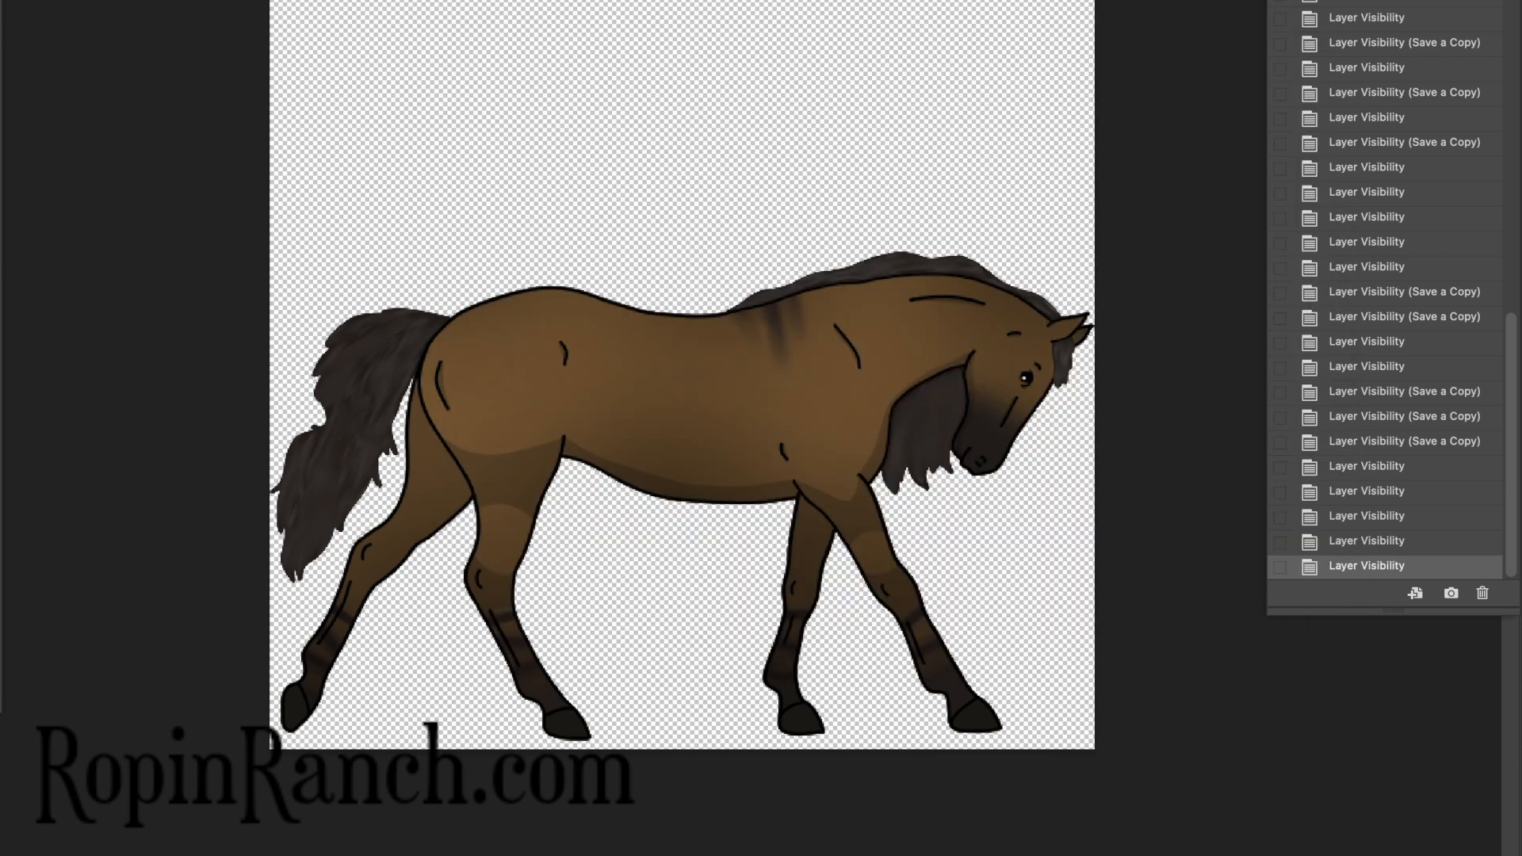
{"action": "type", "text": "BronzeBuc"}
{"action": "key", "text": "BackSpace"}
{"action": "key", "text": "BackSpace"}
{"action": "key", "text": "BackSpace"}
{"action": "type", "text": "DunAD"}
{"action": "left_click", "coordinate": [1022, 382]}
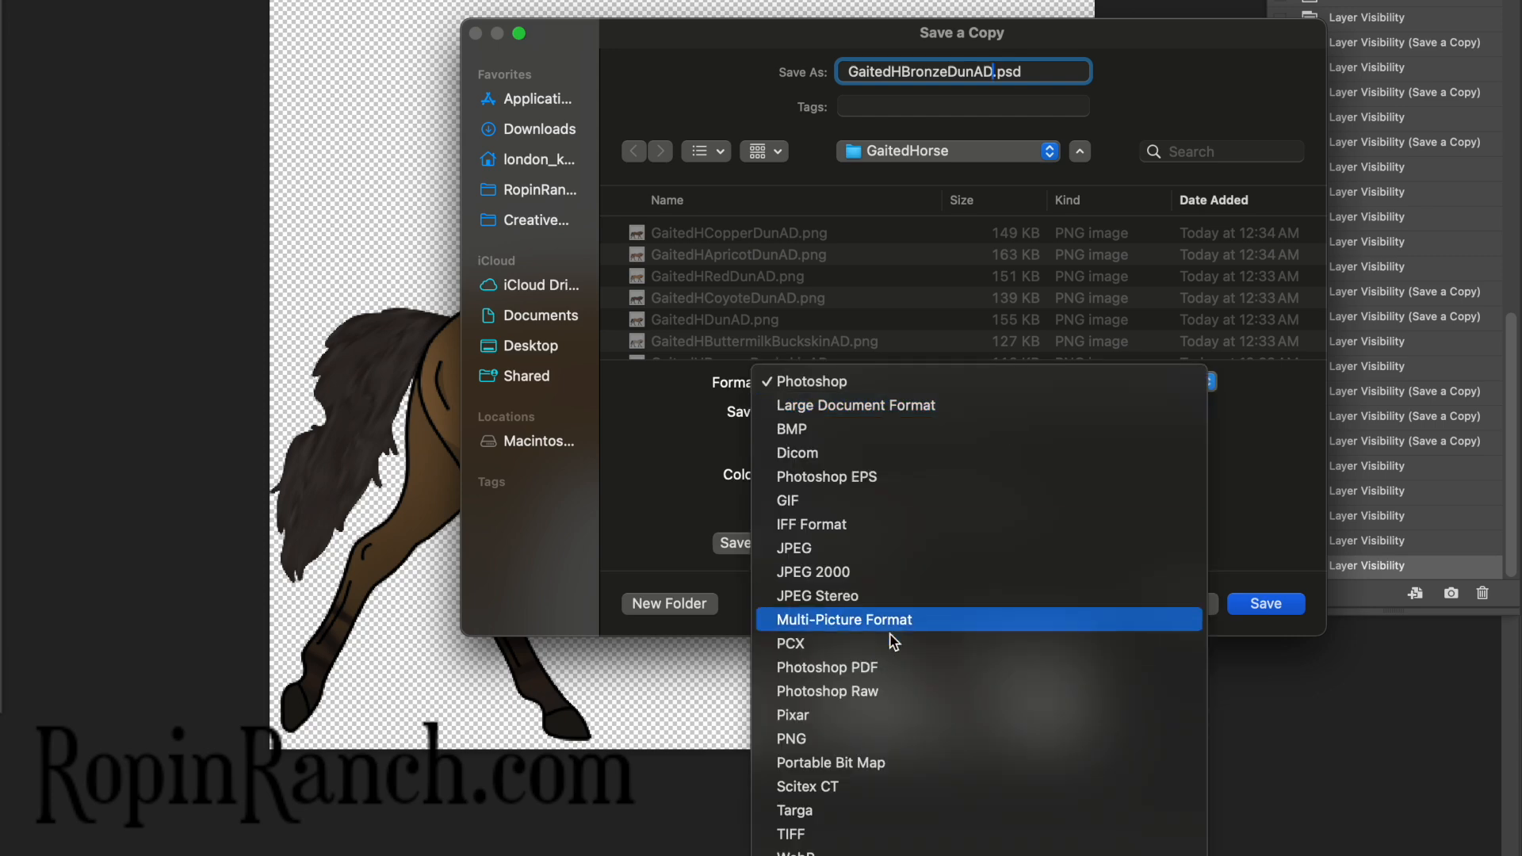
{"action": "left_click", "coordinate": [842, 730]}
{"action": "key", "text": "Return"}
{"action": "key", "text": "Return"}
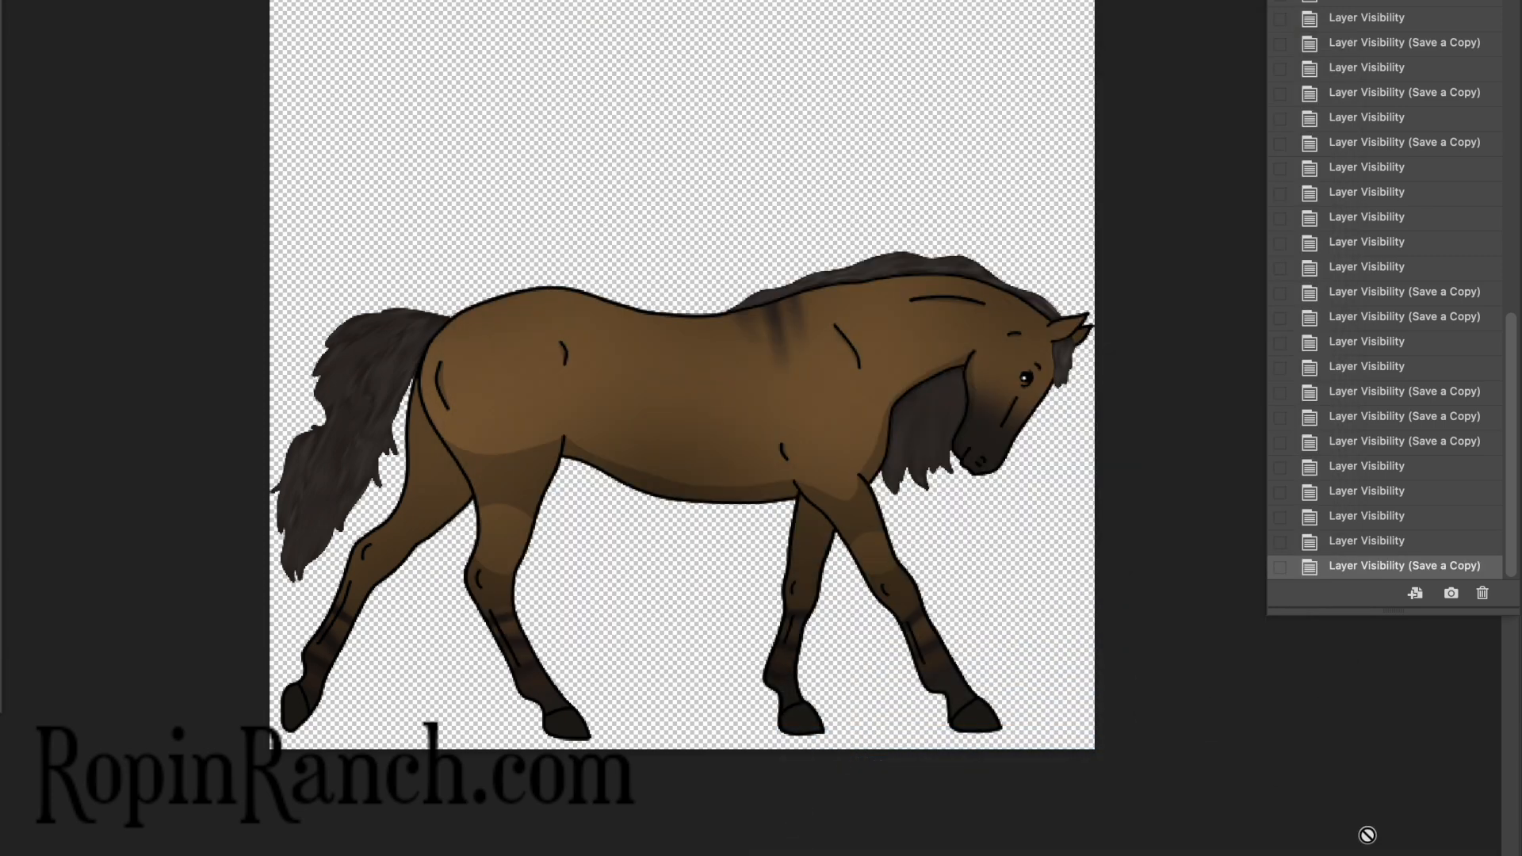
Save a PNG copy of the liver dun horse as GaitedHLiverDunAD in the GaitedHorse folder
{"action": "type", "text": "LiverCh"}
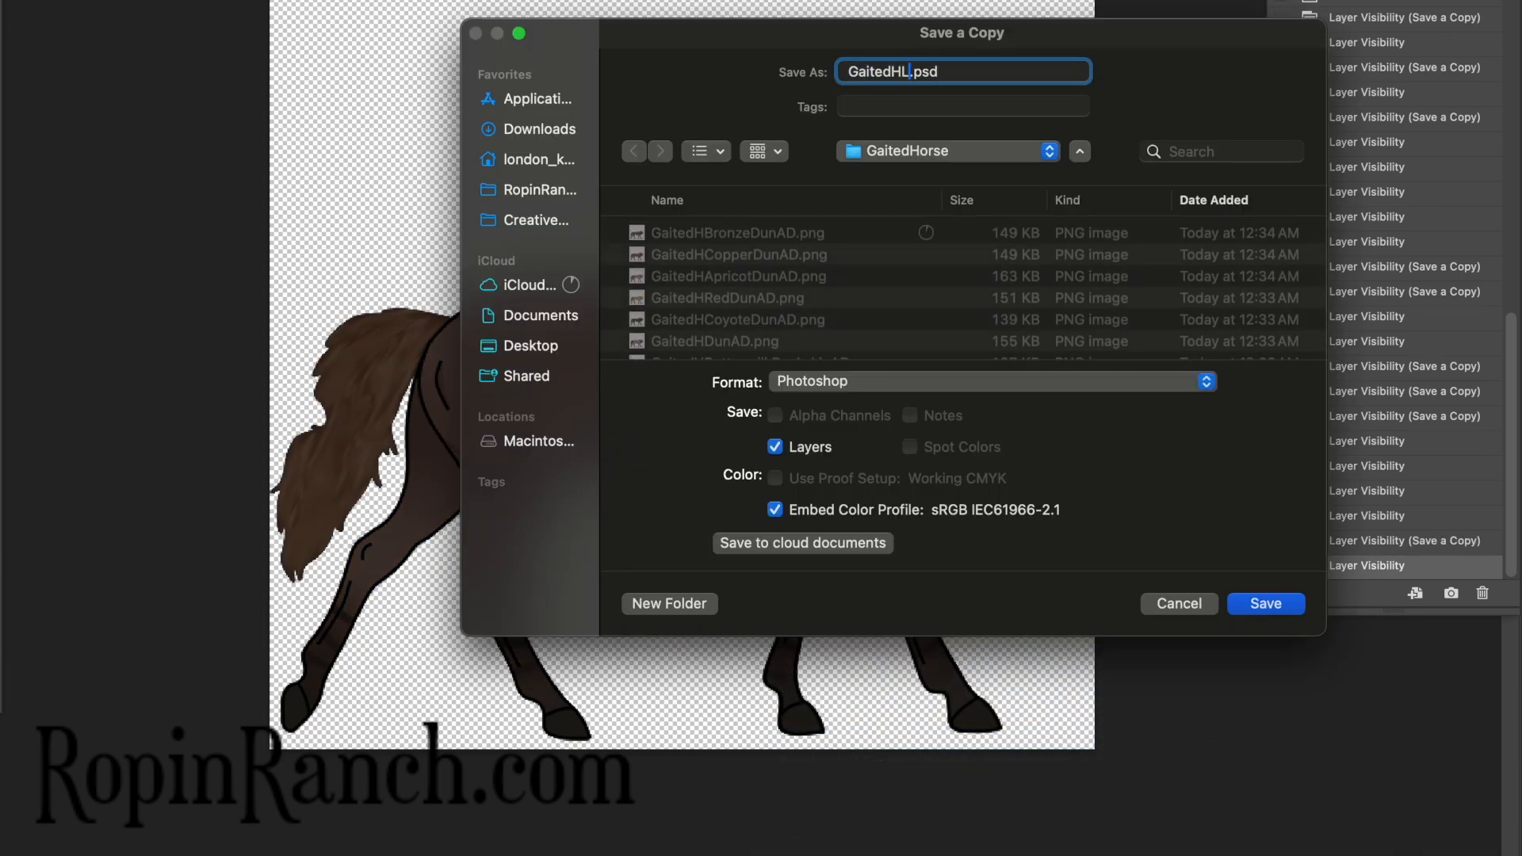
{"action": "key", "text": "BackSpace"}
{"action": "key", "text": "BackSpace"}
{"action": "type", "text": "DunAD"}
{"action": "left_click", "coordinate": [935, 382]}
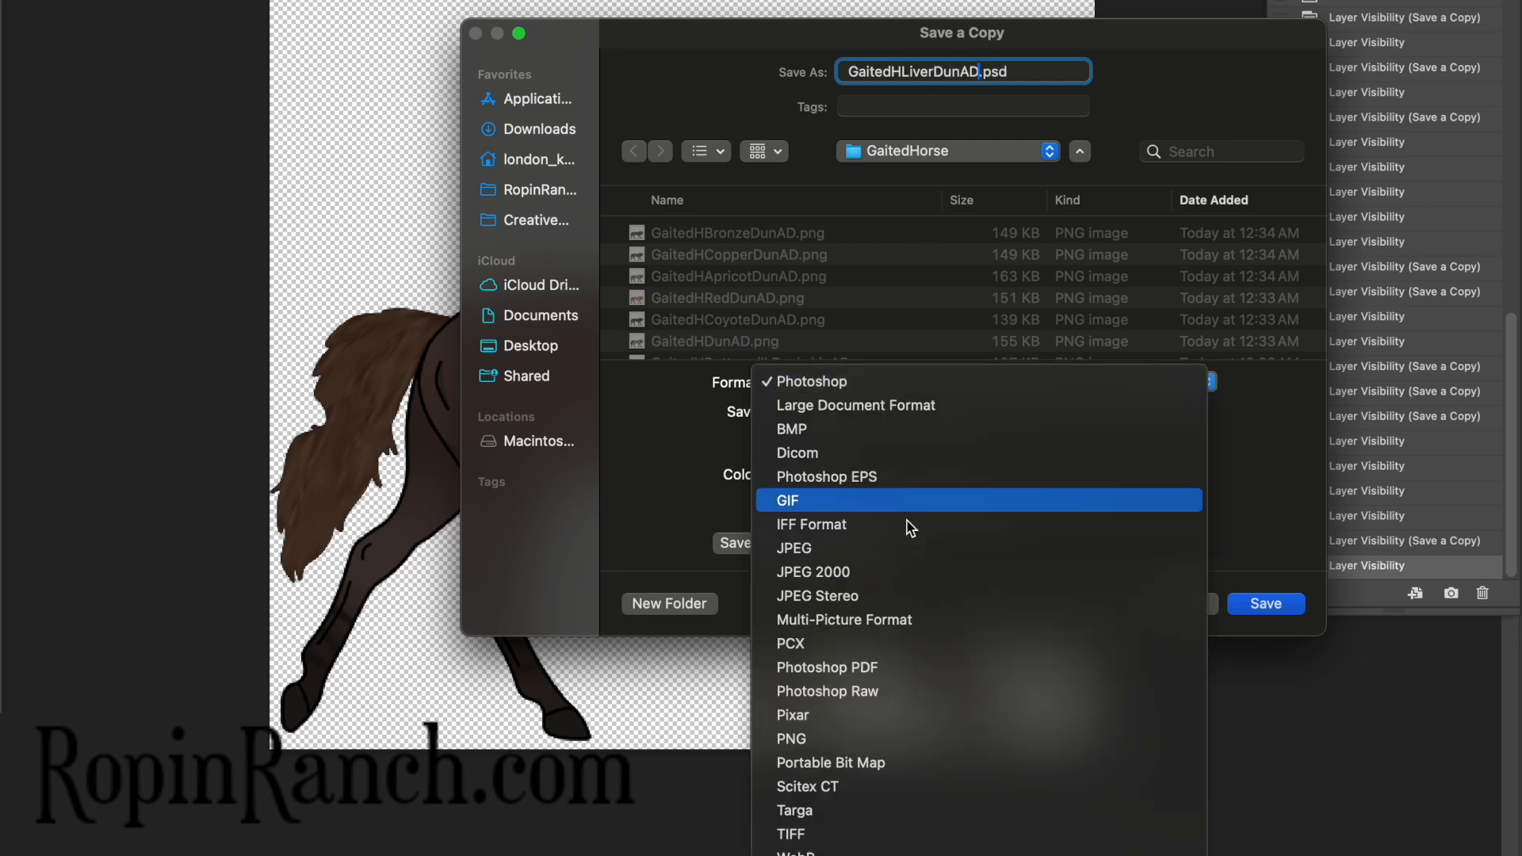
{"action": "left_click", "coordinate": [831, 733]}
{"action": "key", "text": "Return"}
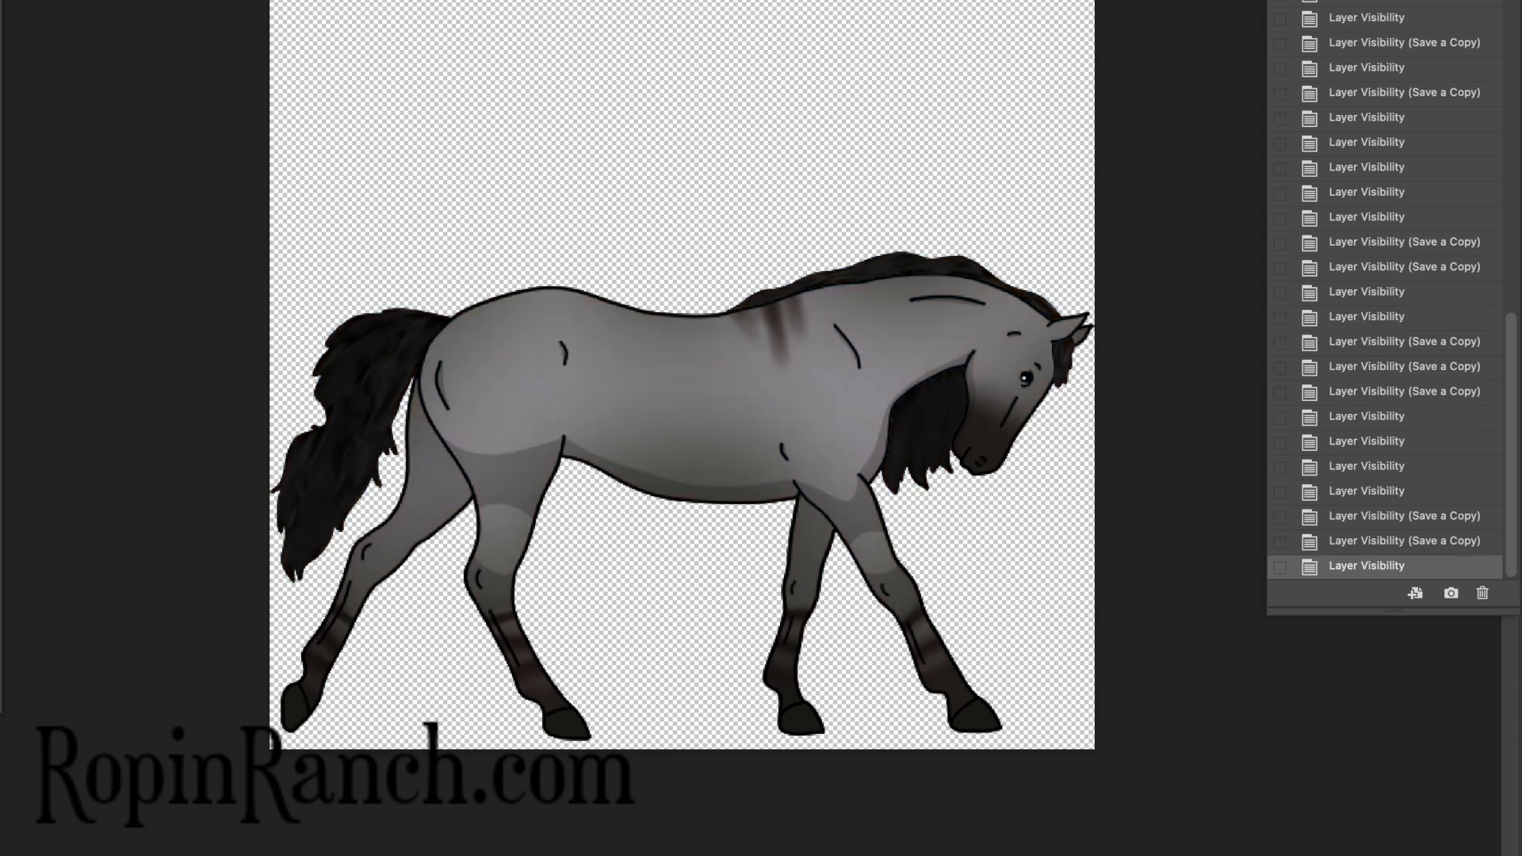
Save a PNG copy of the grey grullo horse as GaitedHGrulloAD in the GaitedHorse folder
{"action": "key", "text": "alt+super+s"}
{"action": "type", "text": "GaitedH"}
{"action": "type", "text": "GrulloAD"}
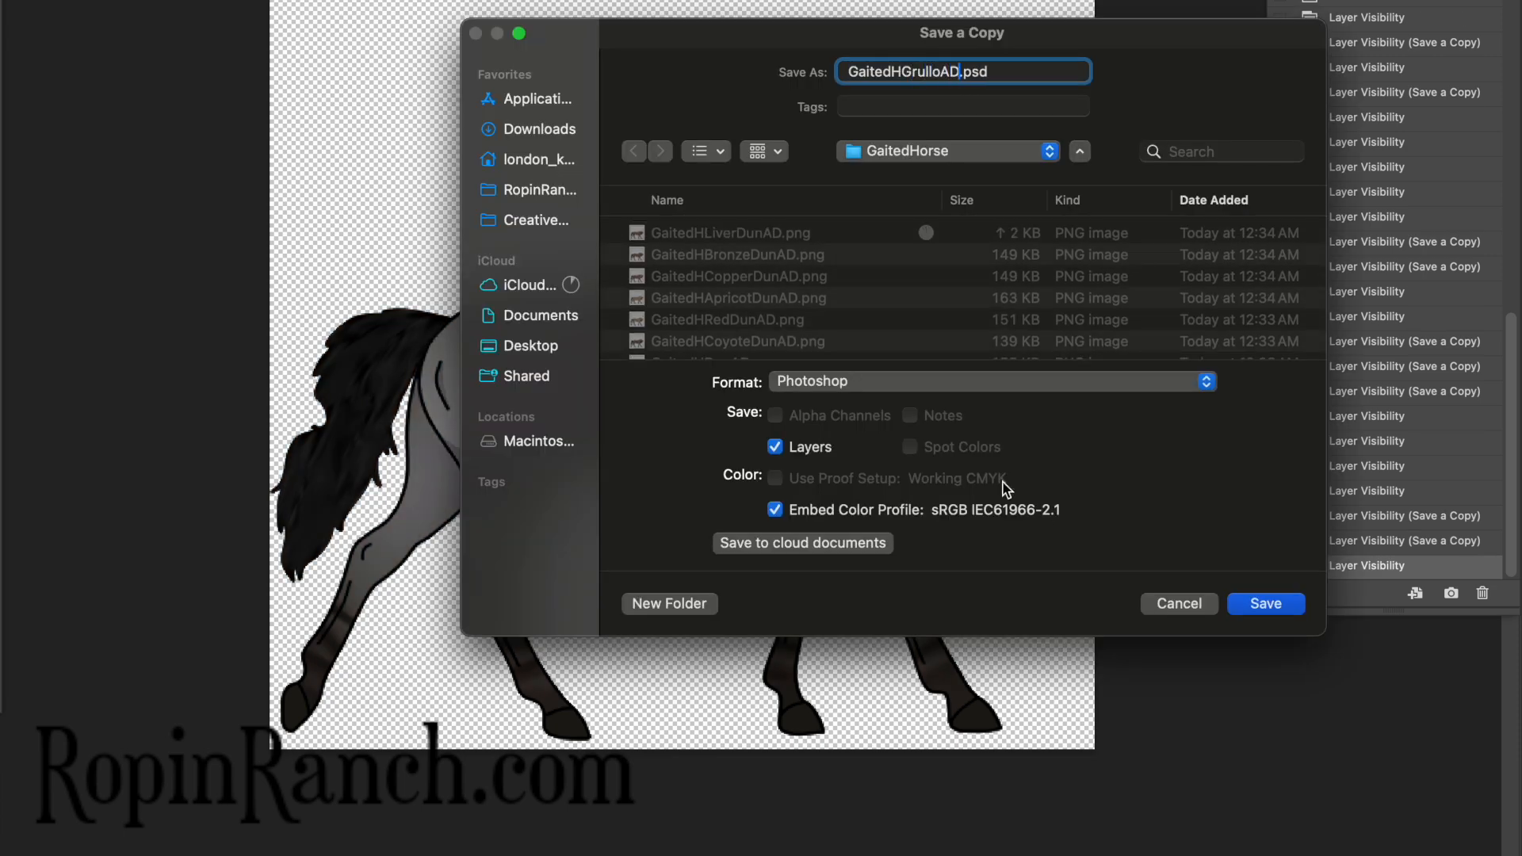
{"action": "left_click", "coordinate": [934, 388]}
{"action": "left_click", "coordinate": [844, 738]}
{"action": "key", "text": "Return"}
{"action": "key", "text": "Return"}
Save a PNG copy of the steel dun horse as GaitedHSteelDunAD in the GaitedHorse folder
{"action": "key", "text": "alt+super+s"}
{"action": "type", "text": "GaitedH"}
{"action": "type", "text": "SteelS"}
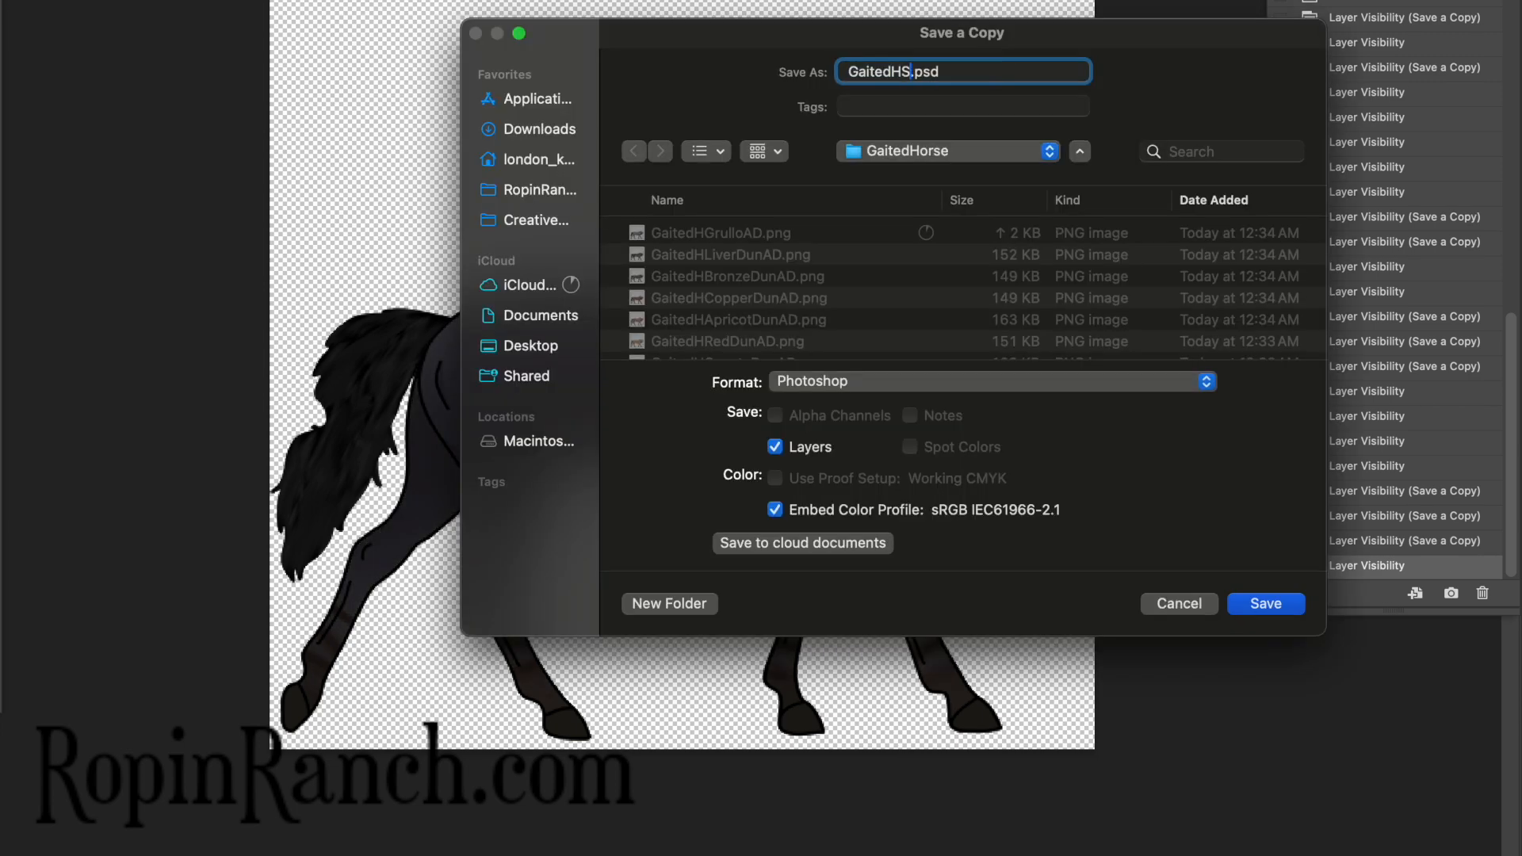
{"action": "key", "text": "BackSpace"}
{"action": "type", "text": "DunAD"}
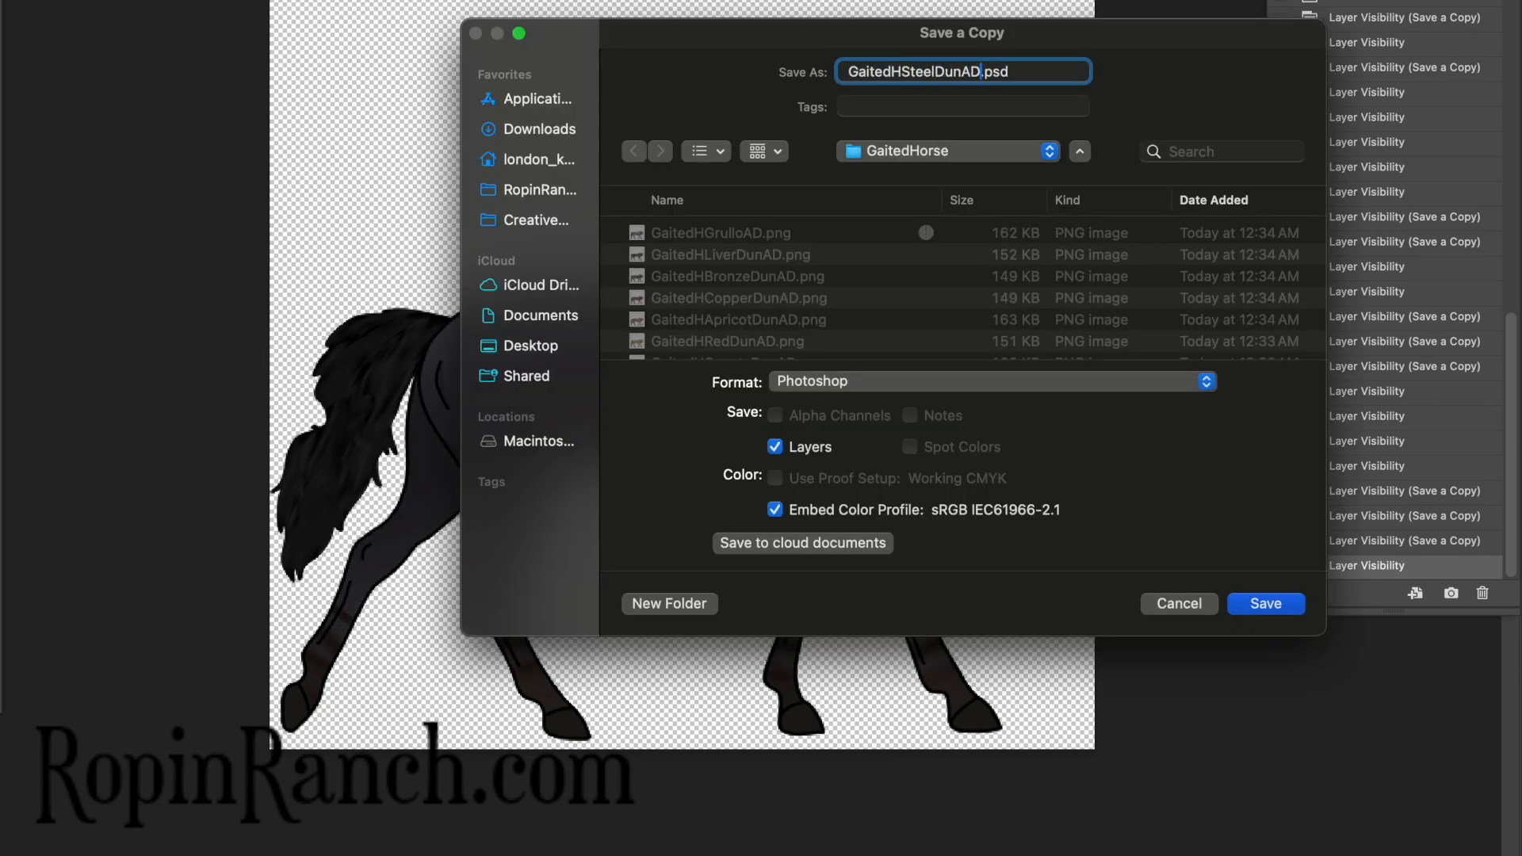
{"action": "left_click", "coordinate": [983, 382]}
{"action": "left_click", "coordinate": [832, 737]}
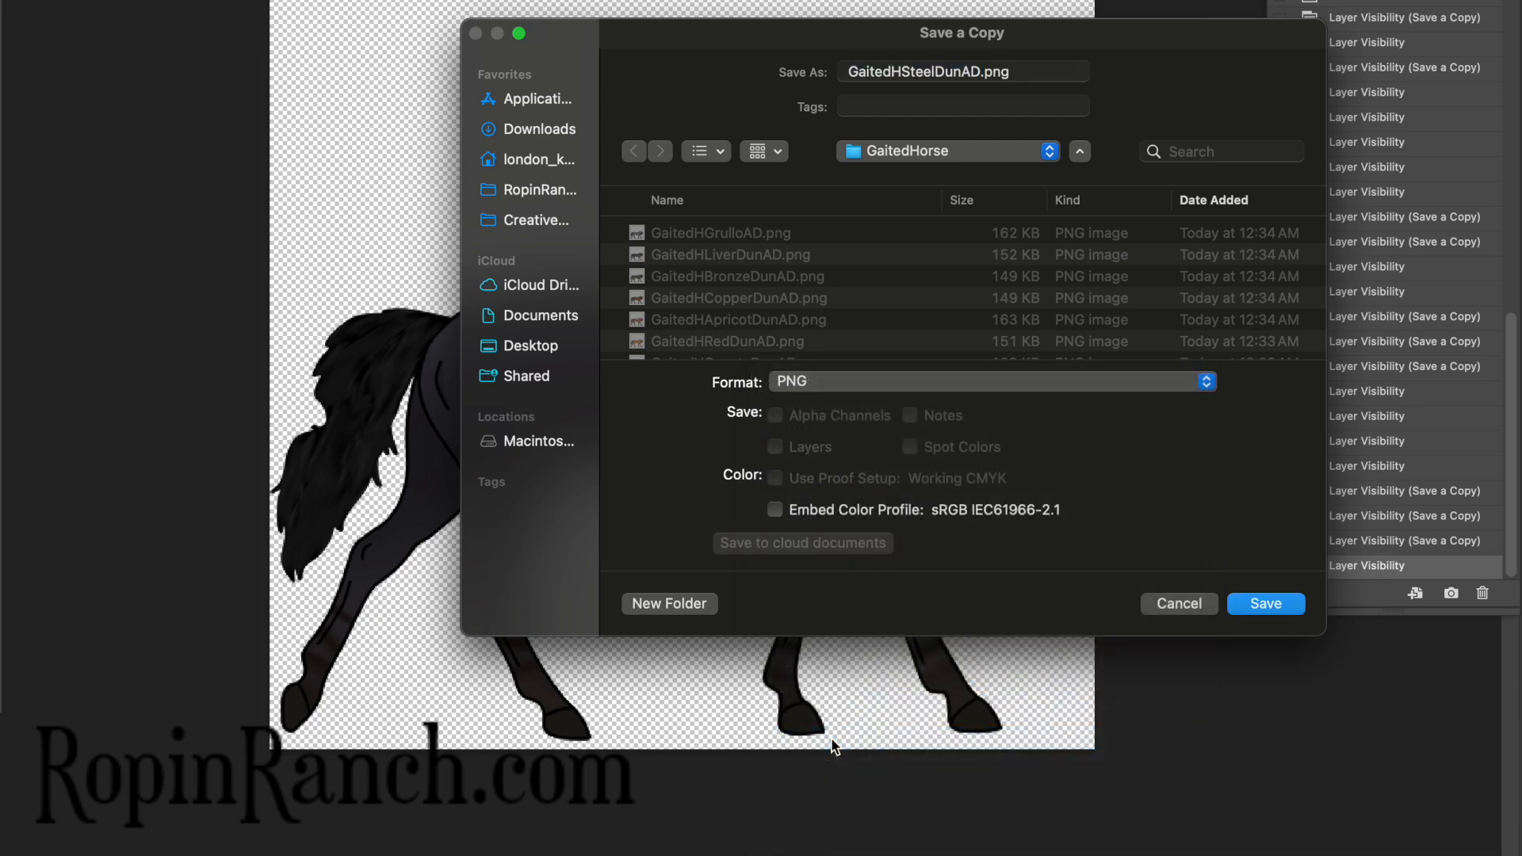
{"action": "key", "text": "Return"}
{"action": "key", "text": "Return"}
Save a PNG copy of the olive dun horse as GaitedHOliveDunAD in the GaitedHorse folder
{"action": "key", "text": "alt+super+s"}
{"action": "type", "text": "GaitedH"}
{"action": "type", "text": "Olive"}
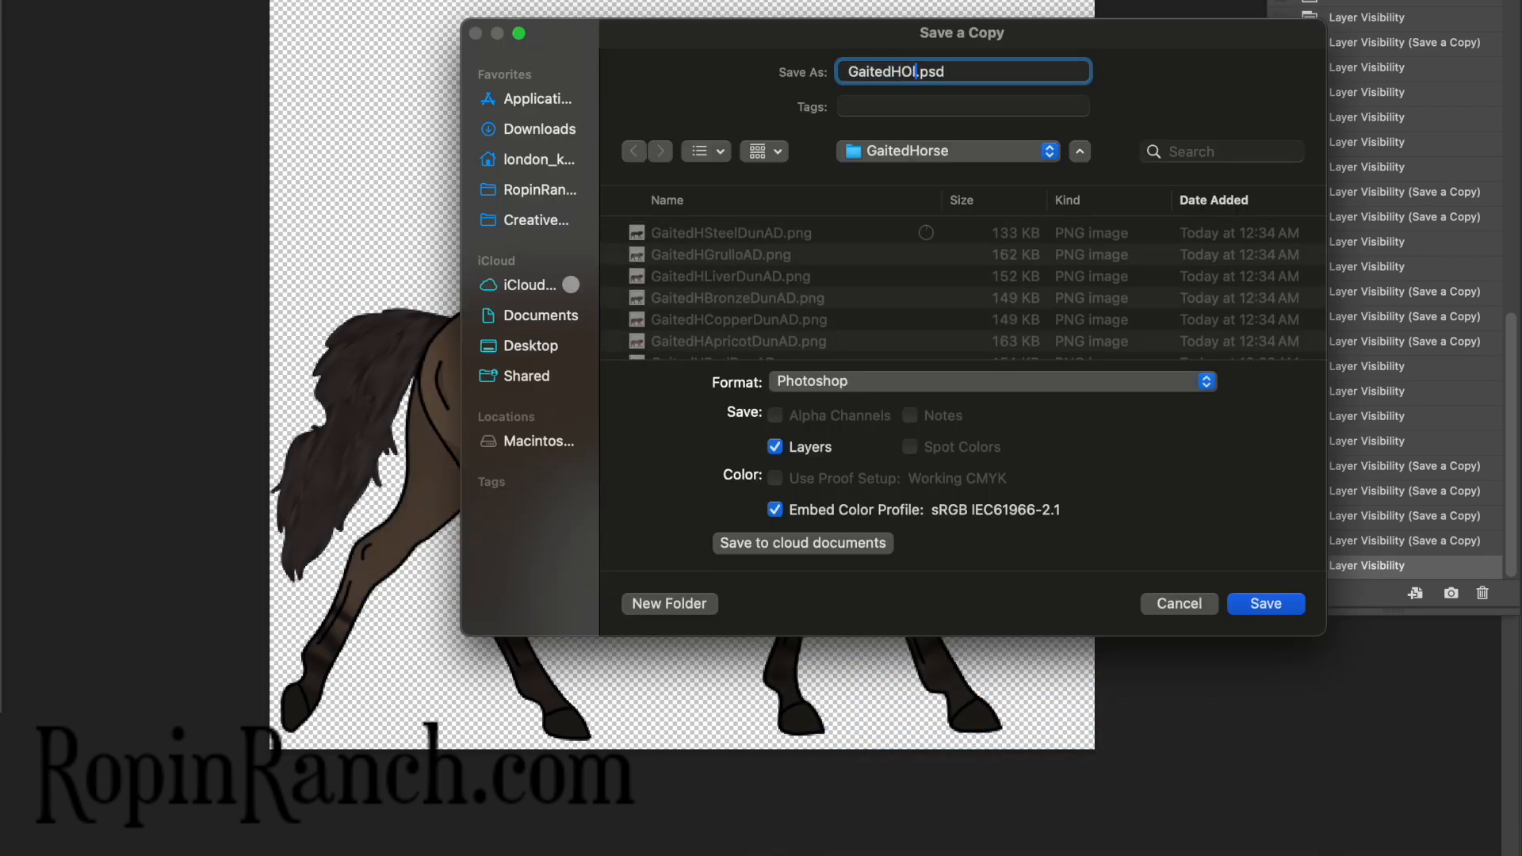
{"action": "type", "text": "DunAD"}
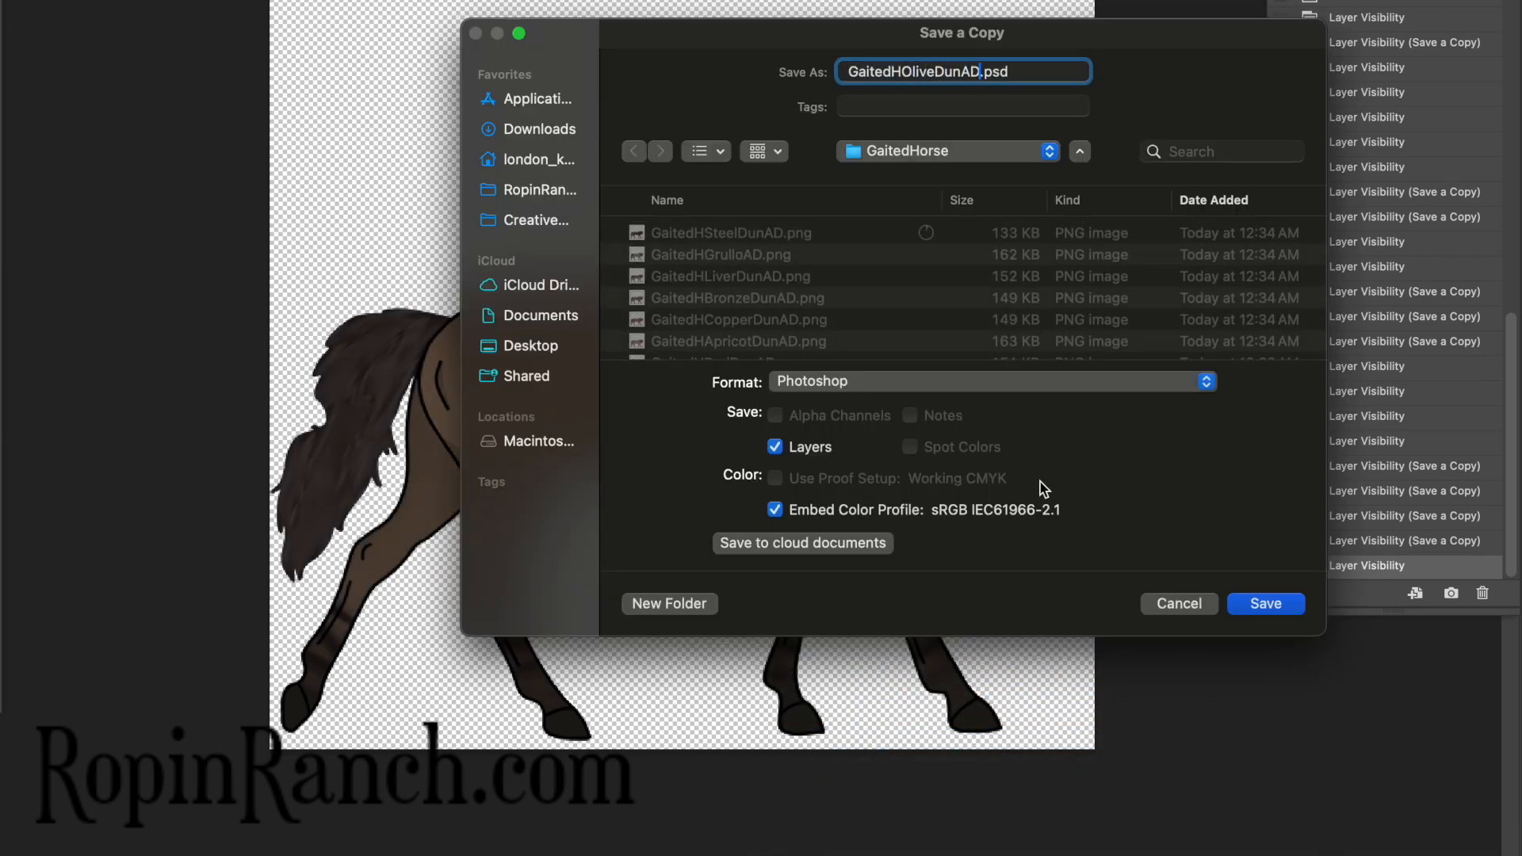
{"action": "left_click", "coordinate": [918, 383]}
{"action": "left_click", "coordinate": [816, 738]}
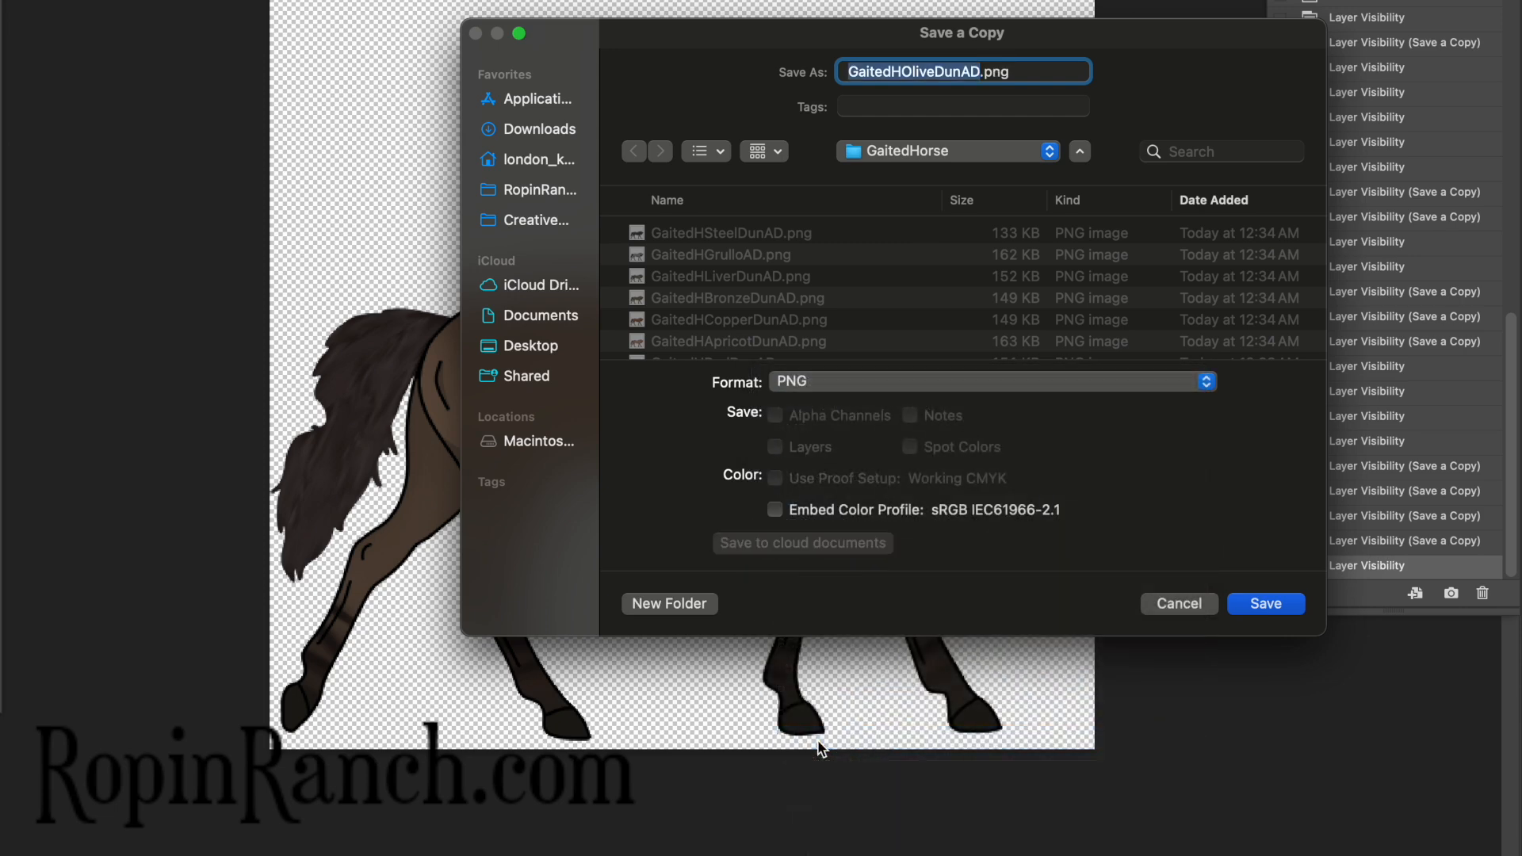
{"action": "key", "text": "Return"}
{"action": "key", "text": "Return"}
Show the wolf dun coat layers and save a PNG copy as GaitedHWolfDunAD in the GaitedHorse folder
{"action": "key", "text": "super+comma"}
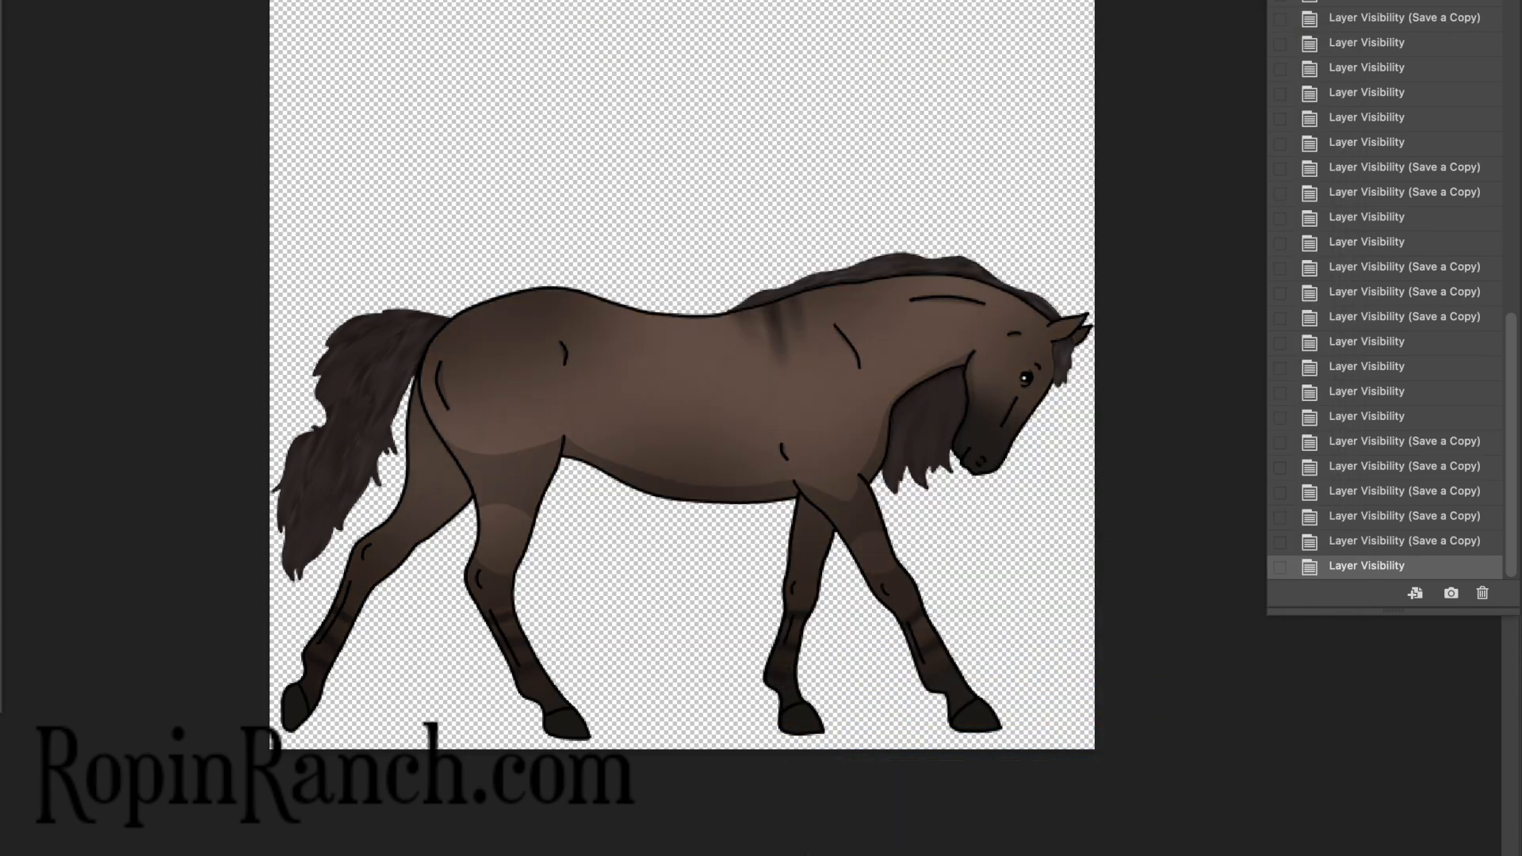
{"action": "key", "text": "alt+super+s"}
{"action": "type", "text": "GaitedH"}
{"action": "type", "text": "WolfDunAD"}
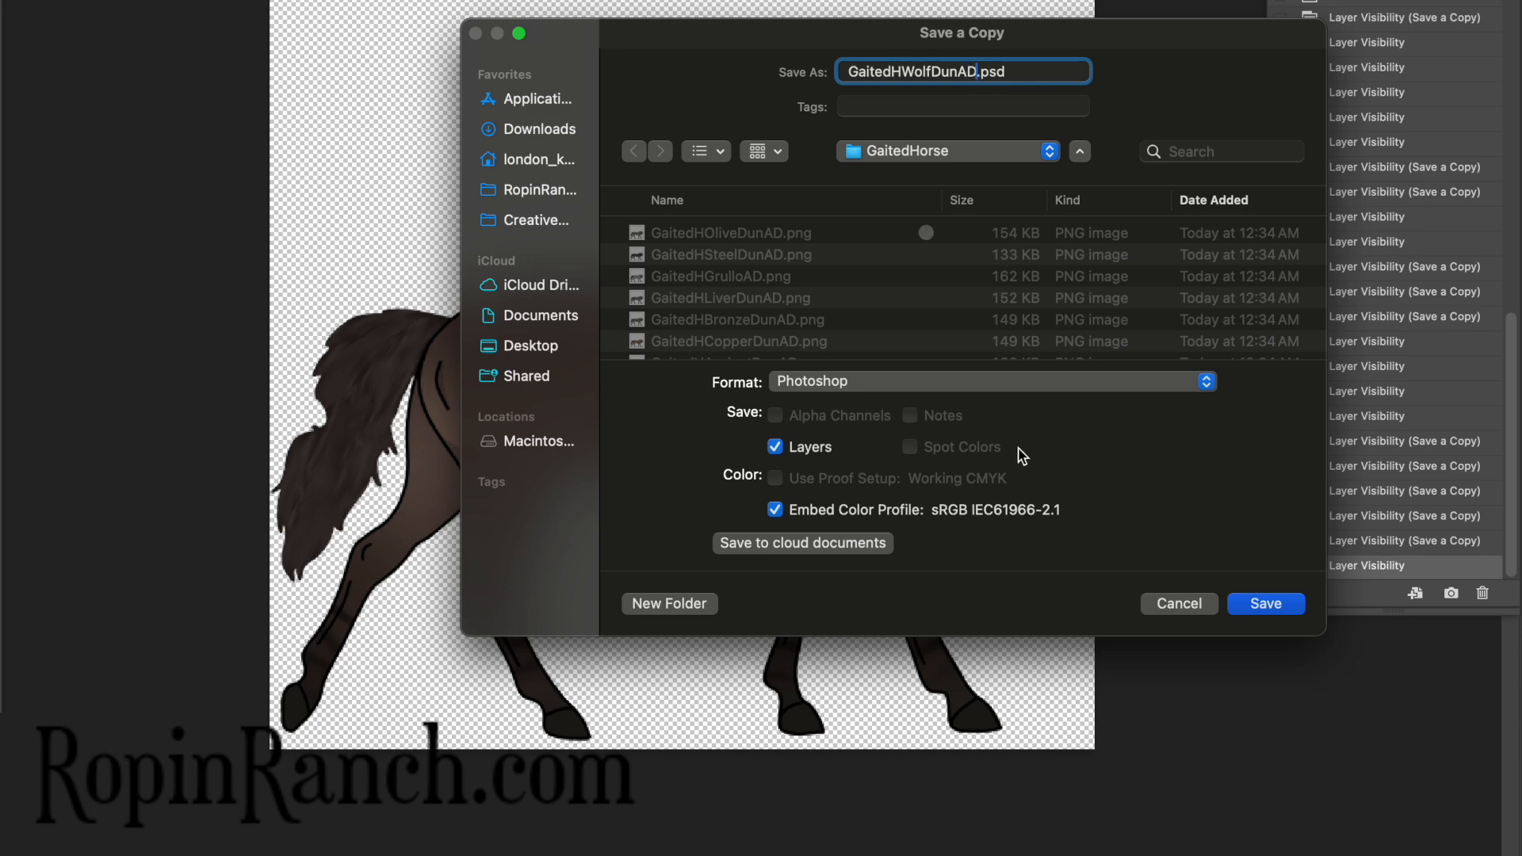
{"action": "left_click", "coordinate": [964, 385]}
{"action": "left_click", "coordinate": [843, 741]}
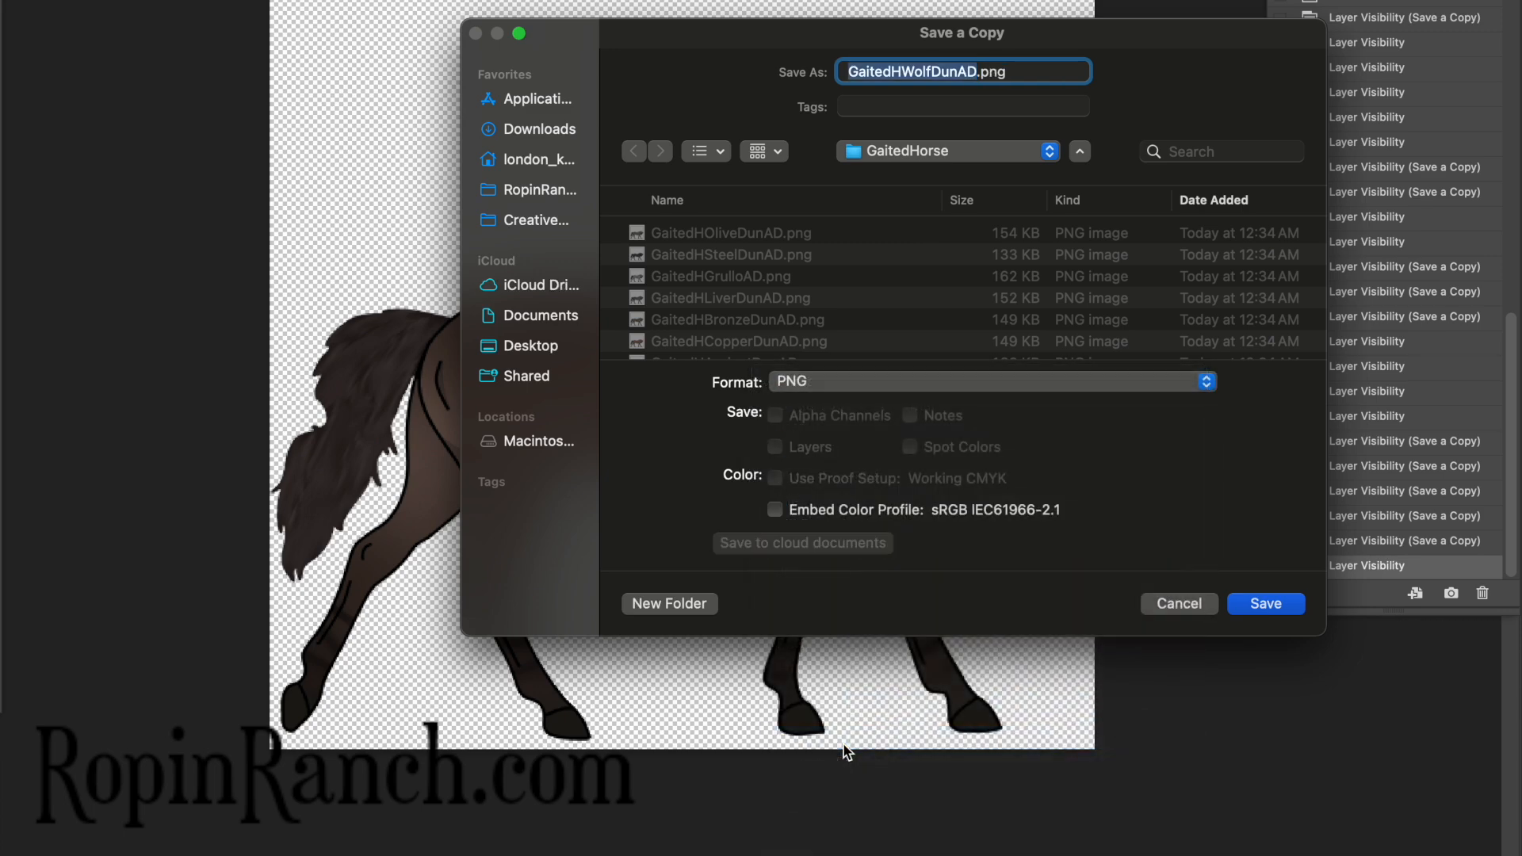
{"action": "key", "text": "Return"}
{"action": "key", "text": "Return"}
Hide the wolf dun coat layers and show the dark charcoal coat with the black mane and tail
{"action": "key", "text": "super+comma"}
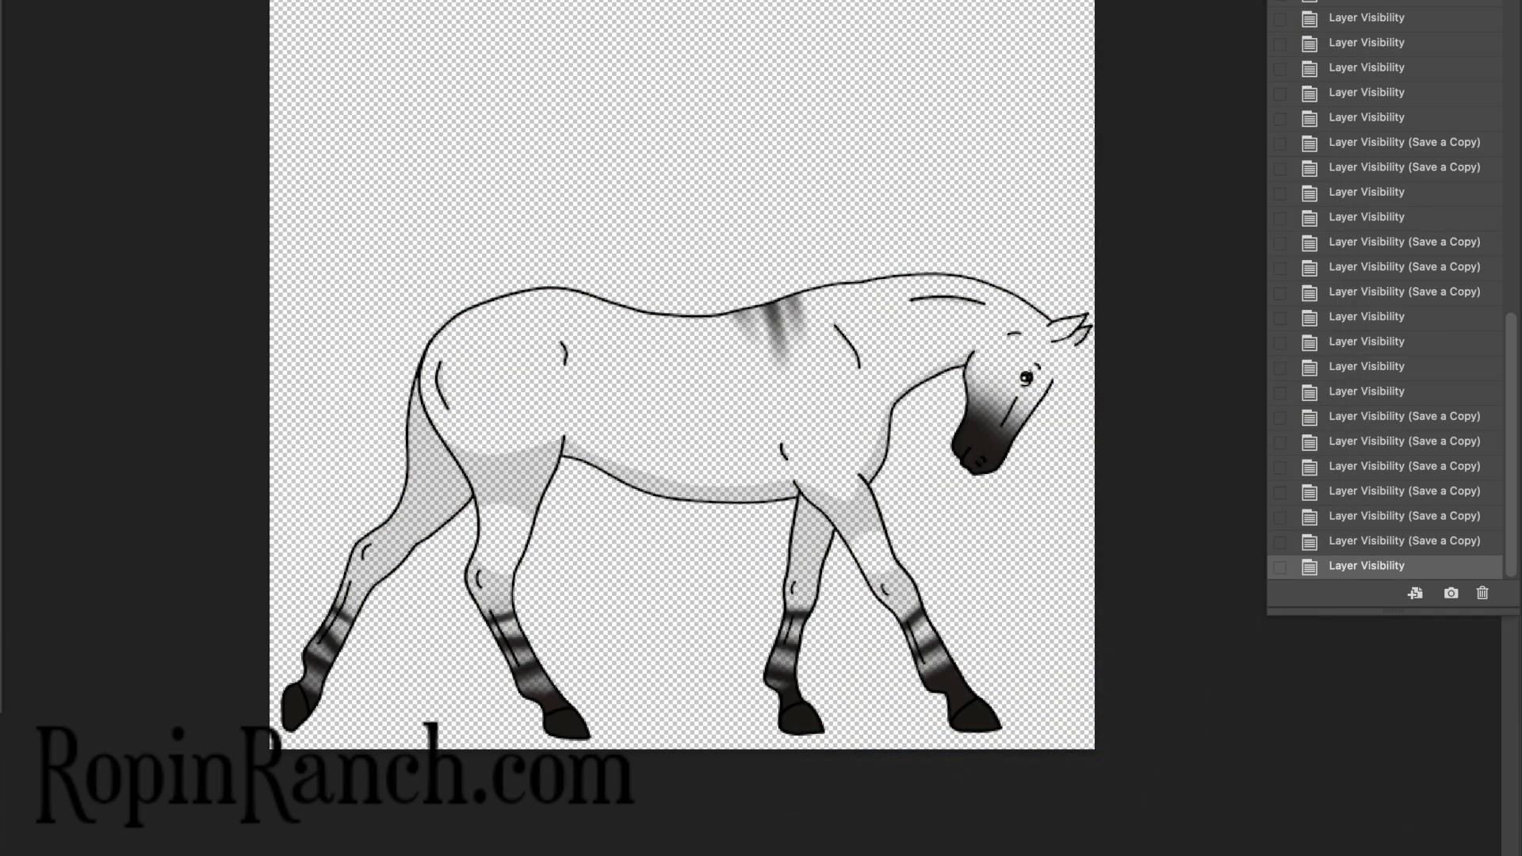
{"action": "key", "text": "super+comma"}
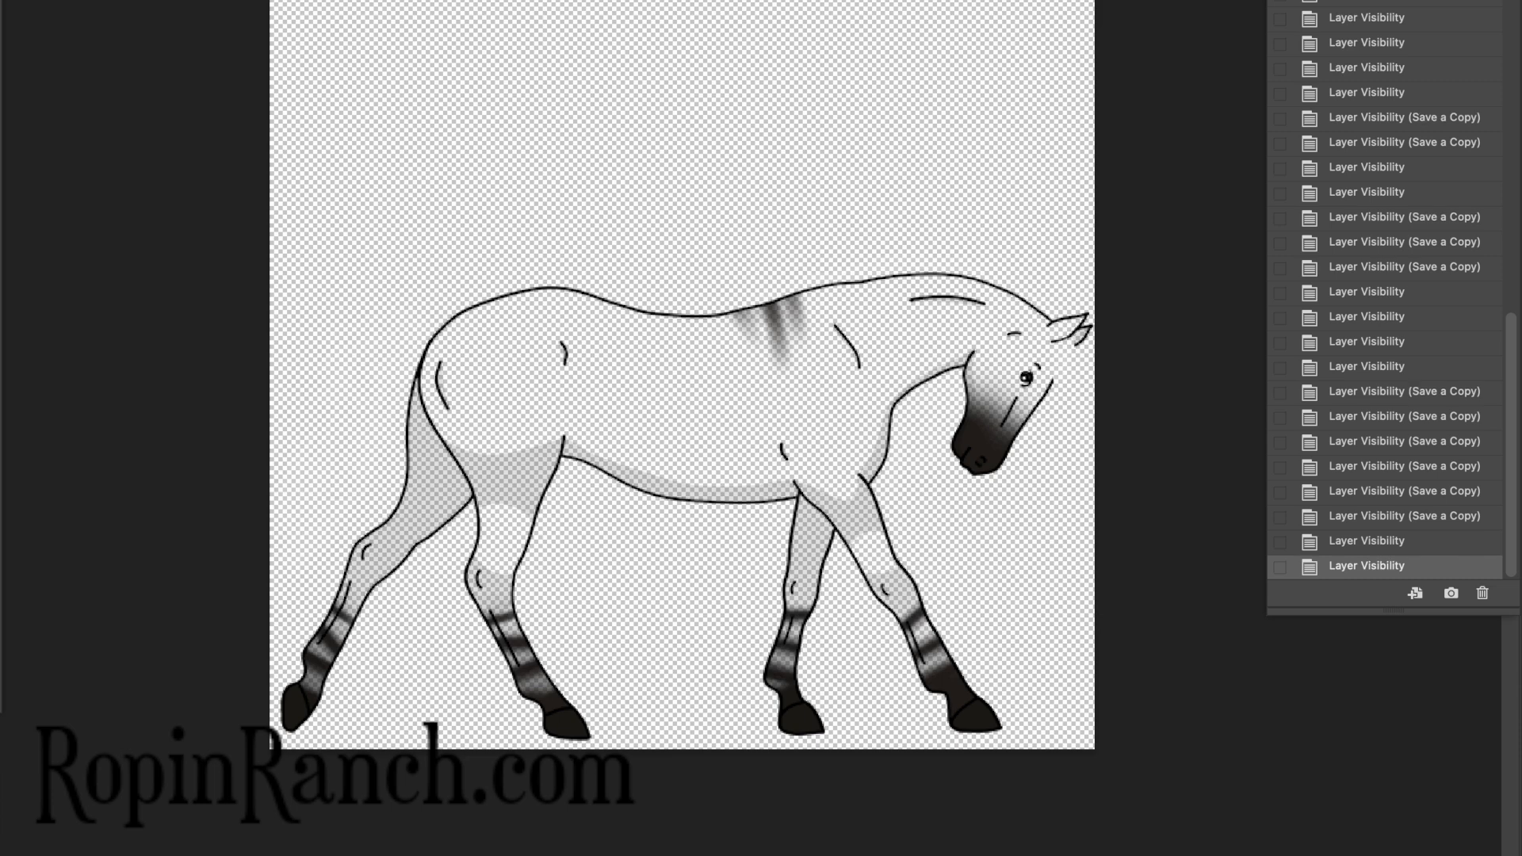
{"action": "key", "text": "super+comma"}
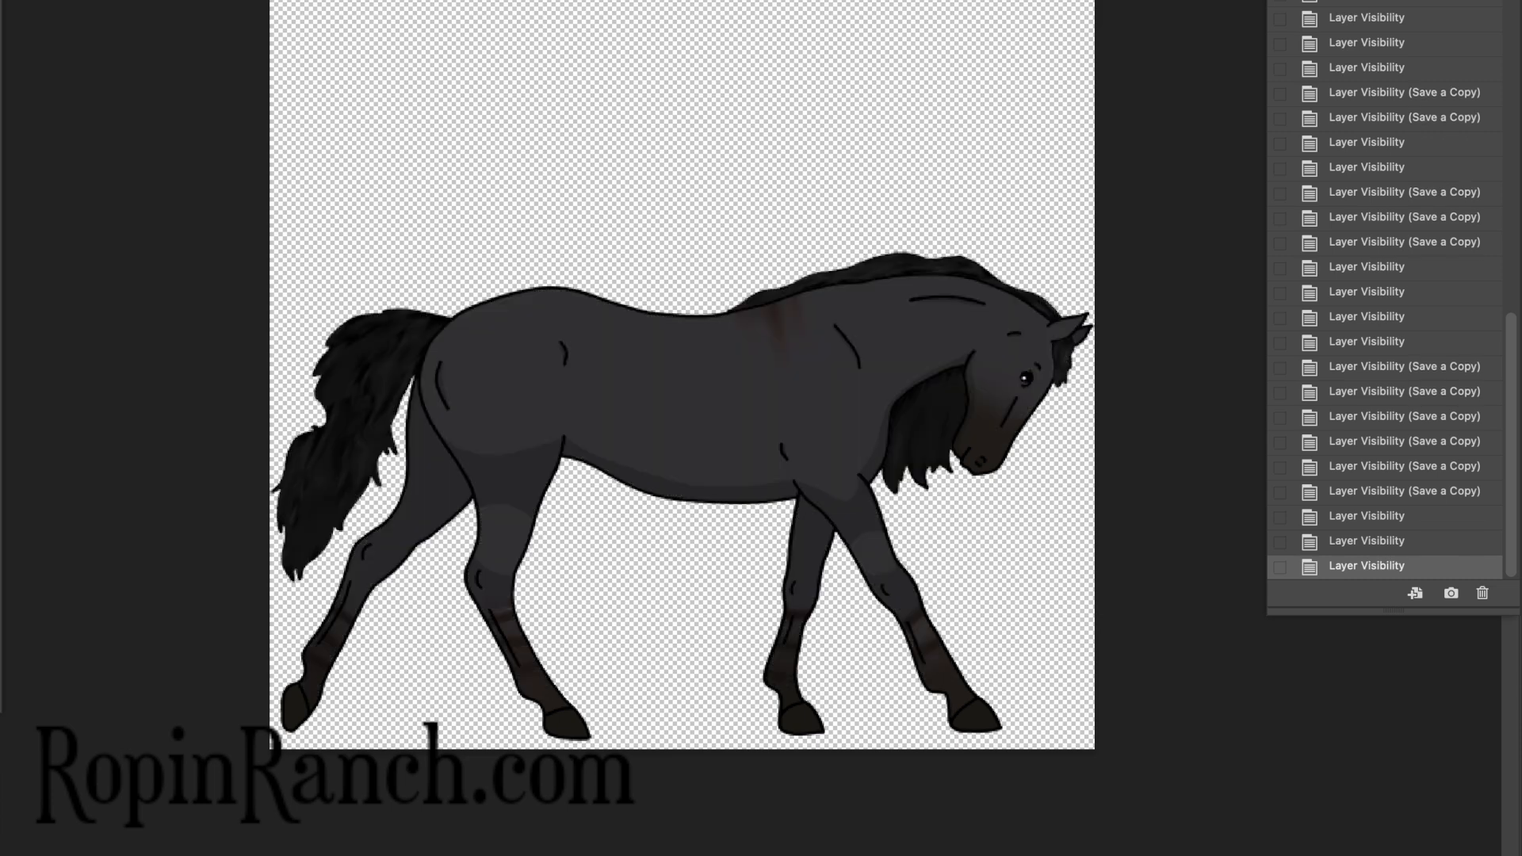
Hide the remaining dun marking layers, show the blue roan coat layer over the black coat, and set its opacity to 50%
{"action": "key", "text": "super+comma"}
{"action": "key", "text": "super+comma"}
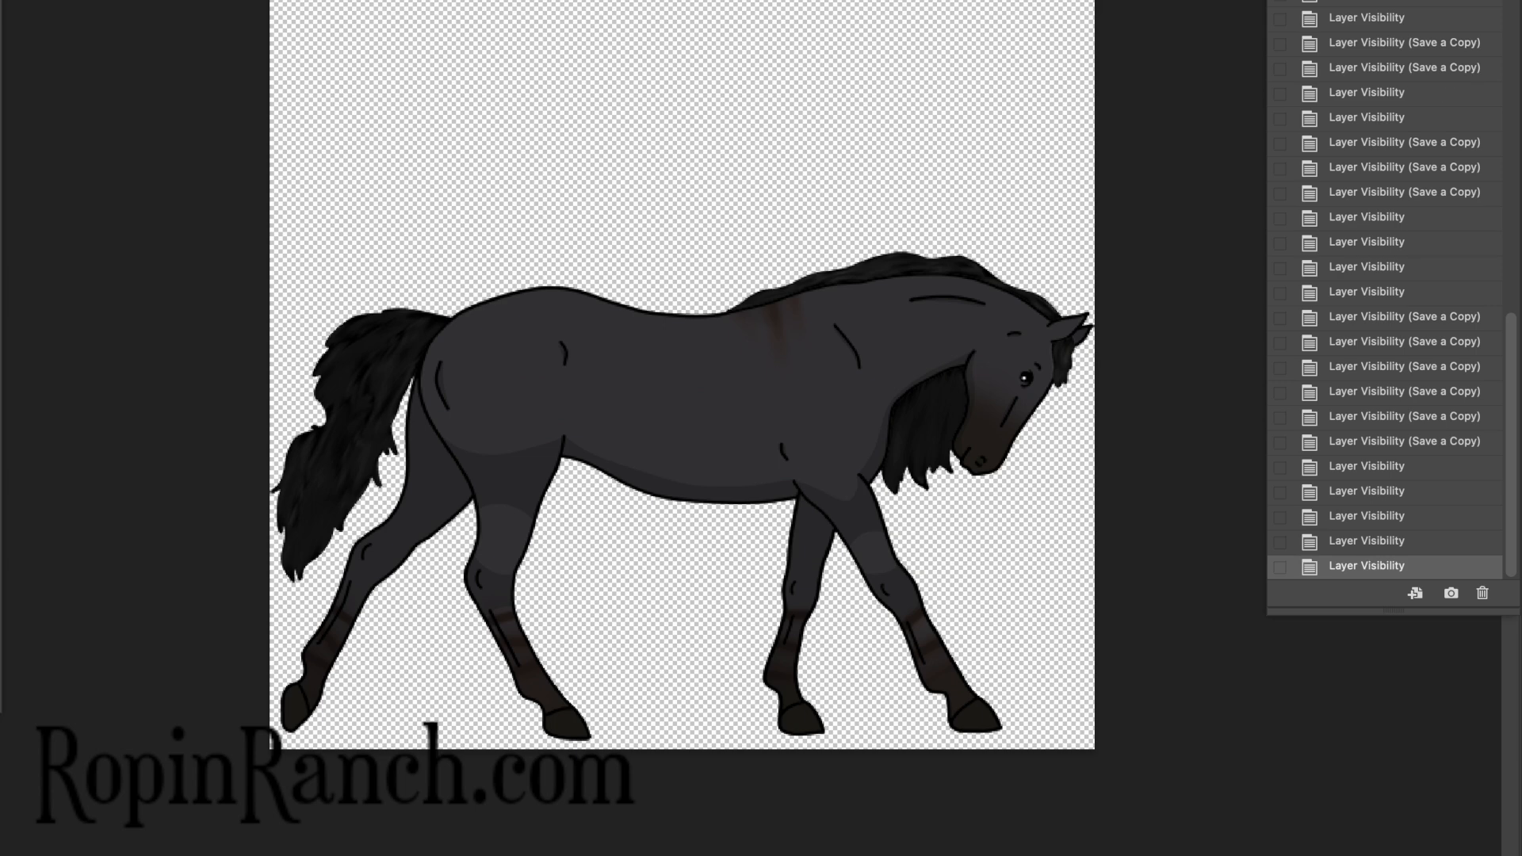
{"action": "key", "text": "super+comma"}
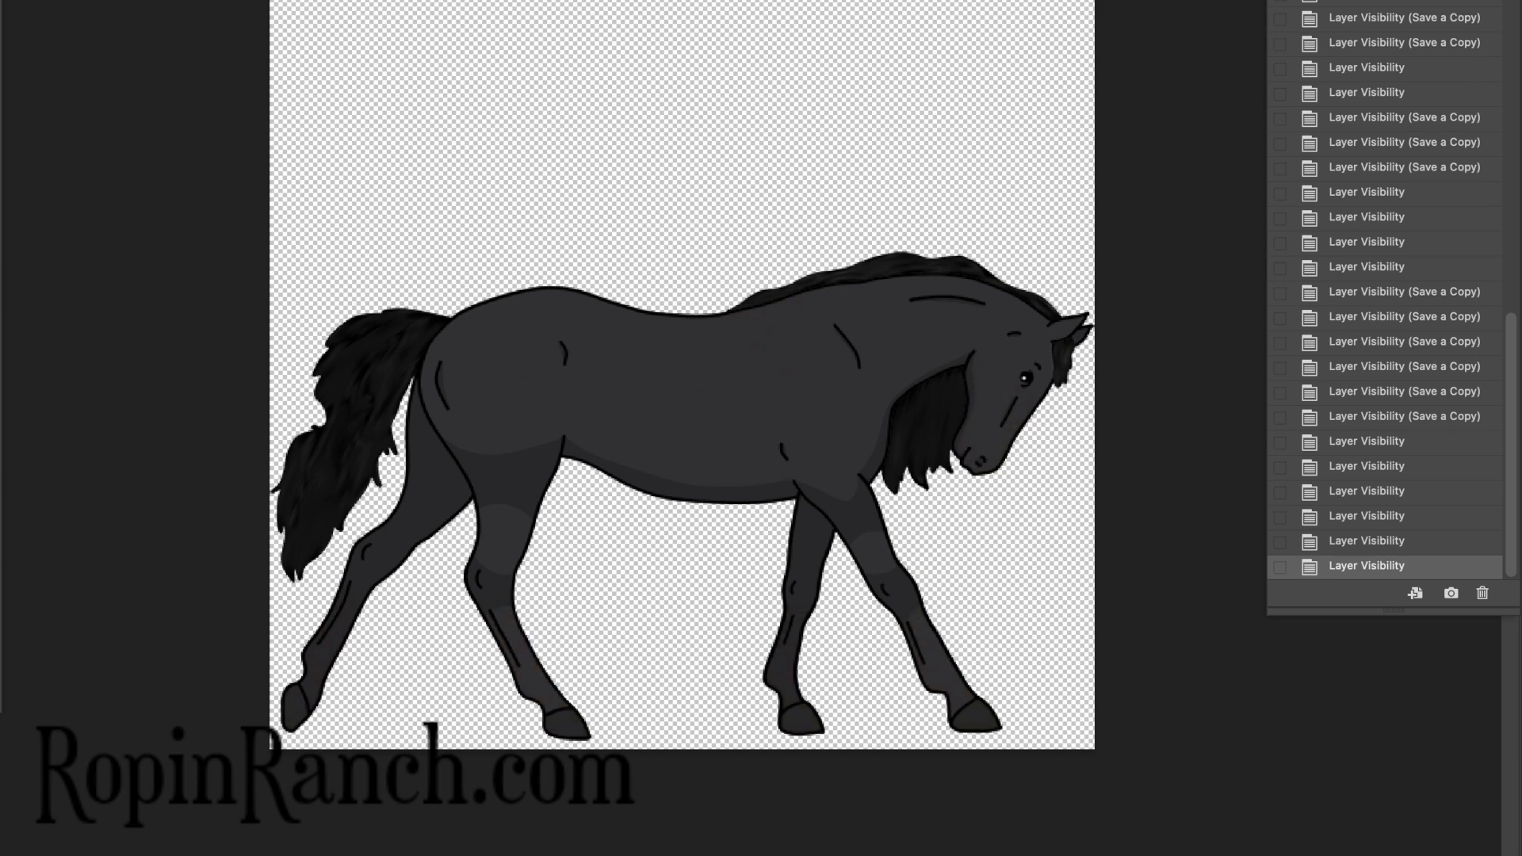
{"action": "key", "text": "super+comma"}
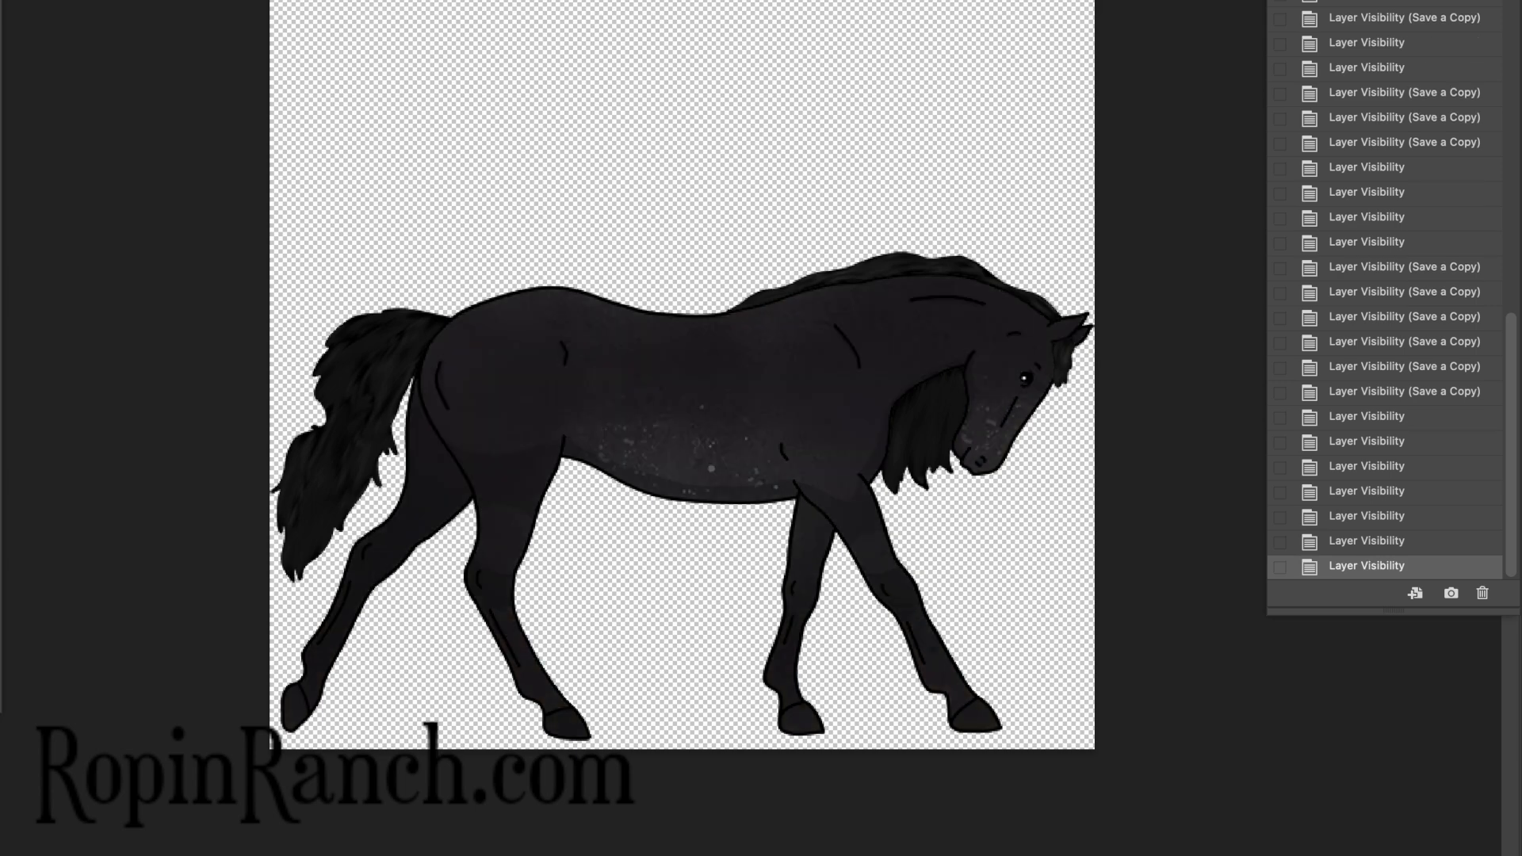
{"action": "key", "text": "5"}
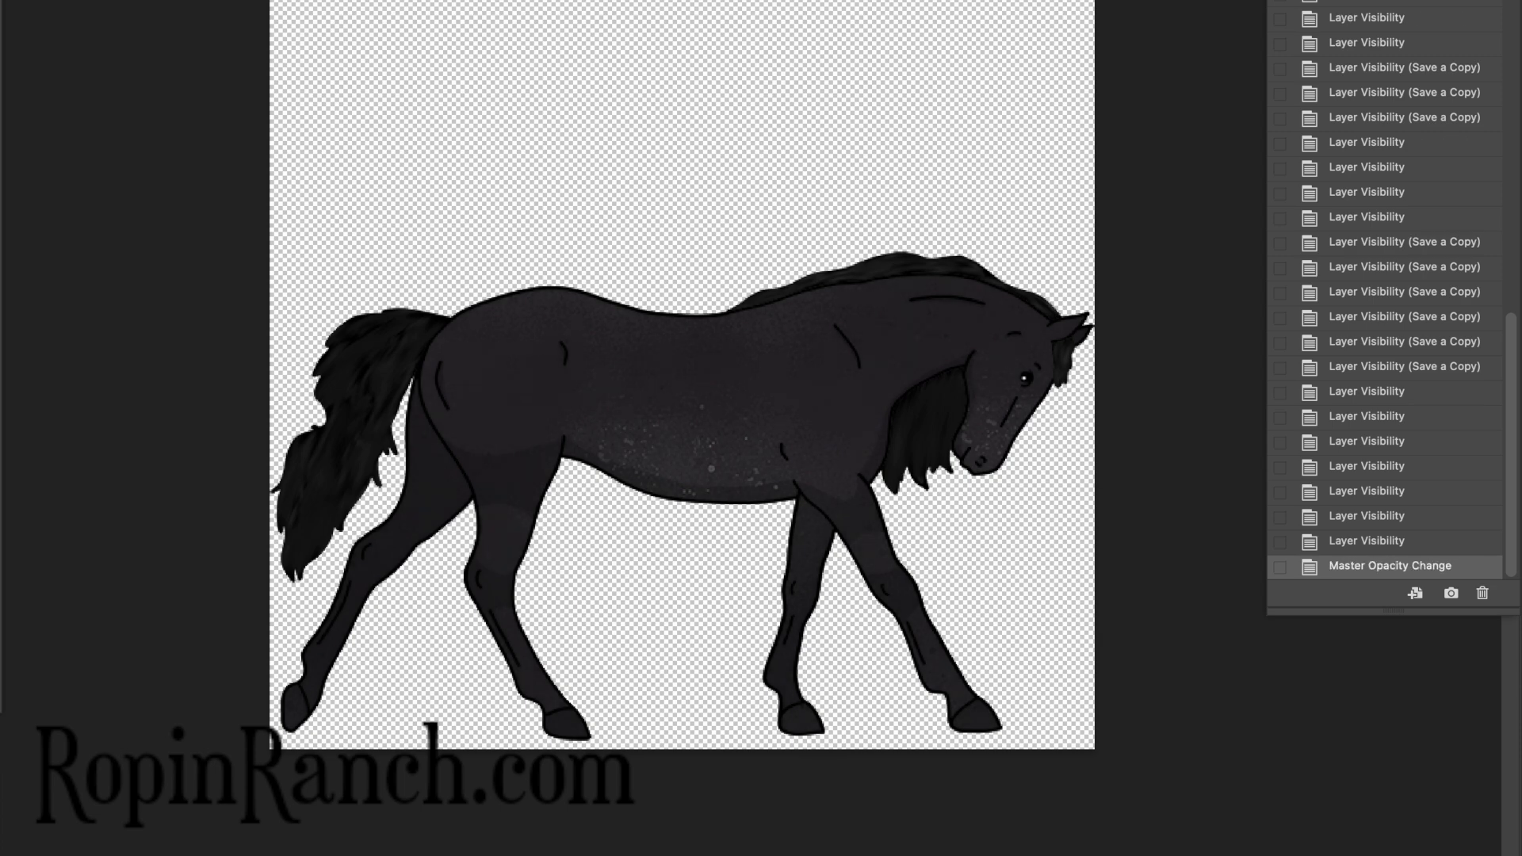
Save a PNG copy of the blue roan horse as GaitedHBlueRoanAD in the GaitedHorse folder
{"action": "key", "text": "alt+super+s"}
{"action": "type", "text": "GaitedH"}
{"action": "type", "text": "Blueroan"}
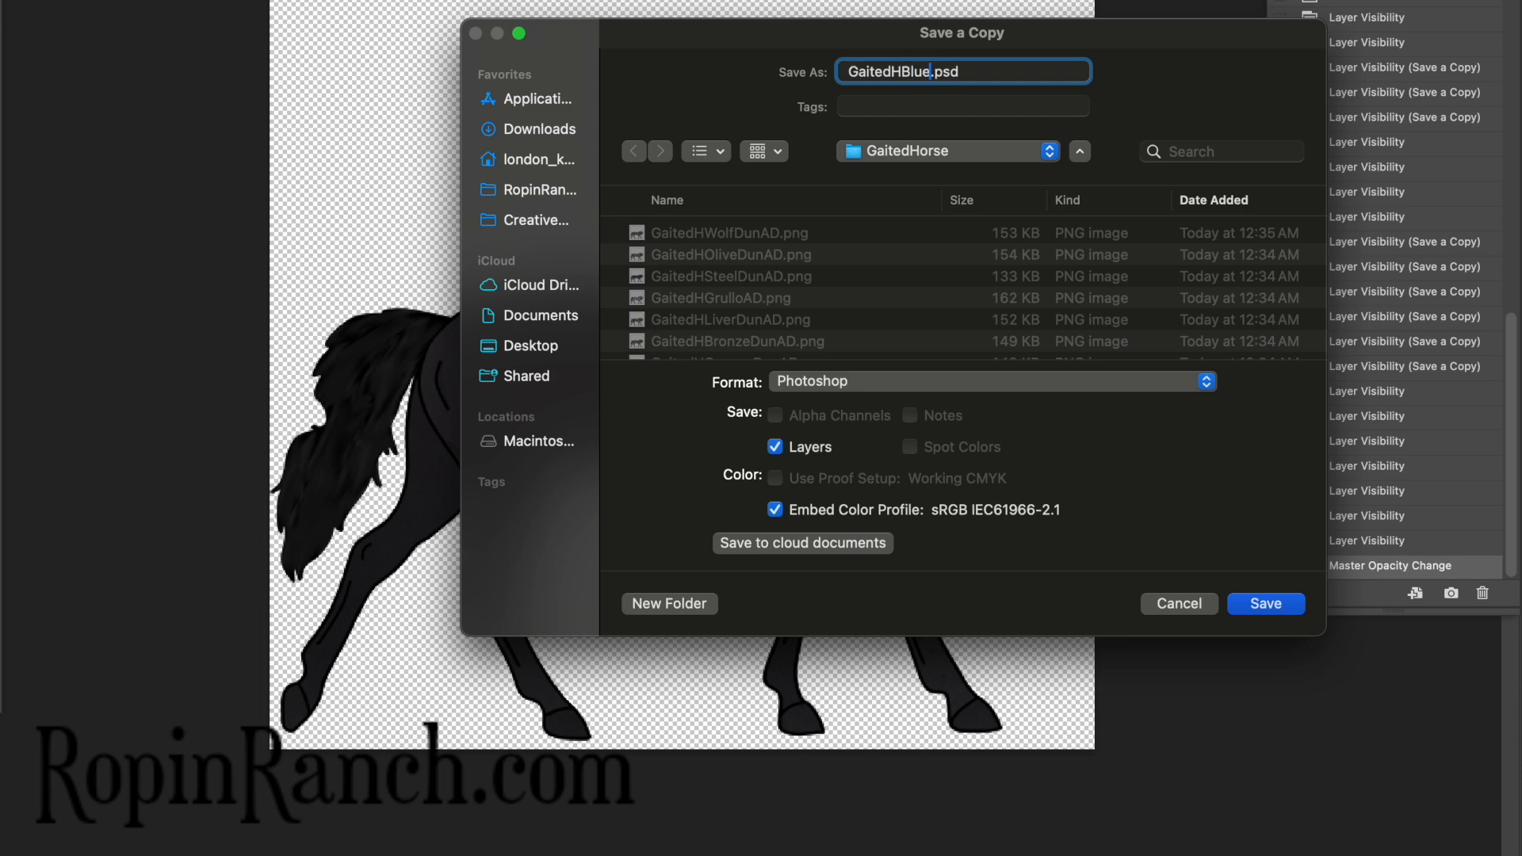
{"action": "key", "text": "BackSpace"}
{"action": "key", "text": "BackSpace"}
{"action": "key", "text": "BackSpace"}
{"action": "key", "text": "BackSpace"}
{"action": "type", "text": "RoanAD"}
{"action": "left_click", "coordinate": [1108, 388]}
{"action": "left_click", "coordinate": [859, 825]}
{"action": "key", "text": "Return"}
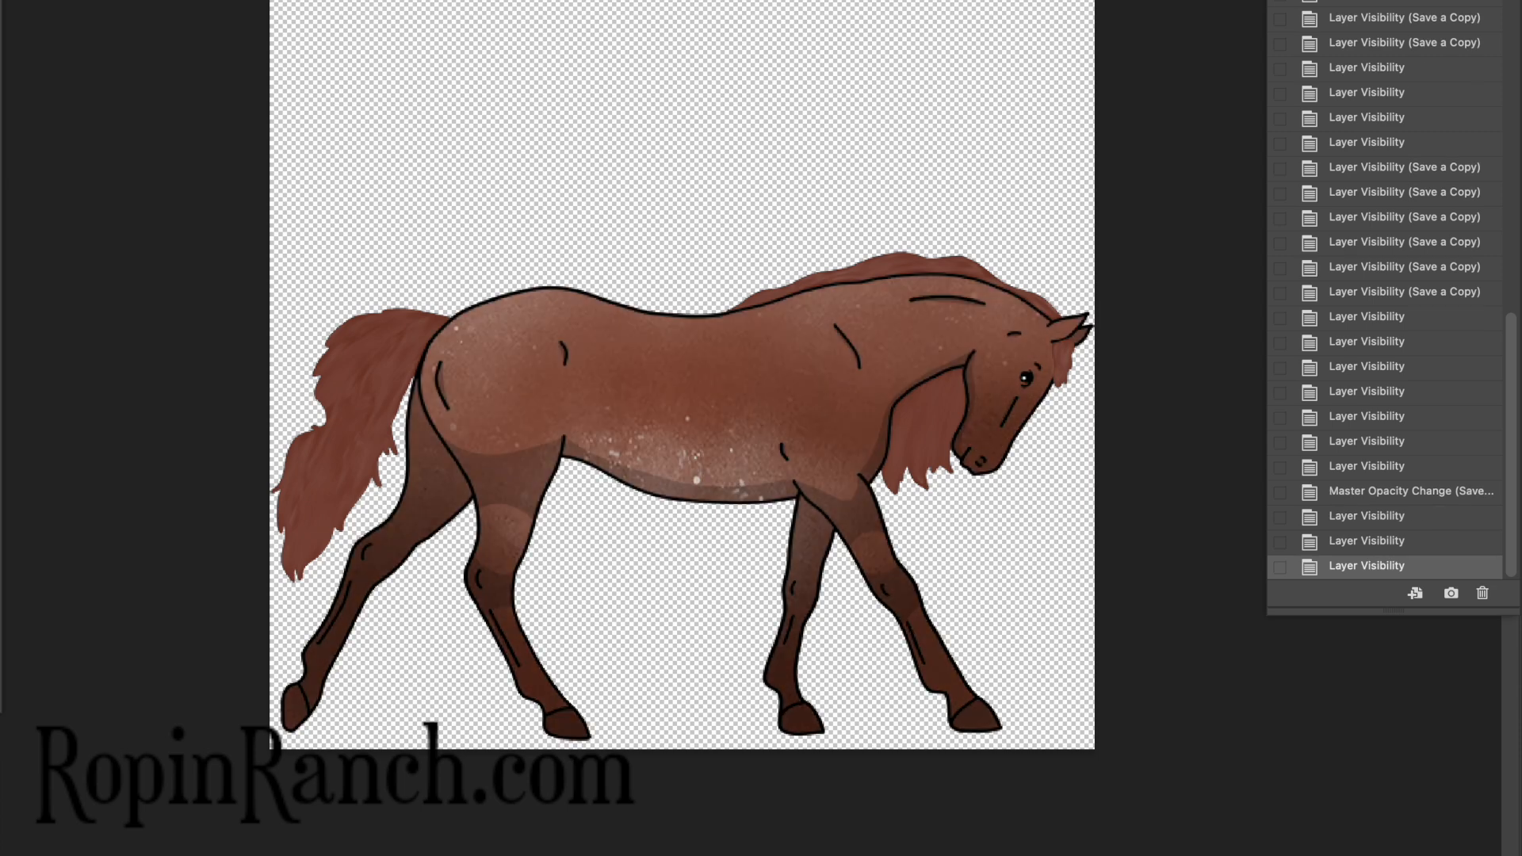
Save a PNG copy of the red roan horse as GaitedHRedRoanAD in the GaitedHorse folder
{"action": "key", "text": "alt+super+s"}
{"action": "key", "text": "Right"}
{"action": "type", "text": "RedRoanAD"}
{"action": "left_click", "coordinate": [912, 382]}
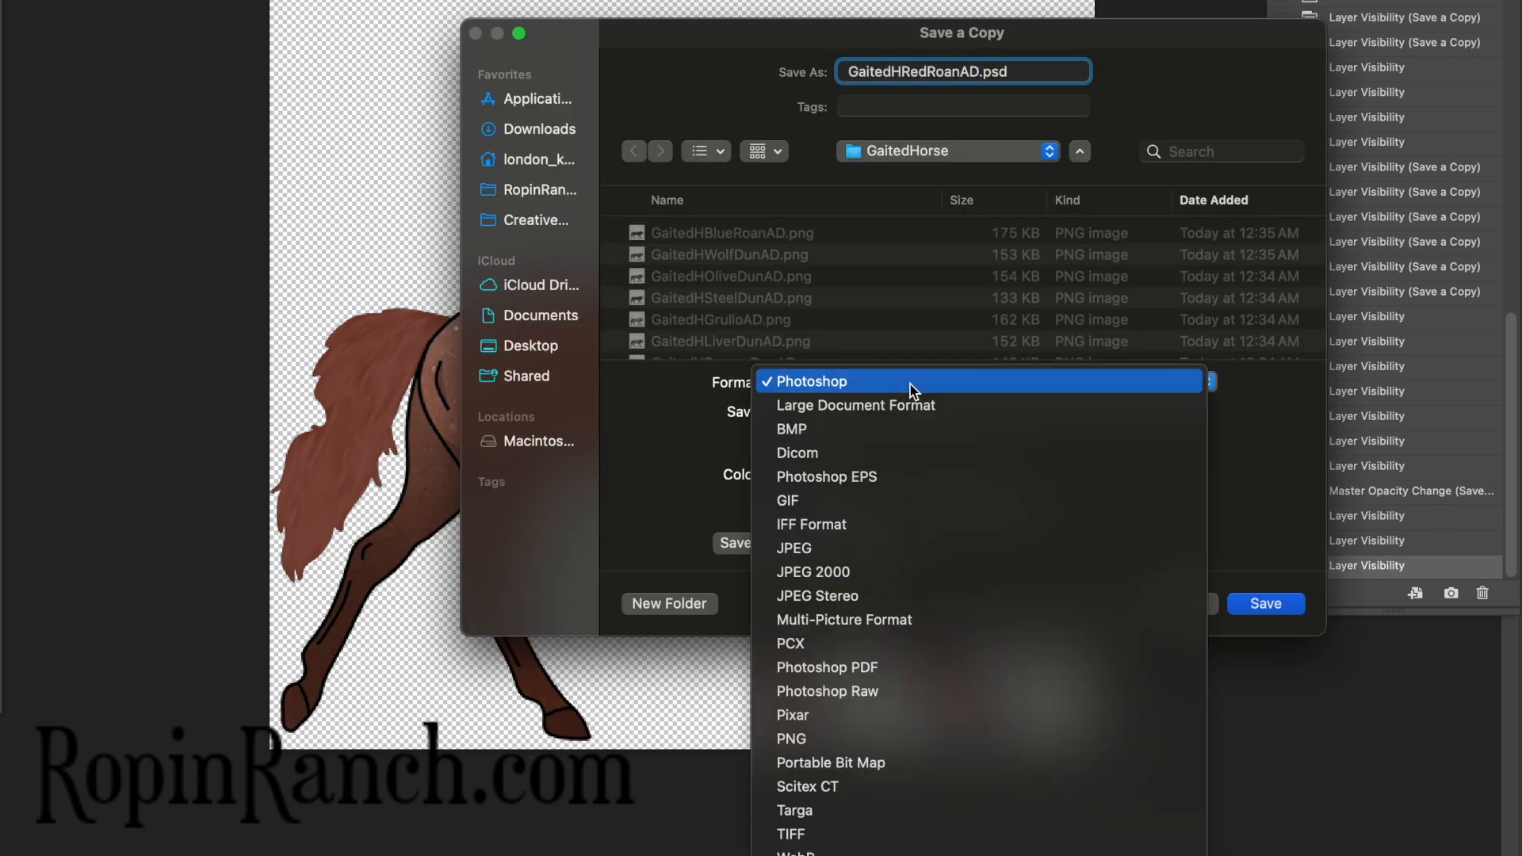
{"action": "left_click", "coordinate": [840, 735]}
{"action": "key", "text": "Return"}
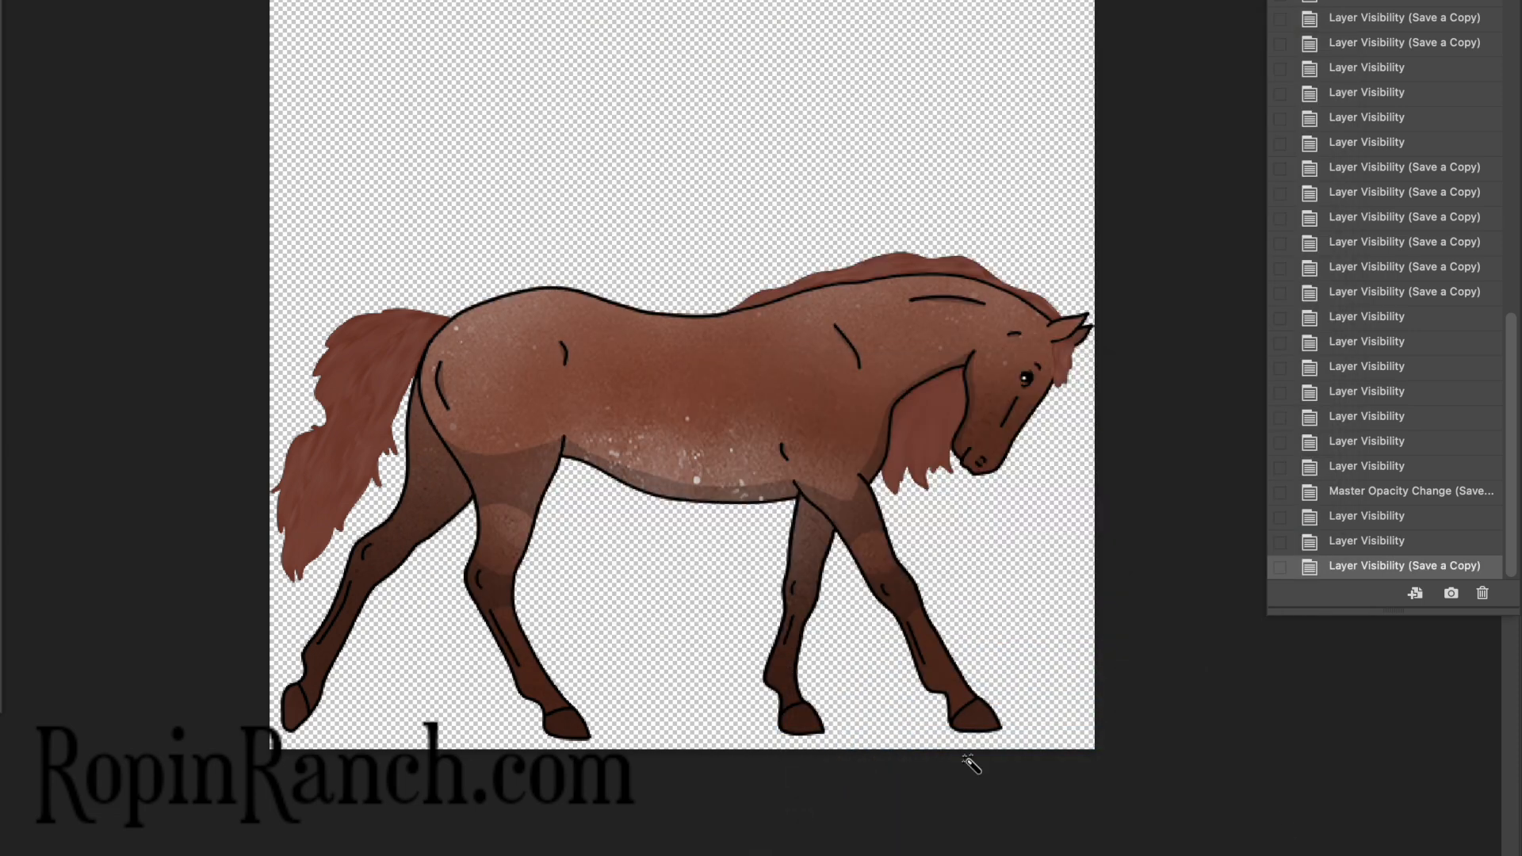
Show the bay roan coat with the black mane and tail, and save a PNG copy as GaitedHBayRoanAD
{"action": "left_click", "coordinate": [1516, 714]}
{"action": "left_click", "coordinate": [1515, 738]}
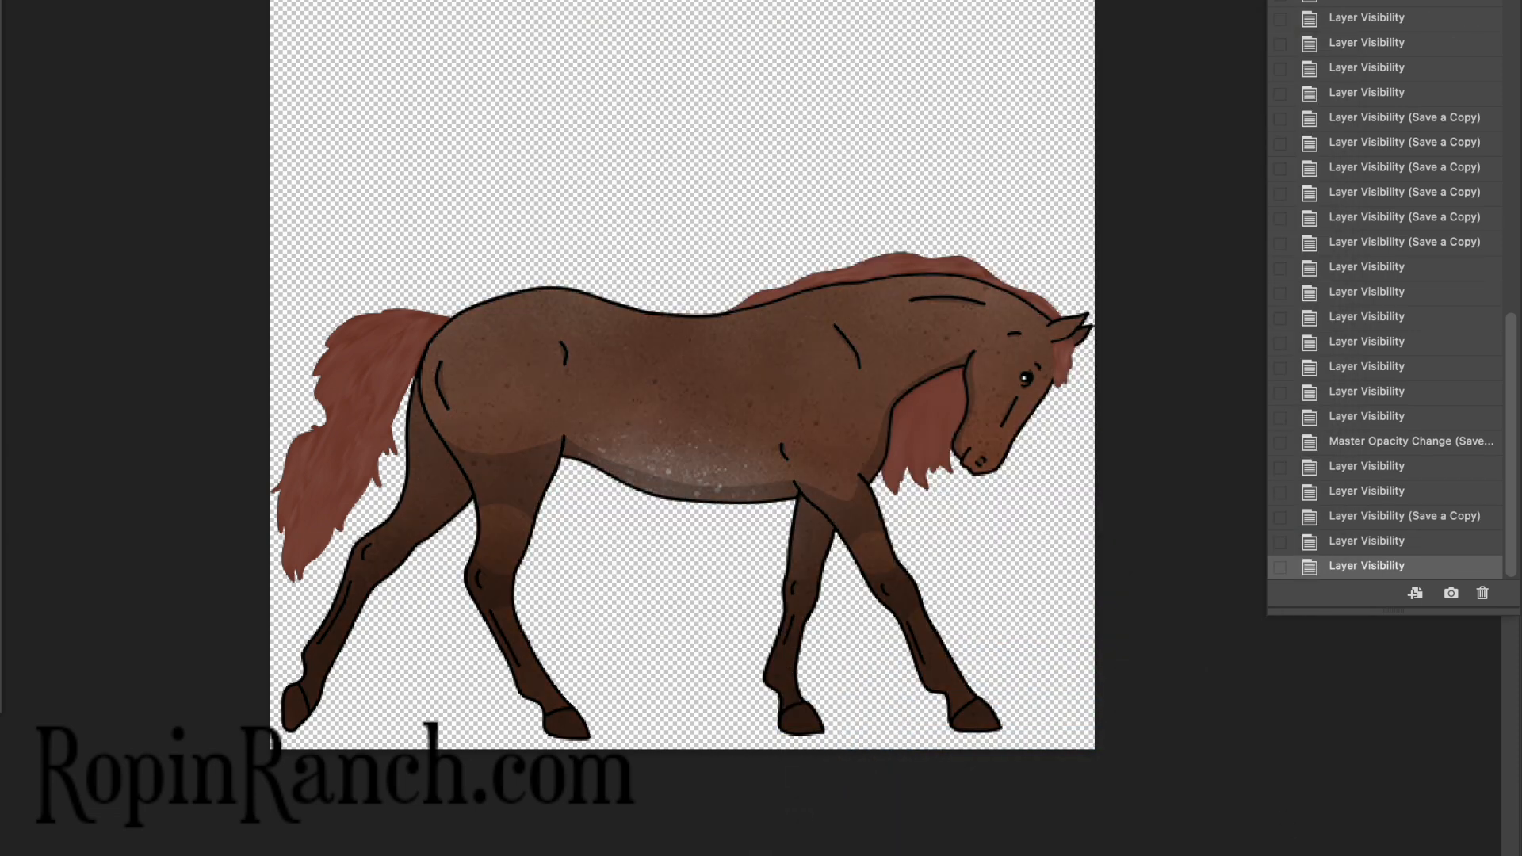
{"action": "left_click", "coordinate": [1516, 713]}
{"action": "key", "text": "alt+super+s"}
{"action": "type", "text": "GaitedH"}
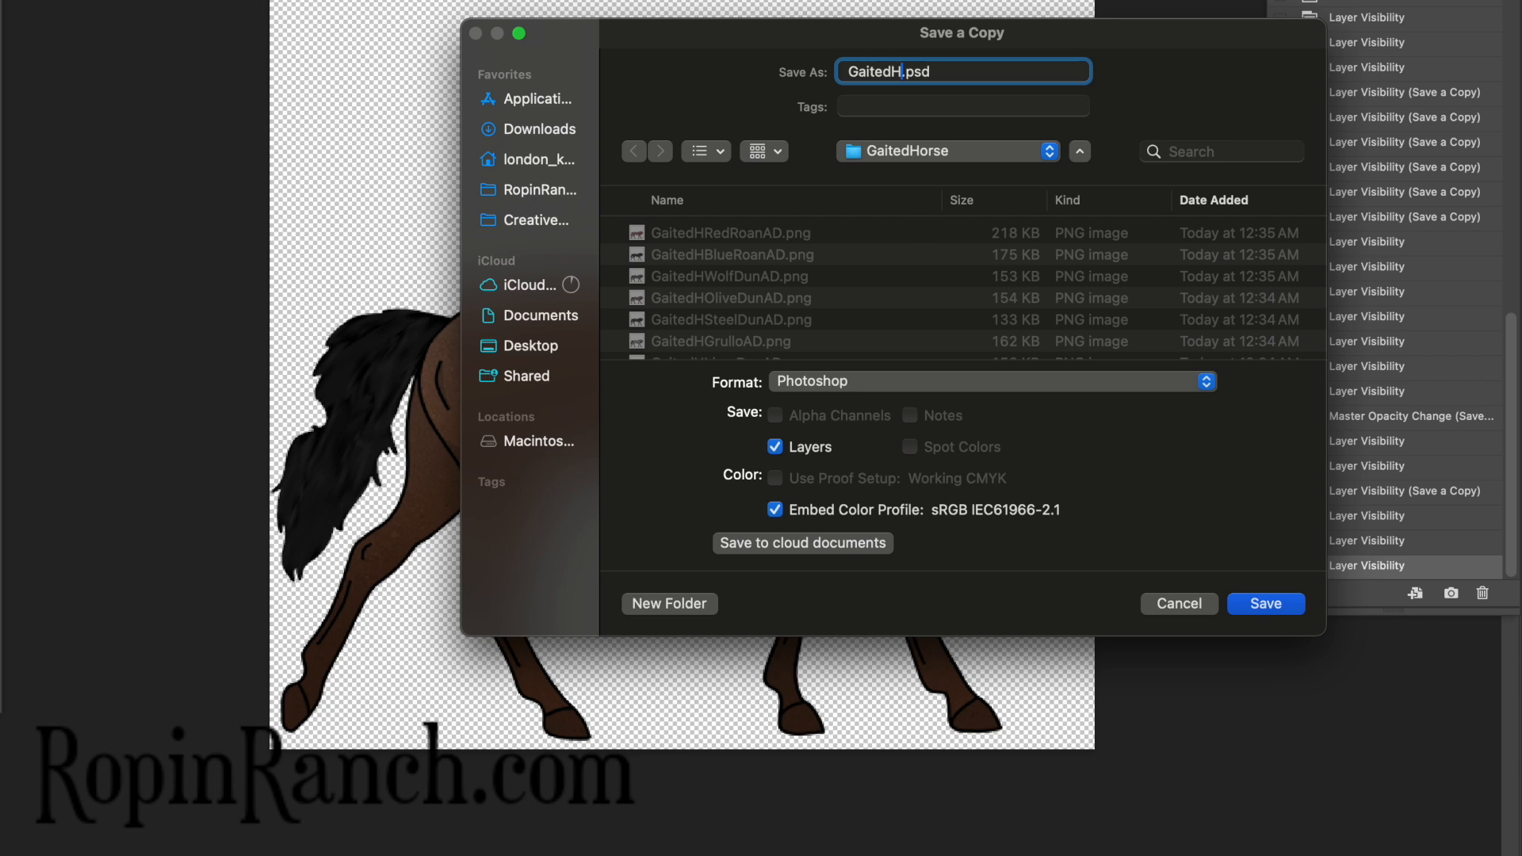
{"action": "type", "text": "BayRoanAD"}
{"action": "left_click", "coordinate": [877, 385]}
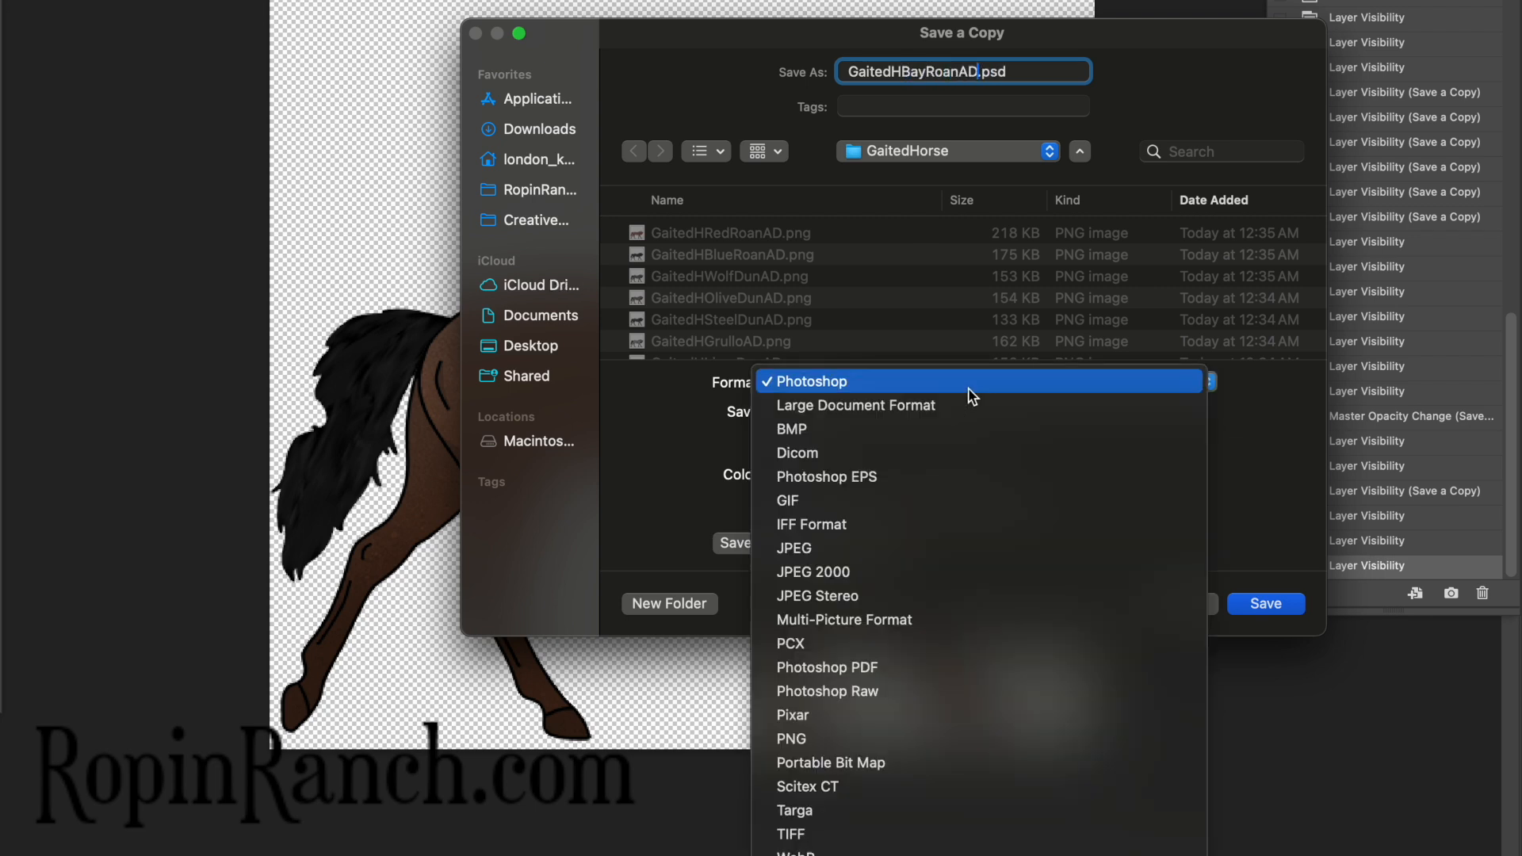
{"action": "left_click", "coordinate": [773, 826]}
{"action": "key", "text": "Return"}
{"action": "key", "text": "Return"}
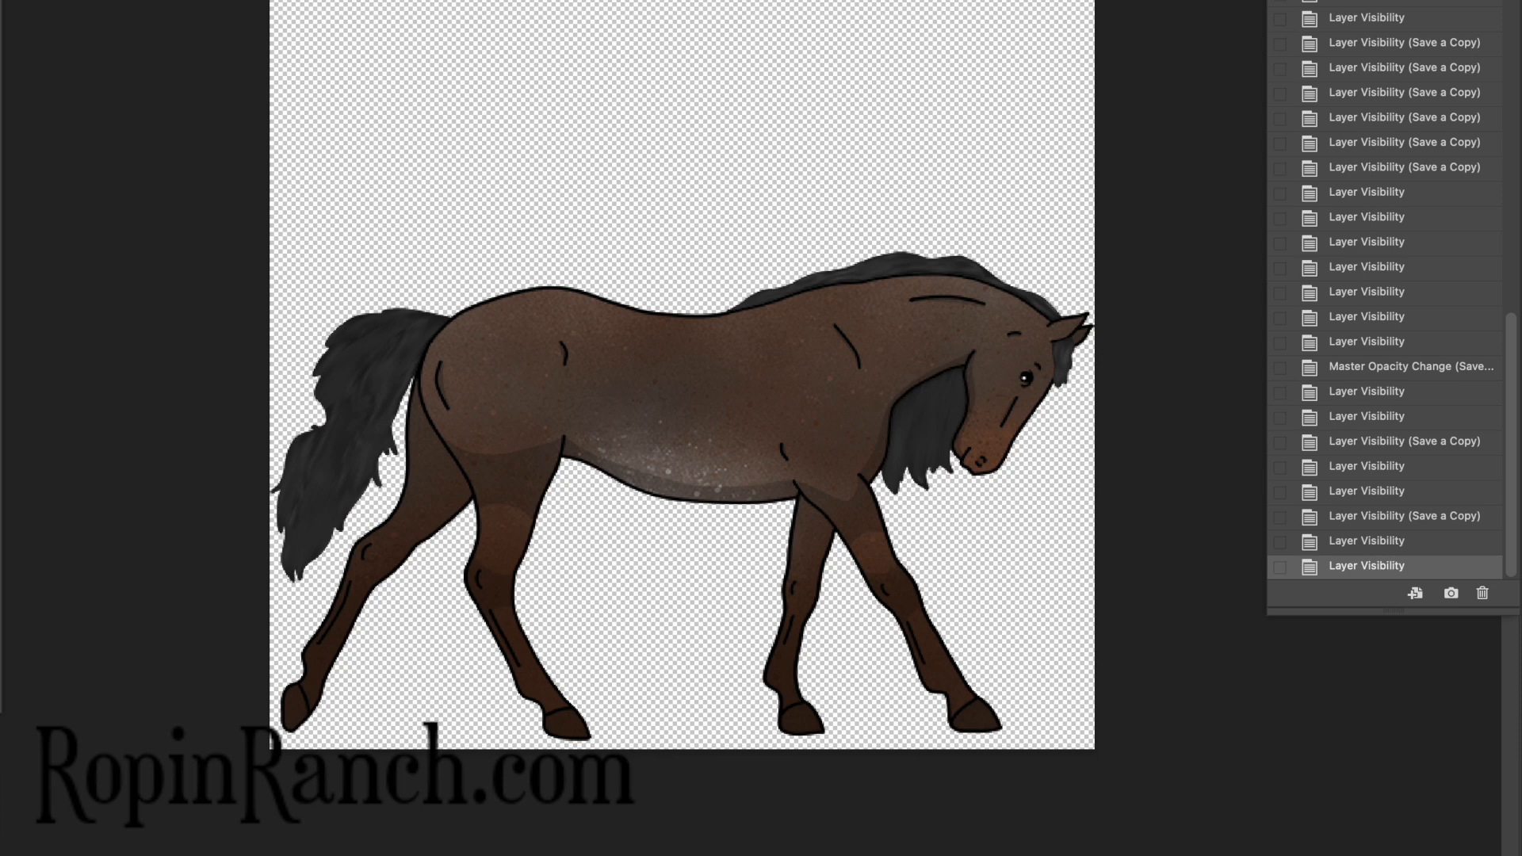
Save a PNG copy of the dappled dark gray horse as GaitedHMouseGrayAD in the GaitedHorse folder
{"action": "key", "text": "super+alt+s"}
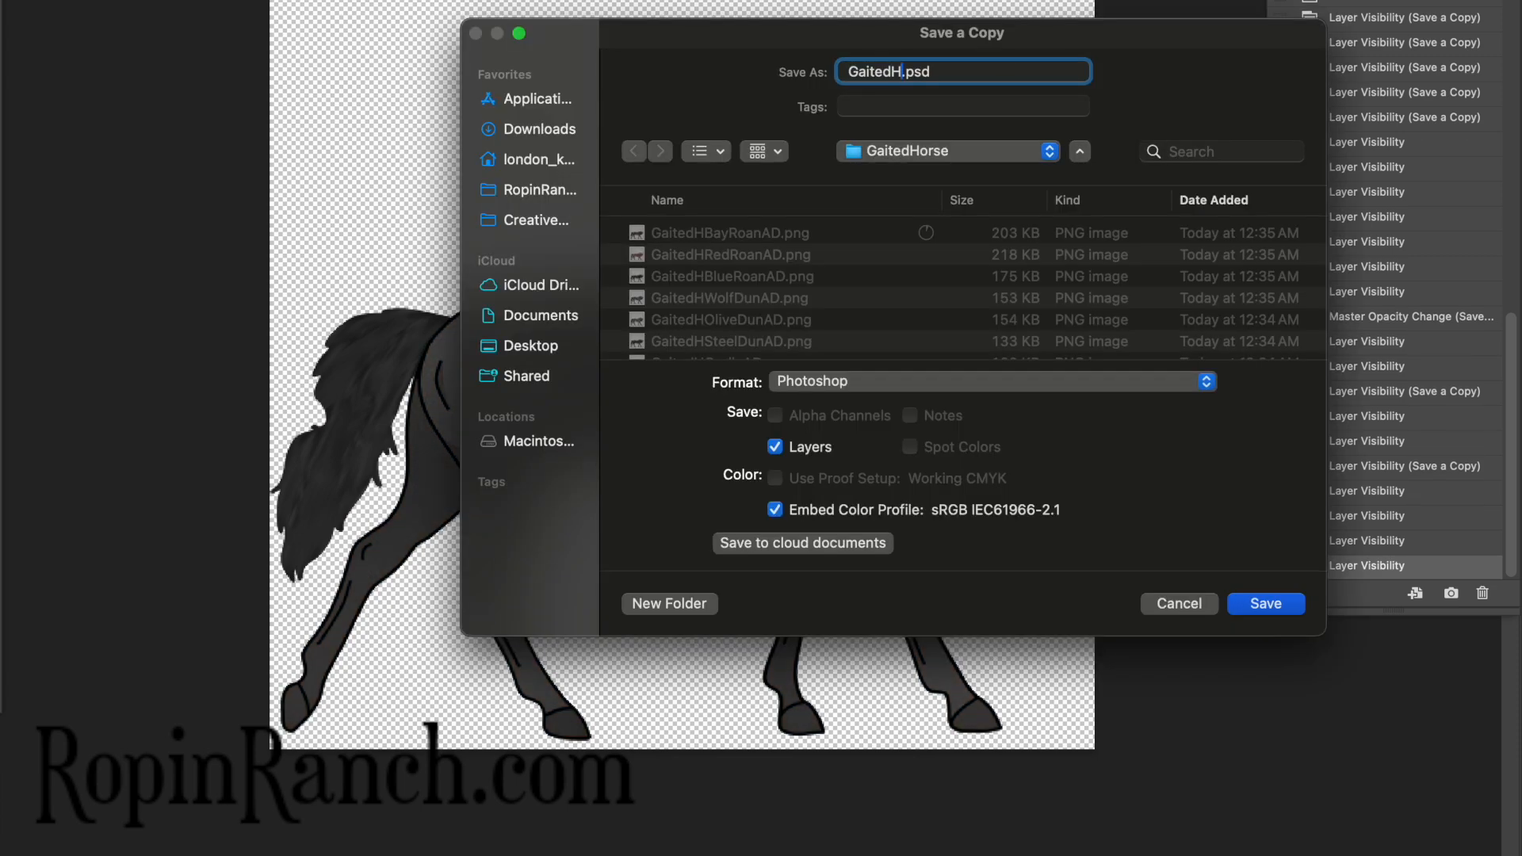
{"action": "left_click", "coordinate": [1179, 604]}
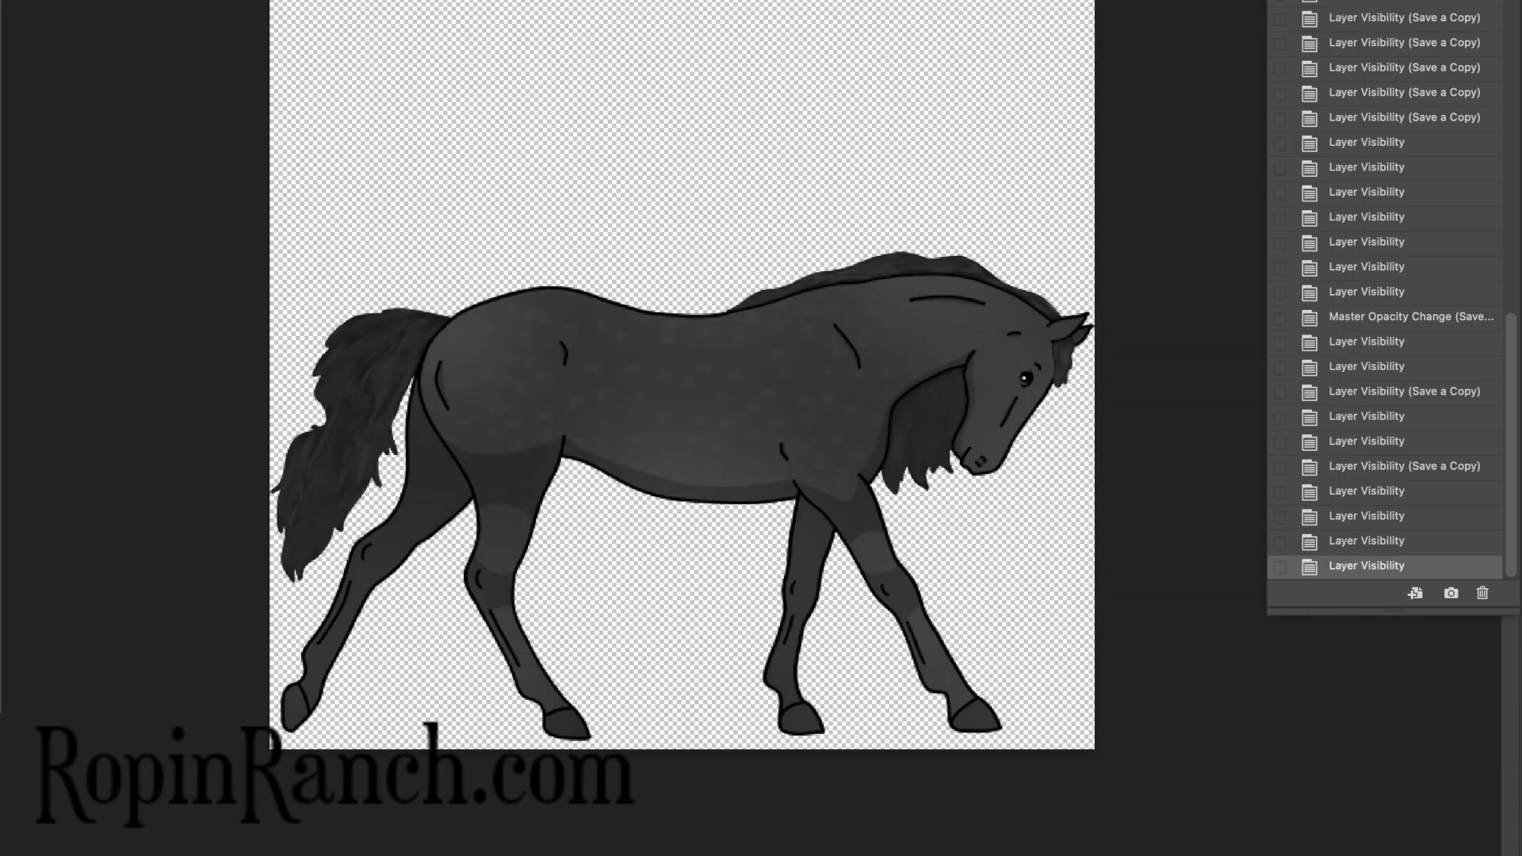
{"action": "key", "text": "super+alt+s"}
{"action": "type", "text": "MouseGrayA"}
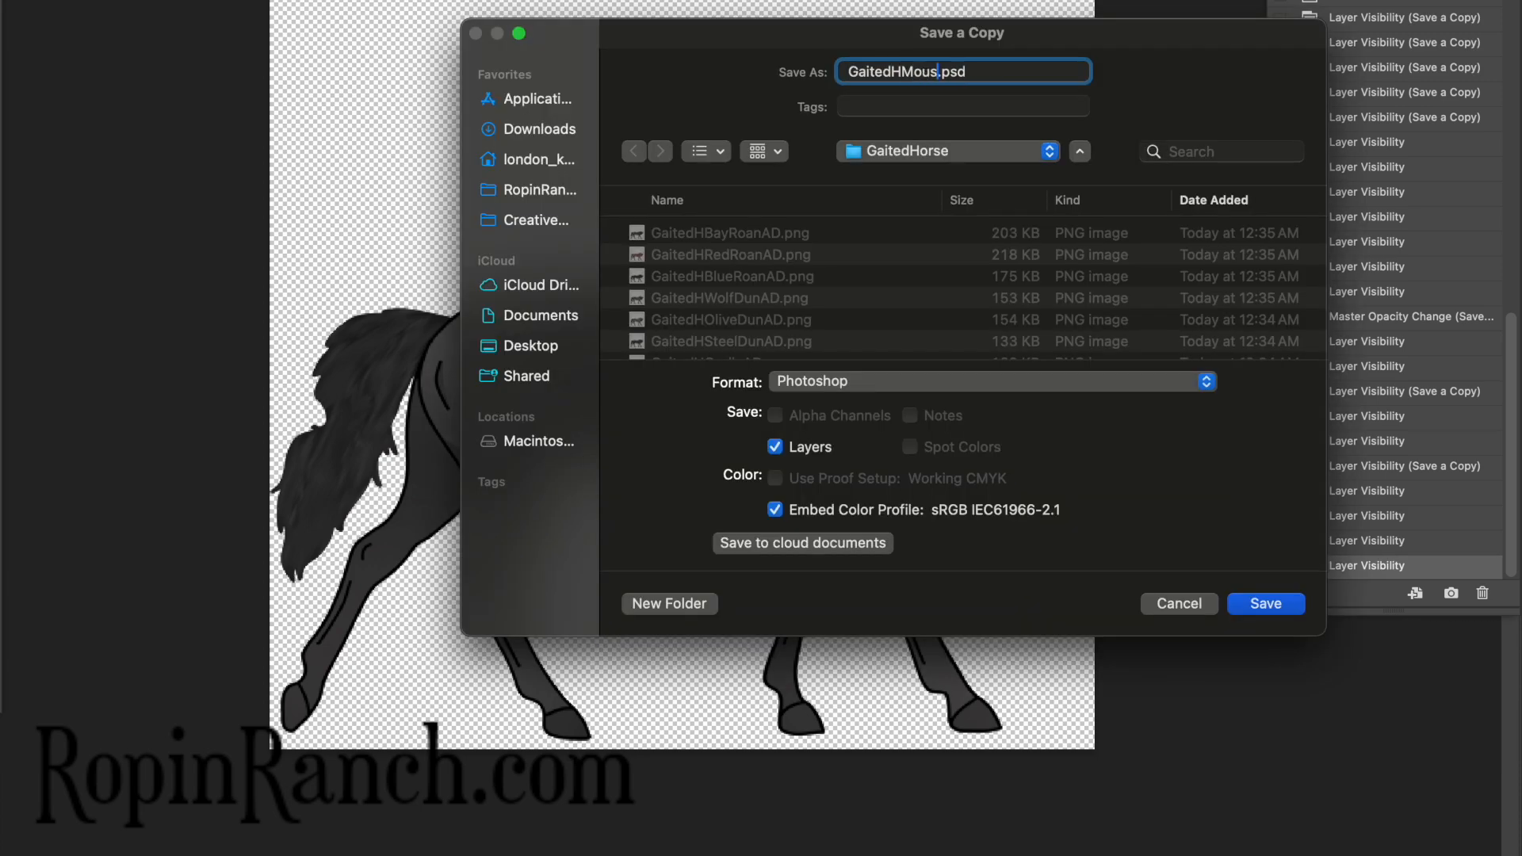
{"action": "type", "text": "D"}
{"action": "left_click", "coordinate": [822, 381]}
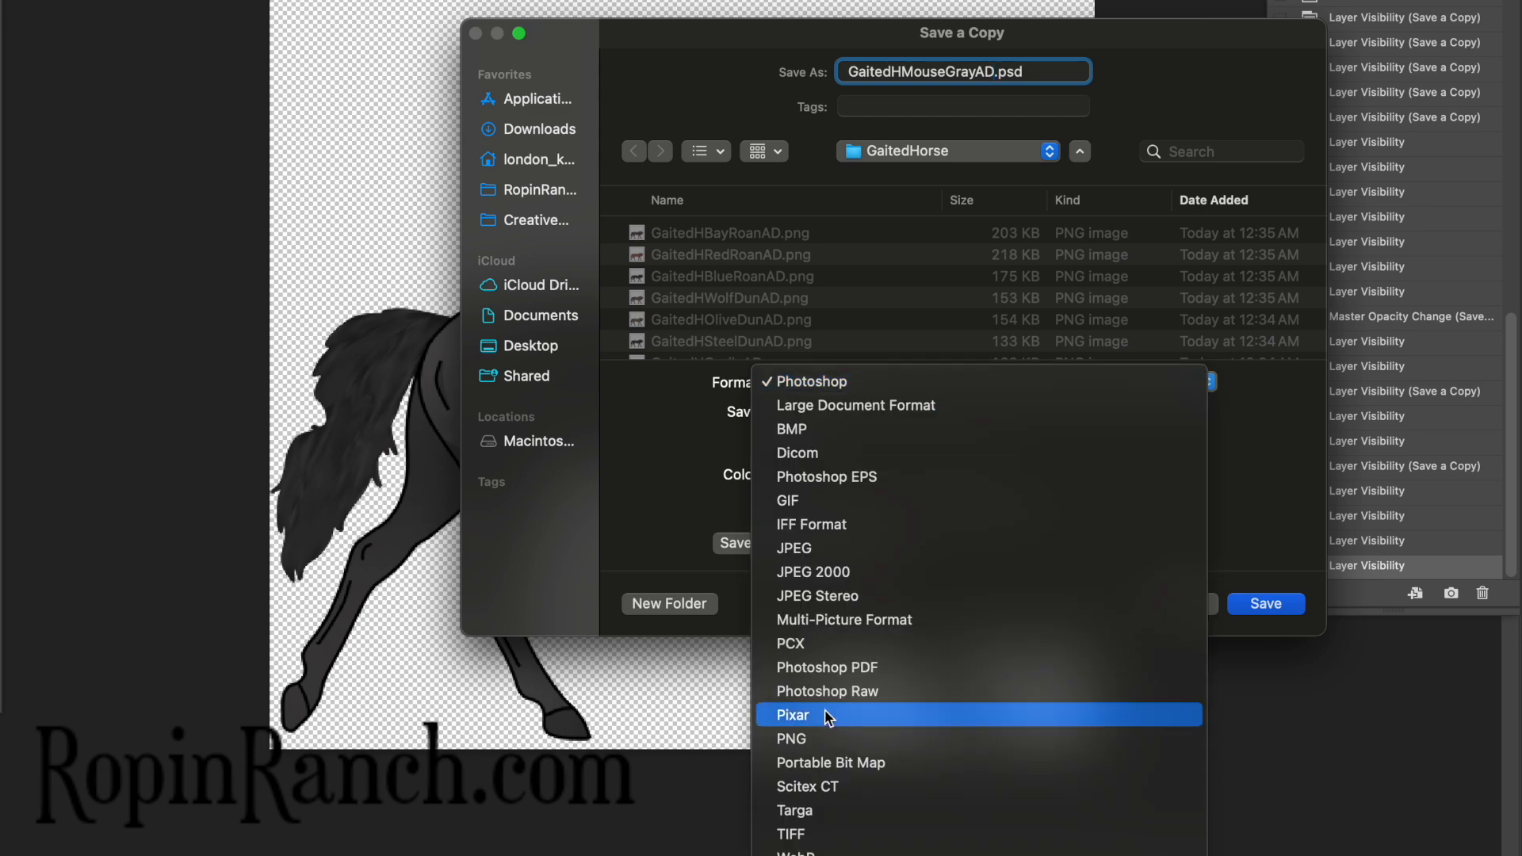
{"action": "left_click", "coordinate": [822, 645]}
{"action": "key", "text": "Return"}
{"action": "key", "text": "Return"}
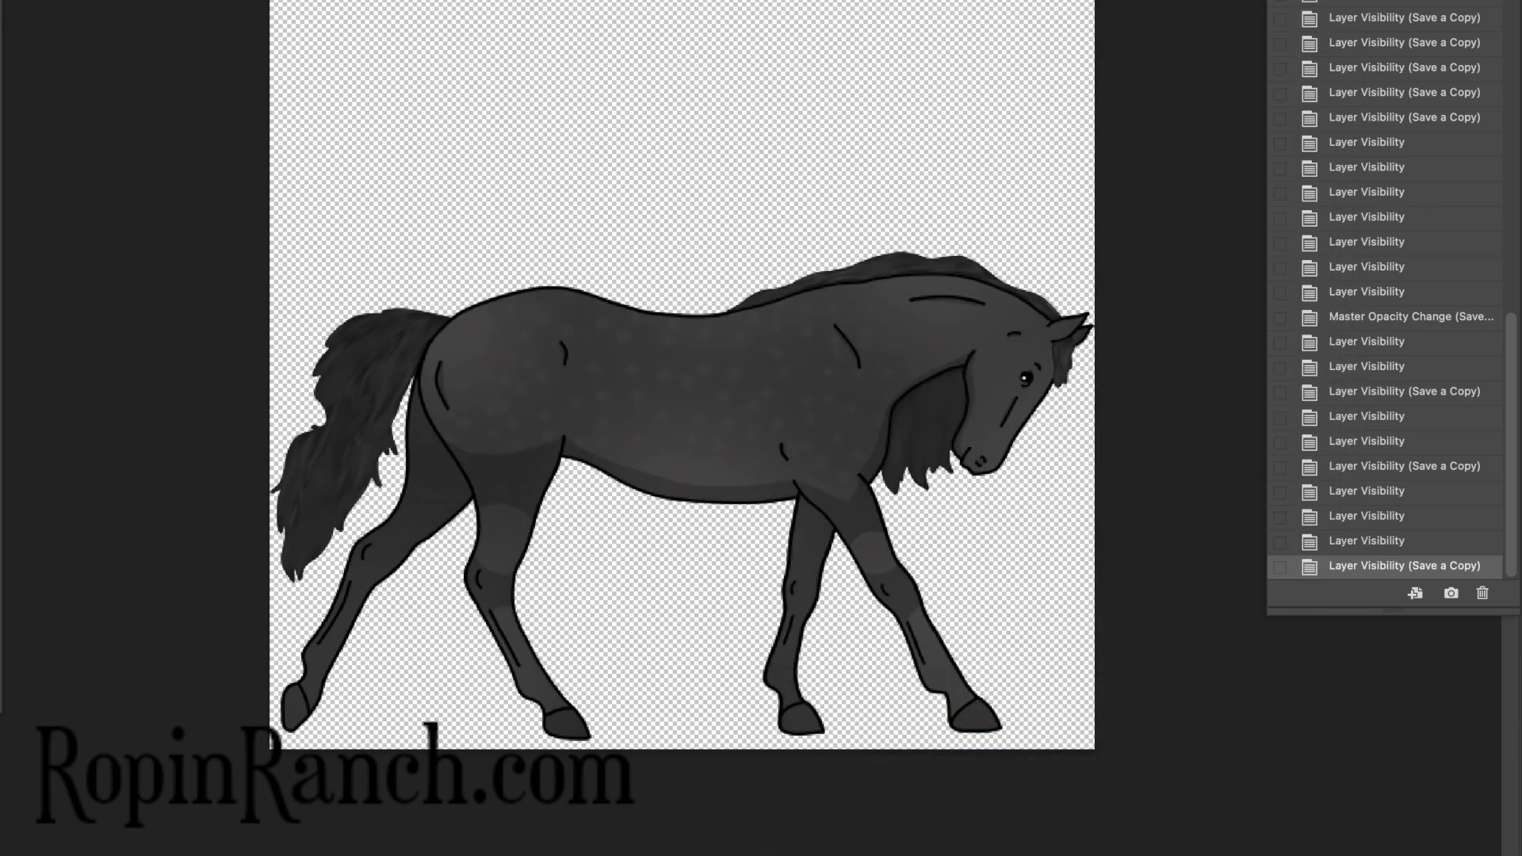
Save a PNG copy of the gray horse with the dark red mane as GaitedHMulberryGrayAD in the GaitedHorse folder
{"action": "key", "text": "super+alt+s"}
{"action": "type", "text": "Miu"}
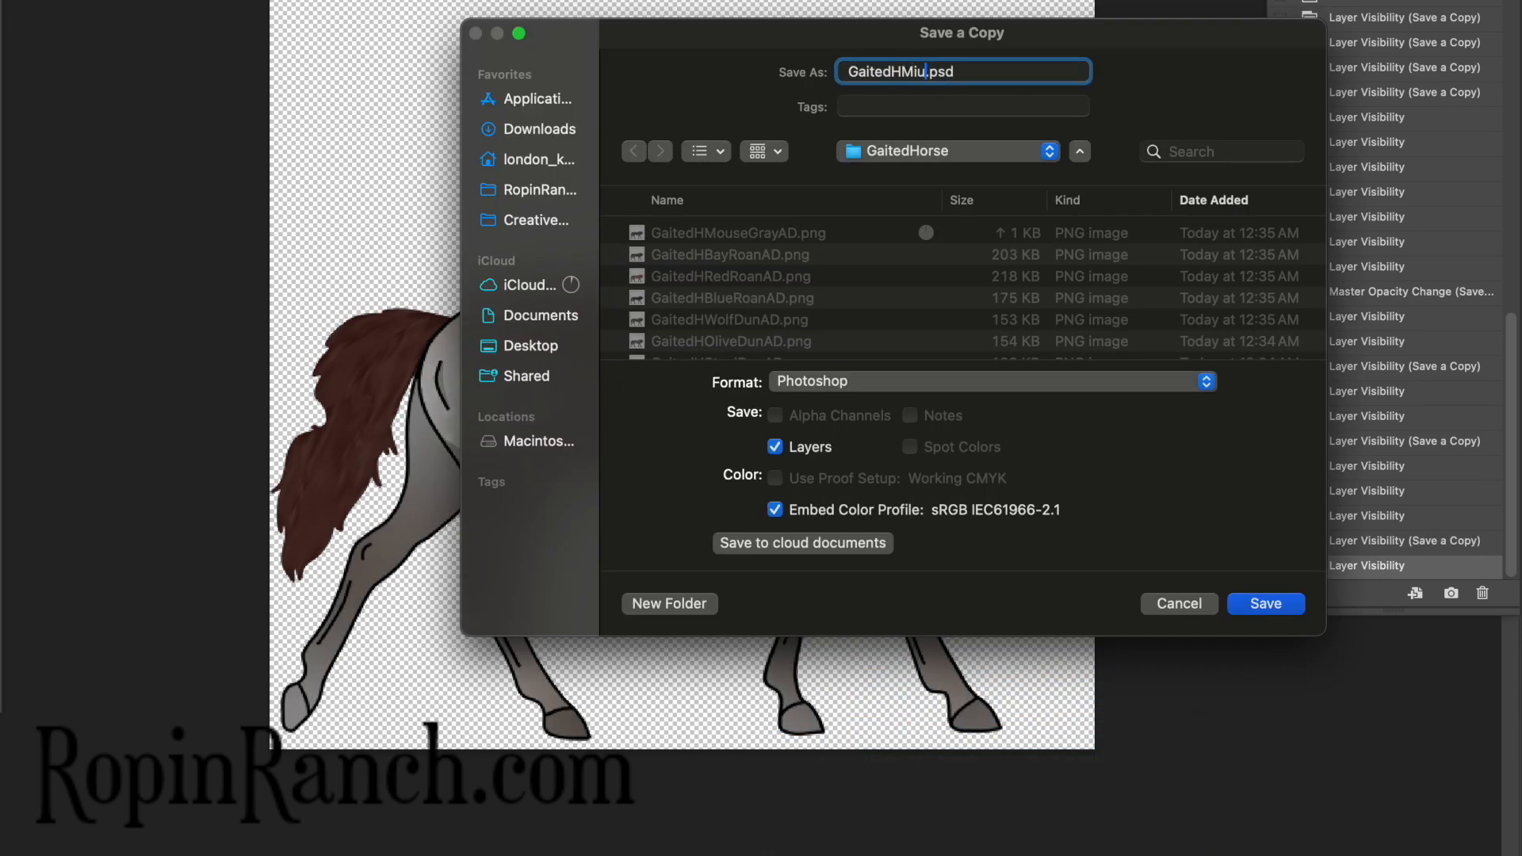
{"action": "key", "text": "BackSpace"}
{"action": "key", "text": "BackSpace"}
{"action": "type", "text": "ulve"}
{"action": "key", "text": "BackSpace"}
{"action": "key", "text": "BackSpace"}
{"action": "type", "text": "berryGr"}
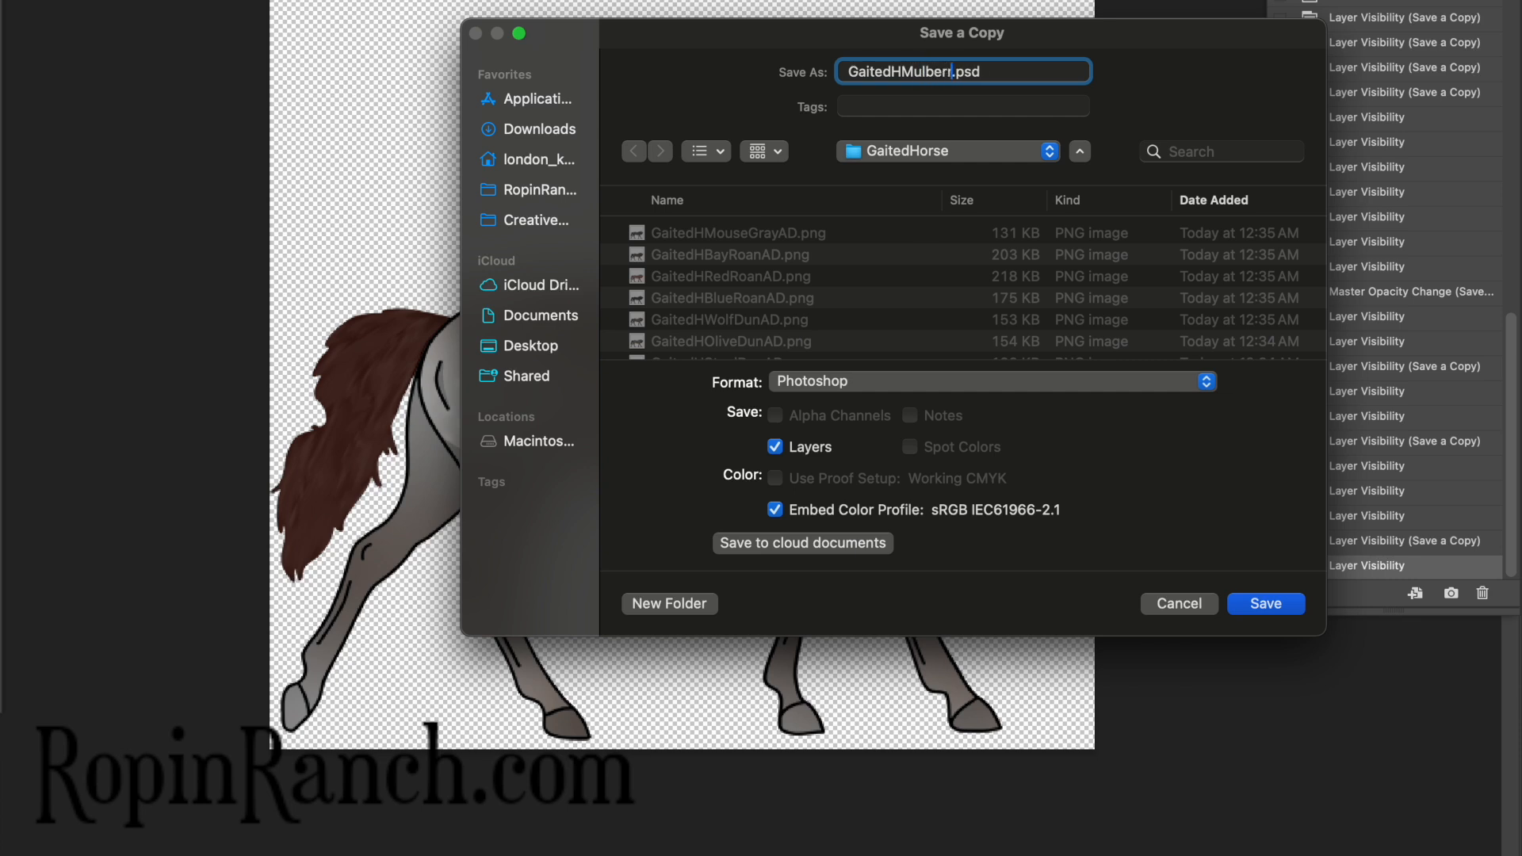
{"action": "type", "text": "ayAD"}
{"action": "left_click", "coordinate": [903, 382]}
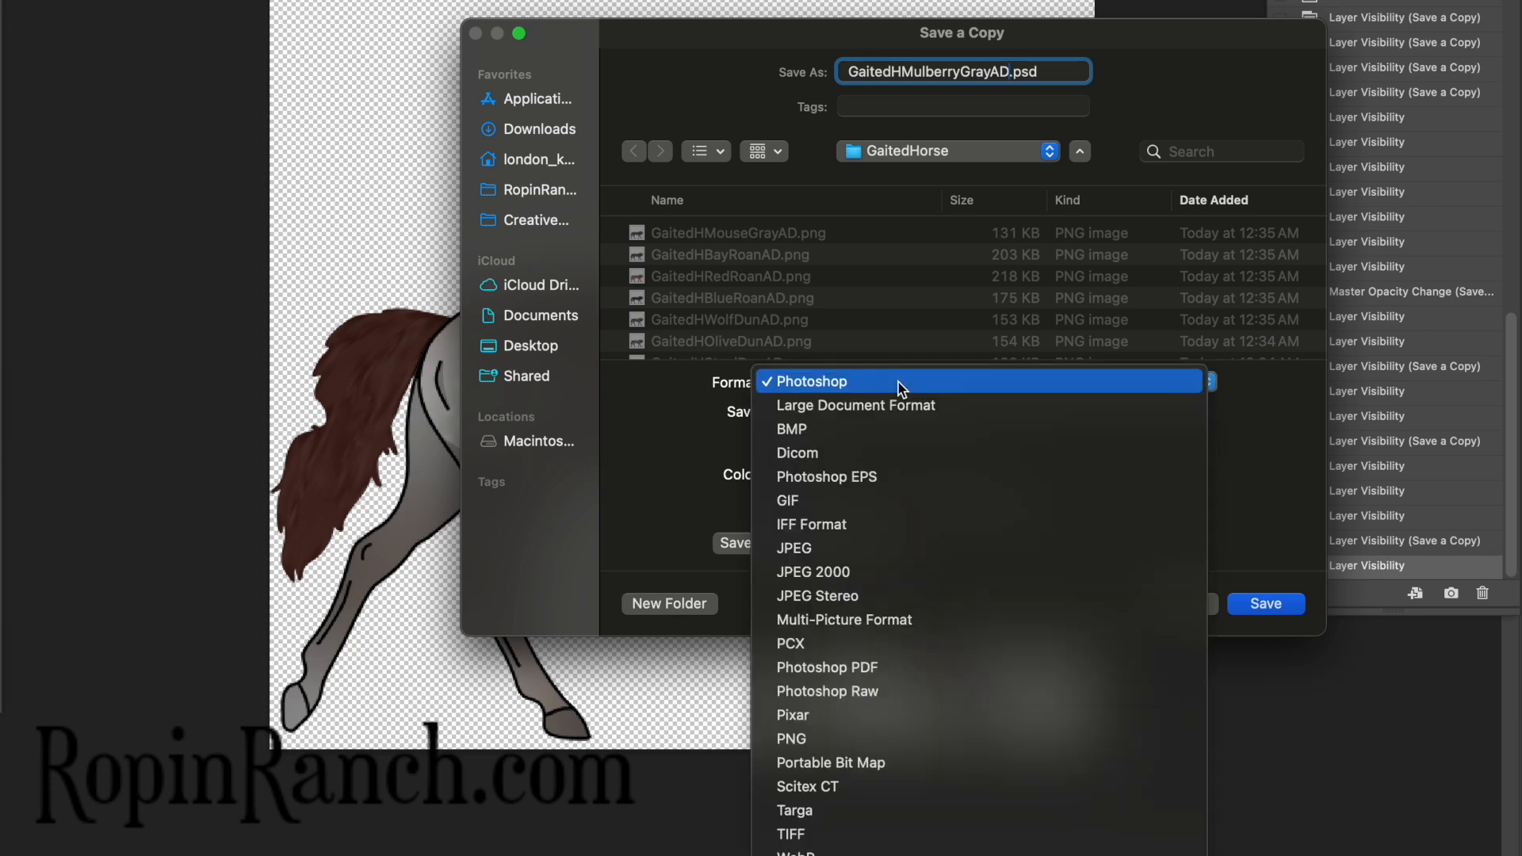
{"action": "left_click", "coordinate": [825, 737]}
{"action": "key", "text": "Return"}
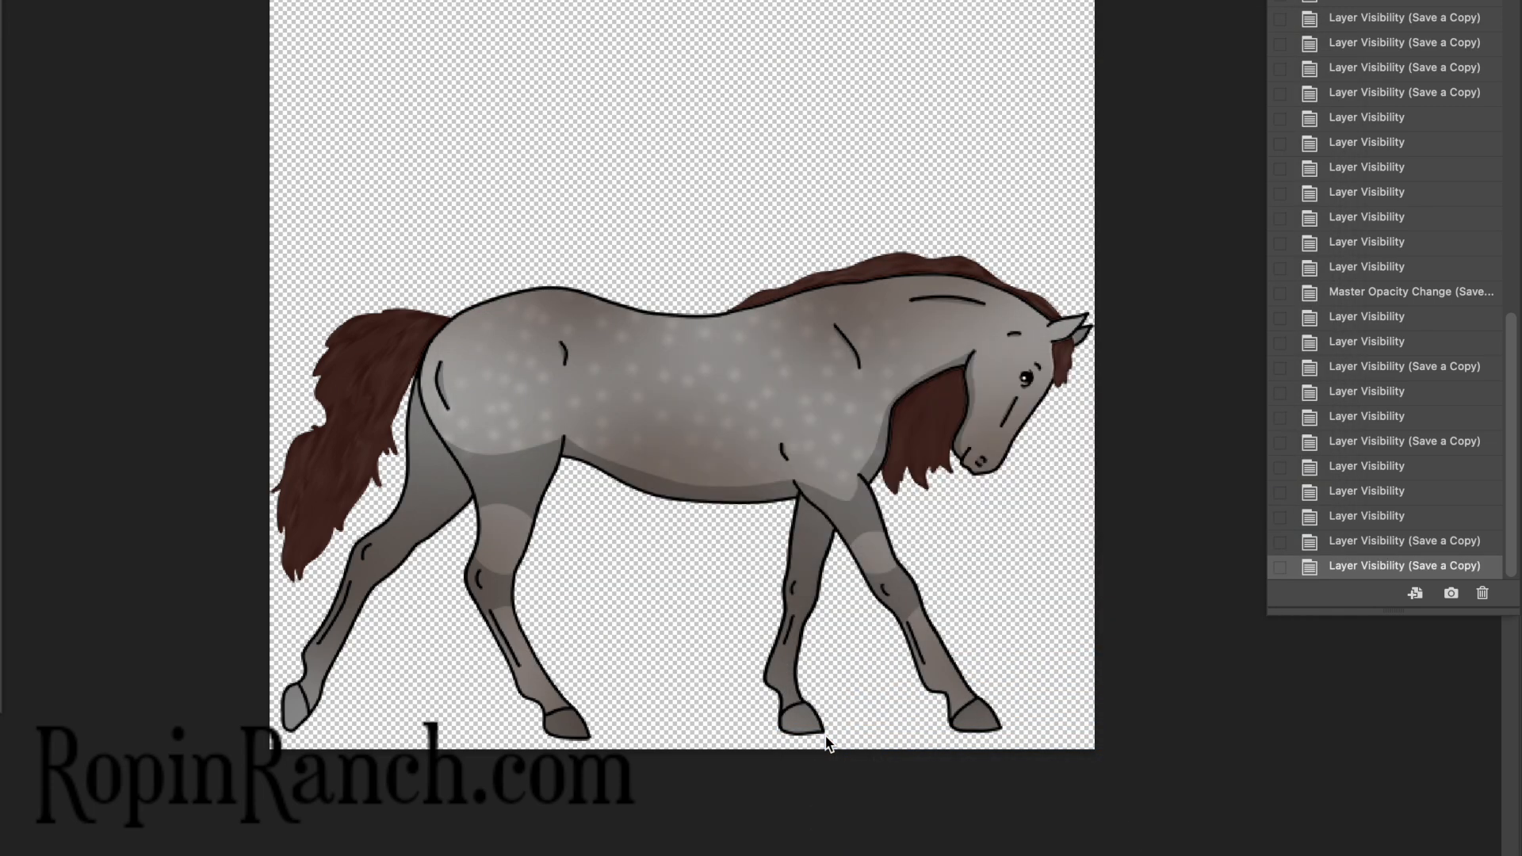
Save a PNG copy of the rose gray horse as GaitedHRoseGrayAD in the GaitedHorse folder
{"action": "key", "text": "alt+super+s"}
{"action": "type", "text": "GaitedHRoseGray"}
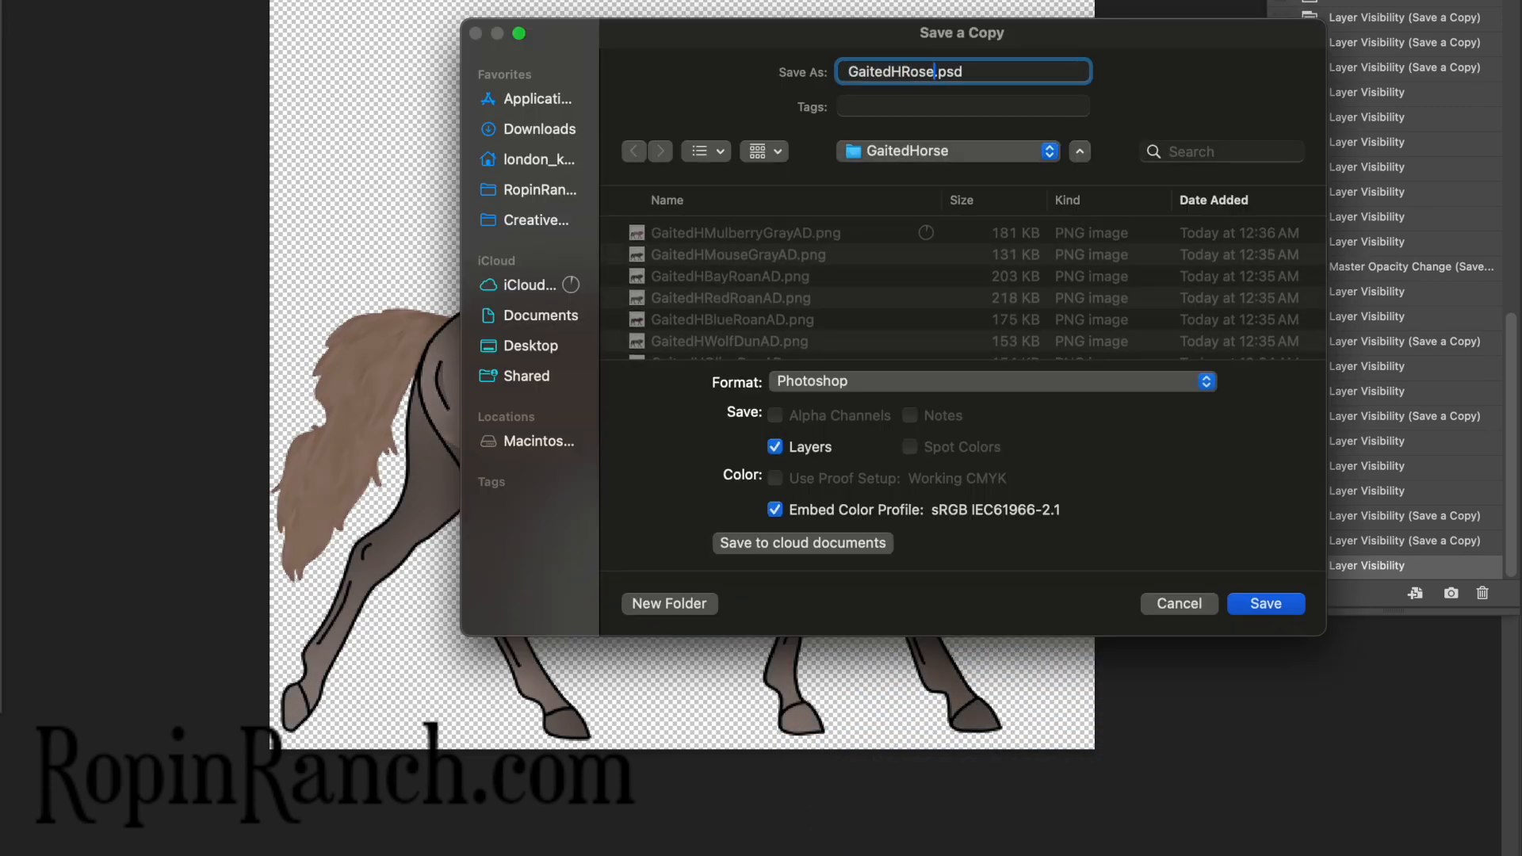
{"action": "type", "text": "AD"}
{"action": "left_click", "coordinate": [942, 384]}
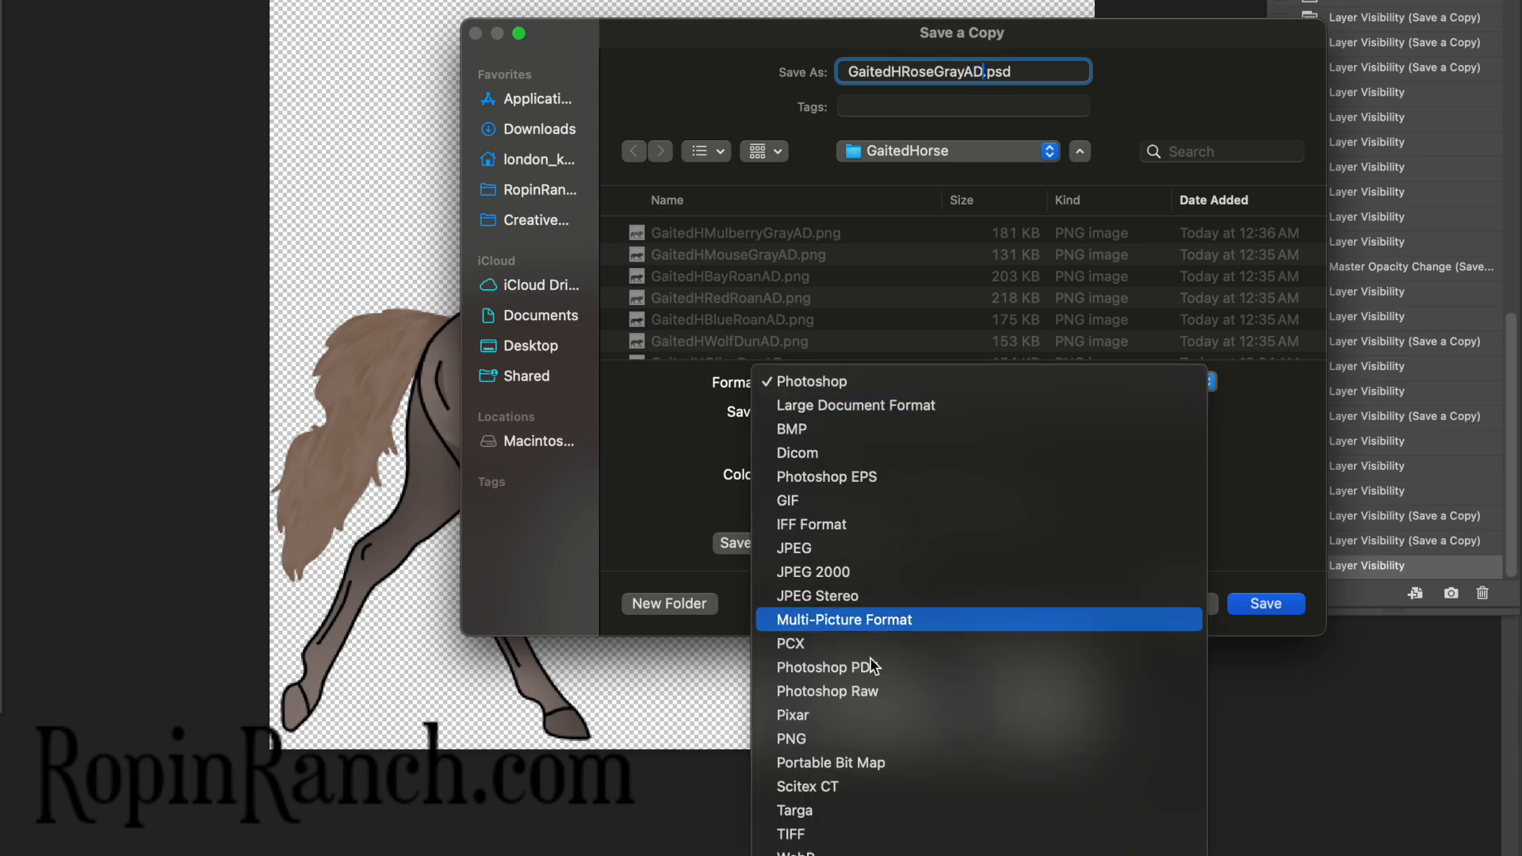
{"action": "left_click", "coordinate": [842, 740]}
{"action": "key", "text": "Return"}
{"action": "key", "text": "Return"}
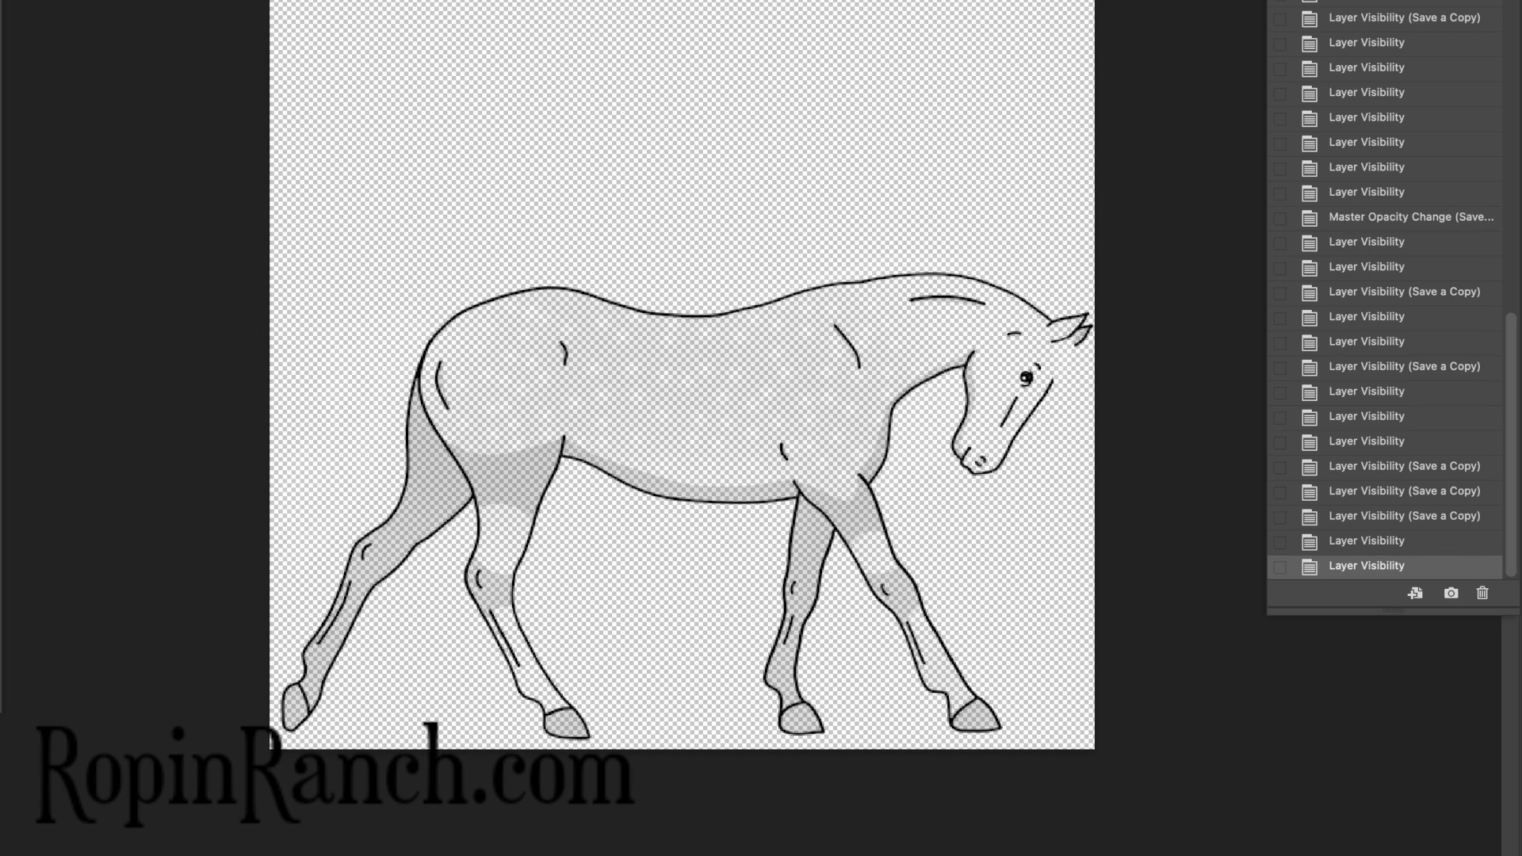
Revert the artwork to its original opened state in the history and save GaitedHorseAD.psd
{"action": "scroll", "coordinate": [1439, 364], "scroll_direction": "up", "scroll_amount": 10}
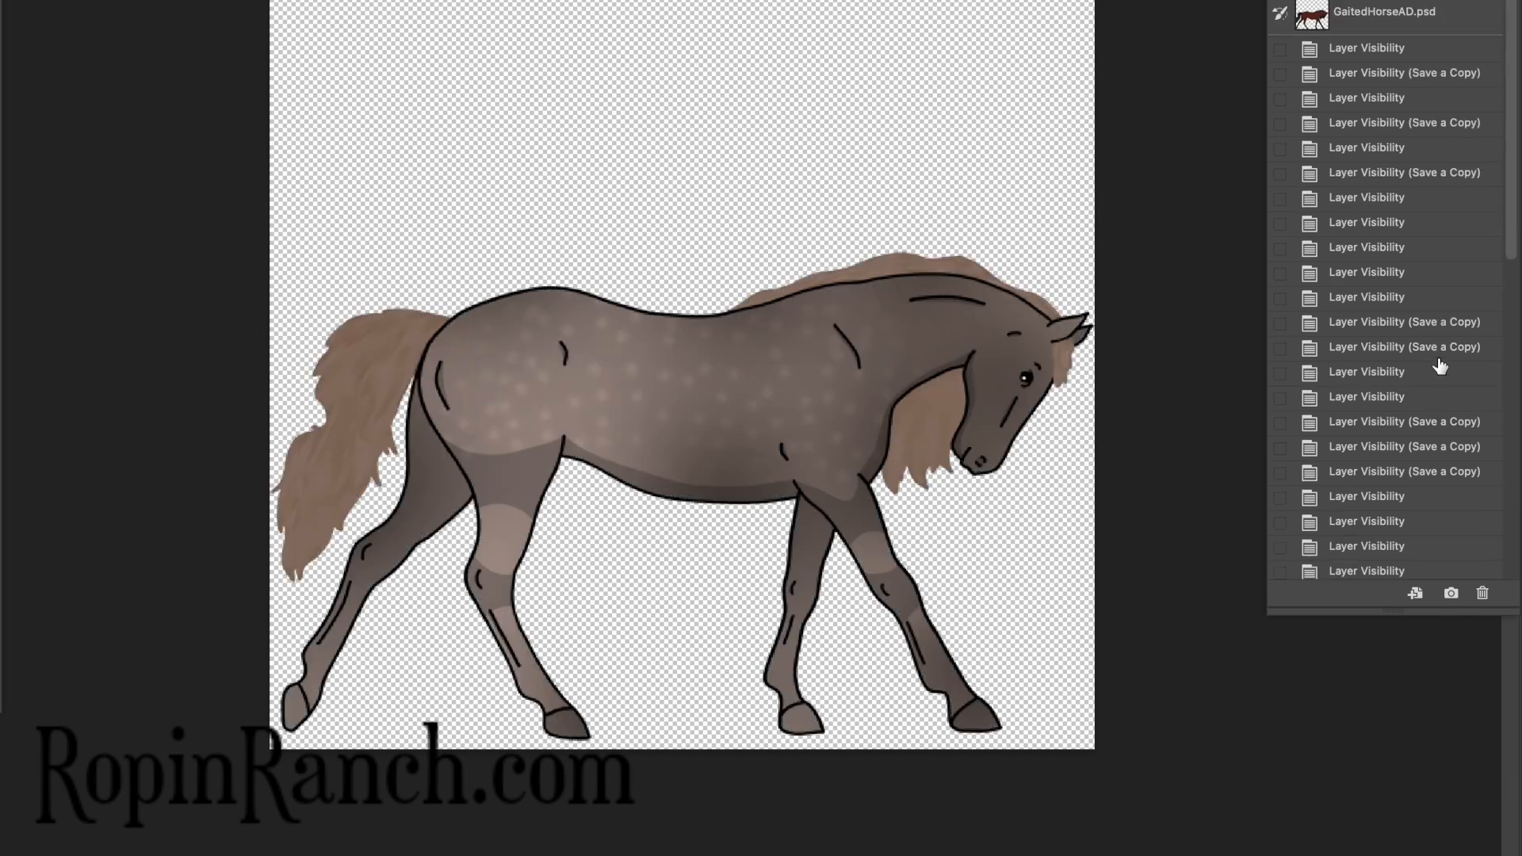
{"action": "left_click", "coordinate": [1419, 22]}
{"action": "scroll", "coordinate": [872, 417], "scroll_direction": "down", "scroll_amount": 10}
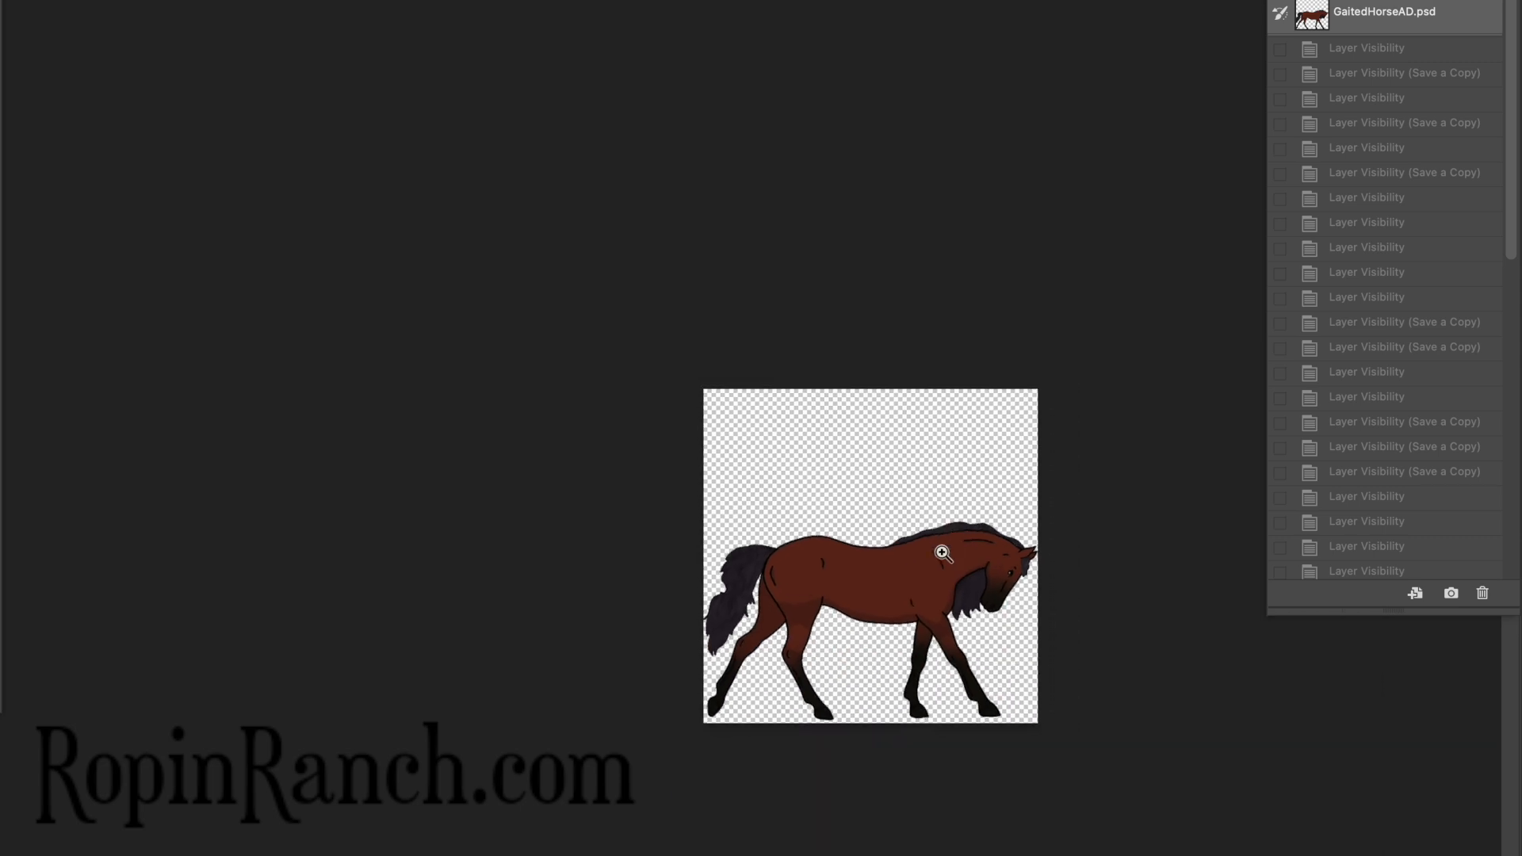
{"action": "scroll", "coordinate": [939, 543], "scroll_direction": "up", "scroll_amount": 5}
{"action": "scroll", "coordinate": [941, 553], "scroll_direction": "down", "scroll_amount": 1}
{"action": "key", "text": "super+s"}
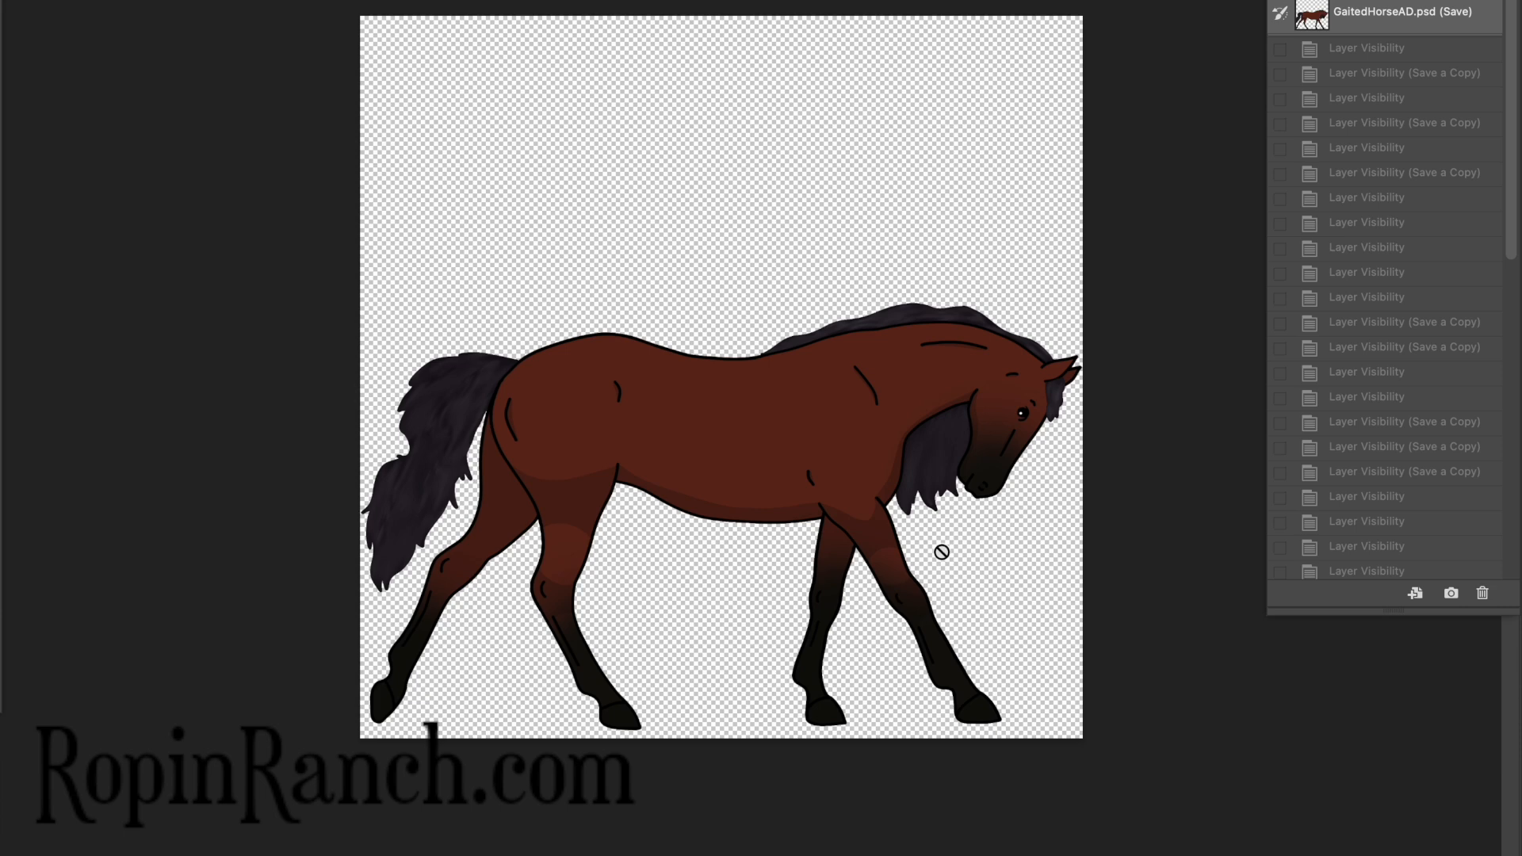
Switch to Finder, move all the exported adult PNG files into the Adult folder, and return to the GaitedHorse folder
{"action": "key", "text": "super+Tab"}
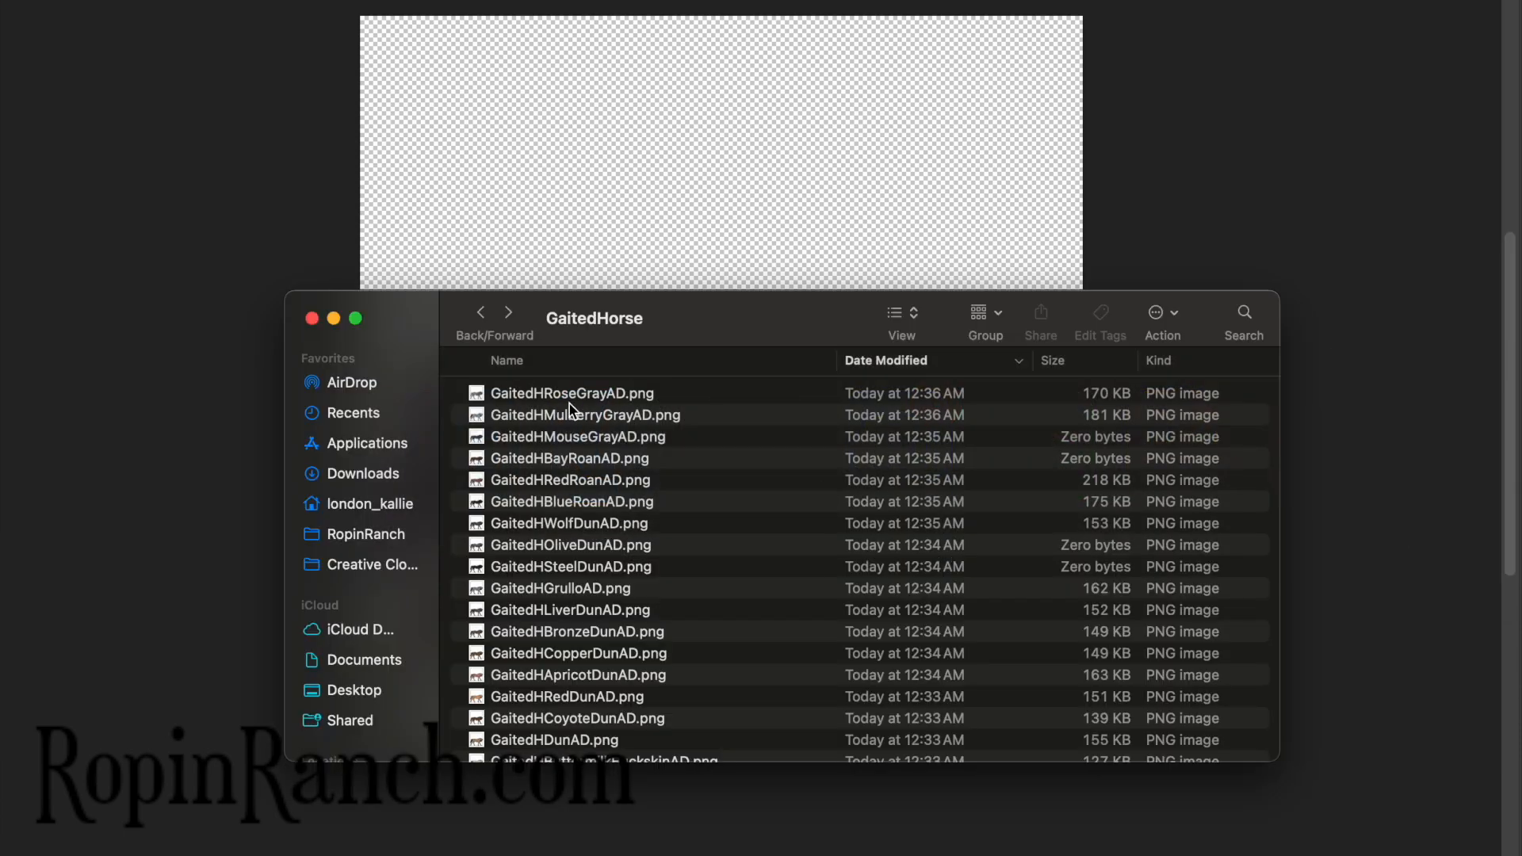
{"action": "left_click", "coordinate": [570, 396]}
{"action": "scroll", "coordinate": [600, 404], "scroll_direction": "down", "scroll_amount": 5}
{"action": "scroll", "coordinate": [600, 404], "scroll_direction": "down", "scroll_amount": 3}
{"action": "left_click", "coordinate": [563, 634], "text": "shift"}
{"action": "left_click_drag", "start_coordinate": [533, 640], "coordinate": [502, 441]}
{"action": "left_click", "coordinate": [484, 314]}
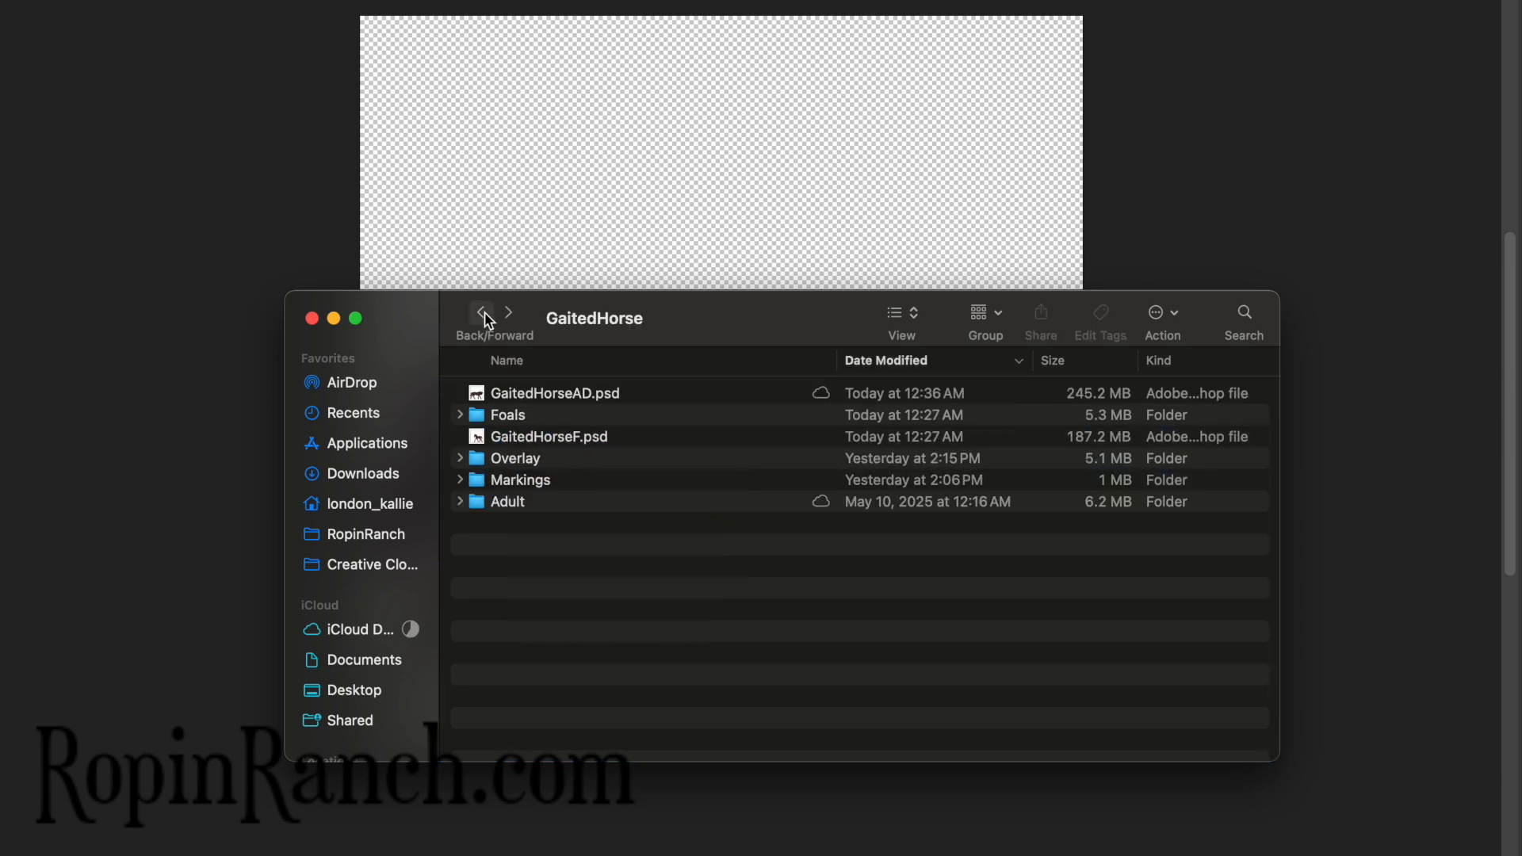
Go to the GaitedDesertHorse folder in Finder and open GaitedDesertHorseF.psd in Photoshop
{"action": "left_click", "coordinate": [498, 181]}
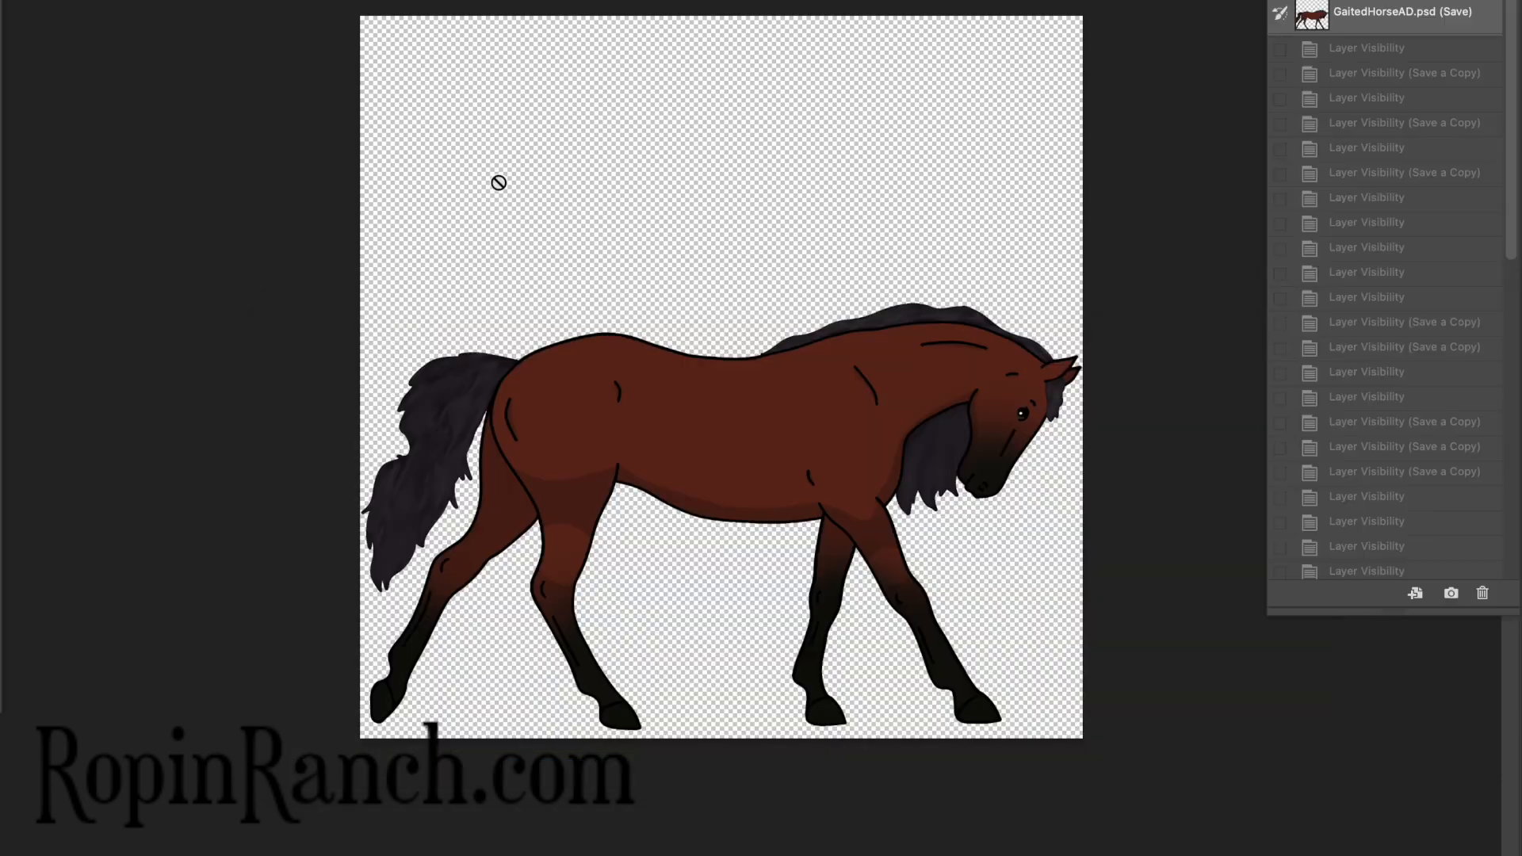
{"action": "key", "text": "super+Tab"}
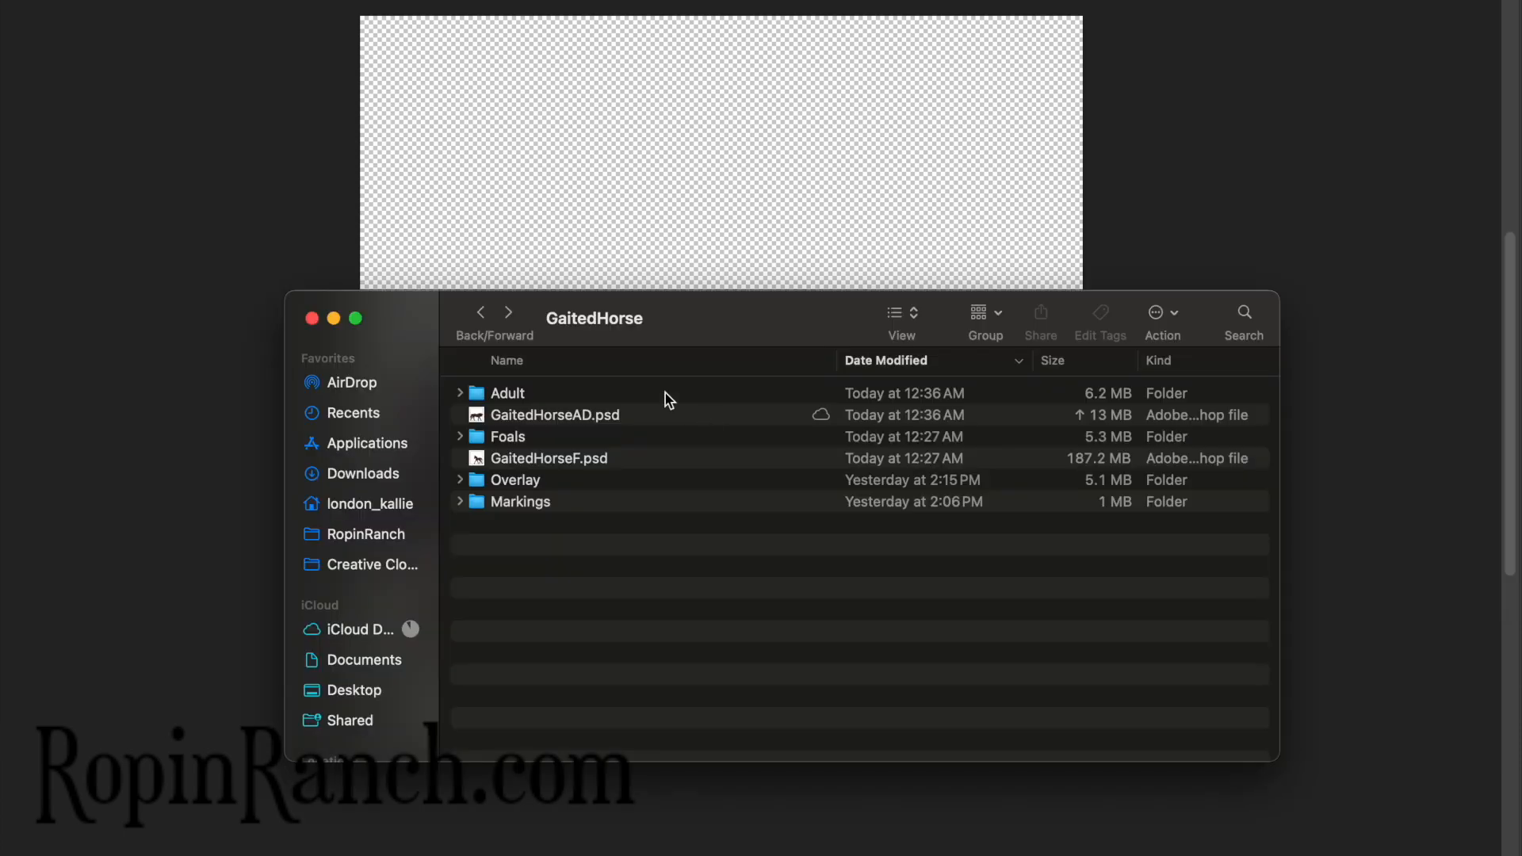
{"action": "left_click", "coordinate": [482, 314]}
{"action": "left_click", "coordinate": [537, 438]}
{"action": "double_click", "coordinate": [537, 438]}
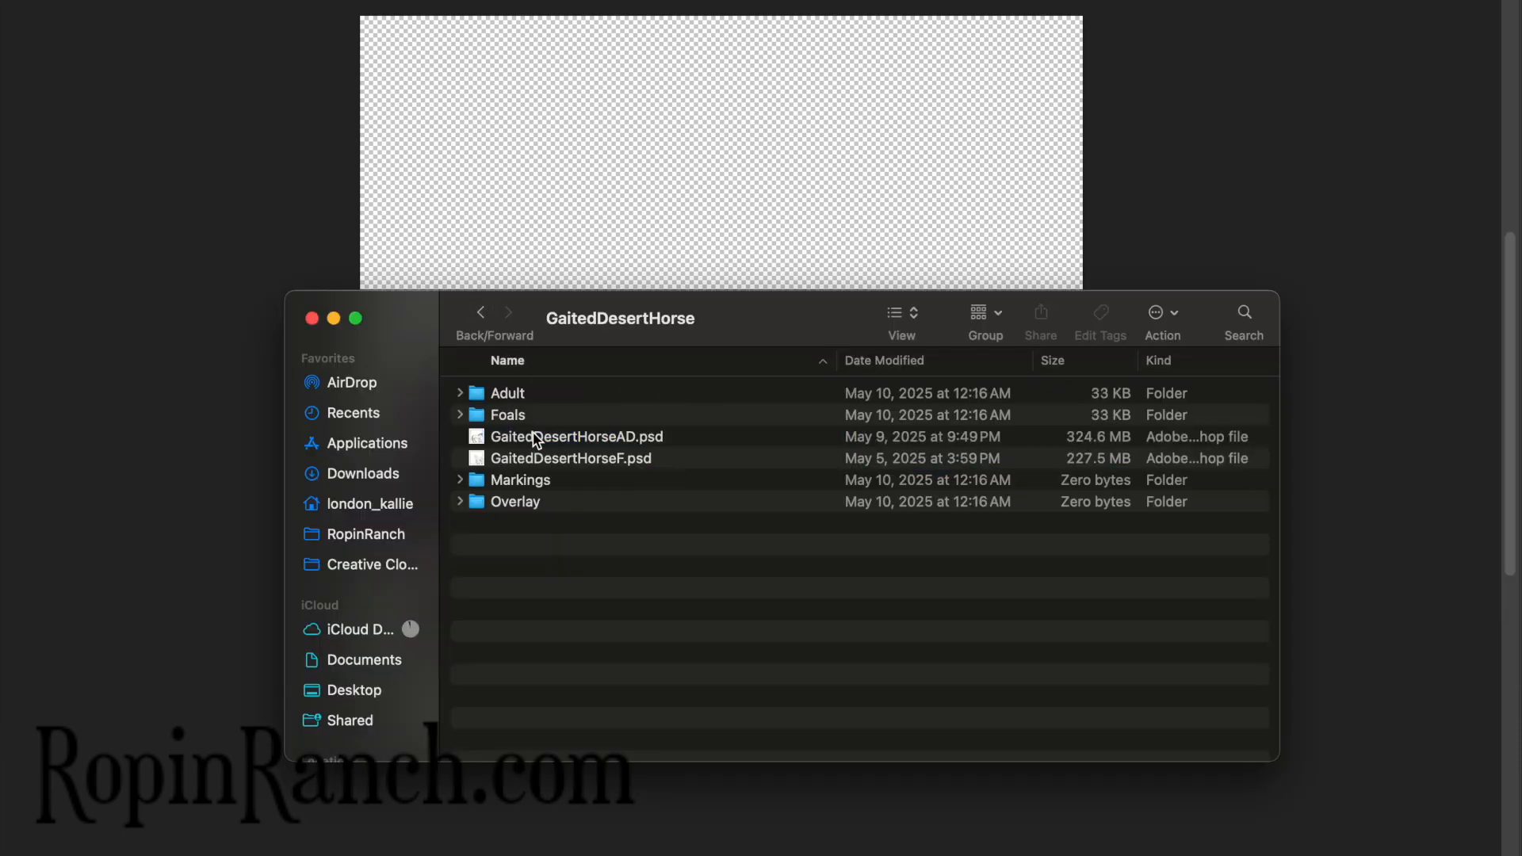
{"action": "left_click", "coordinate": [578, 460]}
{"action": "double_click", "coordinate": [578, 461]}
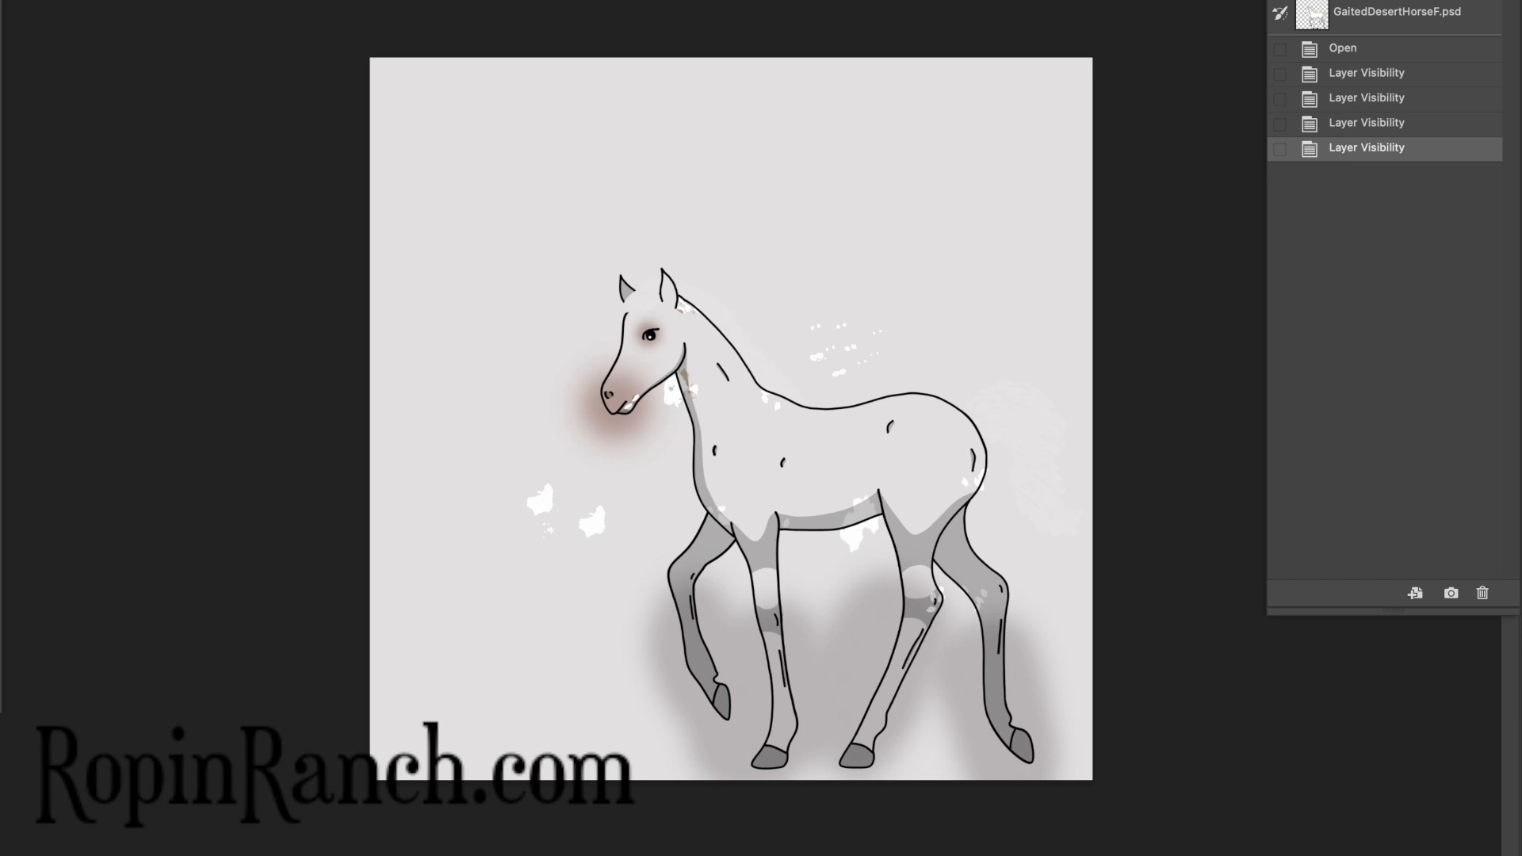
Delete two layers from the desert horse foal artwork
{"action": "key", "text": "Delete"}
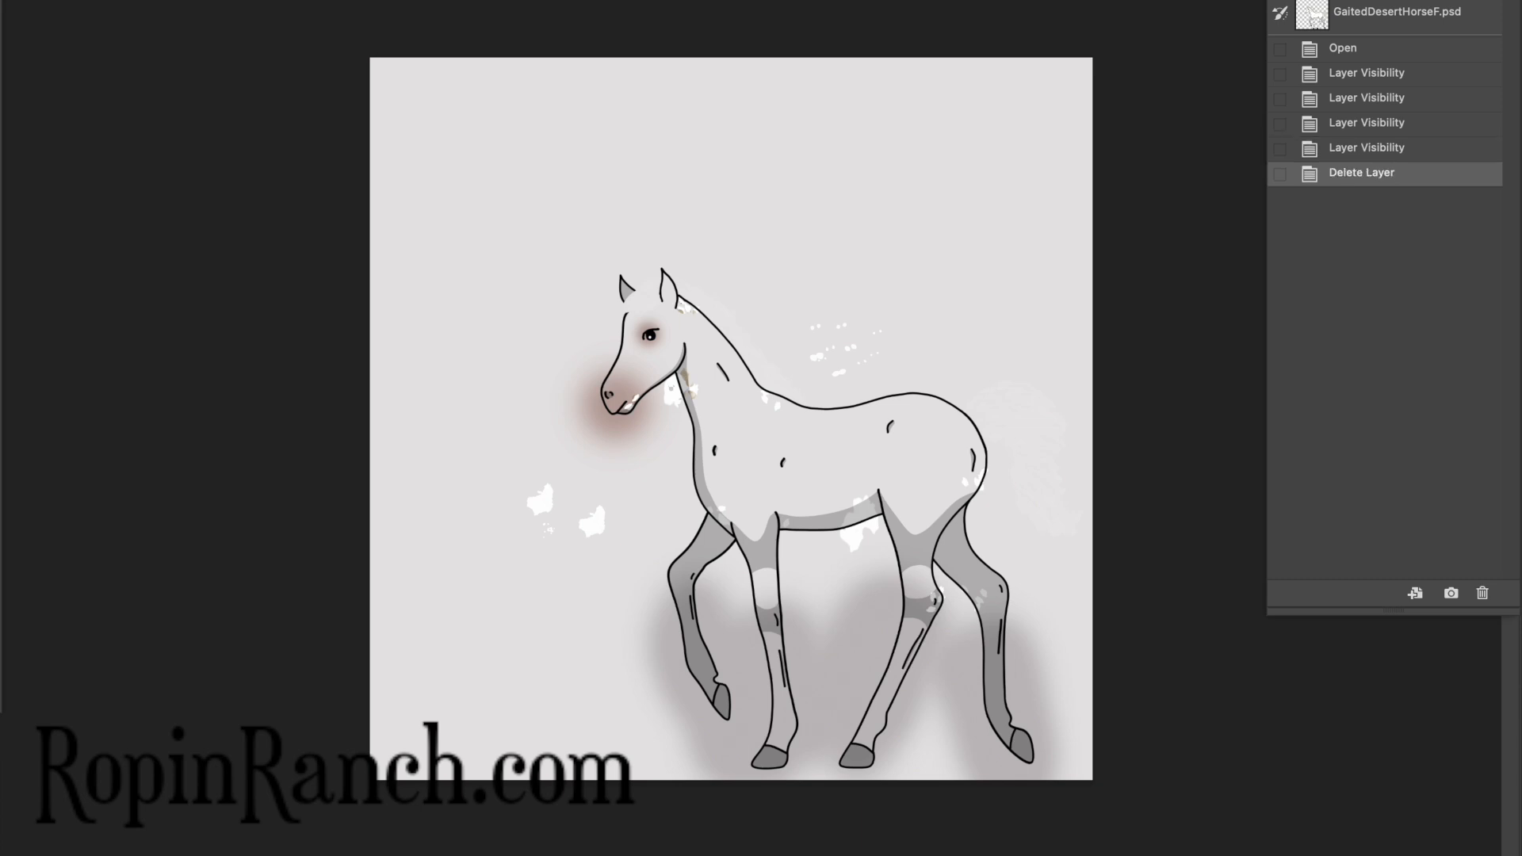
{"action": "key", "text": "Delete"}
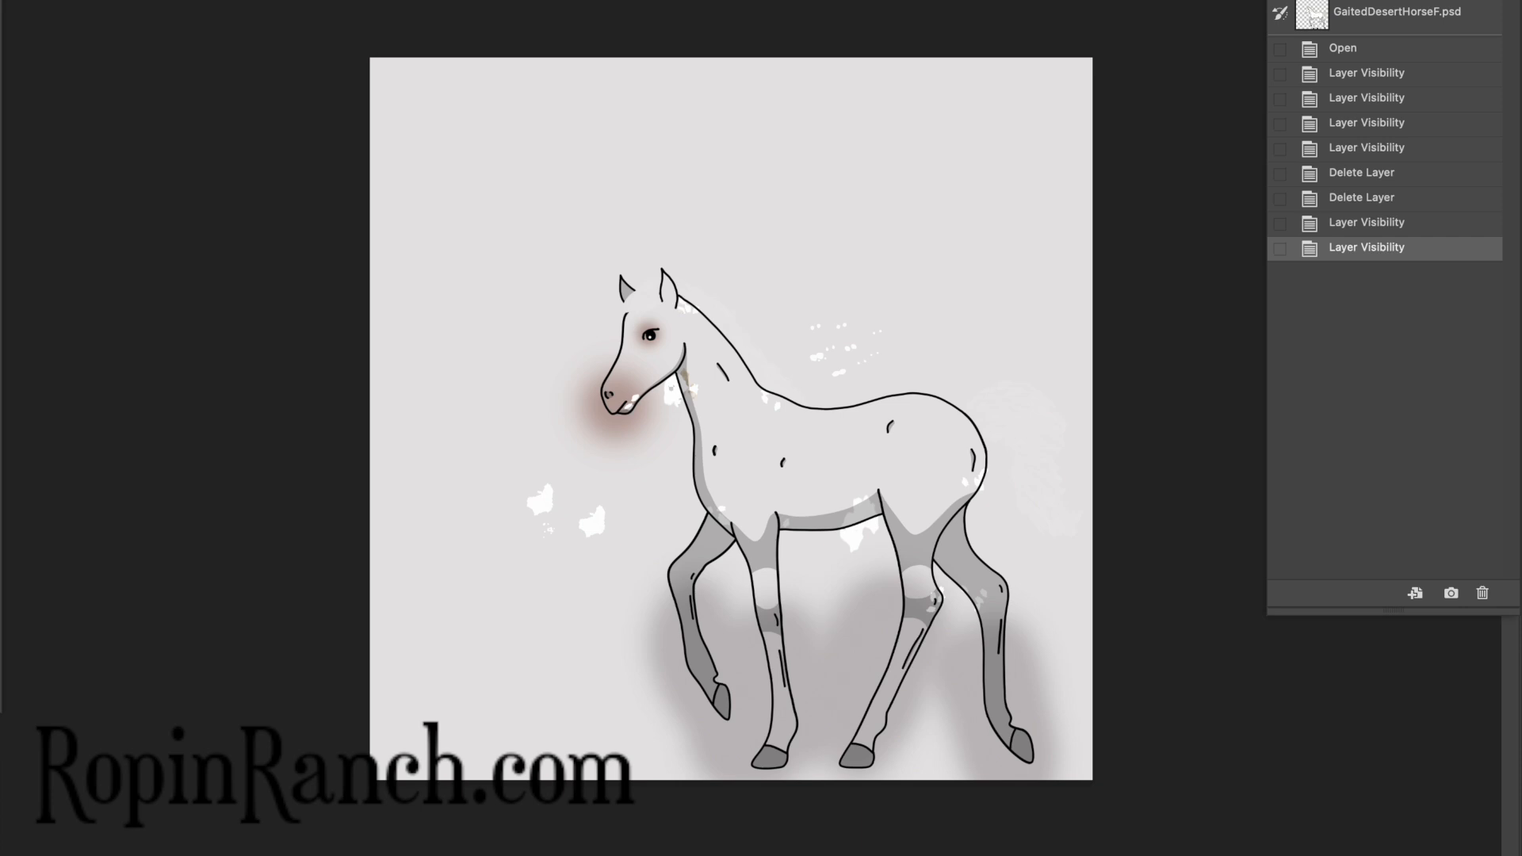
Select the foal's body, far legs and far ear with the Magic Wand, and invert the selection
{"action": "left_click", "coordinate": [842, 457]}
{"action": "left_click", "coordinate": [704, 552], "text": "shift"}
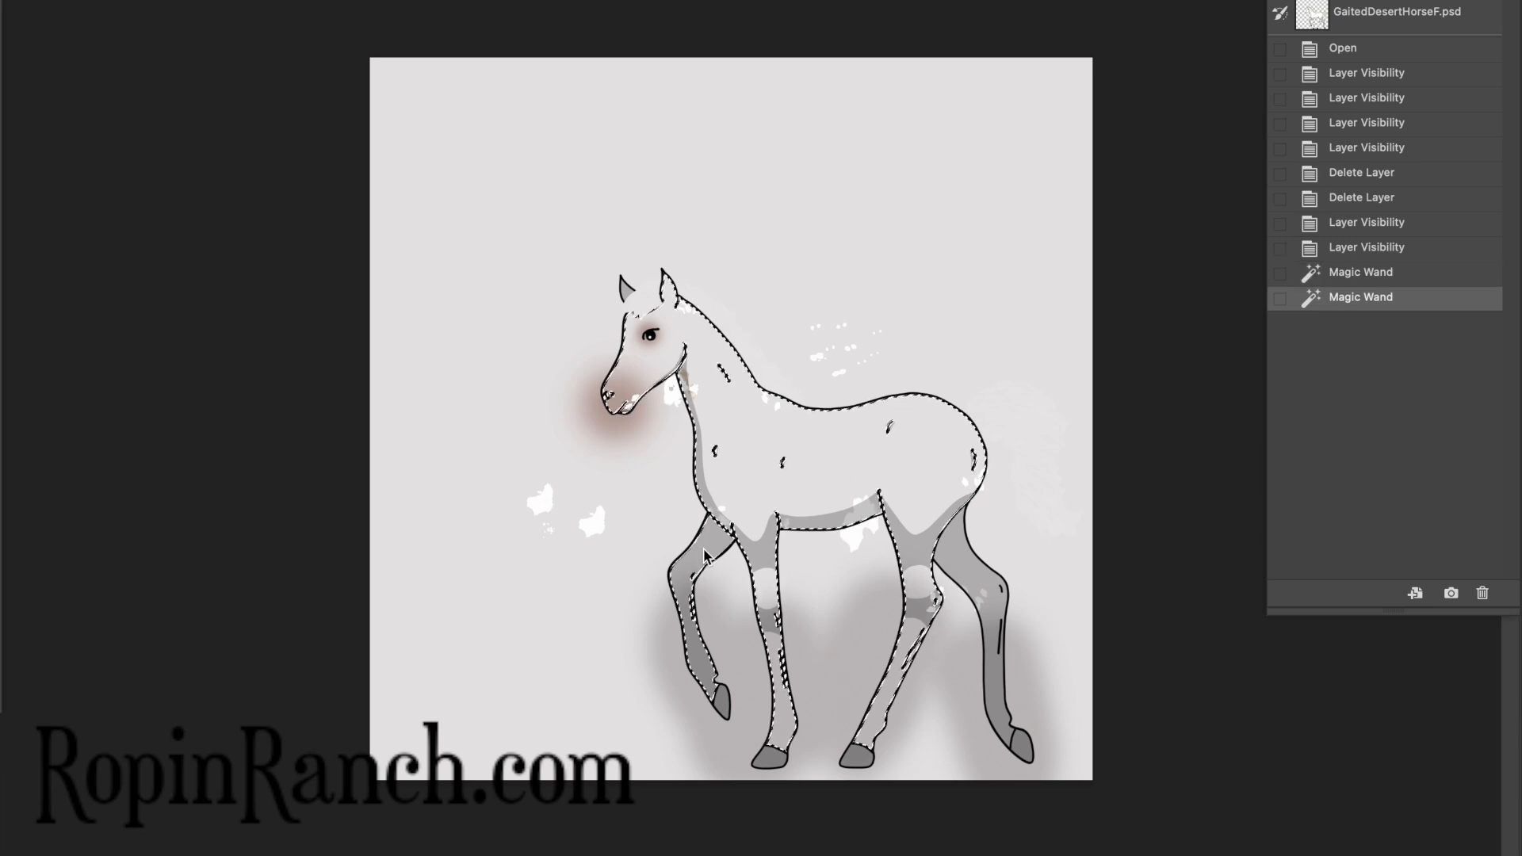
{"action": "left_click", "coordinate": [945, 553], "text": "shift"}
{"action": "left_click", "coordinate": [624, 290], "text": "shift"}
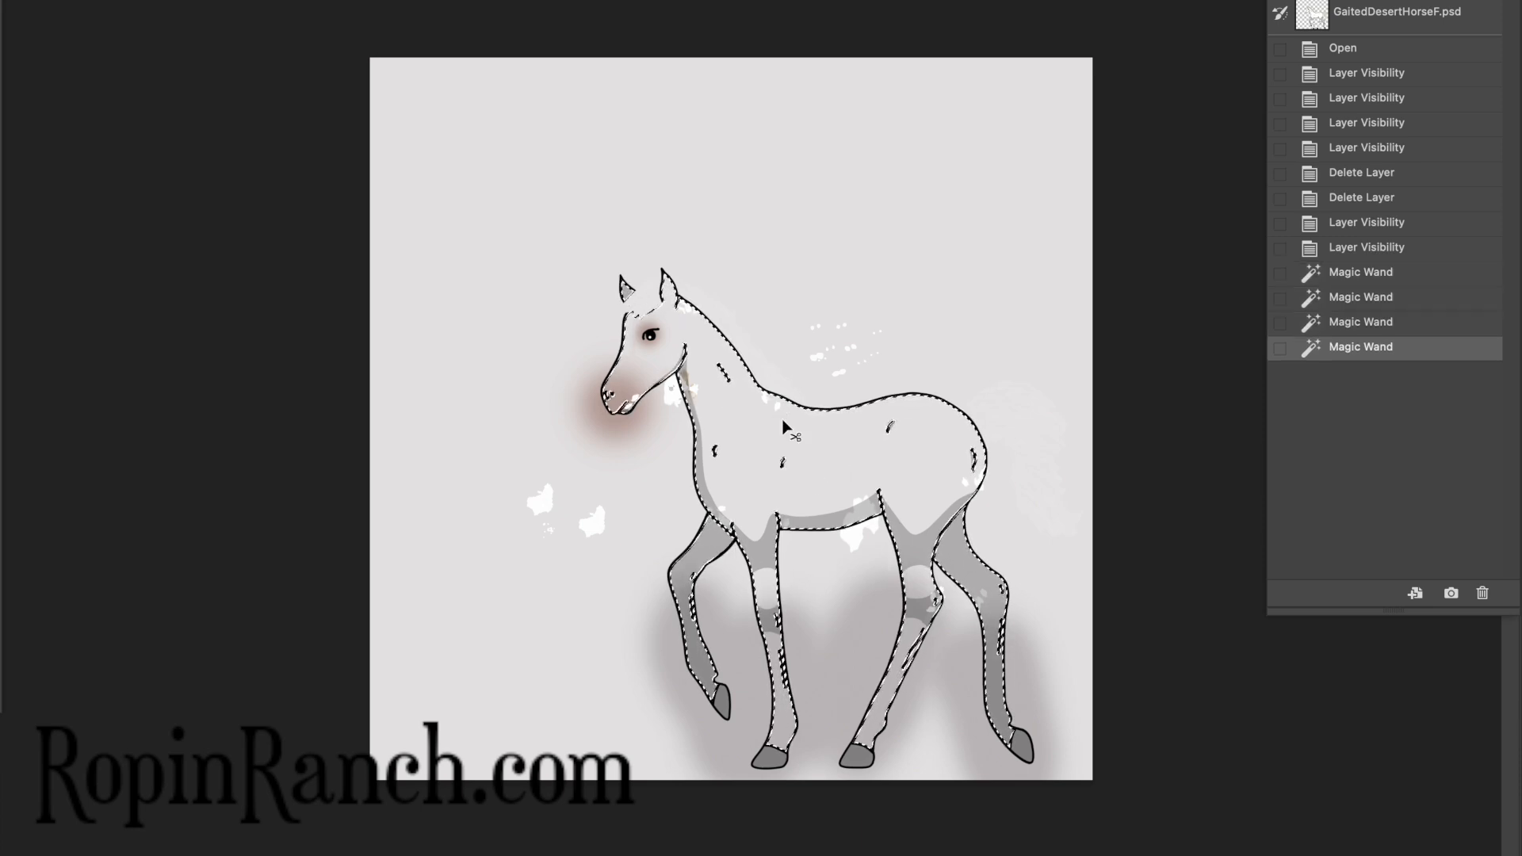
{"action": "key", "text": "super+shift+i"}
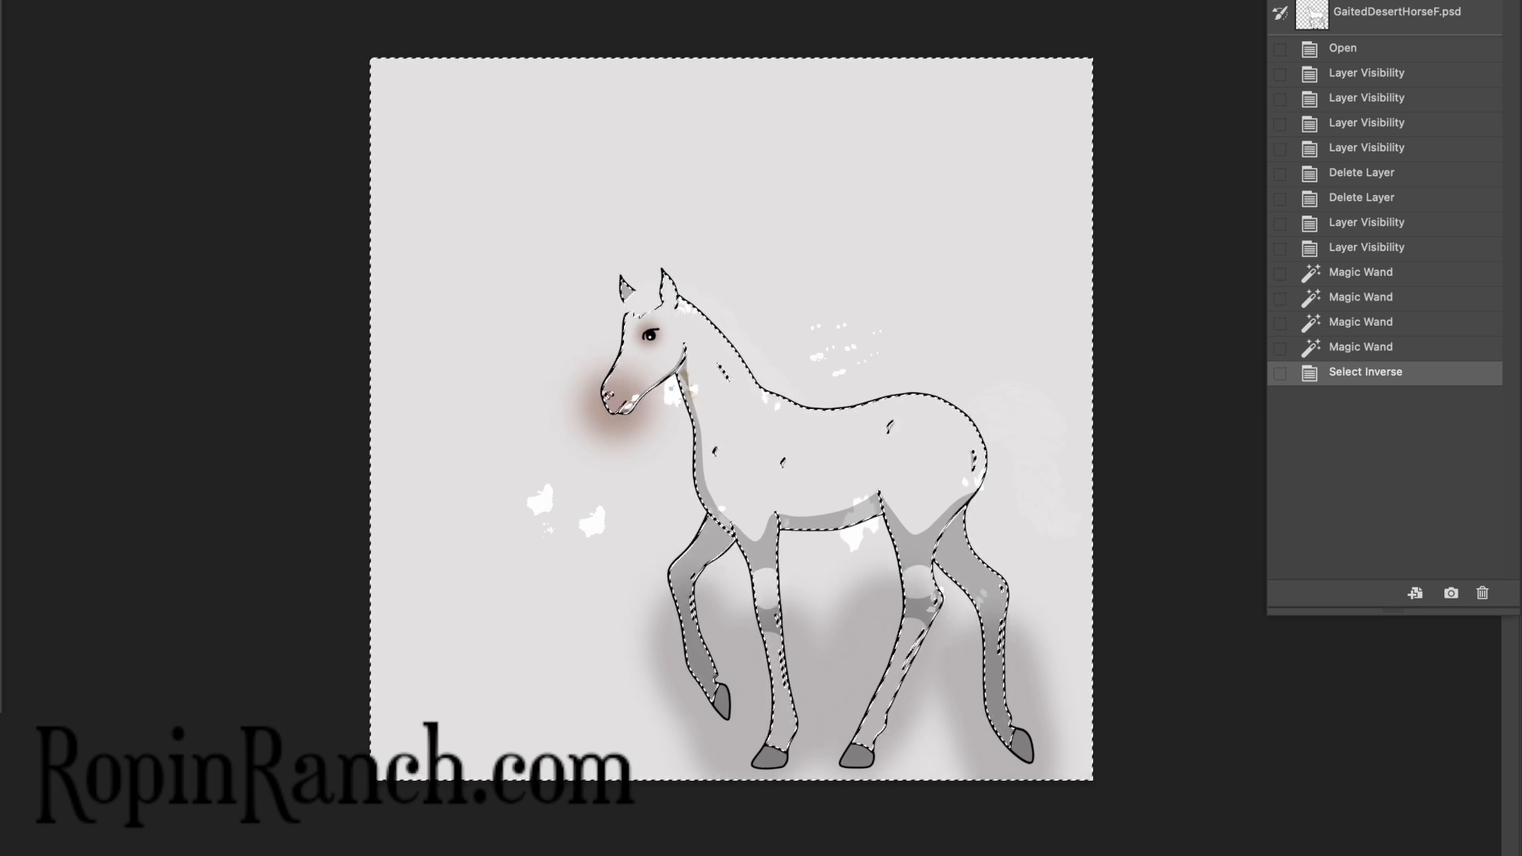
Clear the colour overspill outside the foal's outline on the coat layers, toggling layer visibility to check them
{"action": "key", "text": "Delete"}
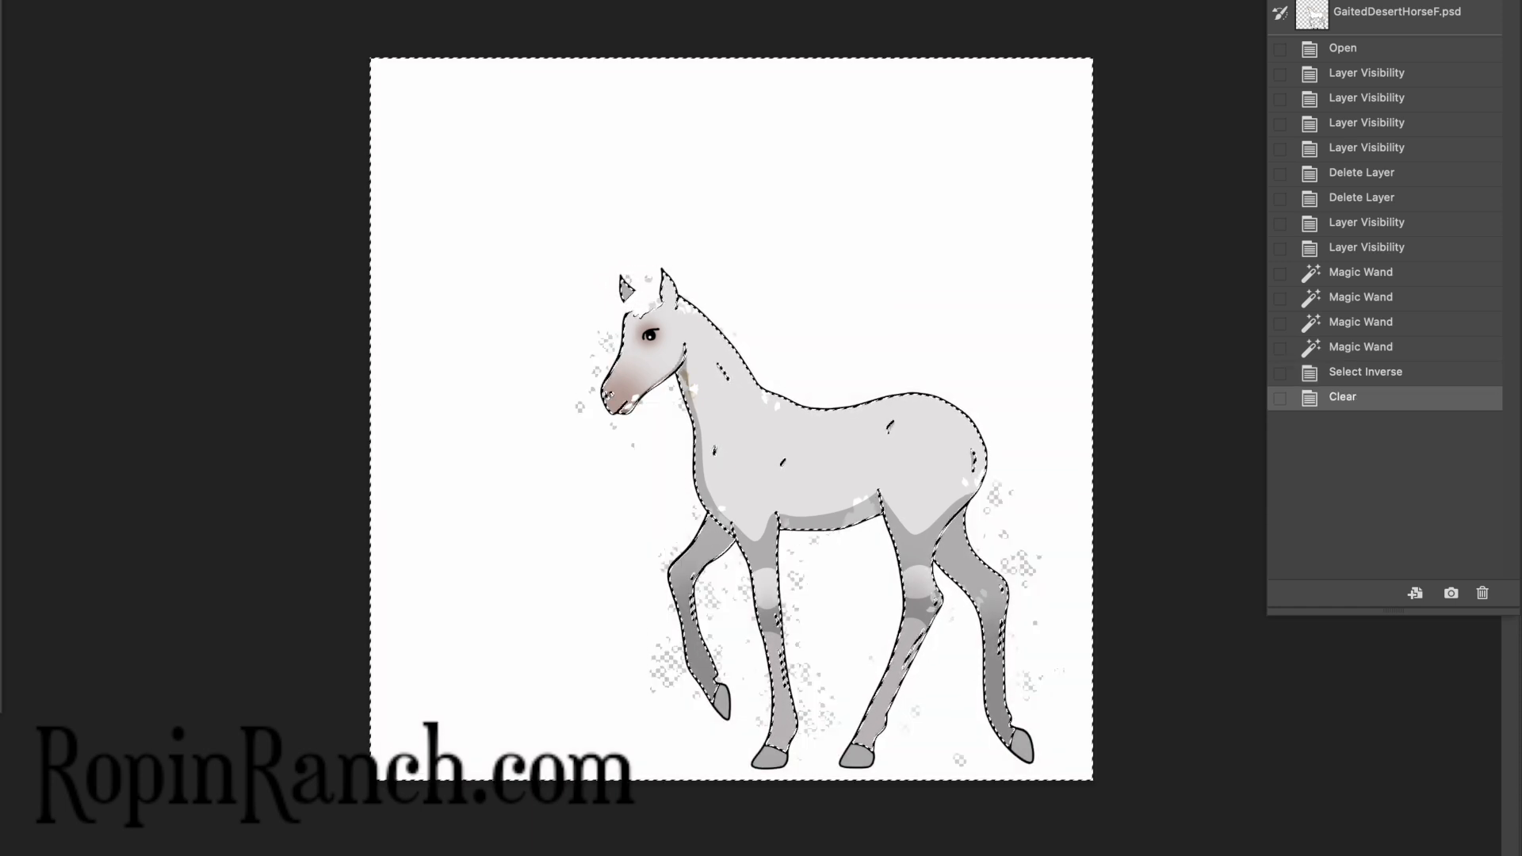
{"action": "key", "text": "super+comma"}
{"action": "key", "text": "super+comma"}
{"action": "key", "text": "super+comma"}
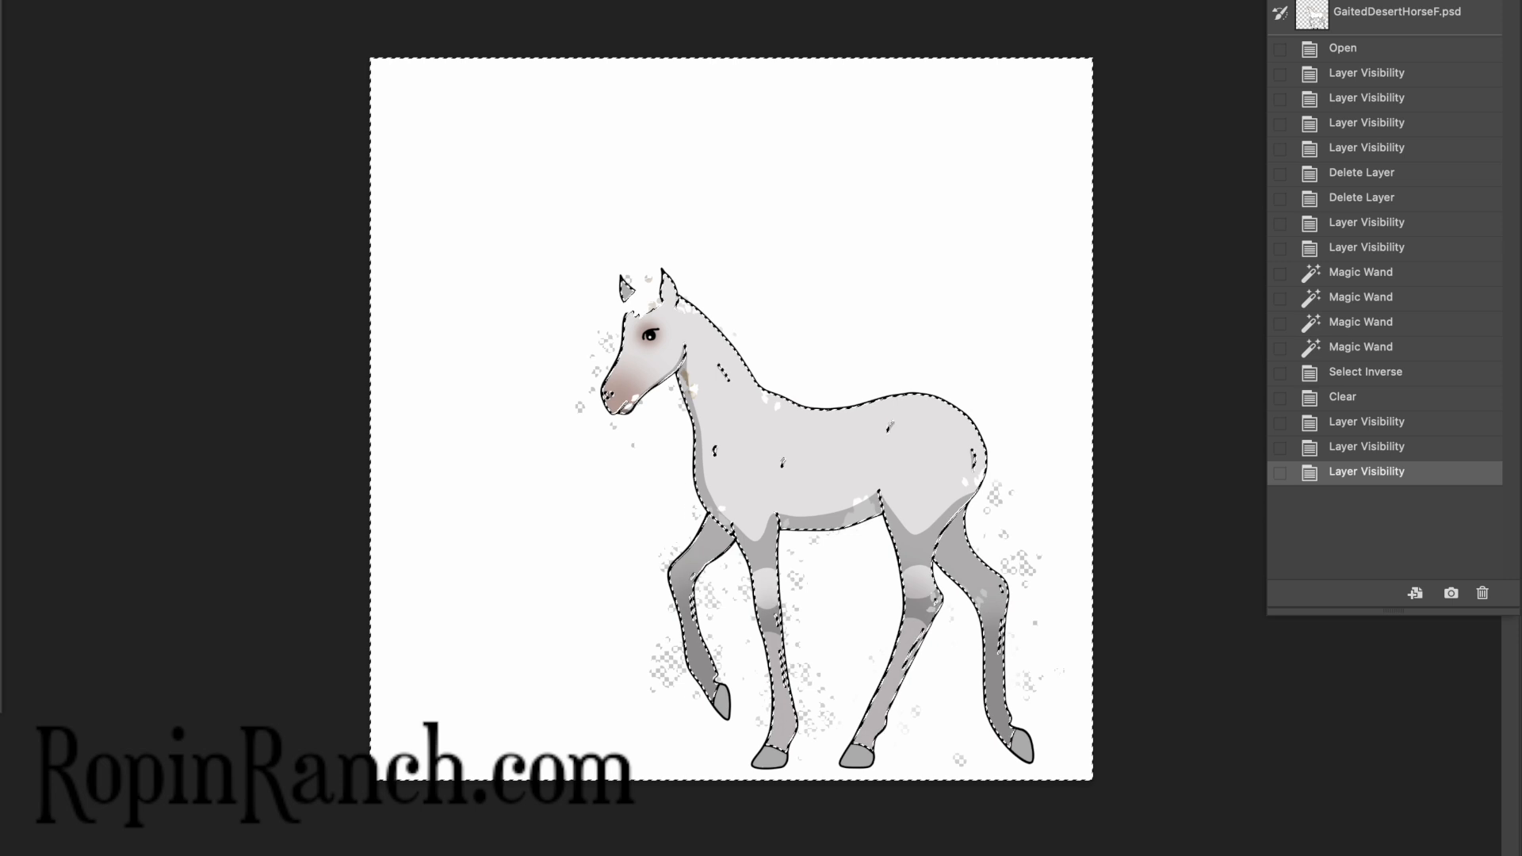
{"action": "key", "text": "super+comma"}
{"action": "key", "text": "super+comma"}
{"action": "key", "text": "Delete"}
{"action": "key", "text": "Delete"}
{"action": "key", "text": "Delete"}
{"action": "key", "text": "Delete"}
{"action": "key", "text": "Delete"}
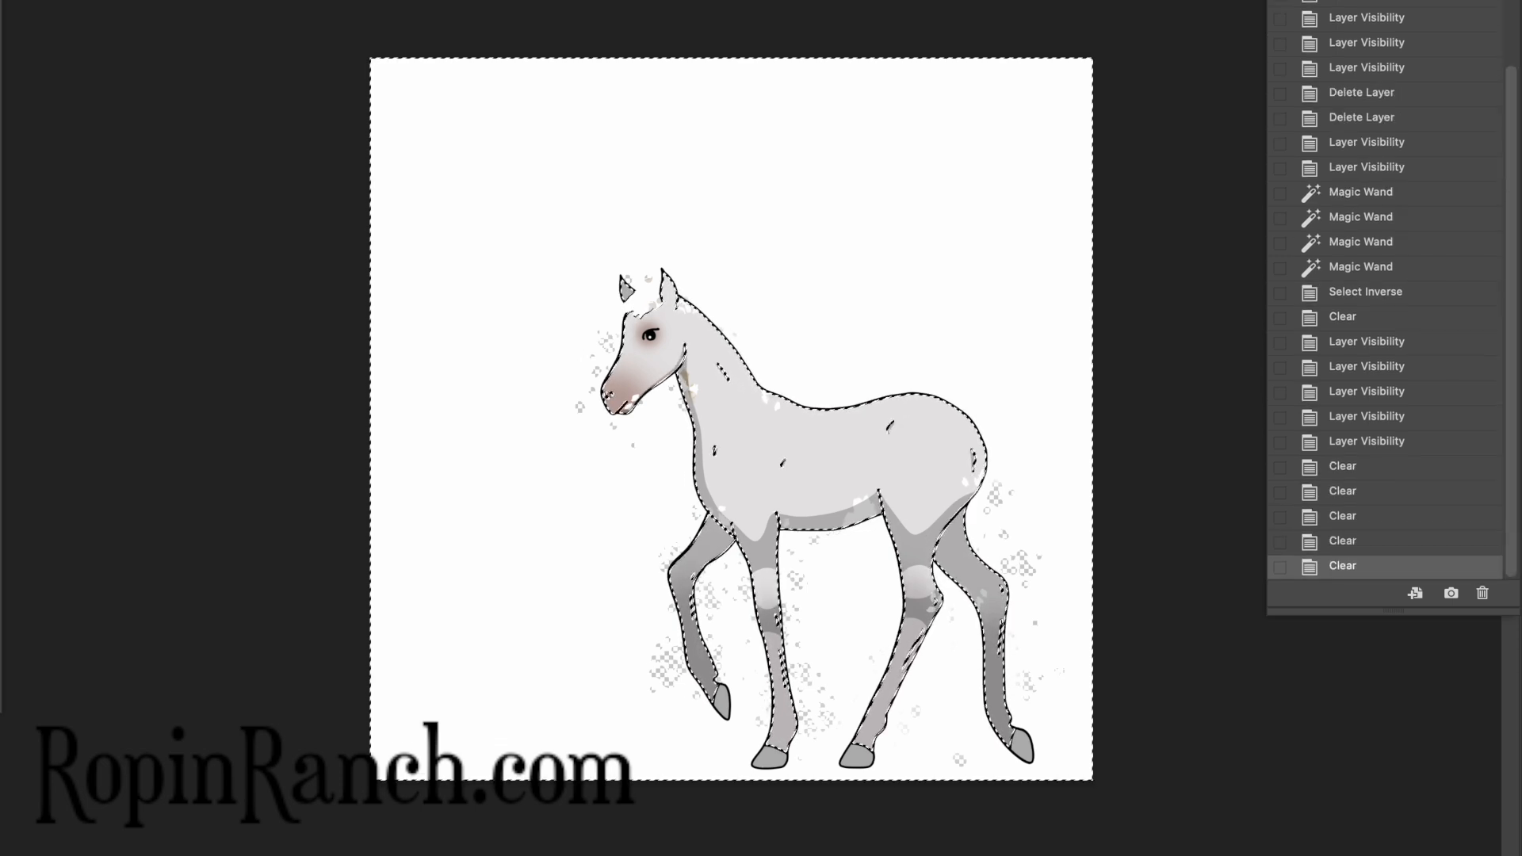
{"action": "key", "text": "Delete"}
{"action": "key", "text": "Delete"}
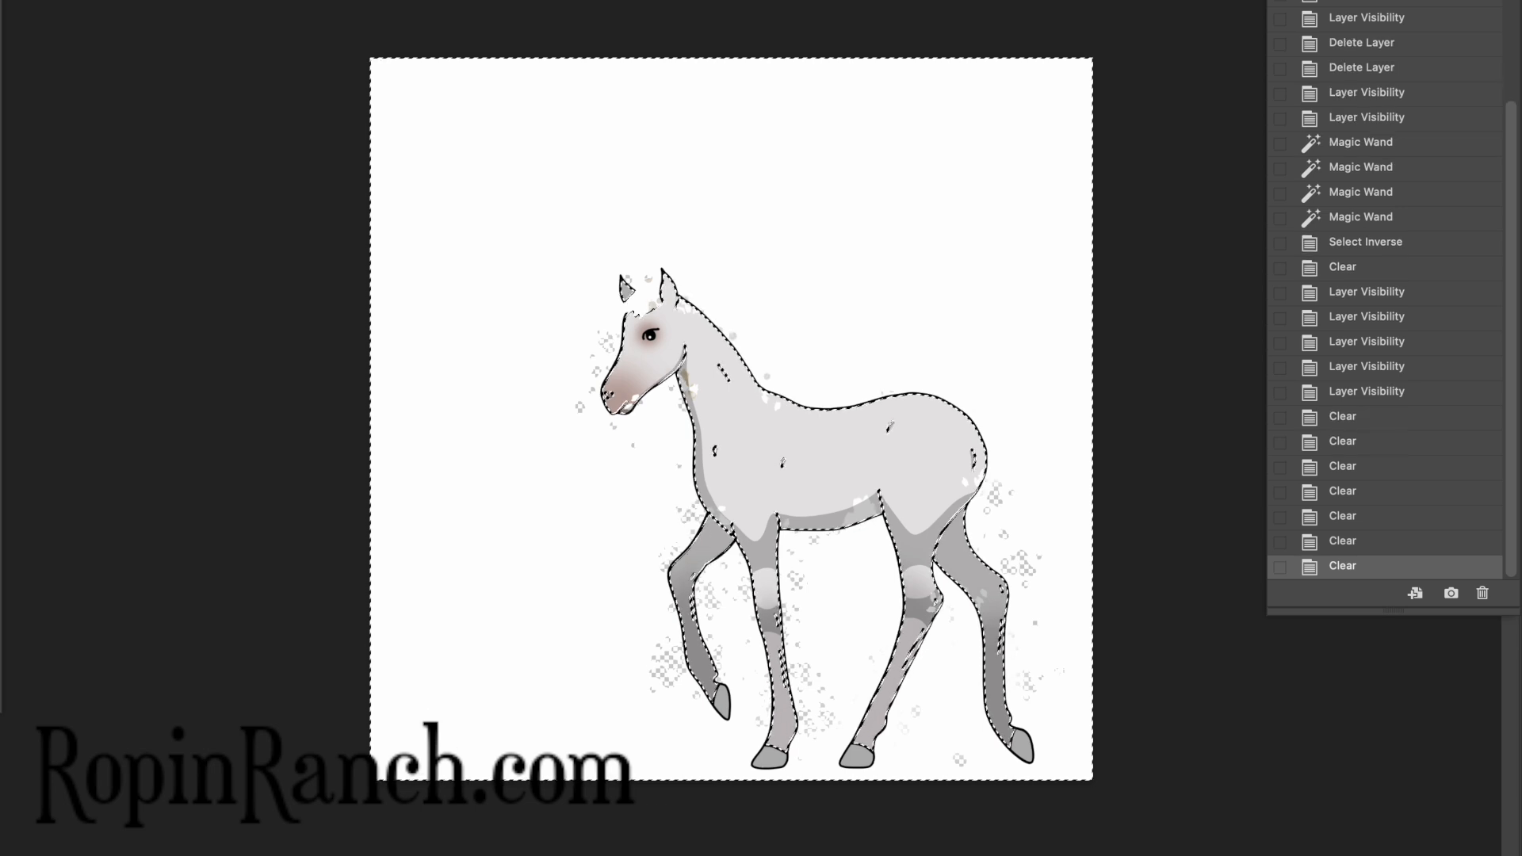
{"action": "key", "text": "Delete"}
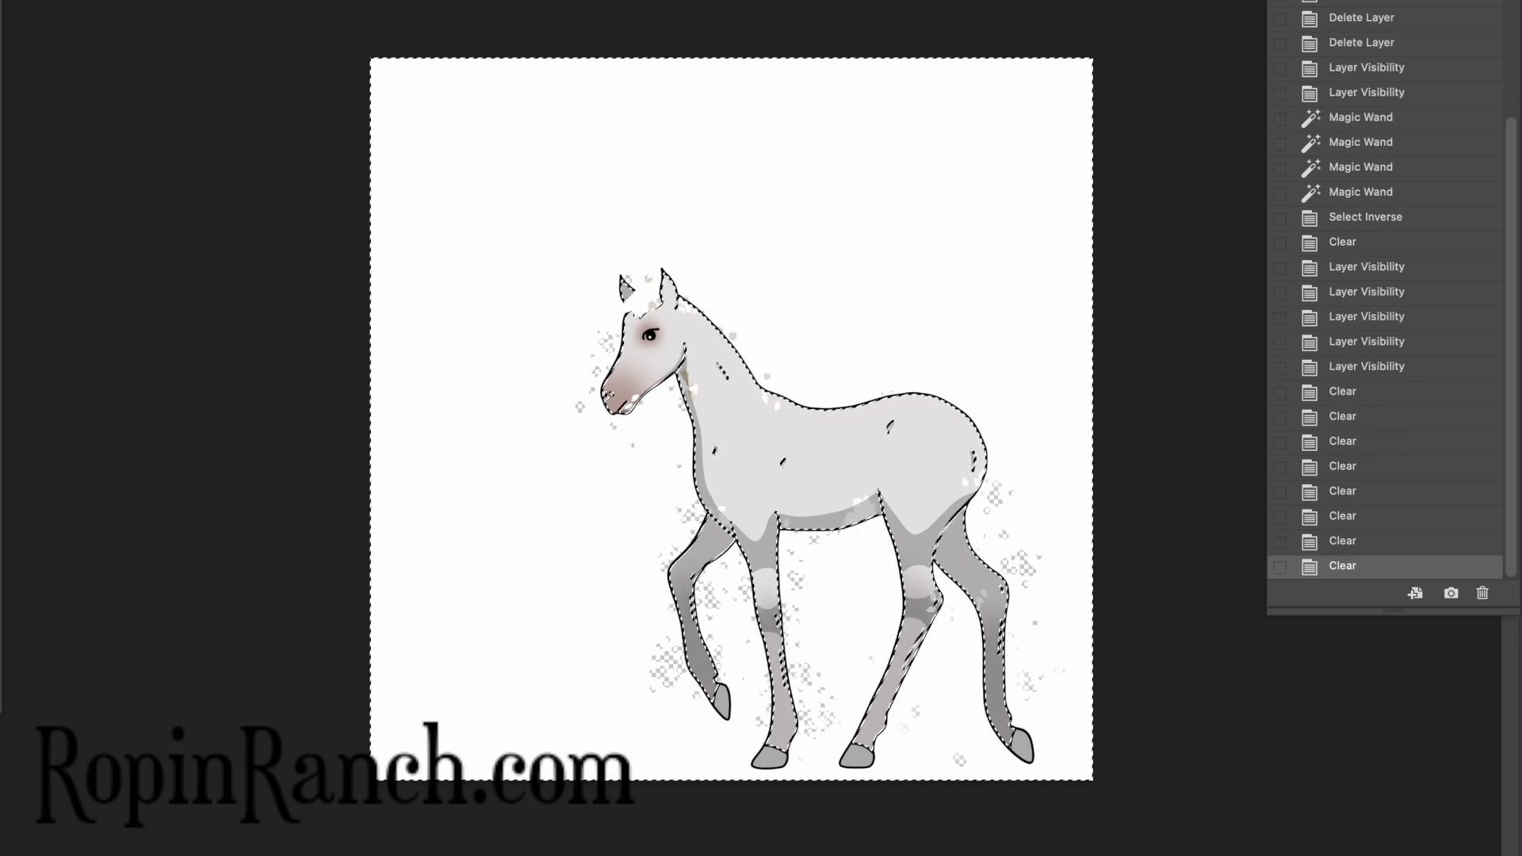
{"action": "key", "text": "Delete"}
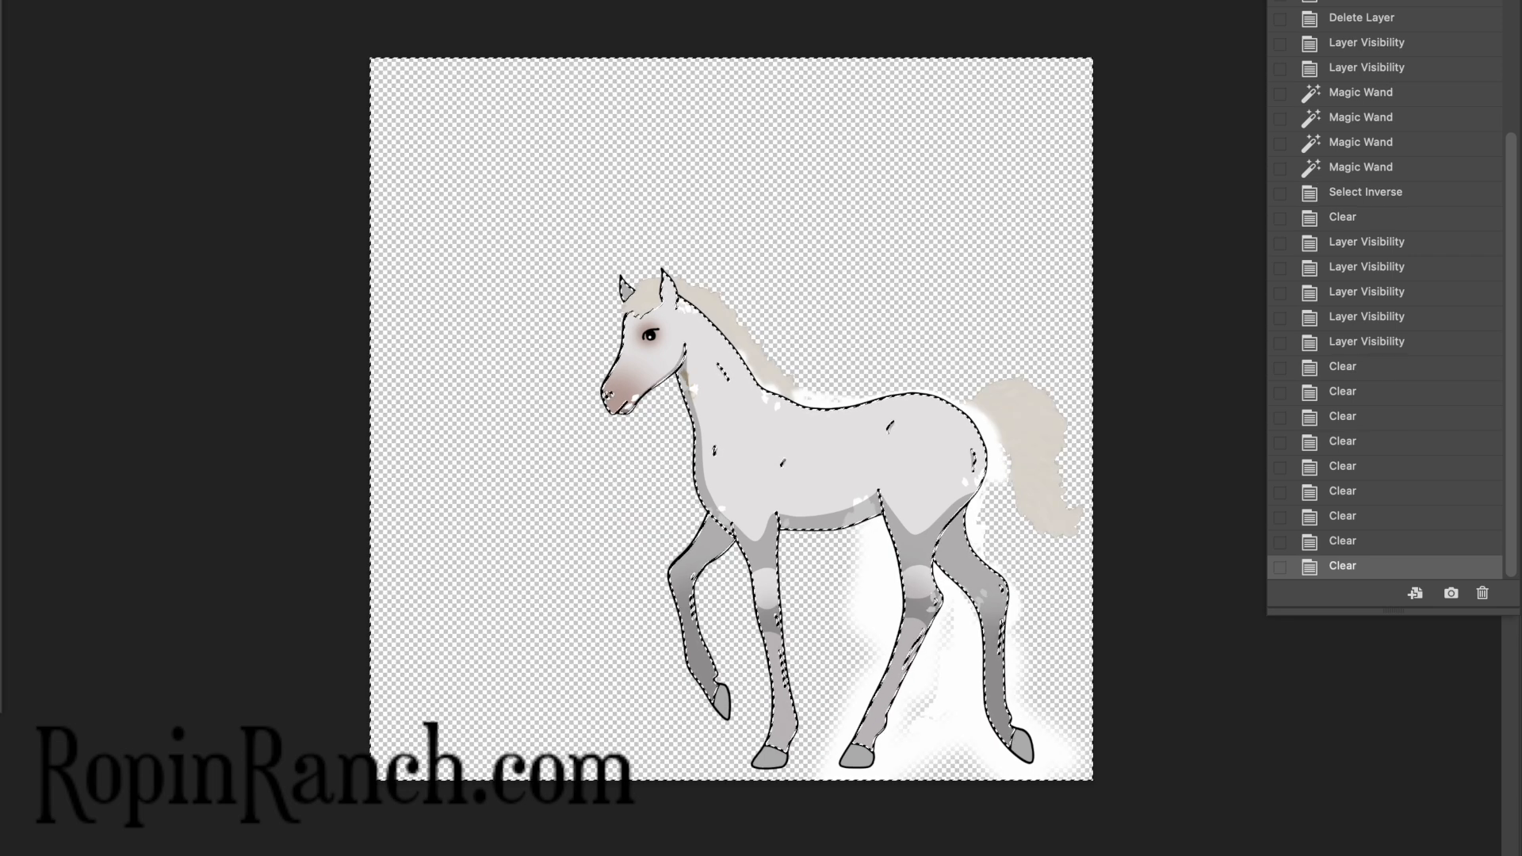
Clear the white overspill around the foal's back, rump and hind legs on the marking layers
{"action": "key", "text": "Delete"}
{"action": "key", "text": "Delete"}
{"action": "key", "text": "Delete"}
{"action": "key", "text": "Delete"}
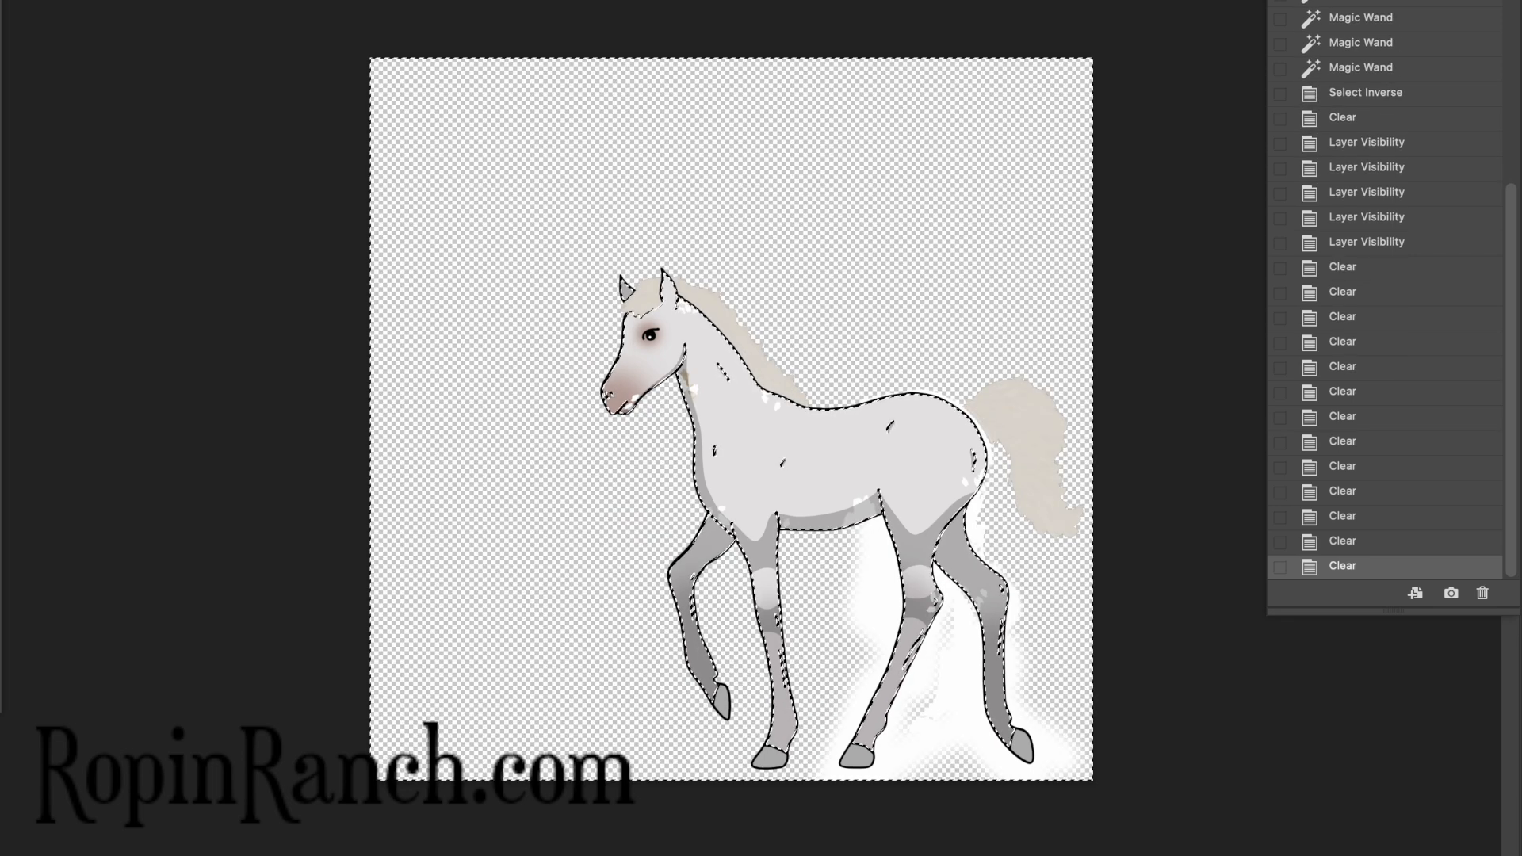
{"action": "key", "text": "Delete"}
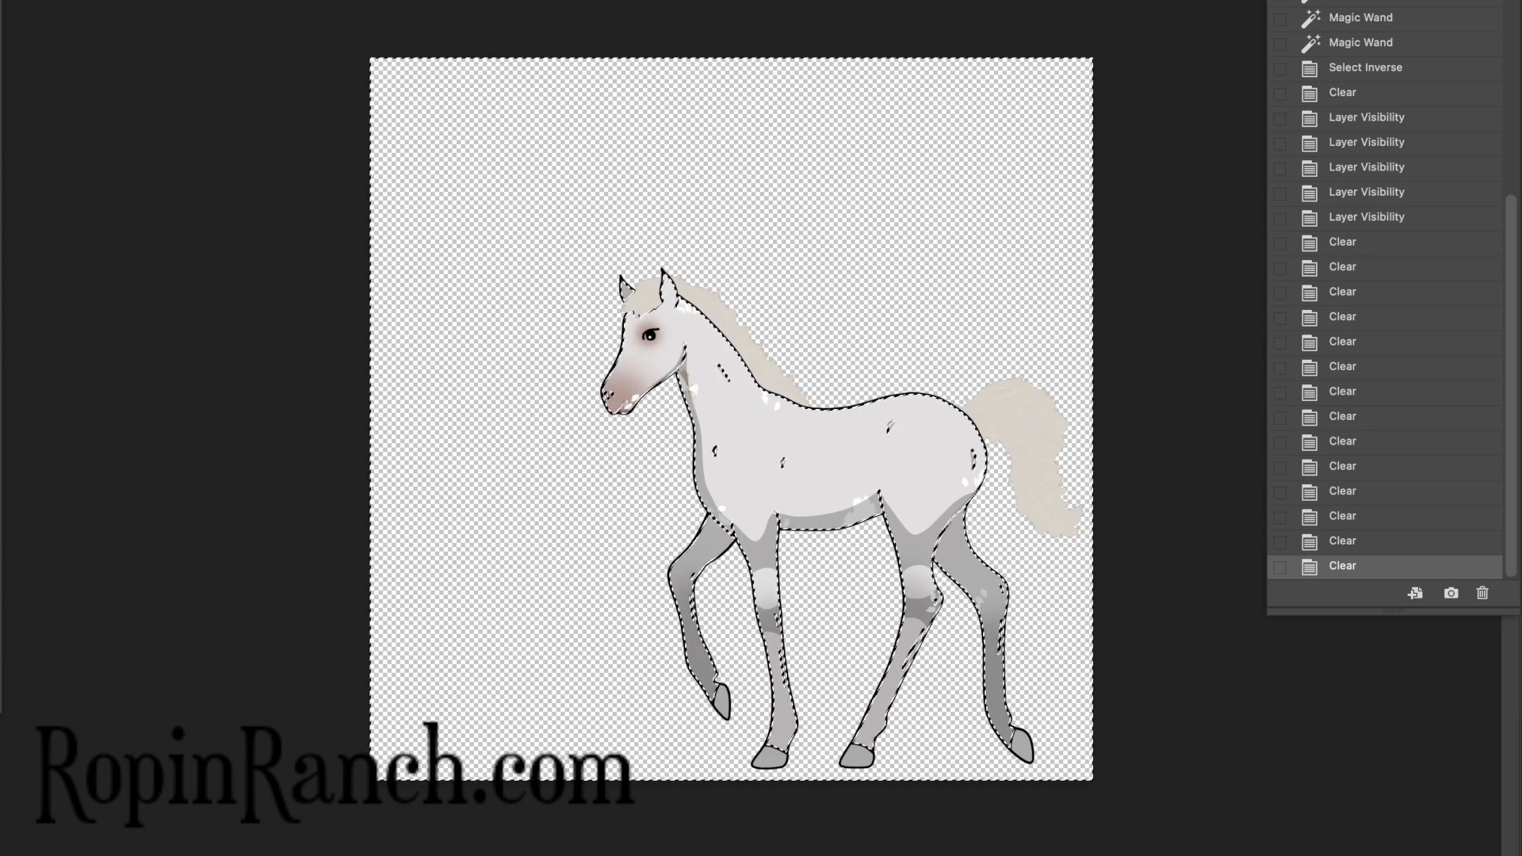
Clear the same outside area on the remaining foal layers, including the grey covering the hooves, and deselect
{"action": "key", "text": "Delete"}
{"action": "key", "text": "Delete"}
{"action": "key", "text": "Delete"}
{"action": "key", "text": "Delete"}
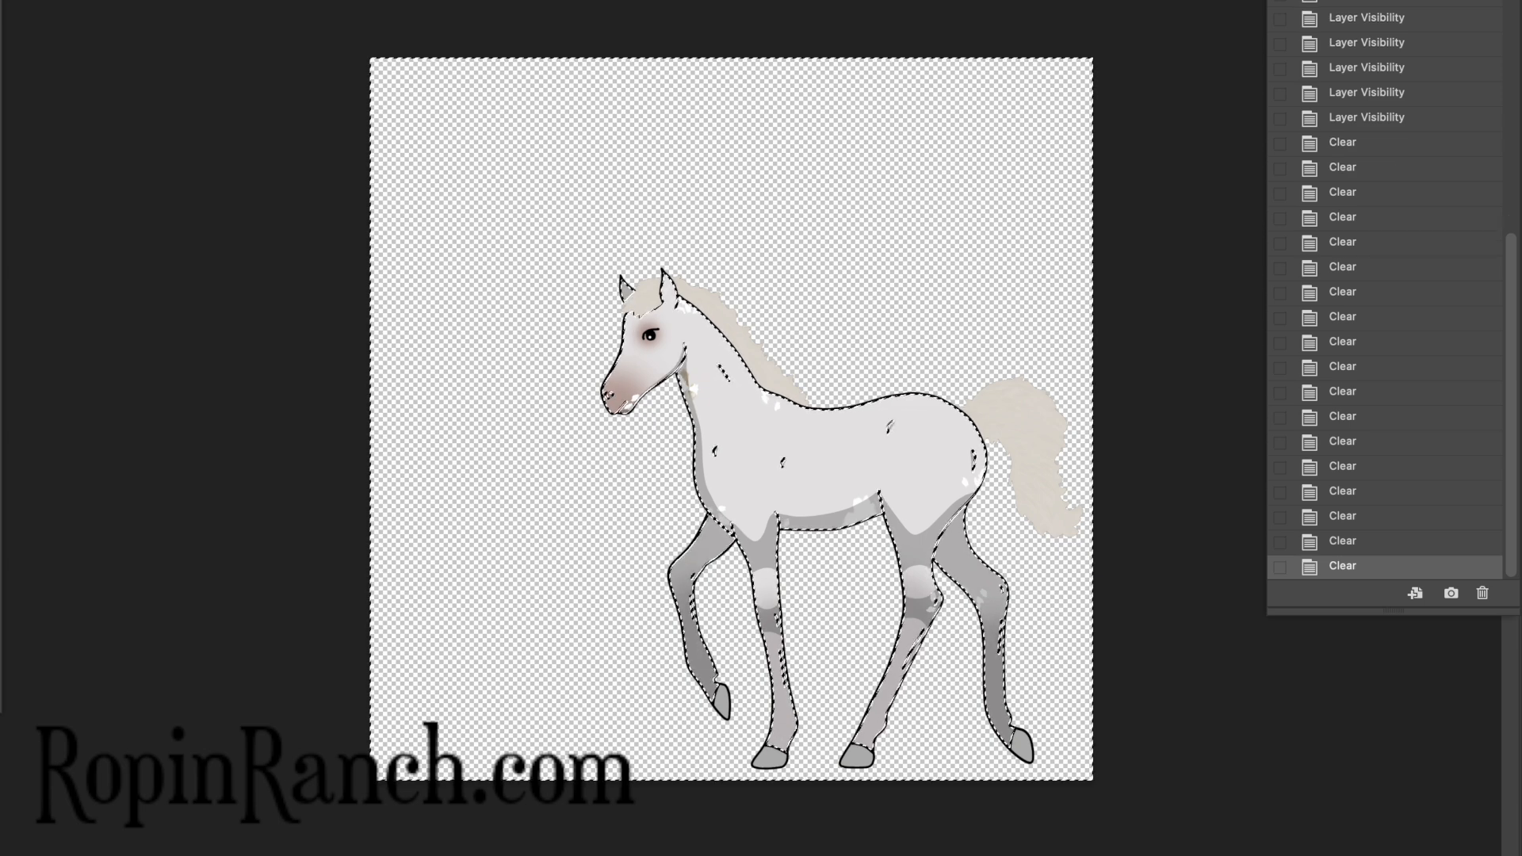
{"action": "key", "text": "Delete"}
{"action": "key", "text": "Delete"}
{"action": "key", "text": "Delete"}
{"action": "key", "text": "Delete"}
{"action": "key", "text": "Delete"}
{"action": "key", "text": "Delete"}
{"action": "key", "text": "Delete"}
{"action": "key", "text": "Delete"}
{"action": "key", "text": "Delete"}
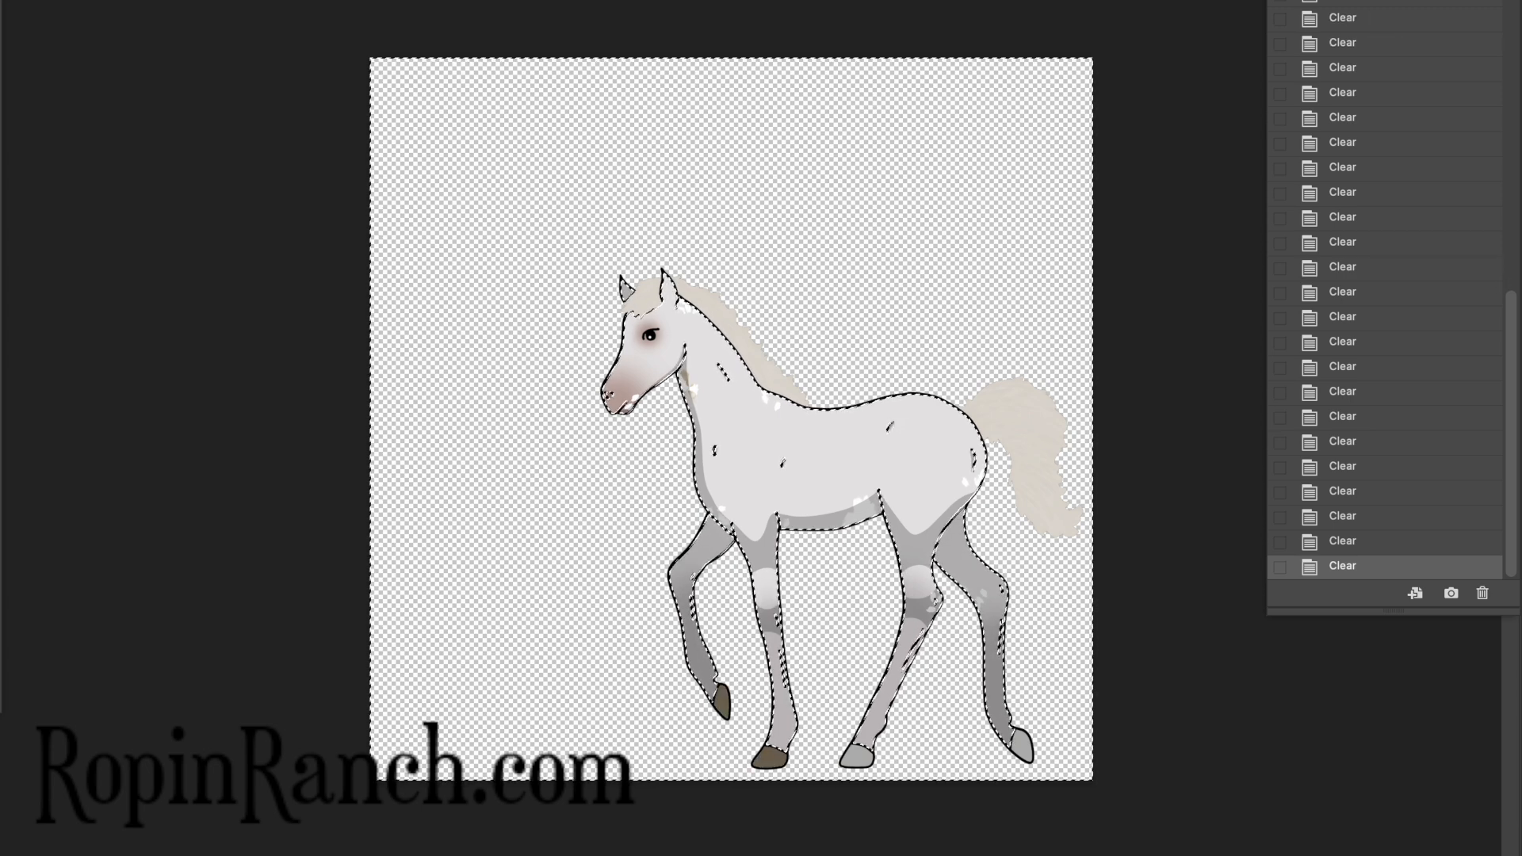
{"action": "key", "text": "Delete"}
{"action": "key", "text": "Delete"}
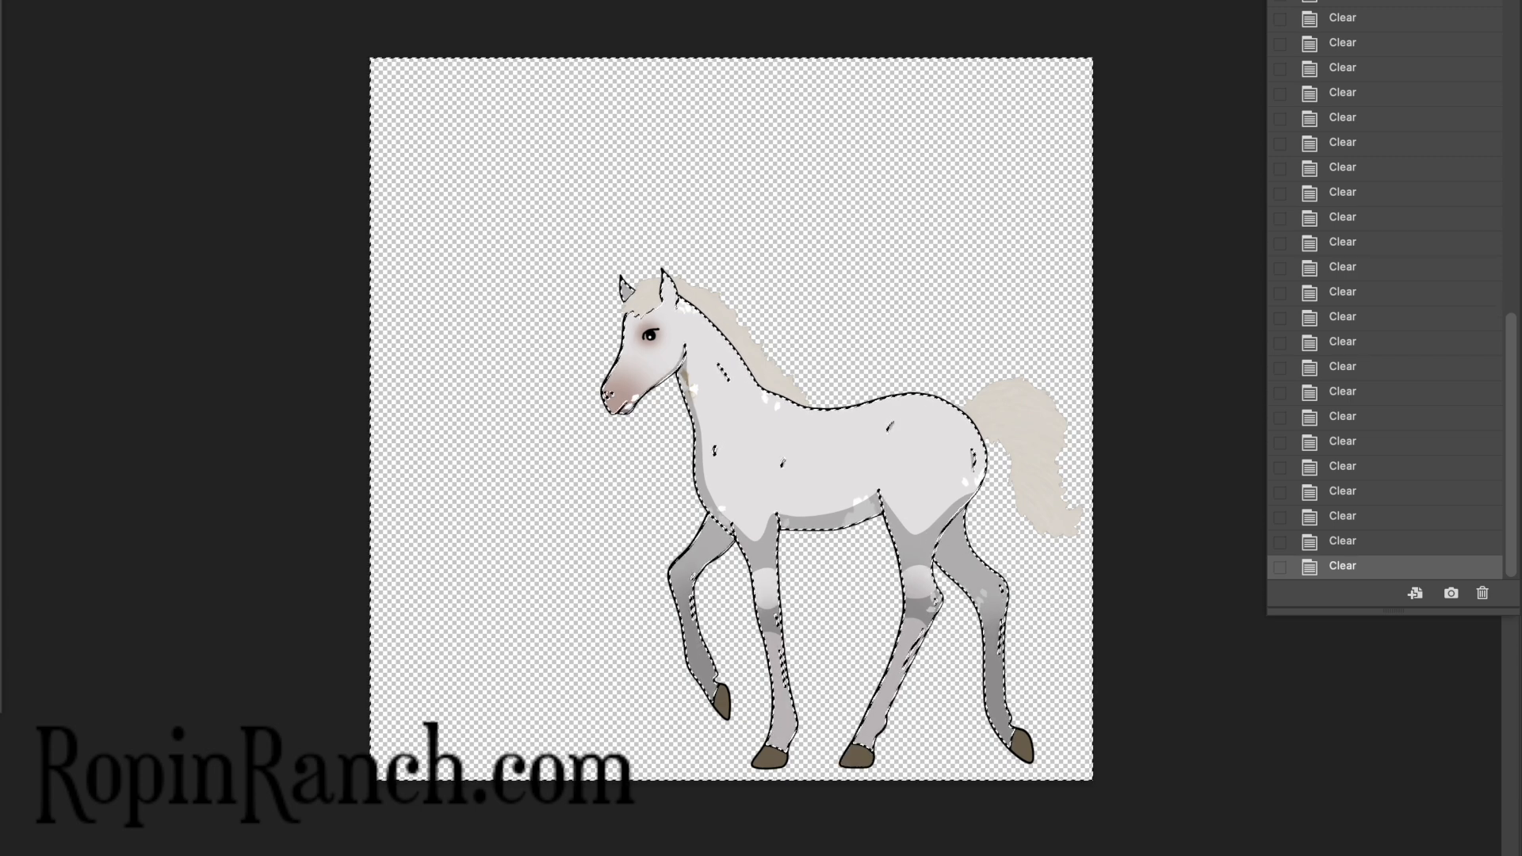
{"action": "key", "text": "ctrl+d"}
Select the foal's eye, eyelid line and white highlight with the Magic Wand
{"action": "key", "text": "z"}
{"action": "left_click", "coordinate": [685, 323]}
{"action": "left_click", "coordinate": [599, 321]}
{"action": "left_click", "coordinate": [600, 321]}
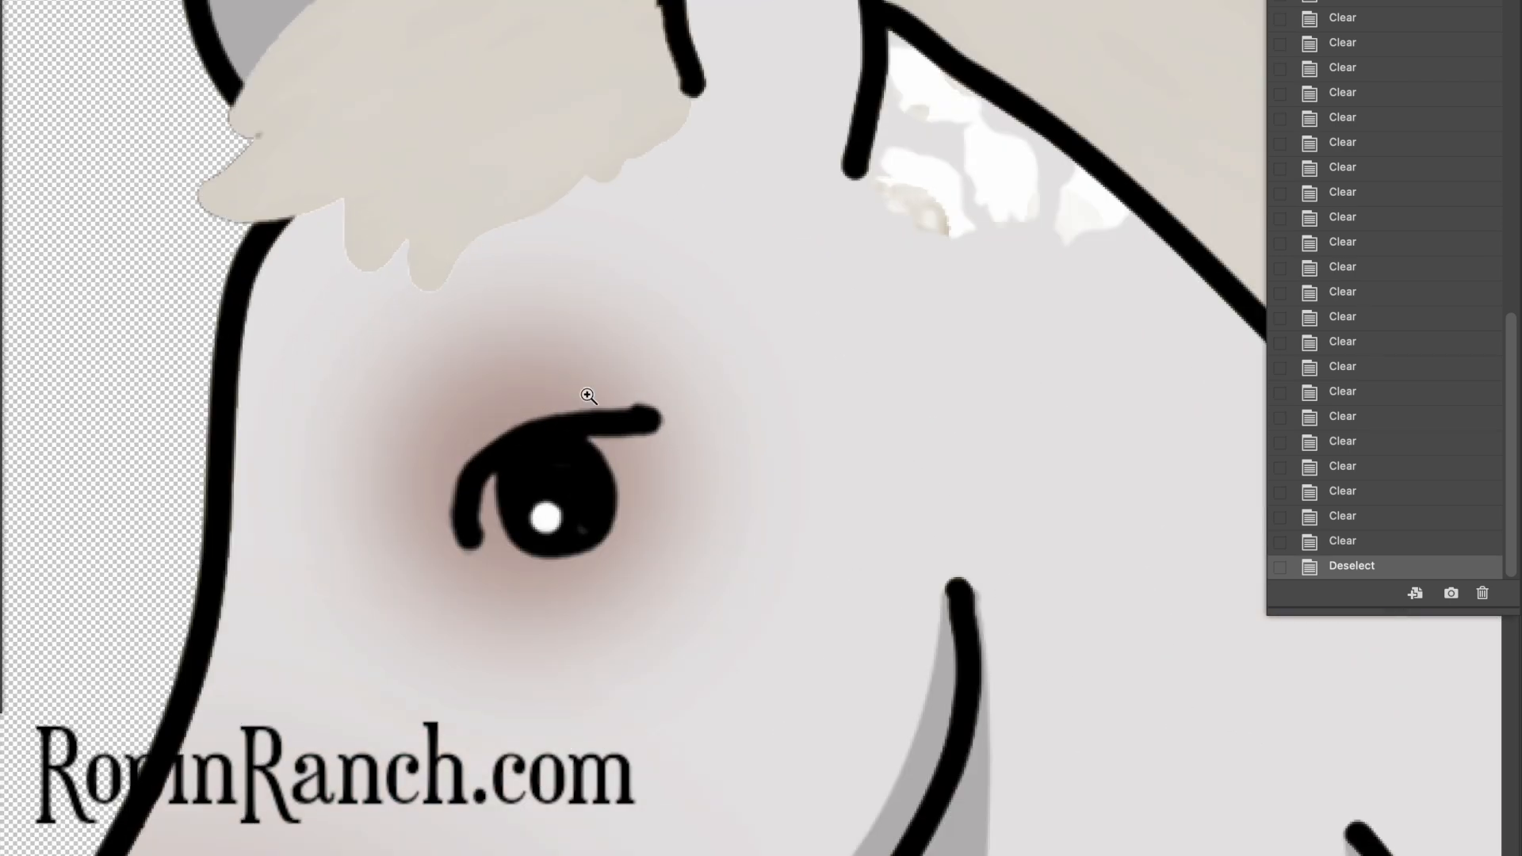
{"action": "left_click", "coordinate": [588, 395]}
{"action": "key", "text": "w"}
{"action": "left_click", "coordinate": [562, 535]}
{"action": "left_click", "coordinate": [584, 519], "text": "shift"}
{"action": "left_click", "coordinate": [538, 547], "text": "shift"}
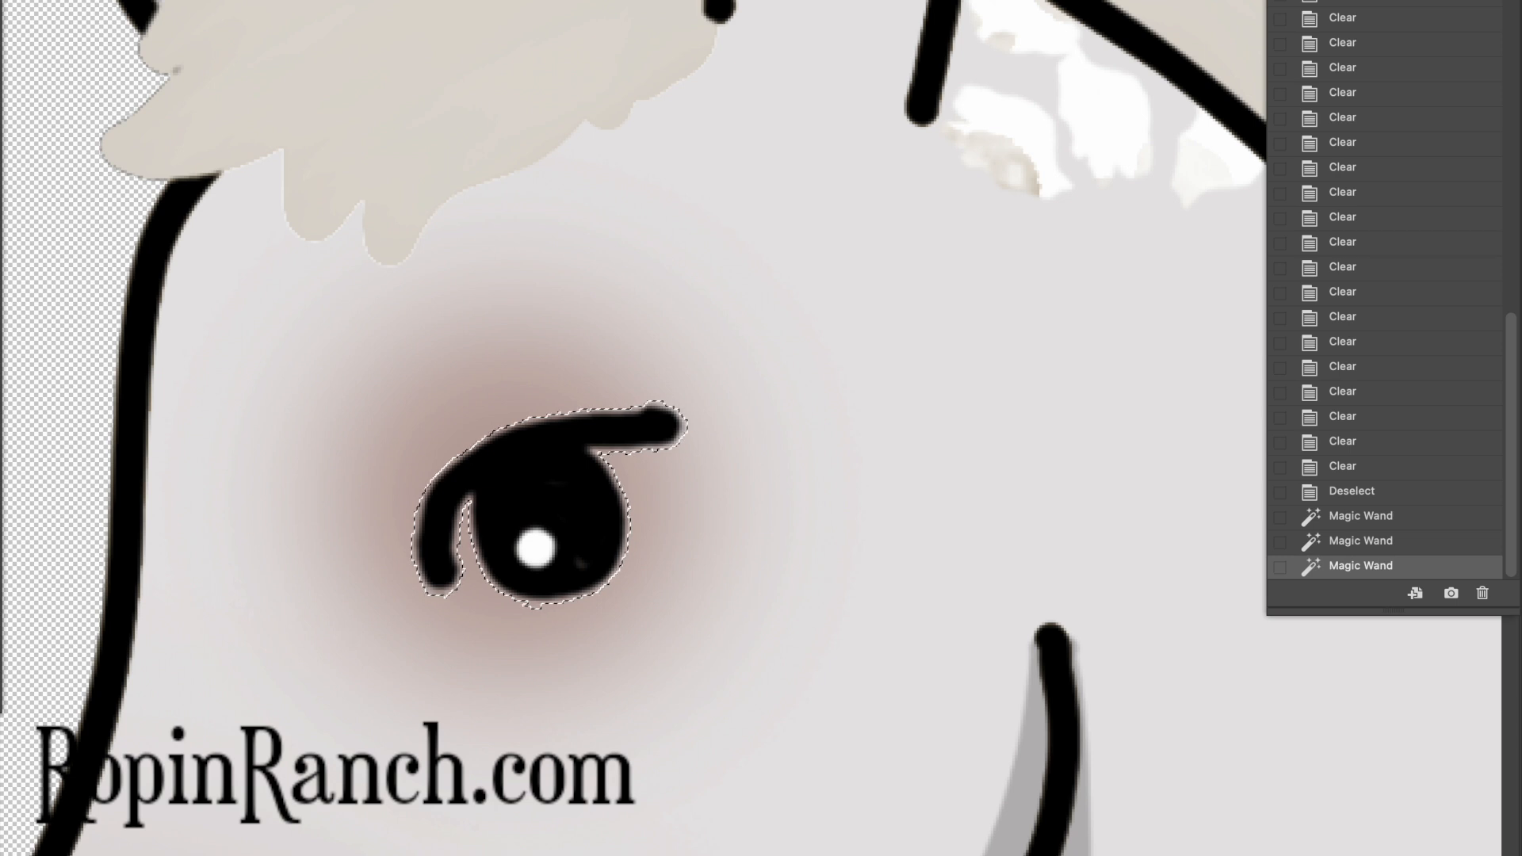
Clear the selected eye area on each of the foal's coat and marking layers
{"action": "key", "text": "Delete"}
{"action": "key", "text": "Delete"}
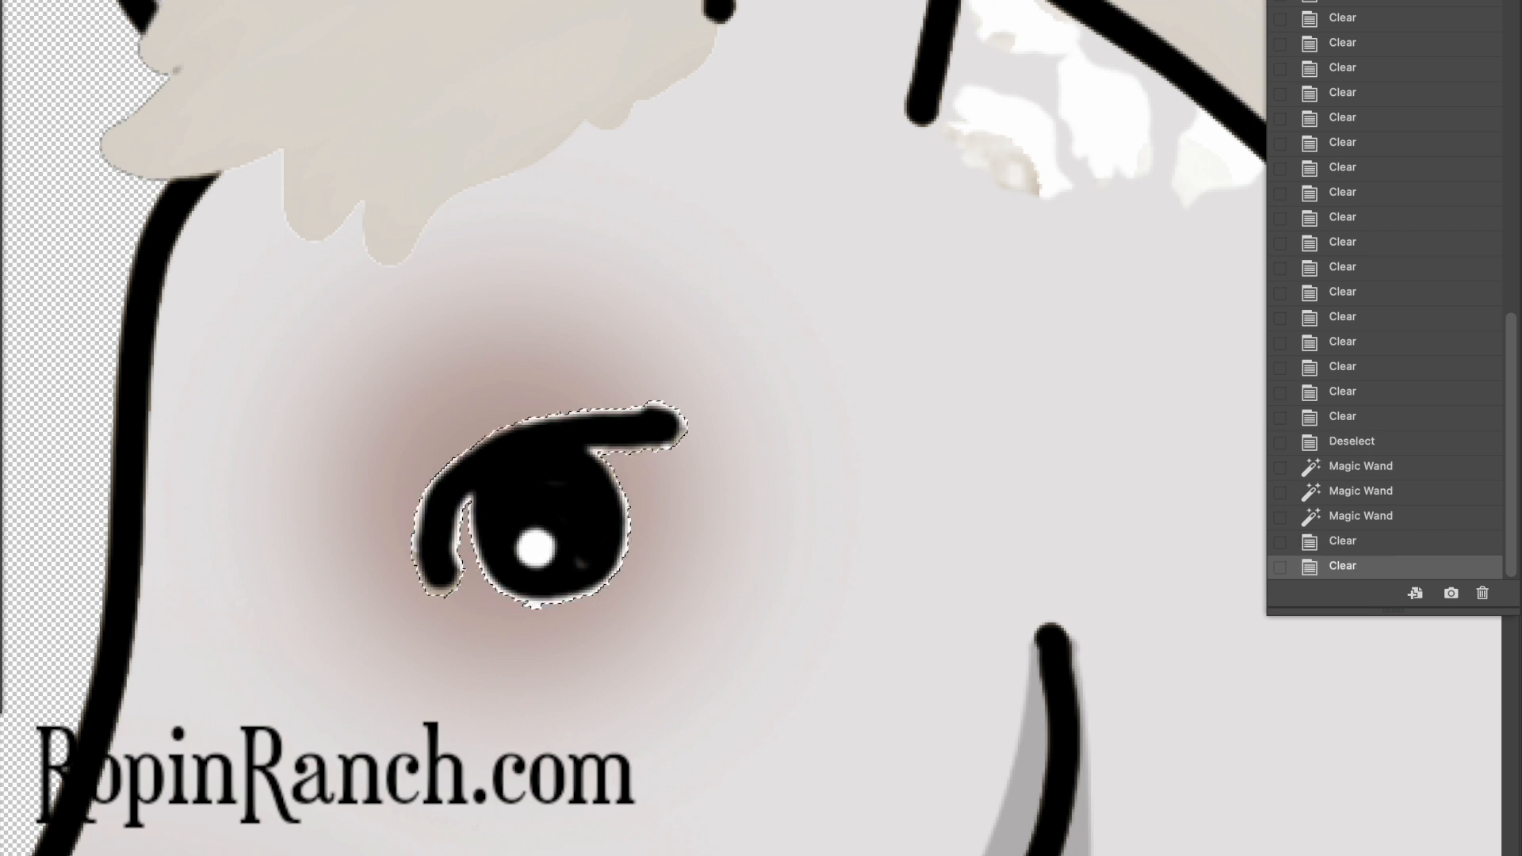
{"action": "key", "text": "Delete"}
{"action": "key", "text": "Delete"}
{"action": "key", "text": "Delete"}
{"action": "key", "text": "Delete"}
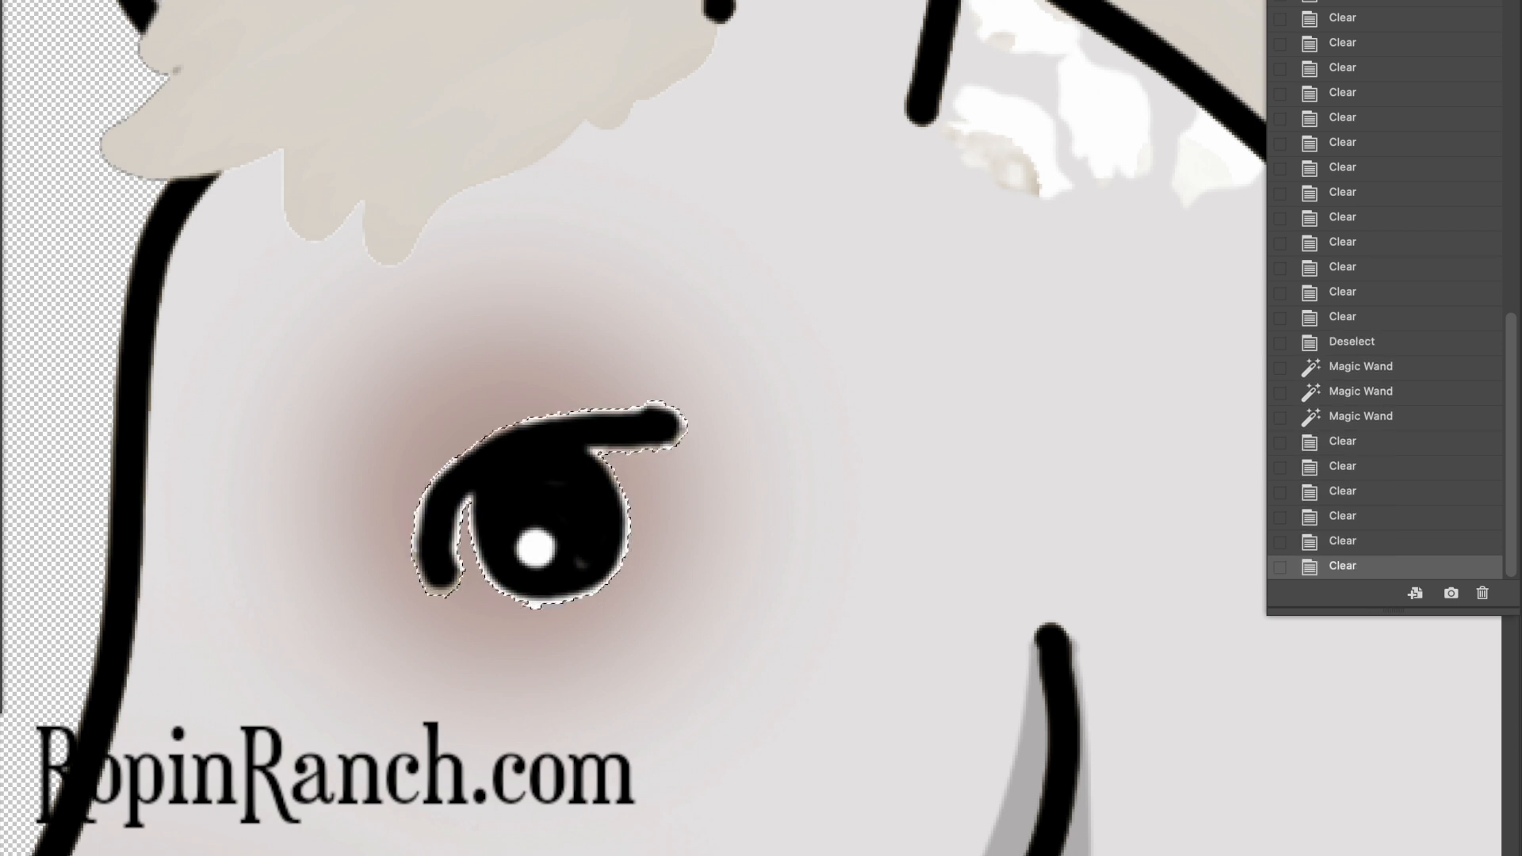
{"action": "key", "text": "Delete"}
{"action": "key", "text": "Delete"}
{"action": "key", "text": "Delete"}
{"action": "key", "text": "Delete"}
{"action": "key", "text": "Delete"}
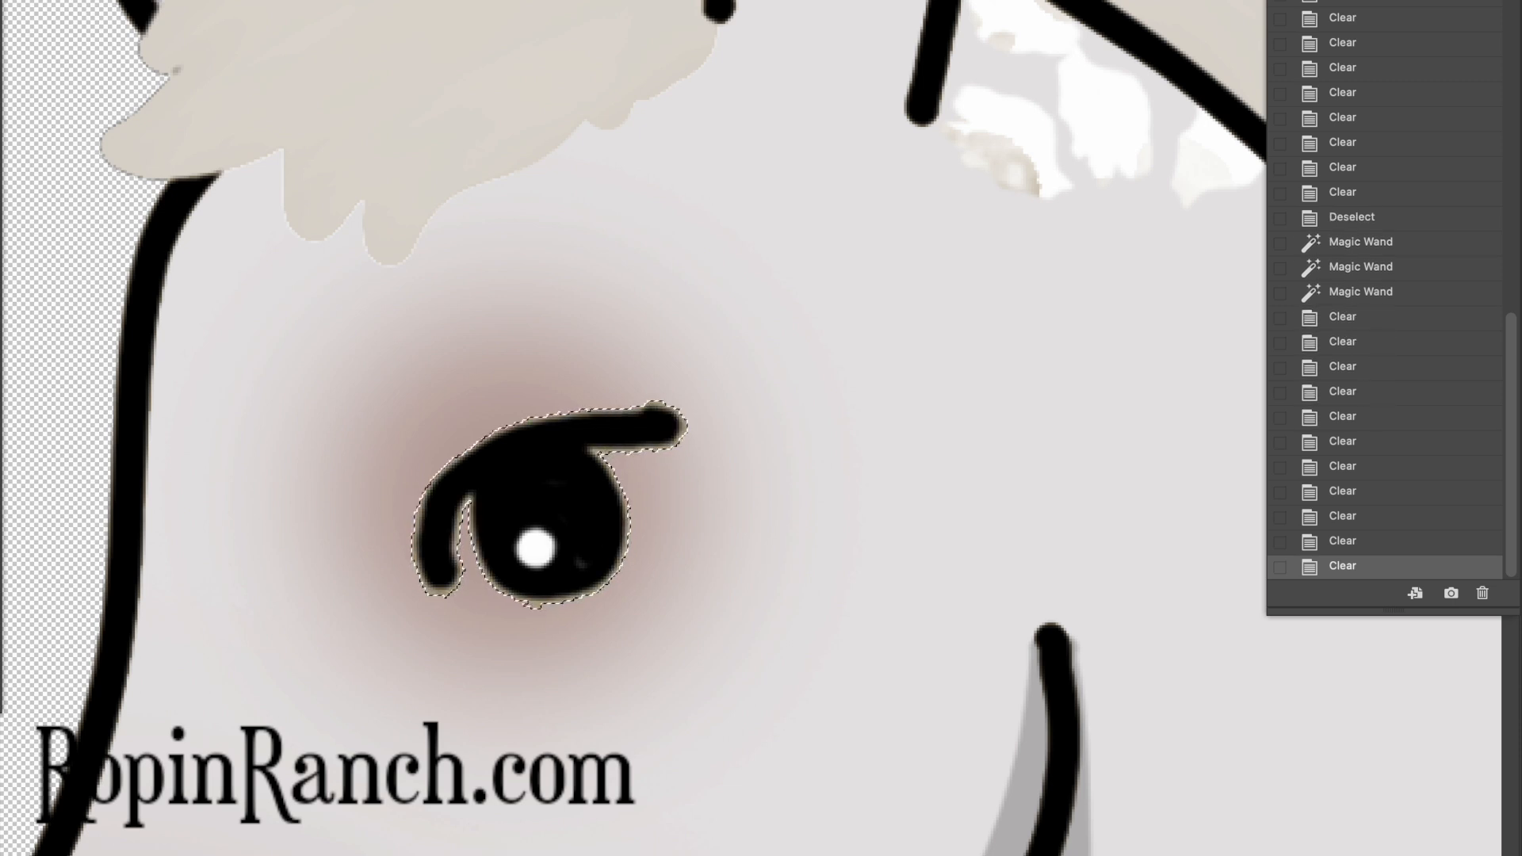
{"action": "key", "text": "Delete"}
{"action": "key", "text": "Delete"}
{"action": "key", "text": "Delete"}
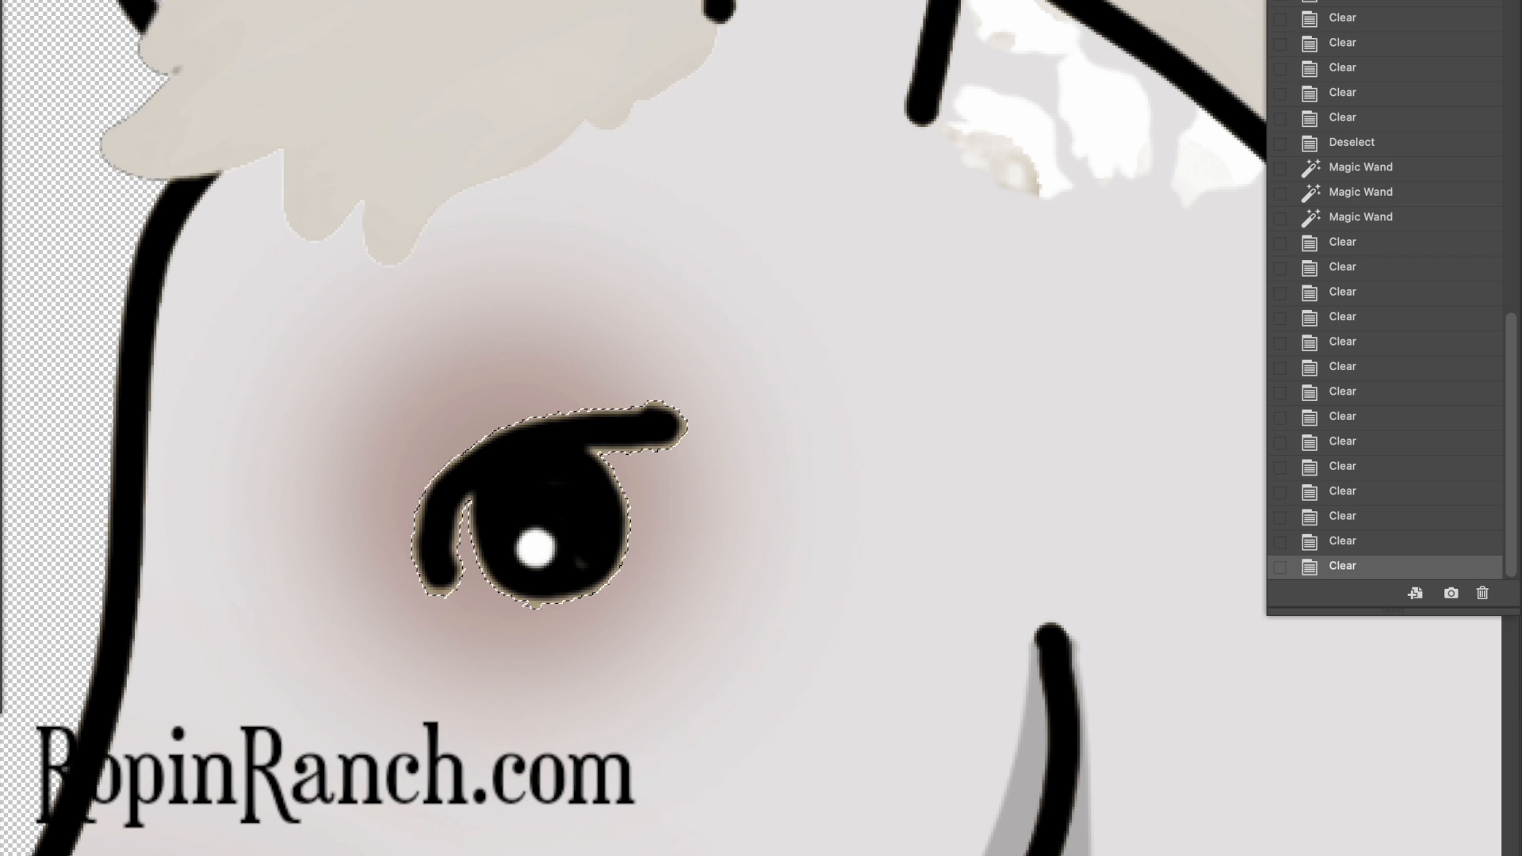
{"action": "key", "text": "Delete"}
{"action": "key", "text": "Delete"}
{"action": "key", "text": "Delete"}
{"action": "key", "text": "Delete"}
{"action": "key", "text": "Delete"}
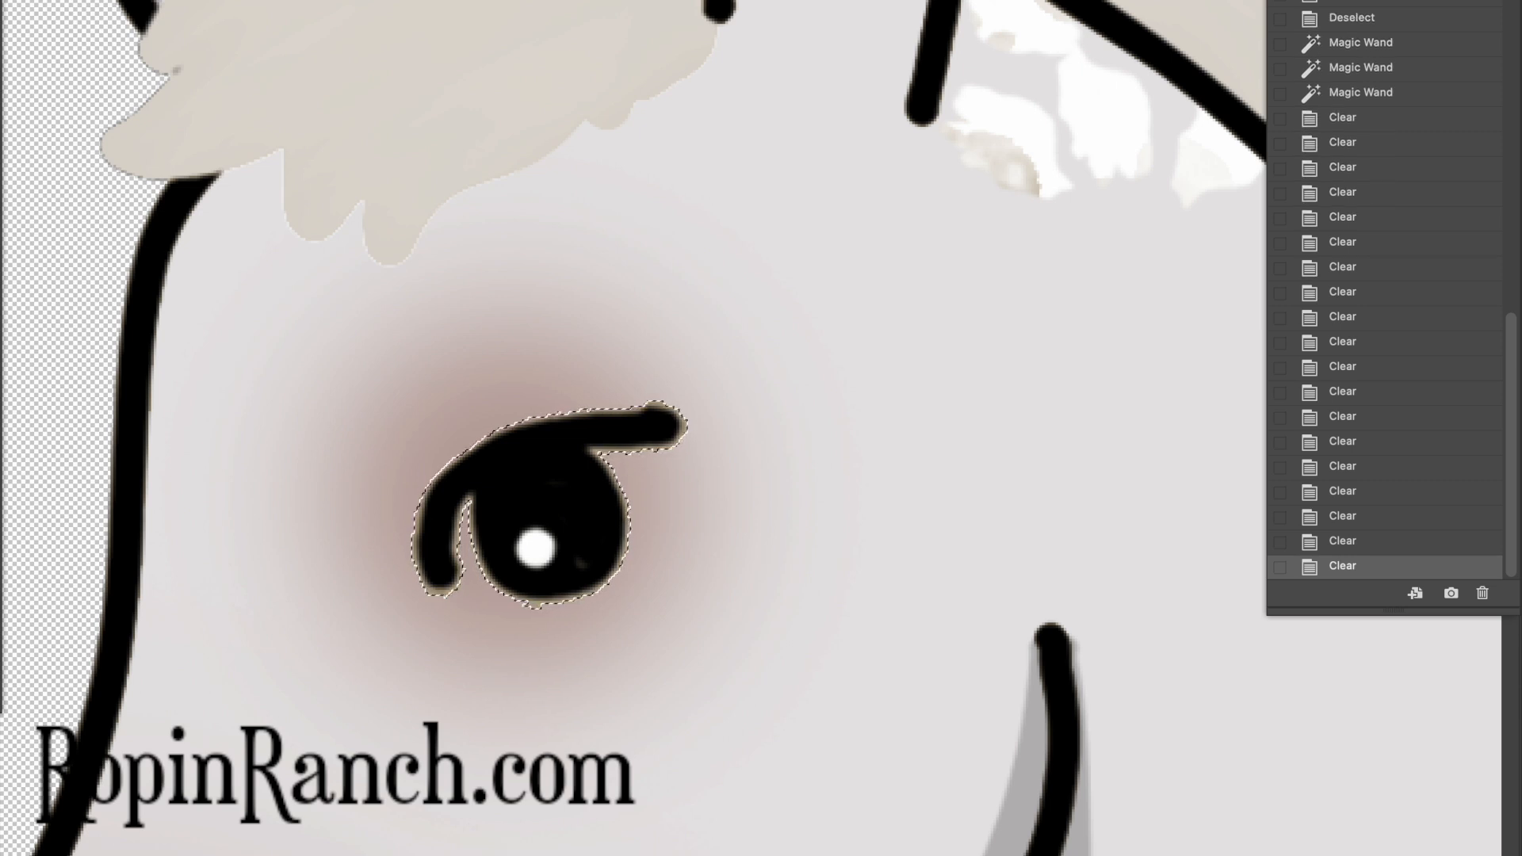
Deselect the eye area and save GaitedDesertHorseF.psd
{"action": "key", "text": "super+d"}
{"action": "key", "text": "super+minus"}
{"action": "key", "text": "super+minus"}
{"action": "key", "text": "super+minus"}
{"action": "key", "text": "super+minus"}
{"action": "key", "text": "super+minus"}
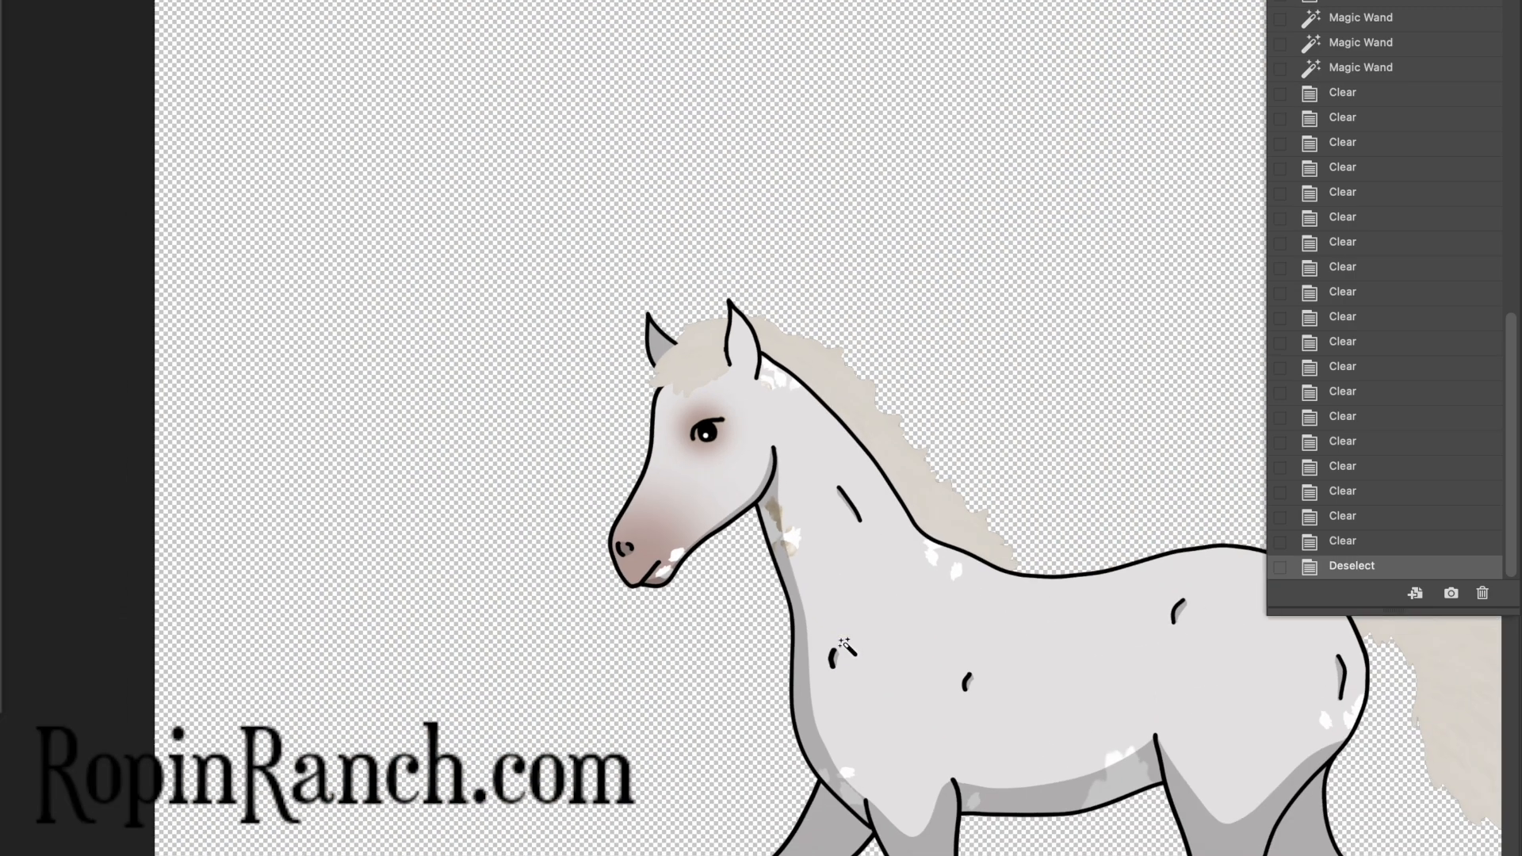
{"action": "key", "text": "super+minus"}
{"action": "key", "text": "super+minus"}
{"action": "key", "text": "super+minus"}
{"action": "key", "text": "super+plus"}
{"action": "key", "text": "super+s"}
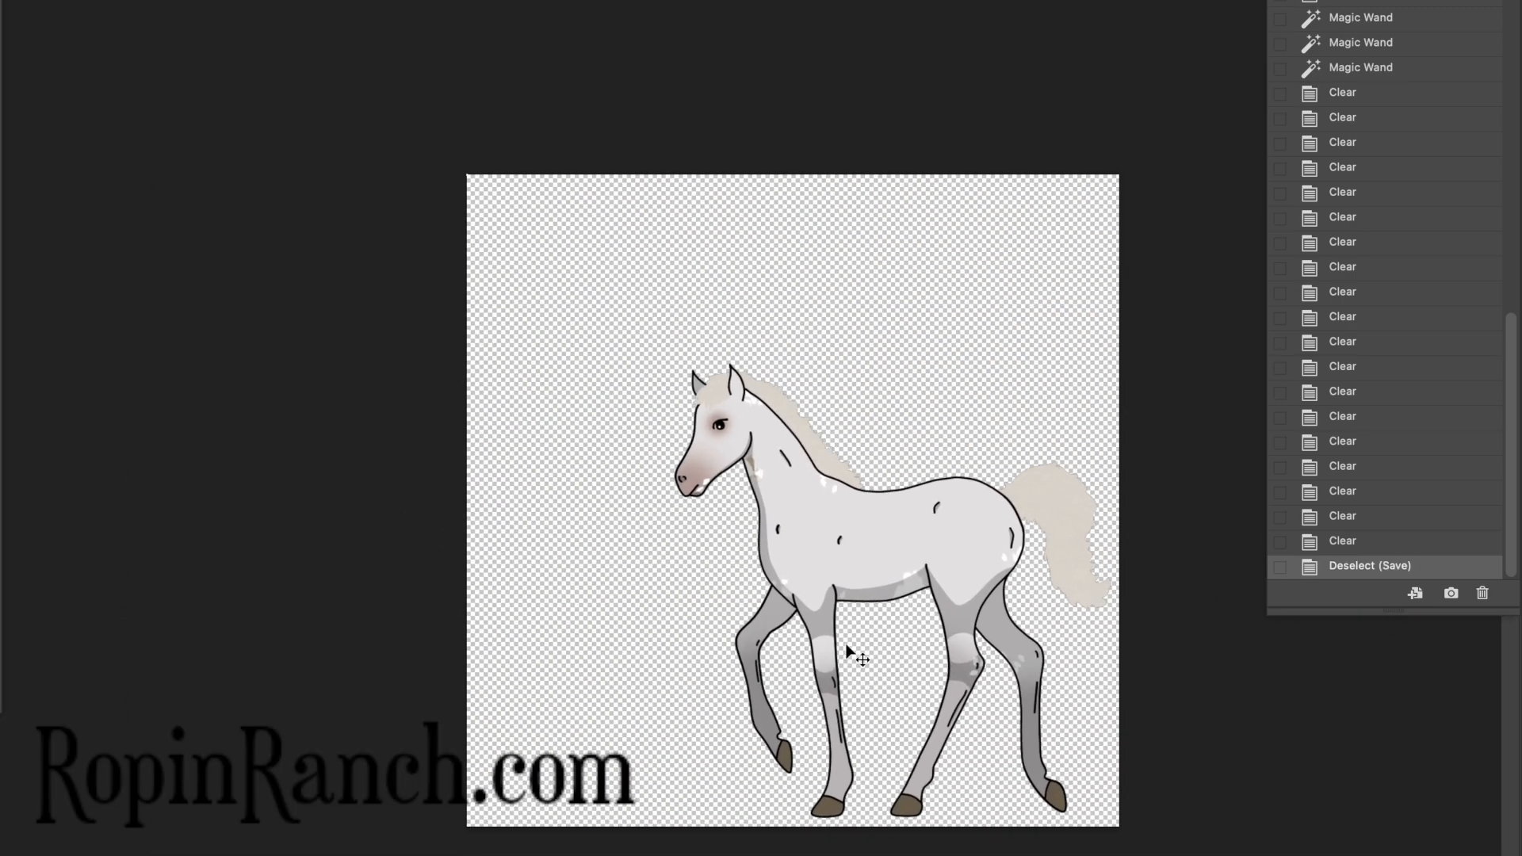
Switch to Finder and open GaitedDesertHorseAD.psd in Photoshop
{"action": "key", "text": "super+Tab"}
{"action": "double_click", "coordinate": [535, 437]}
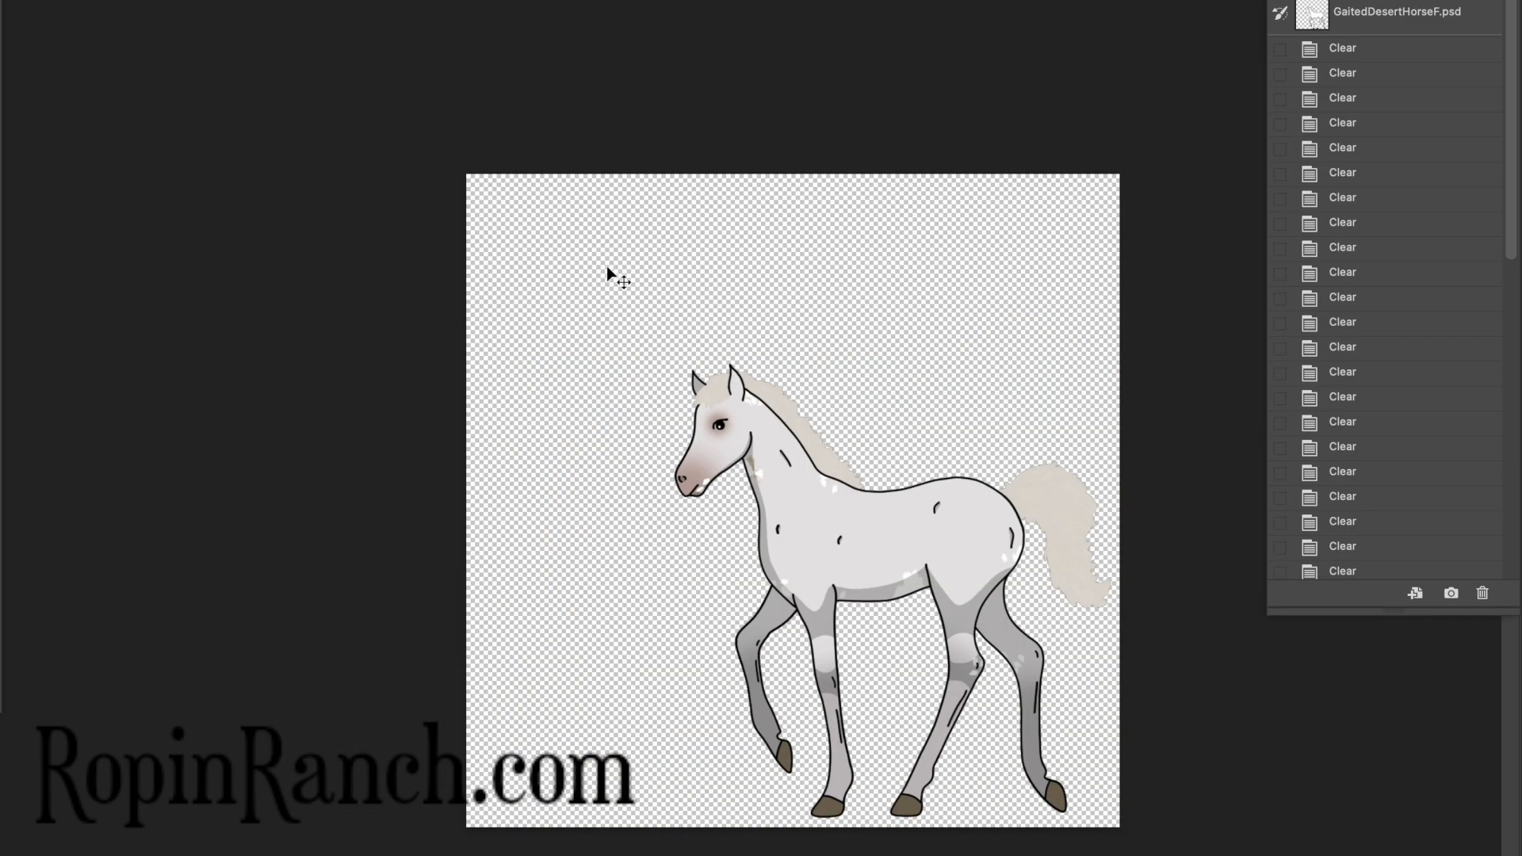
{"action": "key", "text": "ctrl+Tab"}
{"action": "key", "text": "super+Tab"}
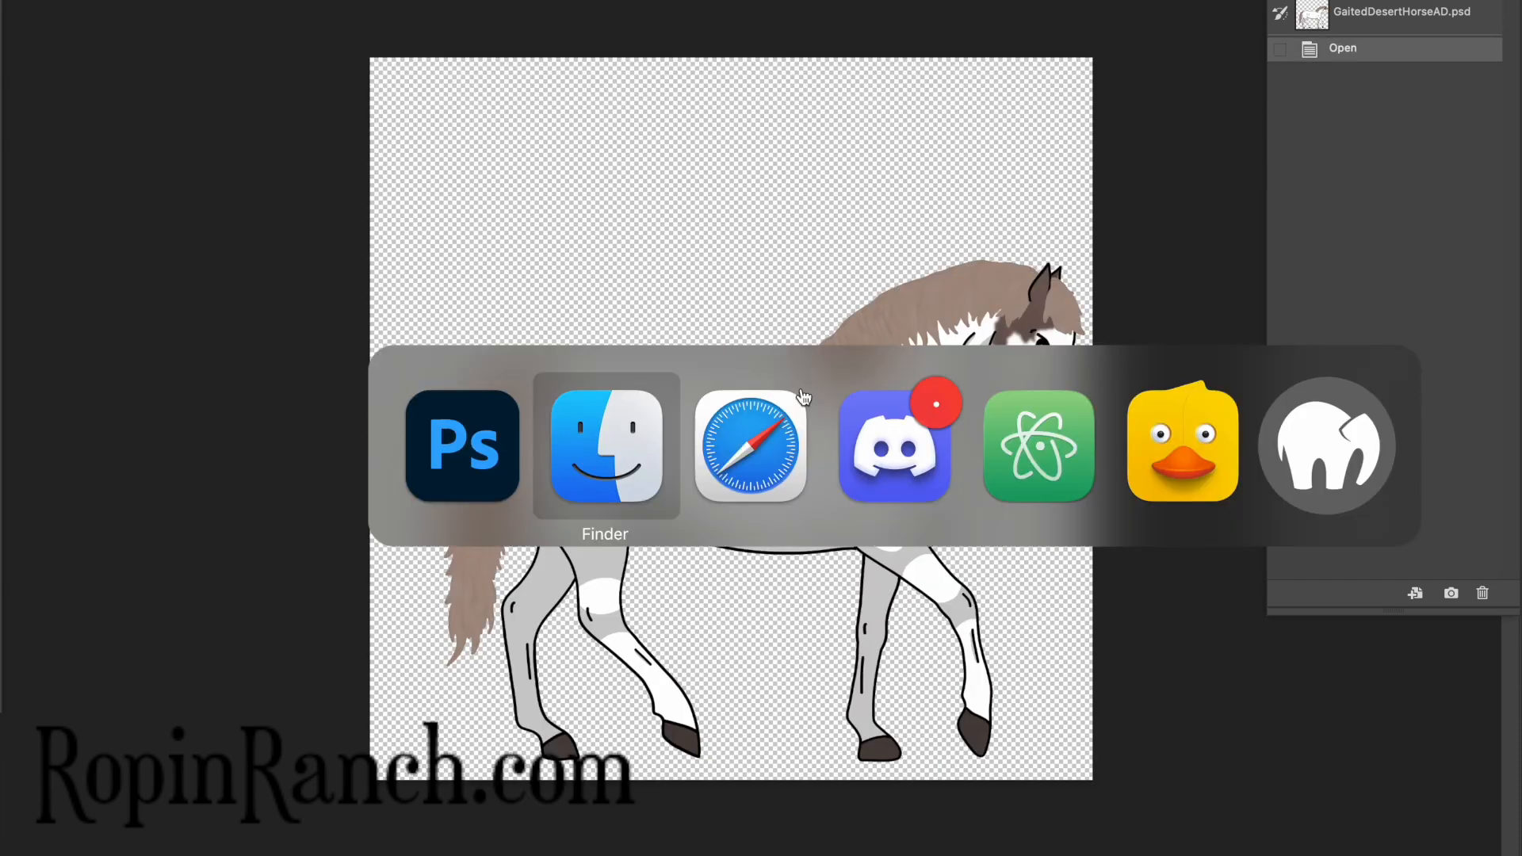
{"action": "double_click", "coordinate": [542, 457]}
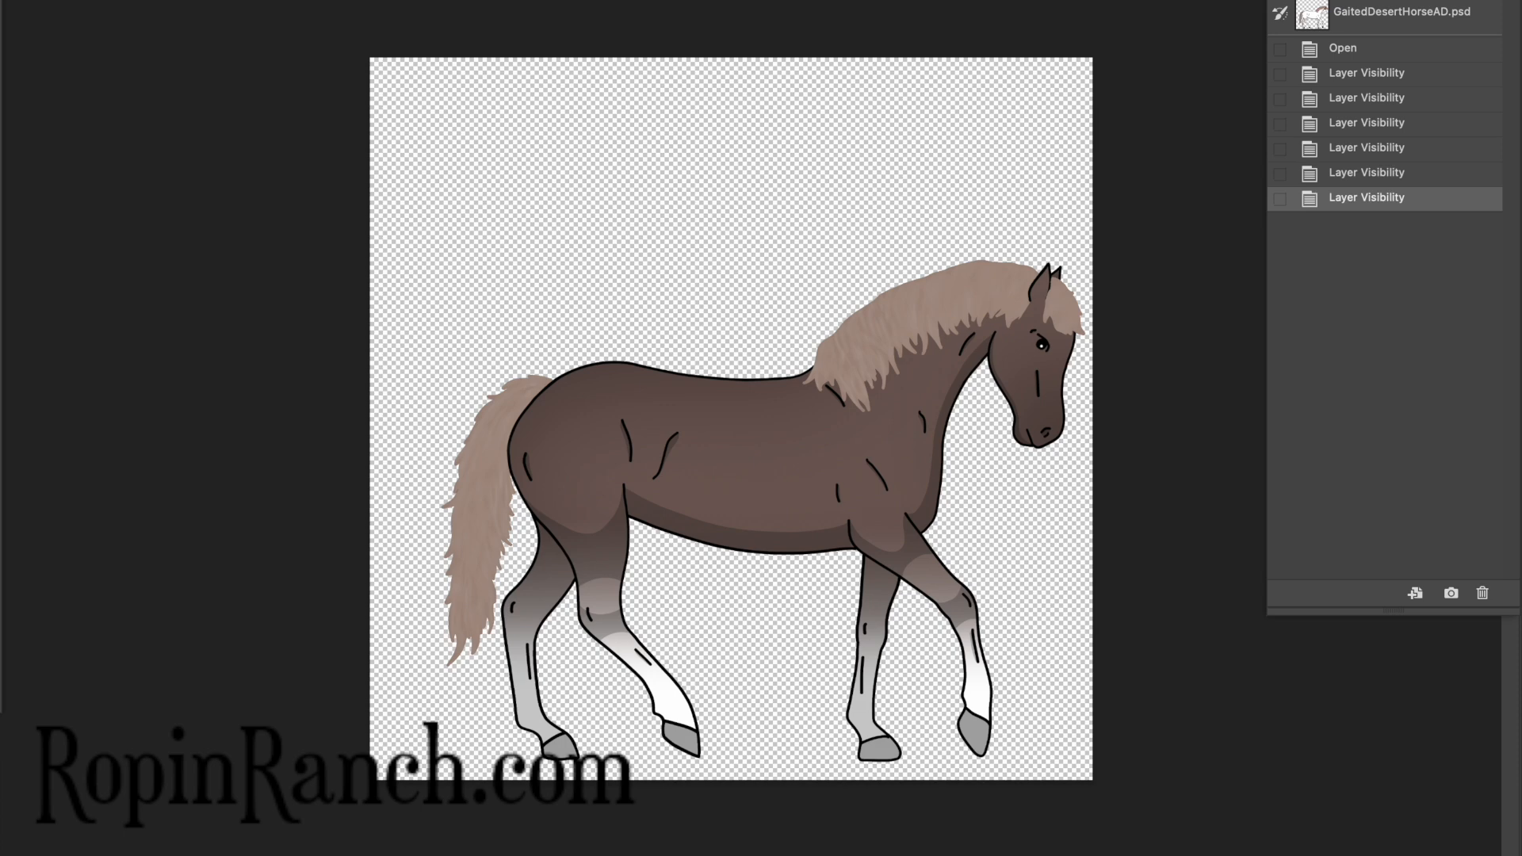
Select the adult horse's body, far legs and ear with the Magic Wand, and invert the selection
{"action": "left_click", "coordinate": [730, 499]}
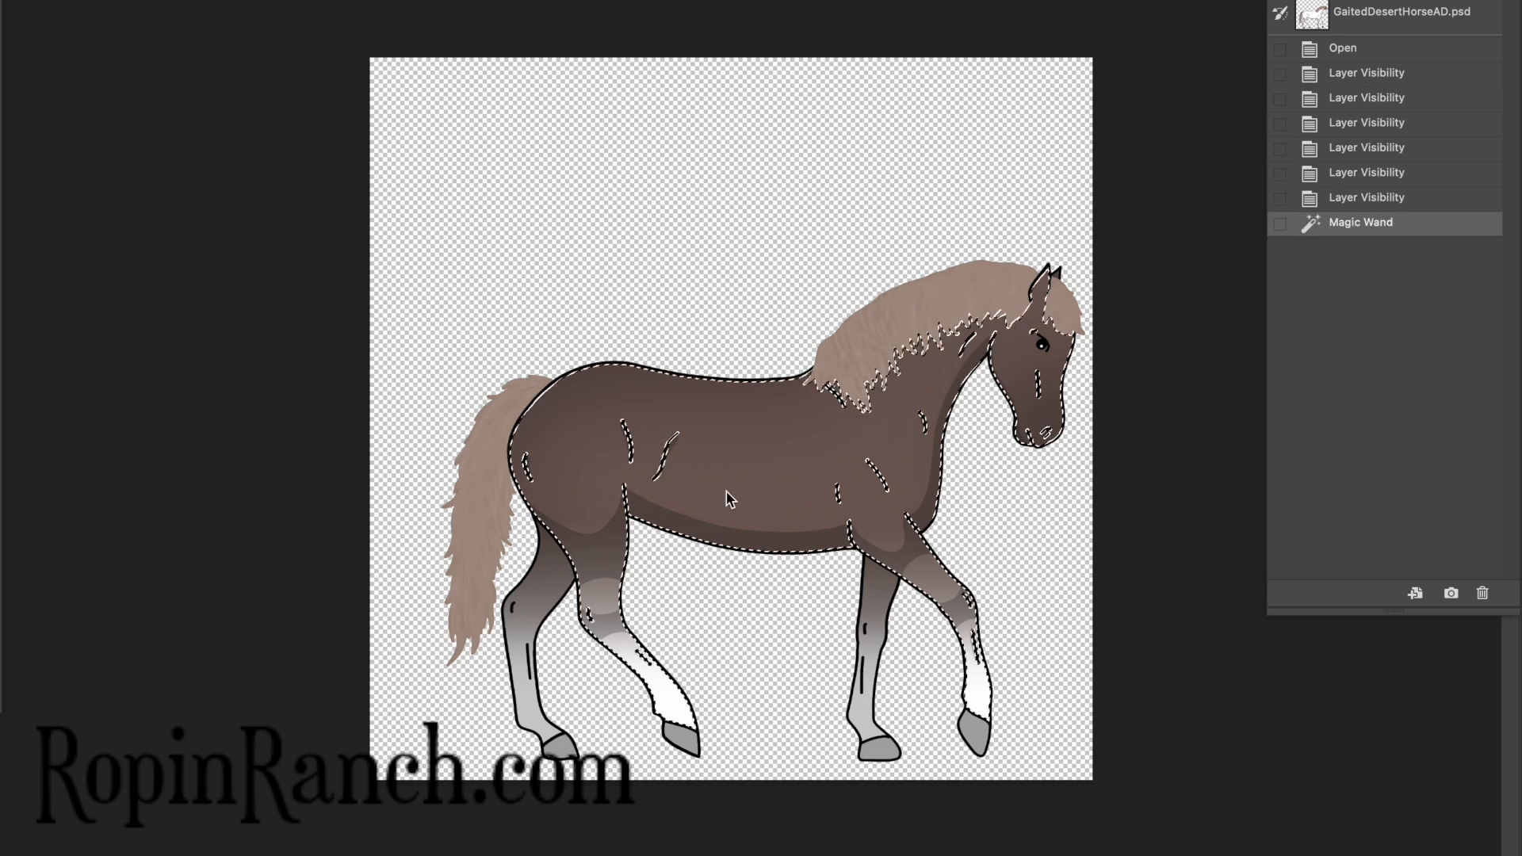
{"action": "left_click", "coordinate": [520, 693], "text": "shift"}
{"action": "left_click", "coordinate": [860, 670], "text": "shift"}
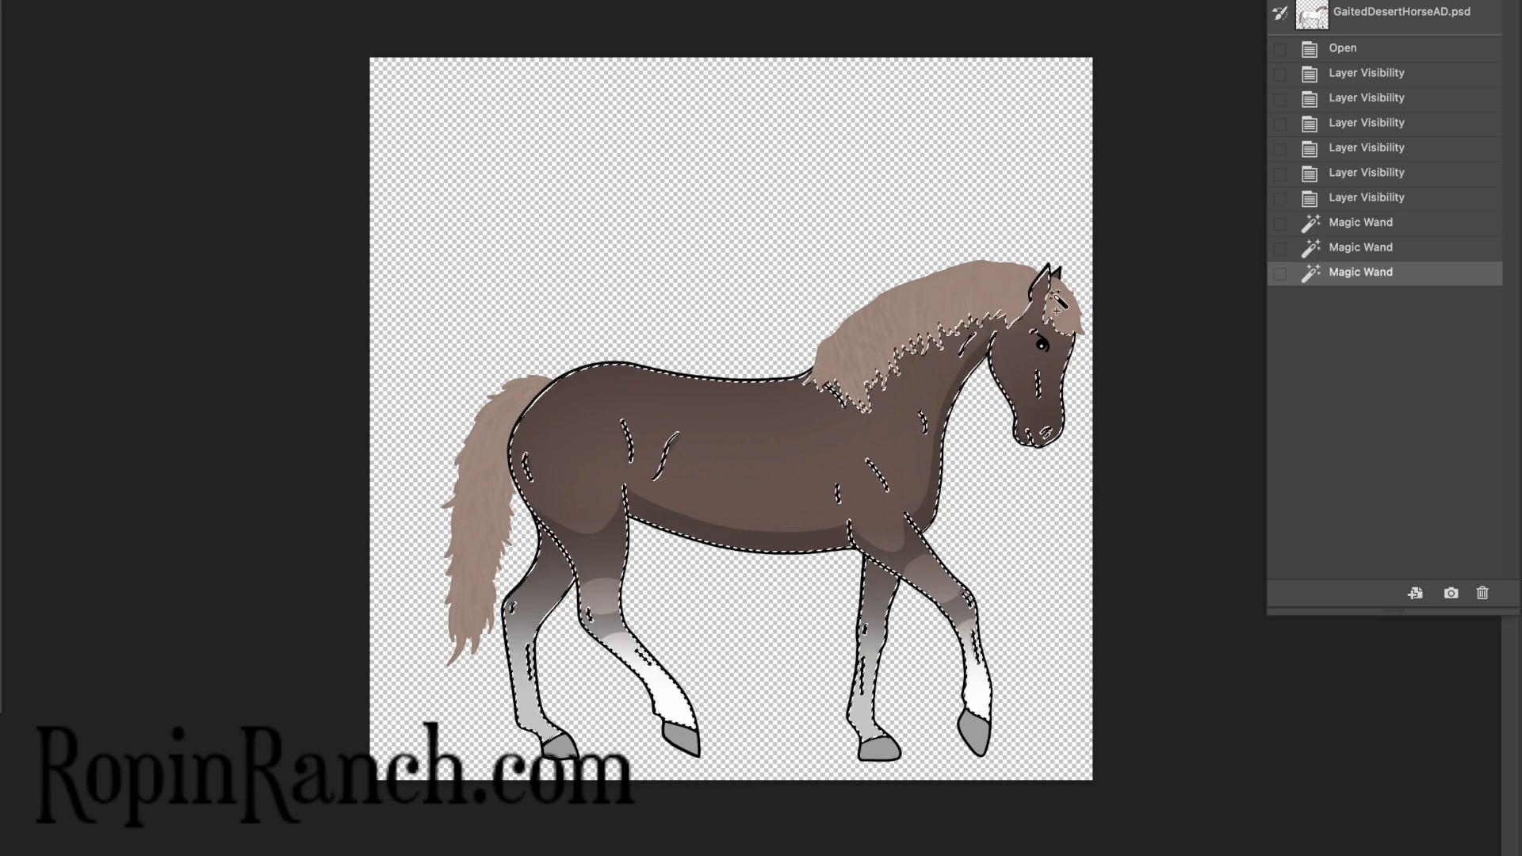
{"action": "left_click", "coordinate": [1052, 274], "text": "shift"}
{"action": "key", "text": "super+shift+i"}
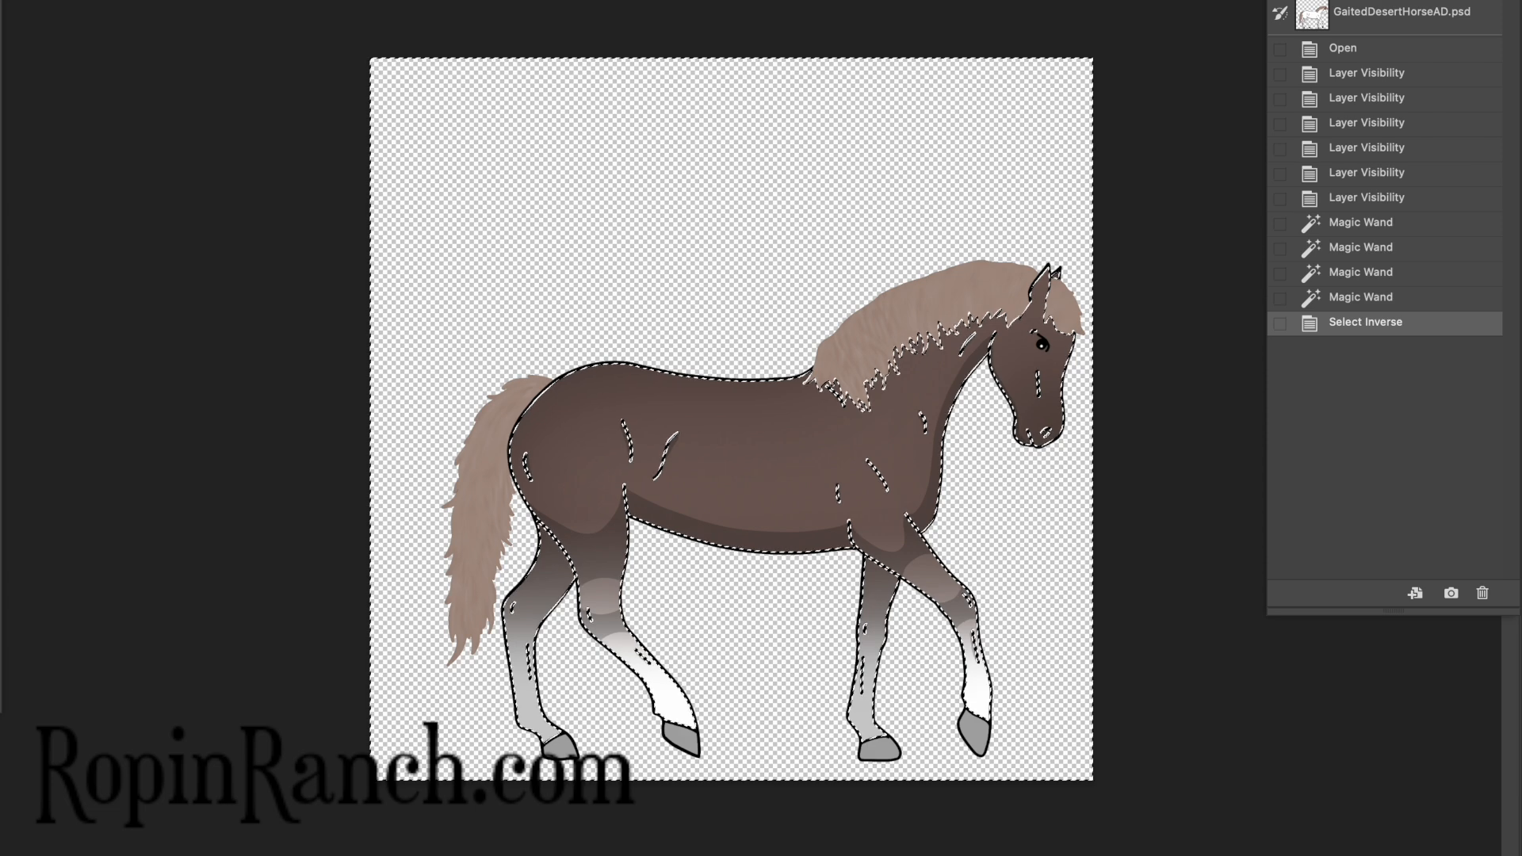
Clear the area outside the adult's body selection on its layers, including the grey covering the hooves, and deselect
{"action": "key", "text": "BackSpace"}
{"action": "key", "text": "BackSpace"}
{"action": "key", "text": "BackSpace"}
{"action": "key", "text": "BackSpace"}
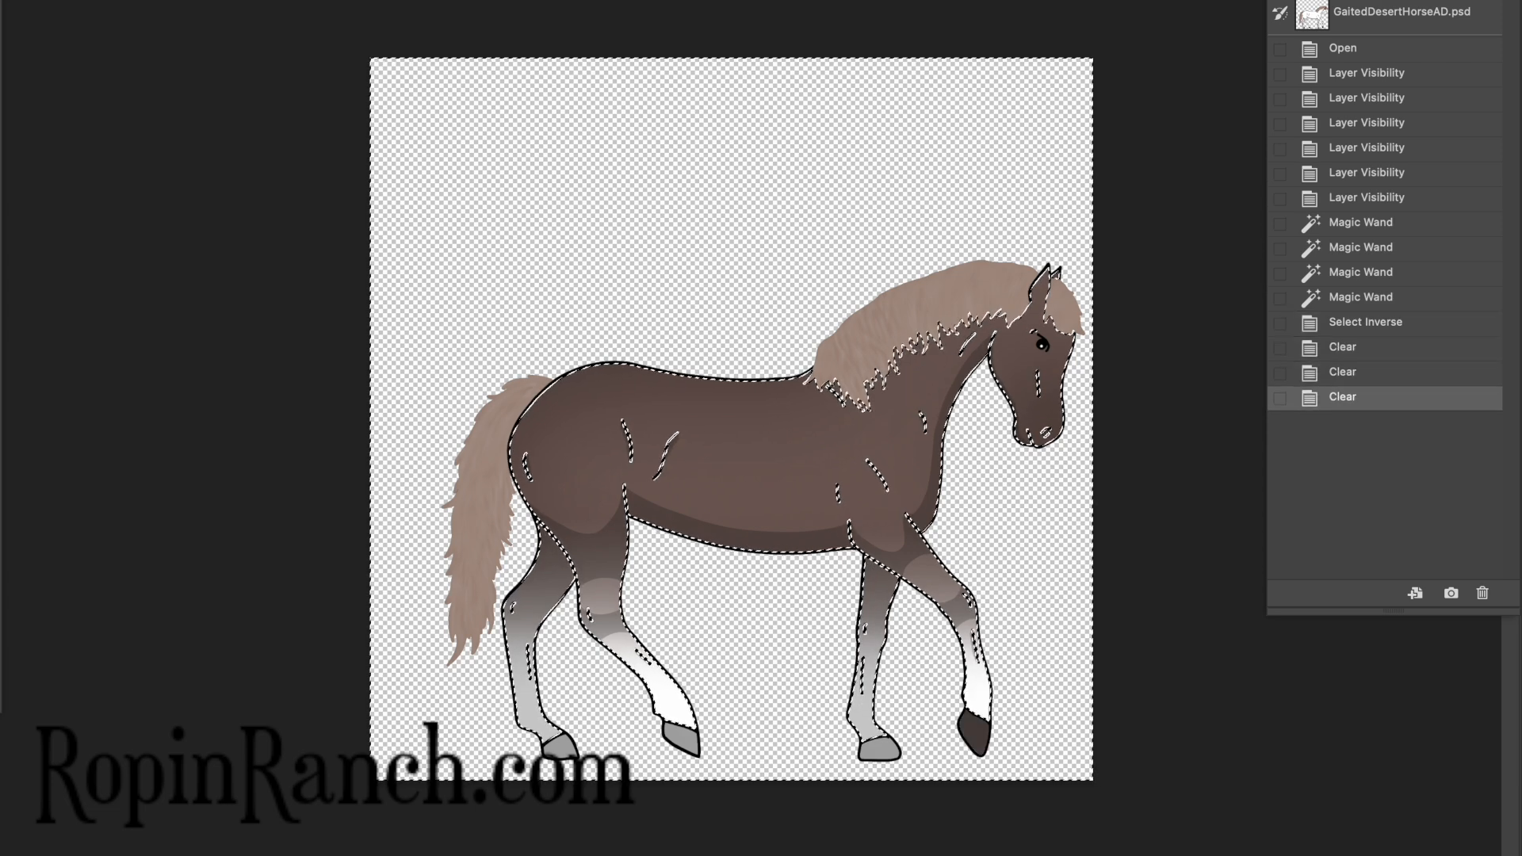
{"action": "key", "text": "BackSpace"}
{"action": "key", "text": "BackSpace"}
{"action": "key", "text": "BackSpace"}
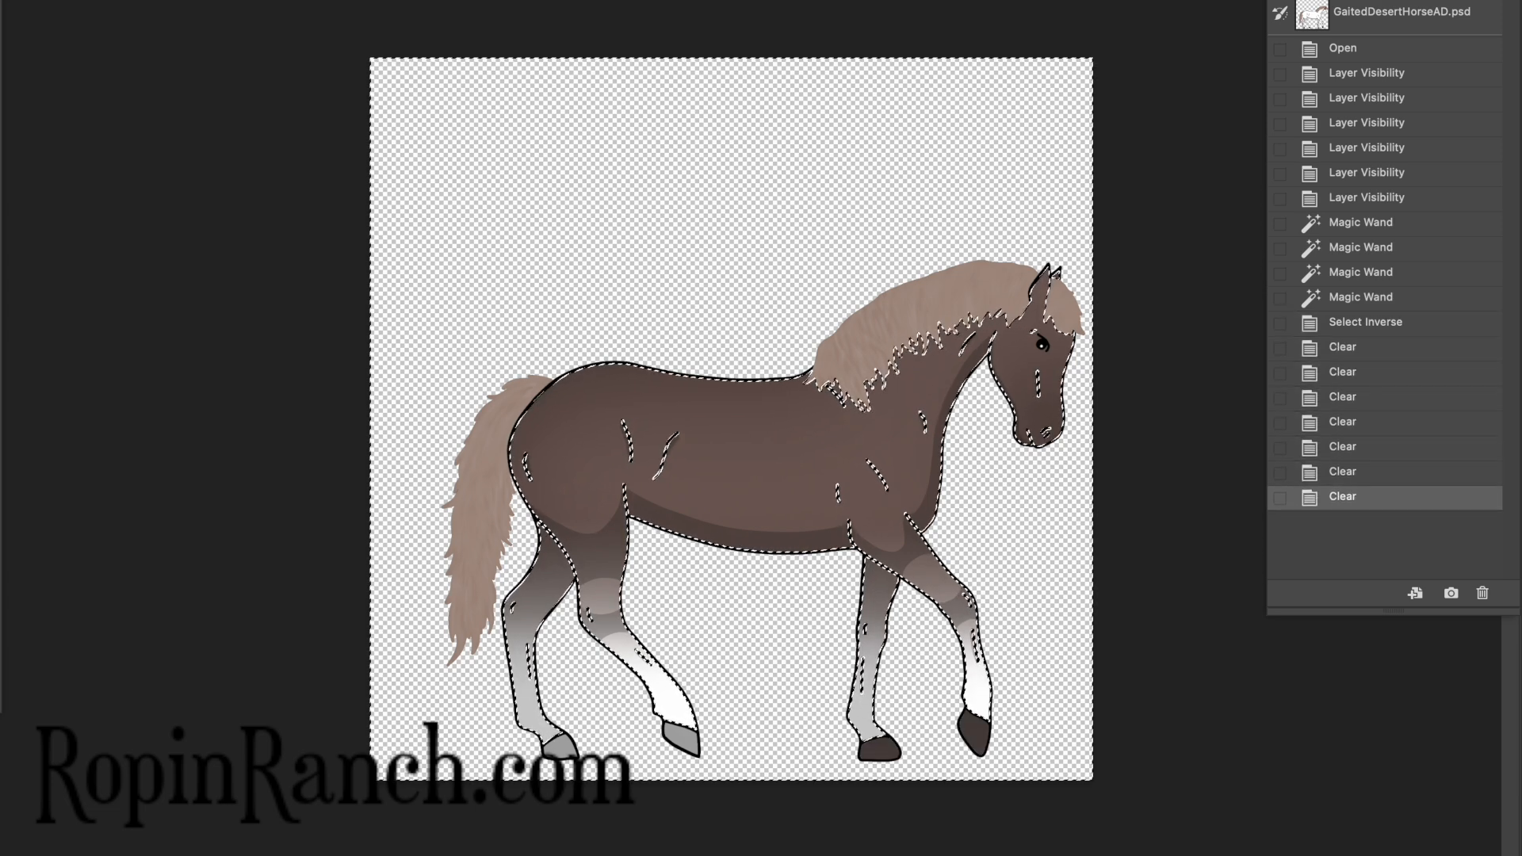
{"action": "key", "text": "BackSpace"}
{"action": "key", "text": "BackSpace"}
{"action": "key", "text": "BackSpace"}
{"action": "key", "text": "BackSpace"}
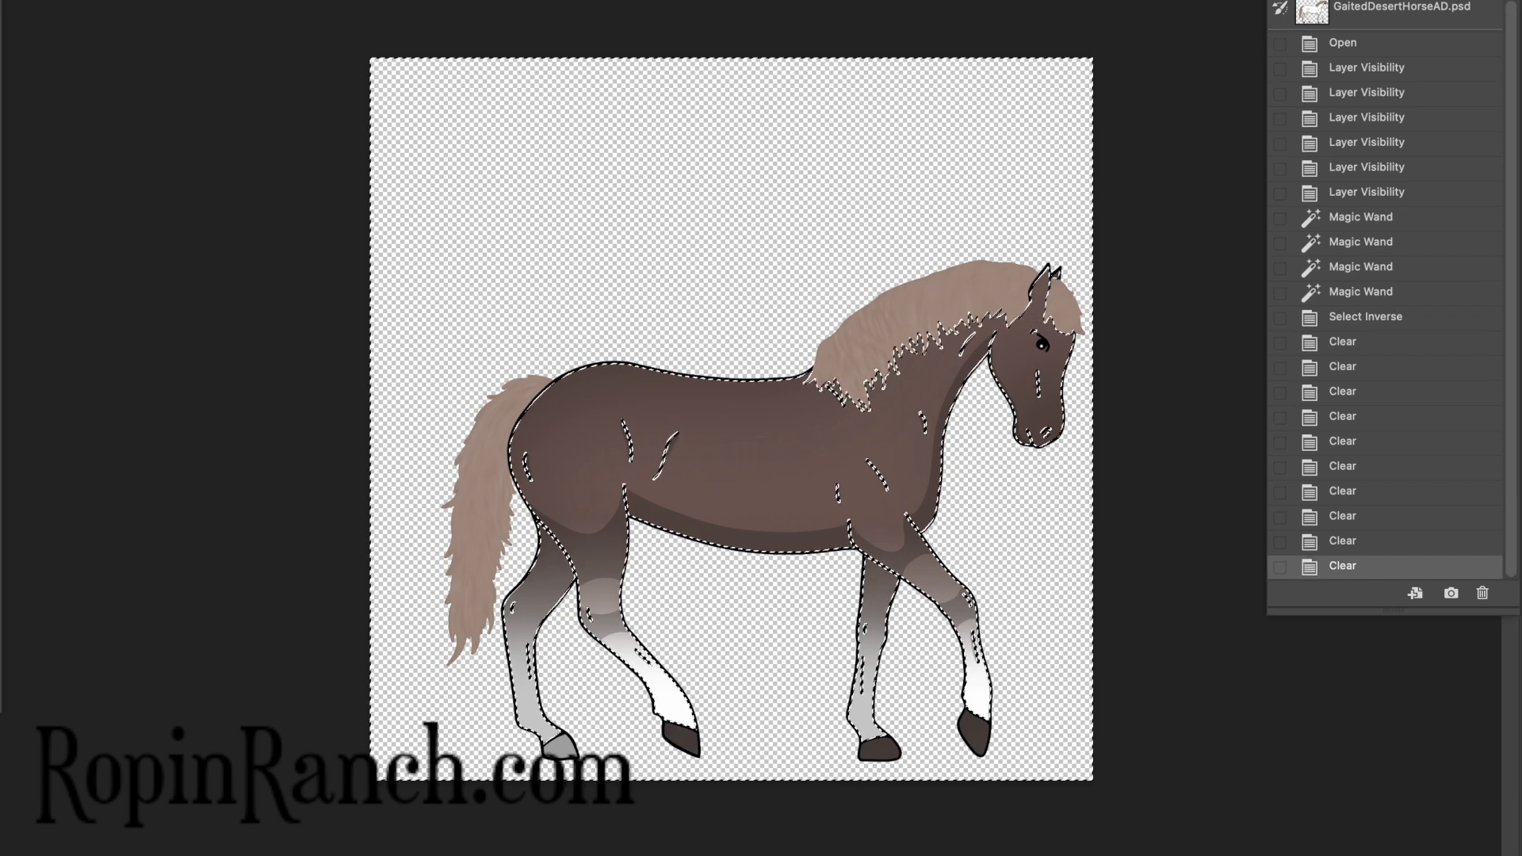
{"action": "key", "text": "BackSpace"}
{"action": "key", "text": "super+d"}
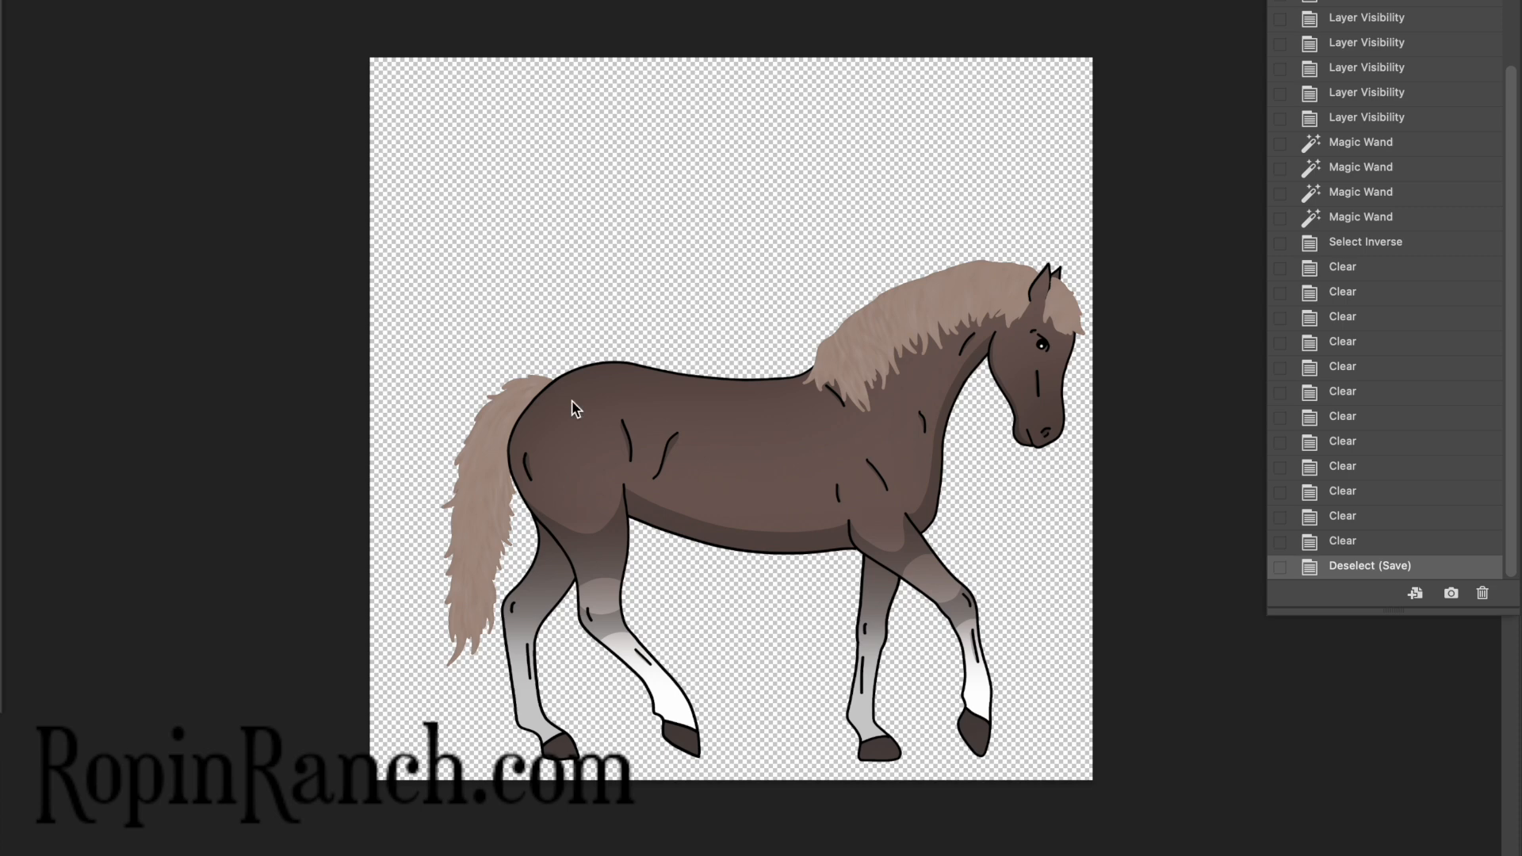
Close GaitedDesertHorseAD.psd and change layer visibility in GaitedDesertHorseF.psd to show the tan coat with white lower legs
{"action": "key", "text": "super+w"}
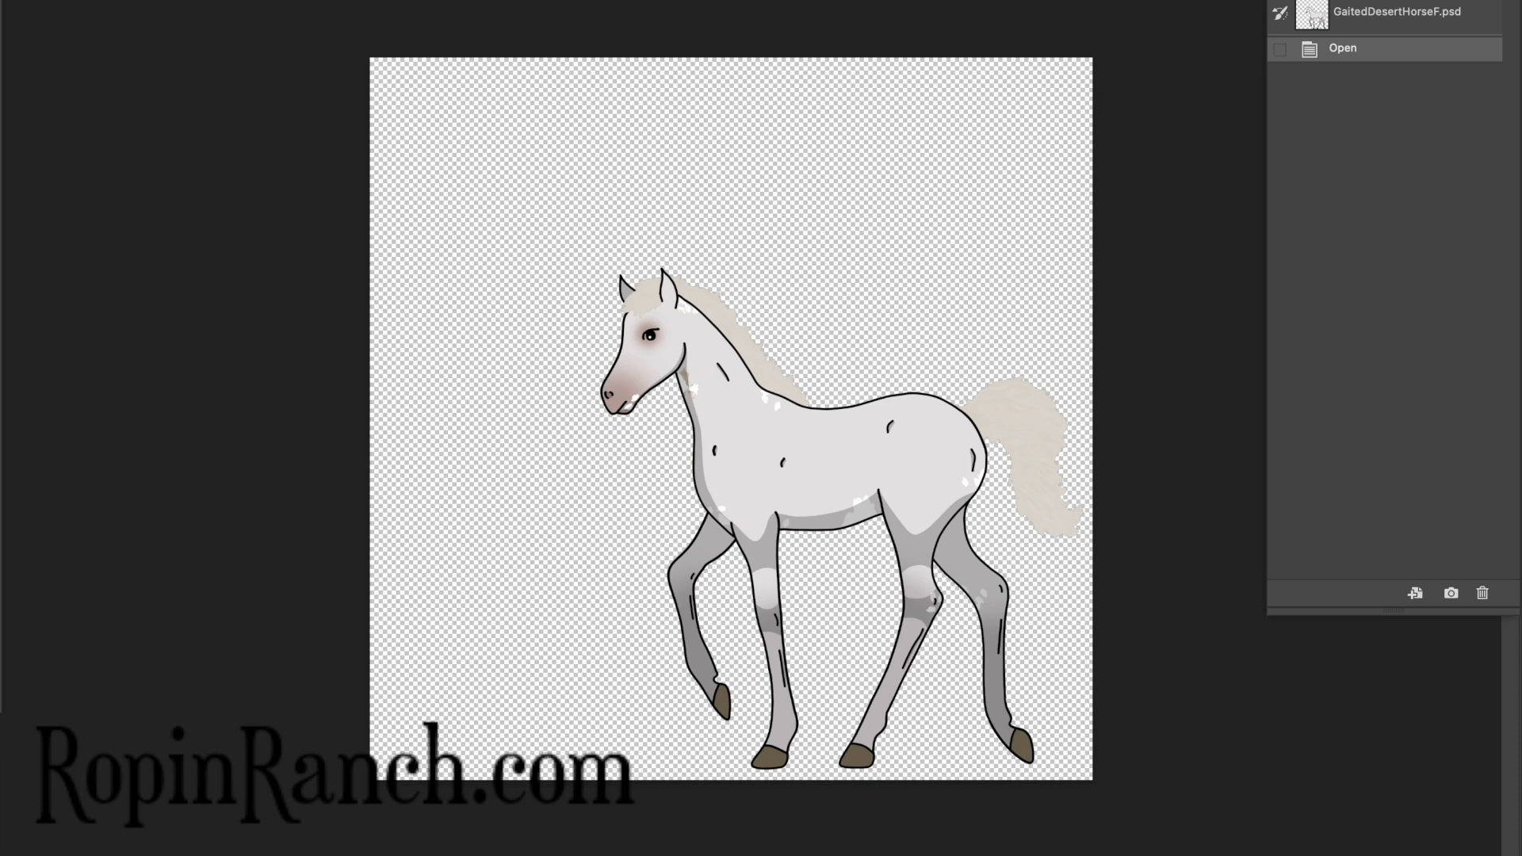
{"action": "key", "text": "super+comma"}
{"action": "key", "text": "super+comma"}
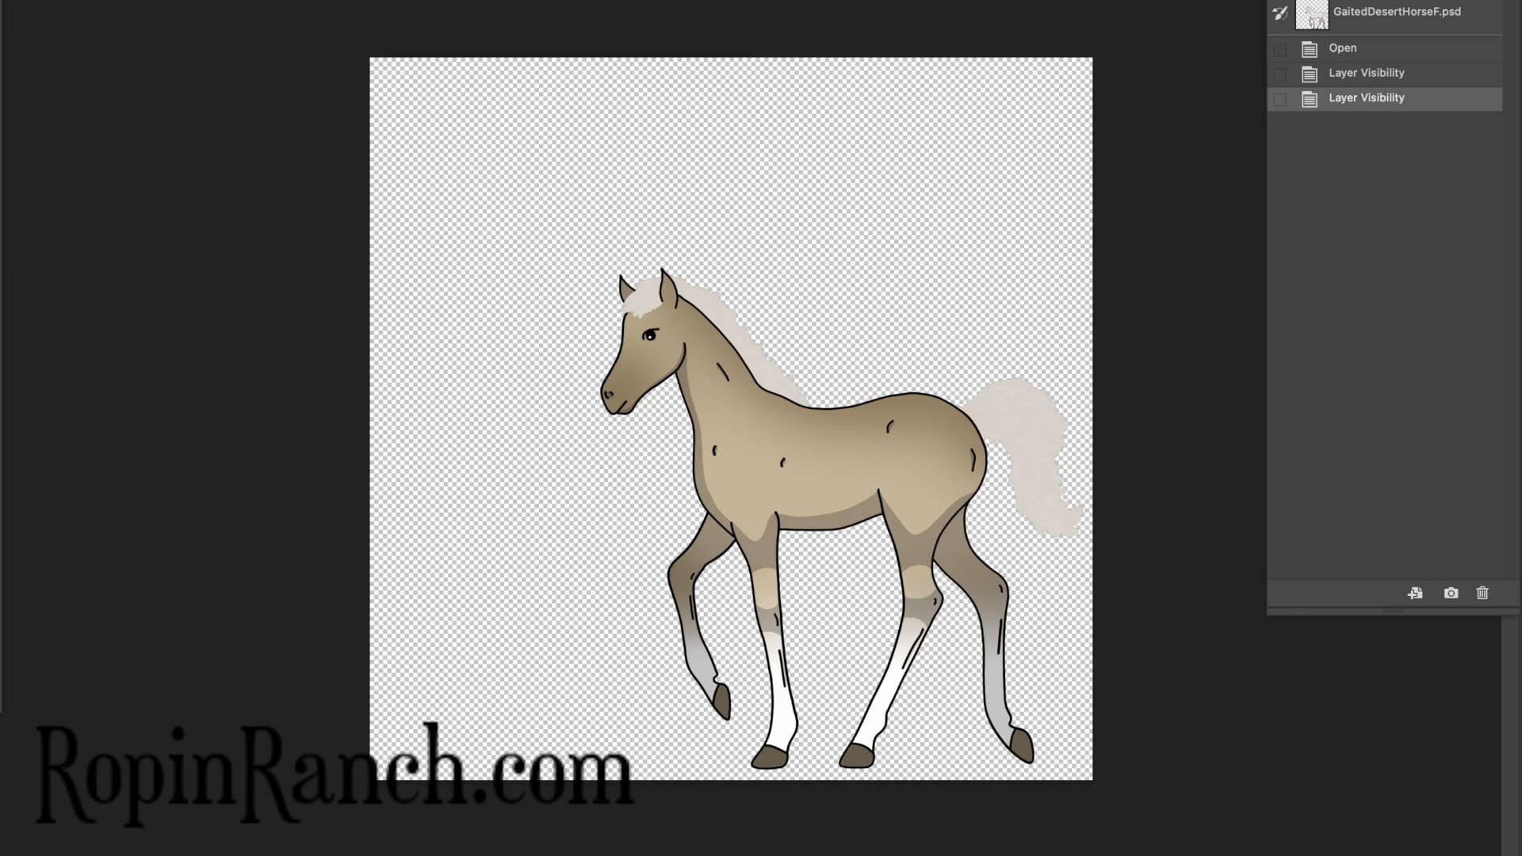
Hide the foal's white leg markings, leaving only the shortest marking on the far front leg
{"action": "key", "text": "super+comma"}
{"action": "key", "text": "super+comma"}
{"action": "key", "text": "super+comma"}
{"action": "key", "text": "super+comma"}
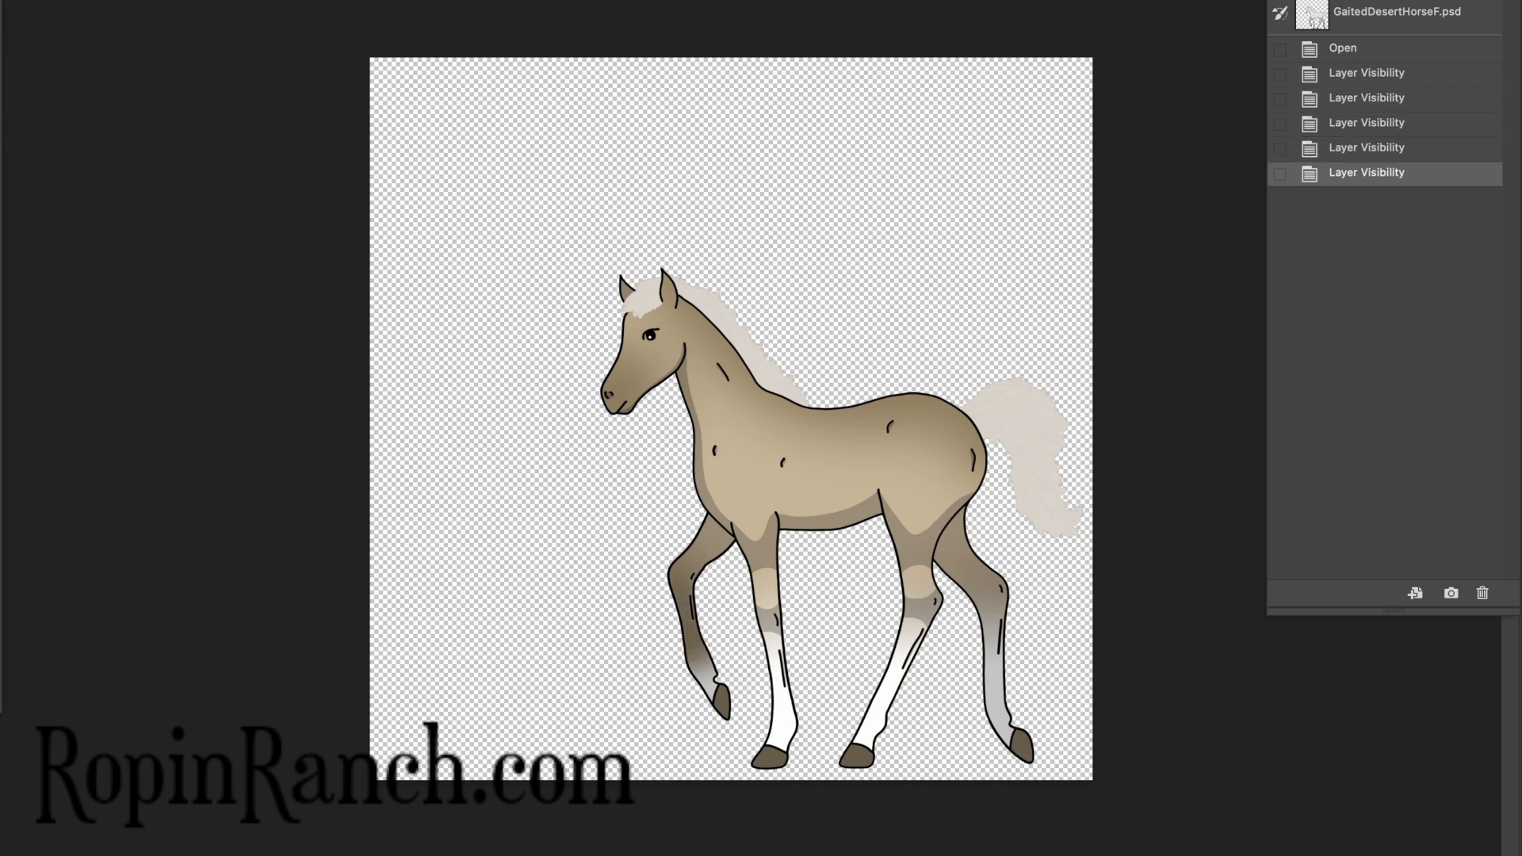
{"action": "key", "text": "super+comma"}
{"action": "key", "text": "super+comma"}
{"action": "key", "text": "super+comma"}
{"action": "key", "text": "super+comma"}
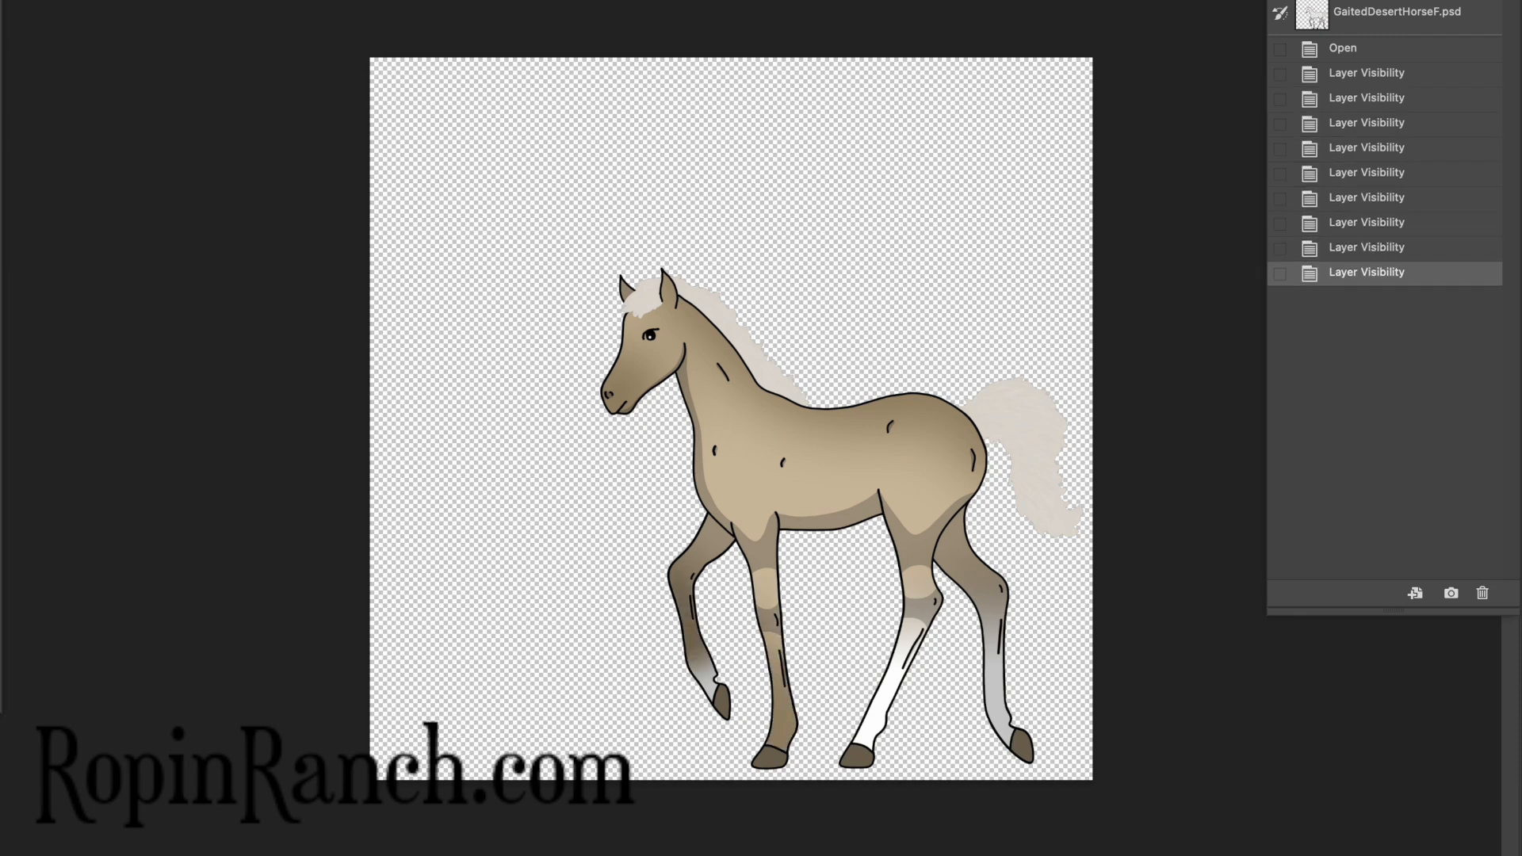
{"action": "key", "text": "super+comma"}
{"action": "key", "text": "super+comma"}
{"action": "key", "text": "super+comma"}
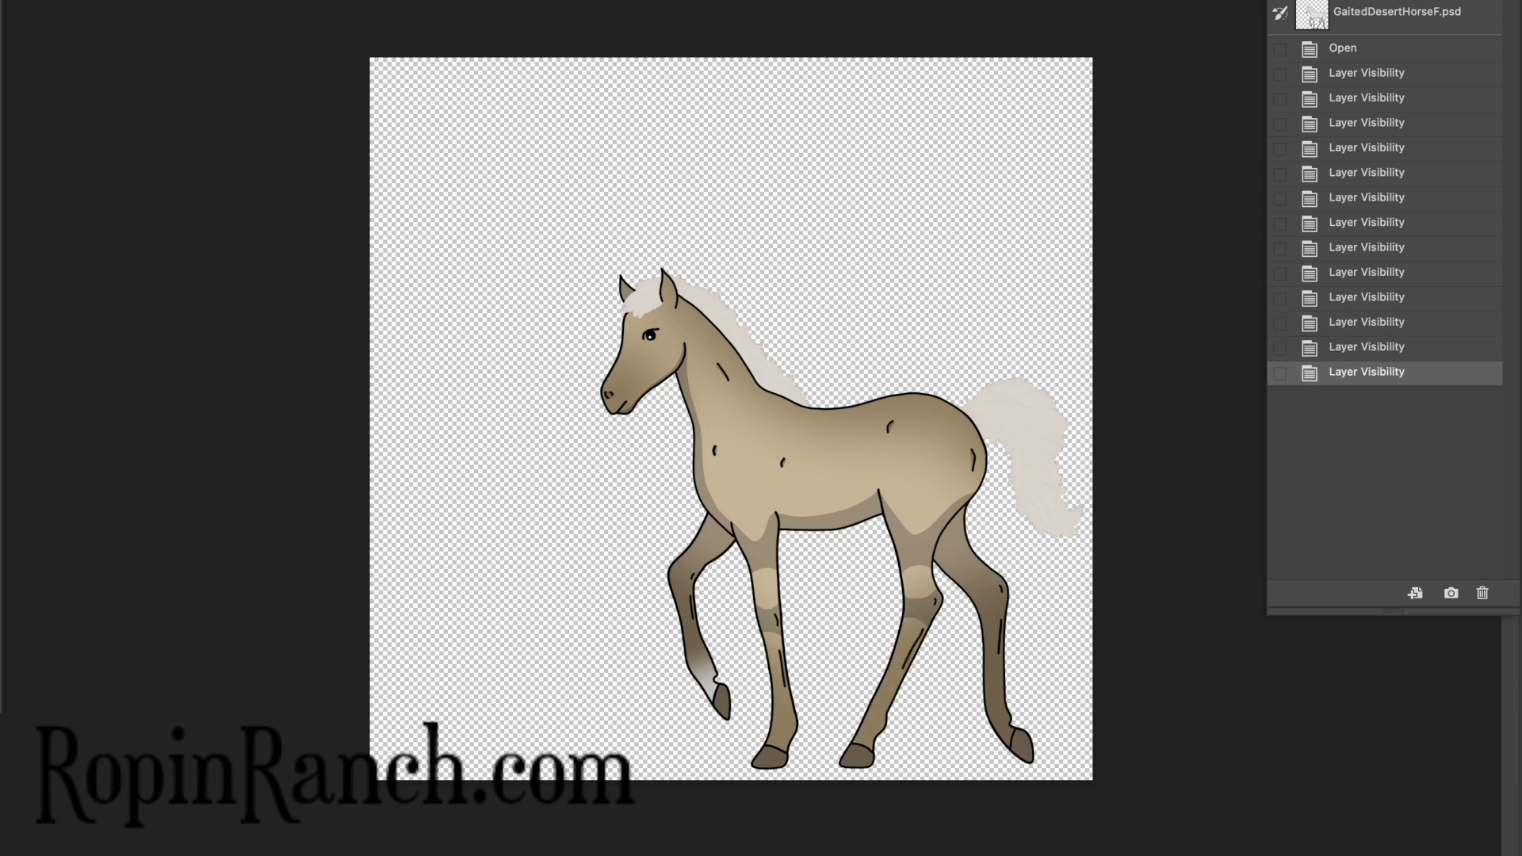
Hide the foal's line art, shading, eye, coat, mane and tail so only the far front leg's white marking shows
{"action": "key", "text": "super+comma"}
{"action": "key", "text": "super+comma"}
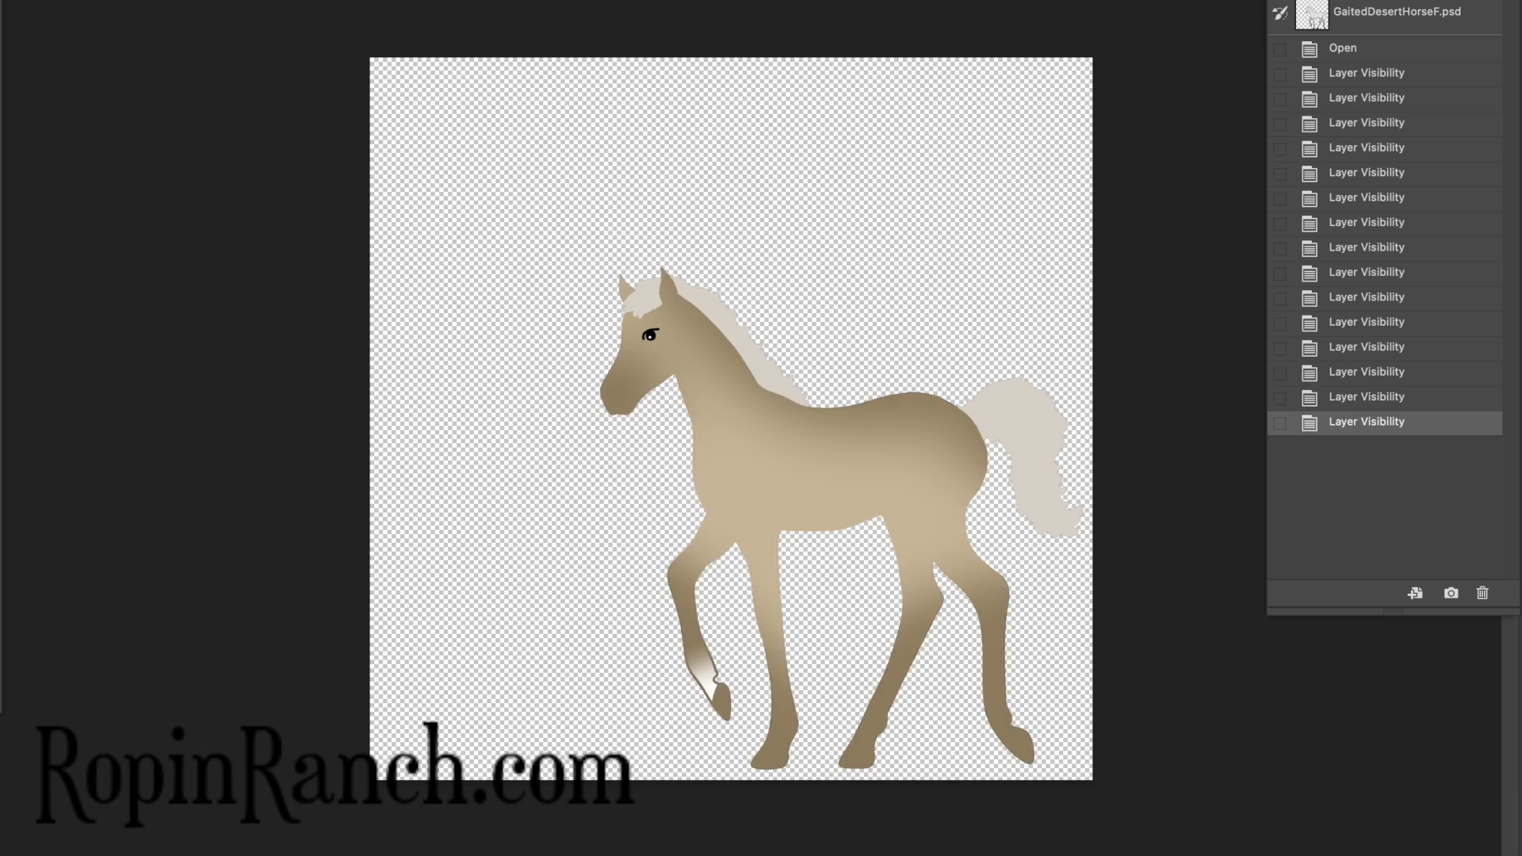
{"action": "key", "text": "super+comma"}
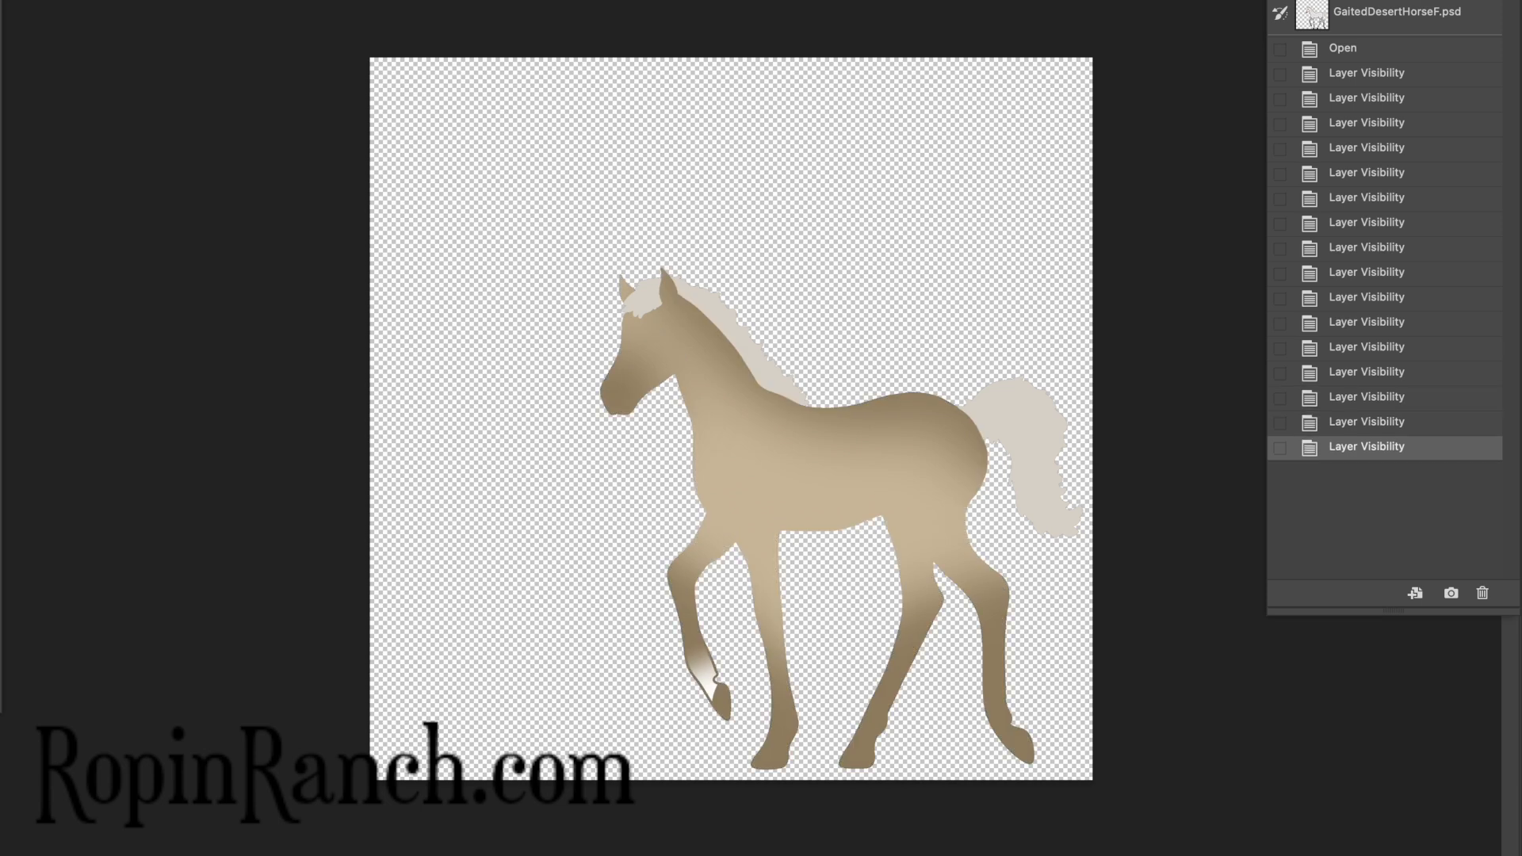
{"action": "key", "text": "super+comma"}
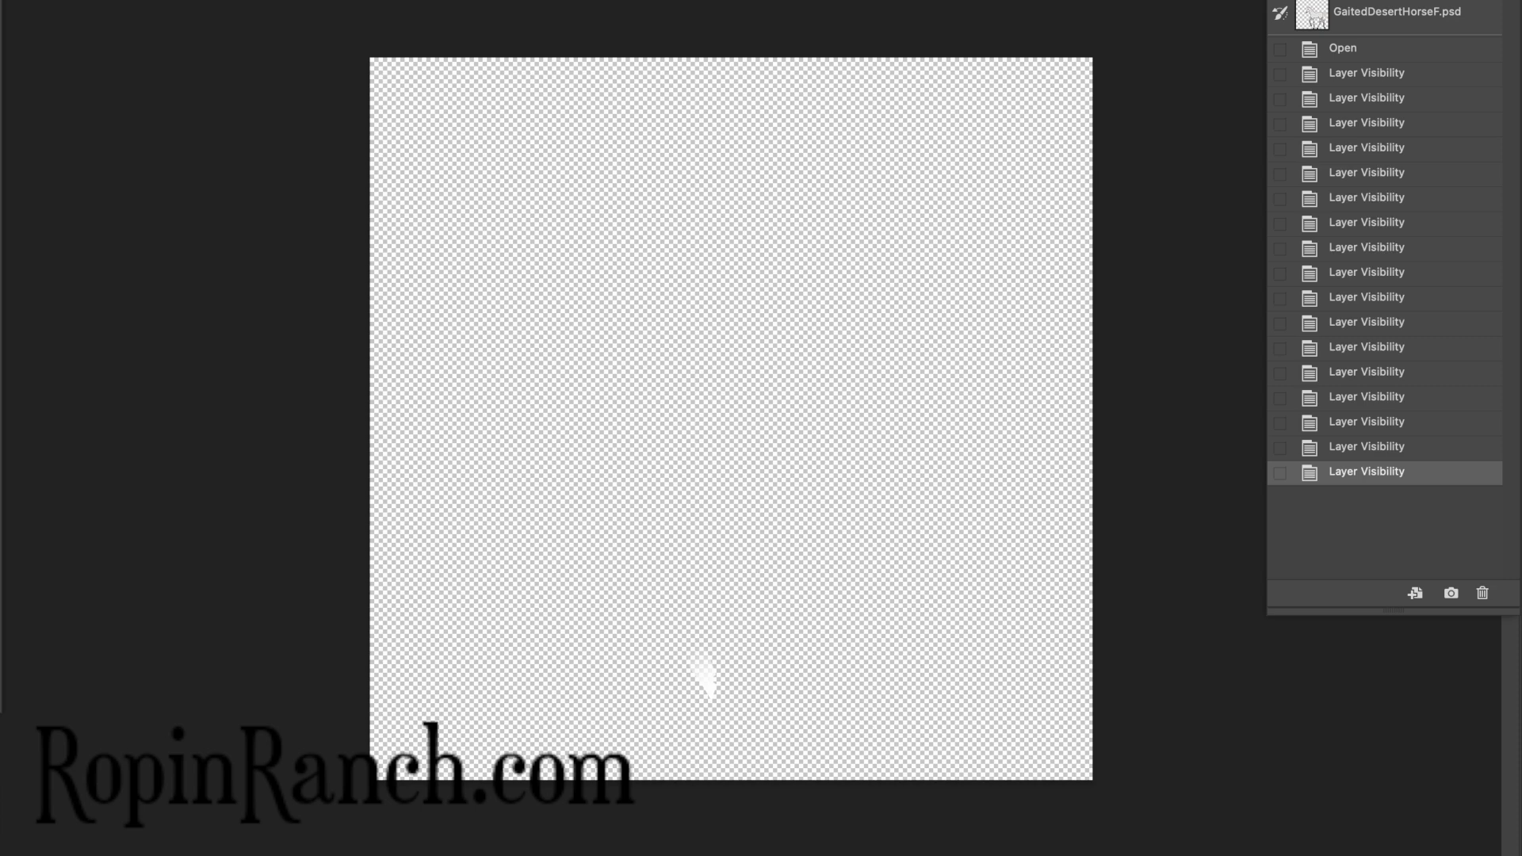
Resize the foal image to 600 × 600 pixels
{"action": "scroll", "coordinate": [781, 675], "scroll_direction": "up", "scroll_amount": 4}
{"action": "scroll", "coordinate": [780, 675], "scroll_direction": "down", "scroll_amount": 2}
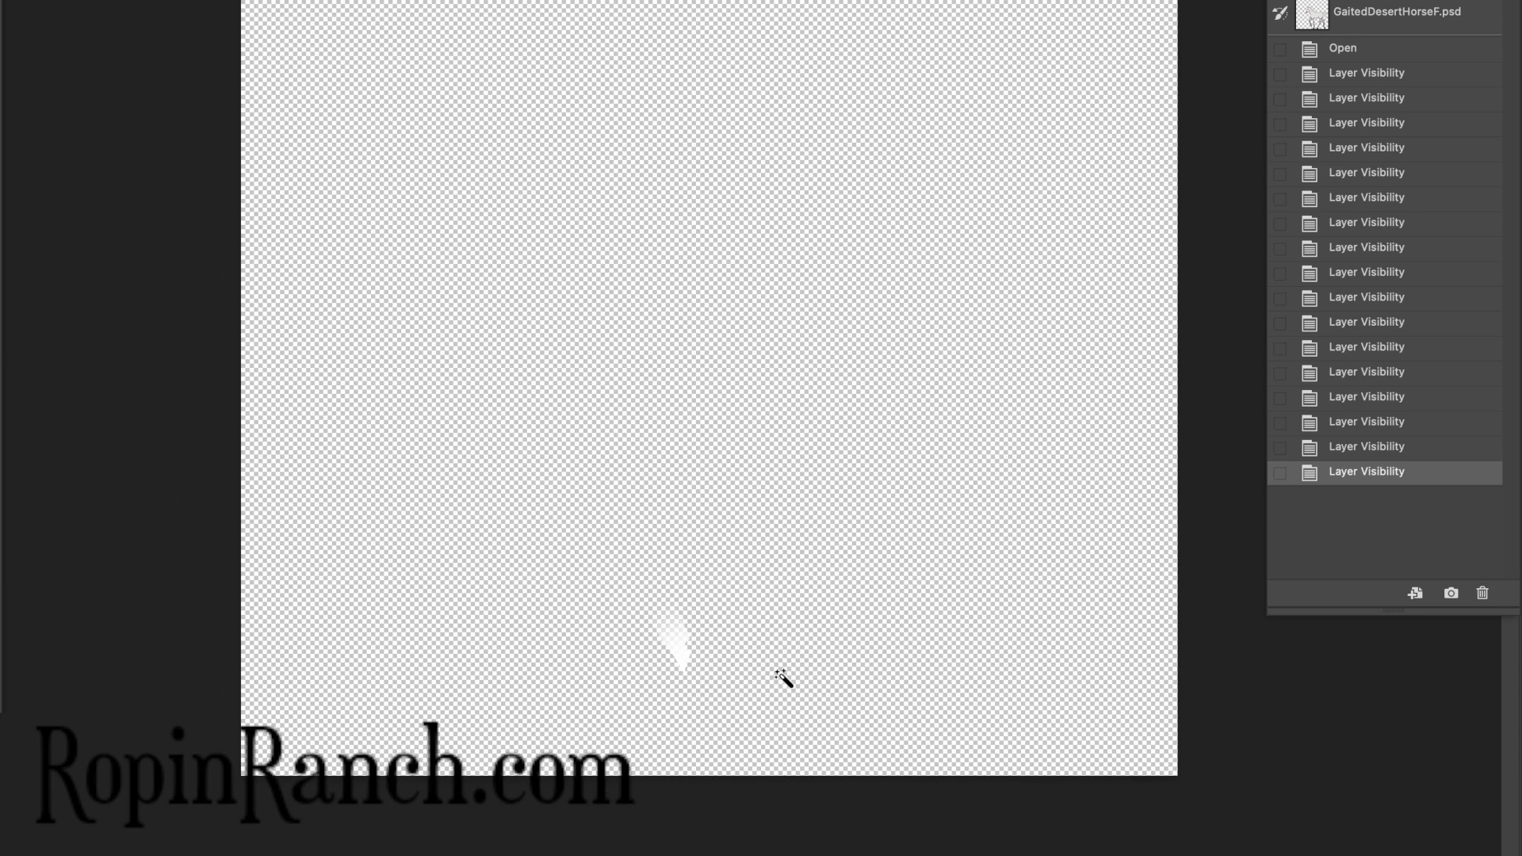
{"action": "left_click", "coordinate": [244, 0]}
{"action": "left_click", "coordinate": [288, 58]}
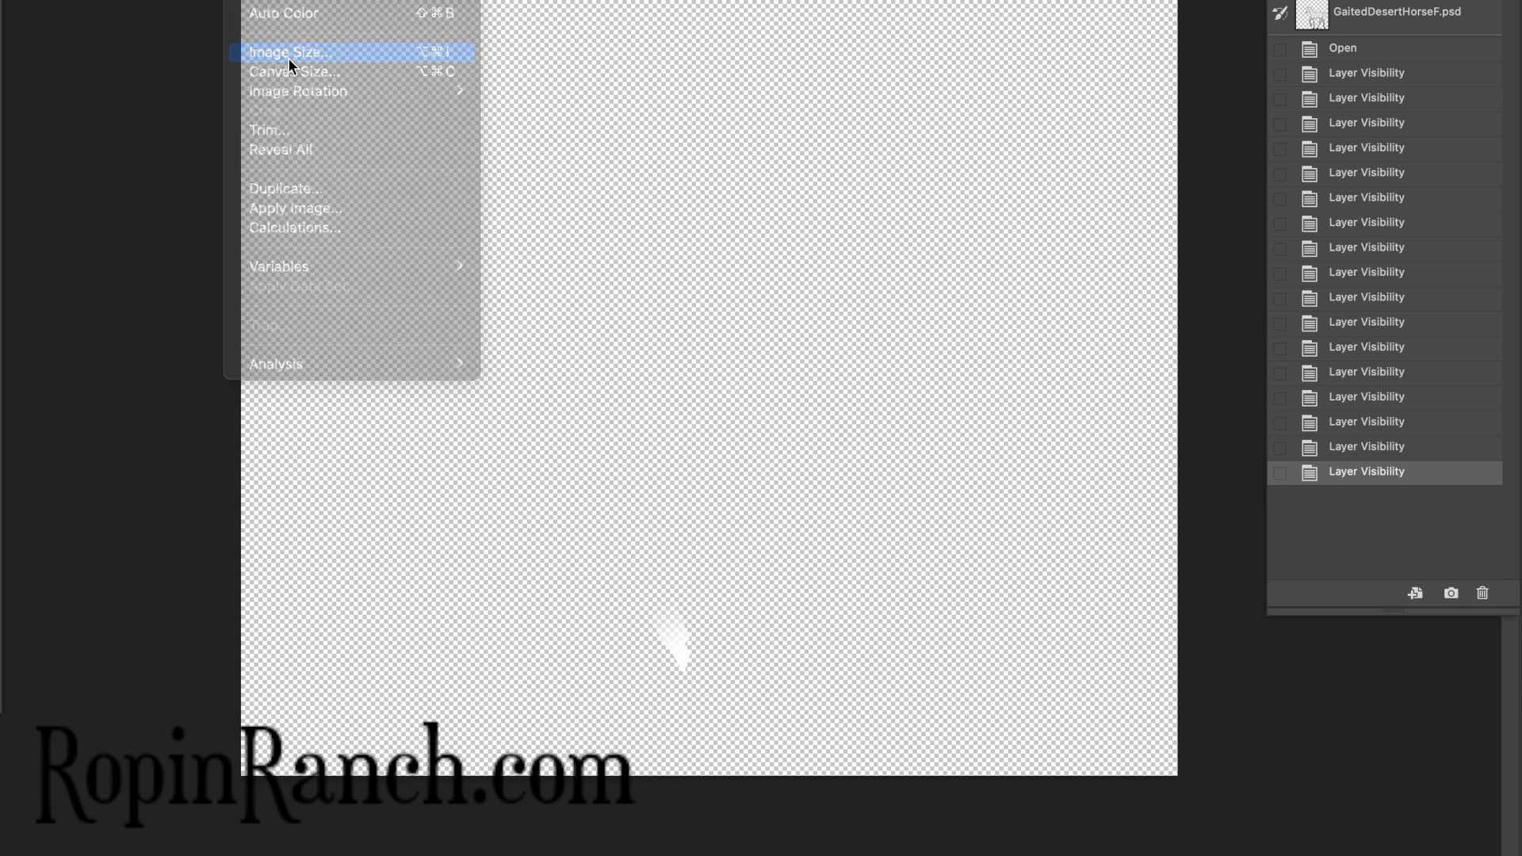
{"action": "type", "text": "600"}
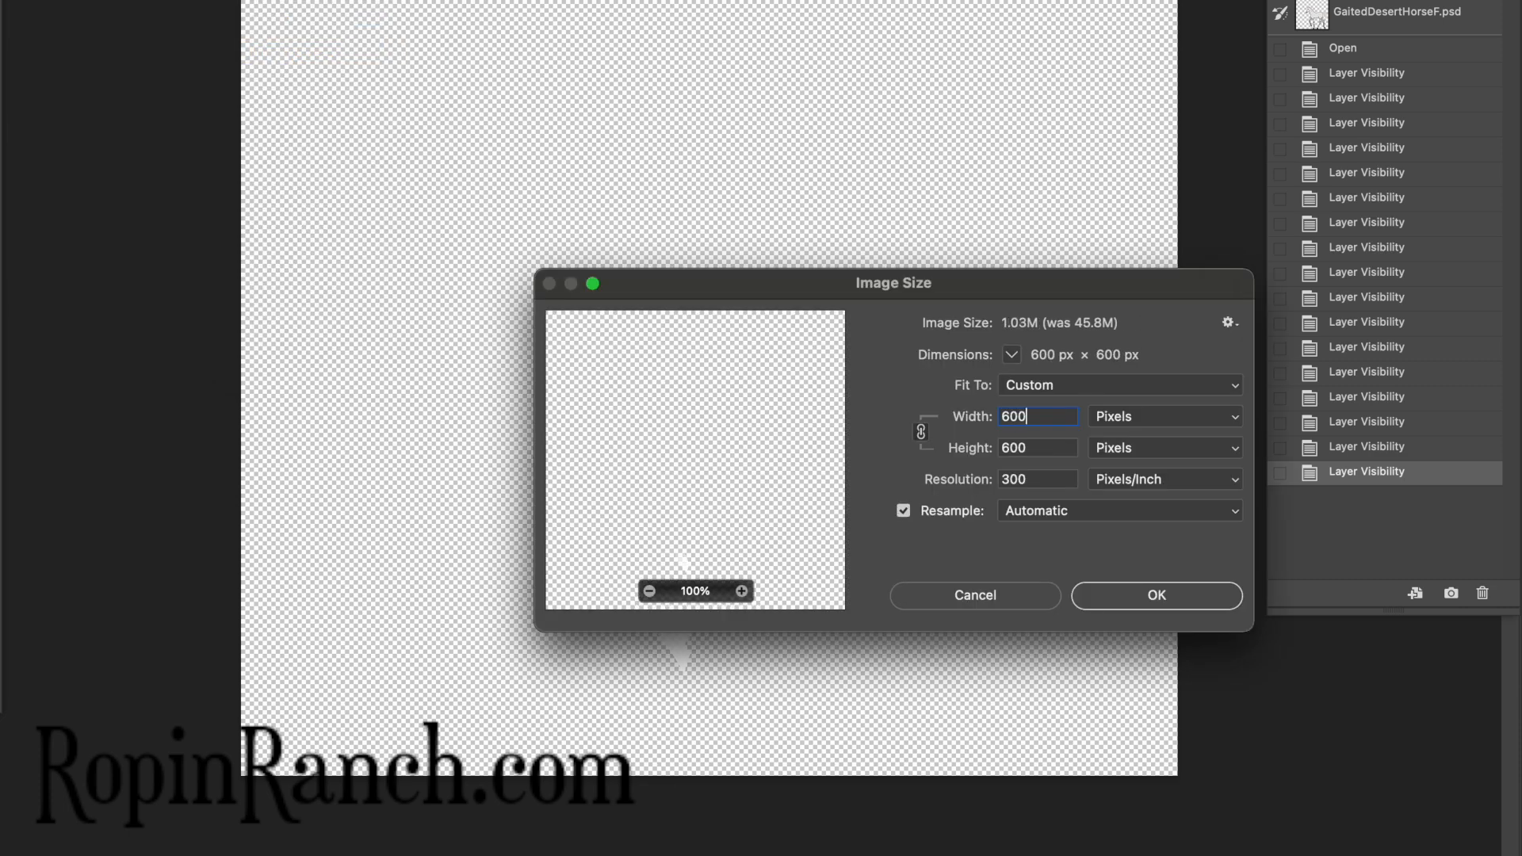
{"action": "key", "text": "Return"}
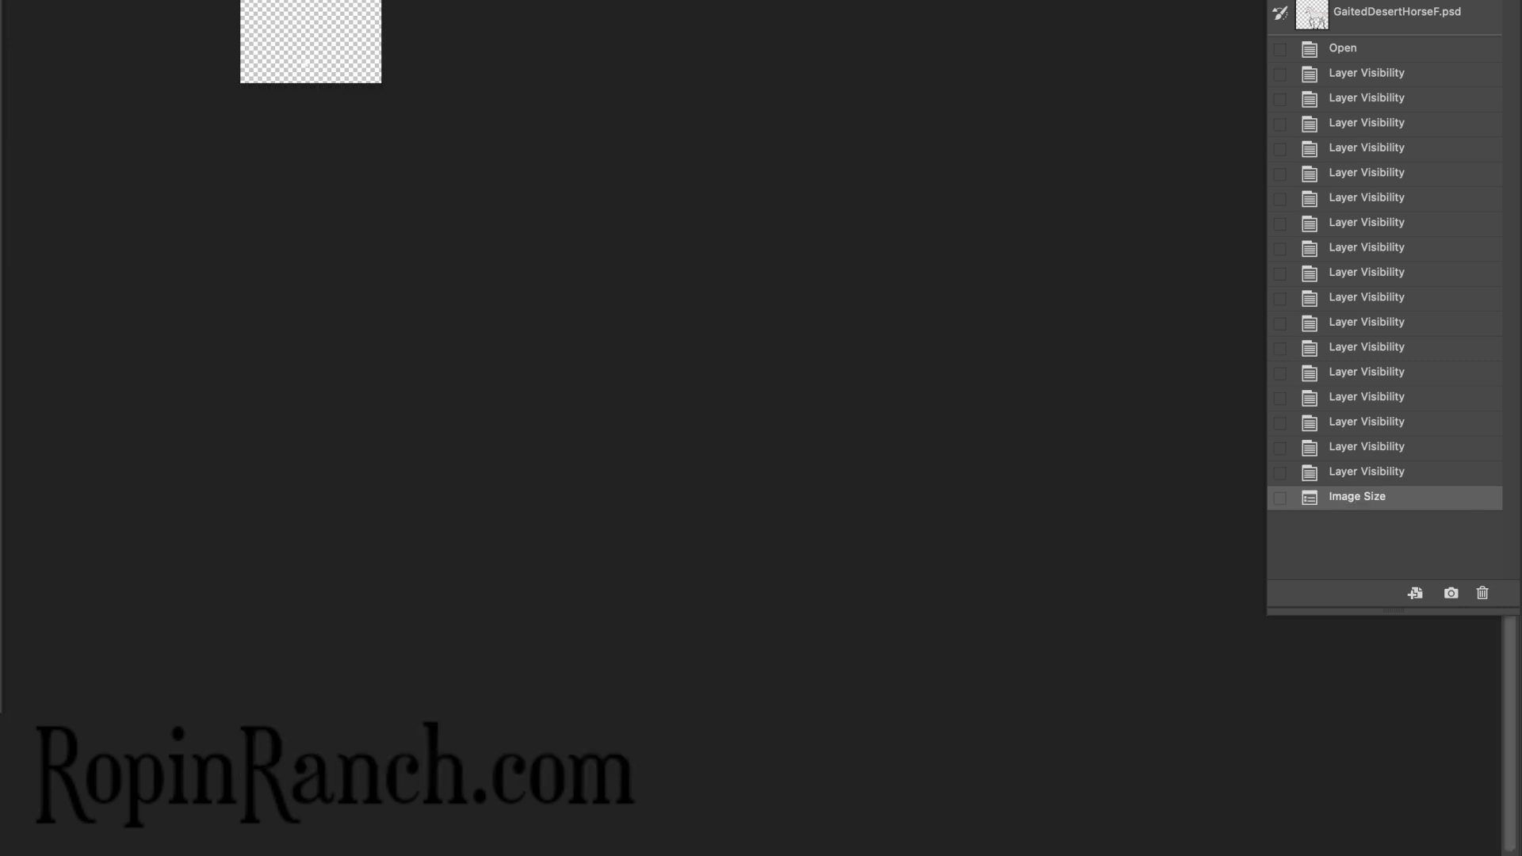
{"action": "left_click", "coordinate": [370, 363]}
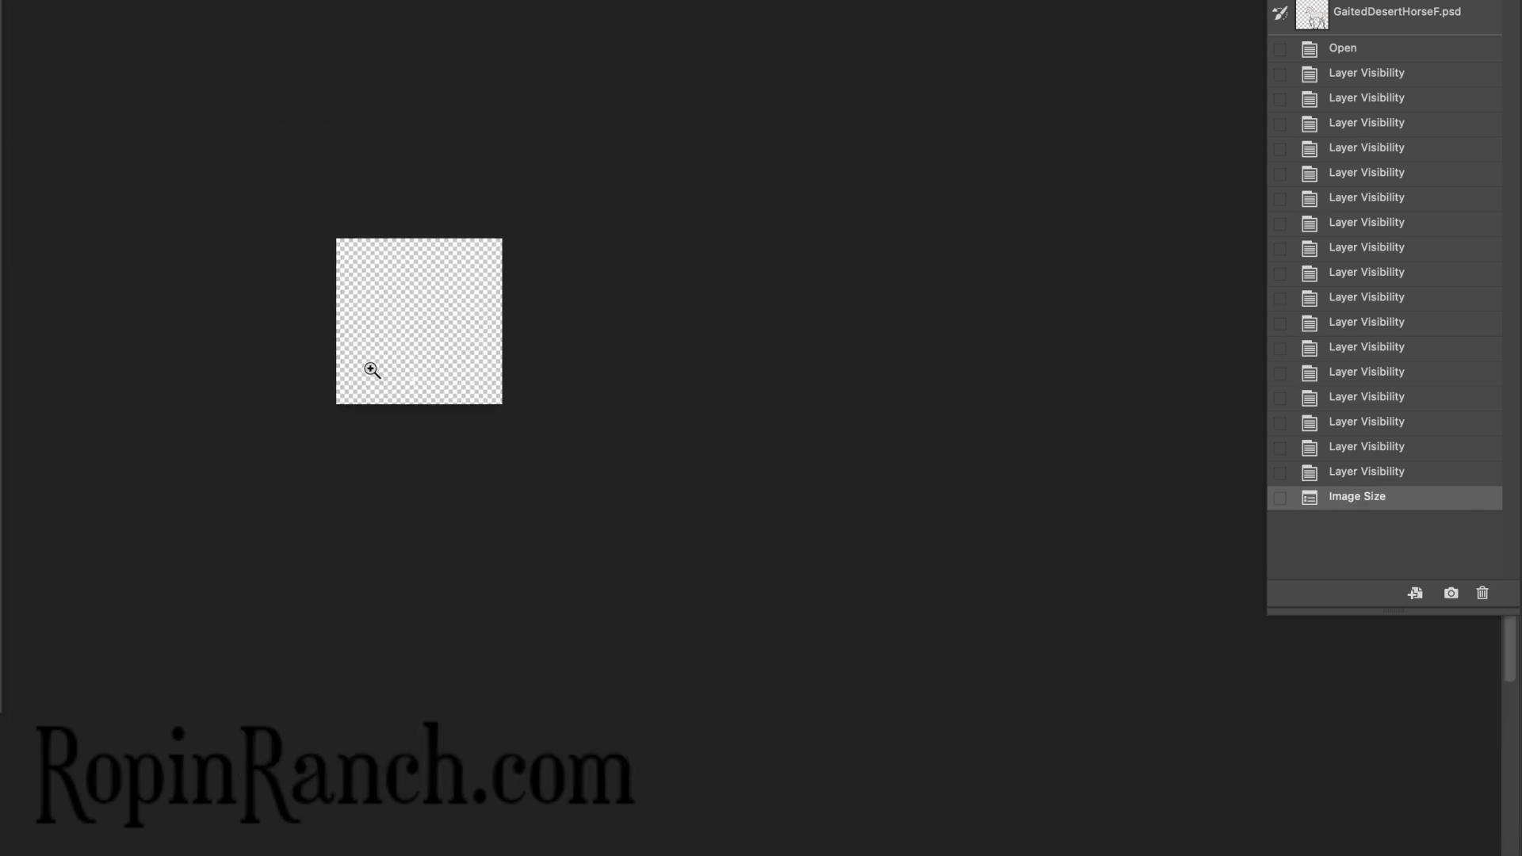
{"action": "scroll", "coordinate": [370, 369], "scroll_direction": "up", "scroll_amount": 5}
{"action": "scroll", "coordinate": [370, 370], "scroll_direction": "up", "scroll_amount": 4}
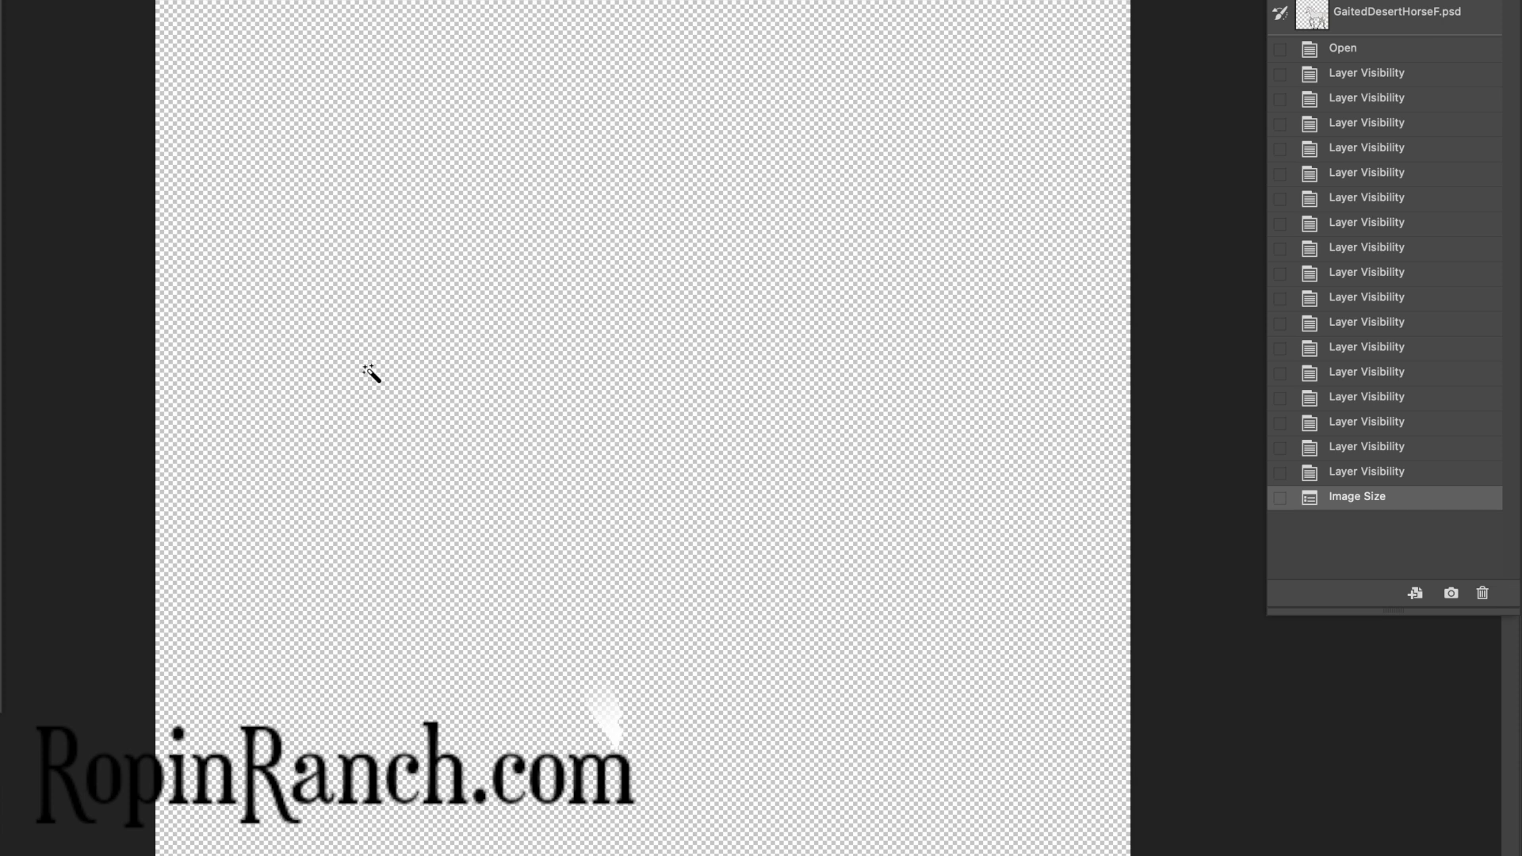
{"action": "scroll", "coordinate": [370, 371], "scroll_direction": "down", "scroll_amount": 3}
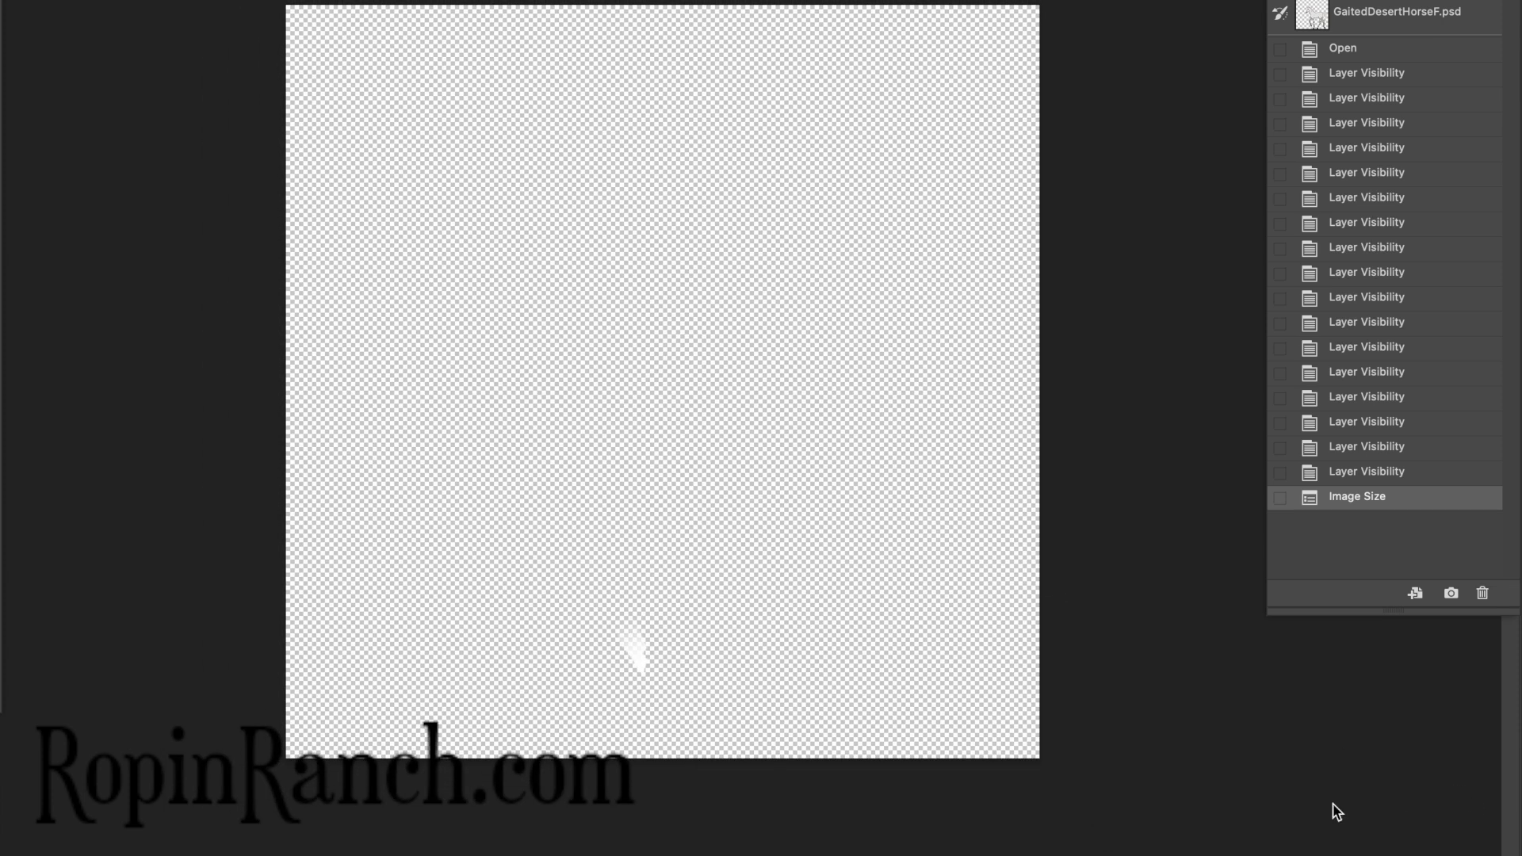
Save a PNG copy of the far front leg's shortest marking as GaitedDHFRCF in the GaitedDesertHorse folder
{"action": "key", "text": "alt+super+s"}
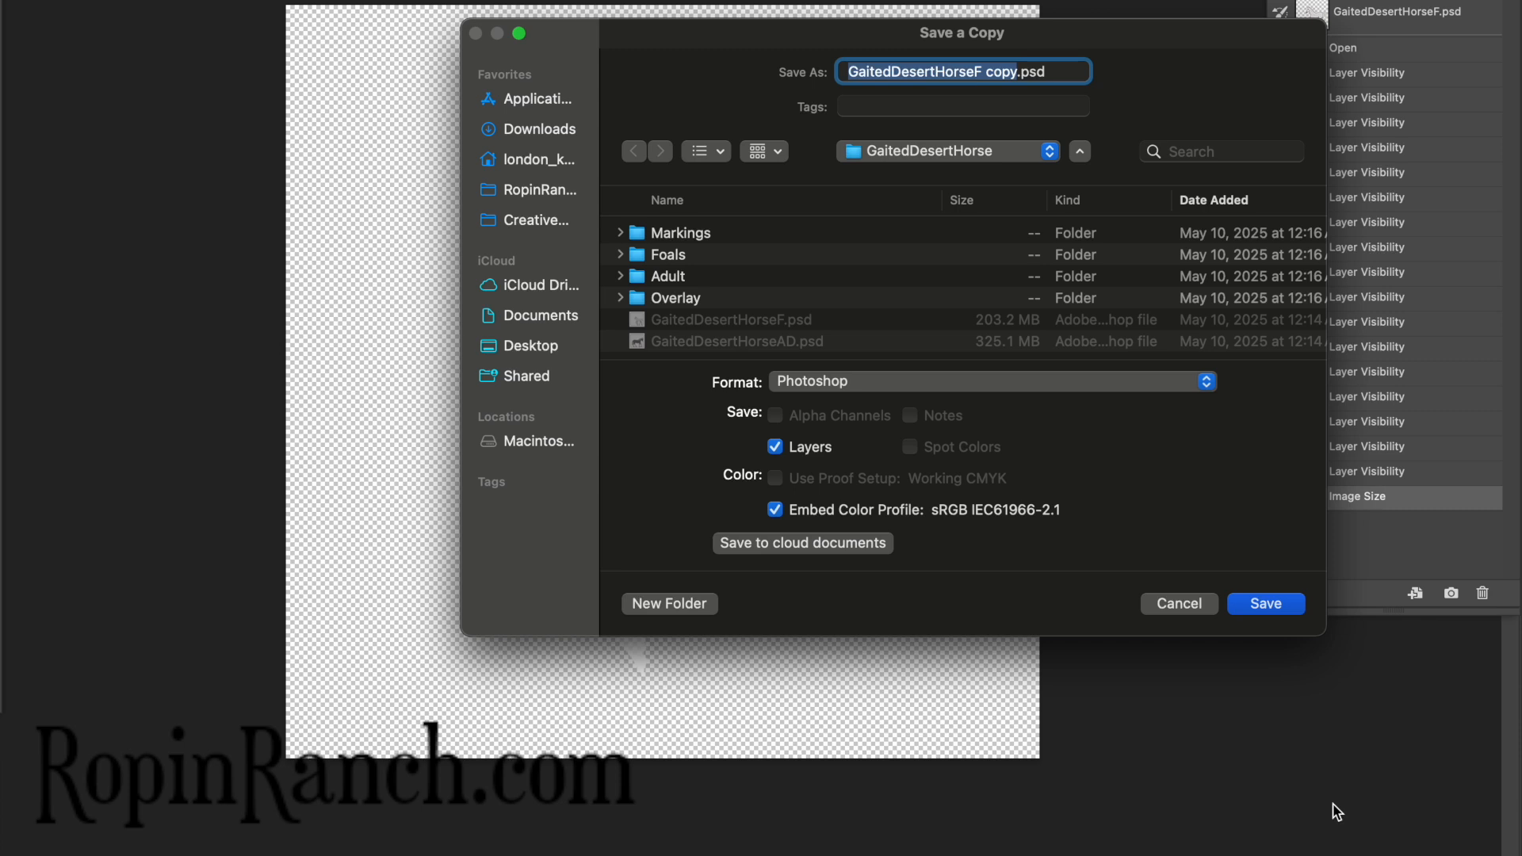
{"action": "type", "text": "GaitedDH"}
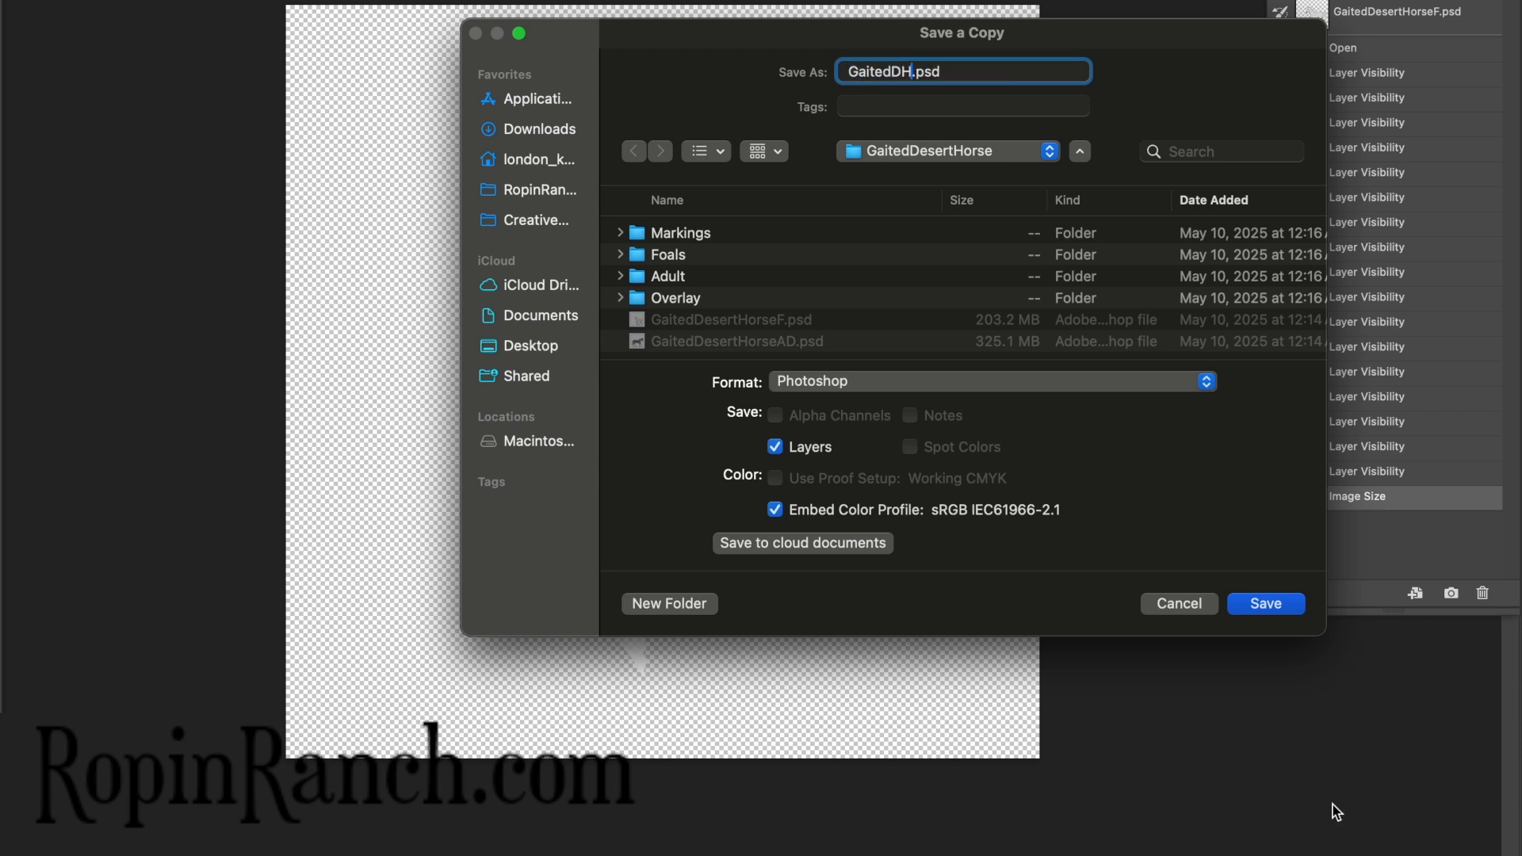
{"action": "key", "text": "super+a"}
{"action": "key", "text": "Right"}
{"action": "key", "text": "super+a"}
{"action": "key", "text": "super+c"}
{"action": "key", "text": "Right"}
{"action": "type", "text": "FRCF"}
{"action": "left_click", "coordinate": [938, 382]}
{"action": "left_click", "coordinate": [802, 738]}
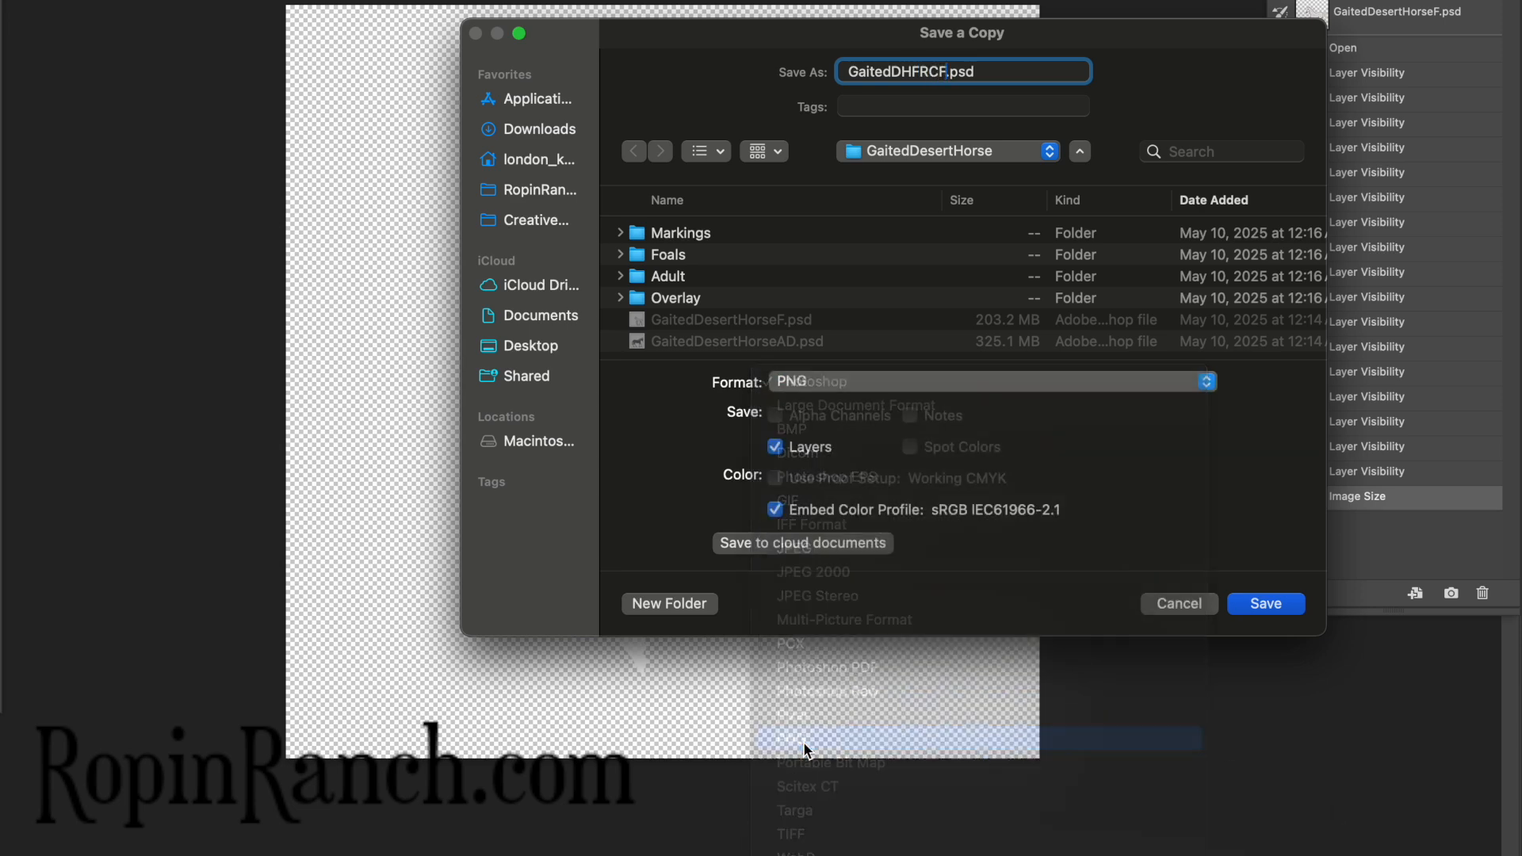
{"action": "key", "text": "Return"}
{"action": "key", "text": "Return"}
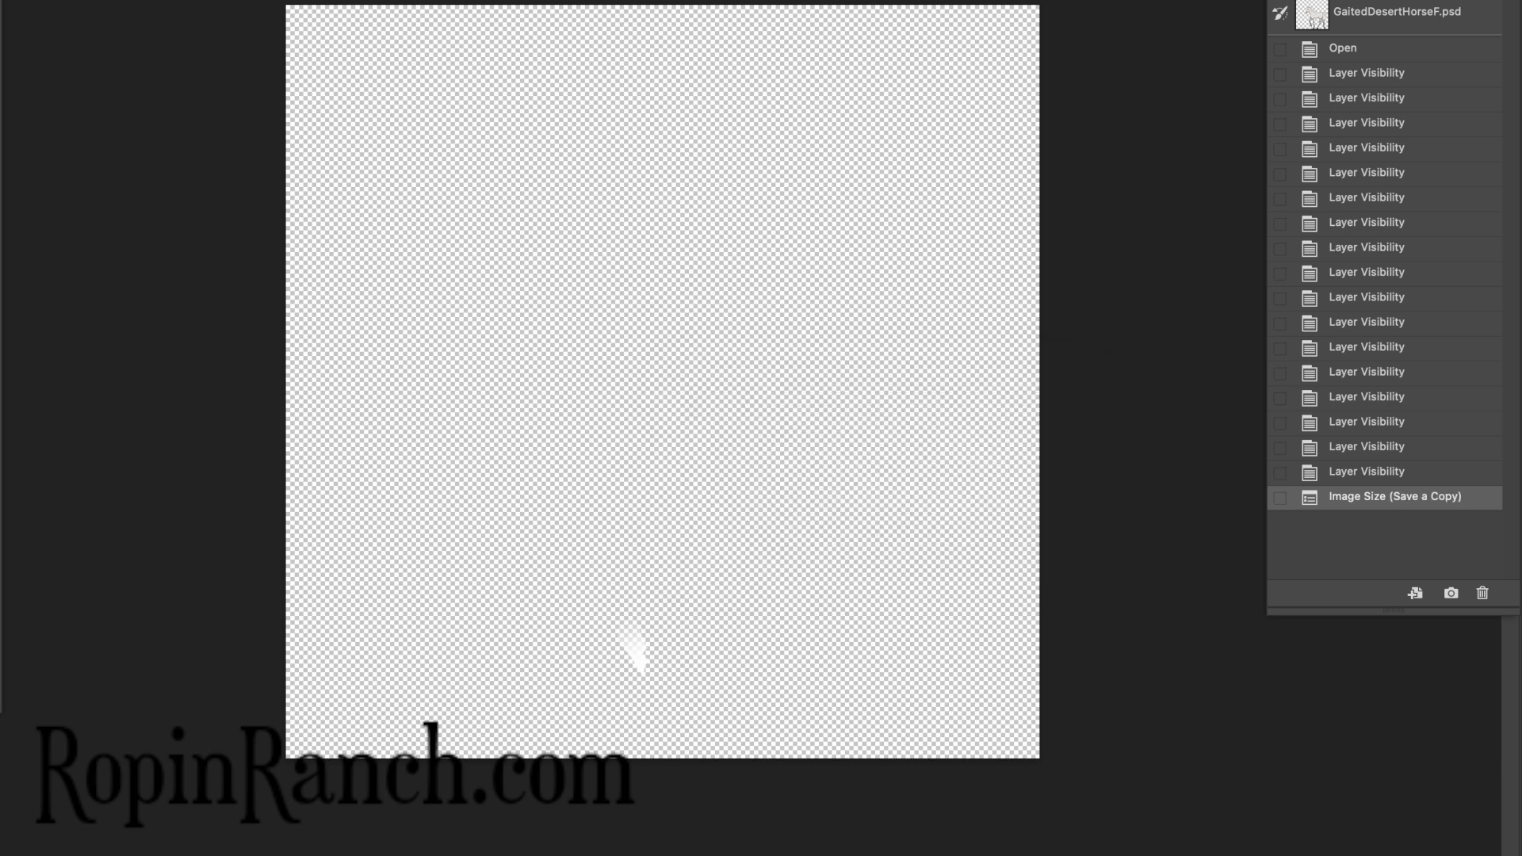
Show only the far front leg's next longer marking and save it as a PNG copy named GaitedDHFRSF
{"action": "key", "text": "alt+super+s"}
{"action": "type", "text": "GaitedDHFRSF"}
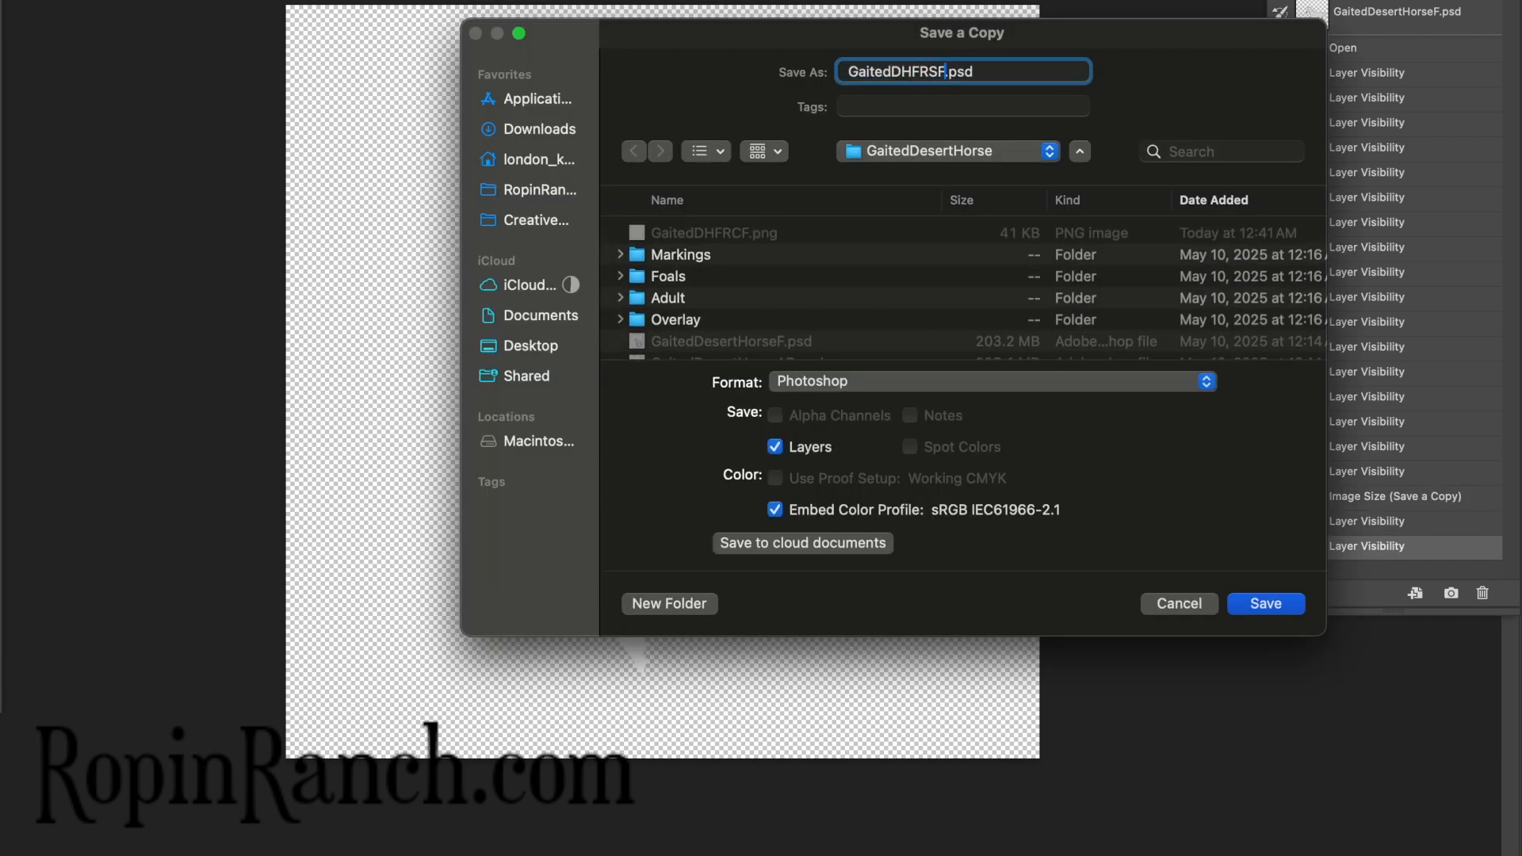
{"action": "left_click", "coordinate": [1019, 383]}
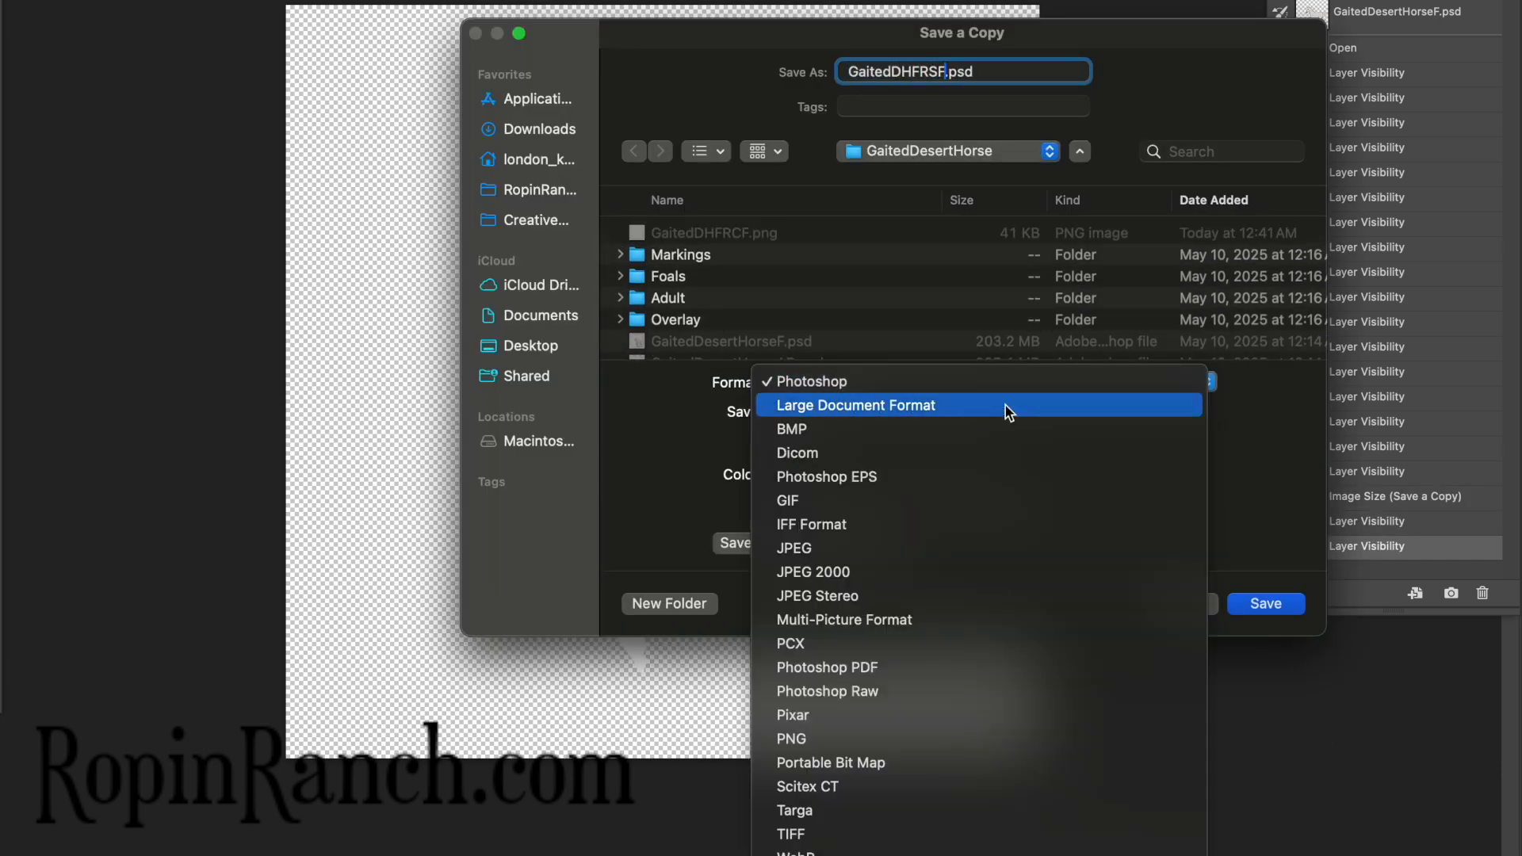
{"action": "left_click", "coordinate": [847, 735]}
{"action": "key", "text": "Return"}
{"action": "key", "text": "Return"}
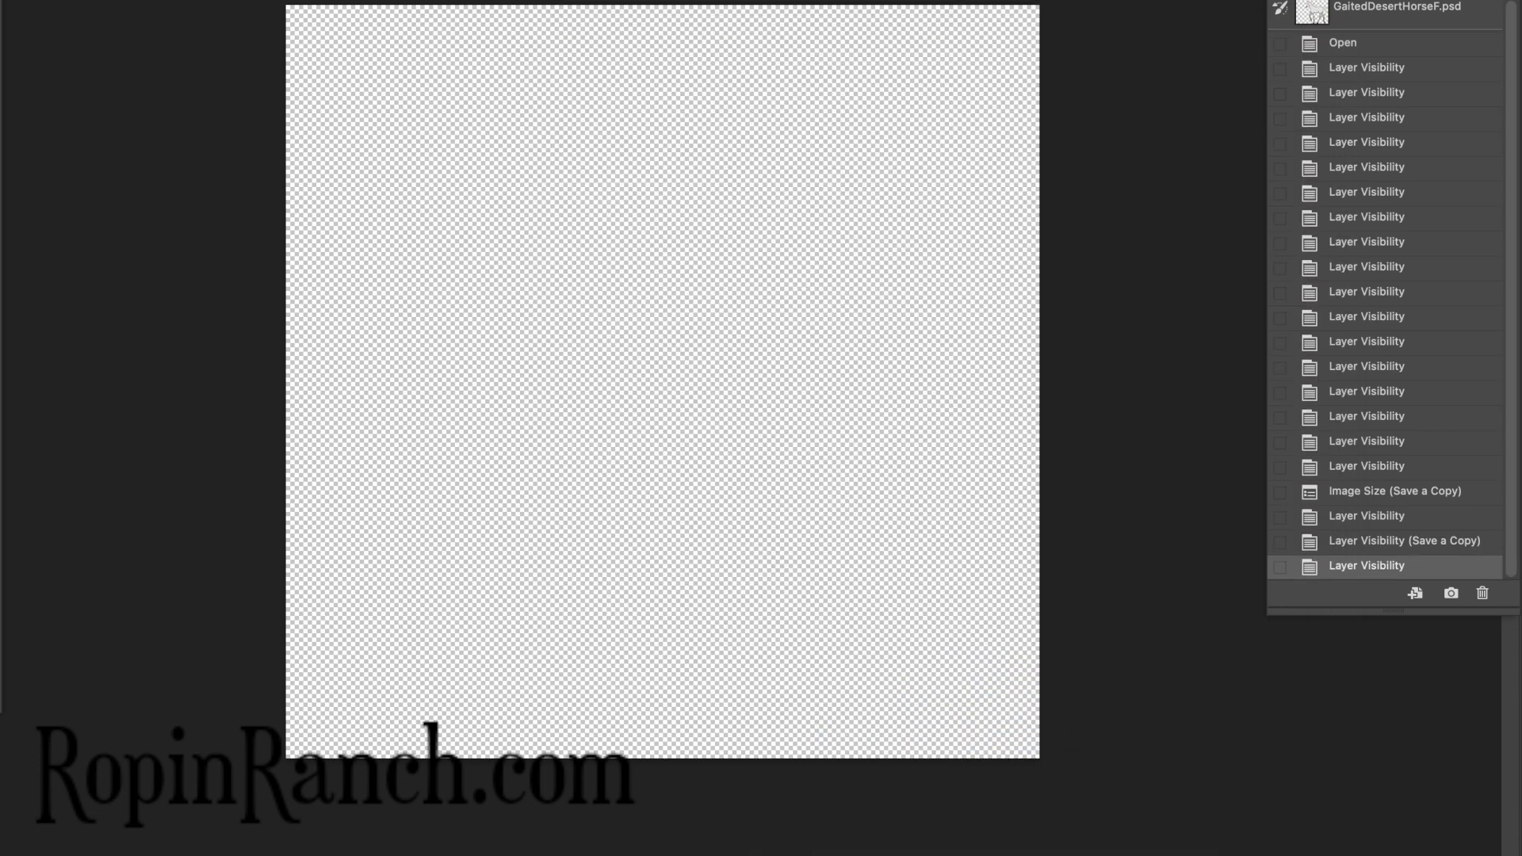
Show only the far front leg's longest marking and save it as a PNG copy named GaitedDHFRStF
{"action": "key", "text": "alt+super+s"}
{"action": "type", "text": "GaitedDHFRStF"}
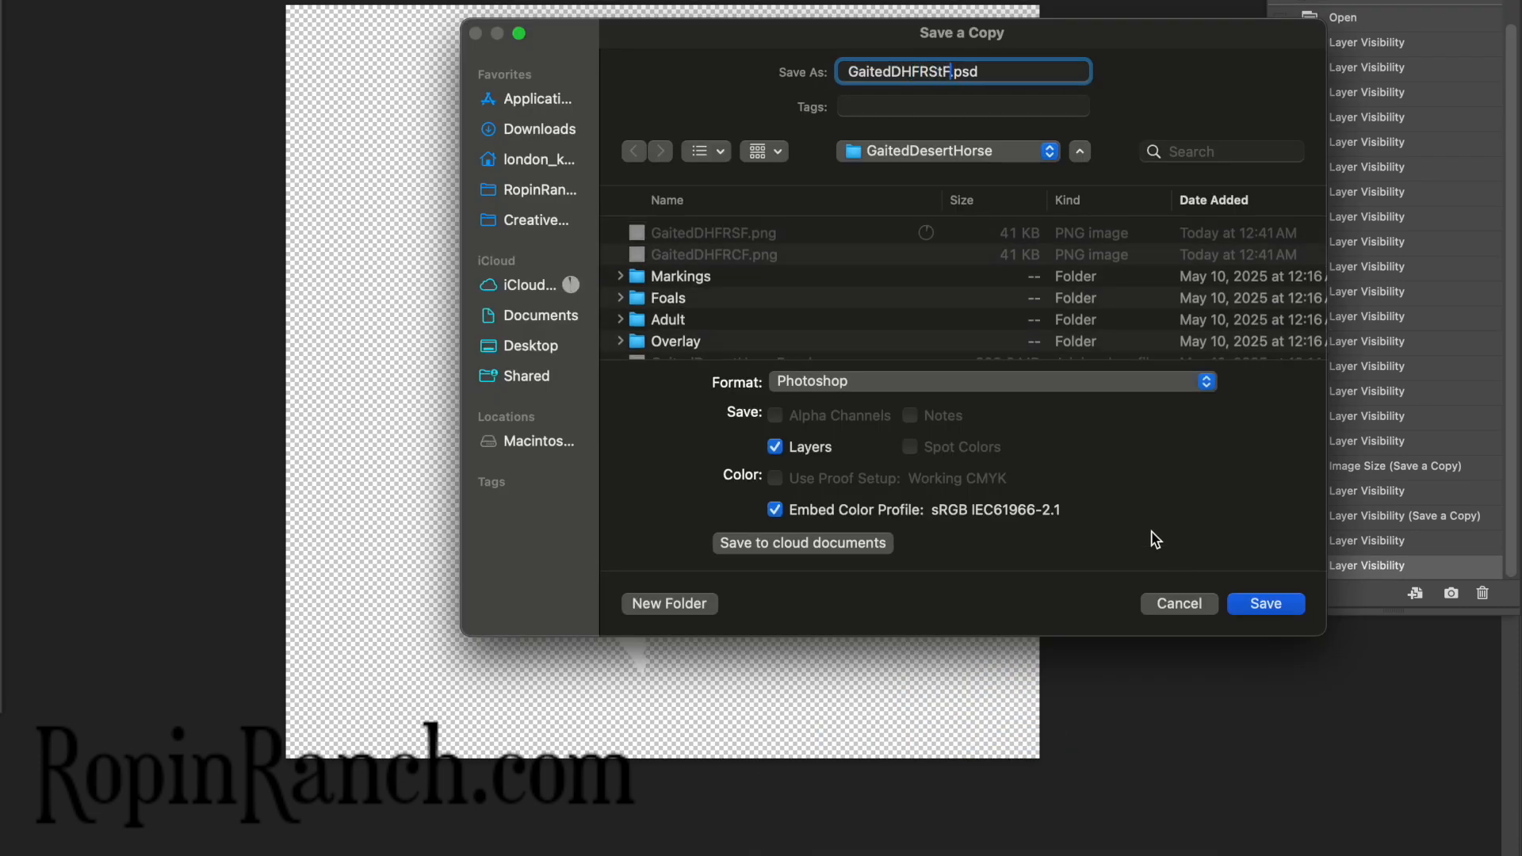
{"action": "left_click", "coordinate": [1062, 384]}
{"action": "left_click", "coordinate": [834, 731]}
{"action": "key", "text": "Return"}
{"action": "key", "text": "Return"}
{"action": "key", "text": "alt+super+s"}
{"action": "type", "text": "F"}
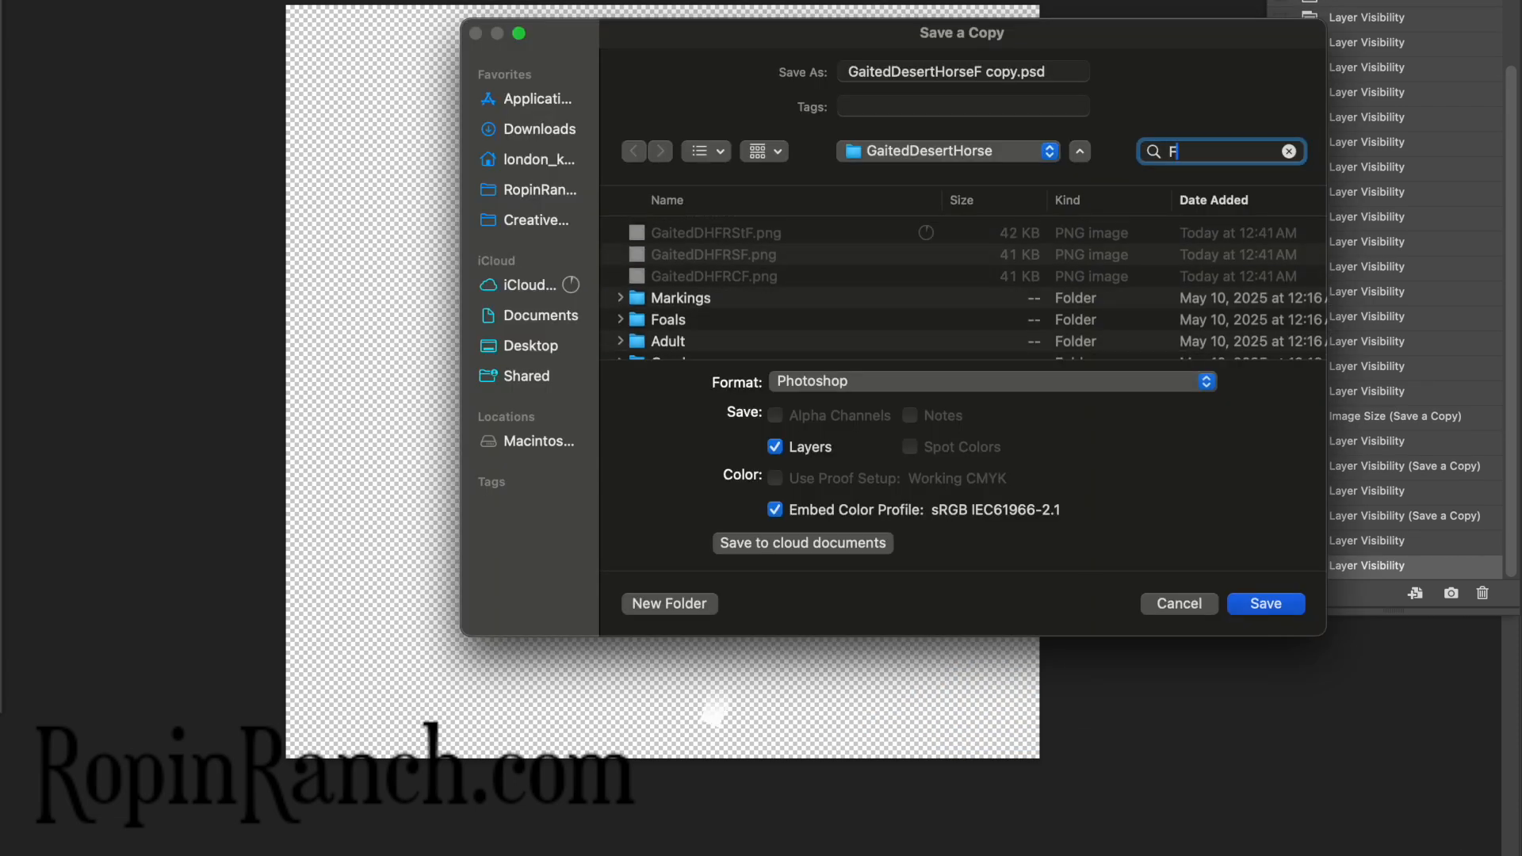
{"action": "type", "text": "LC"}
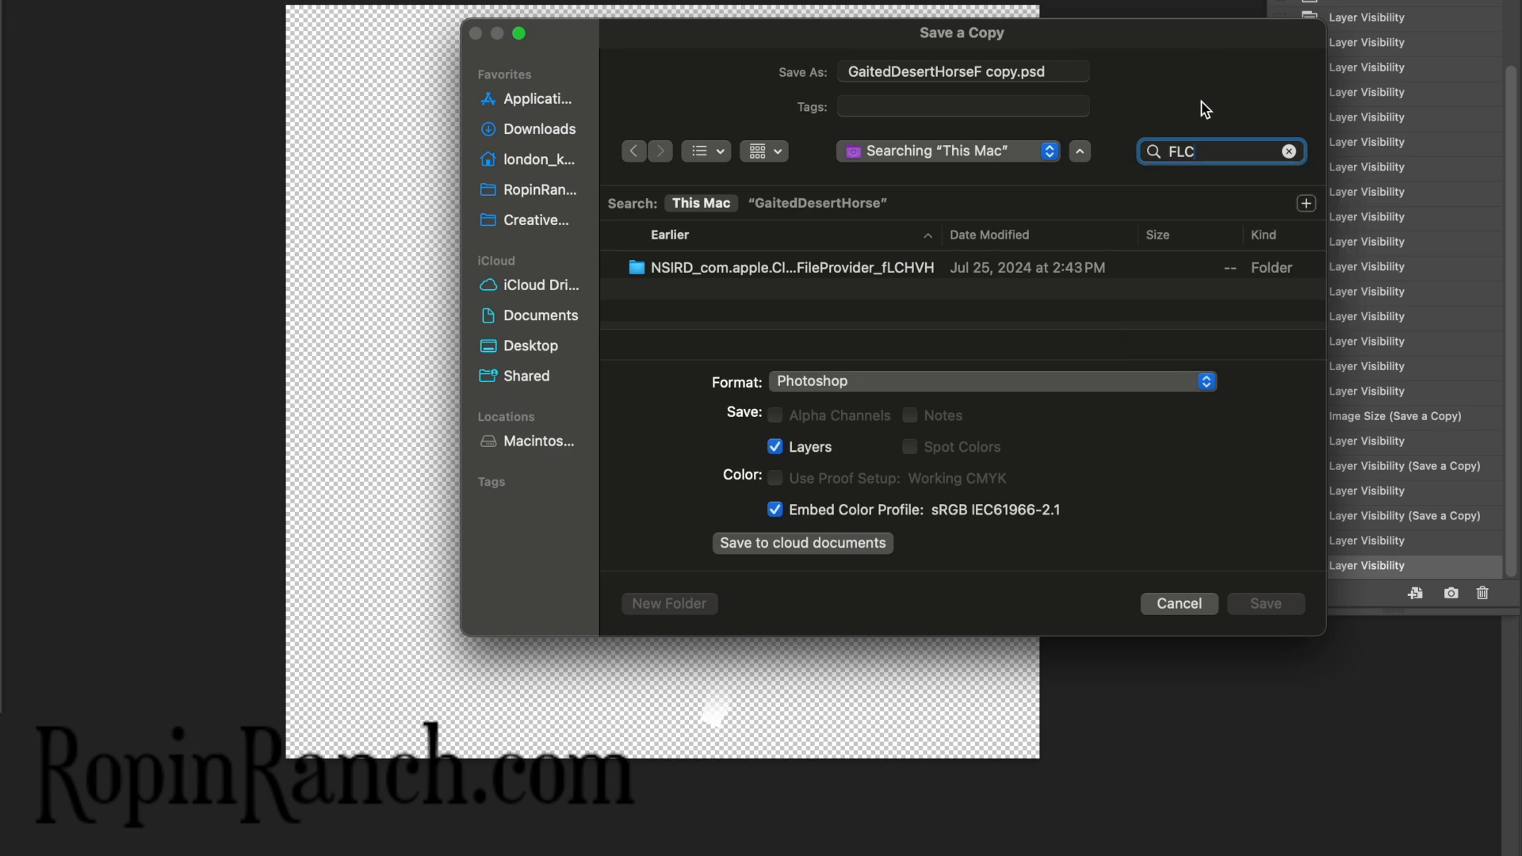
{"action": "left_click", "coordinate": [1192, 606]}
Save a PNG copy of the near front leg's shortest white marking as GaitedDHFLCF
{"action": "key", "text": "alt+super+s"}
{"action": "type", "text": "FLCF"}
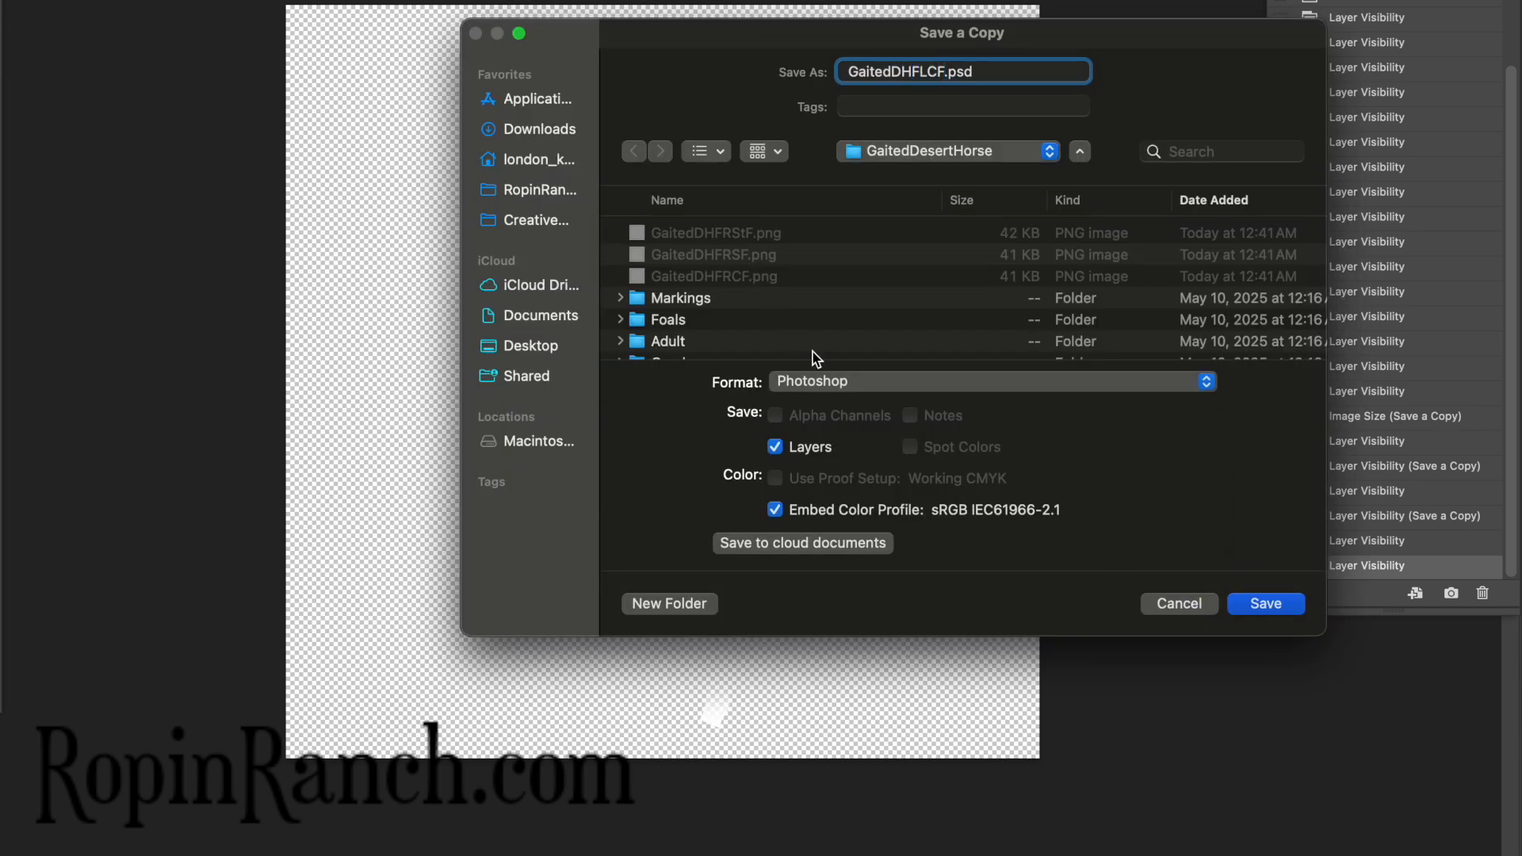
{"action": "left_click", "coordinate": [832, 382]}
{"action": "left_click", "coordinate": [848, 740]}
{"action": "key", "text": "Return"}
{"action": "key", "text": "Return"}
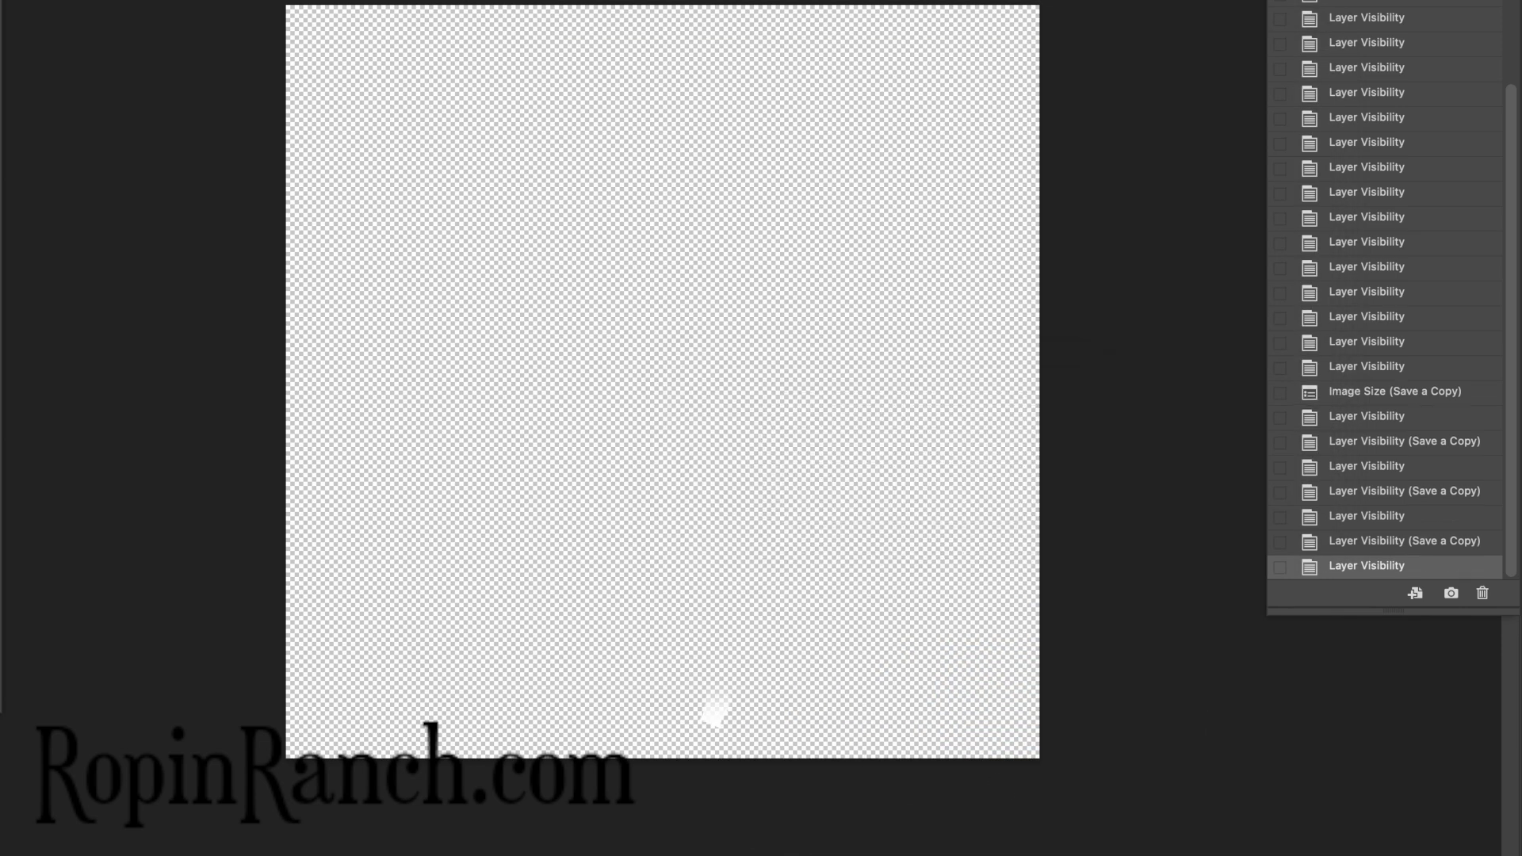
Show only the near front leg's next longer marking and save it as a PNG copy named GaitedDHFLSF
{"action": "key", "text": "super+alt+s"}
{"action": "type", "text": "FLC"}
{"action": "key", "text": "BackSpace"}
{"action": "type", "text": "S"}
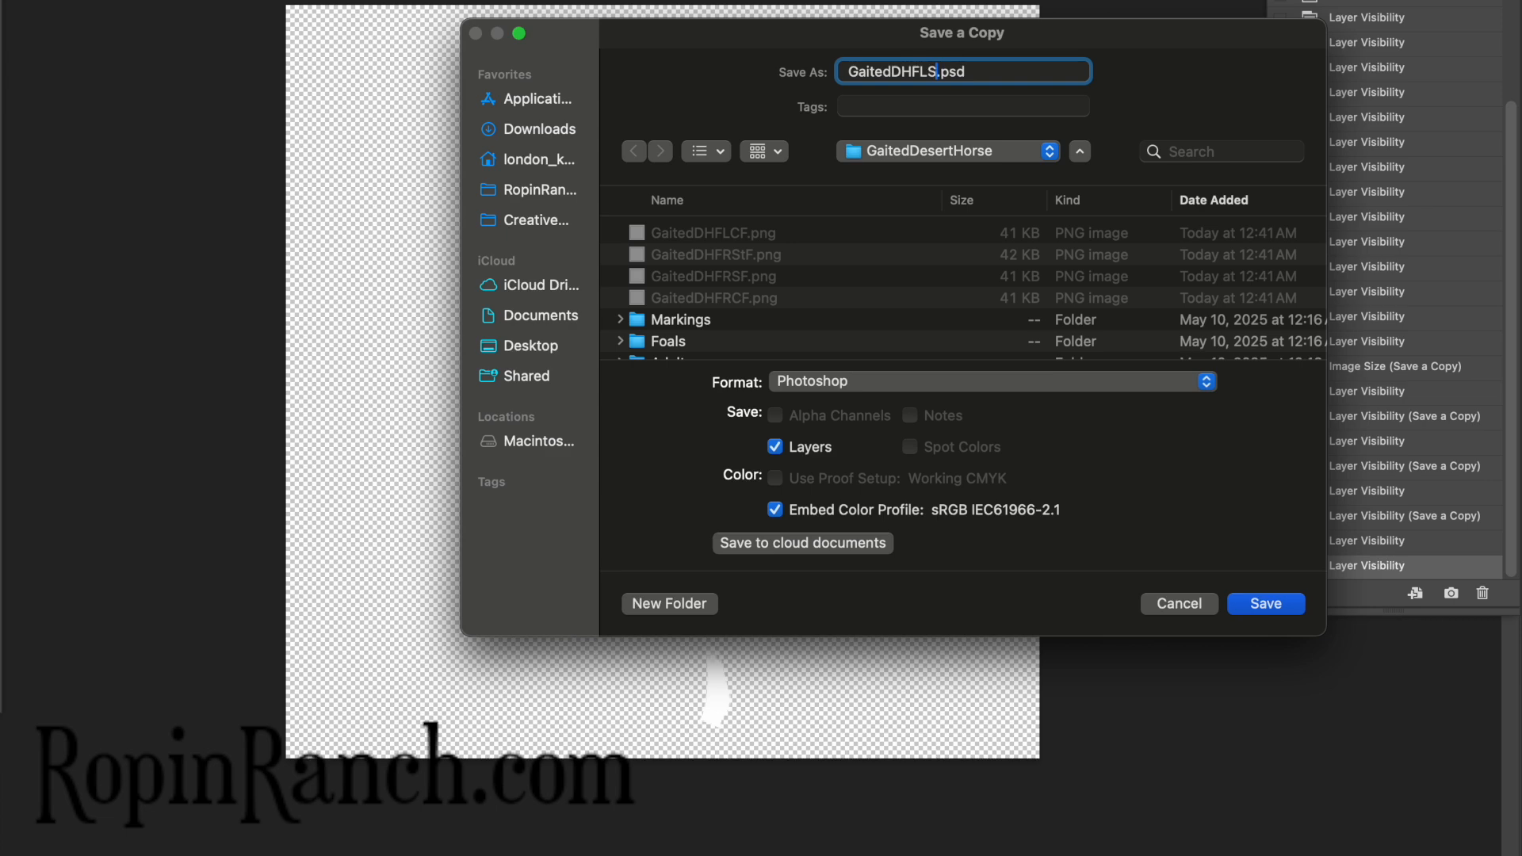
{"action": "type", "text": "F"}
{"action": "left_click", "coordinate": [911, 383]}
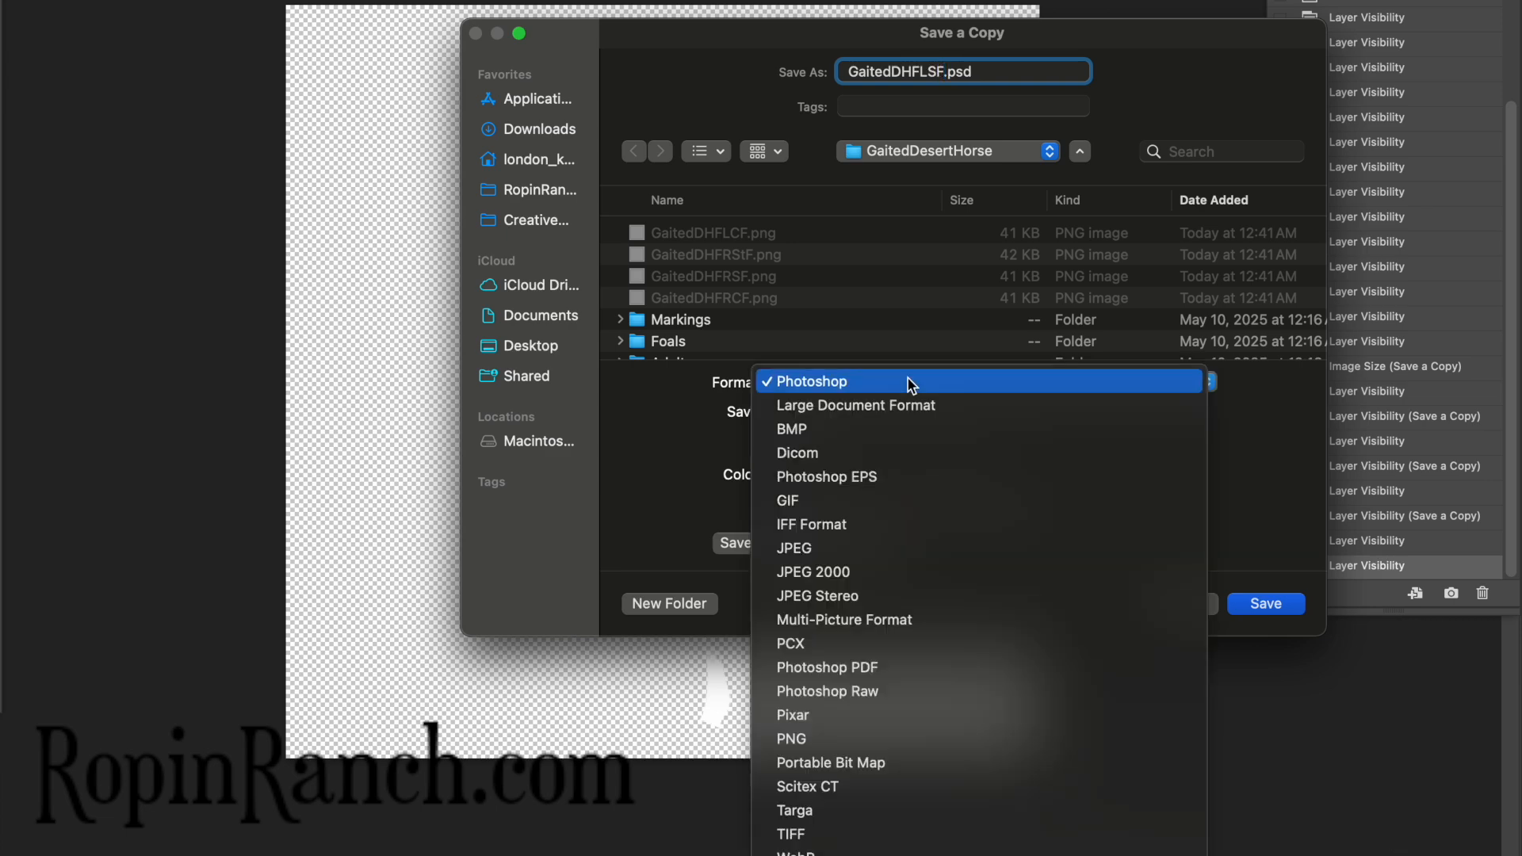
{"action": "left_click", "coordinate": [829, 742]}
{"action": "key", "text": "Return"}
{"action": "key", "text": "Return"}
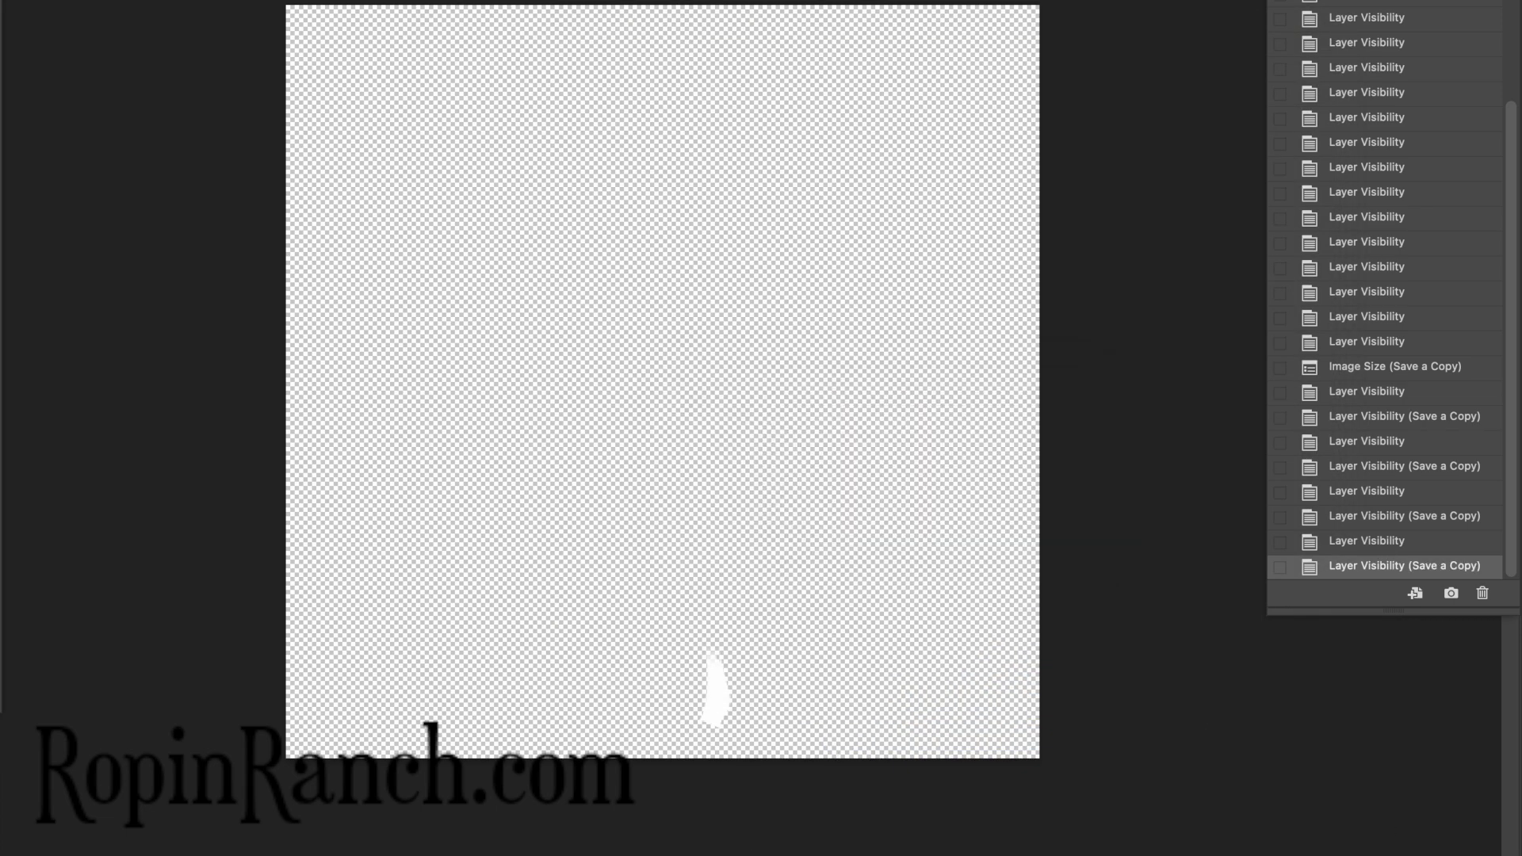
Show only the near front leg's longest marking and save it as a PNG copy named GaitedDHFLStF
{"action": "key", "text": "super+alt+s"}
{"action": "key", "text": "super+v"}
{"action": "type", "text": "FLStF"}
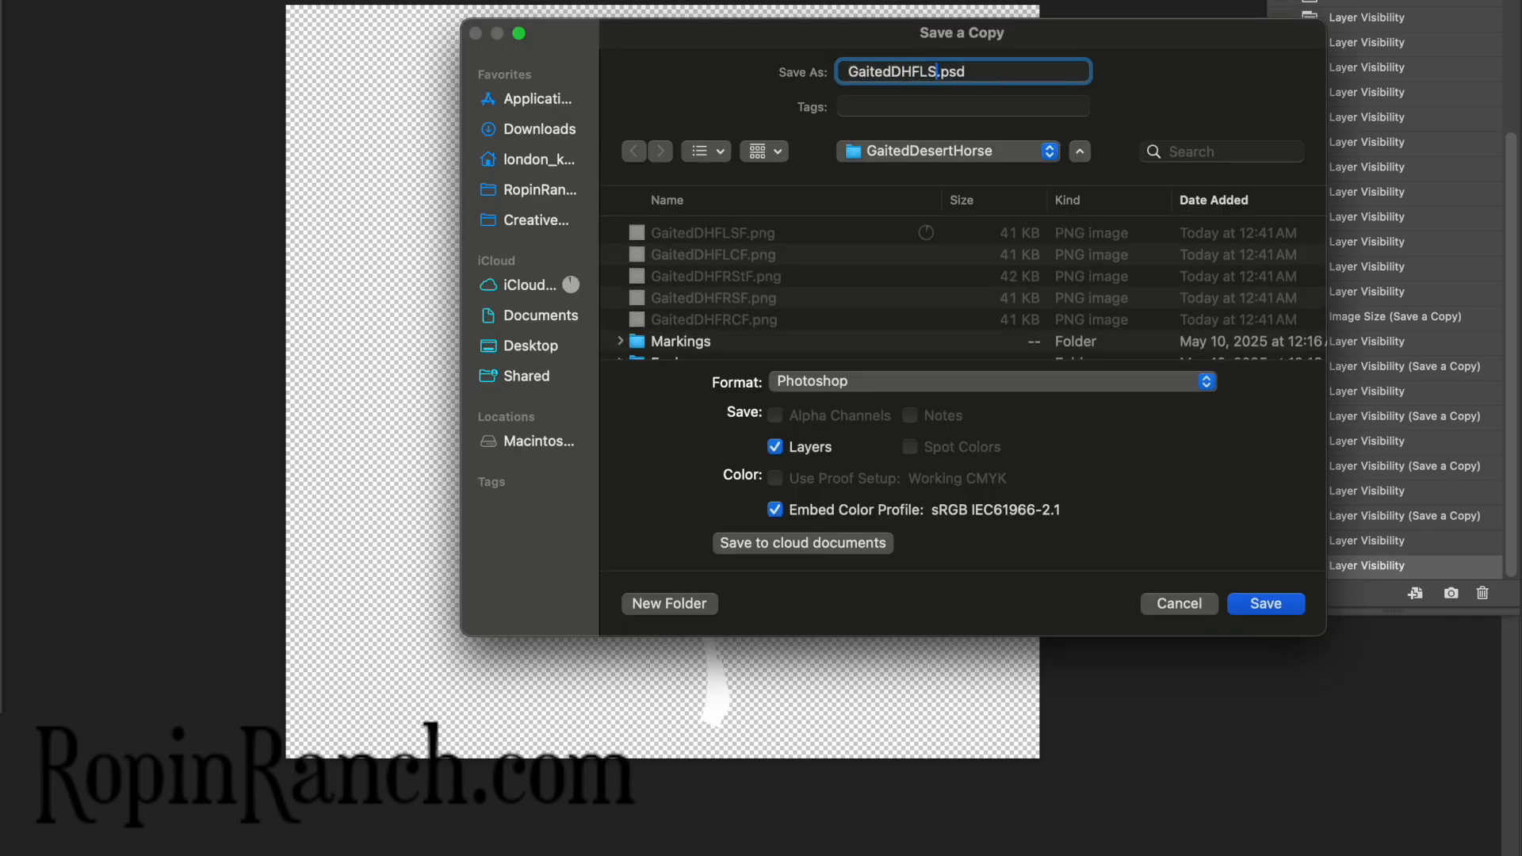
{"action": "left_click", "coordinate": [872, 381]}
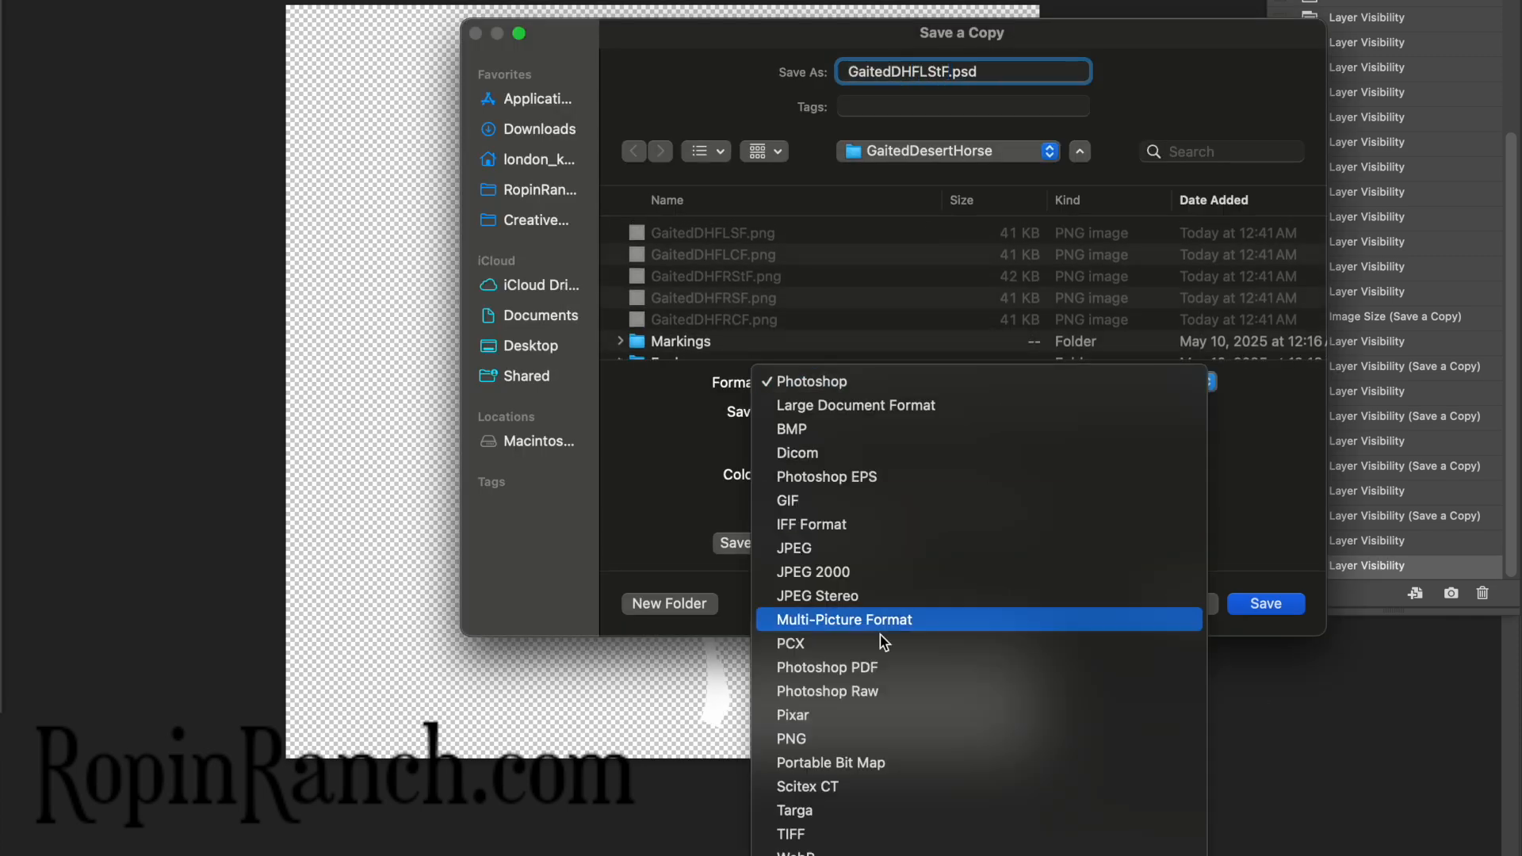
{"action": "left_click", "coordinate": [832, 734]}
{"action": "key", "text": "Return"}
{"action": "key", "text": "Return"}
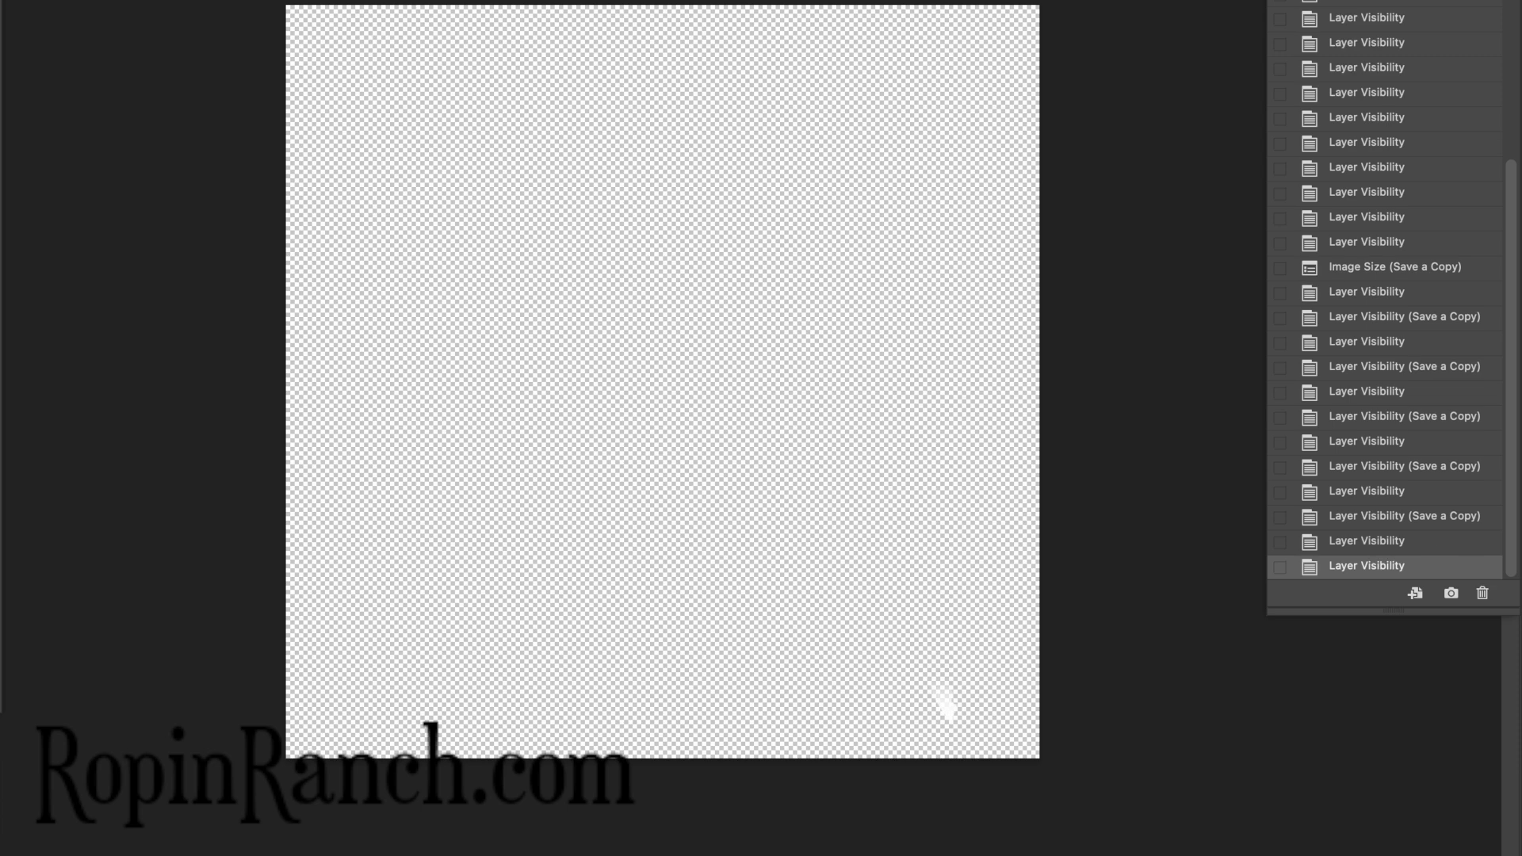
Save a PNG copy of the far hind leg's shortest white marking as GaitedDHBRCF
{"action": "key", "text": "super+alt+s"}
{"action": "type", "text": "GaitedDH"}
{"action": "type", "text": "BL"}
{"action": "key", "text": "BackSpace"}
{"action": "type", "text": "RCF"}
{"action": "left_click", "coordinate": [977, 387]}
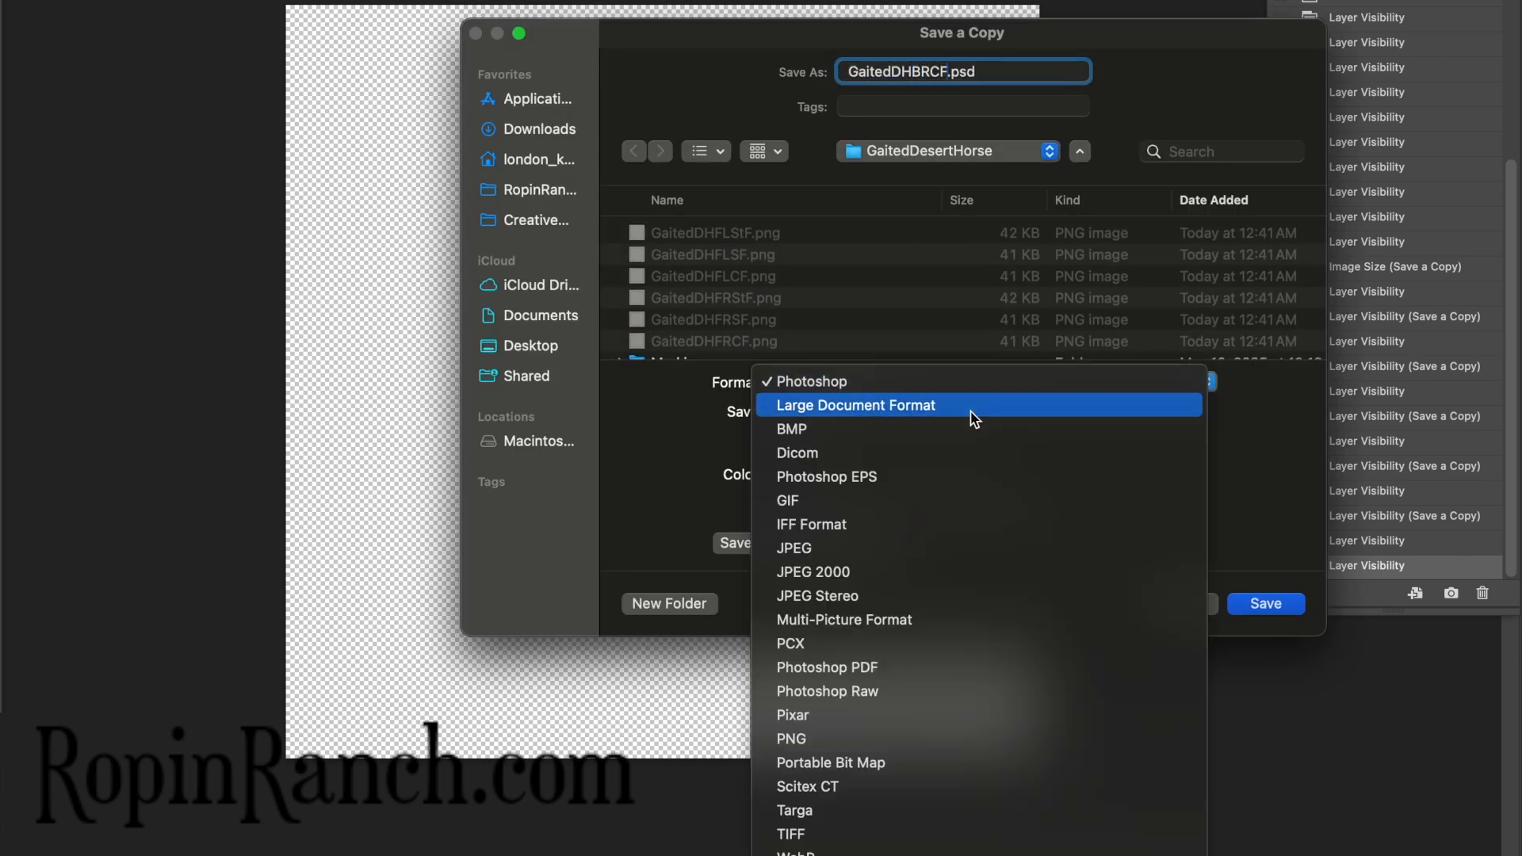
{"action": "left_click", "coordinate": [858, 737]}
{"action": "key", "text": "Return"}
{"action": "key", "text": "Return"}
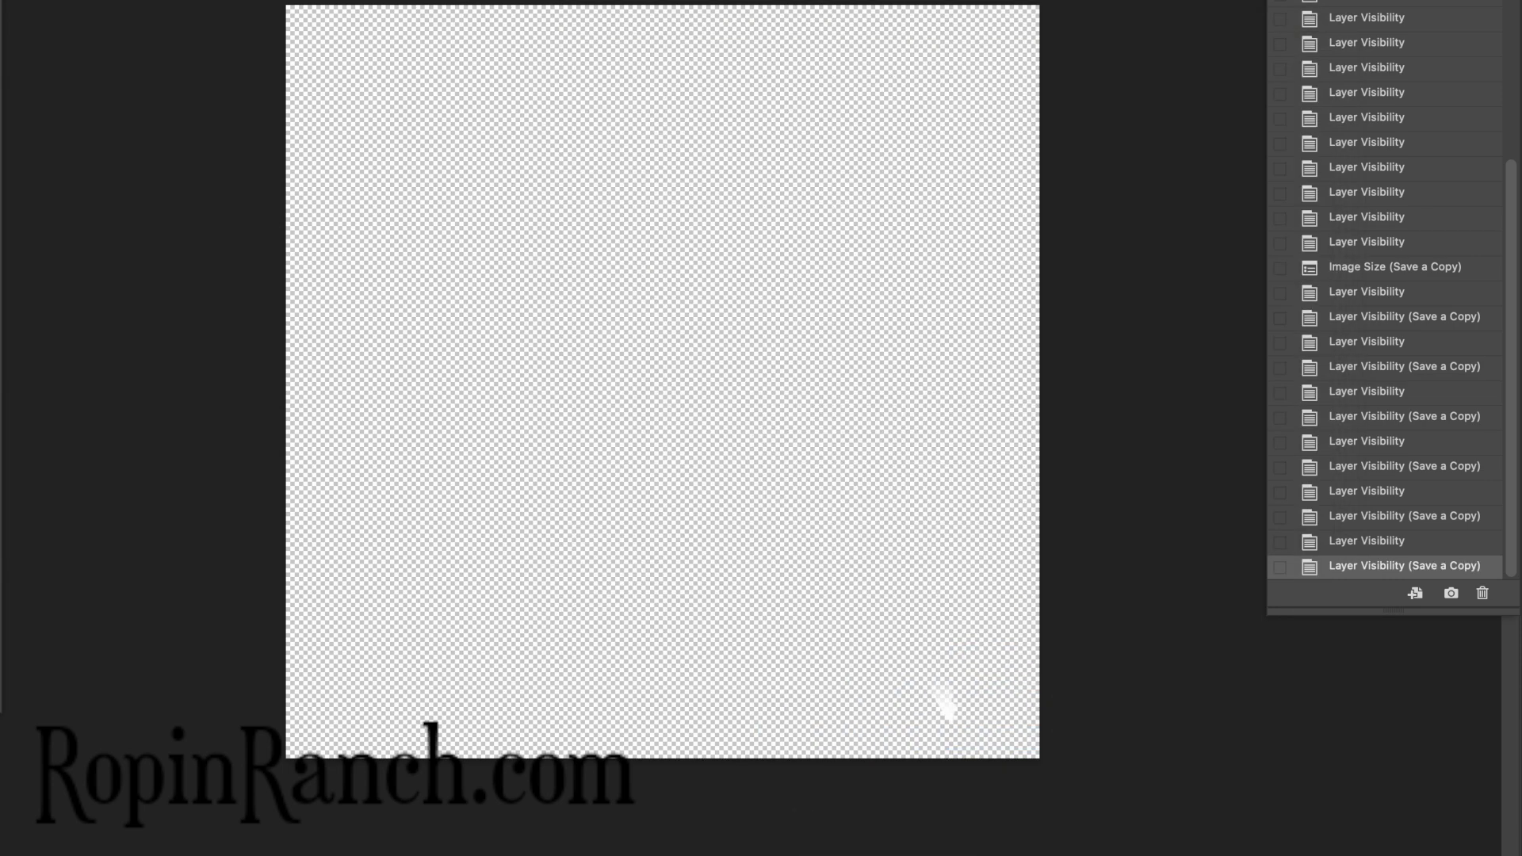
Show only the far hind leg's next longer marking and save it as a PNG copy named GaitedDHBRSF
{"action": "key", "text": "alt+super+s"}
{"action": "type", "text": "GaitedDHB"}
{"action": "type", "text": "RSF"}
{"action": "left_click", "coordinate": [983, 382]}
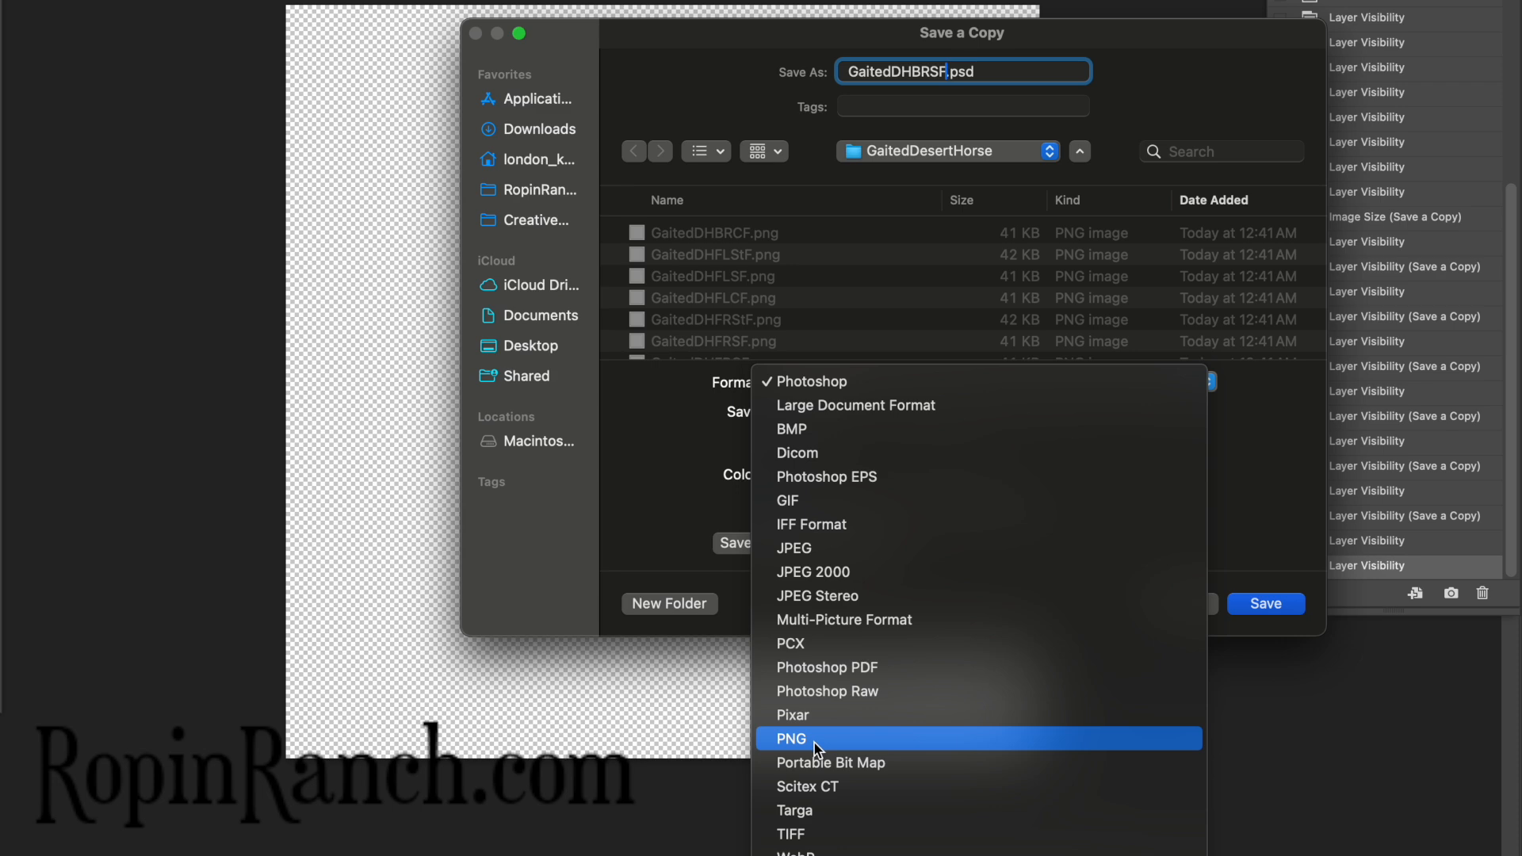
{"action": "left_click", "coordinate": [816, 825]}
{"action": "key", "text": "Return"}
{"action": "key", "text": "Return"}
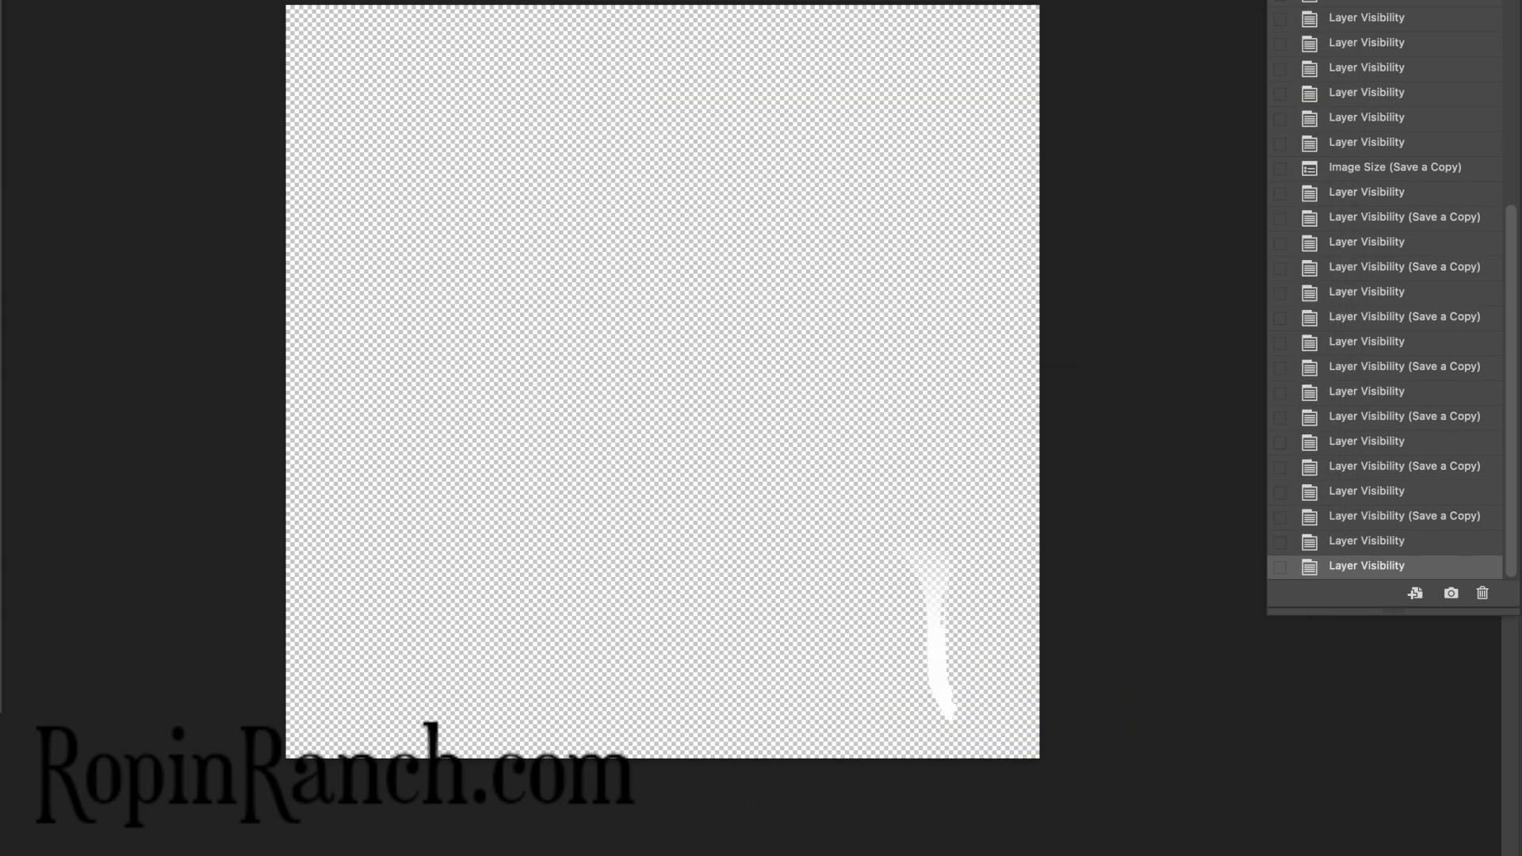
Save a PNG copy of the far hind leg's longest white marking as GaitedDHBRStF
{"action": "key", "text": "alt+super+s"}
{"action": "type", "text": "GaitedDHB"}
{"action": "type", "text": "RStF"}
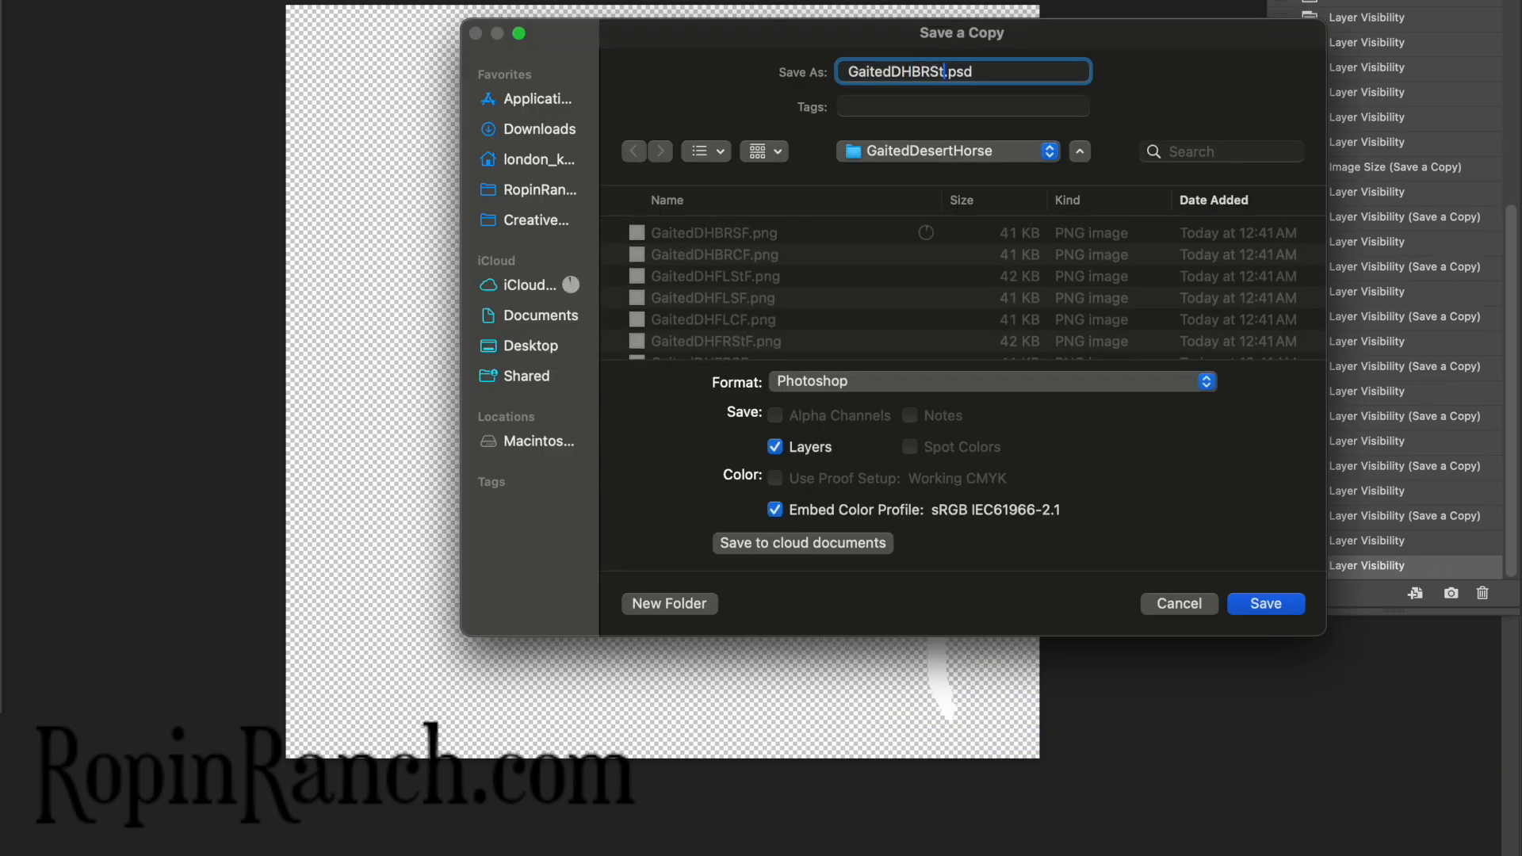
{"action": "left_click", "coordinate": [832, 381]}
{"action": "left_click", "coordinate": [816, 827]}
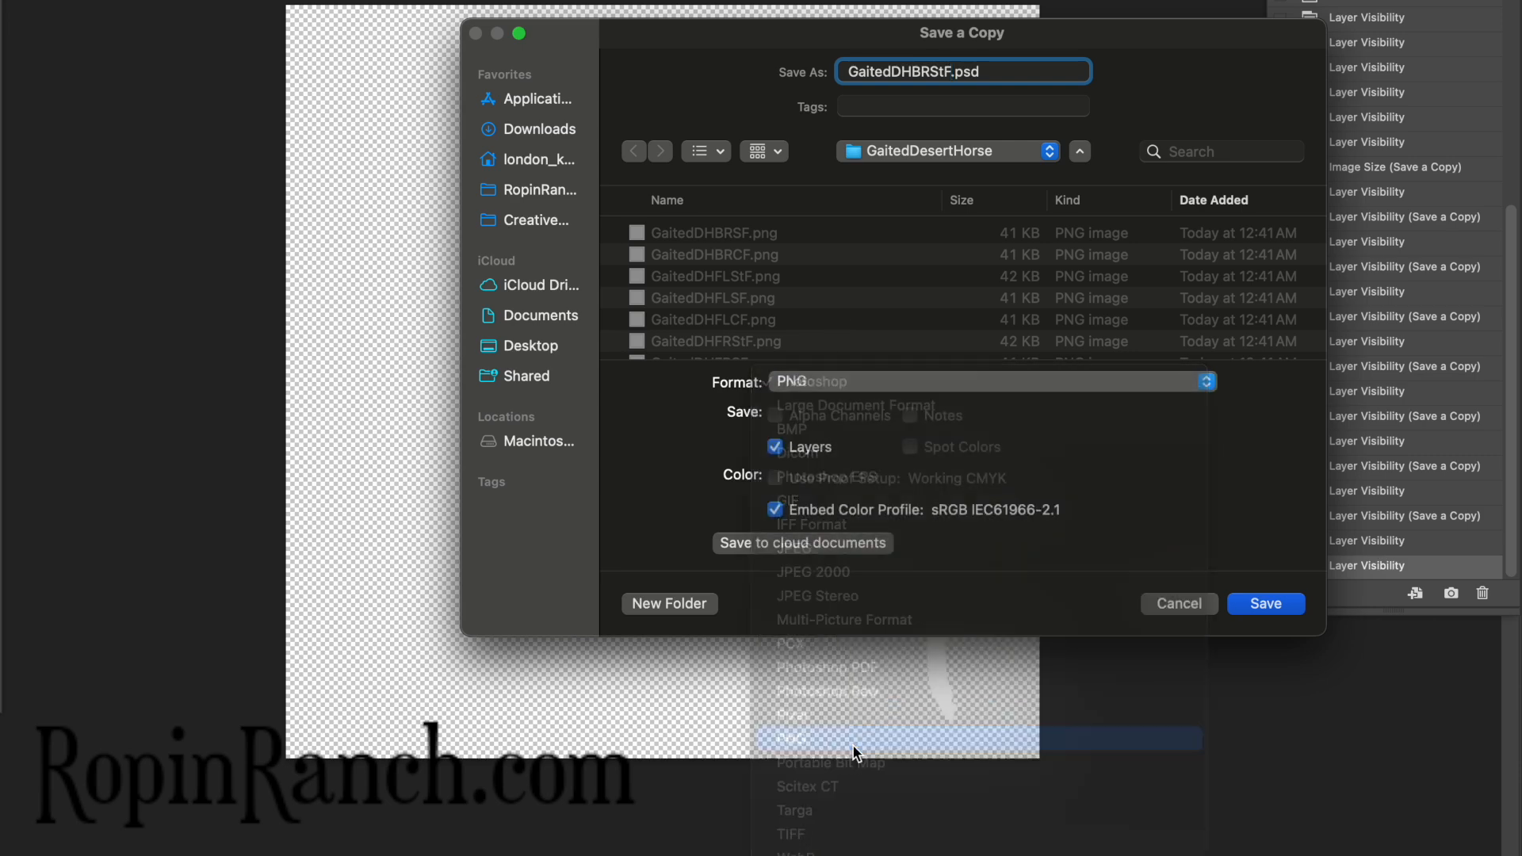
{"action": "key", "text": "Return"}
{"action": "key", "text": "Return"}
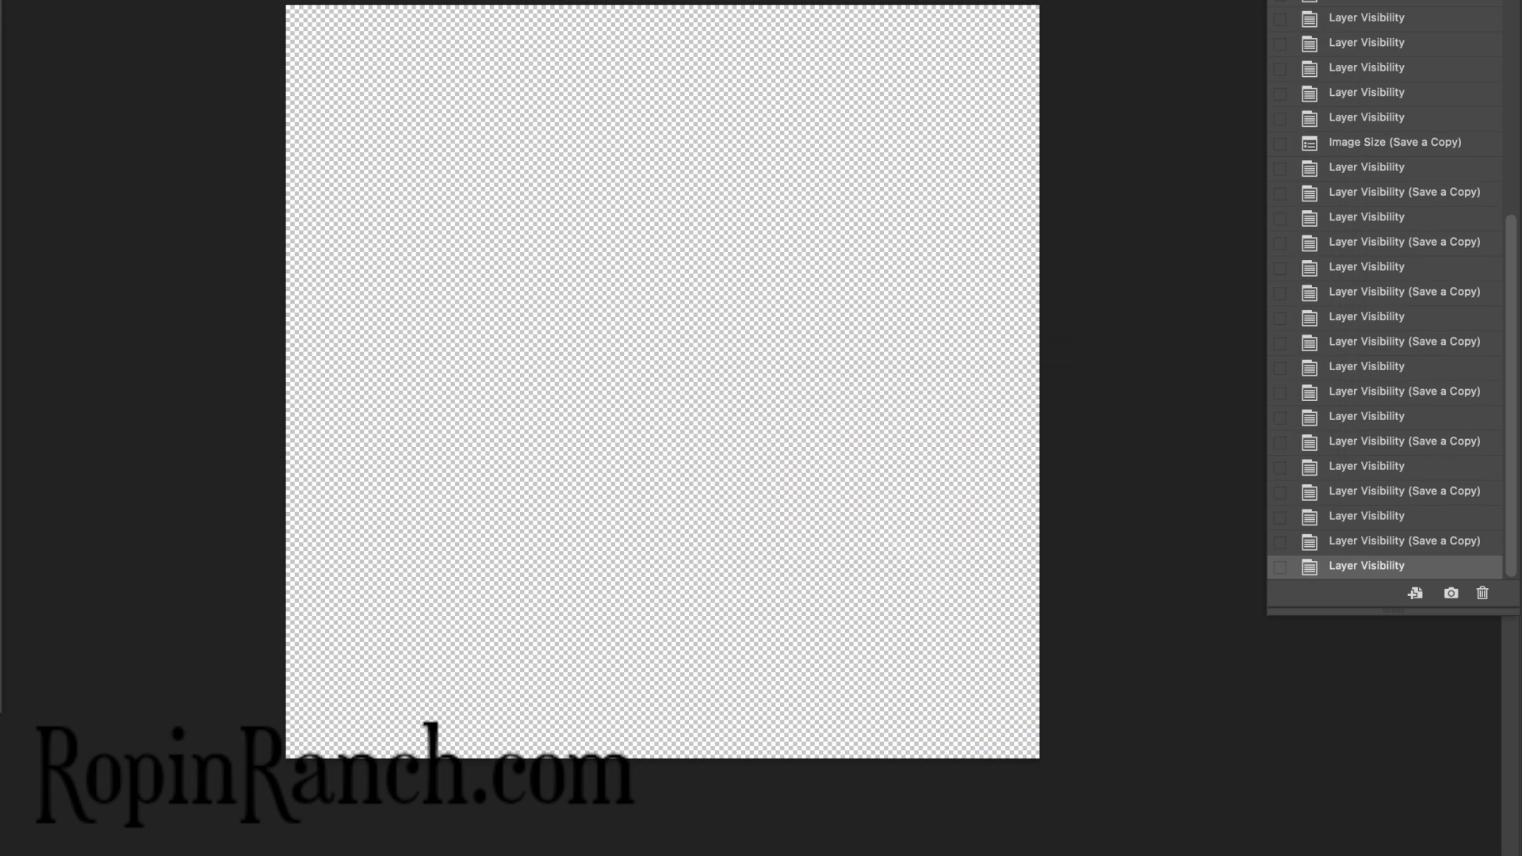
Show only the near hind leg's shortest white marking and save it as a PNG copy named GaitedDHBLCF
{"action": "key", "text": "alt+super+s"}
{"action": "type", "text": "GaitedDHB"}
{"action": "type", "text": "LCF"}
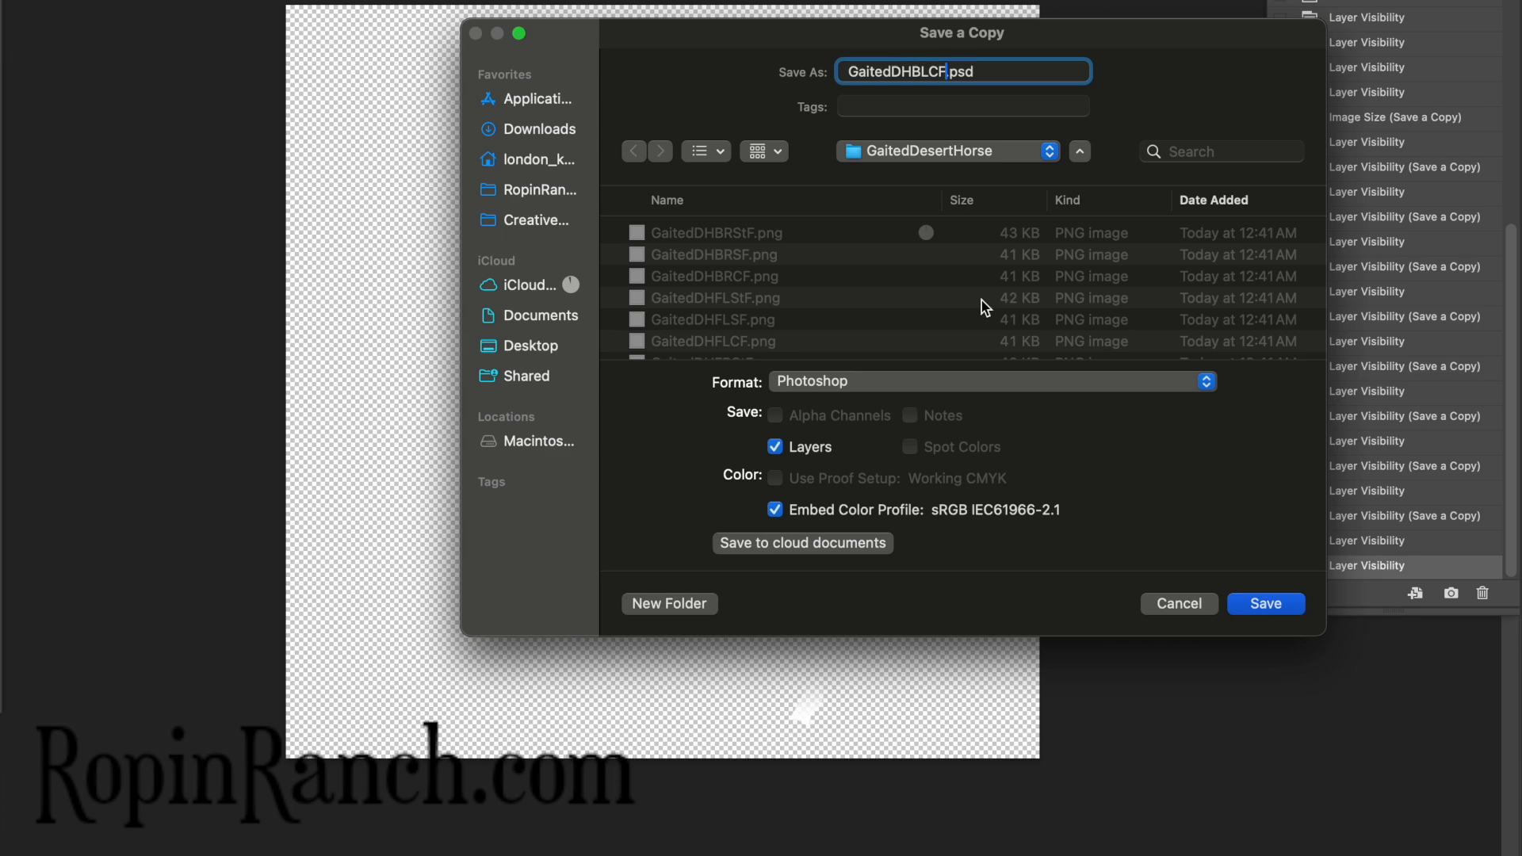
{"action": "left_click", "coordinate": [866, 382]}
{"action": "left_click", "coordinate": [824, 739]}
{"action": "key", "text": "Return"}
{"action": "key", "text": "Return"}
Show only the near hind leg's next longer marking and save it as a PNG copy named GaitedDHBLSF
{"action": "key", "text": "alt+super+s"}
{"action": "type", "text": "GaitedDHB"}
{"action": "type", "text": "LSF"}
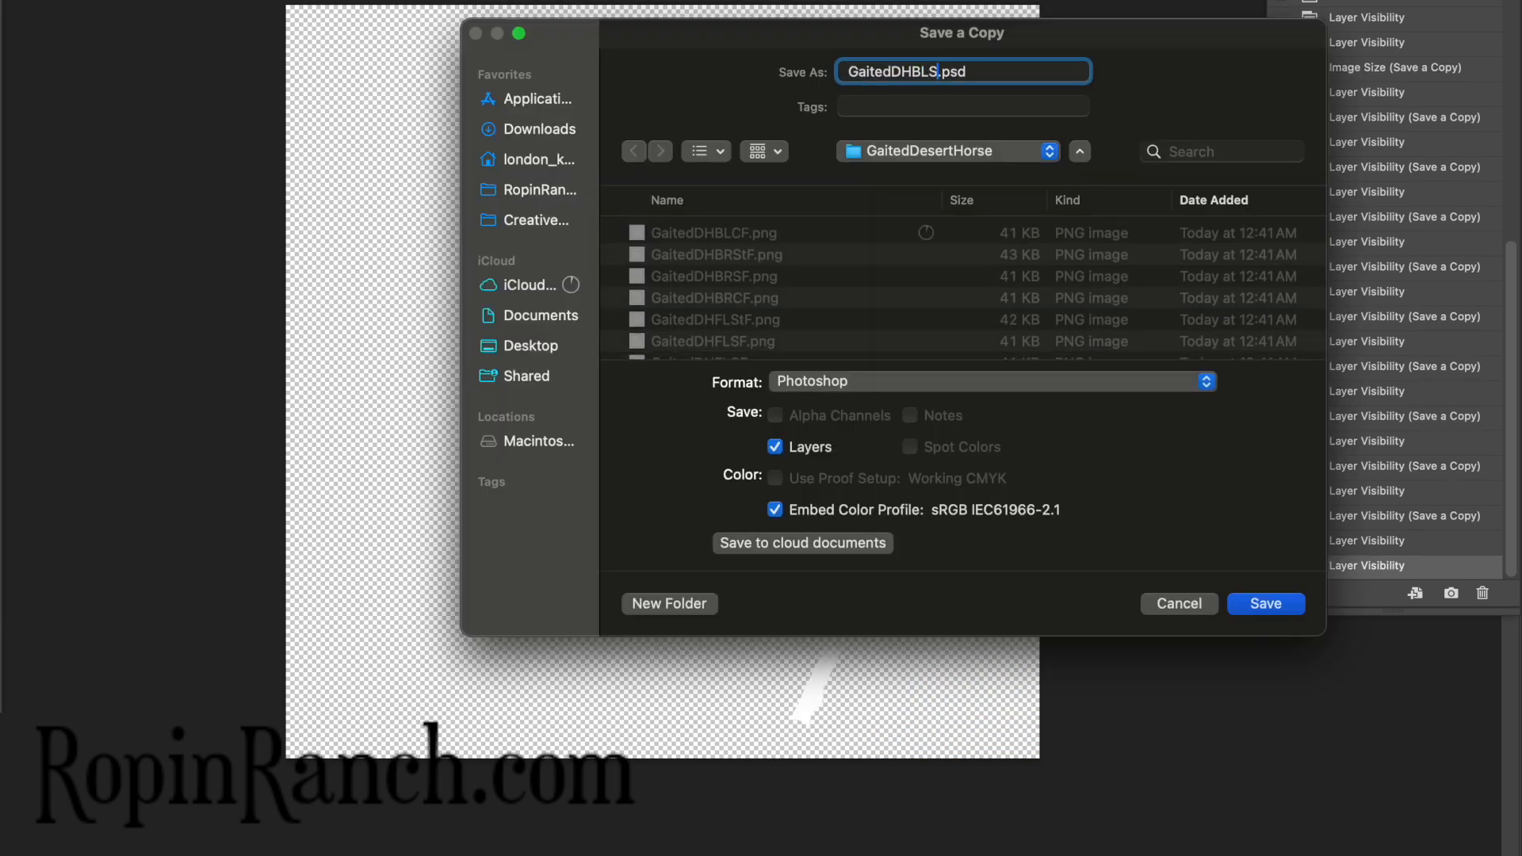
{"action": "left_click", "coordinate": [922, 383]}
{"action": "left_click", "coordinate": [845, 738]}
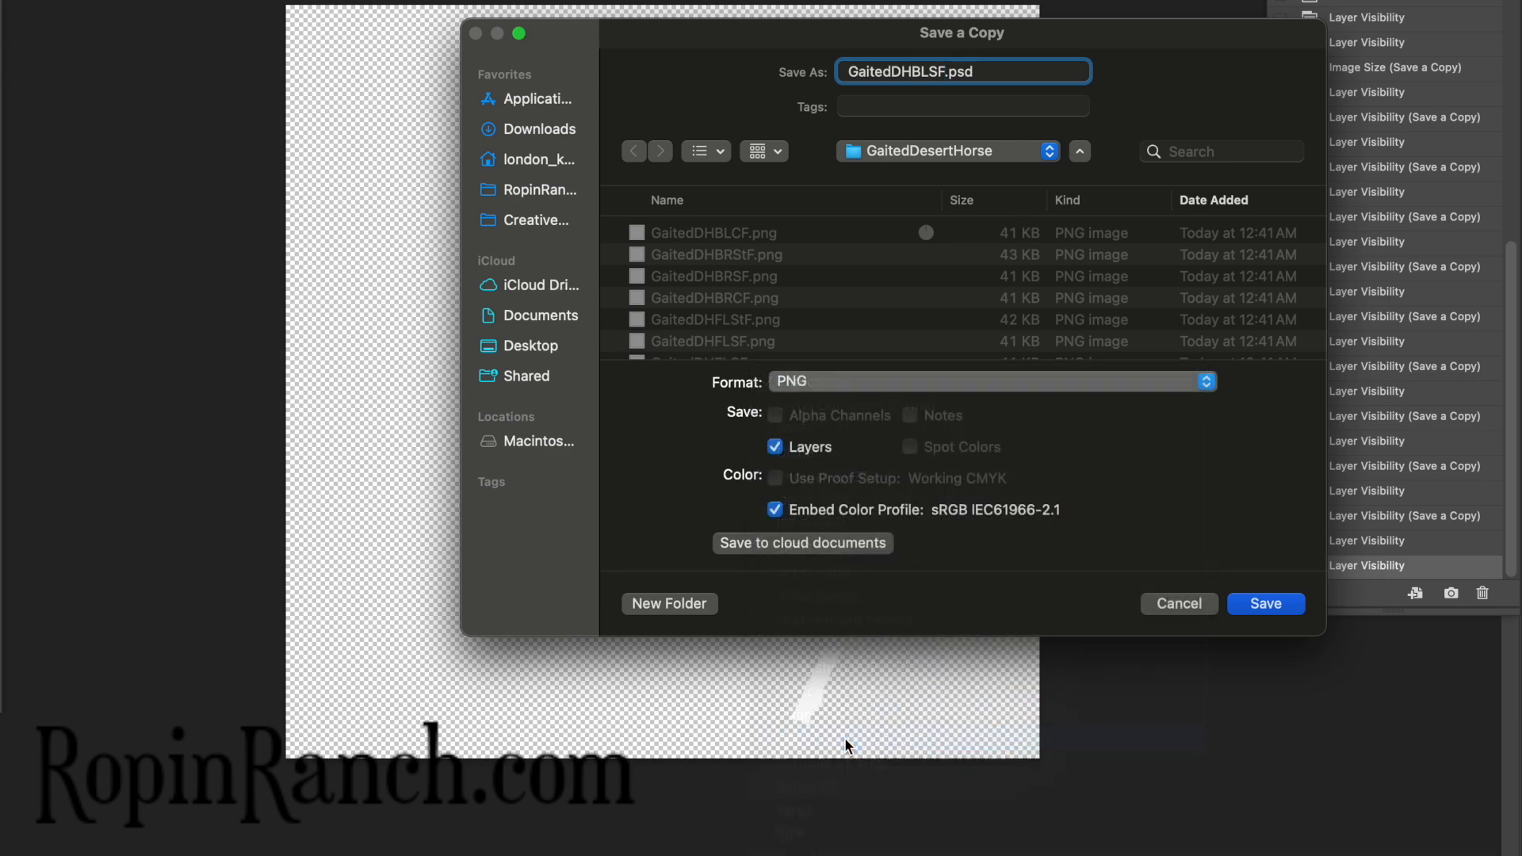
{"action": "key", "text": "Return"}
{"action": "key", "text": "Return"}
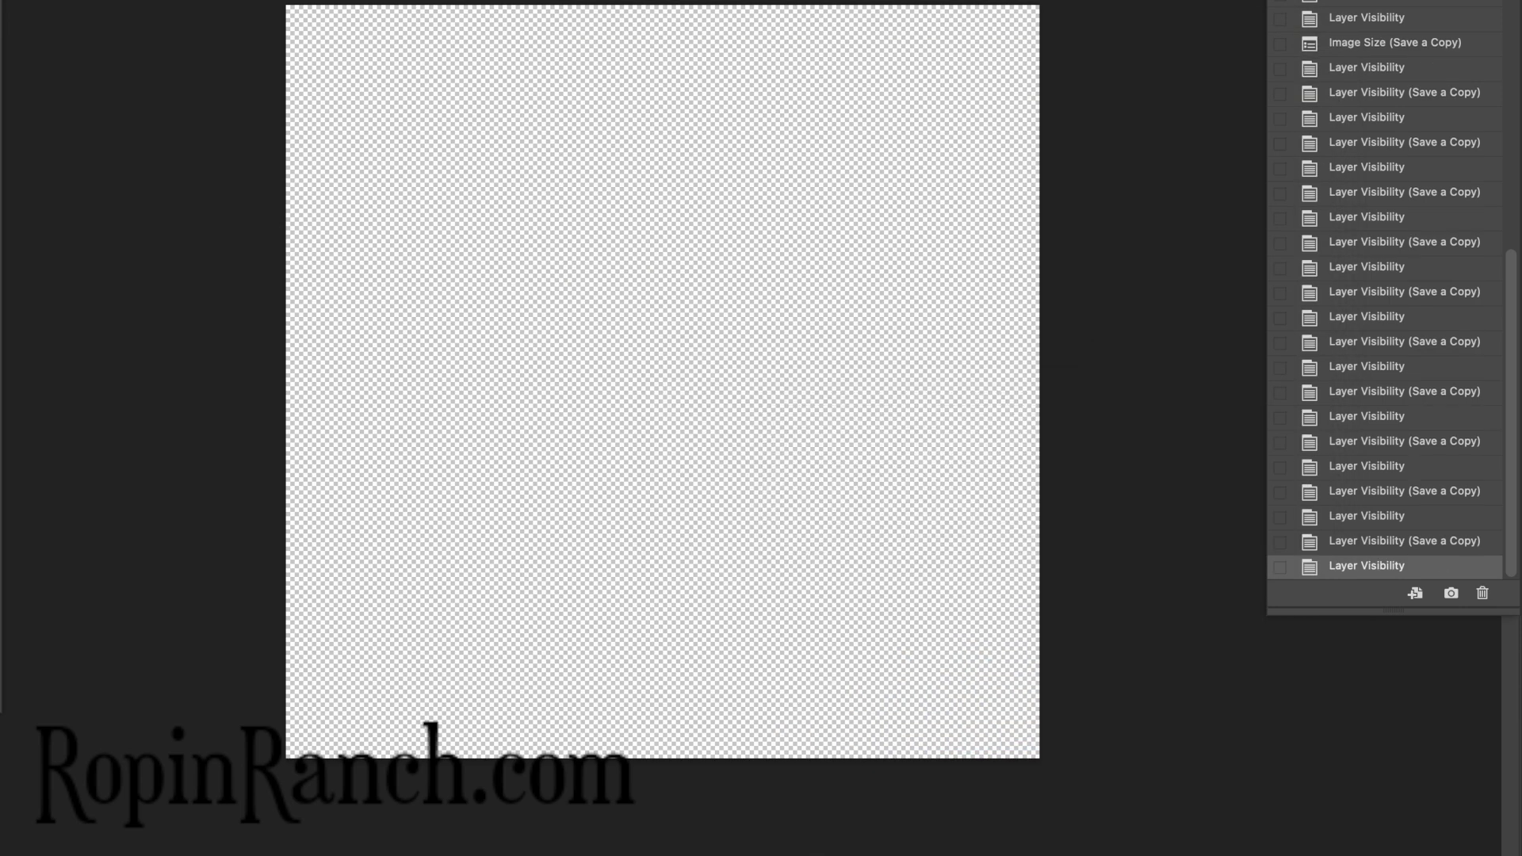
Show only the near hind leg's longest marking and save it as a PNG copy named GaitedDHBLStF
{"action": "key", "text": "alt+super+s"}
{"action": "type", "text": "GaitedDHB"}
{"action": "type", "text": "LStF"}
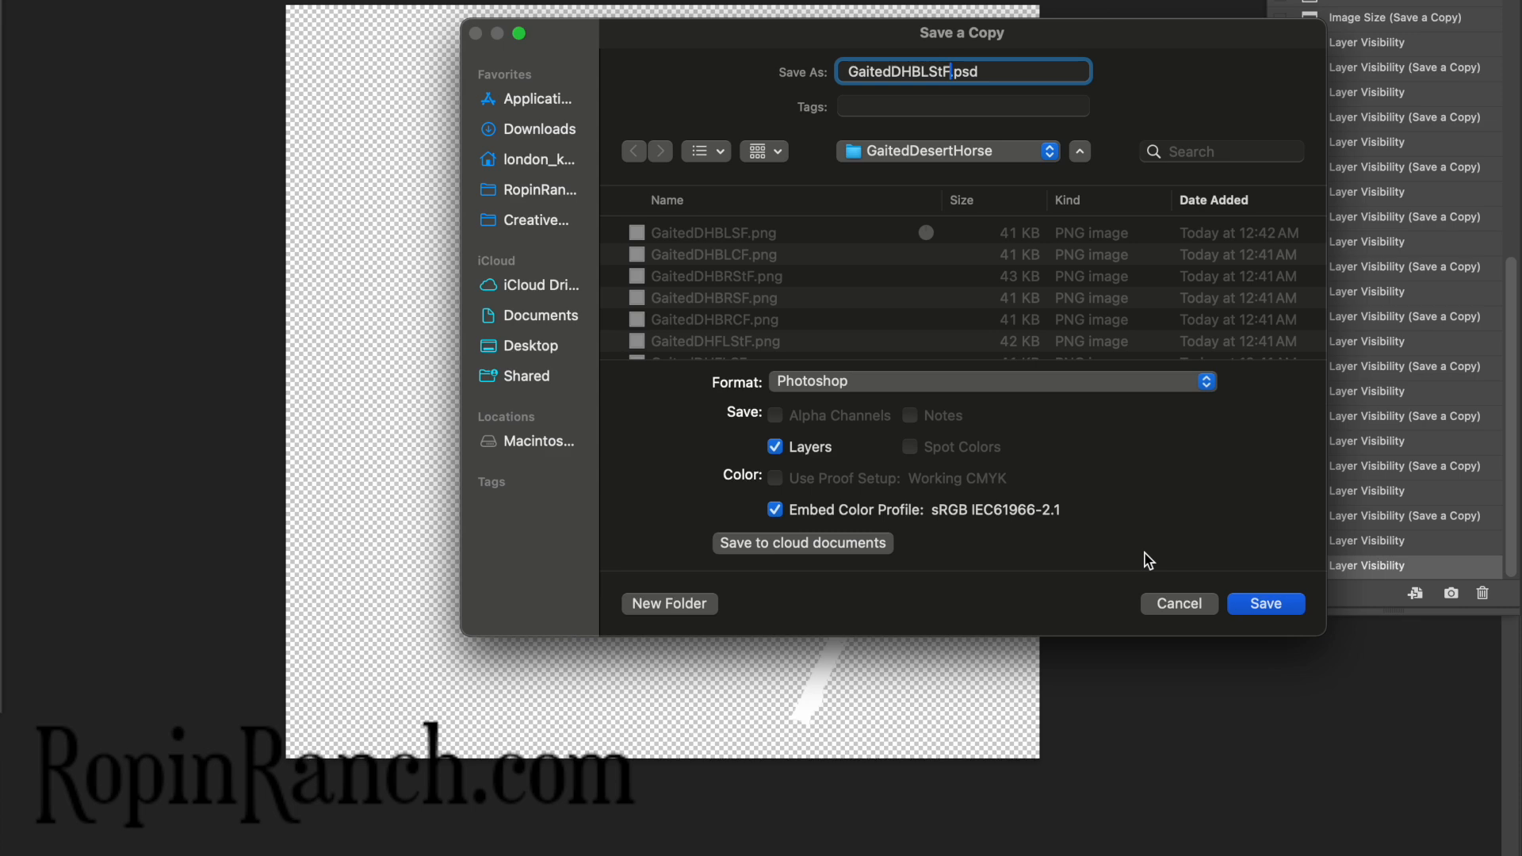
{"action": "left_click", "coordinate": [972, 382]}
{"action": "left_click", "coordinate": [825, 734]}
{"action": "key", "text": "Return"}
{"action": "key", "text": "Return"}
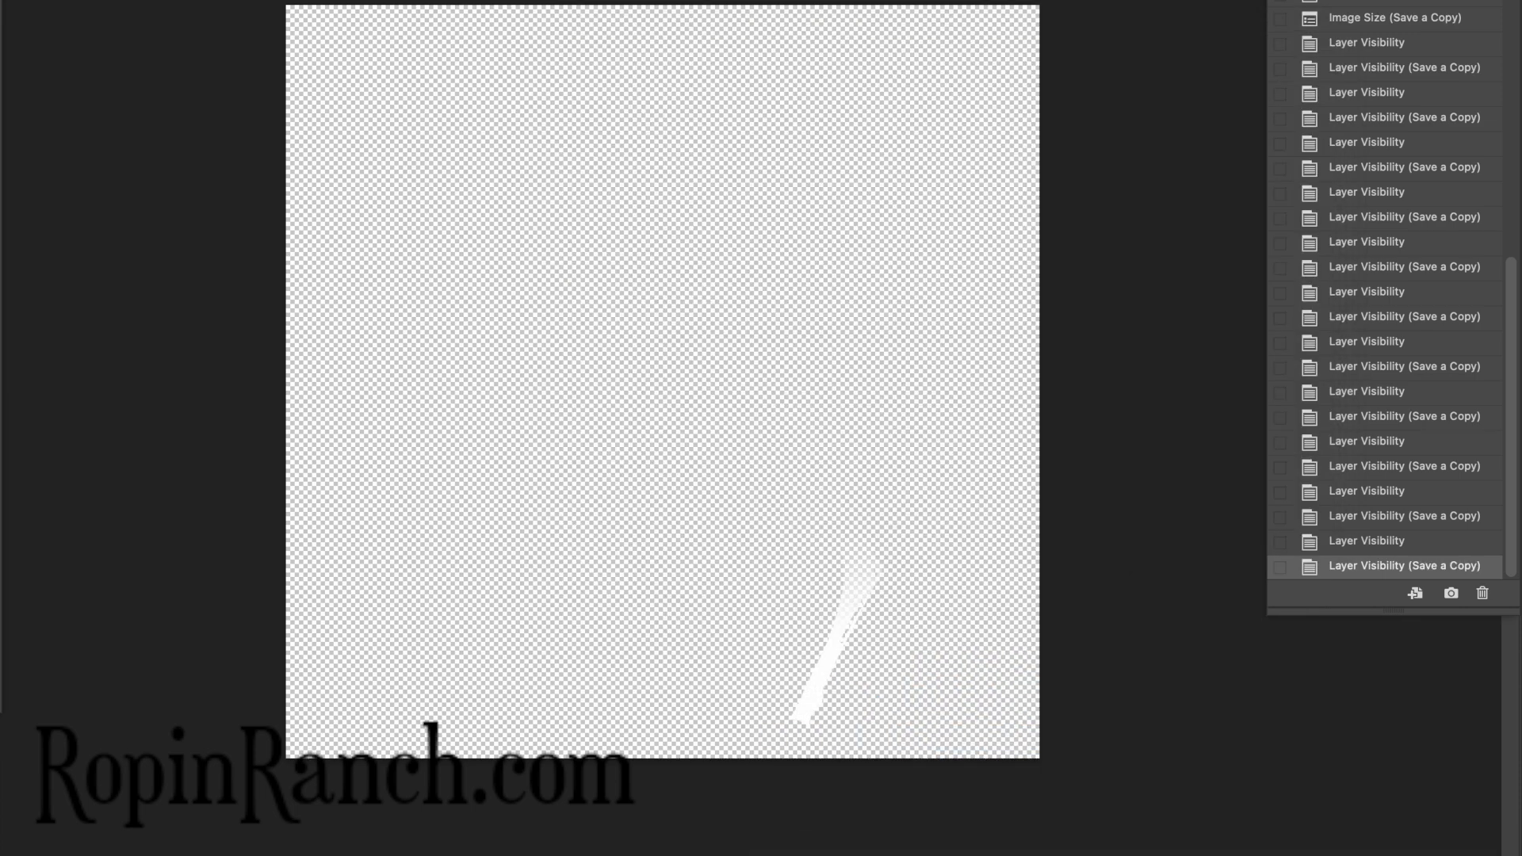
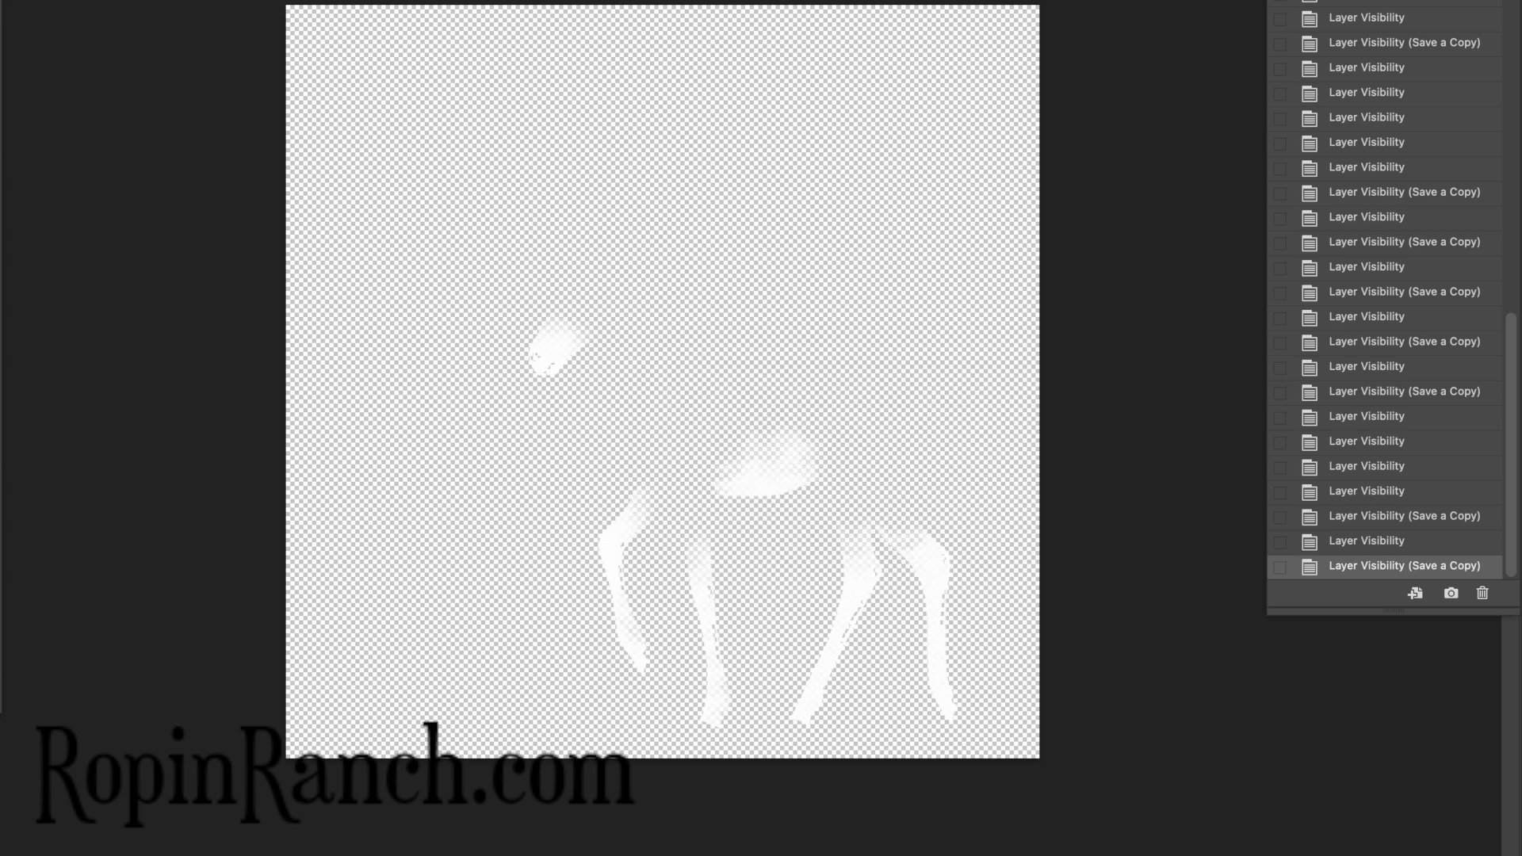
Save a PNG copy of the foal's third sabino pattern as GaitedDHSabino3F
{"action": "type", "text": "F"}
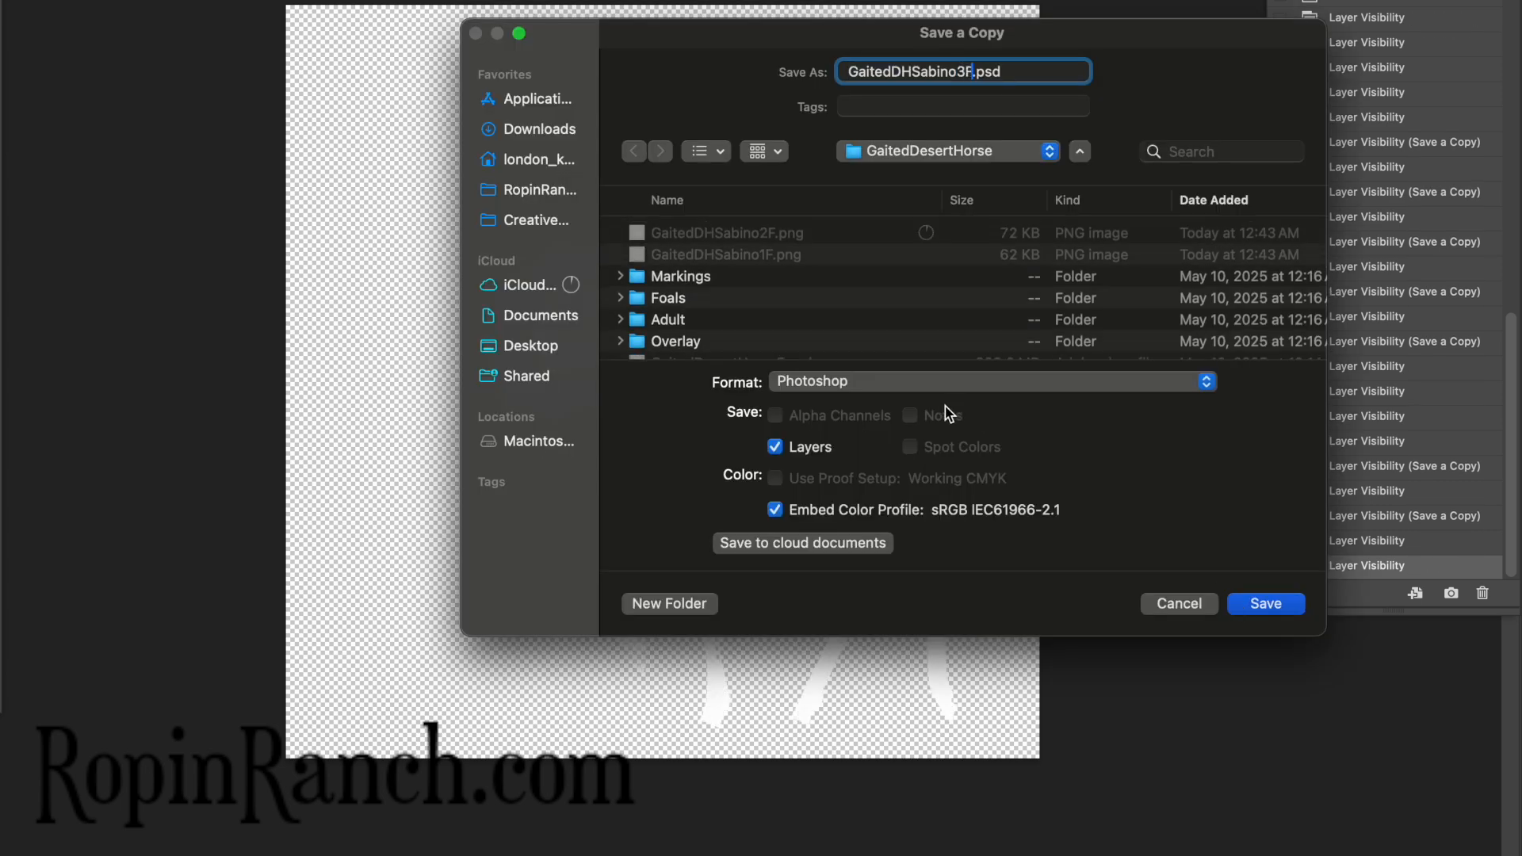
{"action": "left_click", "coordinate": [943, 382]}
{"action": "left_click", "coordinate": [820, 728]}
{"action": "key", "text": "Return"}
{"action": "key", "text": "Return"}
Show only the foal's fourth sabino pattern and save it as a PNG copy named GaitedDHSabino4F
{"action": "type", "text": "4F"}
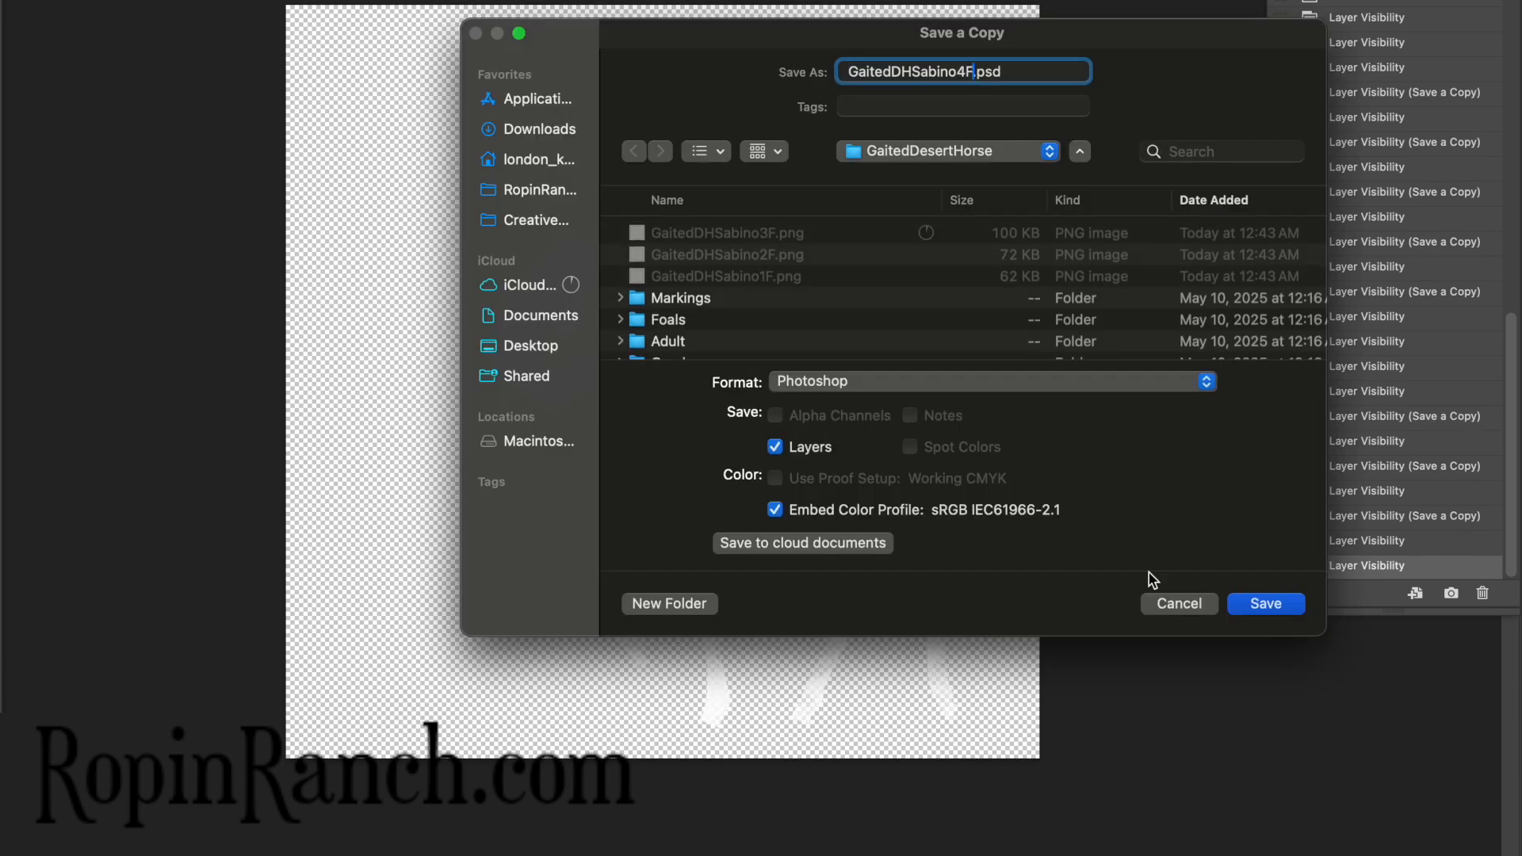
{"action": "left_click", "coordinate": [926, 381]}
{"action": "left_click", "coordinate": [844, 730]}
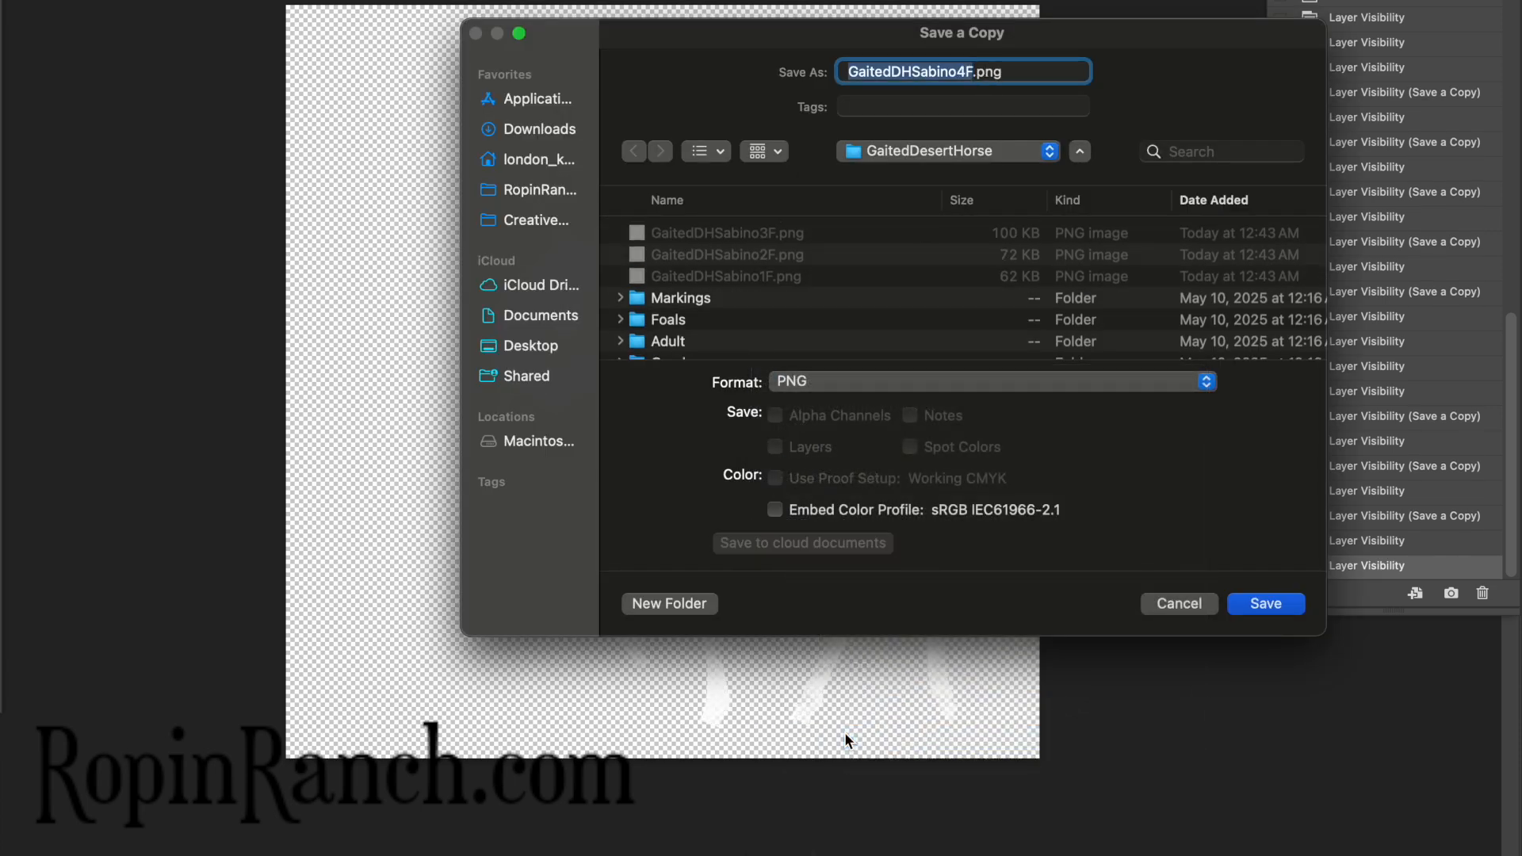
{"action": "key", "text": "Return"}
{"action": "key", "text": "Return"}
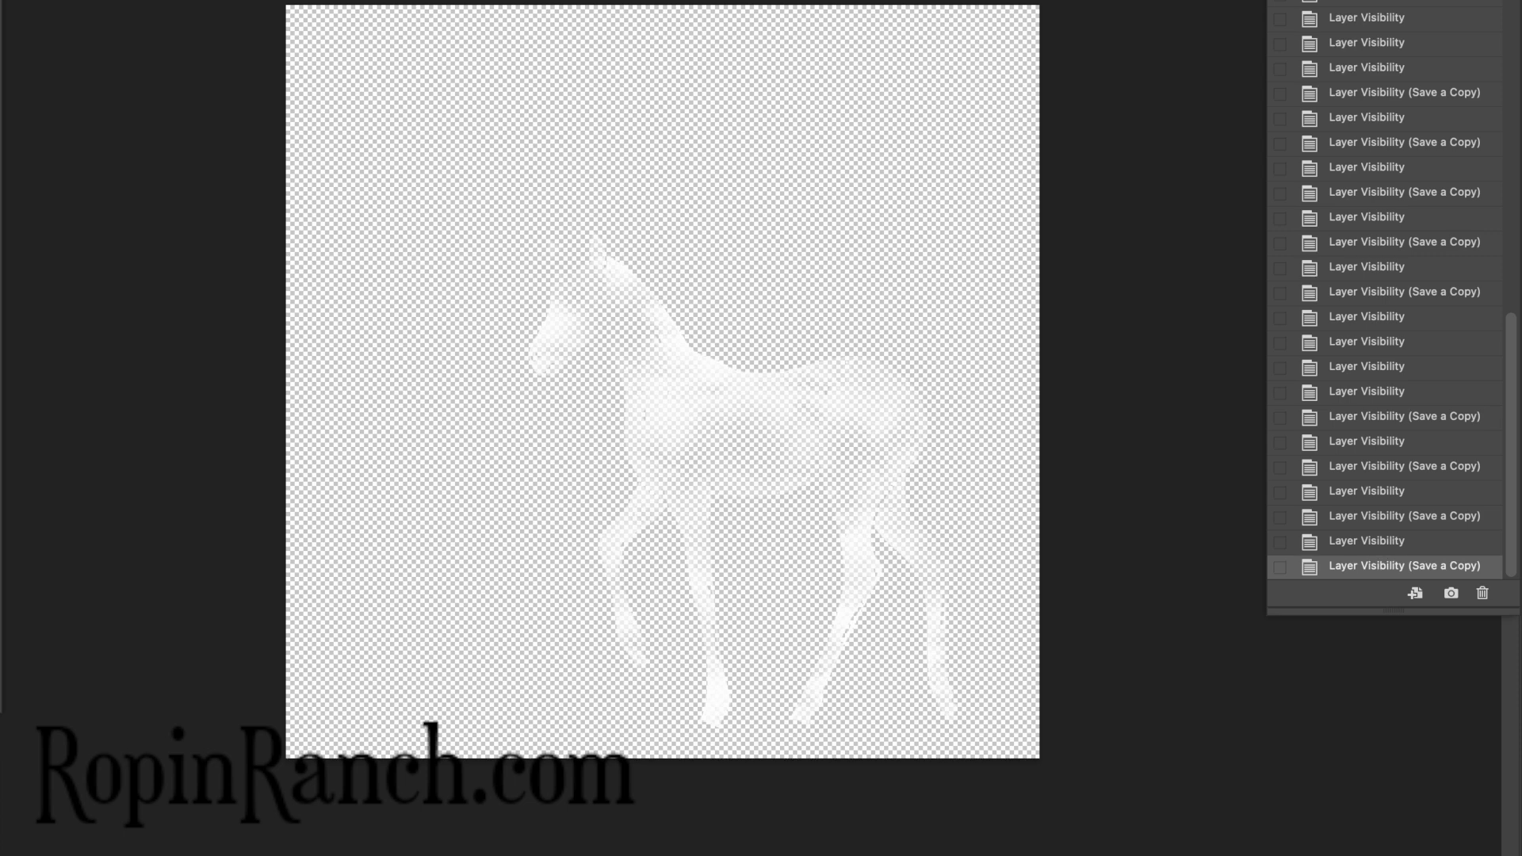
Toggle layer visibility until only the foal's few-spot coat is shown, without the extra white patches
{"action": "key", "text": "super+comma"}
{"action": "key", "text": "super+comma"}
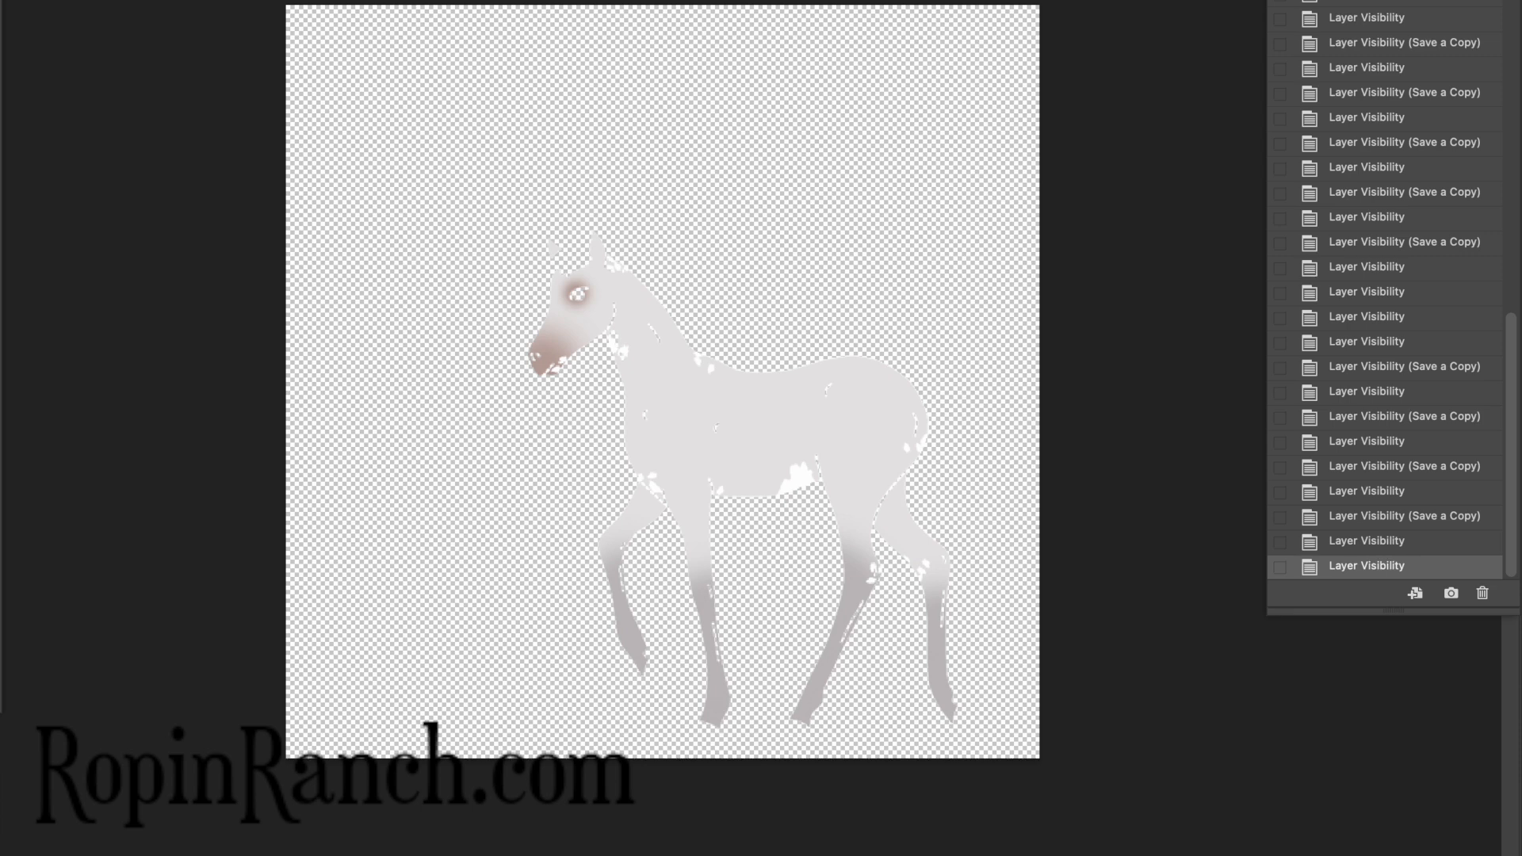
{"action": "key", "text": "super+comma"}
{"action": "key", "text": "super+comma"}
{"action": "key", "text": "super+comma"}
{"action": "key", "text": "super+comma"}
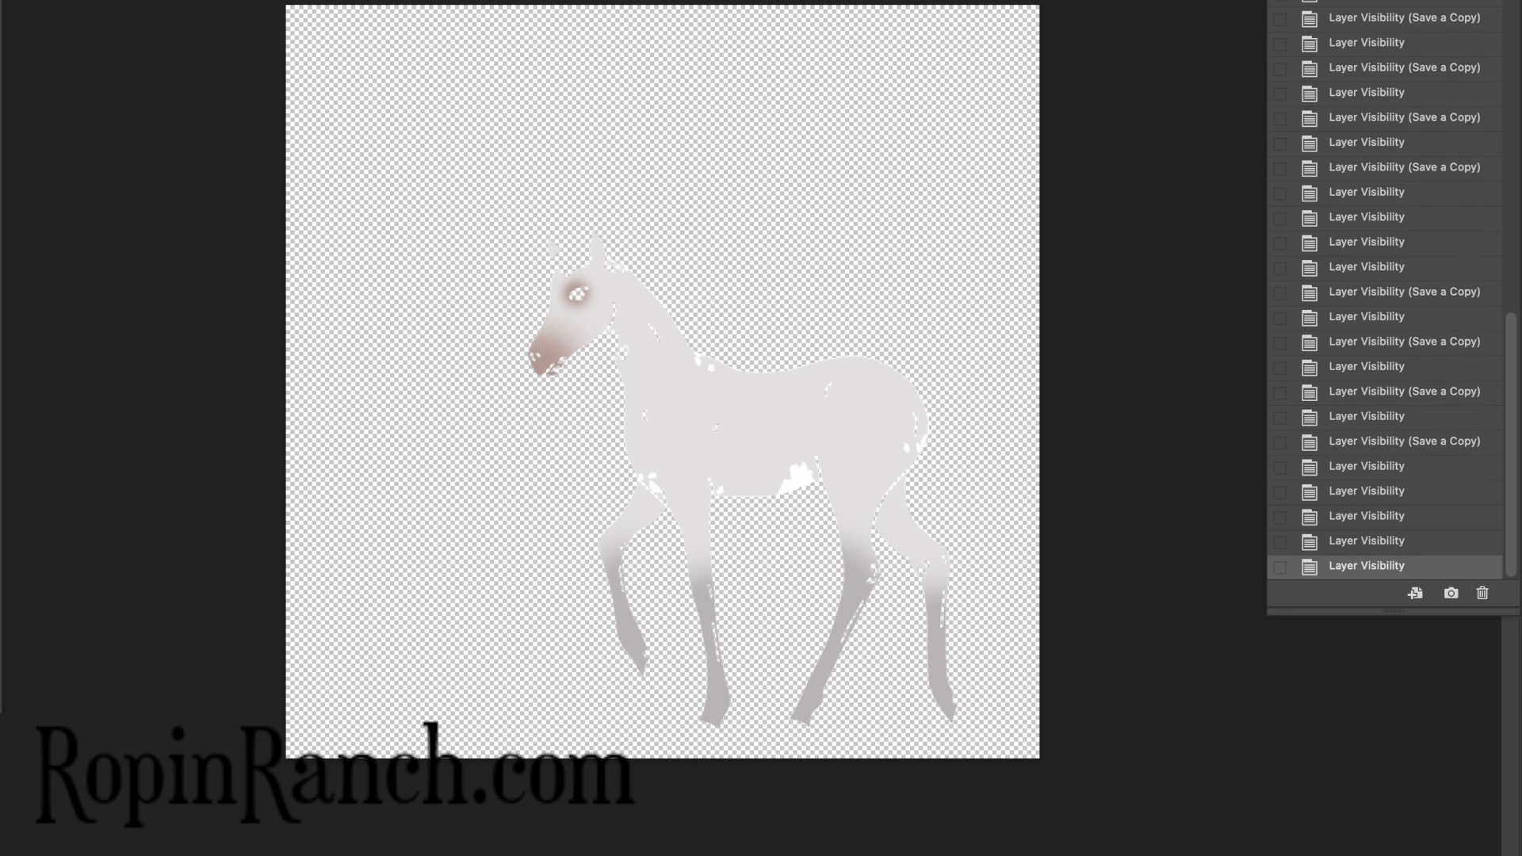
{"action": "key", "text": "super+comma"}
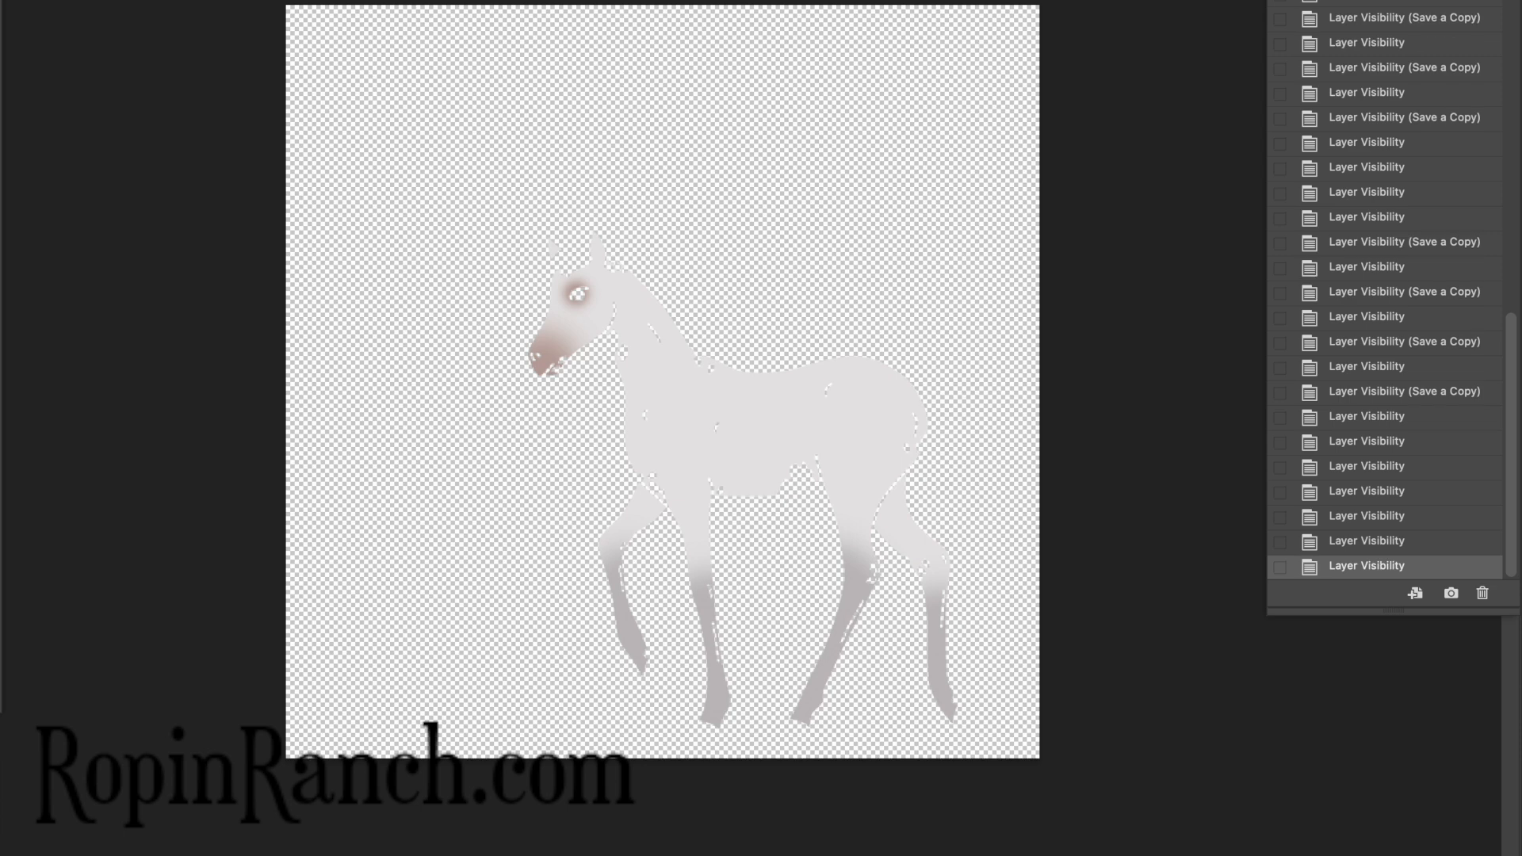
Save a PNG copy of the few-spot coat as GaitedDHFewSpotF, copying the GaitedDH name prefix for reuse
{"action": "key", "text": "super+alt+s"}
{"action": "key", "text": "BackSpace"}
{"action": "key", "text": "BackSpace"}
{"action": "key", "text": "BackSpace"}
{"action": "key", "text": "BackSpace"}
{"action": "key", "text": "BackSpace"}
{"action": "key", "text": "shift+super+Left"}
{"action": "key", "text": "super+c"}
{"action": "key", "text": "Right"}
{"action": "type", "text": "FewSpo"}
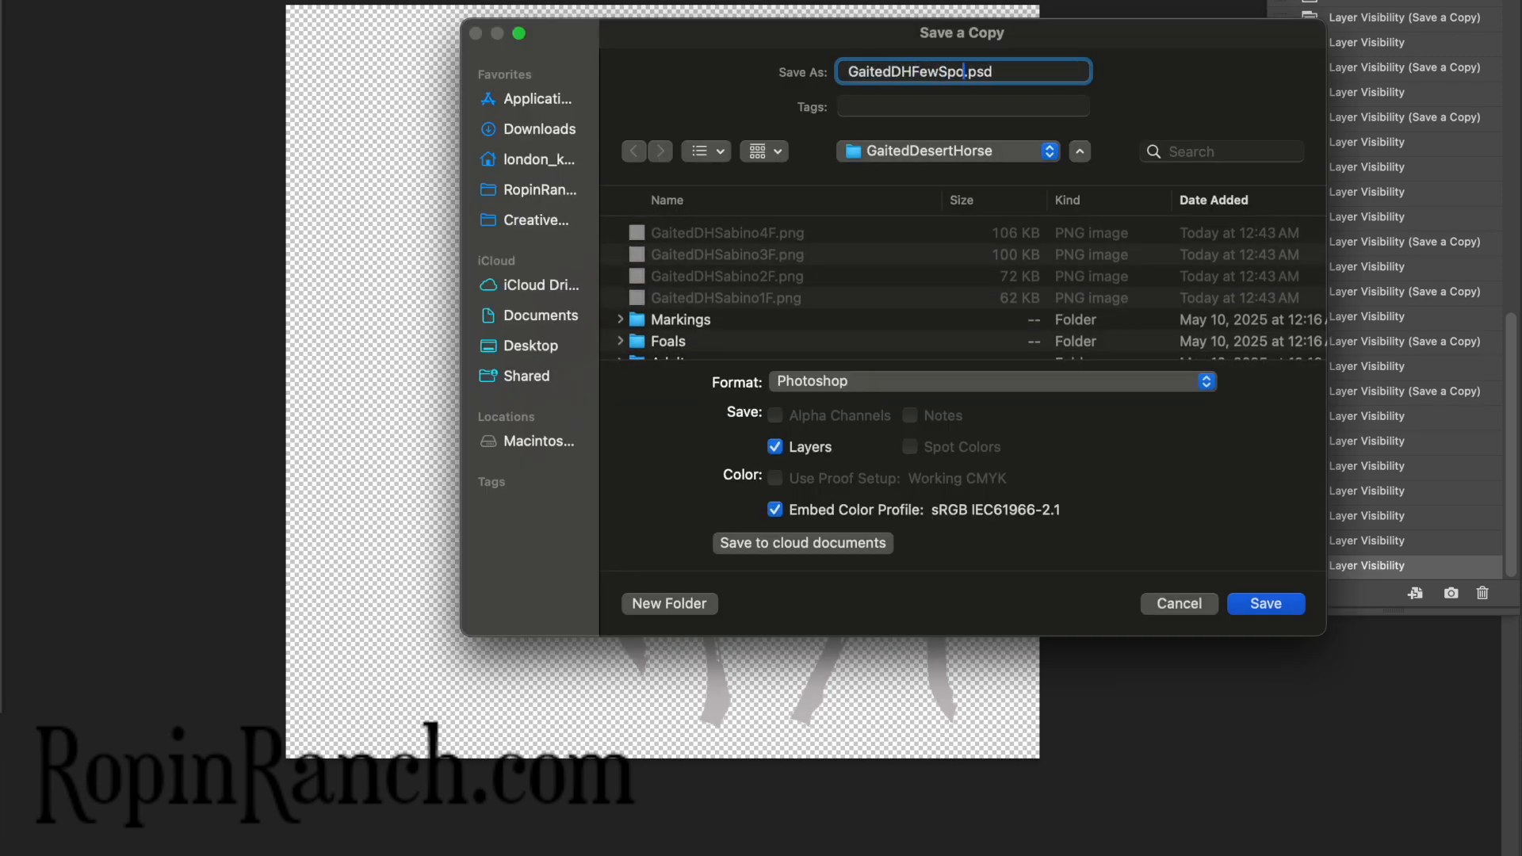
{"action": "type", "text": "tF"}
{"action": "left_click", "coordinate": [951, 381]}
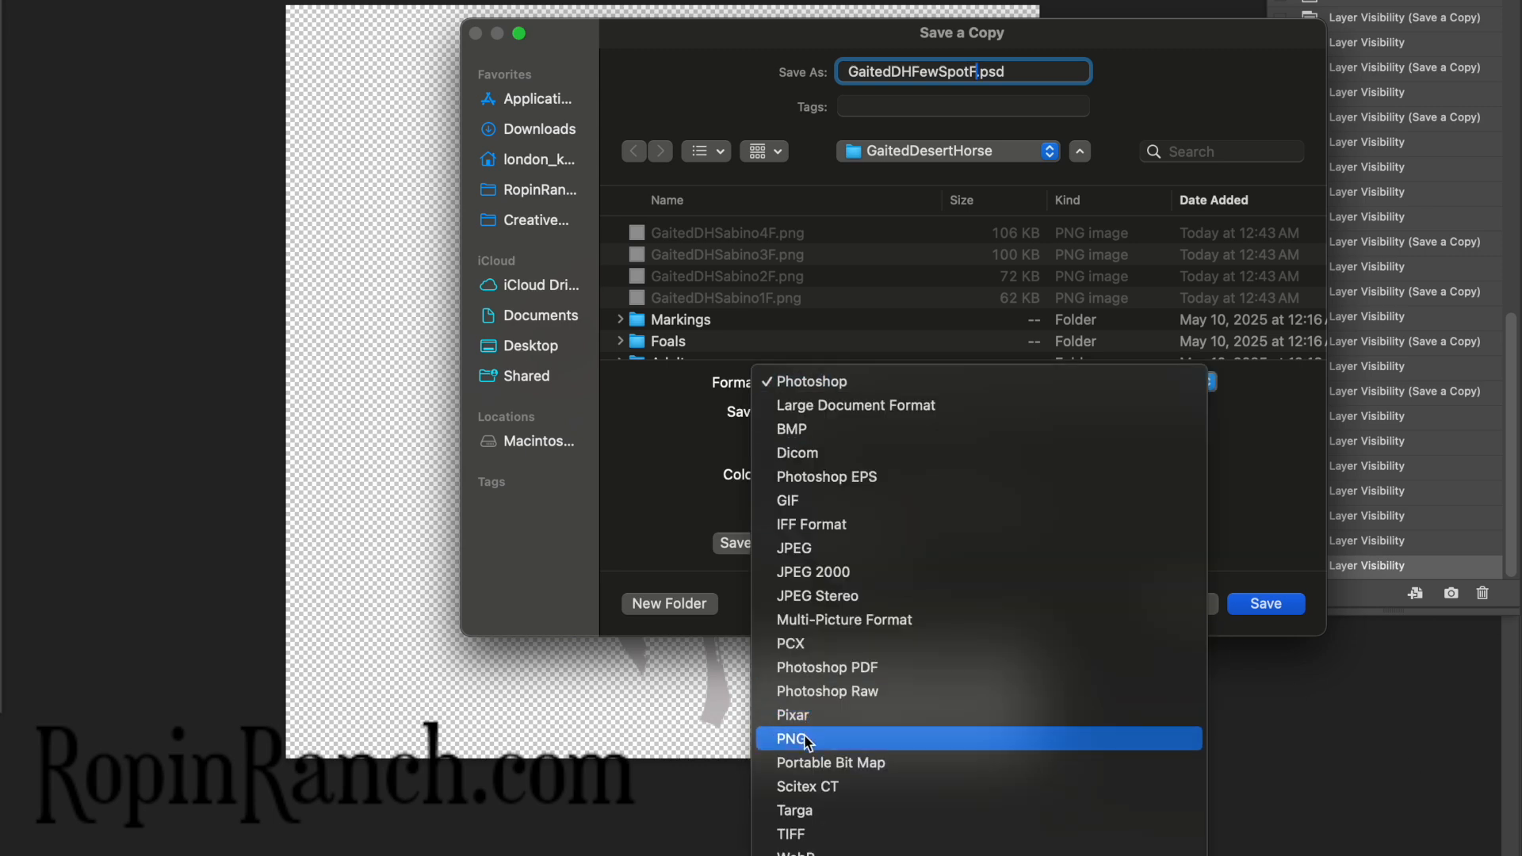
{"action": "left_click", "coordinate": [784, 727]}
{"action": "key", "text": "Return"}
{"action": "key", "text": "Return"}
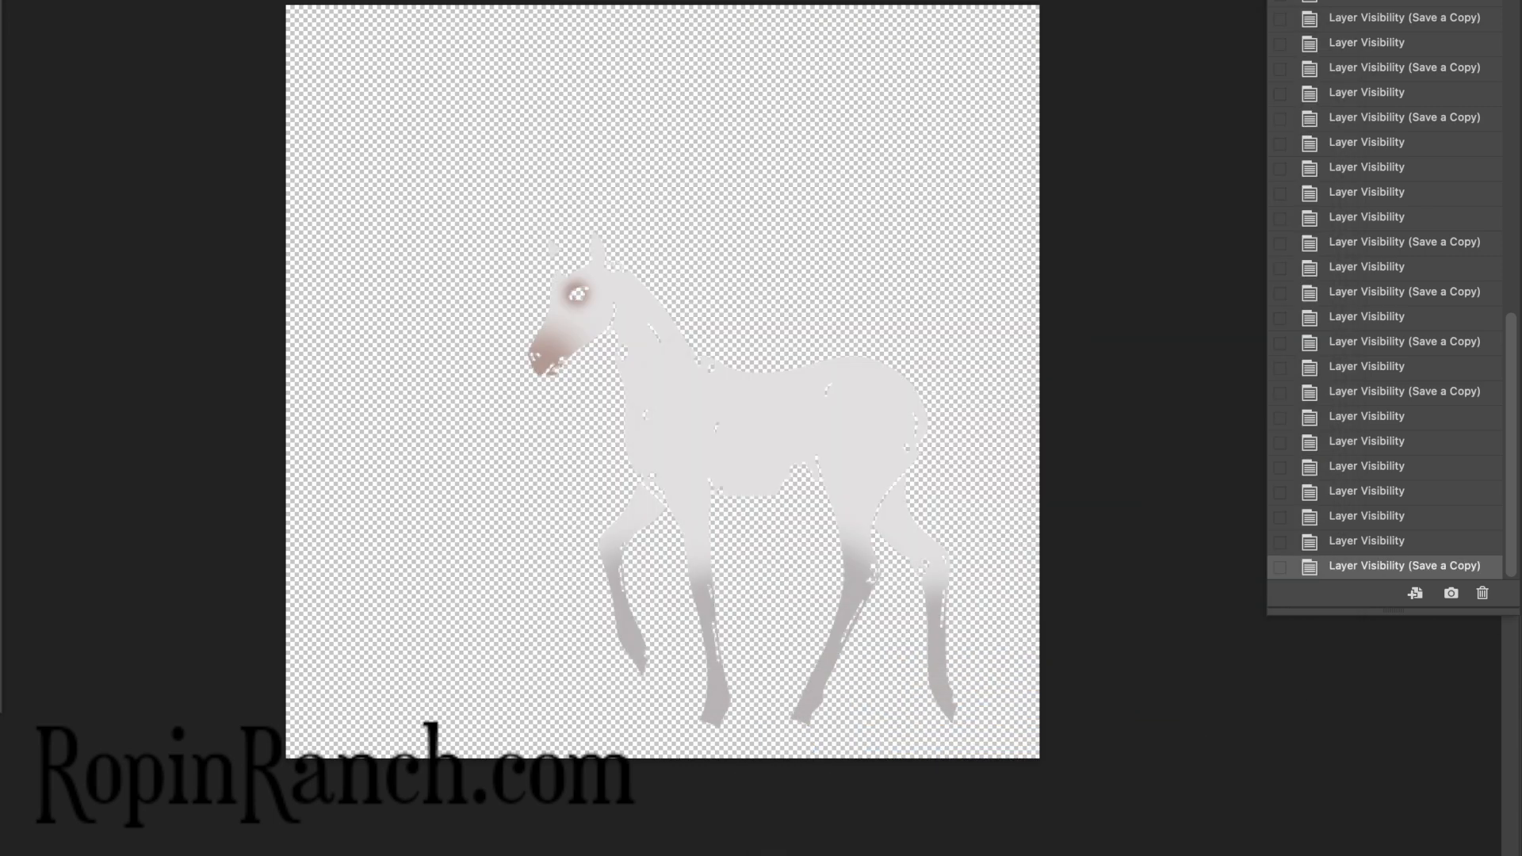
Show only the foal's snowflake pattern and save it as a PNG copy named GaitedDHSnowflakeF
{"action": "key", "text": "alt+super+s"}
{"action": "key", "text": "super+v"}
{"action": "type", "text": "Snowflake"}
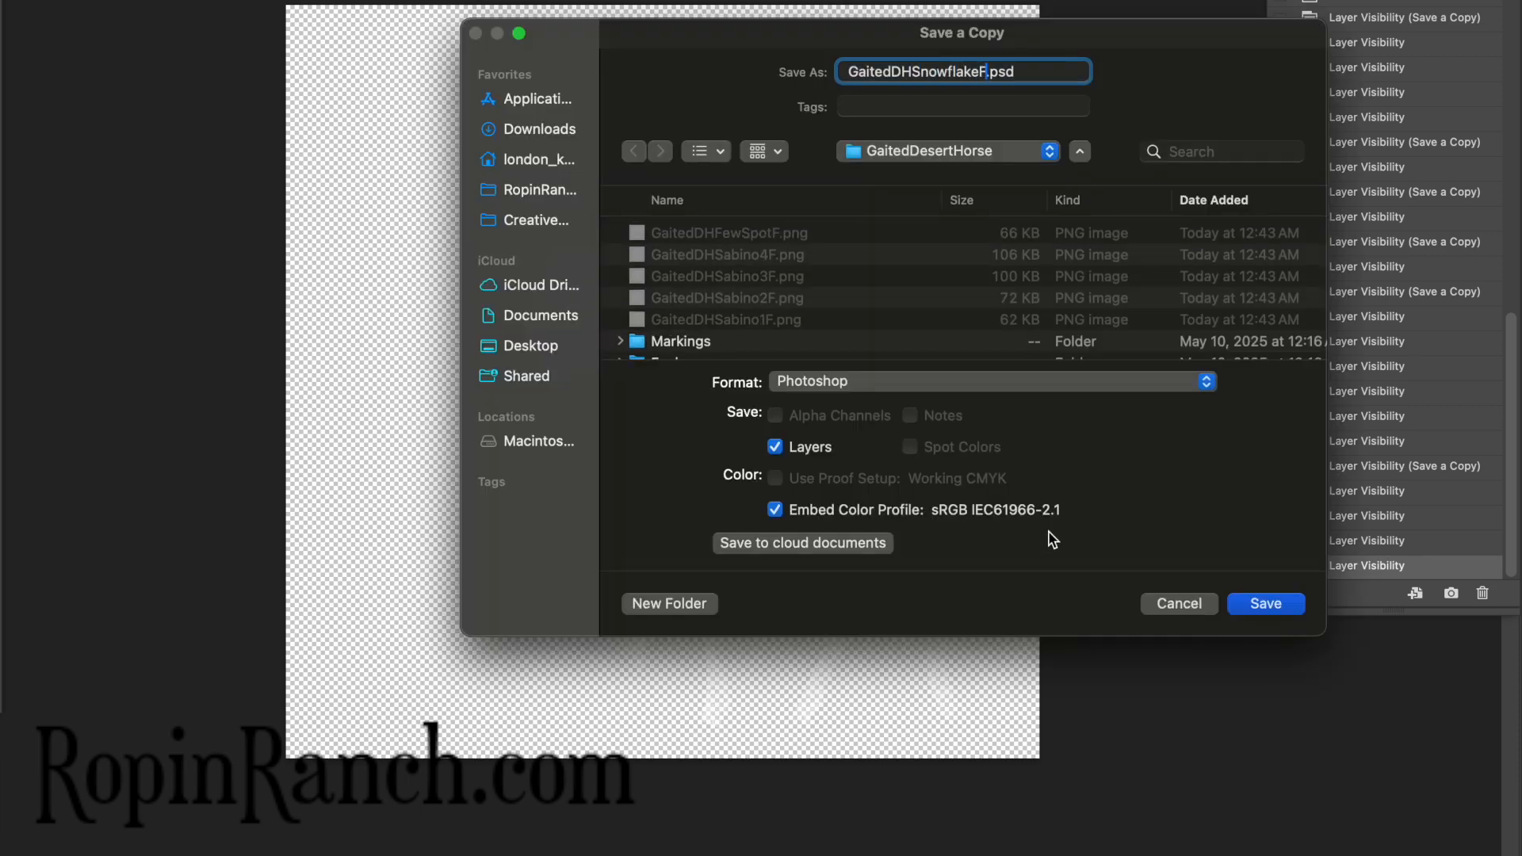
{"action": "left_click", "coordinate": [951, 382]}
{"action": "left_click", "coordinate": [806, 736]}
{"action": "key", "text": "Return"}
{"action": "key", "text": "Return"}
Show only the foal's leopard pattern and save it as a PNG copy named GaitedDHLeopardF
{"action": "key", "text": "super+alt+s"}
{"action": "type", "text": "GaitedDHLeopard"}
{"action": "left_click", "coordinate": [872, 381]}
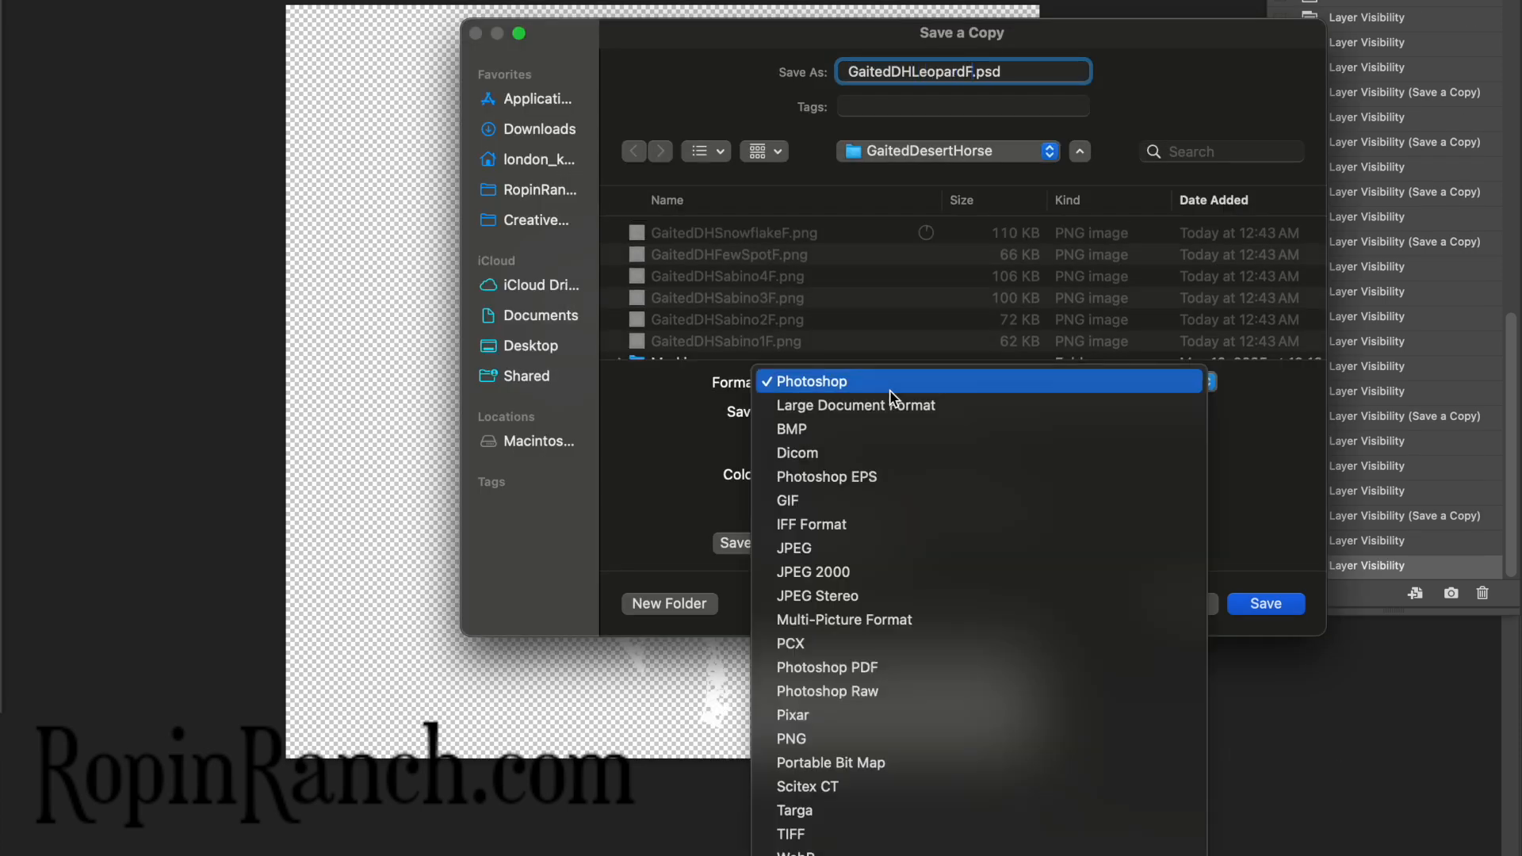
{"action": "left_click", "coordinate": [830, 718]}
{"action": "key", "text": "Return"}
{"action": "key", "text": "Return"}
{"action": "left_click", "coordinate": [1266, 853]}
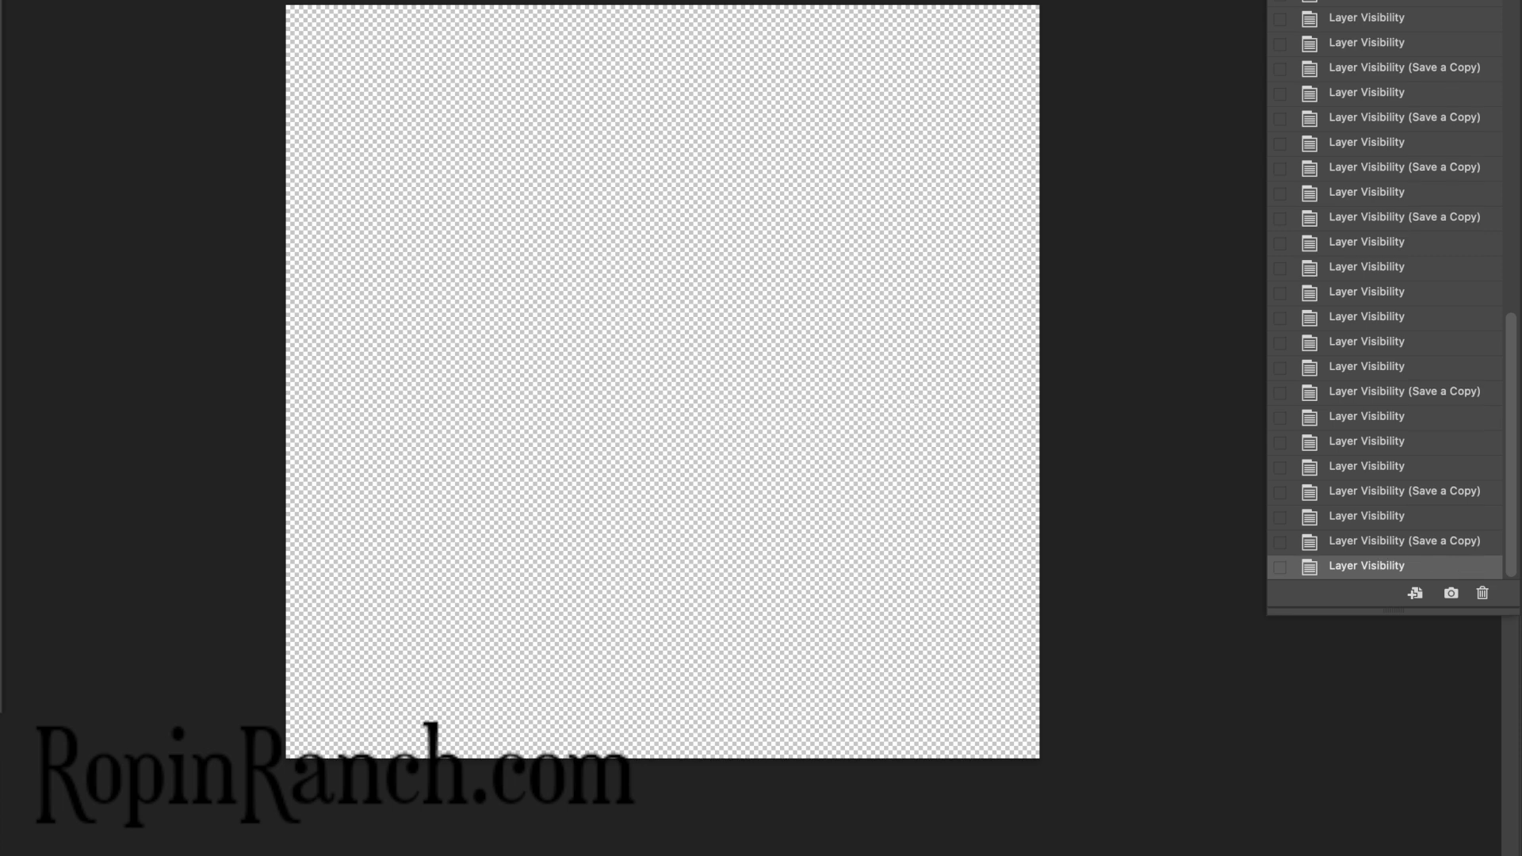
{"action": "left_click", "coordinate": [1266, 854]}
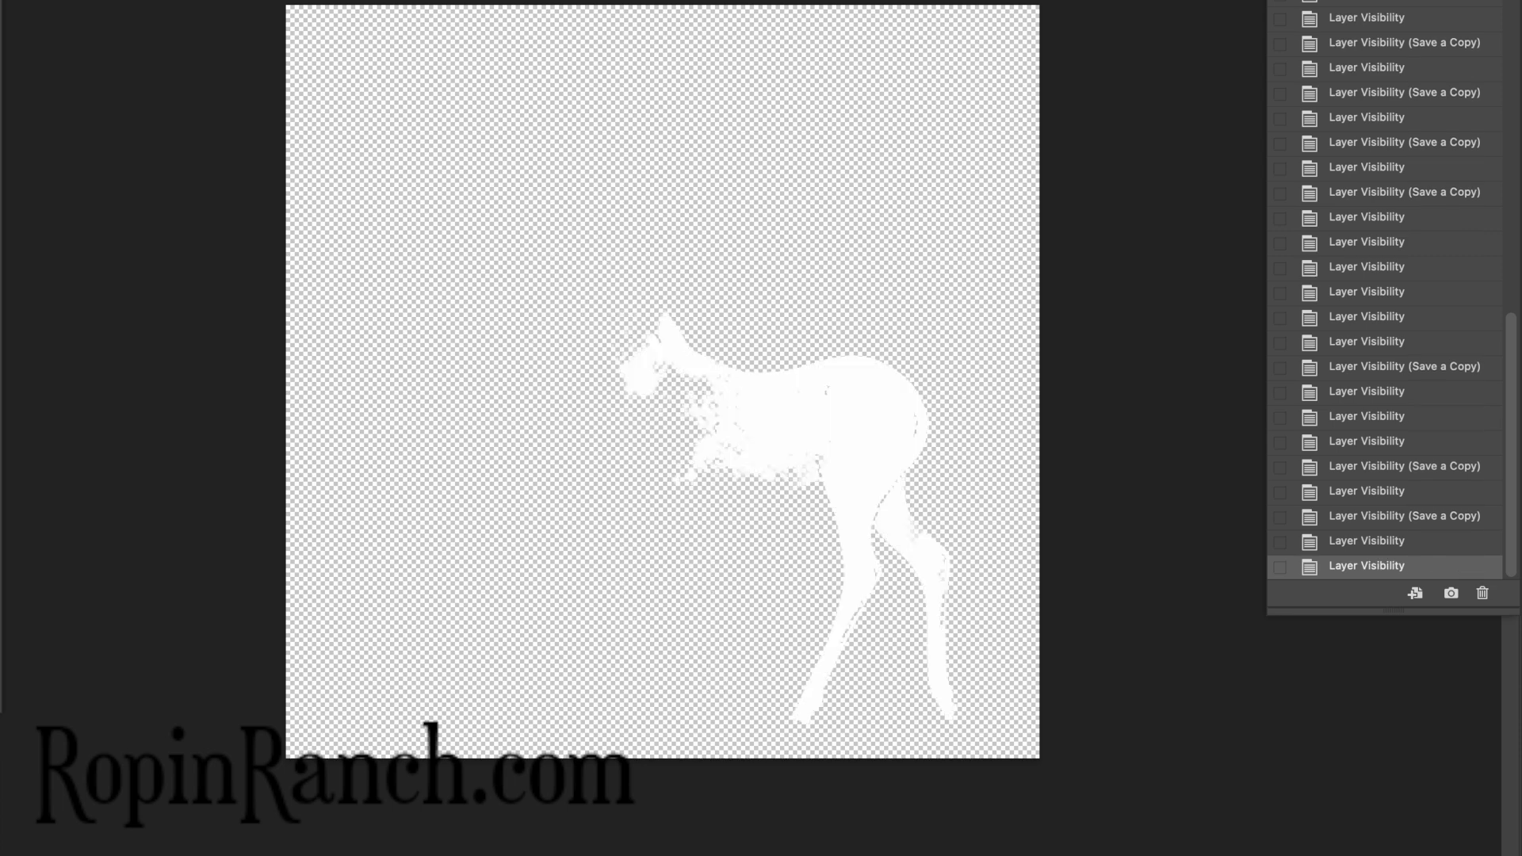
{"action": "key", "text": "alt+super+s"}
{"action": "type", "text": "GaitedDH"}
{"action": "left_click", "coordinate": [1201, 607]}
Show only the first blanket pattern of the SB set and save it as a PNG copy named GaitedDHSB1F
{"action": "left_click_drag", "start_coordinate": [1266, 848], "coordinate": [1266, 855]}
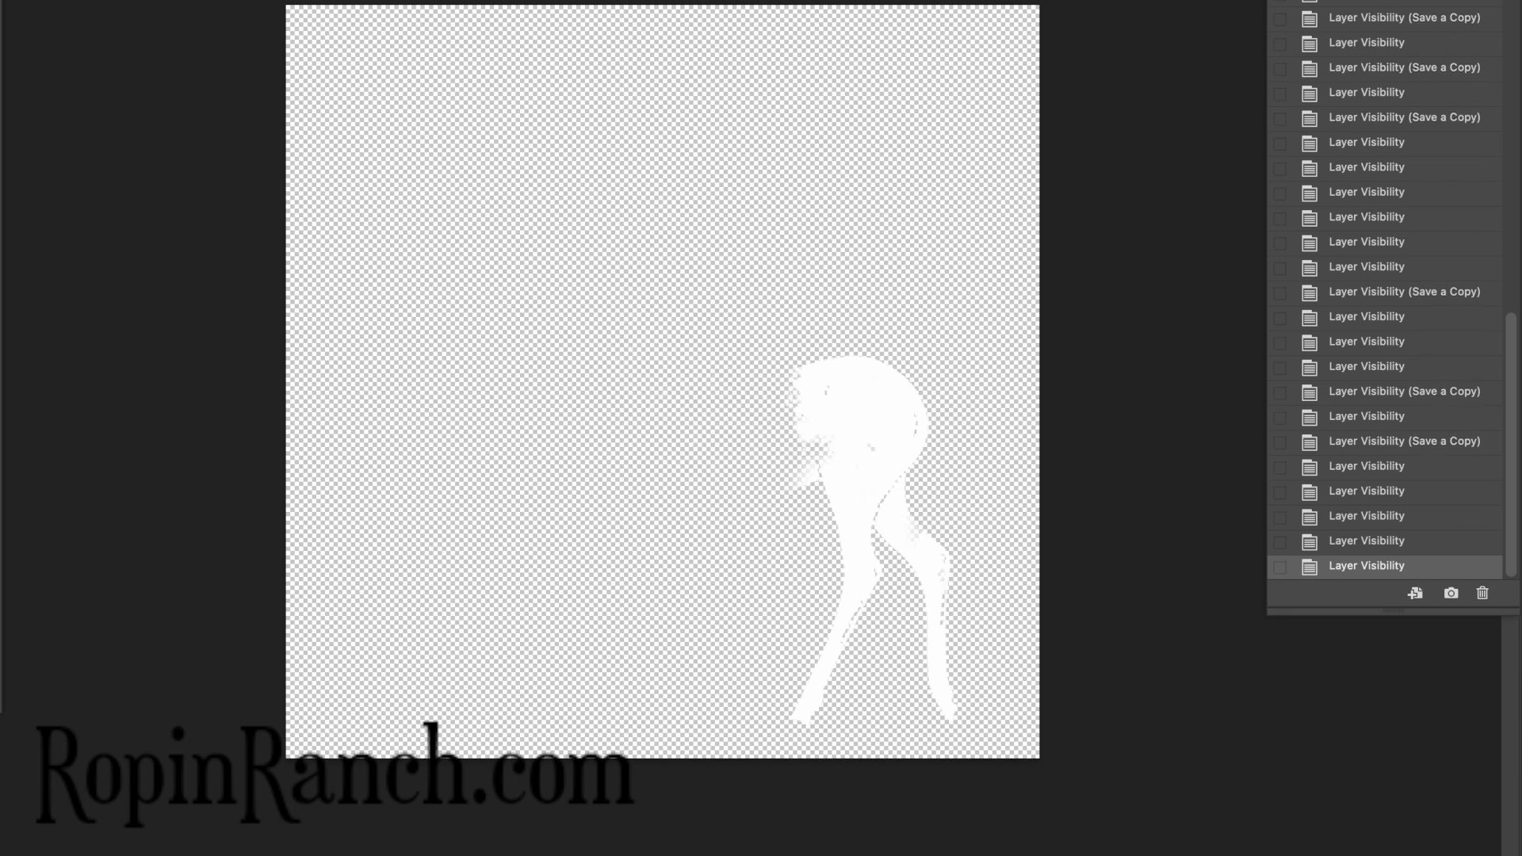
{"action": "left_click", "coordinate": [1266, 854]}
{"action": "key", "text": "super+alt+s"}
{"action": "type", "text": "SB1F"}
{"action": "left_click", "coordinate": [919, 381]}
{"action": "left_click", "coordinate": [813, 735]}
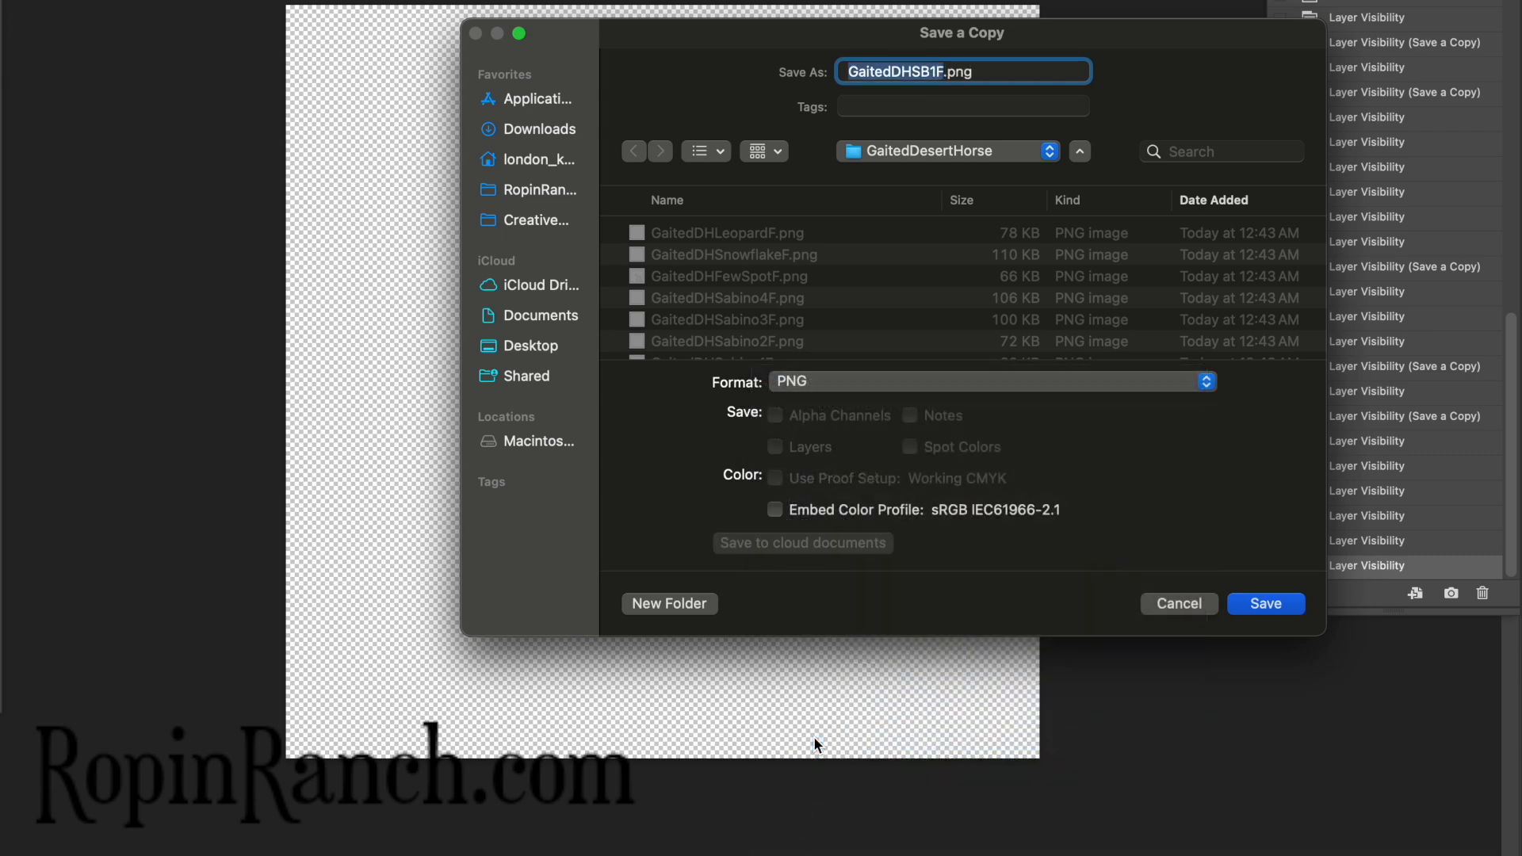
{"action": "key", "text": "Return"}
{"action": "key", "text": "Return"}
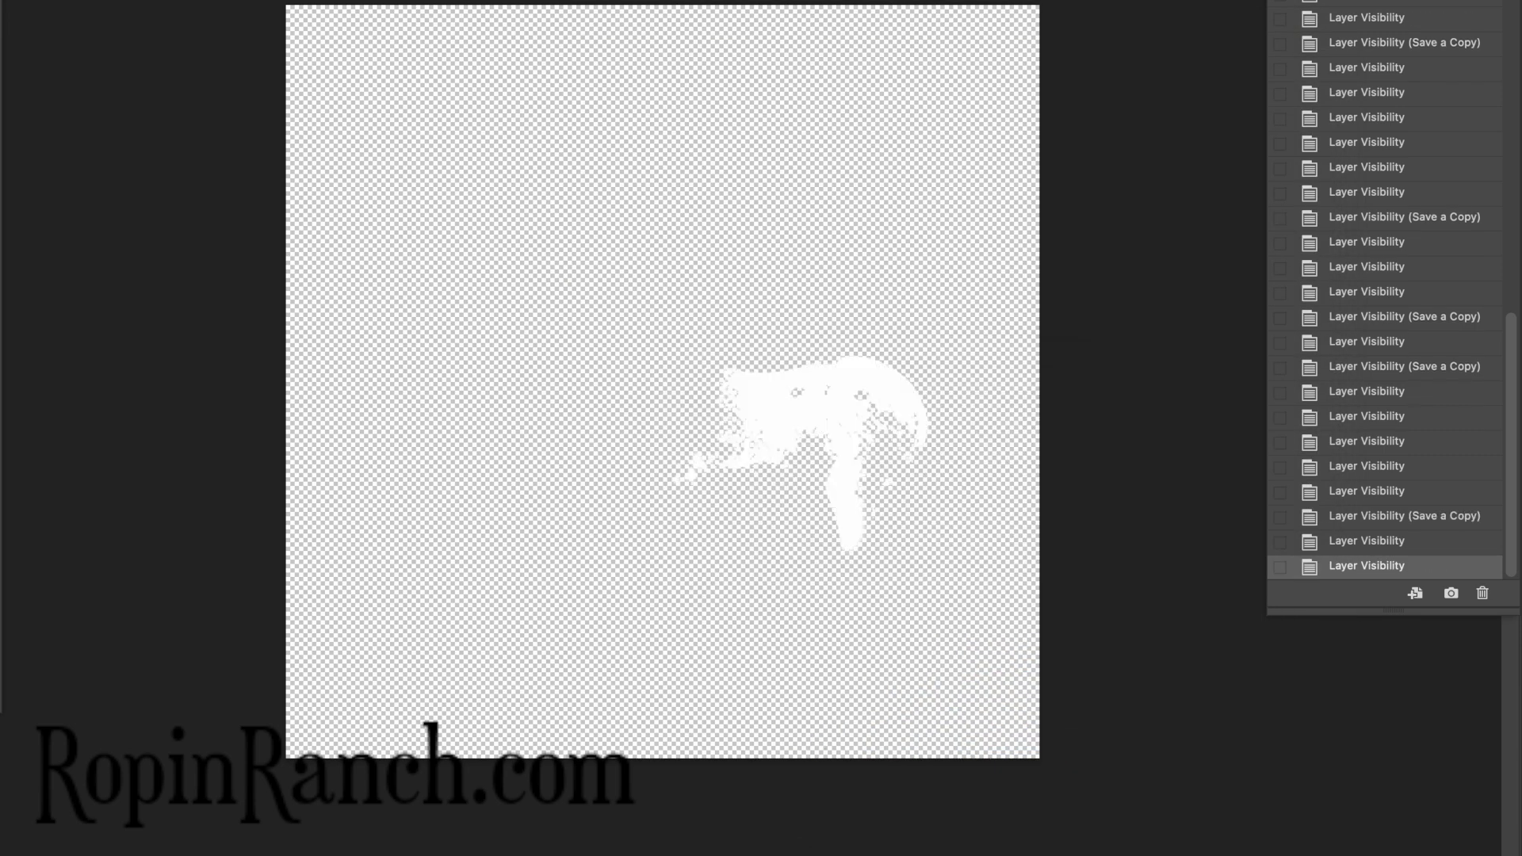
Save a PNG copy of the white back-and-hip blanket pattern as GaitedDHSB2F
{"action": "key", "text": "super+alt+s"}
{"action": "left_click", "coordinate": [928, 381]}
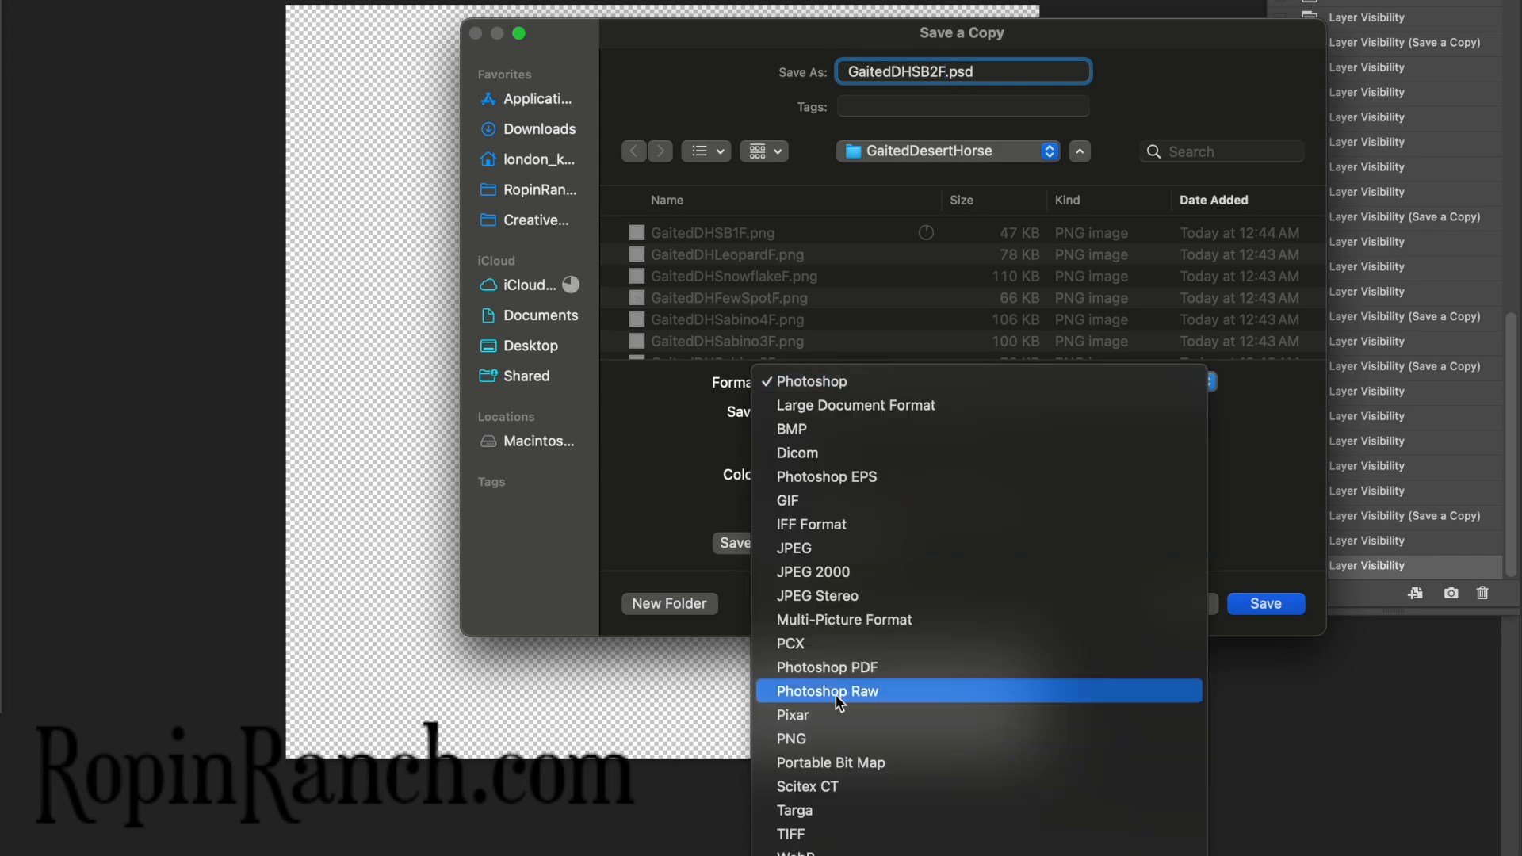
{"action": "left_click", "coordinate": [826, 741]}
{"action": "key", "text": "Return"}
{"action": "key", "text": "Return"}
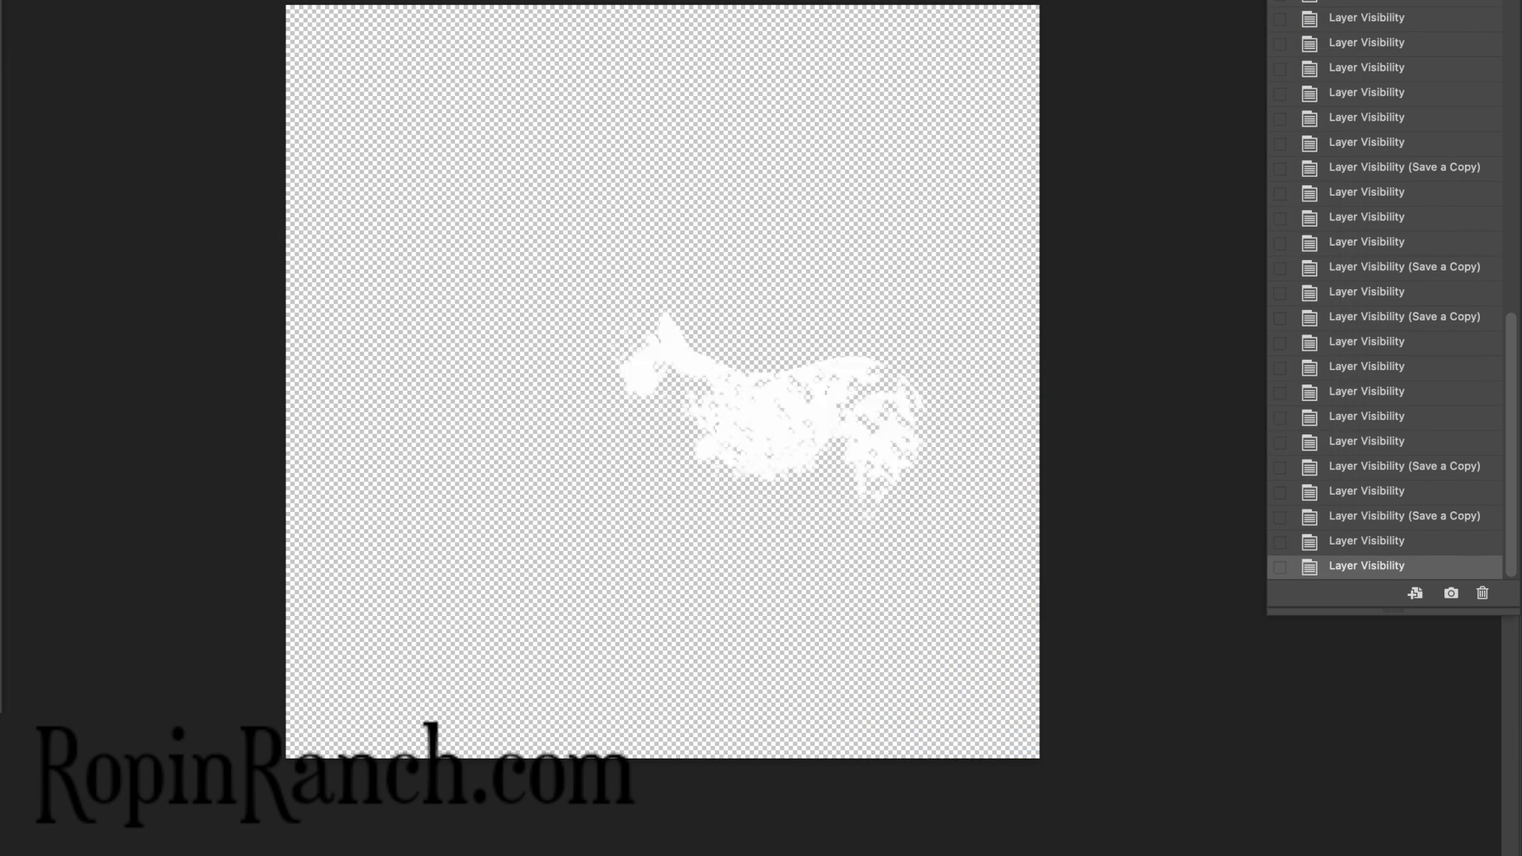
Save a PNG copy of the spotted blanket pattern covering withers, barrel and hip as GaitedDHSB3F
{"action": "key", "text": "super+alt+s"}
{"action": "type", "text": "3F"}
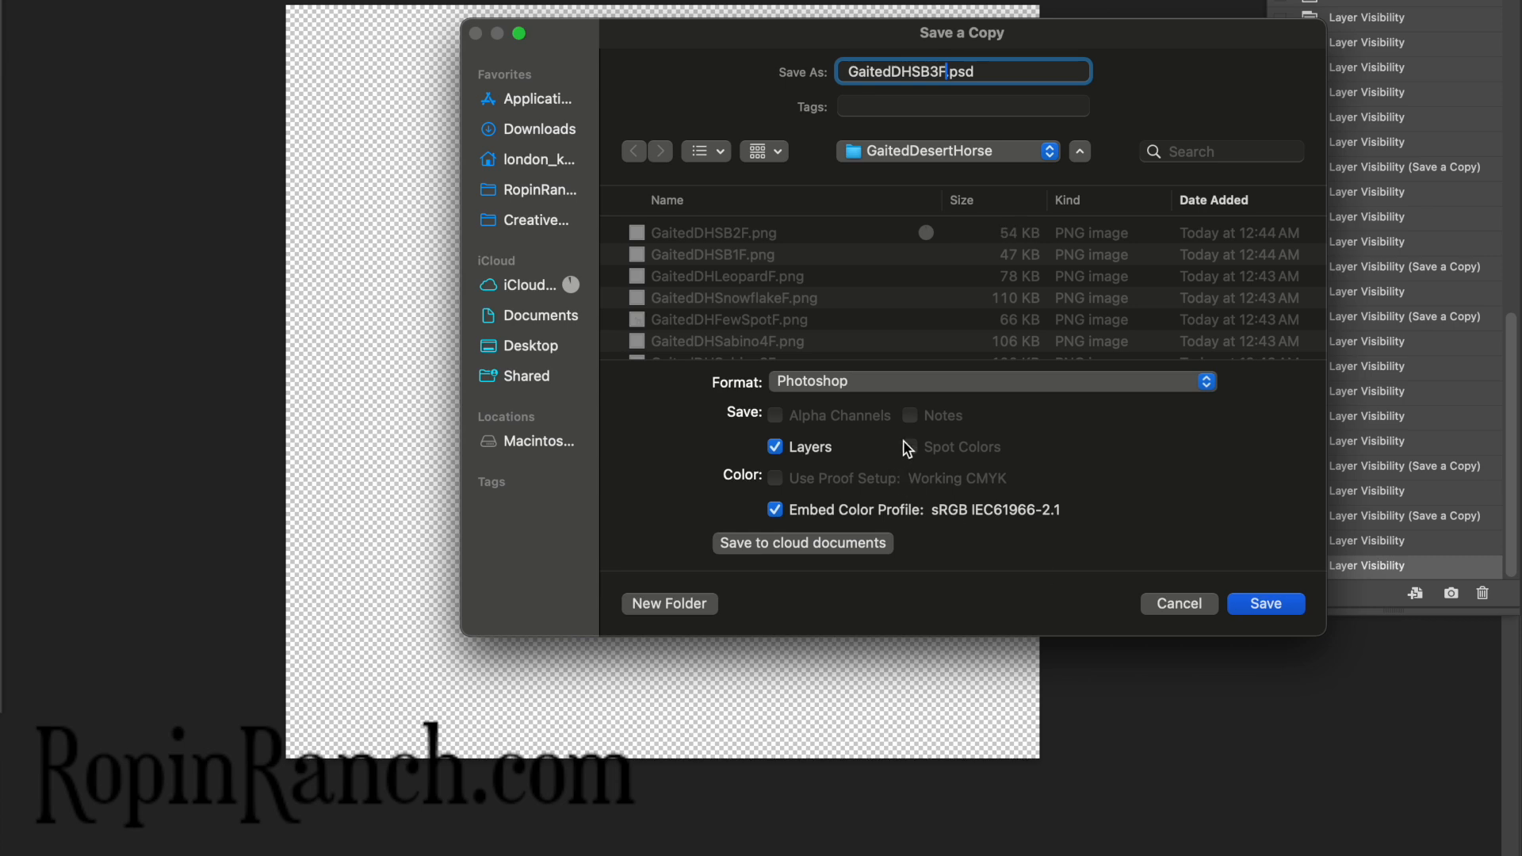
{"action": "left_click", "coordinate": [927, 382]}
{"action": "left_click", "coordinate": [793, 739]}
{"action": "key", "text": "Return"}
{"action": "key", "text": "Return"}
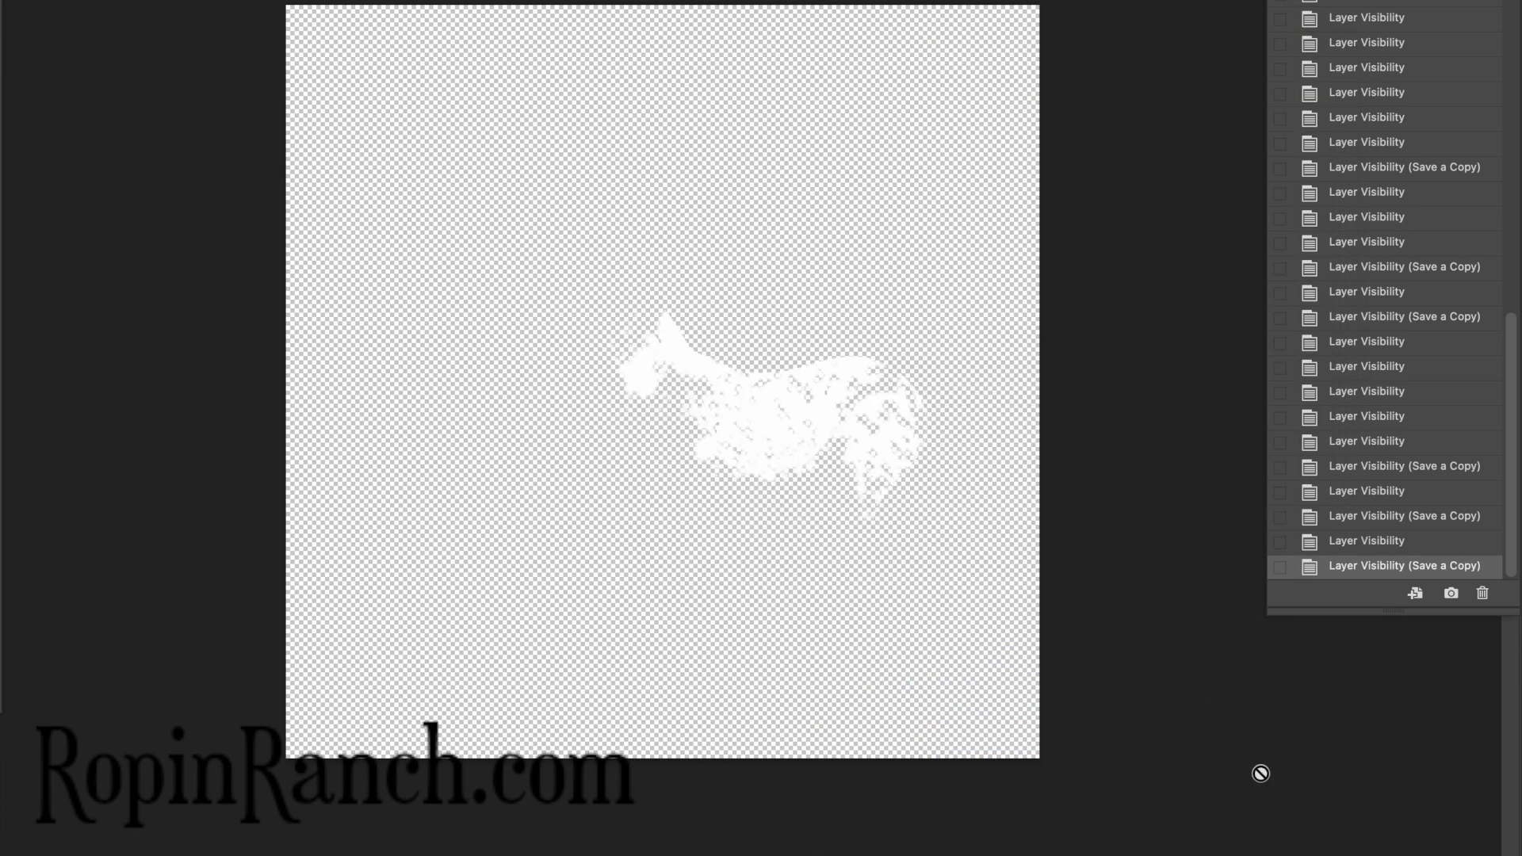
Show only the fourth blanket pattern of the SB set and save it as a PNG copy named GaitedDHSB4F
{"action": "key", "text": "super+alt+s"}
{"action": "type", "text": "4F"}
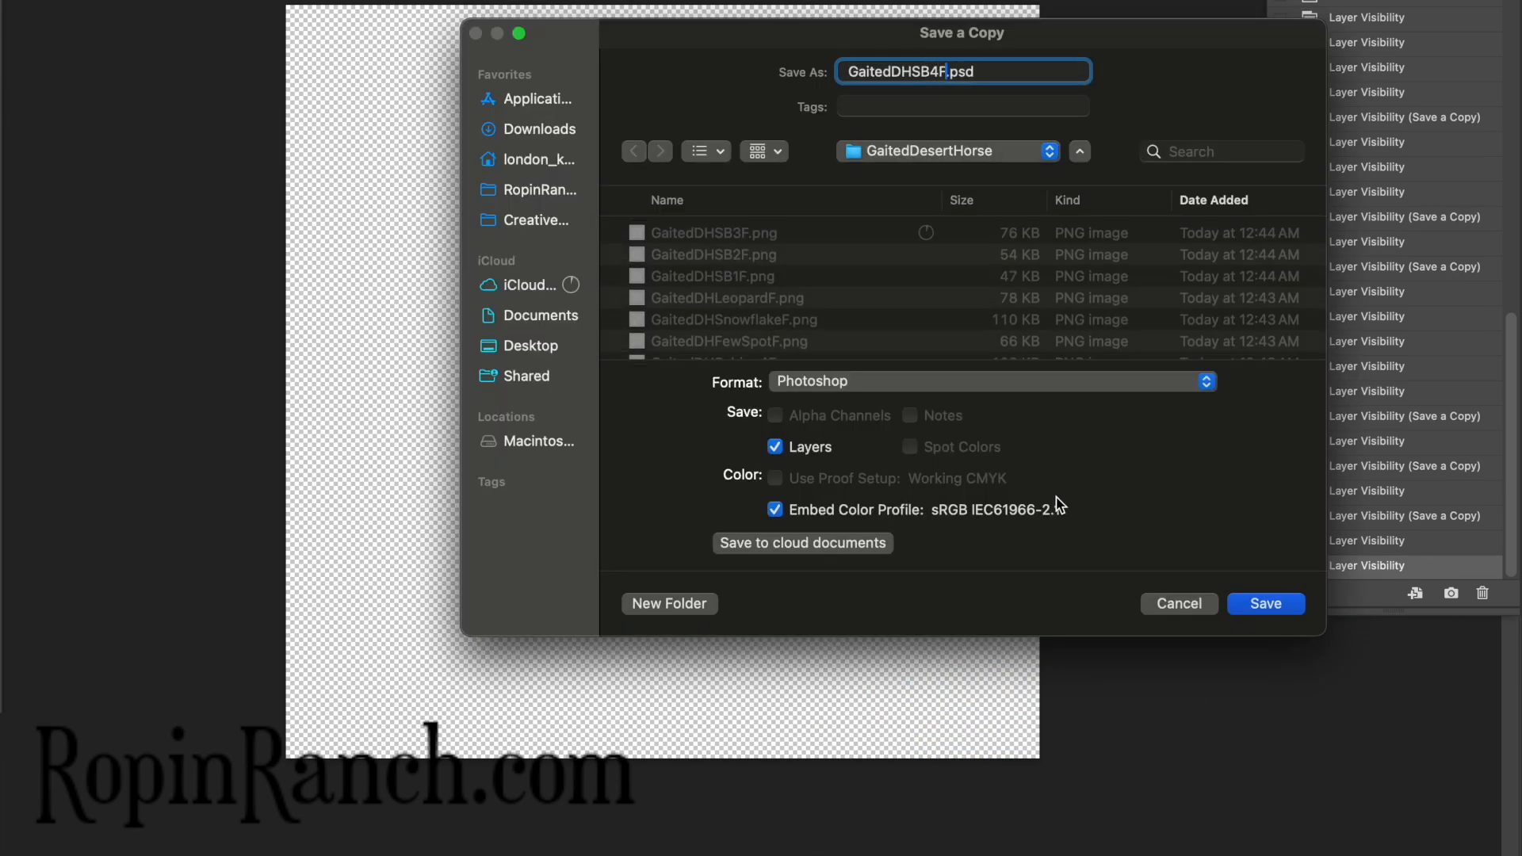
{"action": "left_click", "coordinate": [932, 383]}
{"action": "left_click", "coordinate": [840, 737]}
{"action": "key", "text": "Return"}
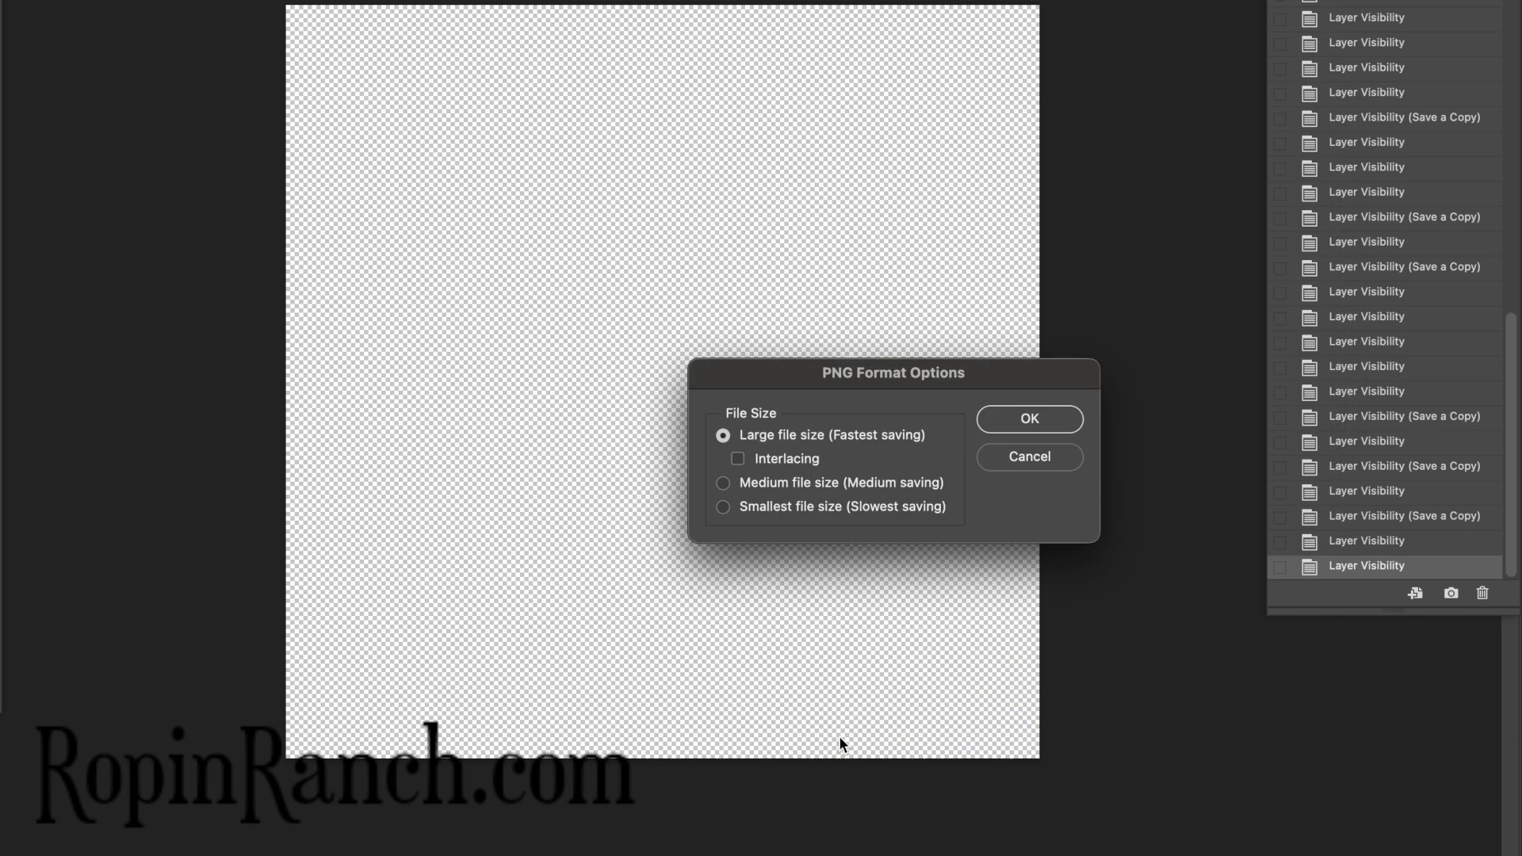
{"action": "key", "text": "Return"}
Show only the fifth blanket pattern of the SB set and save it as a PNG copy named GaitedDHSB5F
{"action": "key", "text": "super+alt+s"}
{"action": "type", "text": "5F"}
{"action": "left_click", "coordinate": [931, 381]}
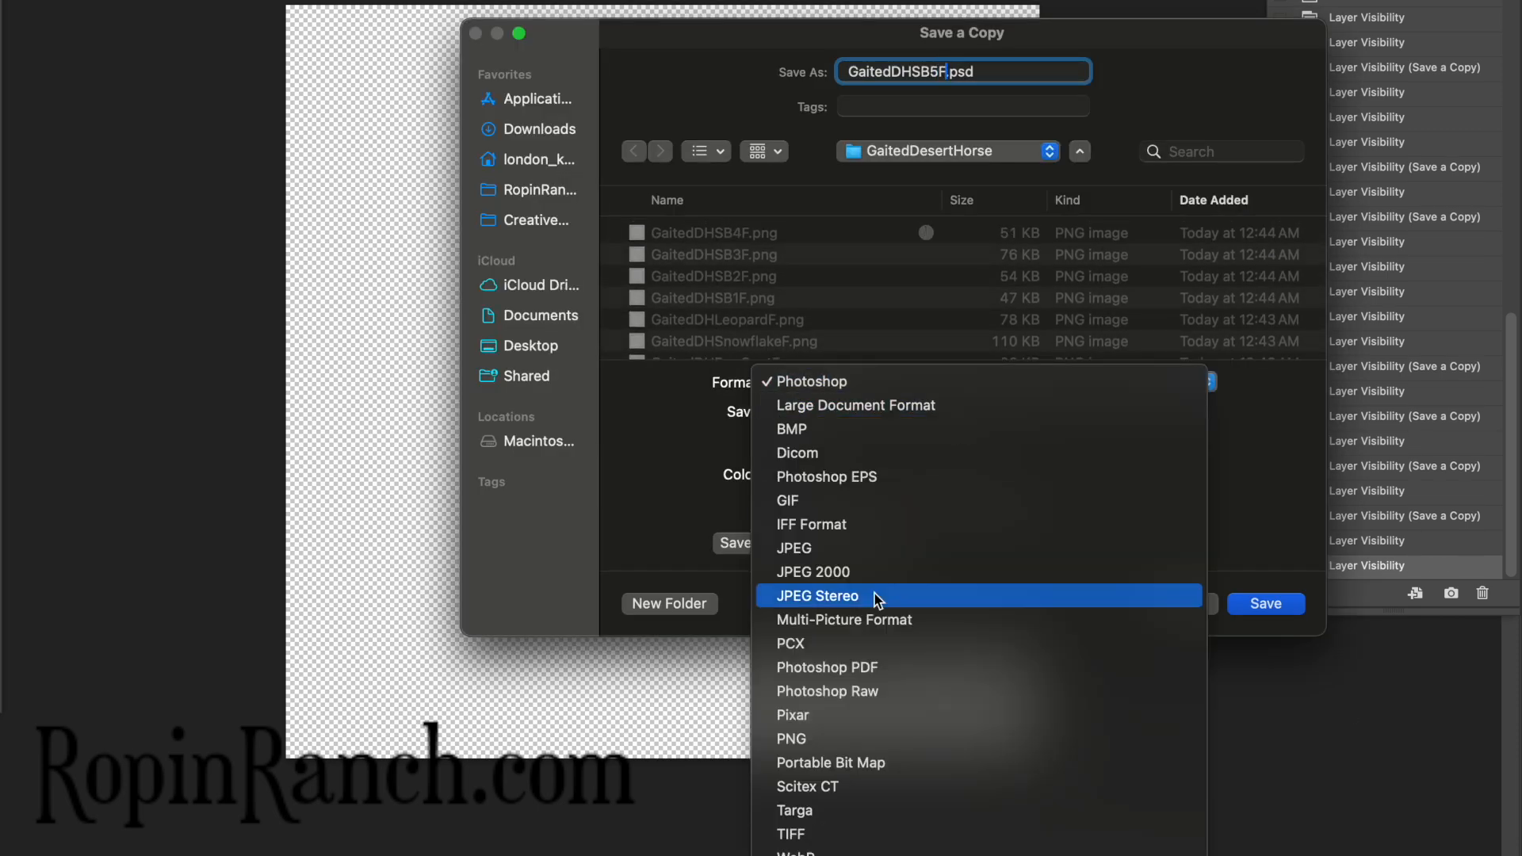
{"action": "left_click", "coordinate": [826, 716]}
{"action": "key", "text": "Return"}
{"action": "key", "text": "Return"}
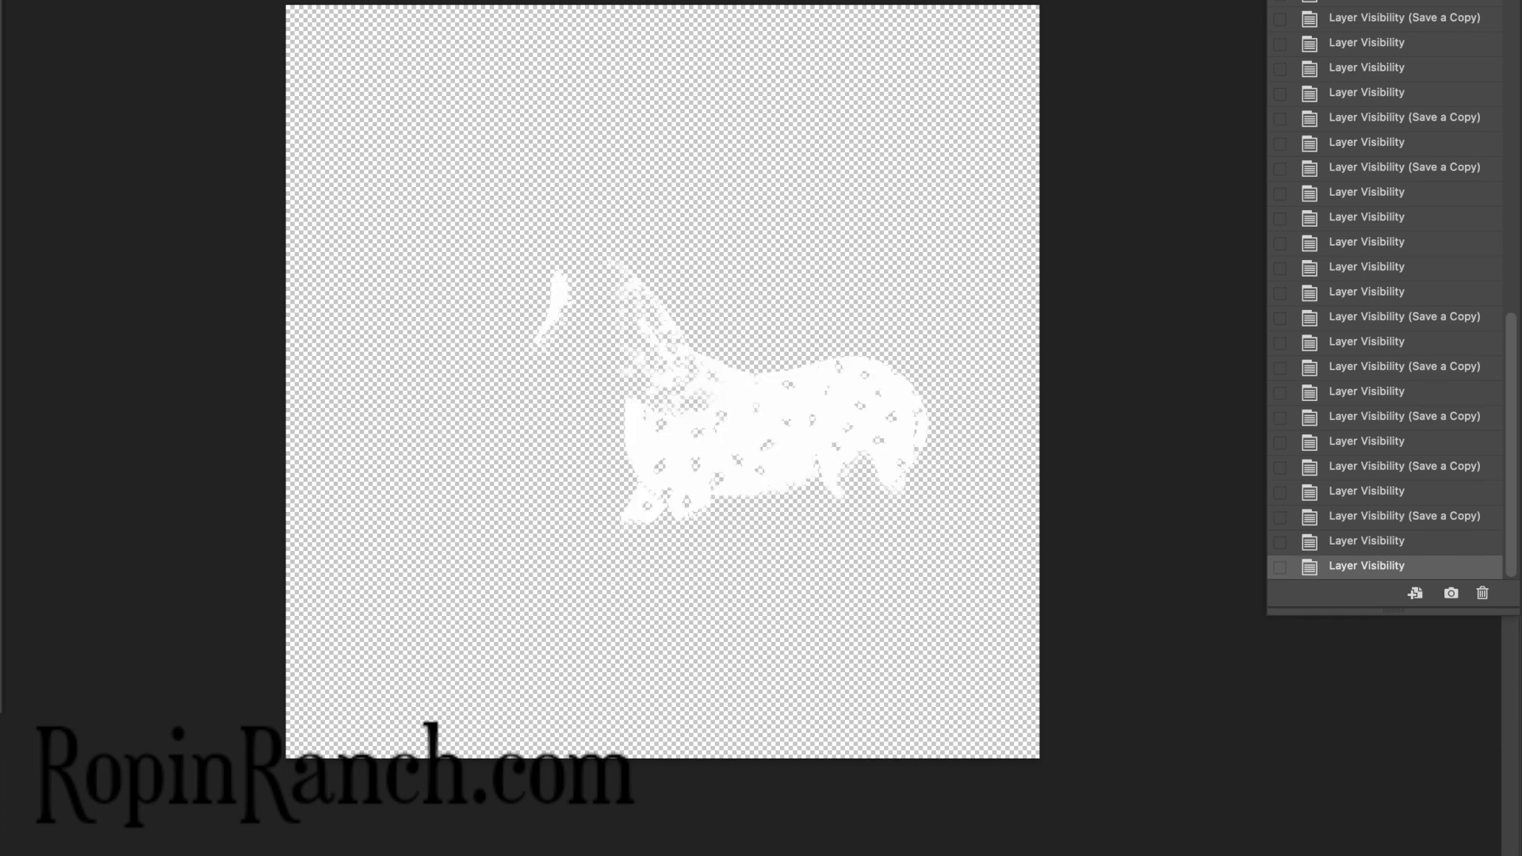
Save a PNG copy of the spotted white pattern covering face, neck, barrel and hip as GaitedDHSemi1F
{"action": "key", "text": "alt+super+s"}
{"action": "key", "text": "Right"}
{"action": "key", "text": "BackSpace"}
{"action": "type", "text": "emi1F"}
{"action": "left_click", "coordinate": [840, 381]}
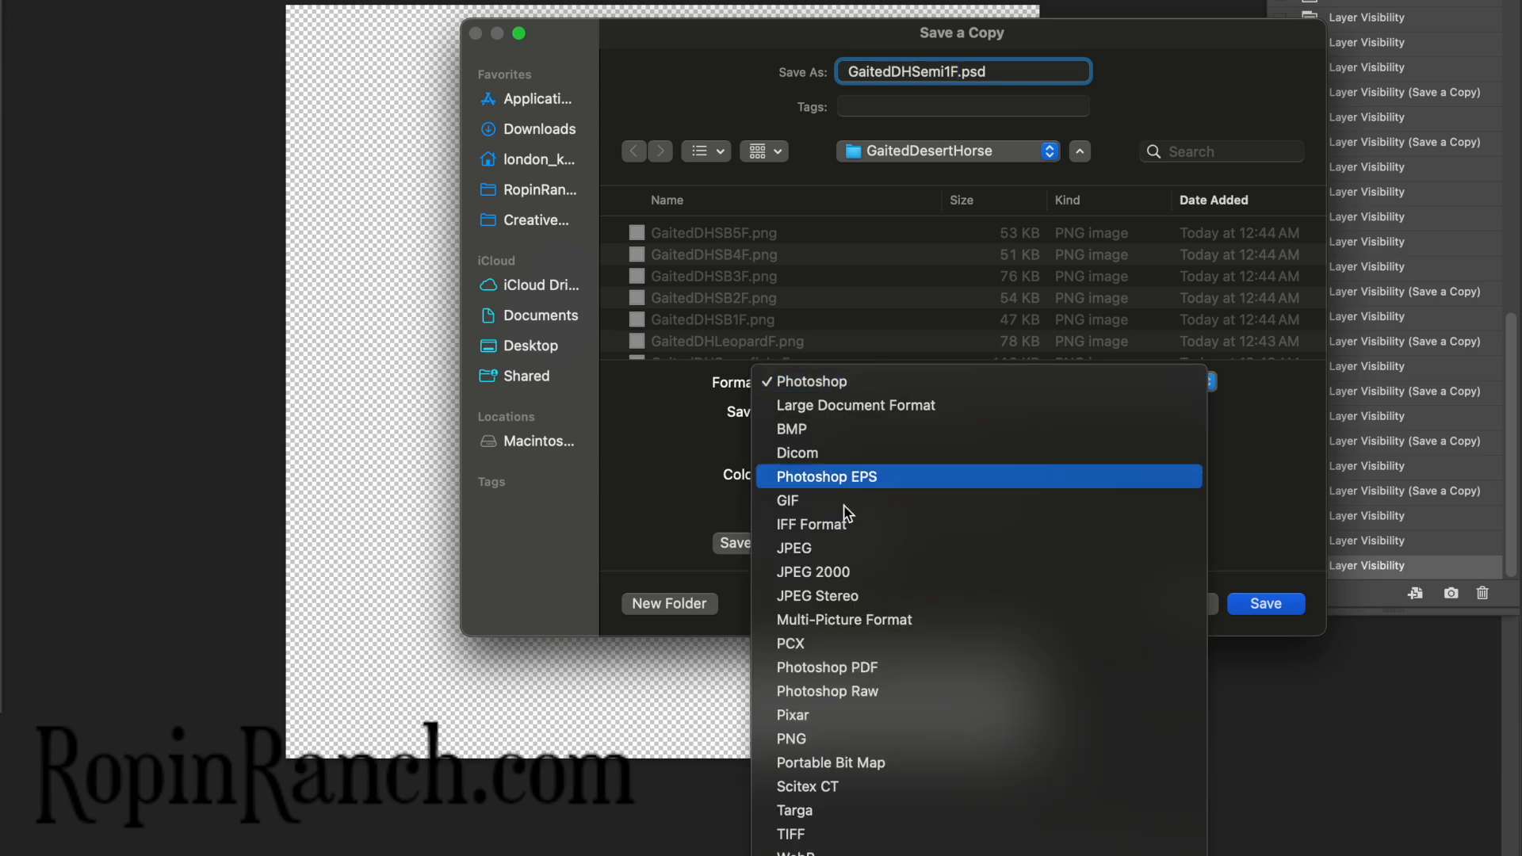
{"action": "left_click", "coordinate": [837, 734]}
{"action": "key", "text": "Return"}
{"action": "key", "text": "Return"}
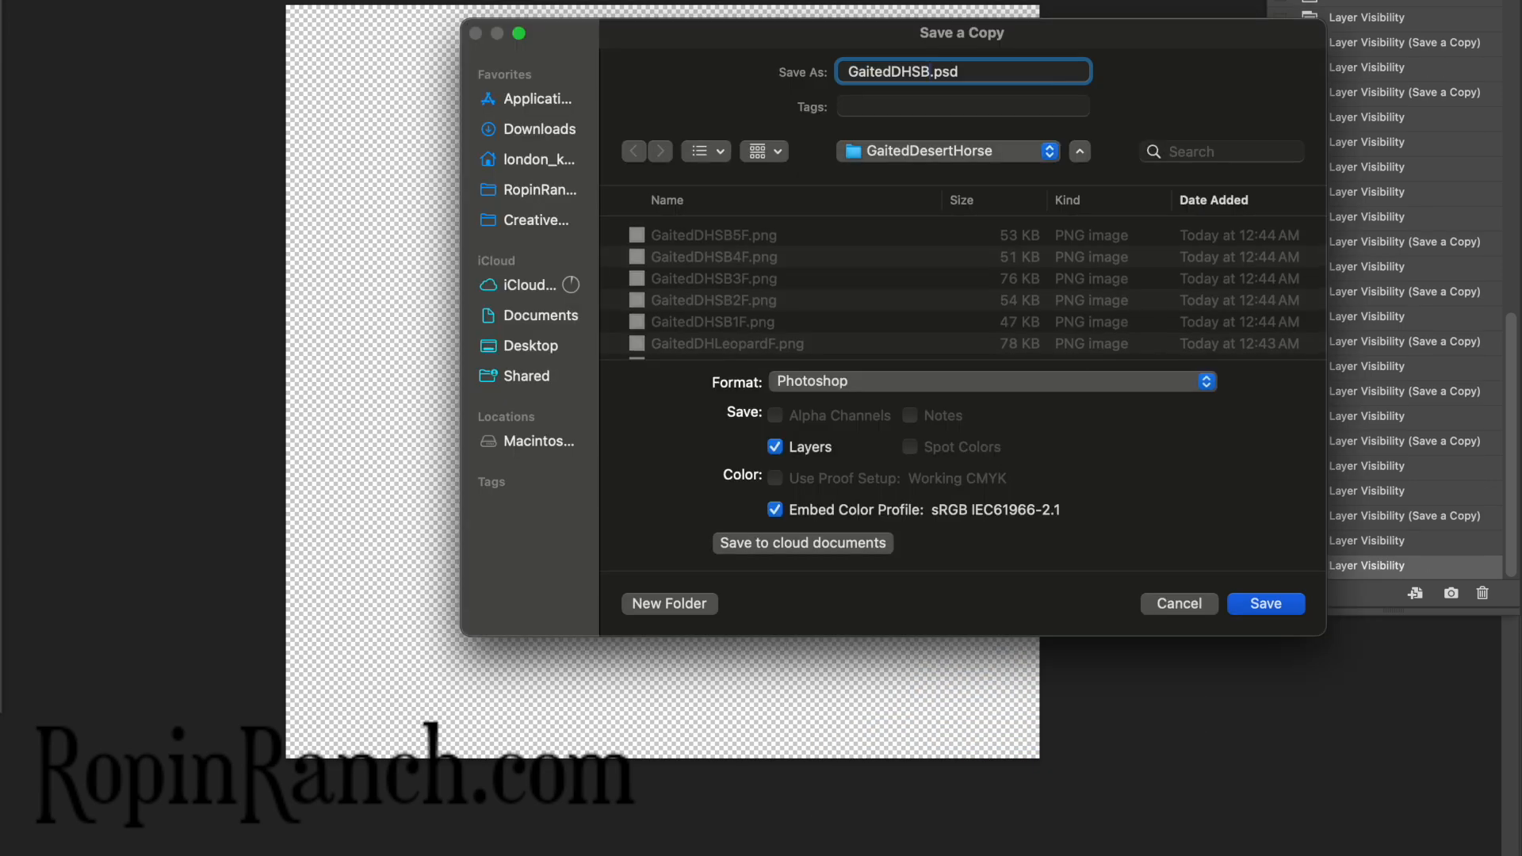
Save a PNG copy of the second semi-leopard pattern as GaitedDHSemi2F
{"action": "key", "text": "BackSpace"}
{"action": "type", "text": "emi2F"}
{"action": "left_click", "coordinate": [829, 381]}
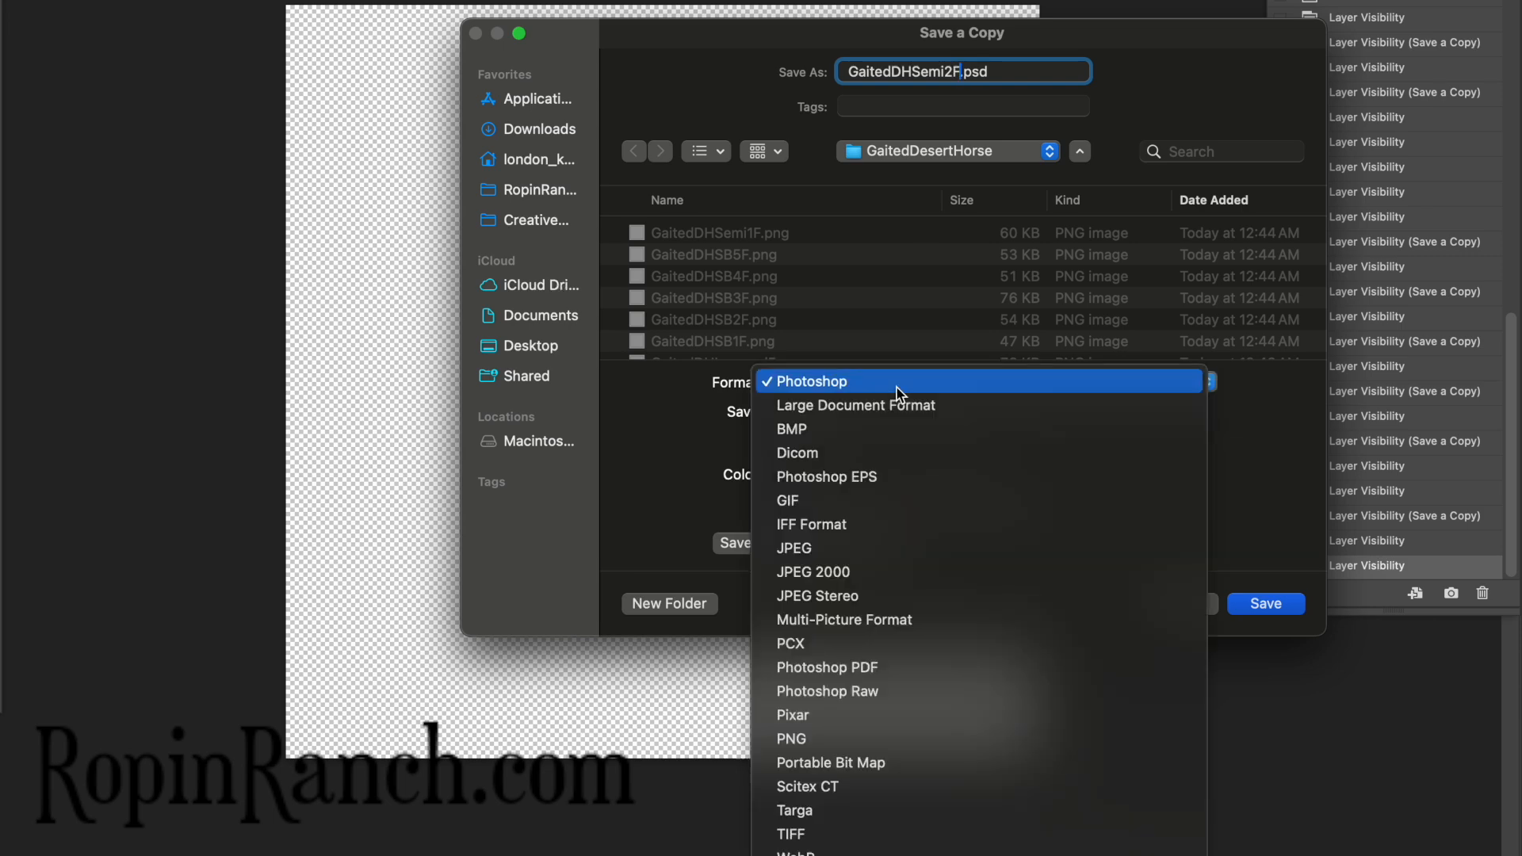
{"action": "left_click", "coordinate": [825, 734]}
{"action": "key", "text": "Return"}
{"action": "key", "text": "Return"}
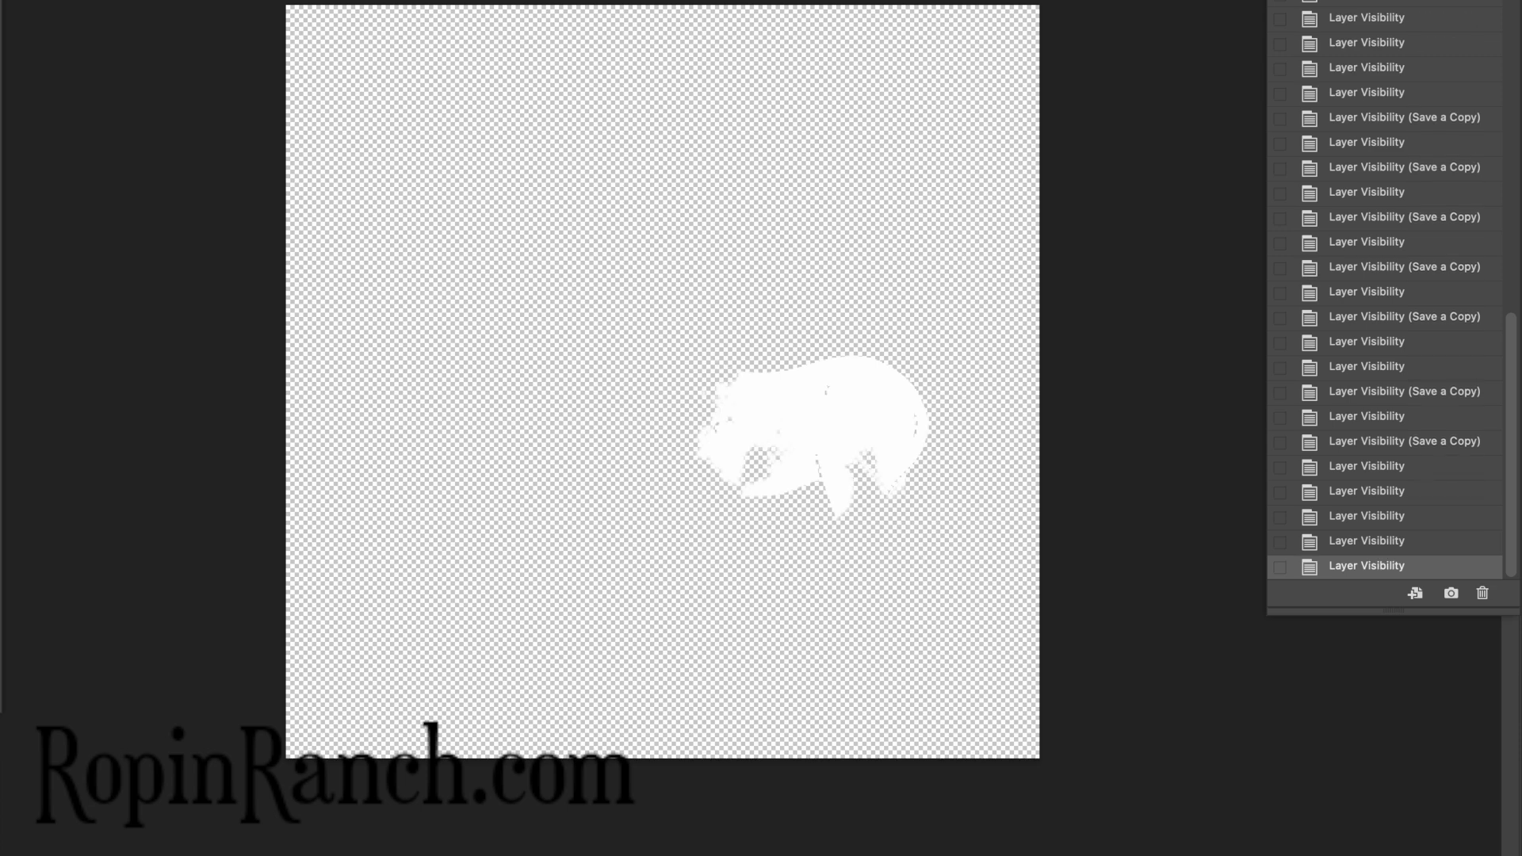
Show only the first snowcap pattern and save it as a PNG copy named GaitedDHSnowcap1F
{"action": "key", "text": "super+alt+s"}
{"action": "key", "text": "BackSpace"}
{"action": "type", "text": "nowcap"}
{"action": "type", "text": "1F"}
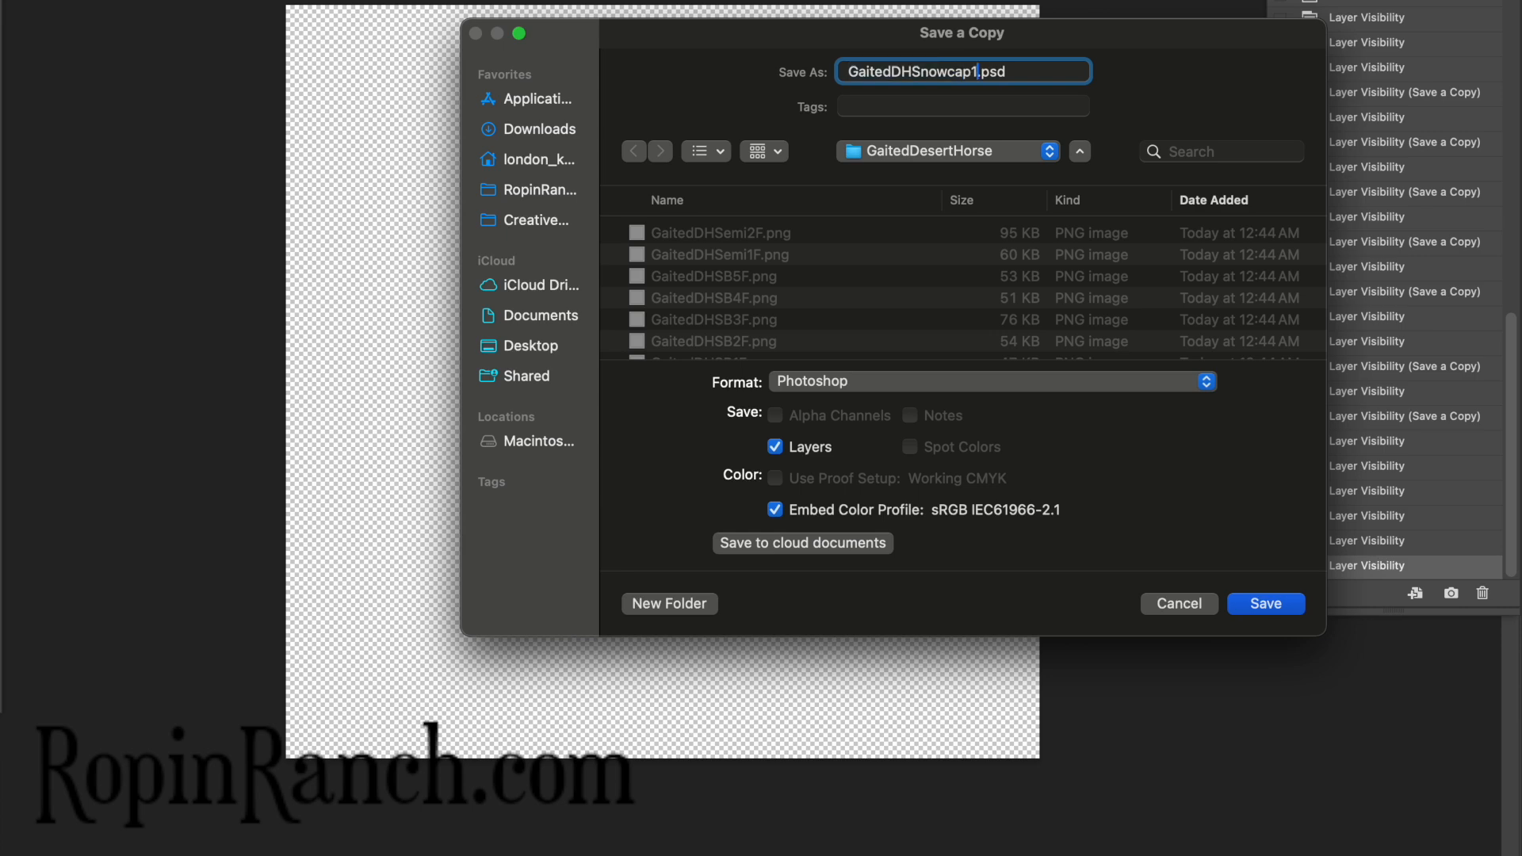
{"action": "left_click", "coordinate": [886, 381]}
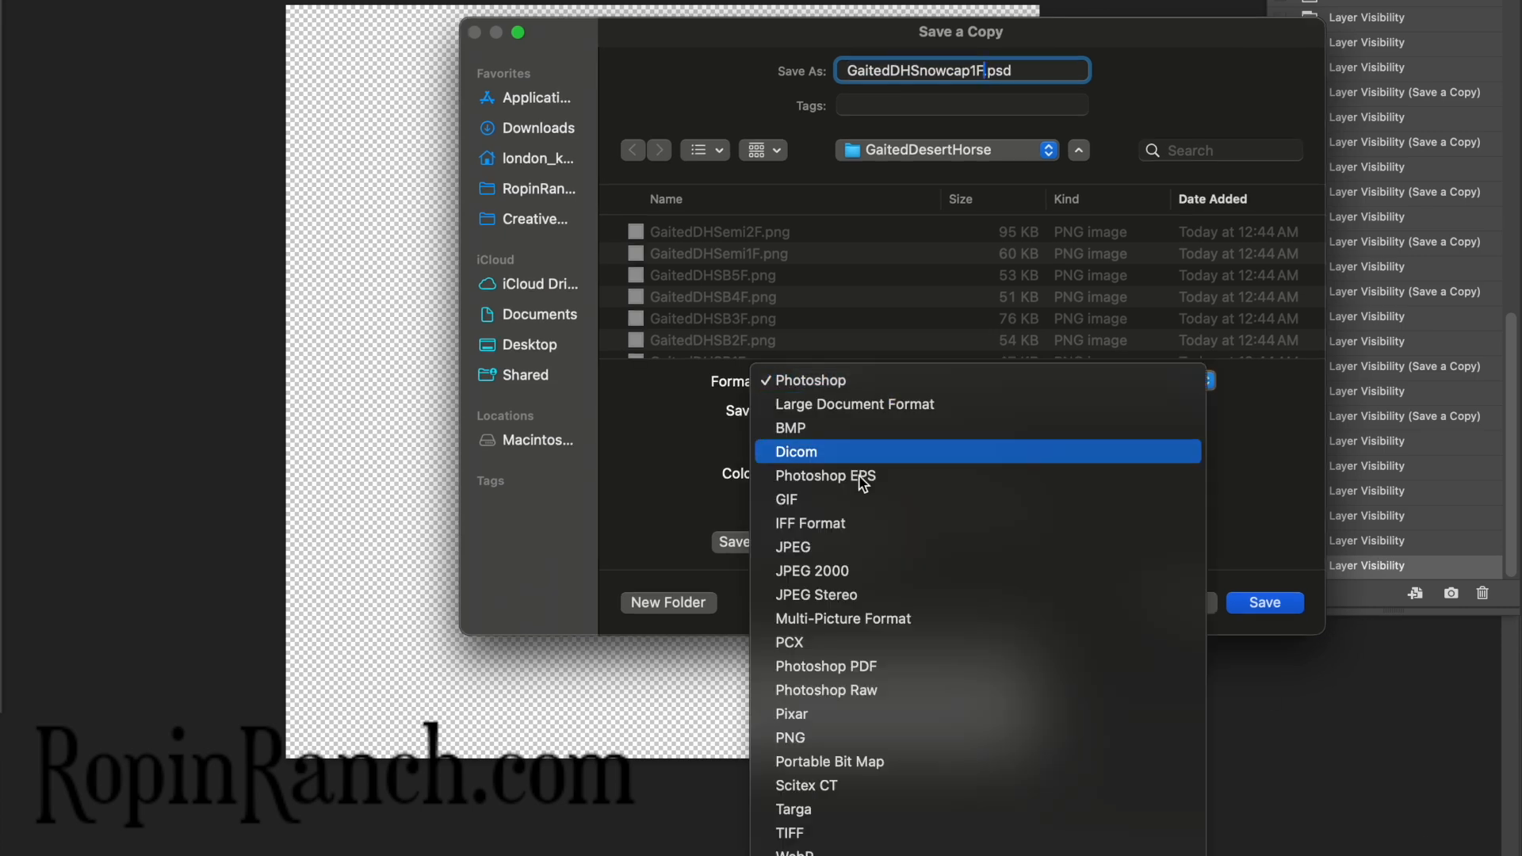
{"action": "left_click", "coordinate": [802, 734]}
{"action": "key", "text": "Return"}
{"action": "key", "text": "Return"}
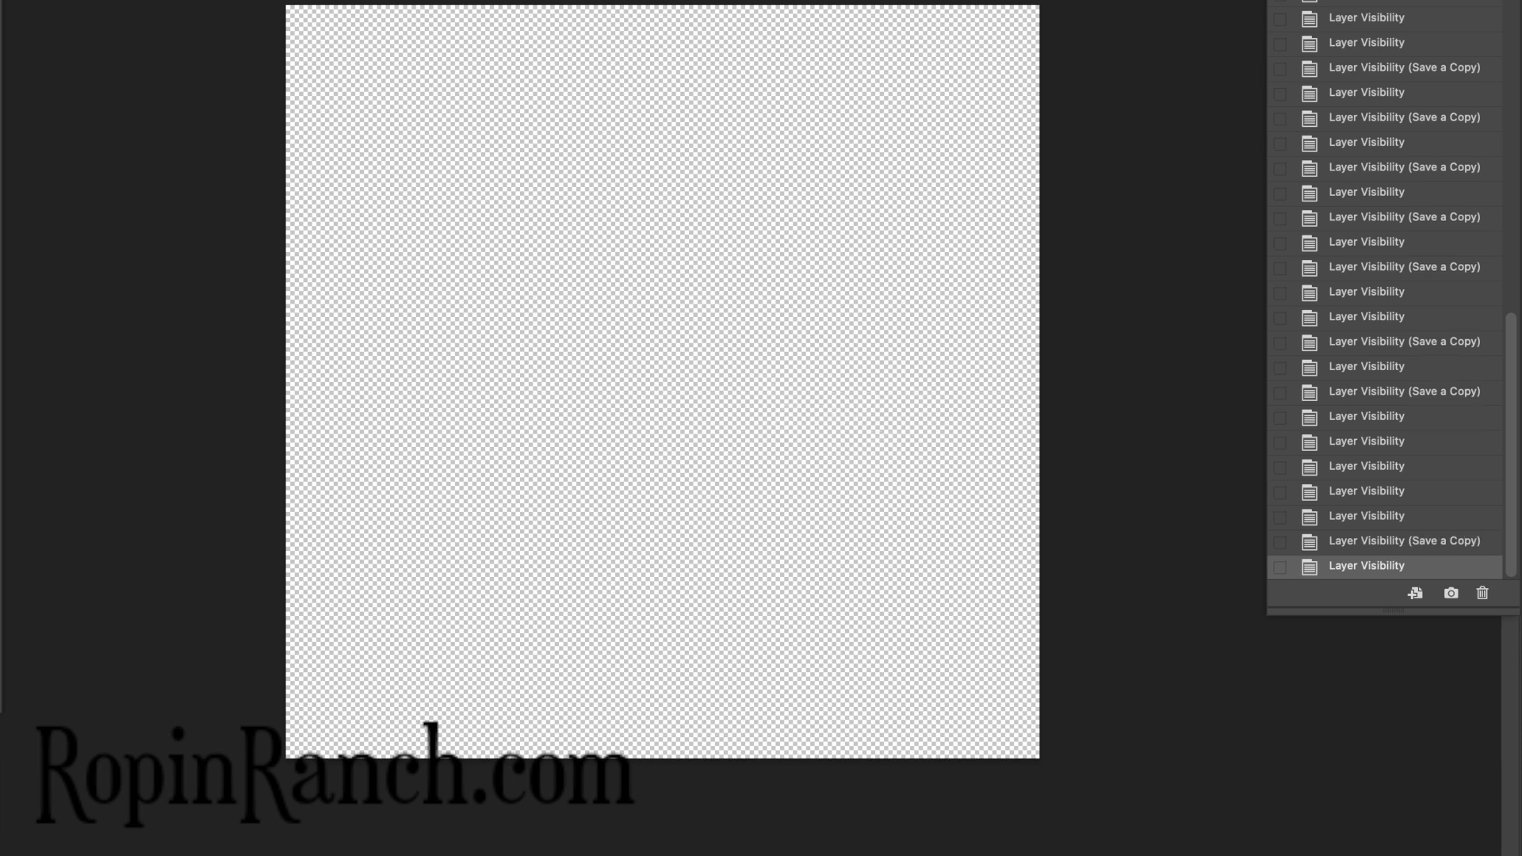
Save a PNG copy of the second snowcap pattern, with ragged white over back and hip, as GaitedDHSnowcap2F
{"action": "key", "text": "super+alt+s"}
{"action": "key", "text": "Right"}
{"action": "key", "text": "BackSpace"}
{"action": "key", "text": "BackSpace"}
{"action": "type", "text": "2F"}
{"action": "left_click", "coordinate": [1014, 389]}
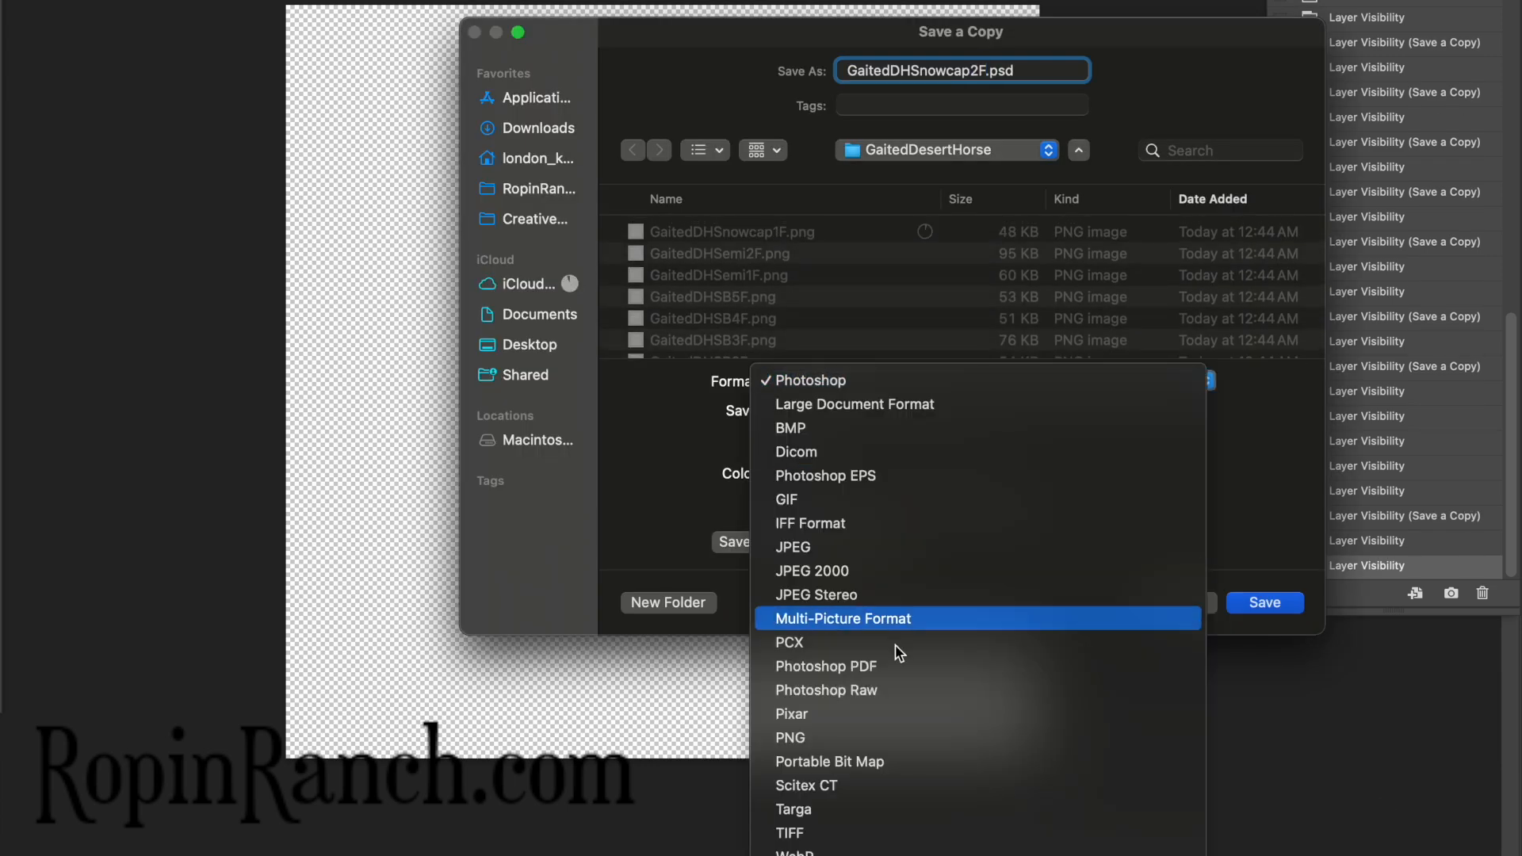
{"action": "left_click", "coordinate": [844, 733]}
{"action": "key", "text": "Return"}
{"action": "key", "text": "Return"}
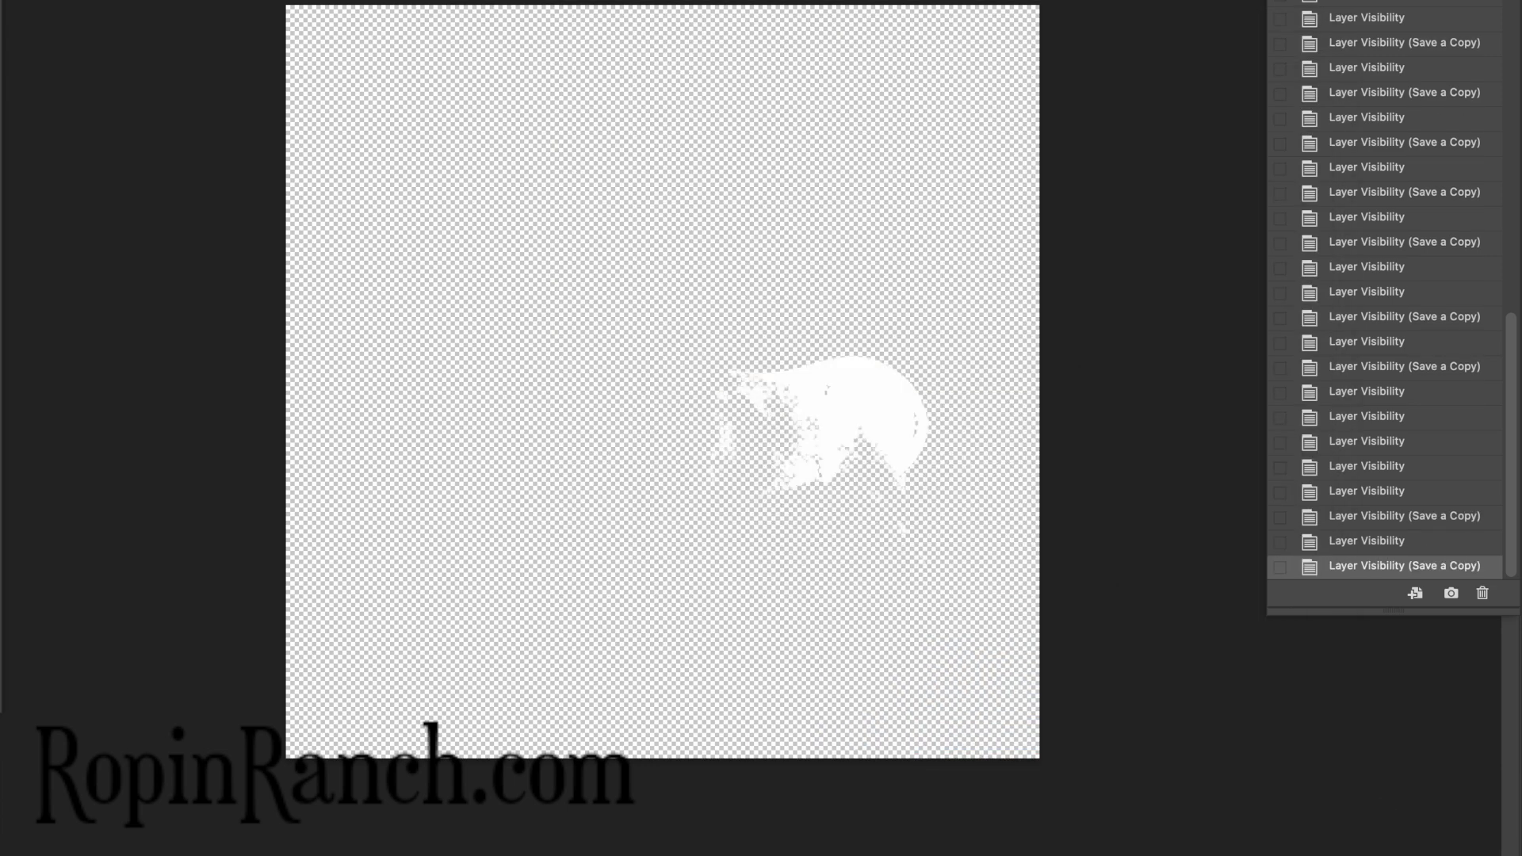
Save a PNG copy of the third snowcap pattern, solid white over the croup and hip, as GaitedDHSnowcap3F
{"action": "key", "text": "super+alt+s"}
{"action": "key", "text": "Right"}
{"action": "key", "text": "BackSpace"}
{"action": "key", "text": "BackSpace"}
{"action": "type", "text": "3F"}
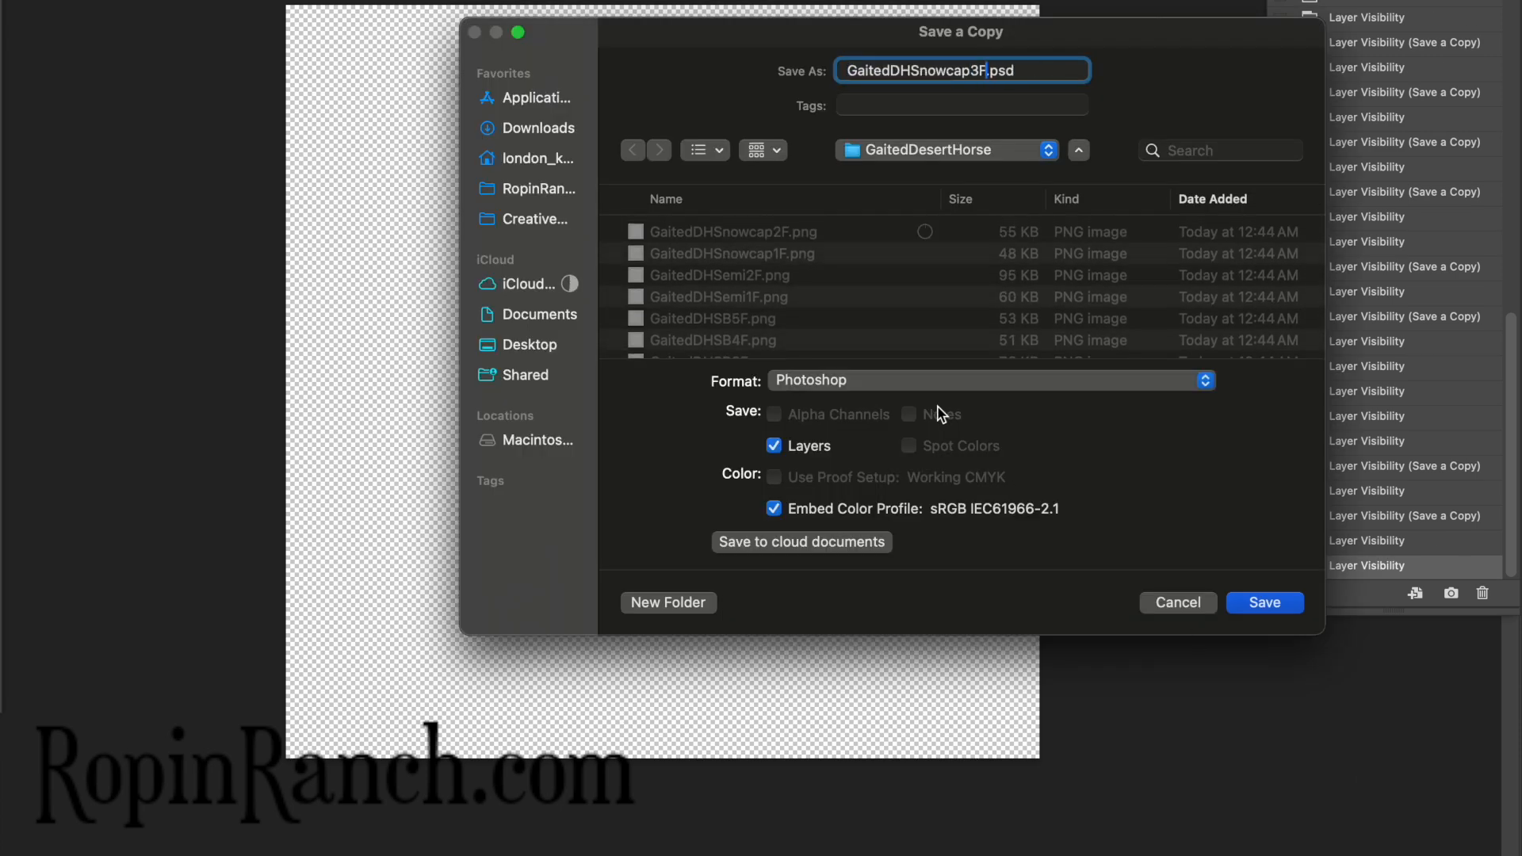
{"action": "left_click", "coordinate": [943, 381]}
{"action": "left_click", "coordinate": [843, 734]}
{"action": "key", "text": "Return"}
{"action": "key", "text": "Return"}
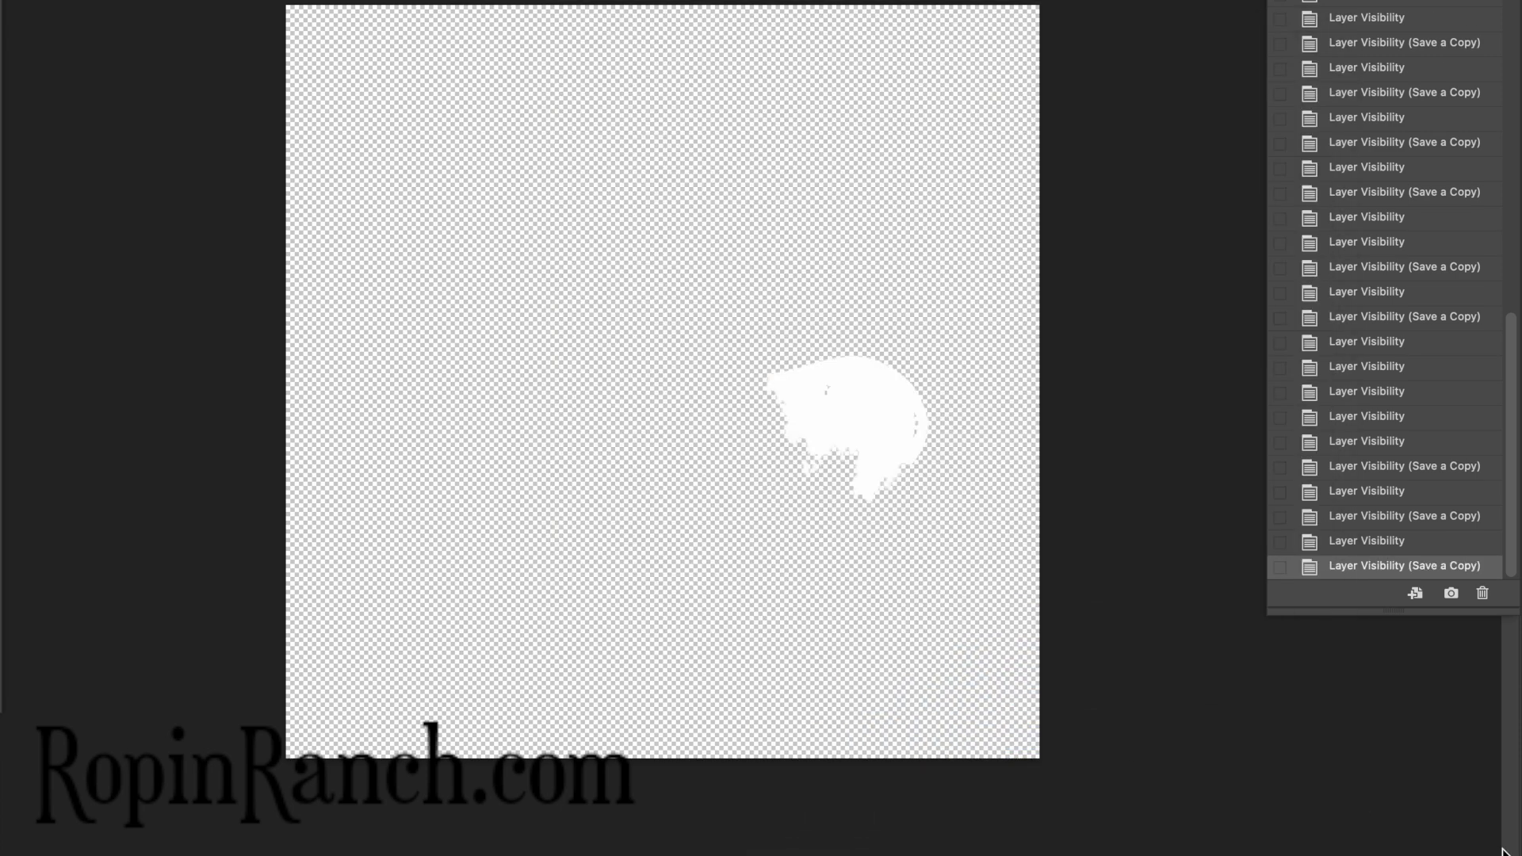
Save a PNG copy of the fourth snowcap pattern, white along the back and down the thigh, as GaitedDHSnowcap4F
{"action": "key", "text": "super+alt+s"}
{"action": "key", "text": "Right"}
{"action": "key", "text": "BackSpace"}
{"action": "key", "text": "BackSpace"}
{"action": "type", "text": "4F"}
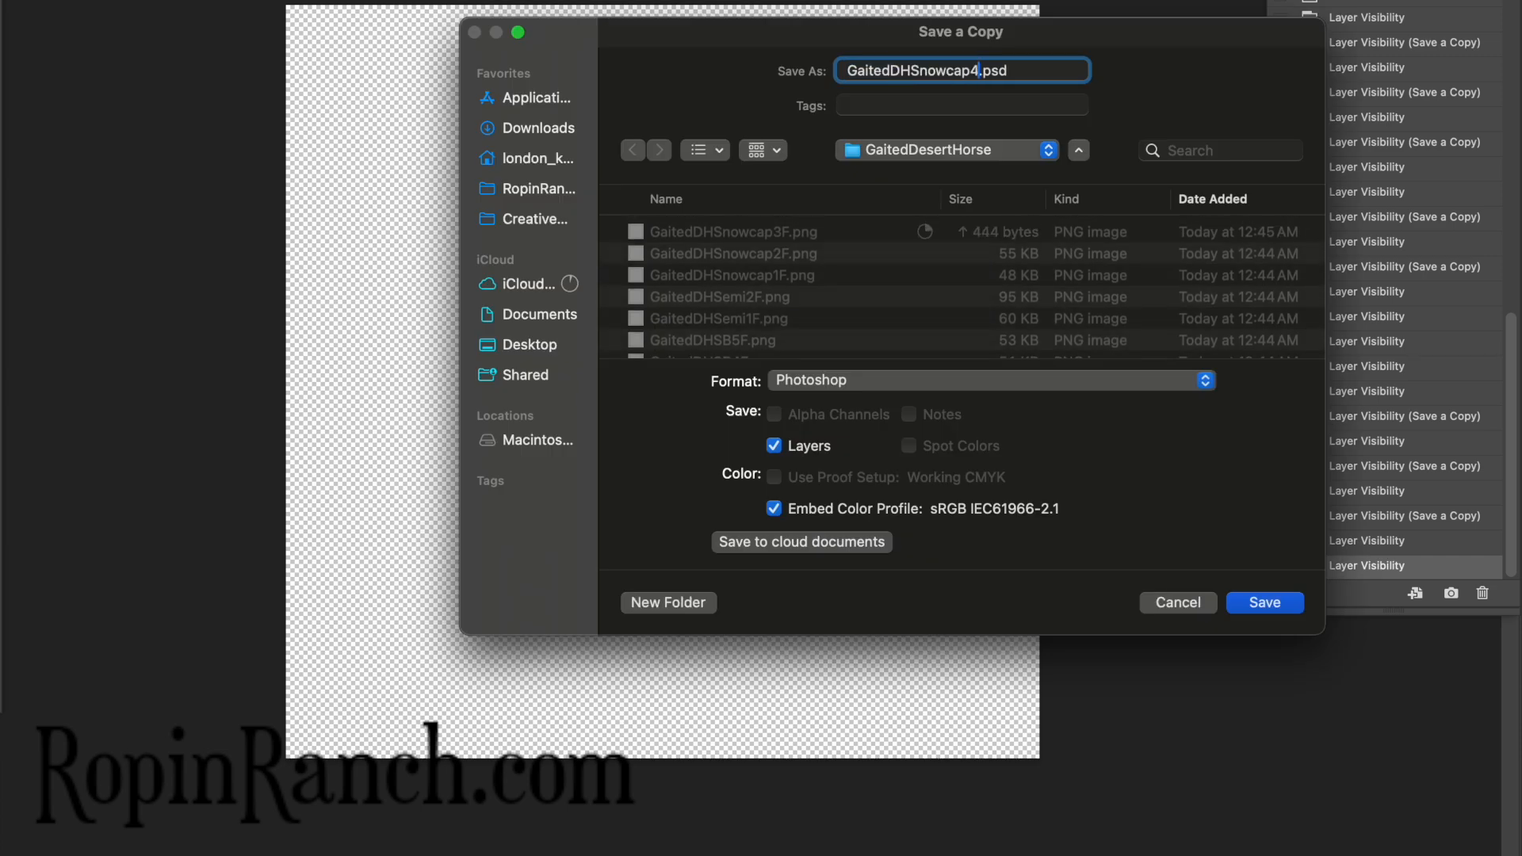
{"action": "left_click", "coordinate": [911, 382]}
{"action": "left_click", "coordinate": [813, 739]}
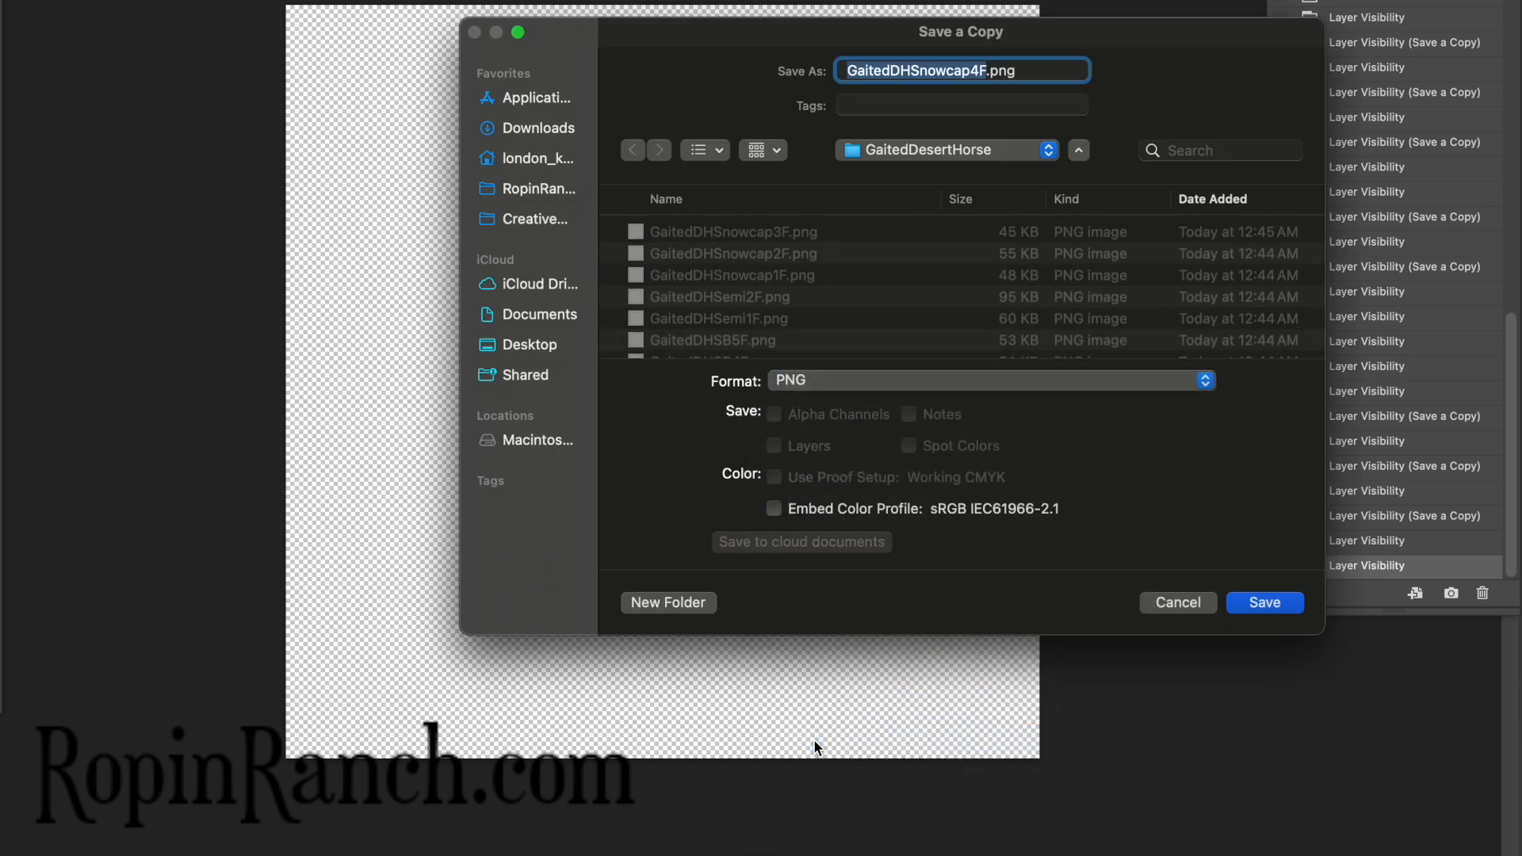
{"action": "key", "text": "Return"}
{"action": "key", "text": "Return"}
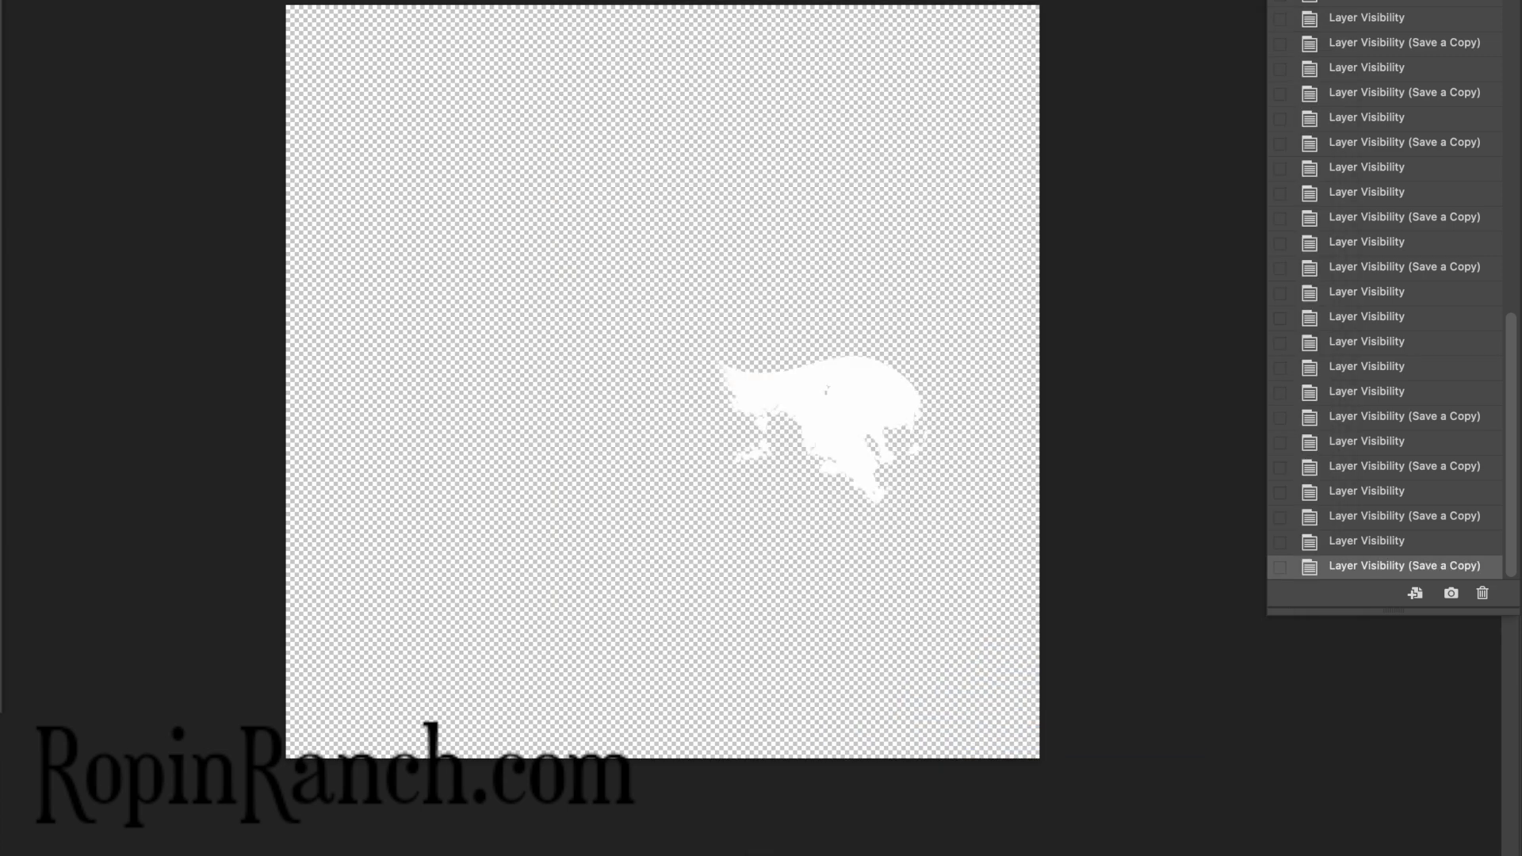
Save a PNG copy of the fifth snowcap pattern, covering barrel, belly and hindquarters, as GaitedDHSnowcap5F
{"action": "key", "text": "super+alt+s"}
{"action": "key", "text": "Right"}
{"action": "key", "text": "BackSpace"}
{"action": "key", "text": "BackSpace"}
{"action": "type", "text": "%F"}
{"action": "key", "text": "BackSpace"}
{"action": "type", "text": "5"}
{"action": "left_click", "coordinate": [834, 384]}
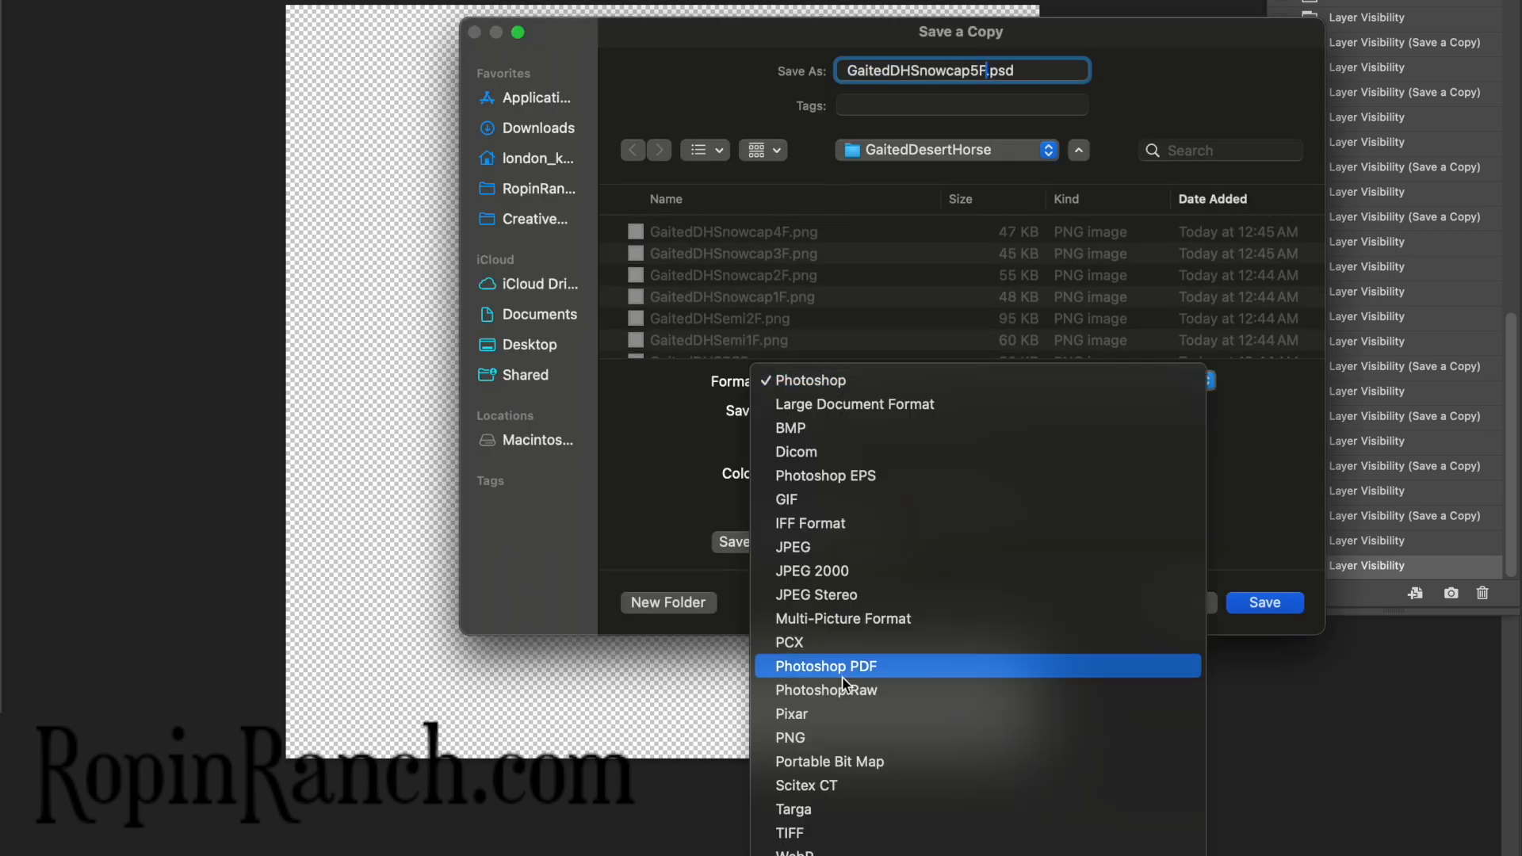
{"action": "left_click", "coordinate": [821, 736]}
{"action": "key", "text": "Return"}
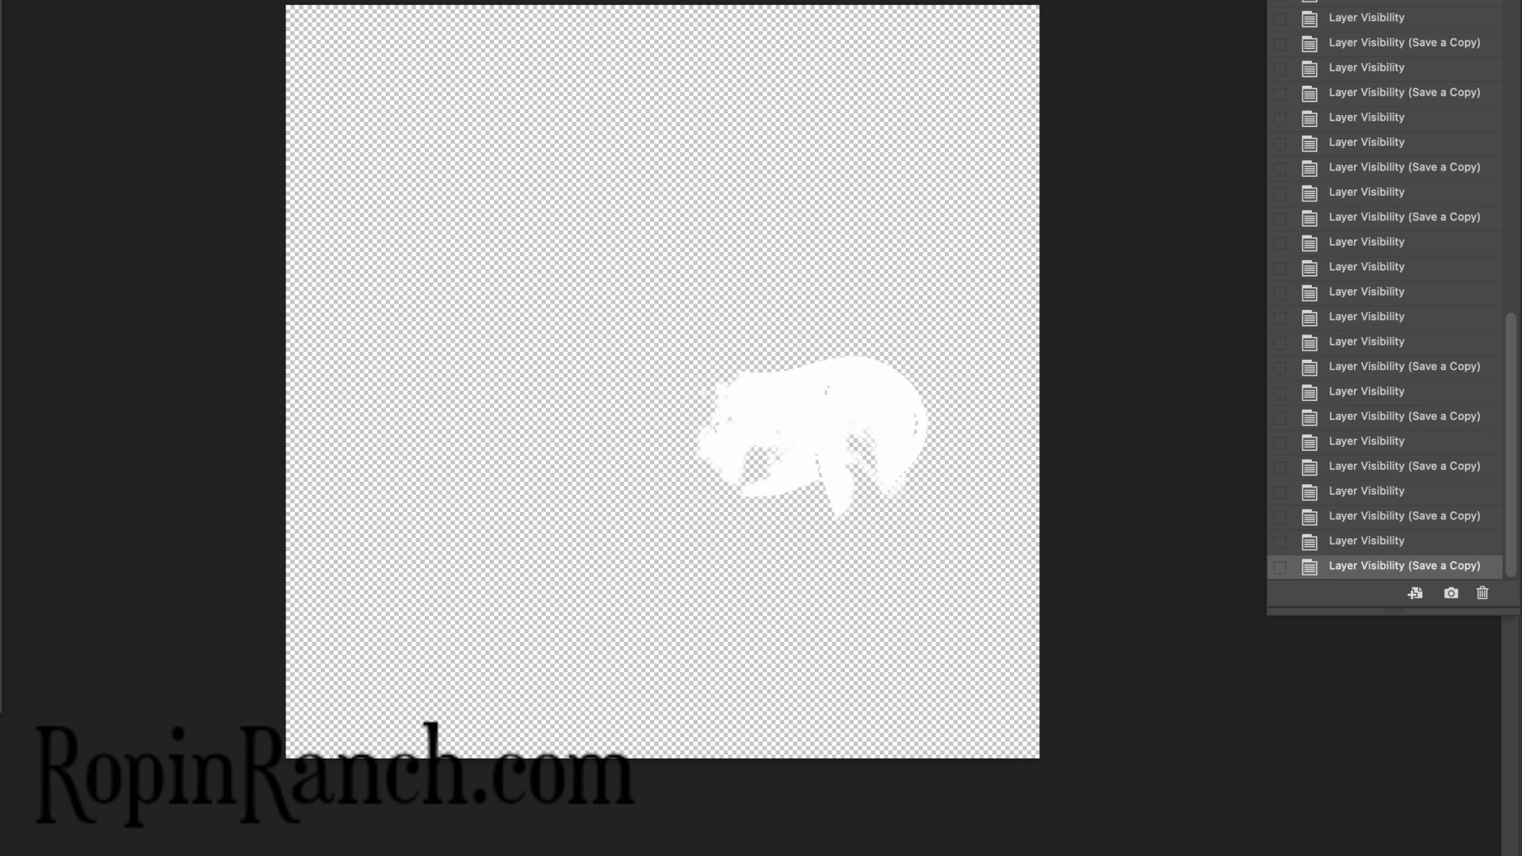
Hide the snowcap and larger white patterns so only the first tovero pattern with neck, flank and lower-leg patches shows
{"action": "key", "text": "super+comma"}
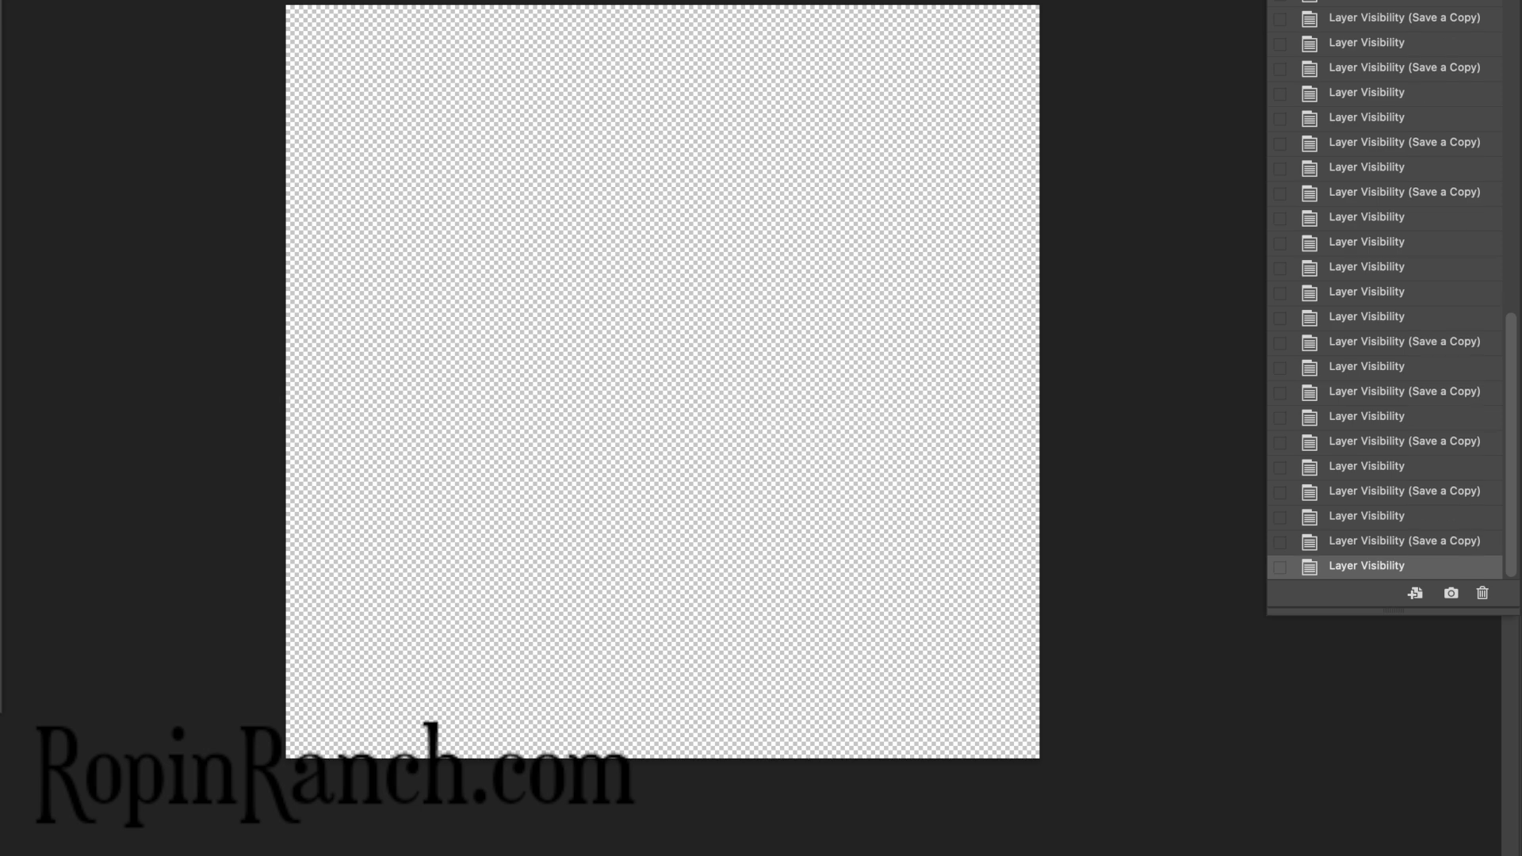
{"action": "key", "text": "super+comma"}
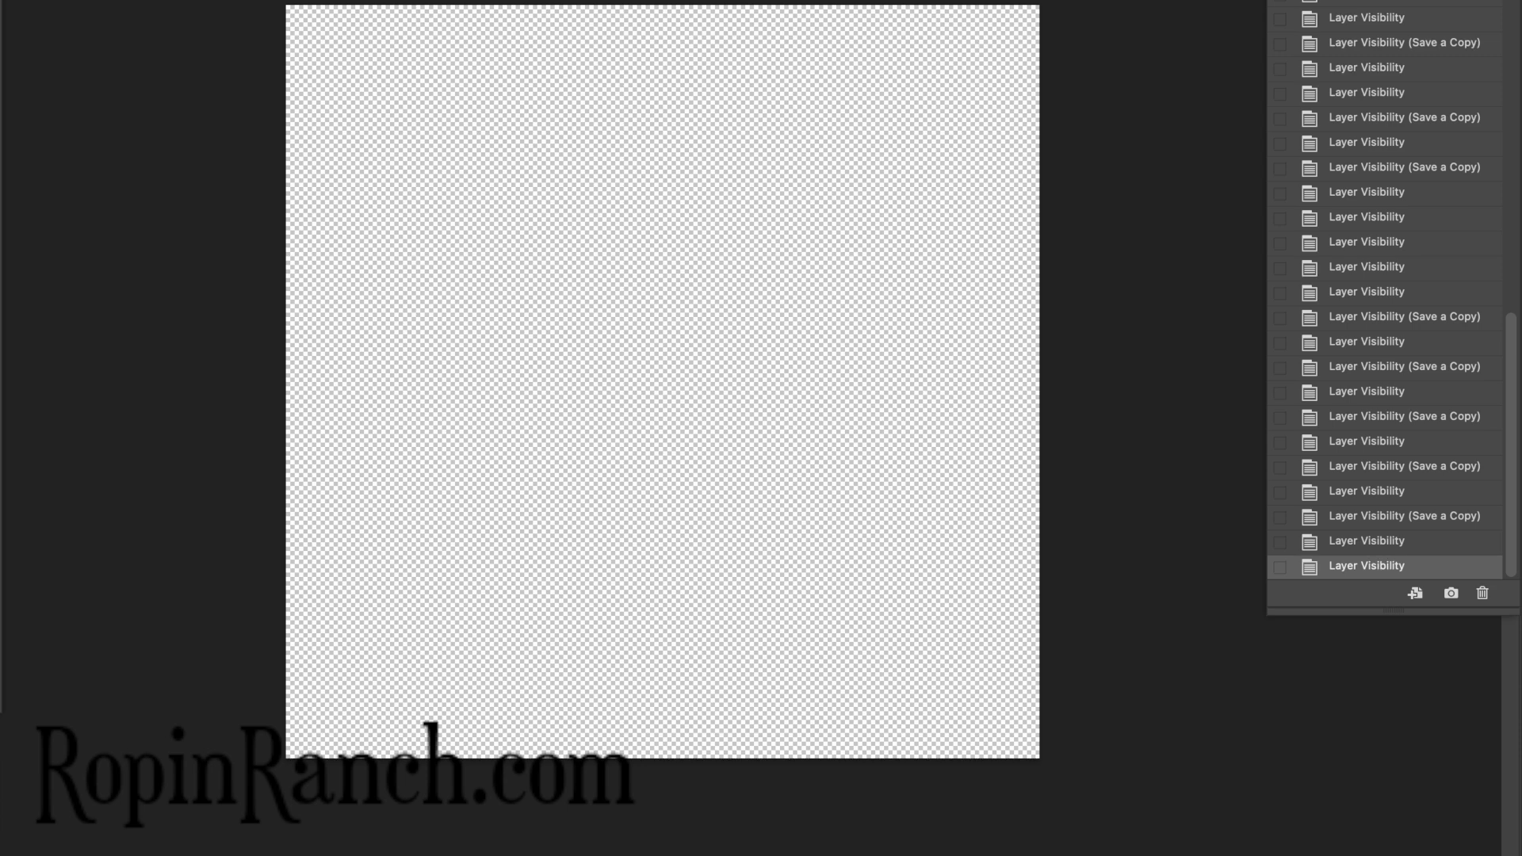
{"action": "key", "text": "super+comma"}
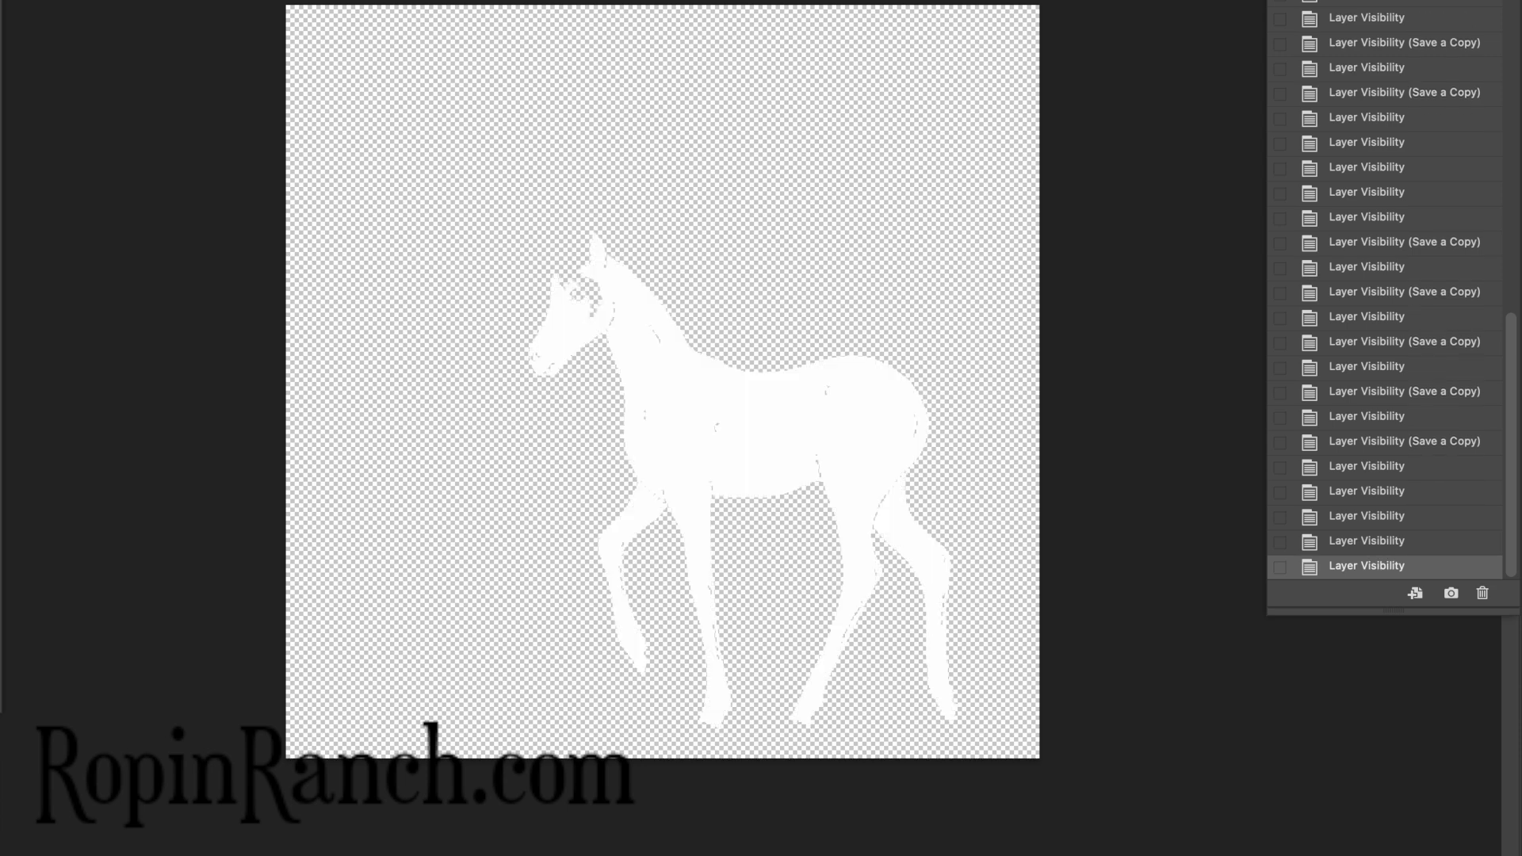
{"action": "key", "text": "super+comma"}
{"action": "key", "text": "super+comma"}
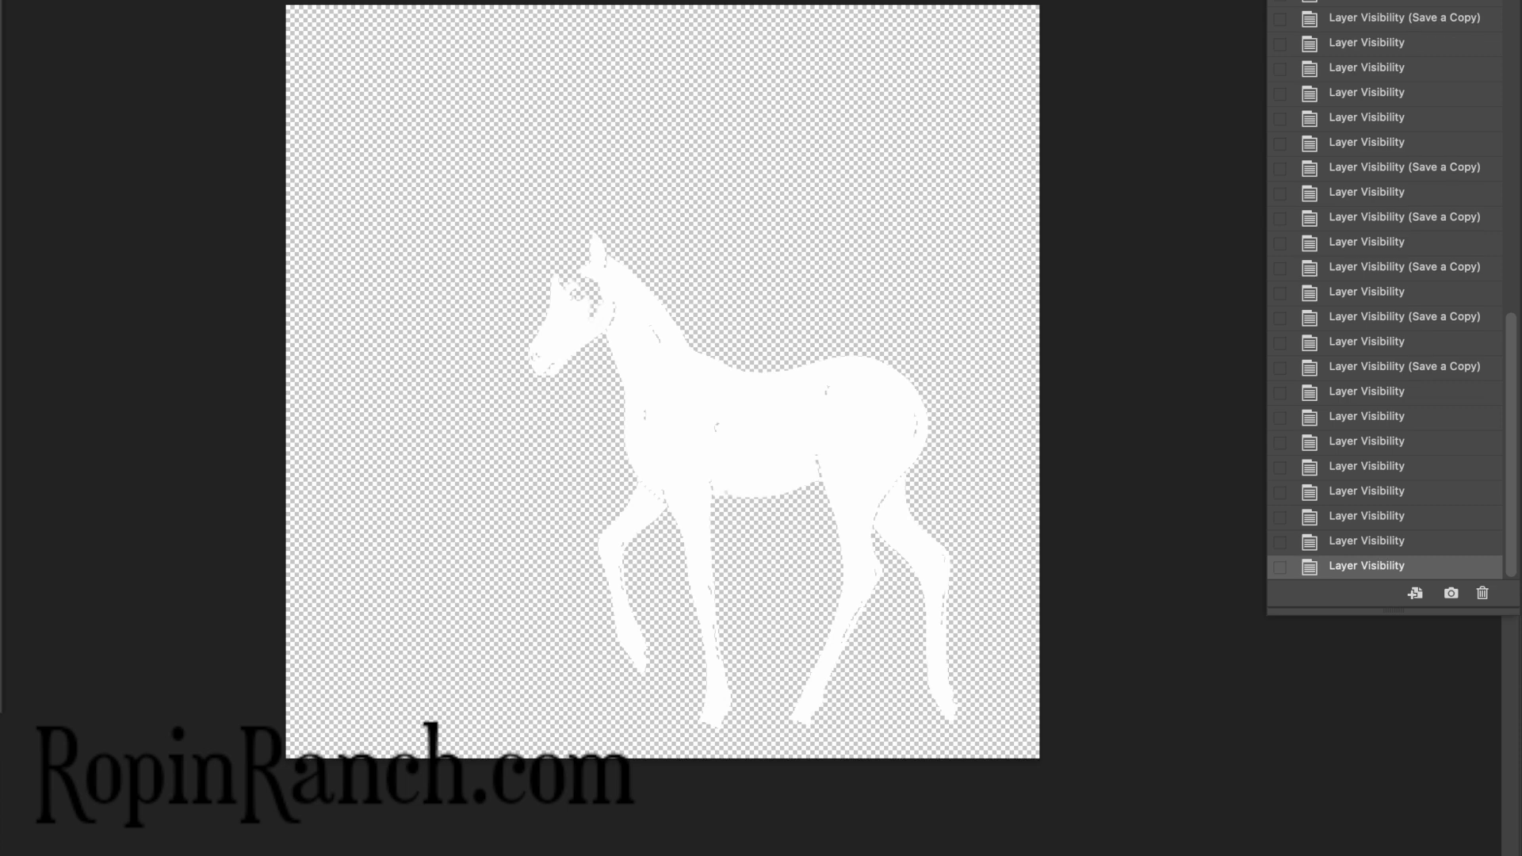
{"action": "key", "text": "super+comma"}
{"action": "key", "text": "super+comma"}
{"action": "key", "text": "super+comma"}
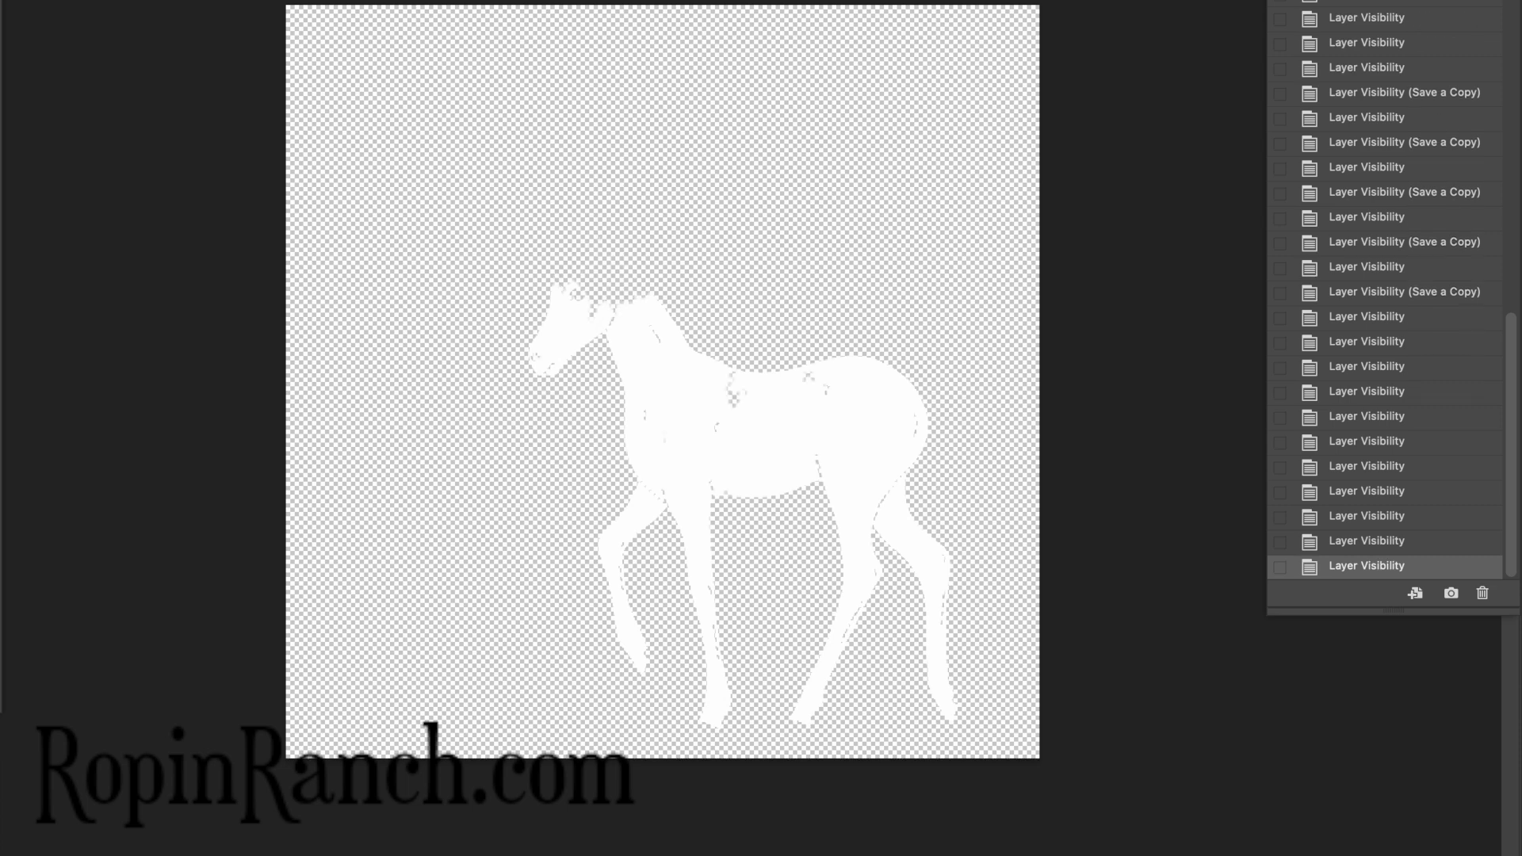
{"action": "key", "text": "super+comma"}
{"action": "key", "text": "super+comma"}
{"action": "key", "text": "super+comma"}
{"action": "key", "text": "super+comma"}
{"action": "key", "text": "super+comma"}
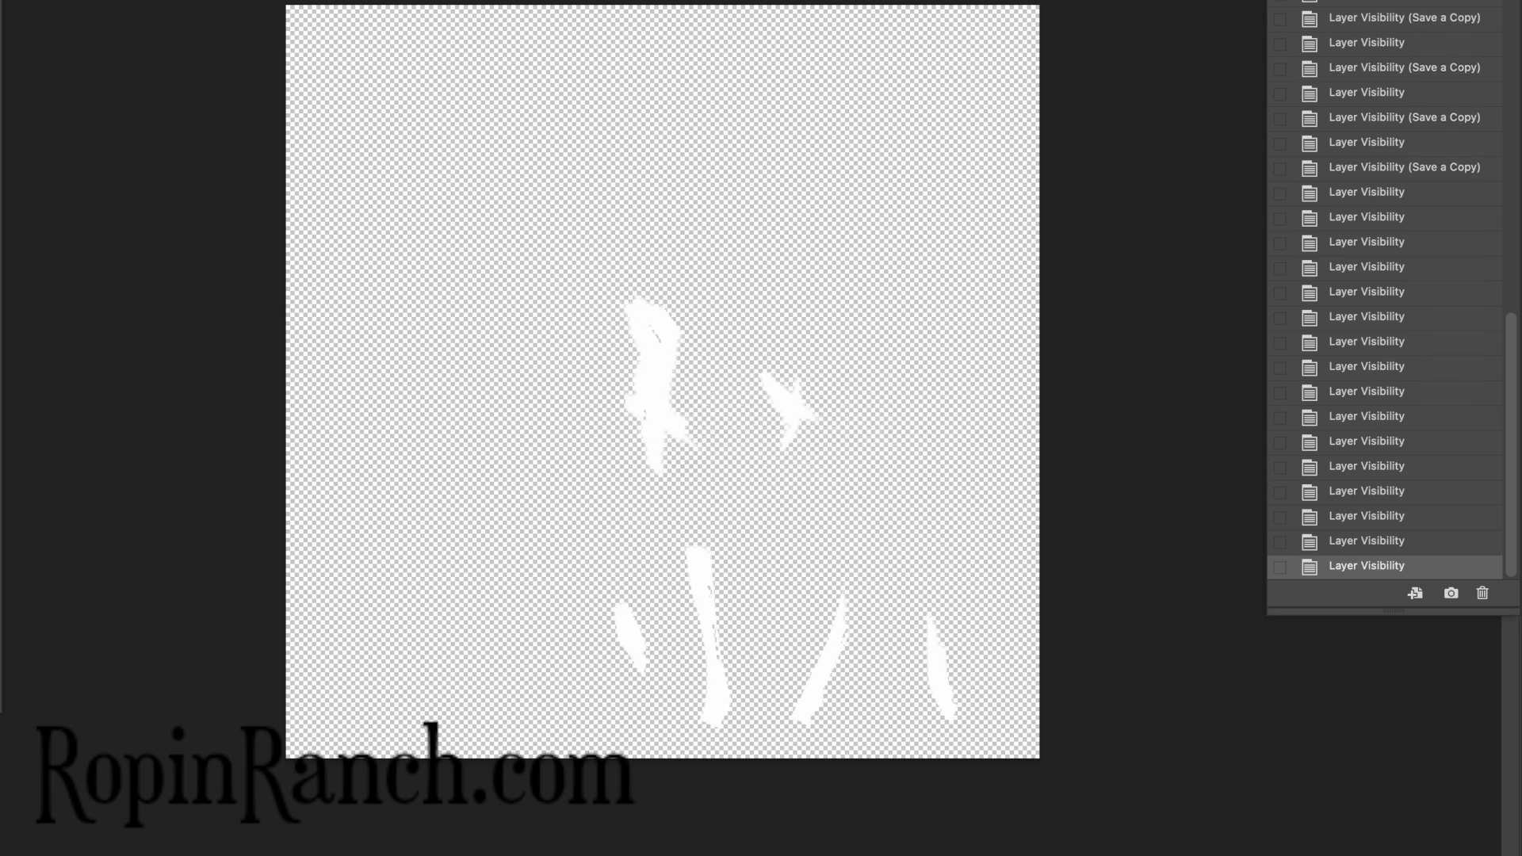
Save a PNG copy of the tovero pattern with neck, flank and lower-leg patches as GaitedDHTovero1F
{"action": "key", "text": "super+alt+s"}
{"action": "key", "text": "BackSpace"}
{"action": "key", "text": "BackSpace"}
{"action": "key", "text": "BackSpace"}
{"action": "key", "text": "BackSpace"}
{"action": "key", "text": "BackSpace"}
{"action": "key", "text": "BackSpace"}
{"action": "key", "text": "BackSpace"}
{"action": "key", "text": "BackSpace"}
{"action": "key", "text": "BackSpace"}
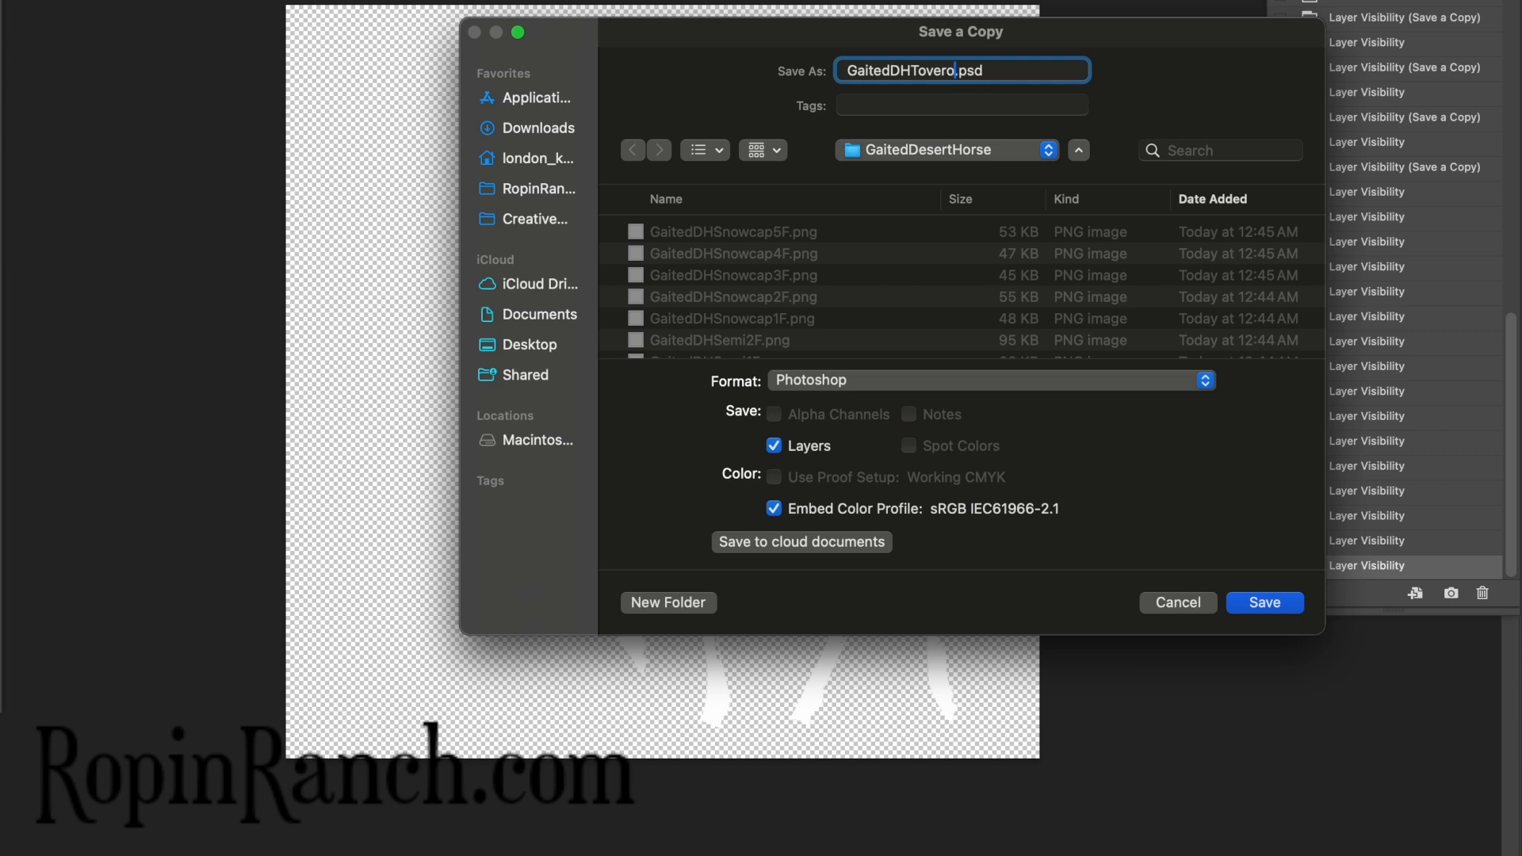
{"action": "key", "text": "shift+super+Left"}
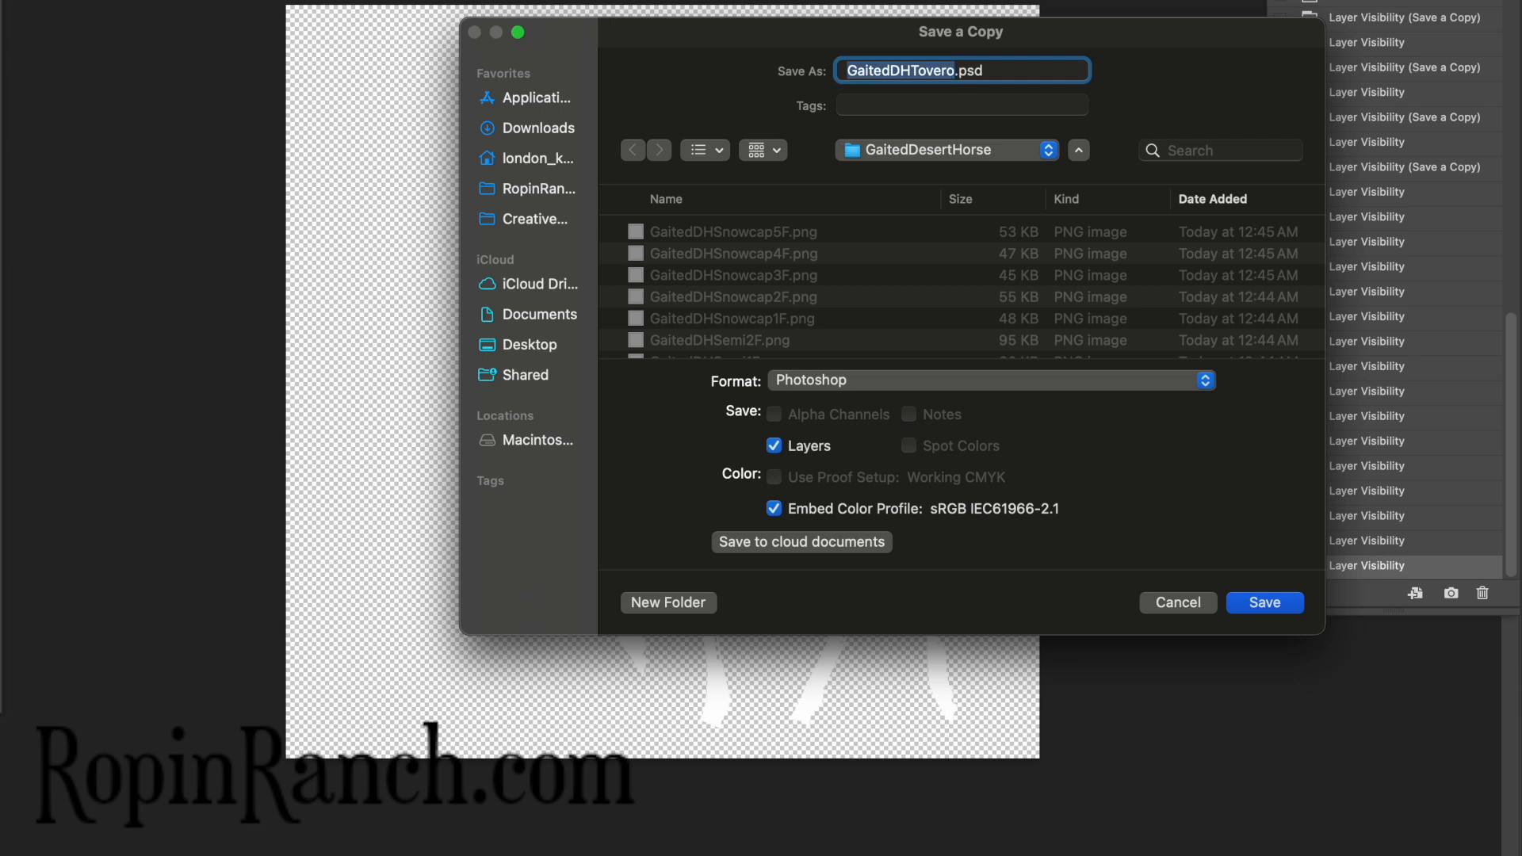
{"action": "key", "text": "Right"}
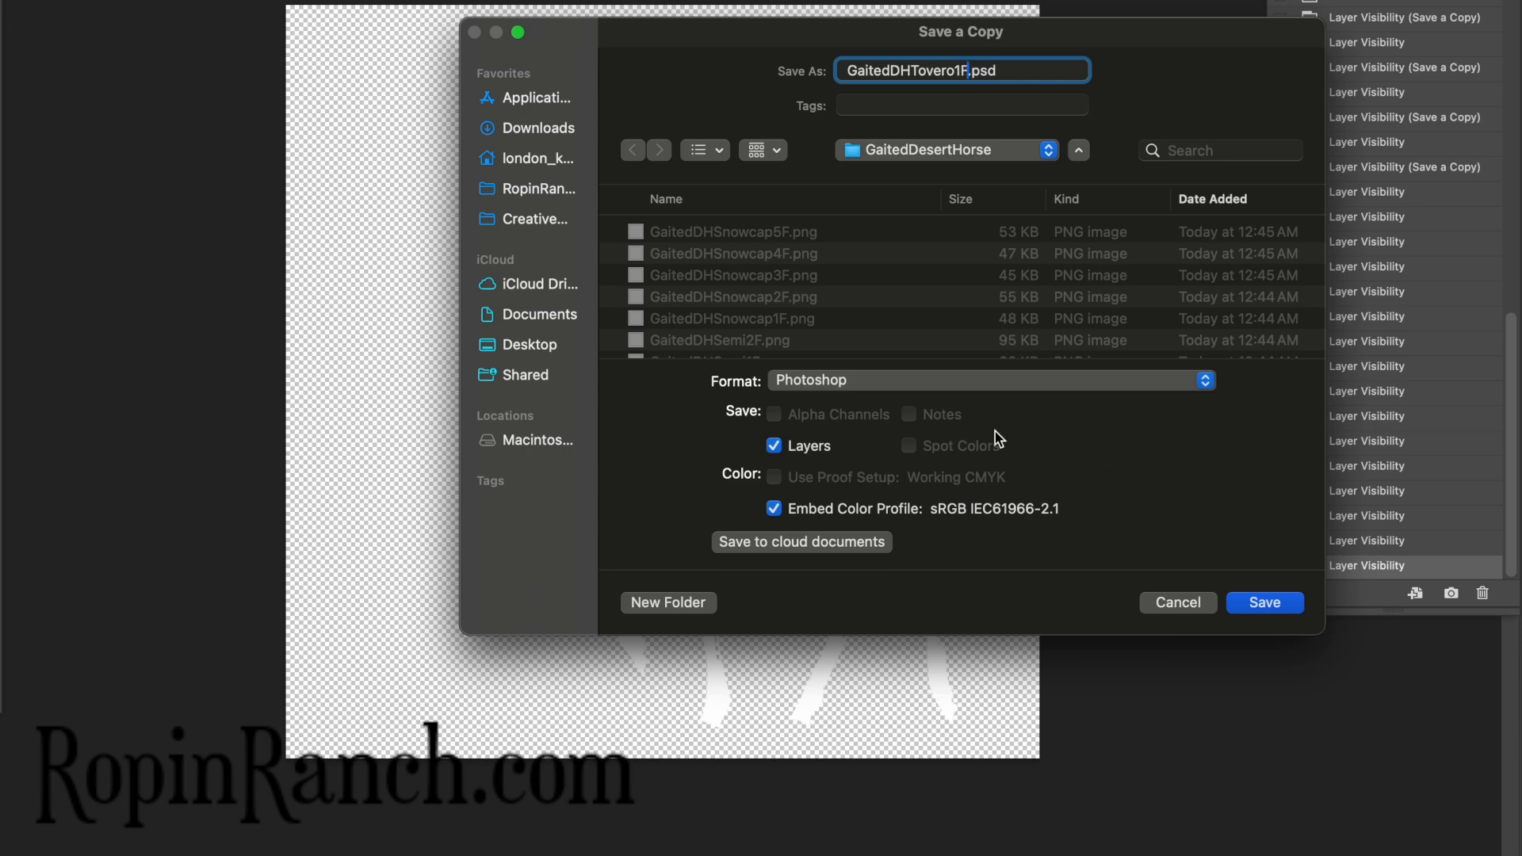
{"action": "type", "text": "1F"}
{"action": "left_click", "coordinate": [859, 379]}
{"action": "left_click", "coordinate": [817, 734]}
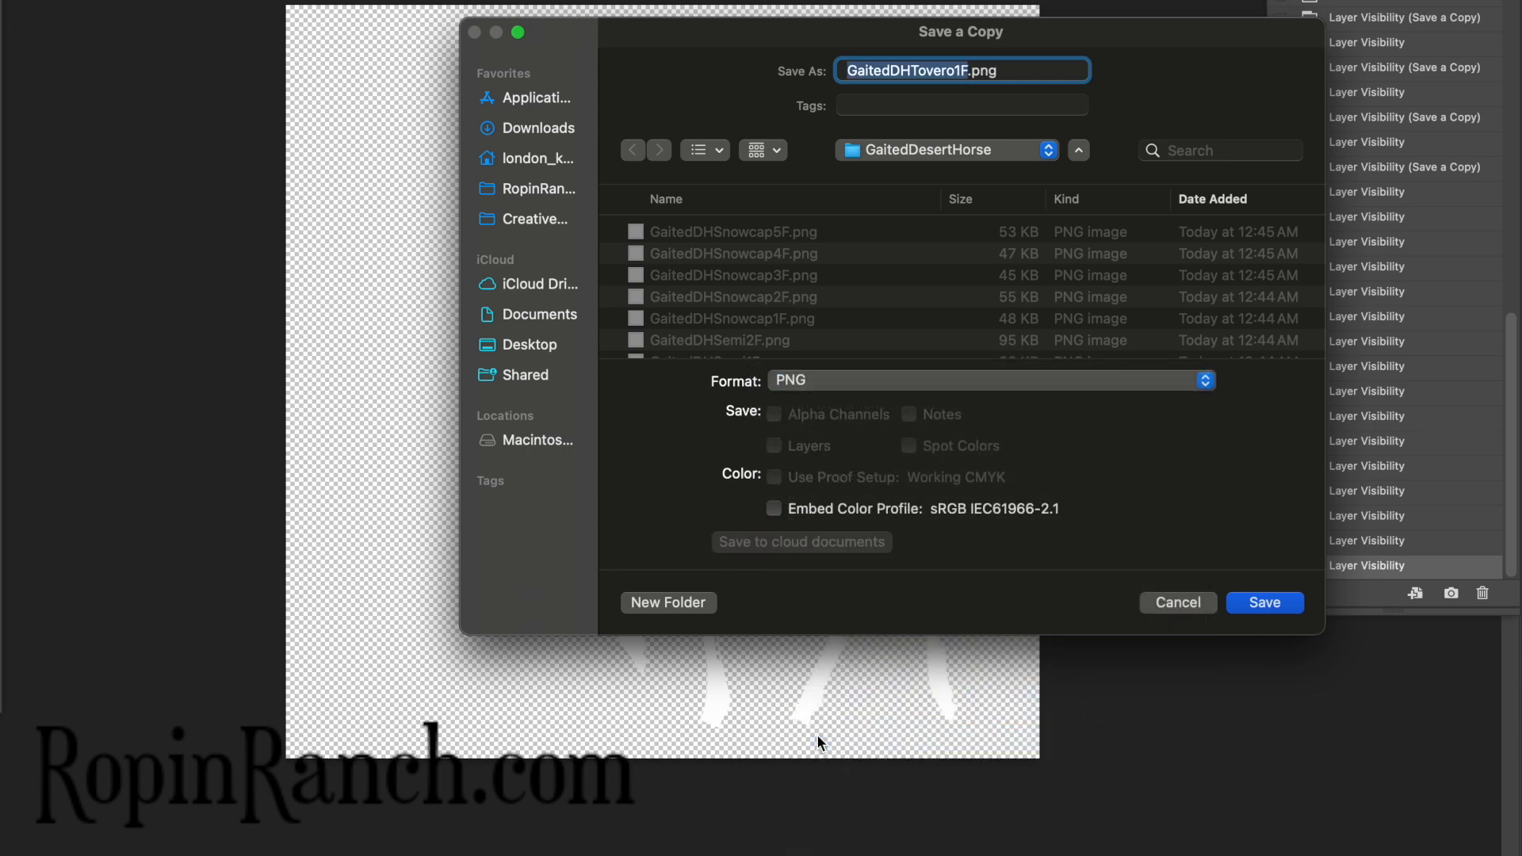
{"action": "key", "text": "Return"}
{"action": "key", "text": "Return"}
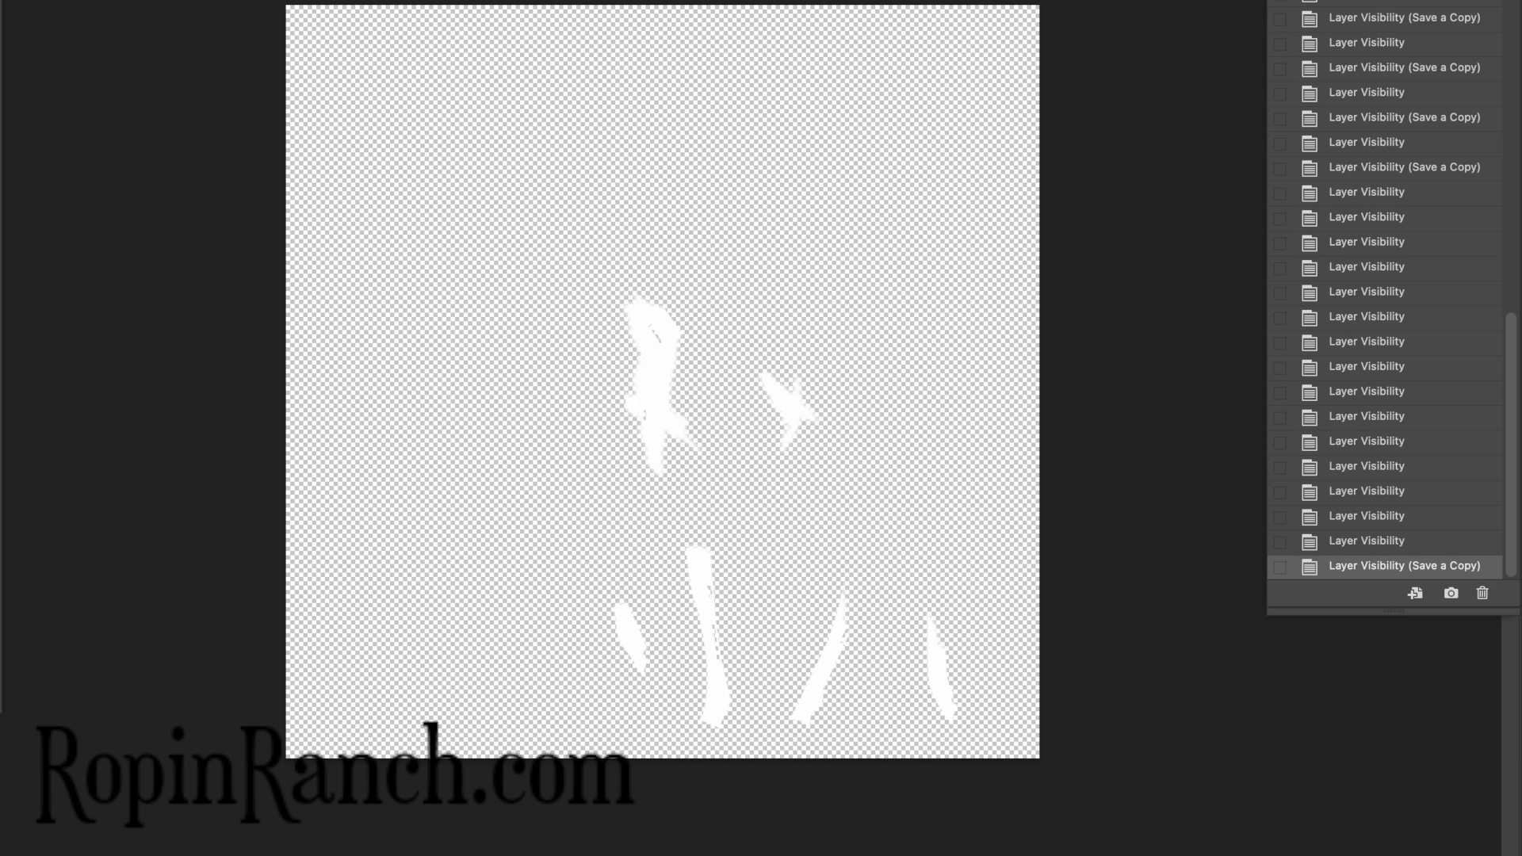
Show only the second tovero pattern and save it as a PNG copy named GaitedDHTovero2F
{"action": "key", "text": "super+alt+s"}
{"action": "key", "text": "Right"}
{"action": "type", "text": "2F"}
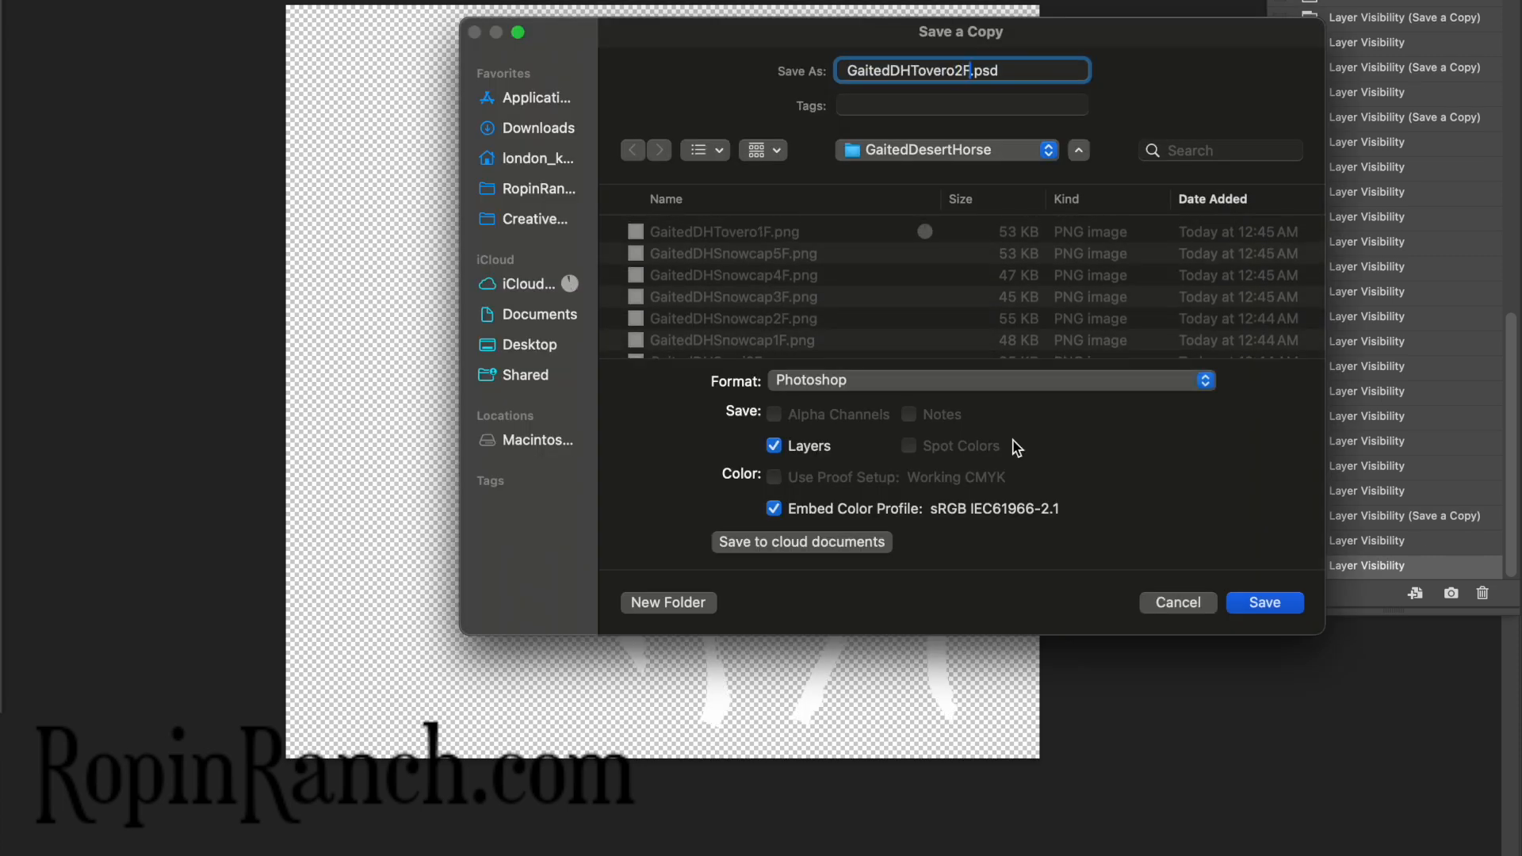
{"action": "left_click", "coordinate": [946, 388]}
{"action": "left_click", "coordinate": [816, 735]}
{"action": "key", "text": "Return"}
{"action": "key", "text": "Return"}
Save a PNG copy of the third tovero pattern, white along the topline, muzzle and legs, as GaitedDHTovero3F
{"action": "key", "text": "super+alt+s"}
{"action": "key", "text": "Right"}
{"action": "type", "text": "3"}
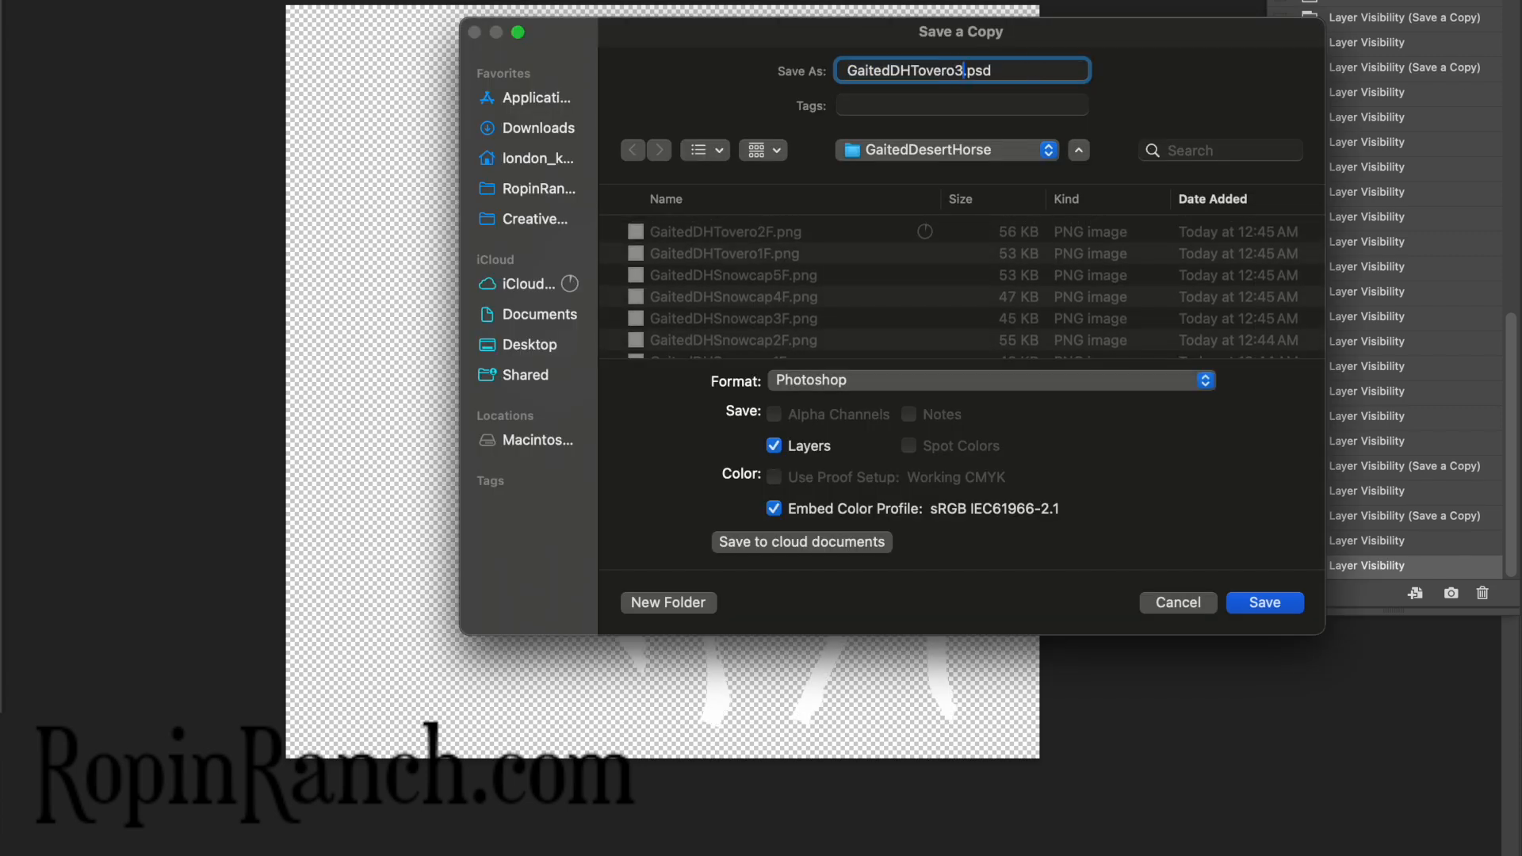
{"action": "left_click", "coordinate": [962, 382]}
{"action": "left_click", "coordinate": [825, 734]}
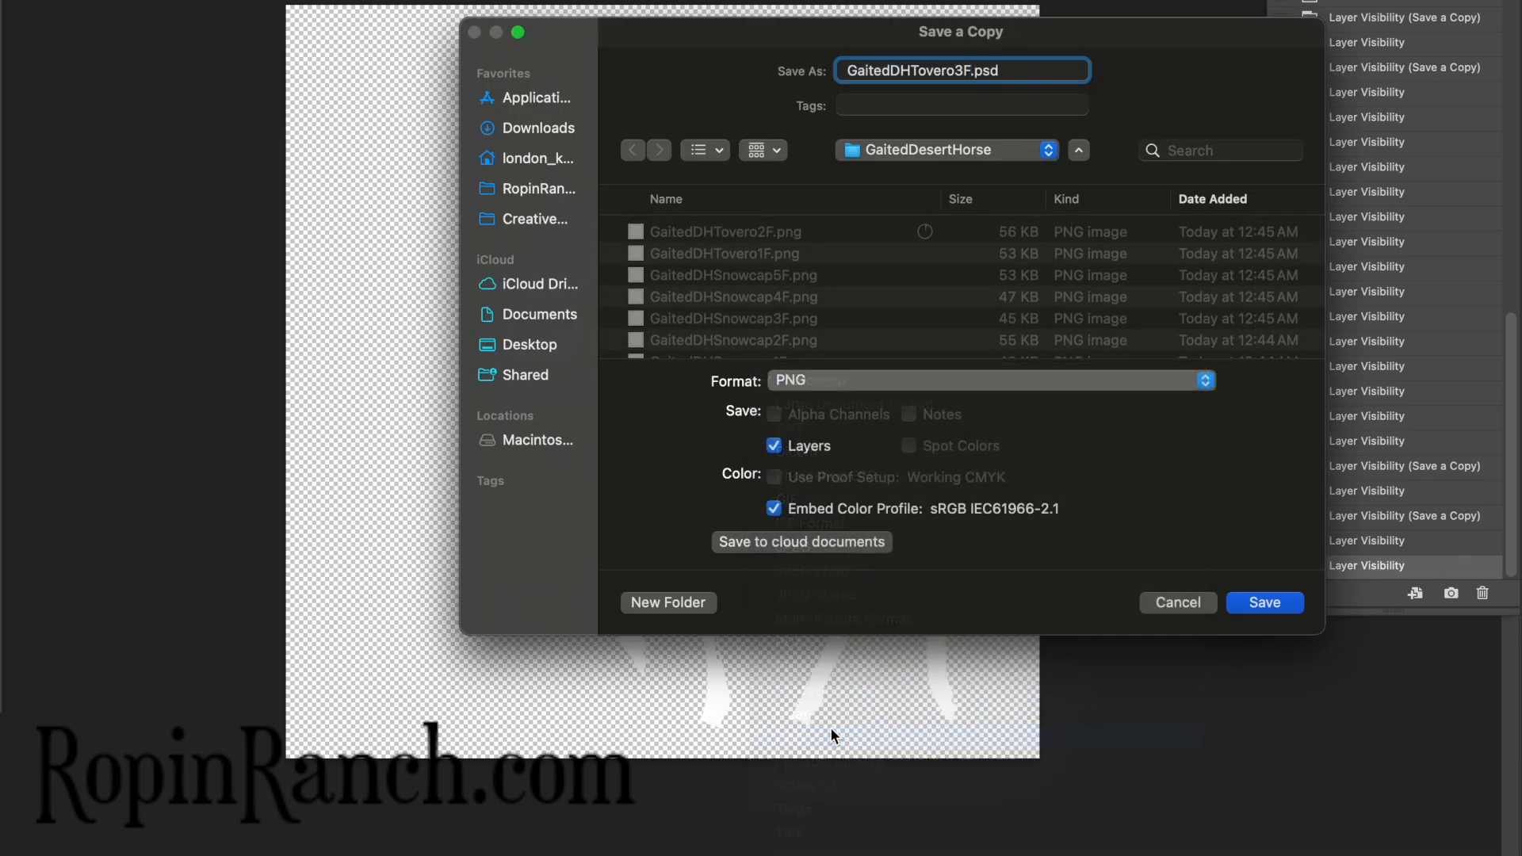
{"action": "key", "text": "Return"}
{"action": "key", "text": "Return"}
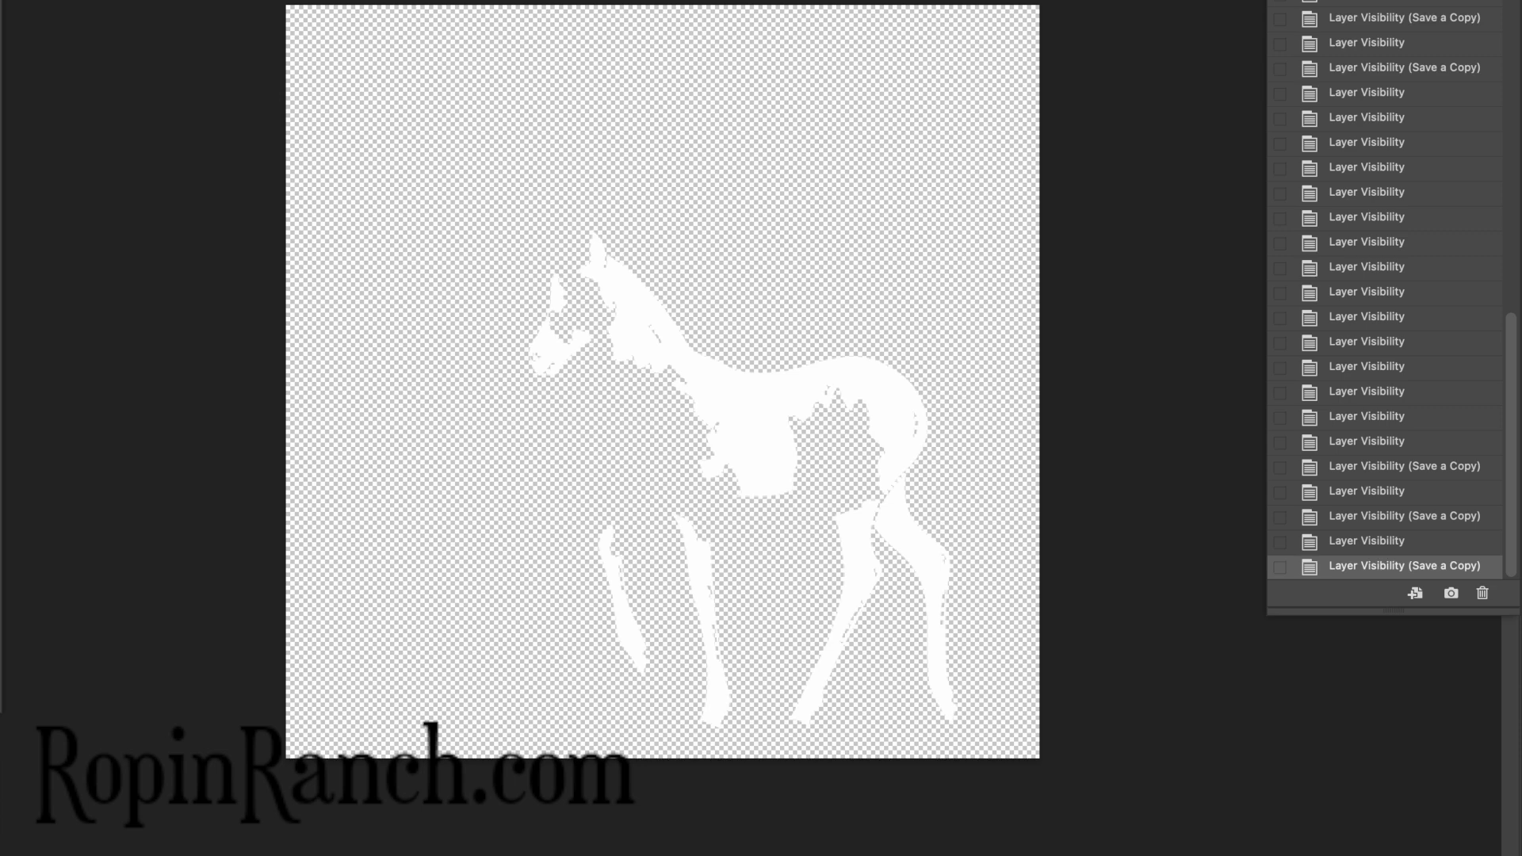
Show only the fourth tovero pattern and save it as a PNG copy named GaitedDHTovero4F
{"action": "key", "text": "super+alt+s"}
{"action": "key", "text": "Right"}
{"action": "type", "text": "4F"}
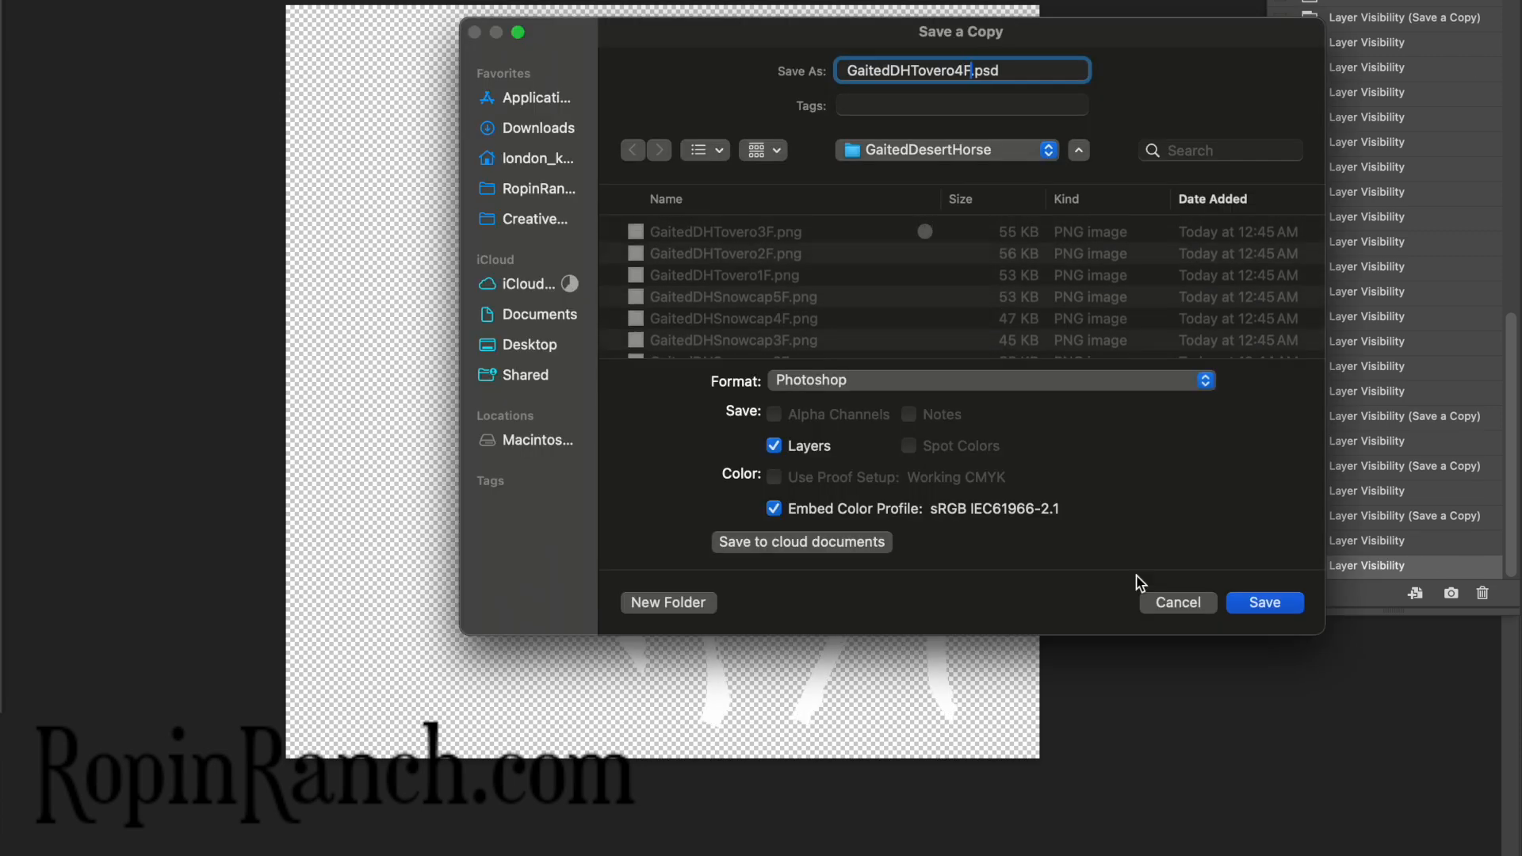
{"action": "left_click", "coordinate": [949, 372]}
{"action": "left_click", "coordinate": [824, 729]}
{"action": "key", "text": "Return"}
{"action": "key", "text": "Return"}
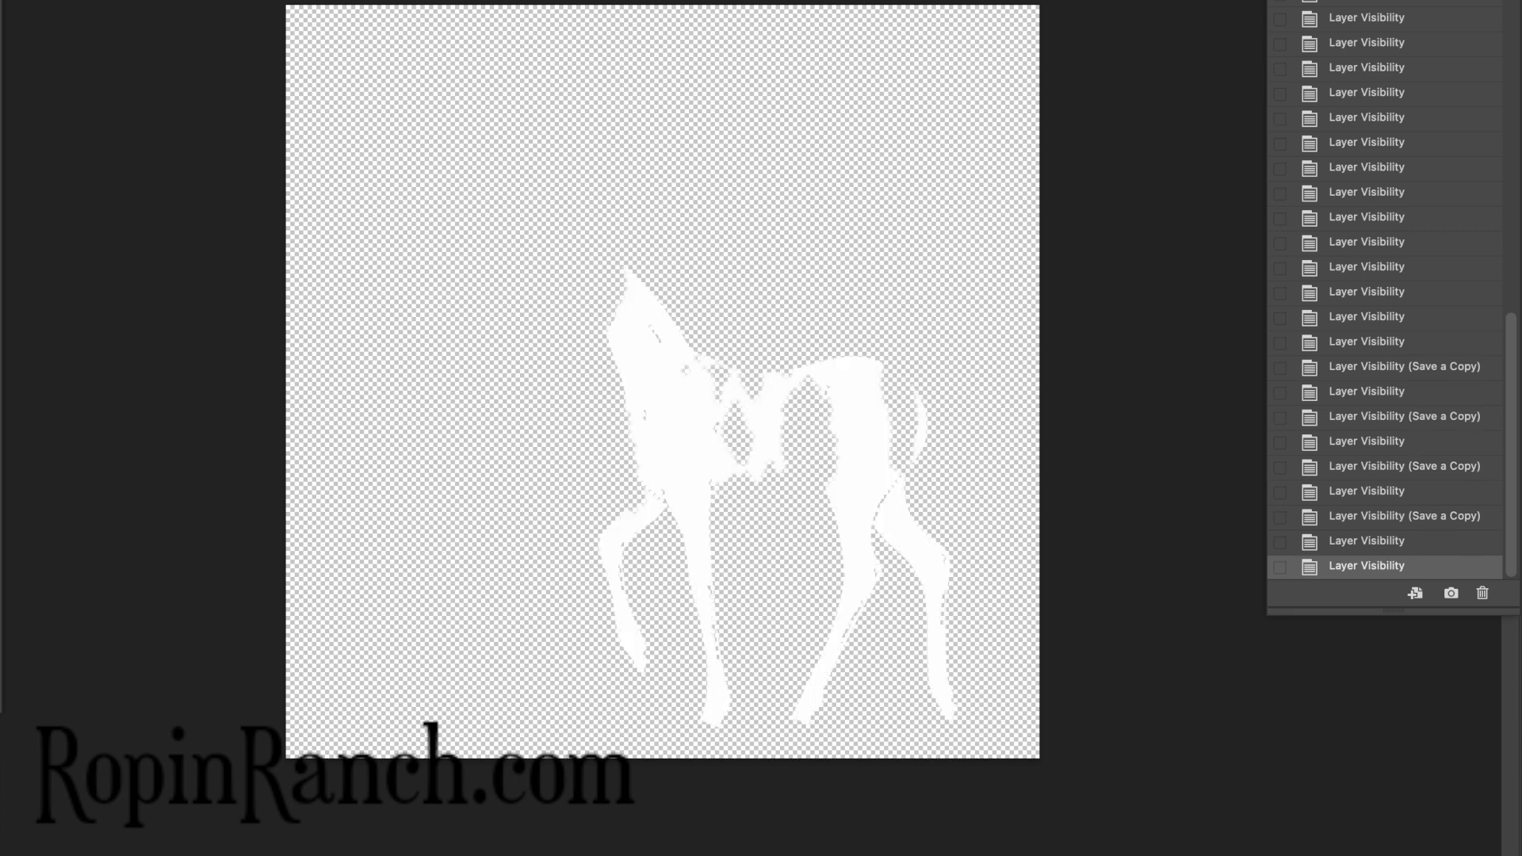
Save a PNG copy of the fifth tovero pattern, white over neck, chest, hip and all legs, as GaitedDHTovero5F
{"action": "key", "text": "super+alt+s"}
{"action": "key", "text": "Right"}
{"action": "type", "text": "5F"}
{"action": "left_click", "coordinate": [908, 377]}
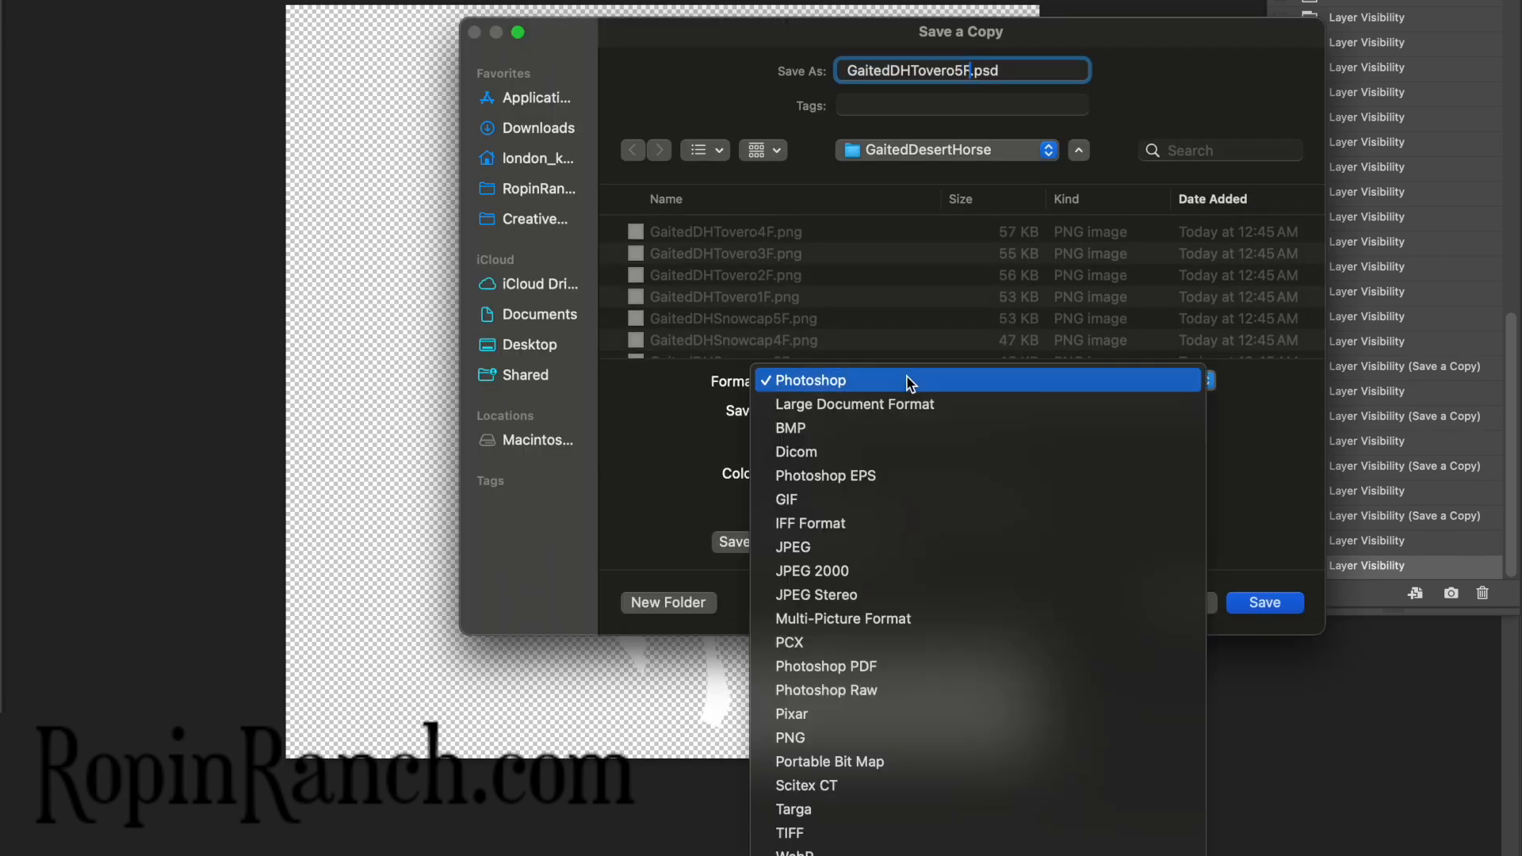
{"action": "left_click", "coordinate": [815, 731]}
{"action": "key", "text": "Return"}
{"action": "key", "text": "Return"}
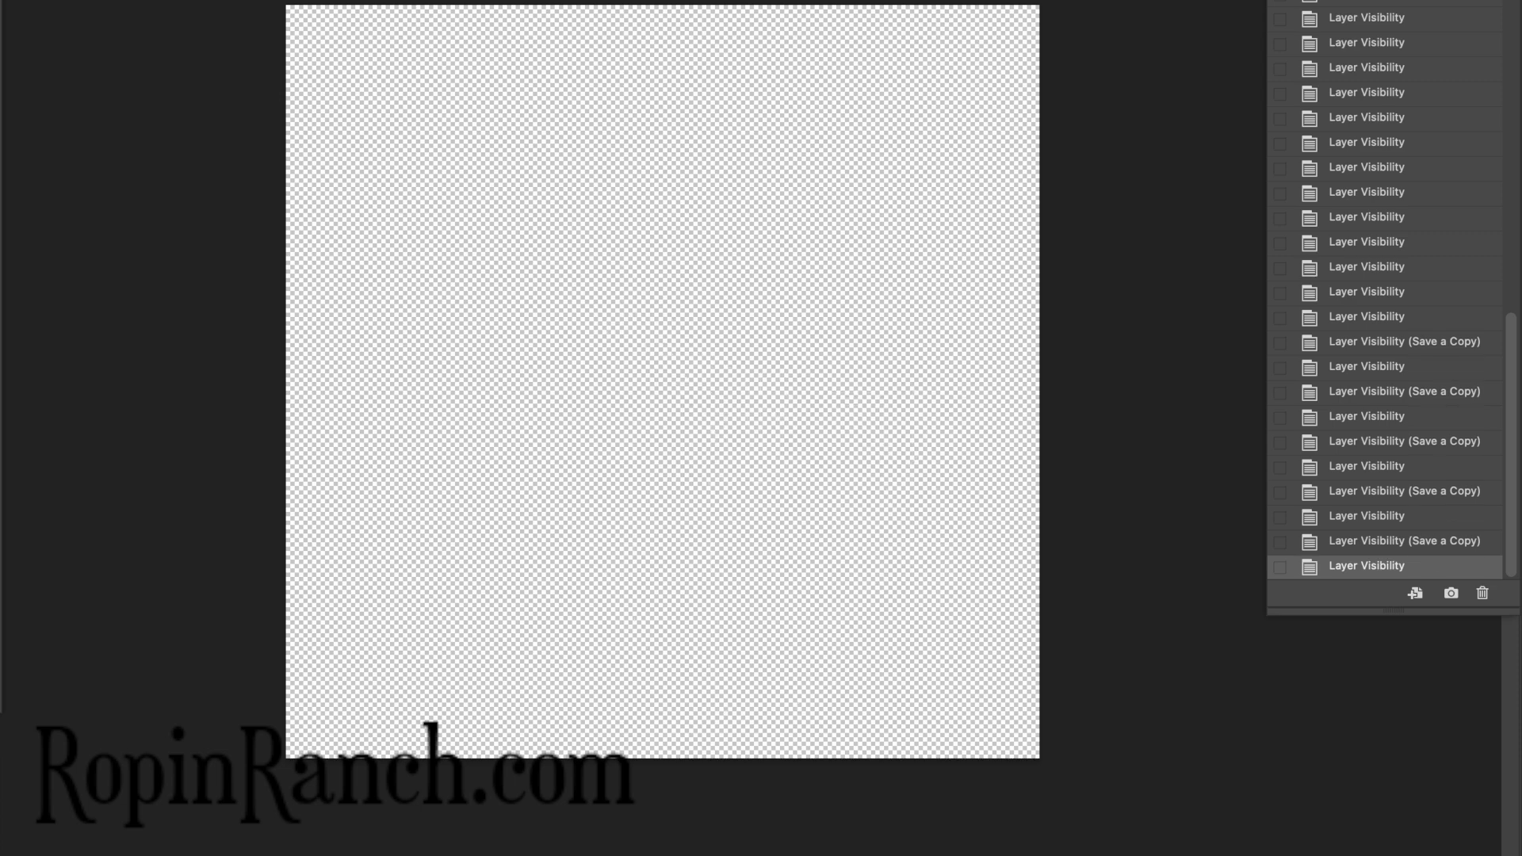
Save a PNG copy of the sixth tovero pattern, white over neck, chest, hip and all legs, as GaitedDHTovero6F
{"action": "key", "text": "super+alt+s"}
{"action": "key", "text": "Right"}
{"action": "type", "text": "6F"}
{"action": "left_click", "coordinate": [911, 380]}
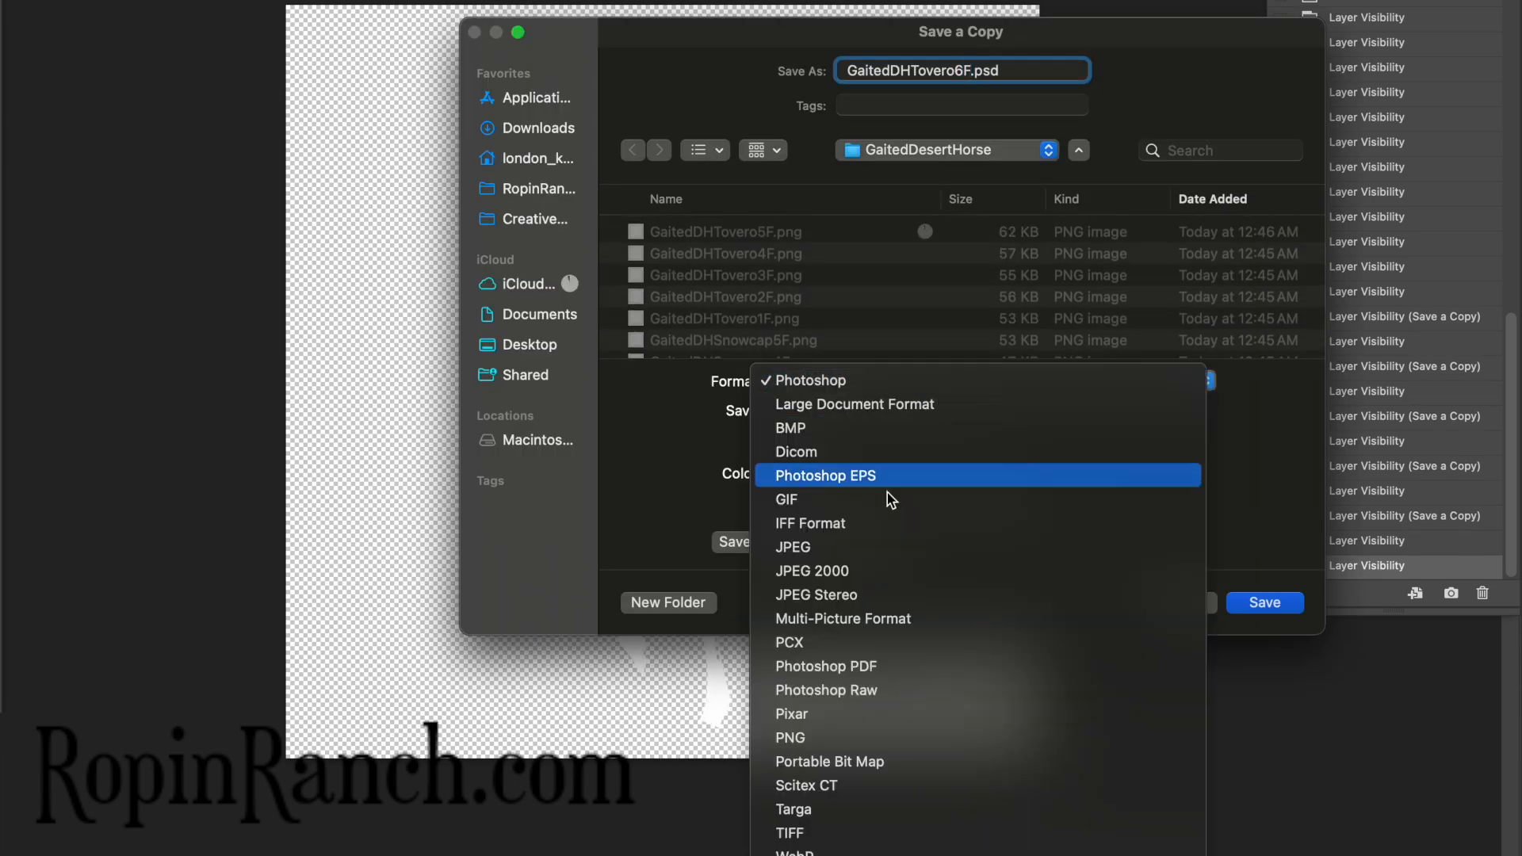
{"action": "left_click", "coordinate": [810, 735]}
{"action": "key", "text": "Return"}
{"action": "key", "text": "Return"}
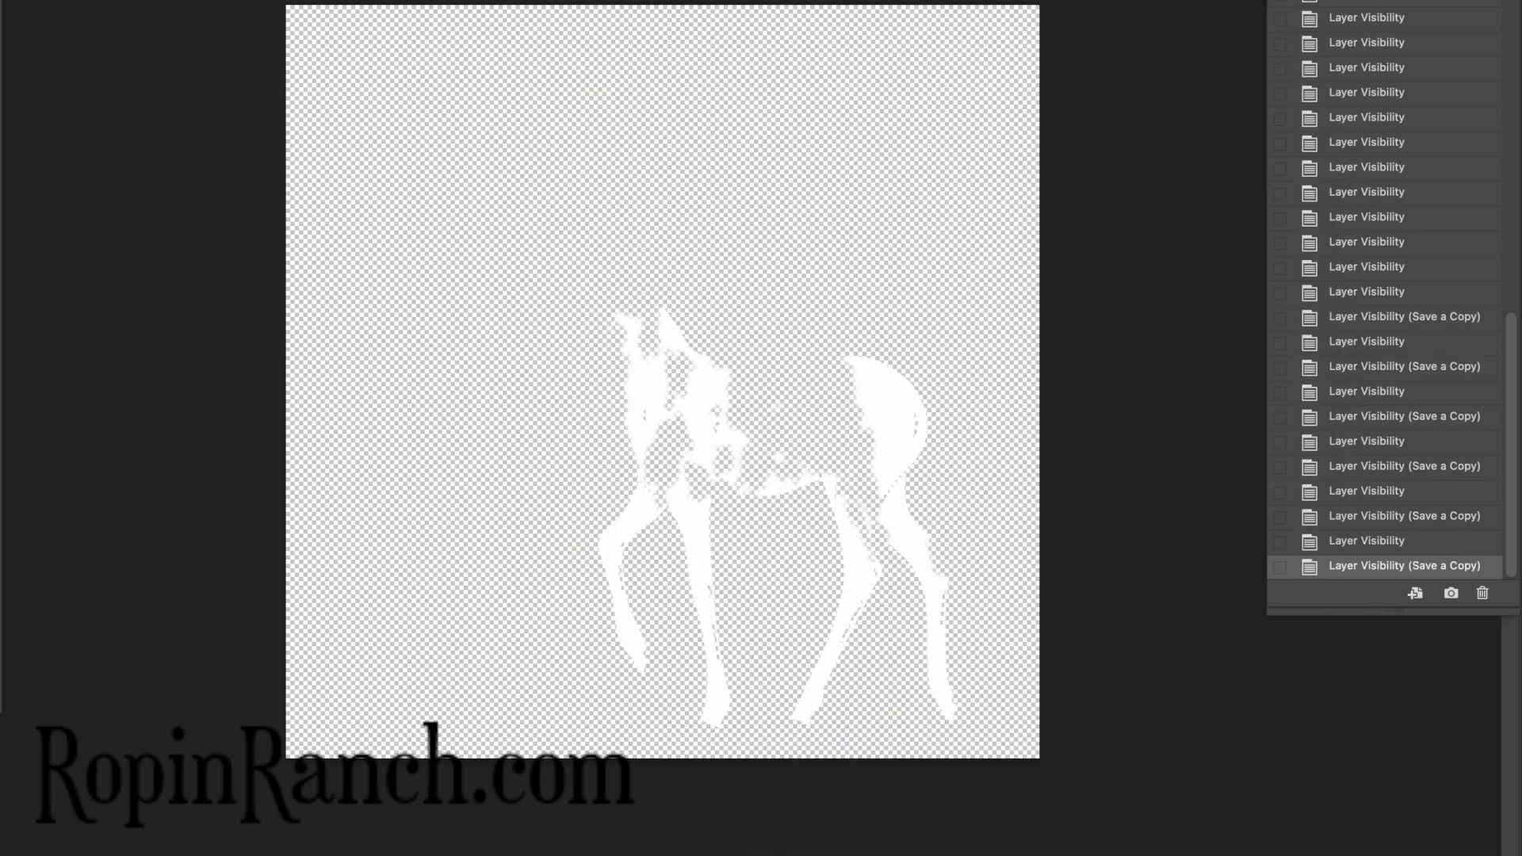
Show only the seventh tovero pattern and save it as a PNG copy named GaitedDHTovero7F
{"action": "key", "text": "super+alt+s"}
{"action": "key", "text": "Right"}
{"action": "type", "text": "7F"}
{"action": "left_click", "coordinate": [1078, 379]}
{"action": "left_click", "coordinate": [911, 730]}
{"action": "key", "text": "Return"}
{"action": "key", "text": "Return"}
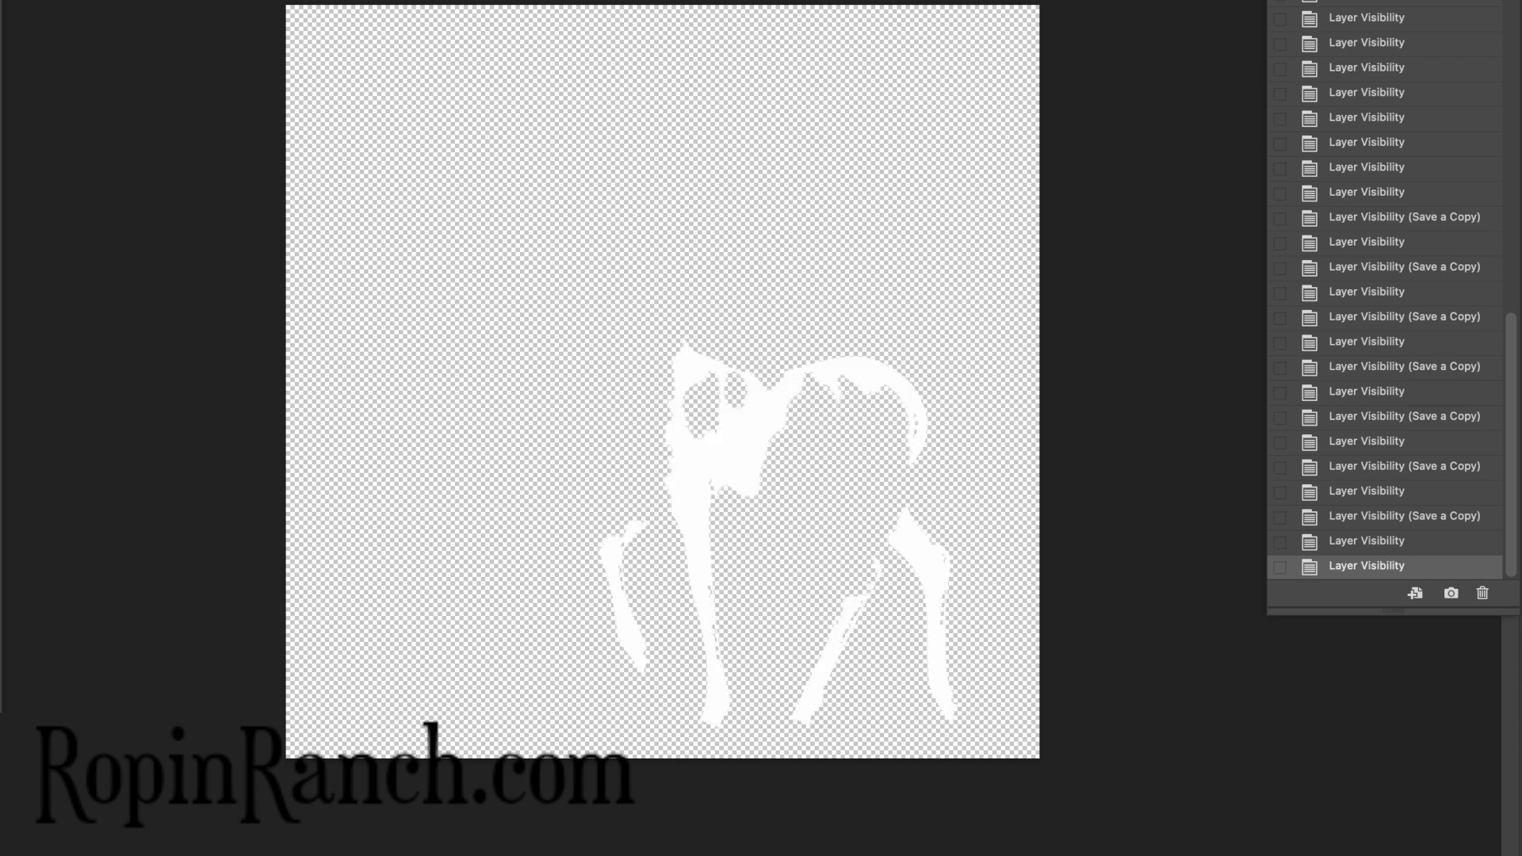
Save a PNG copy of the eighth tovero pattern, white over withers, shoulder, croup and legs, as GaitedDHTovero8F
{"action": "key", "text": "super+alt+s"}
{"action": "key", "text": "Right"}
{"action": "type", "text": "8F"}
{"action": "left_click", "coordinate": [1010, 383]}
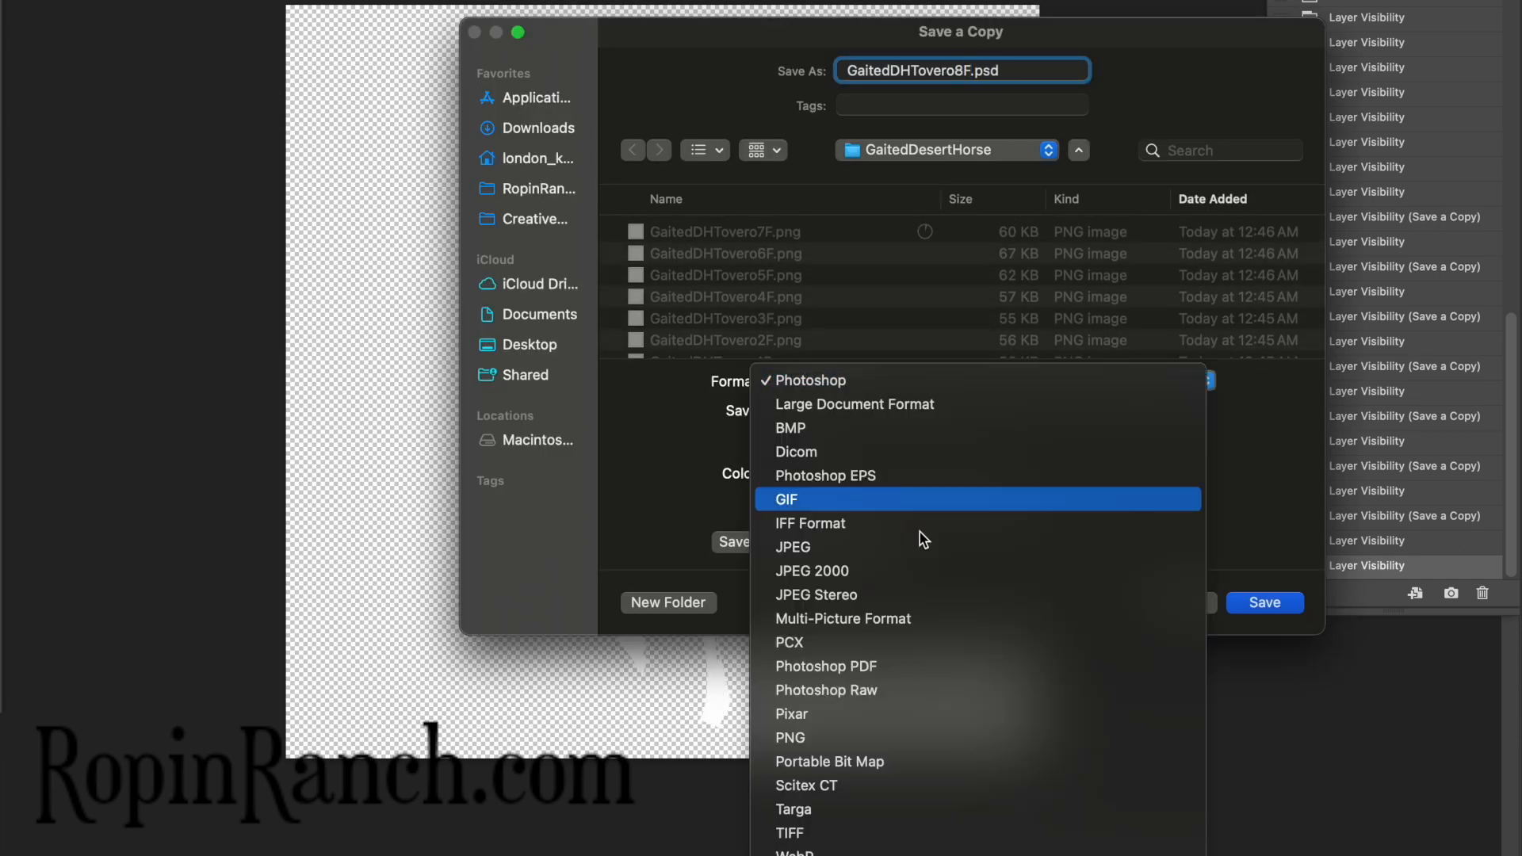
{"action": "left_click", "coordinate": [840, 736]}
{"action": "key", "text": "Return"}
{"action": "key", "text": "Return"}
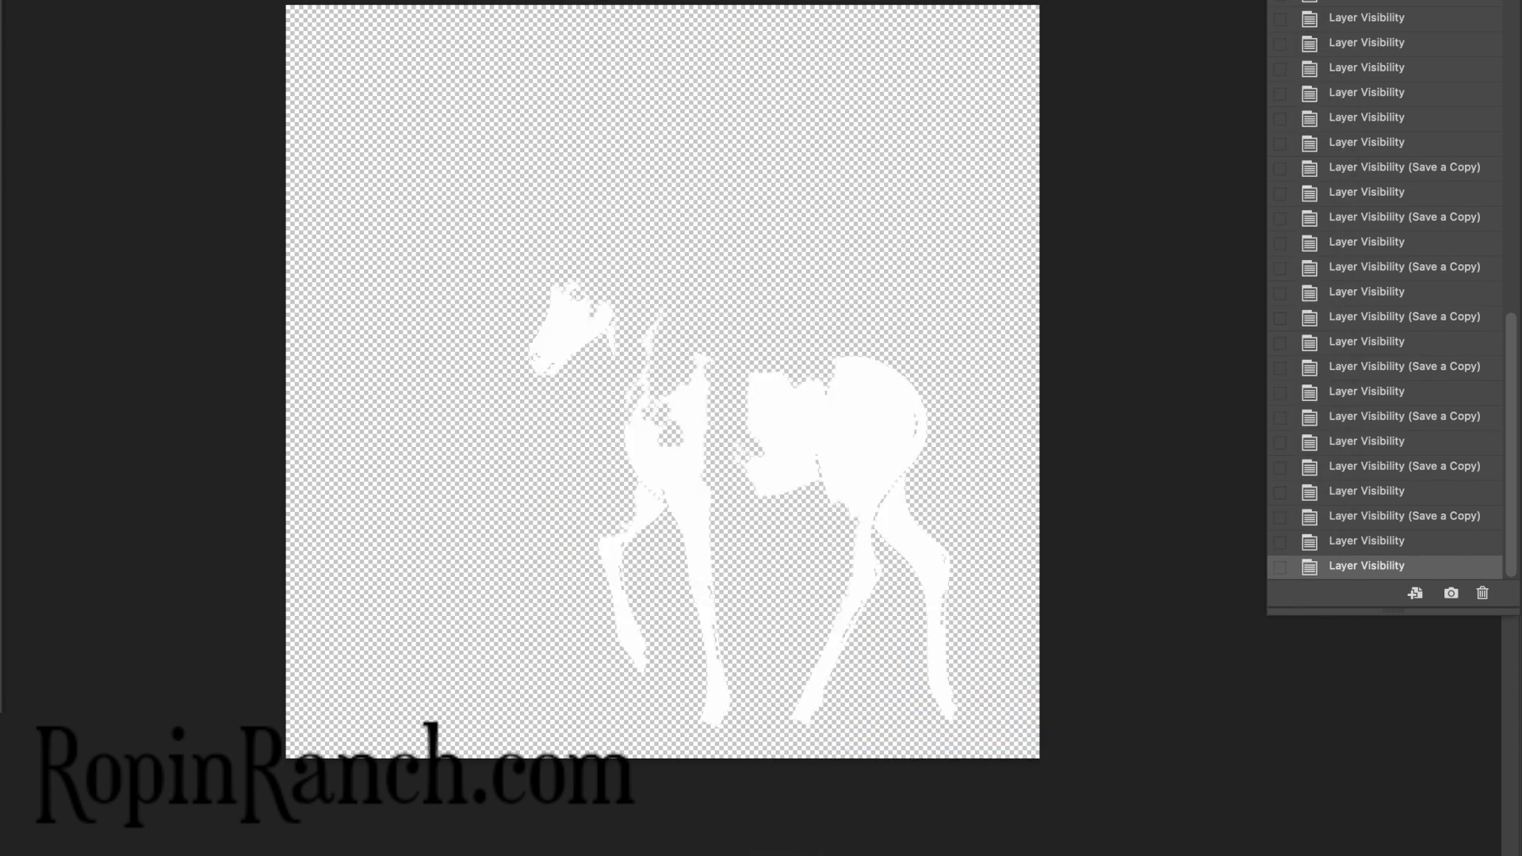
Save a PNG copy of the ninth tovero pattern, white over face, chest, hindquarters and legs, as GaitedDHTovero9F
{"action": "key", "text": "super+alt+s"}
{"action": "key", "text": "Right"}
{"action": "type", "text": "9F"}
{"action": "left_click", "coordinate": [932, 384]}
{"action": "left_click", "coordinate": [822, 734]}
{"action": "key", "text": "Return"}
{"action": "key", "text": "Return"}
Show only the tenth tovero pattern and save it as a PNG copy named GaitedDHTovero10F
{"action": "key", "text": "super+alt+s"}
{"action": "key", "text": "Right"}
{"action": "type", "text": "10"}
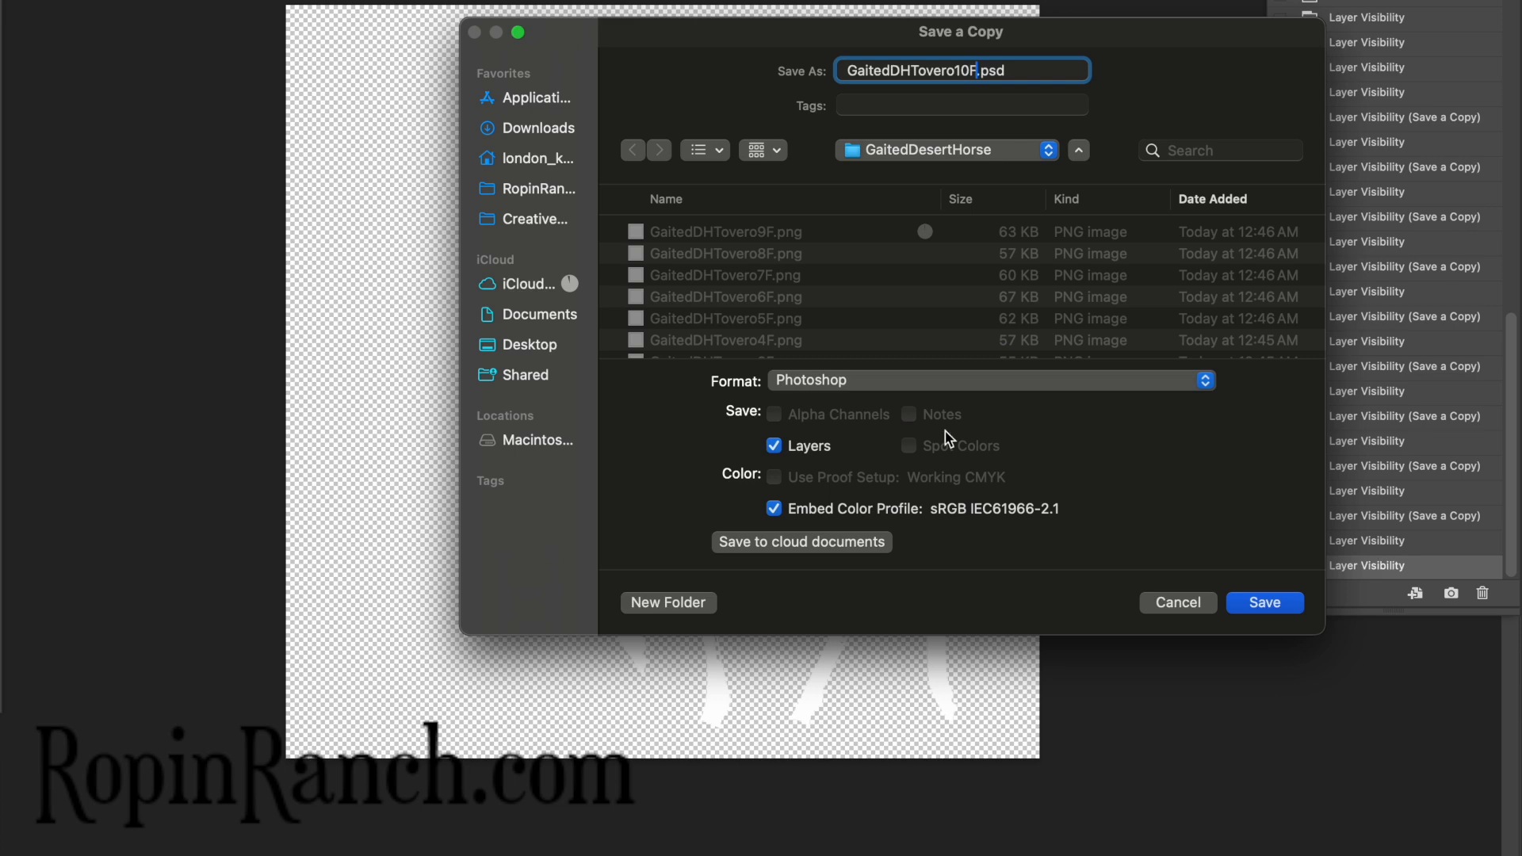
{"action": "type", "text": "F"}
{"action": "left_click", "coordinate": [943, 380]}
{"action": "left_click", "coordinate": [806, 734]}
{"action": "key", "text": "Return"}
{"action": "key", "text": "Return"}
Switch layer visibility from the tovero patterns so that only the first tobiano pattern is shown
{"action": "key", "text": "super+comma"}
{"action": "key", "text": "super+comma"}
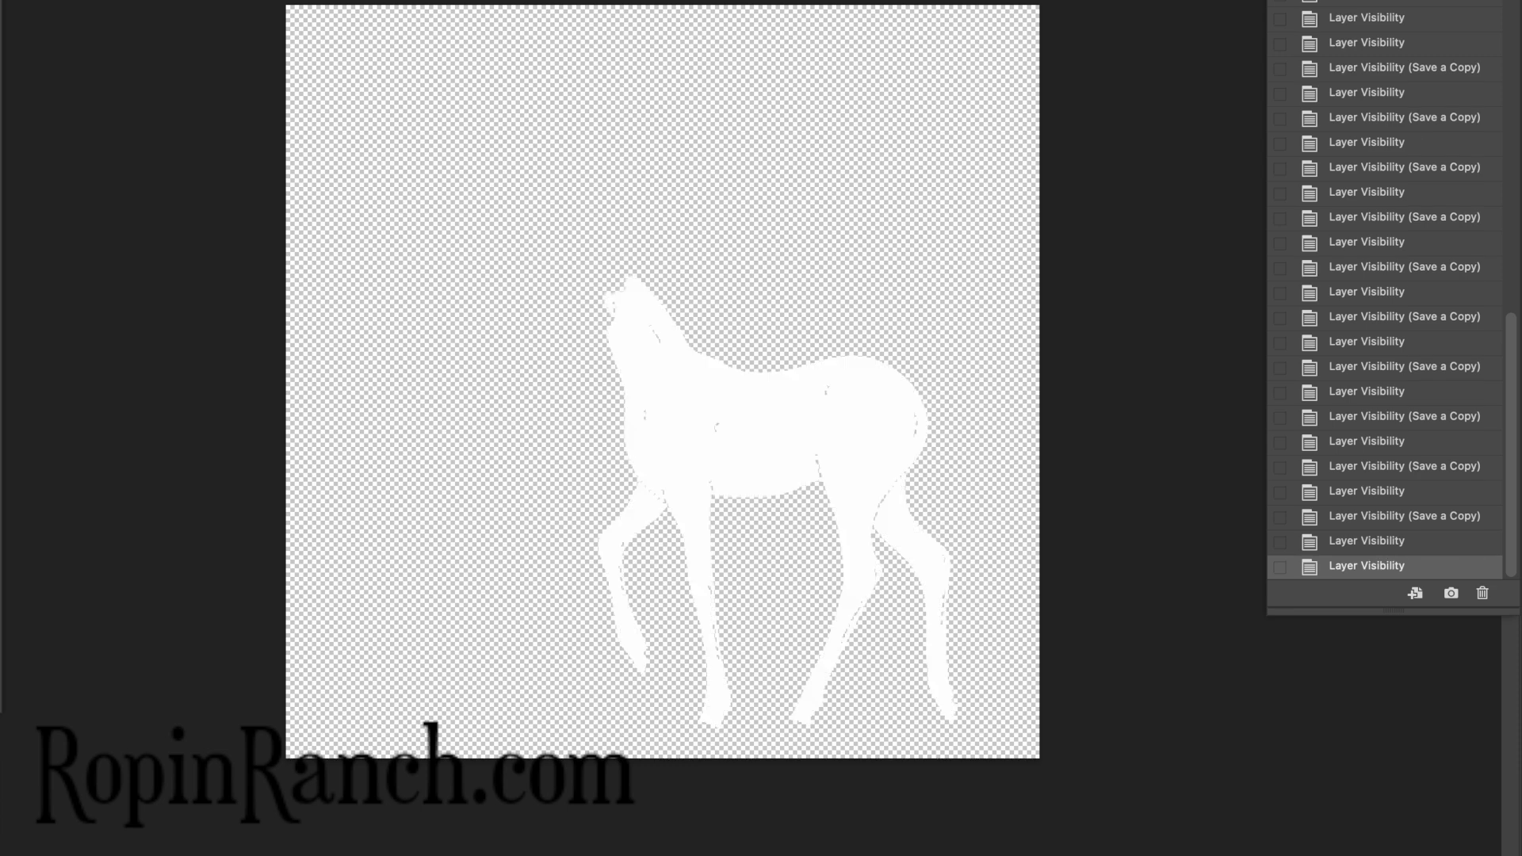
{"action": "key", "text": "super+comma"}
{"action": "key", "text": "super+comma"}
{"action": "key", "text": "super+comma"}
{"action": "key", "text": "super+comma"}
{"action": "key", "text": "super+comma"}
{"action": "key", "text": "super+comma"}
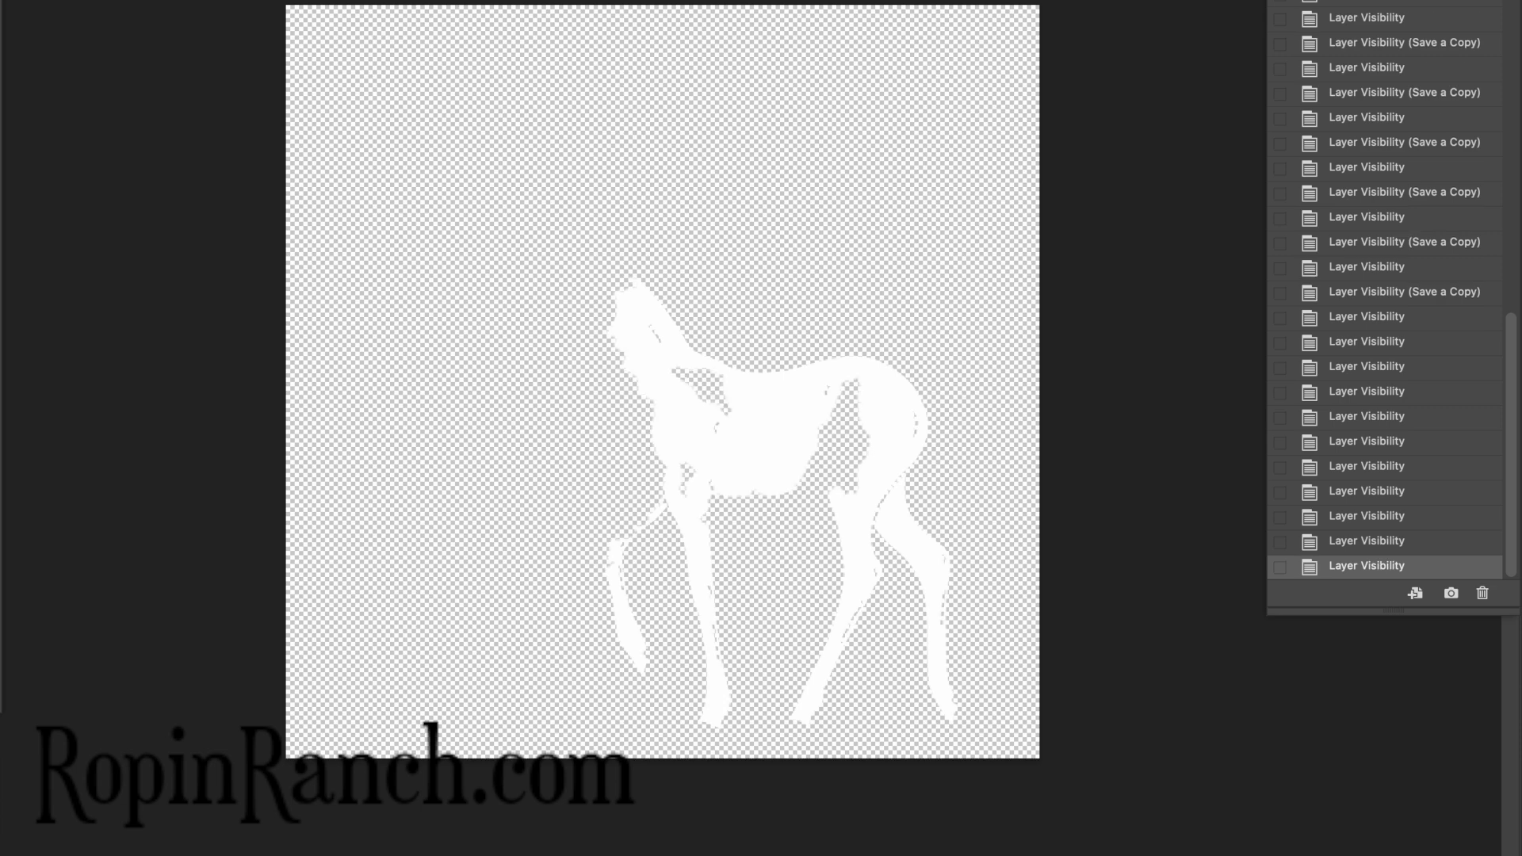
Name the new copy of the first tobiano pattern GaitedDHTobiano1F, copying the base name GaitedDHTobiano to the clipboard for reuse
{"action": "key", "text": "alt+super+s"}
{"action": "type", "text": "GaitedDHTovero"}
{"action": "key", "text": "BackSpace"}
{"action": "key", "text": "BackSpace"}
{"action": "key", "text": "BackSpace"}
{"action": "key", "text": "BackSpace"}
{"action": "type", "text": "bio"}
{"action": "type", "text": "ano"}
{"action": "key", "text": "shift+super+Left"}
{"action": "key", "text": "super+c"}
{"action": "key", "text": "Right"}
{"action": "type", "text": "1F"}
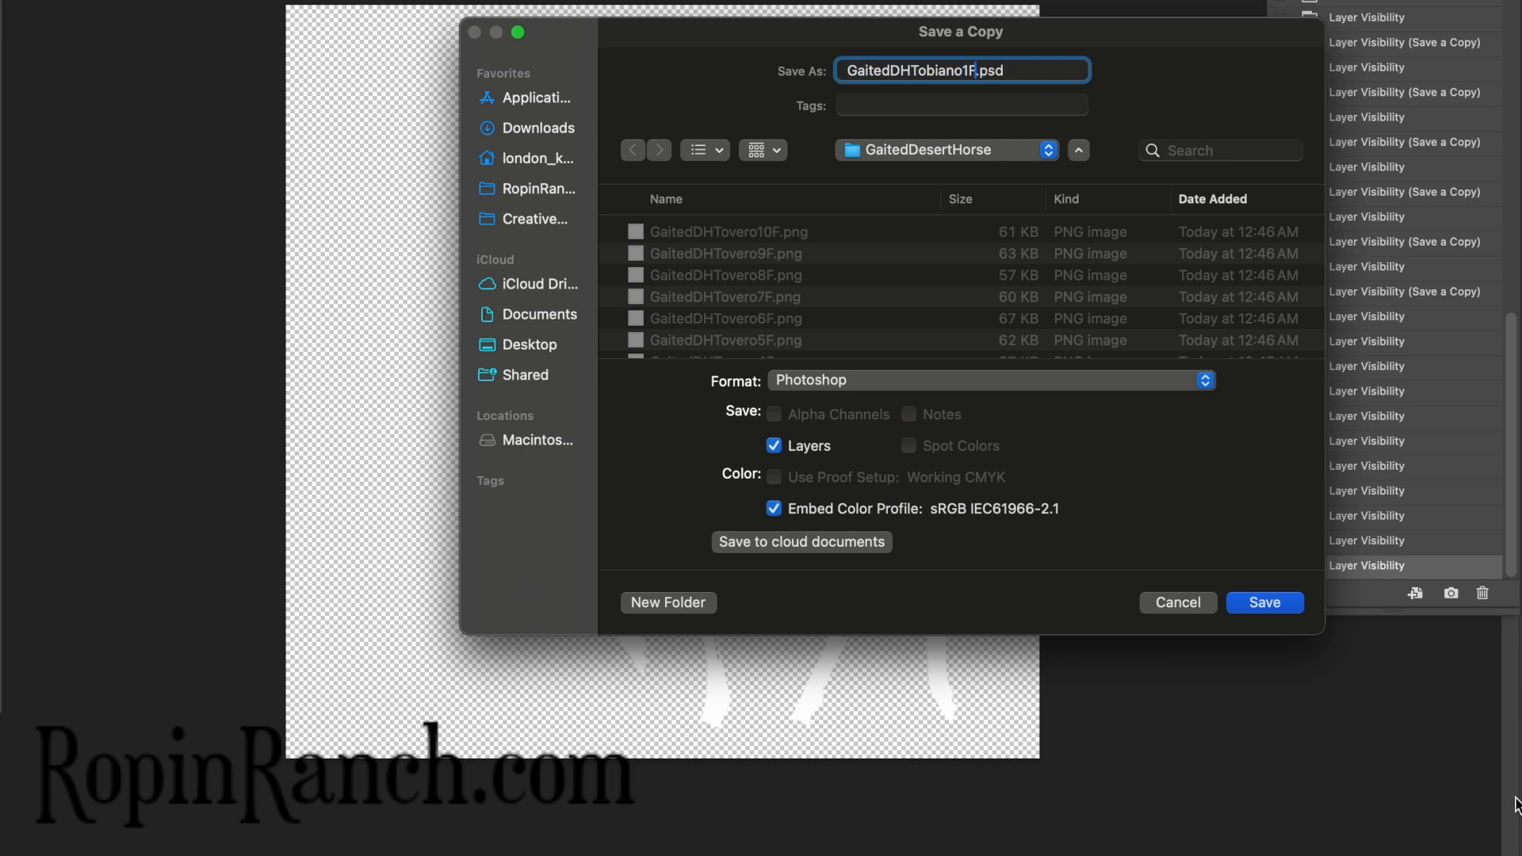
Set the first tobiano copy's format to PNG and save it
{"action": "left_click", "coordinate": [1053, 382]}
{"action": "left_click", "coordinate": [853, 741]}
{"action": "key", "text": "Return"}
{"action": "key", "text": "Return"}
Show only the second tobiano pattern and save it as a PNG copy named GaitedDHTobiano2F
{"action": "key", "text": "alt+super+s"}
{"action": "key", "text": "super+v"}
{"action": "type", "text": "2F"}
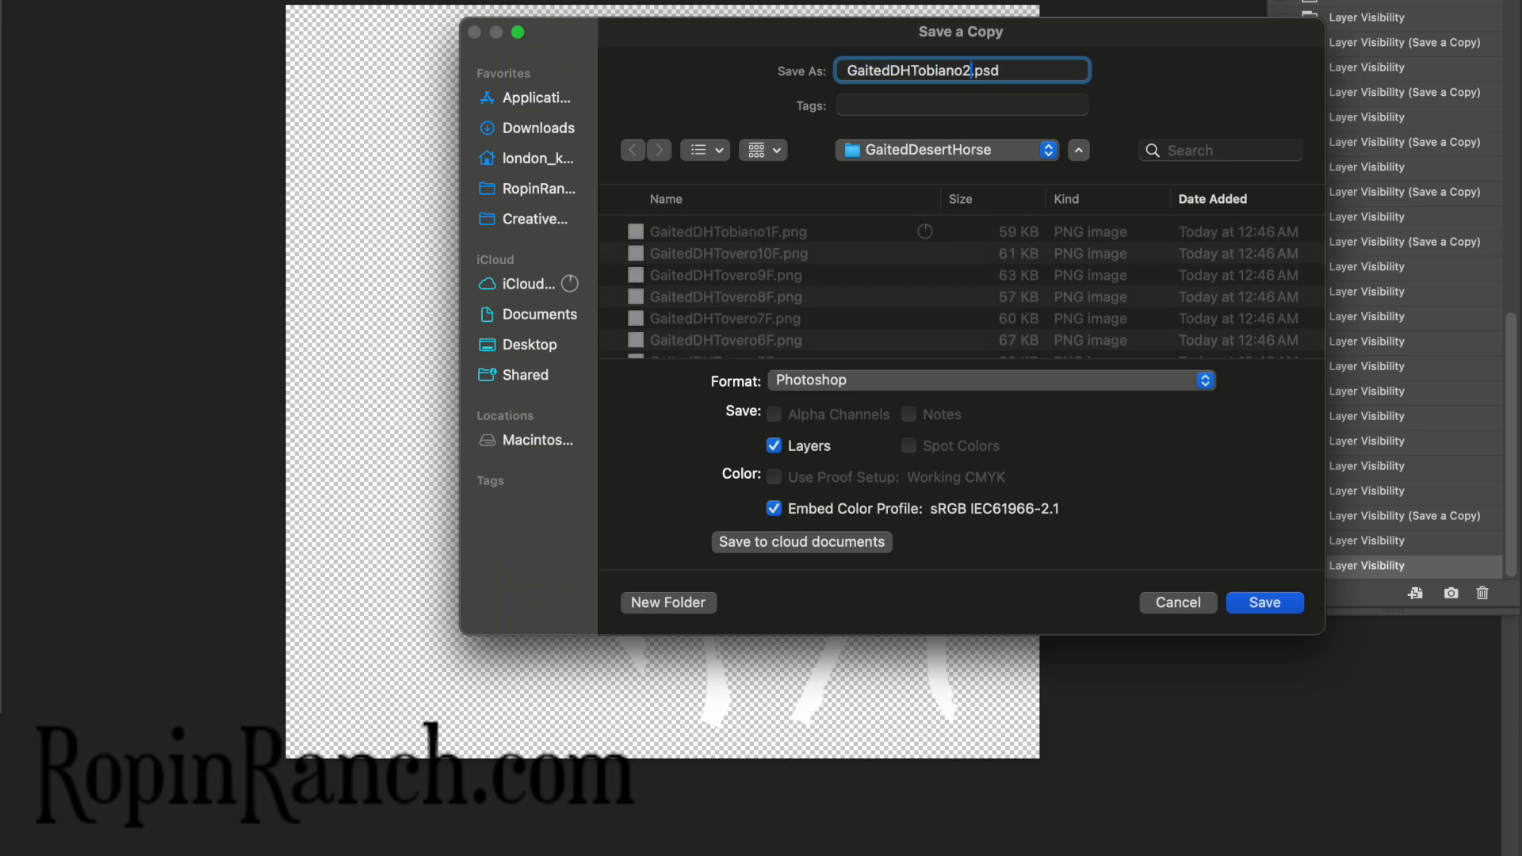
{"action": "left_click", "coordinate": [978, 380]}
{"action": "left_click", "coordinate": [840, 738]}
{"action": "key", "text": "Return"}
{"action": "key", "text": "Return"}
Show only the third tobiano pattern and save it as a PNG copy named GaitedDHTobiano3F
{"action": "key", "text": "alt+super+s"}
{"action": "key", "text": "super+v"}
{"action": "type", "text": "3F"}
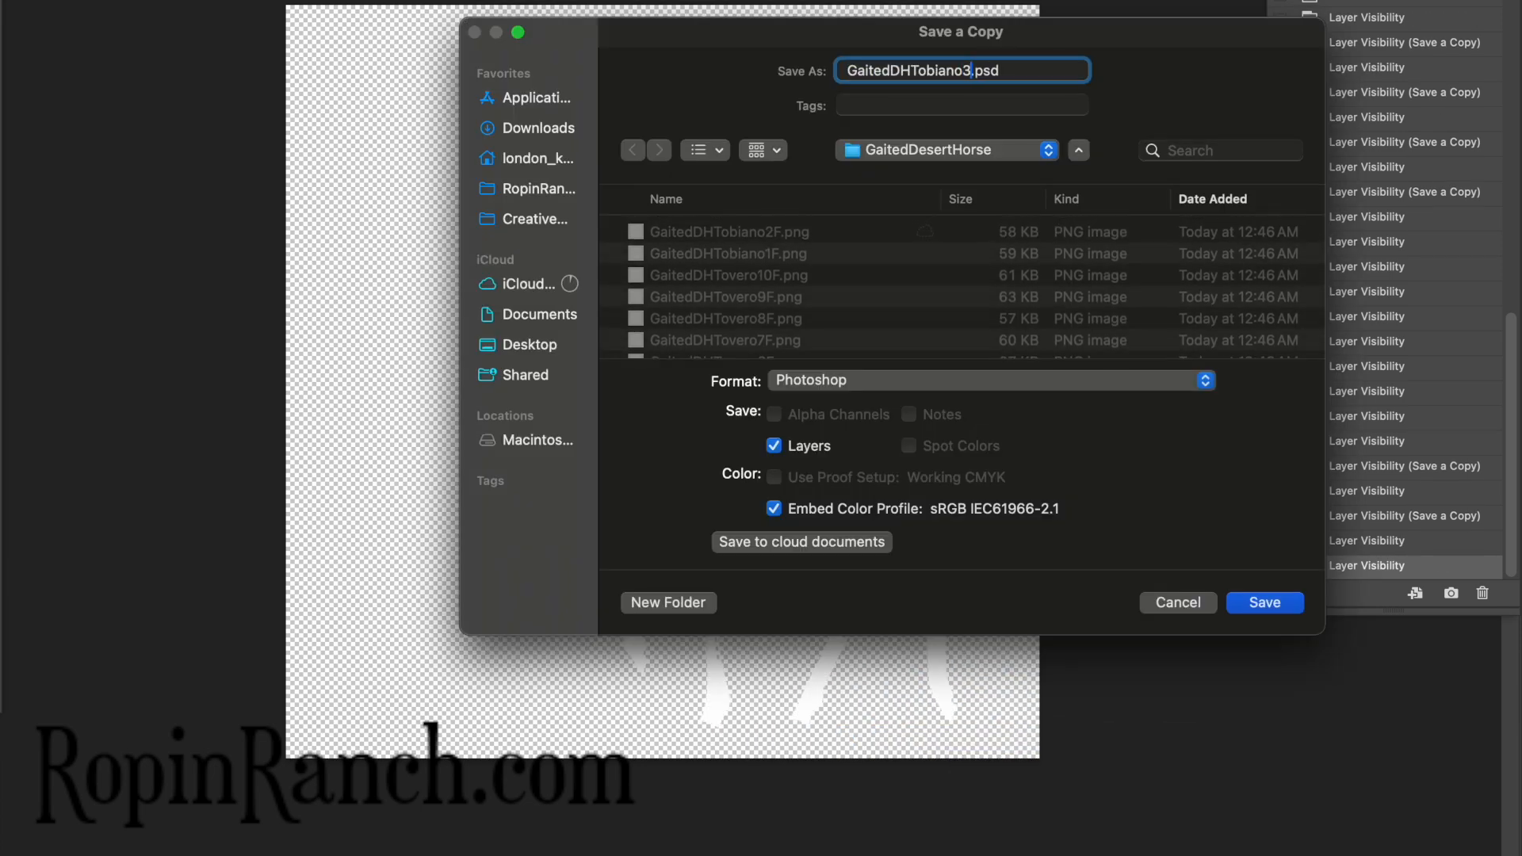
{"action": "left_click", "coordinate": [975, 384]}
{"action": "left_click", "coordinate": [853, 737]}
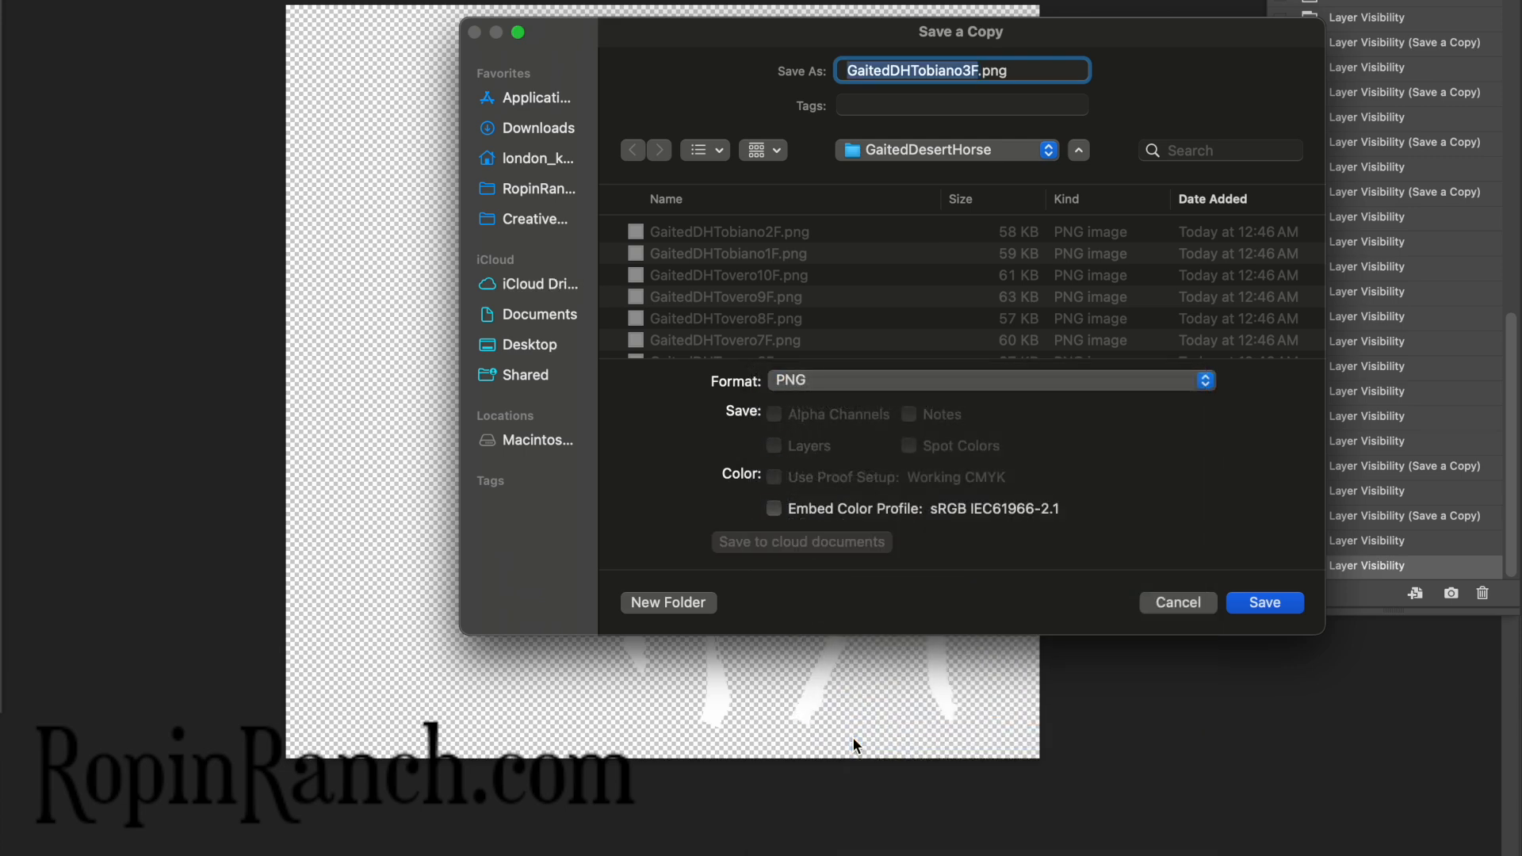
{"action": "key", "text": "Return"}
{"action": "key", "text": "Return"}
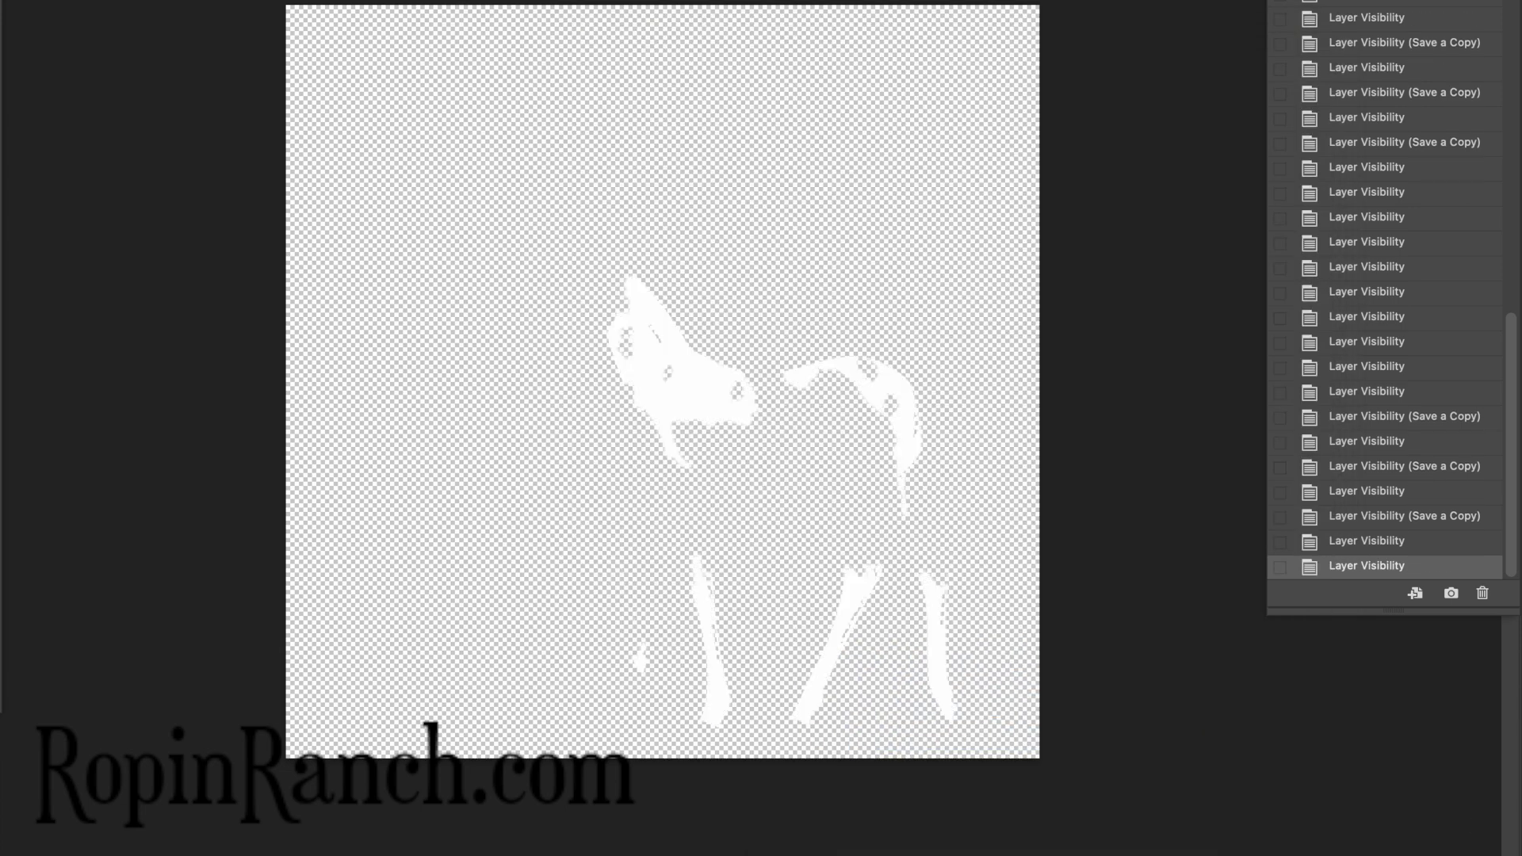
Save a PNG copy of the fourth tobiano pattern, white over neck, shoulder, croup and lower legs, as GaitedDHTobiano4F
{"action": "key", "text": "alt+super+s"}
{"action": "key", "text": "super+v"}
{"action": "type", "text": "4F"}
{"action": "left_click", "coordinate": [996, 379]}
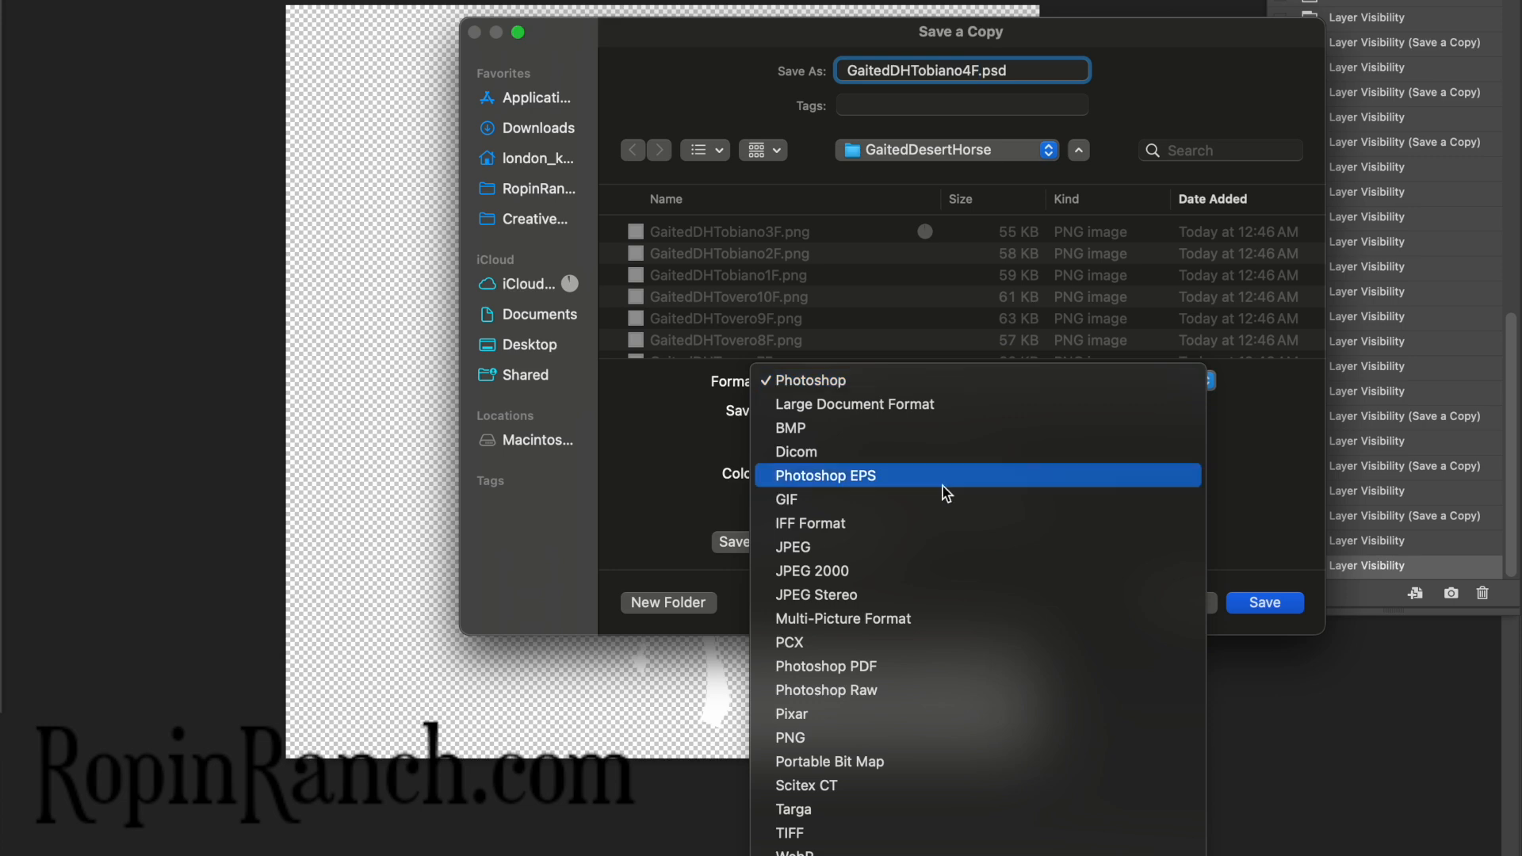
{"action": "left_click", "coordinate": [855, 735]}
{"action": "key", "text": "Return"}
{"action": "key", "text": "Return"}
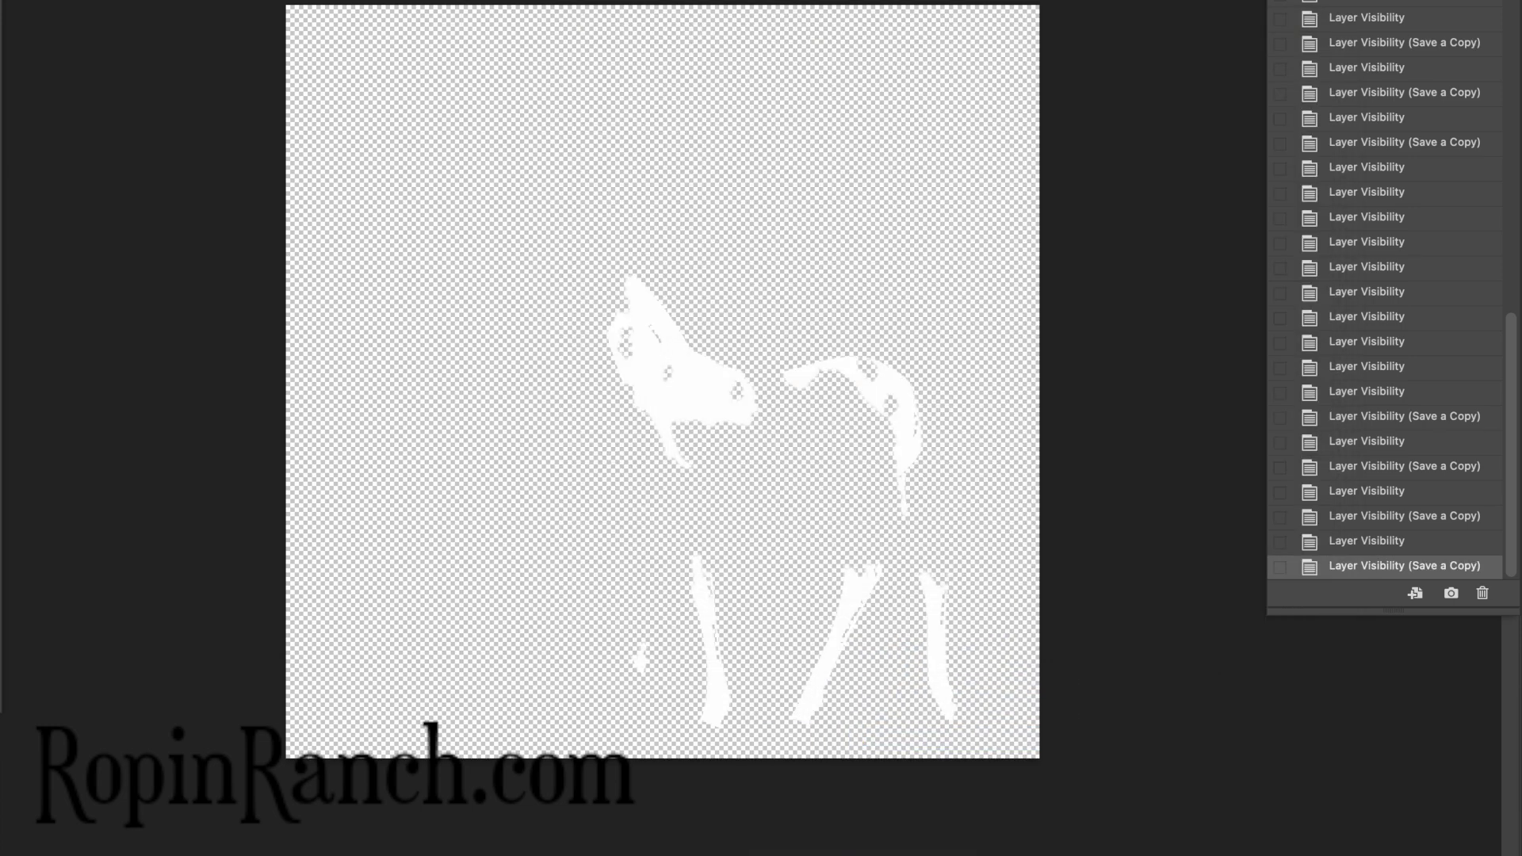
Show only the fifth tobiano pattern and save it as a PNG copy named GaitedDHTobiano5F
{"action": "key", "text": "alt+super+s"}
{"action": "type", "text": "GaitedDHTobiano"}
{"action": "type", "text": "5F"}
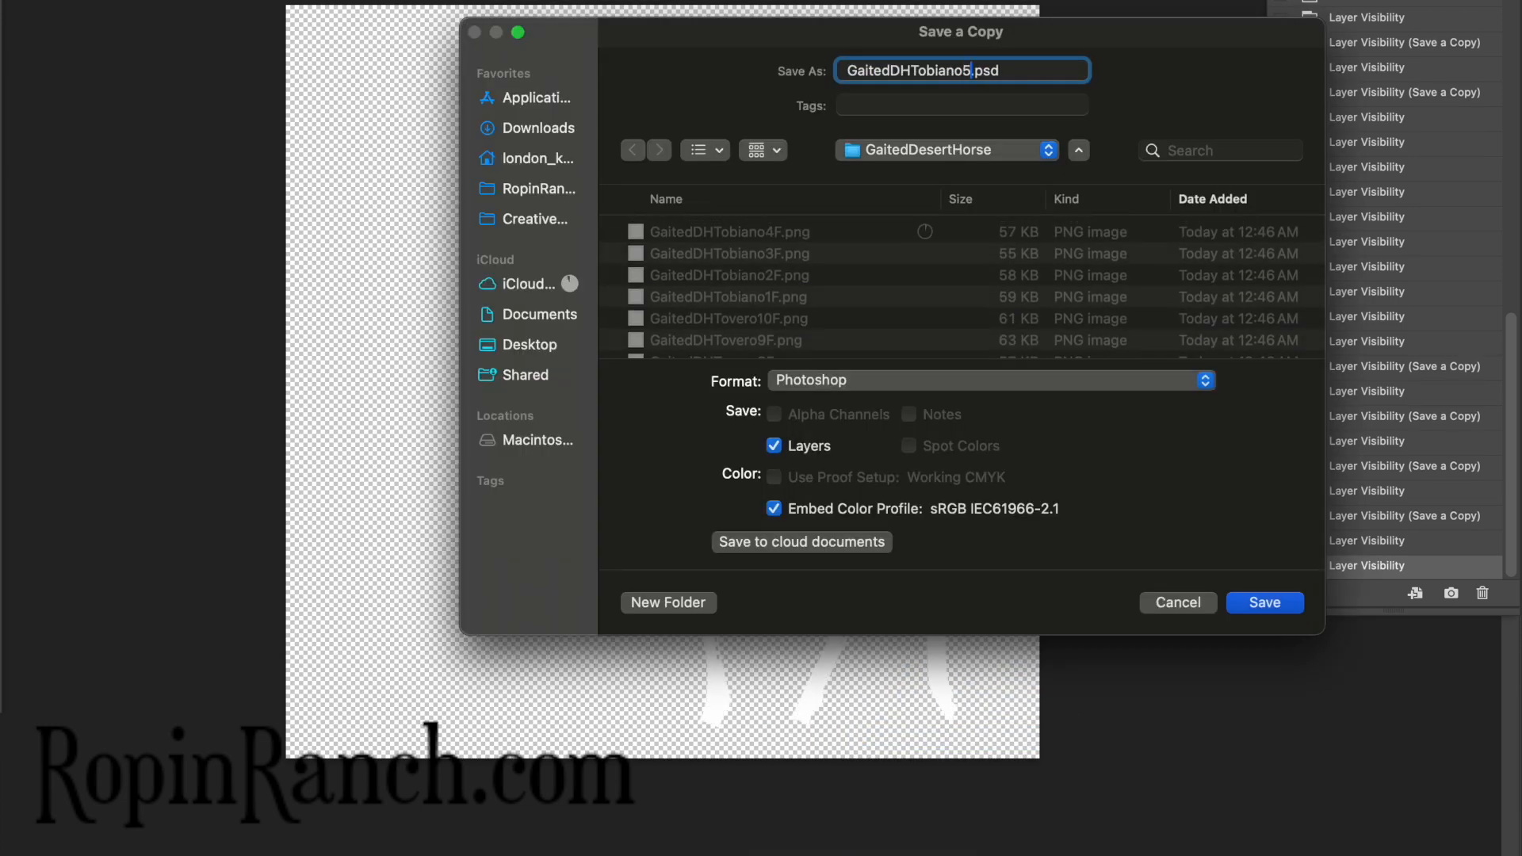
{"action": "left_click", "coordinate": [867, 382]}
{"action": "left_click", "coordinate": [830, 737]}
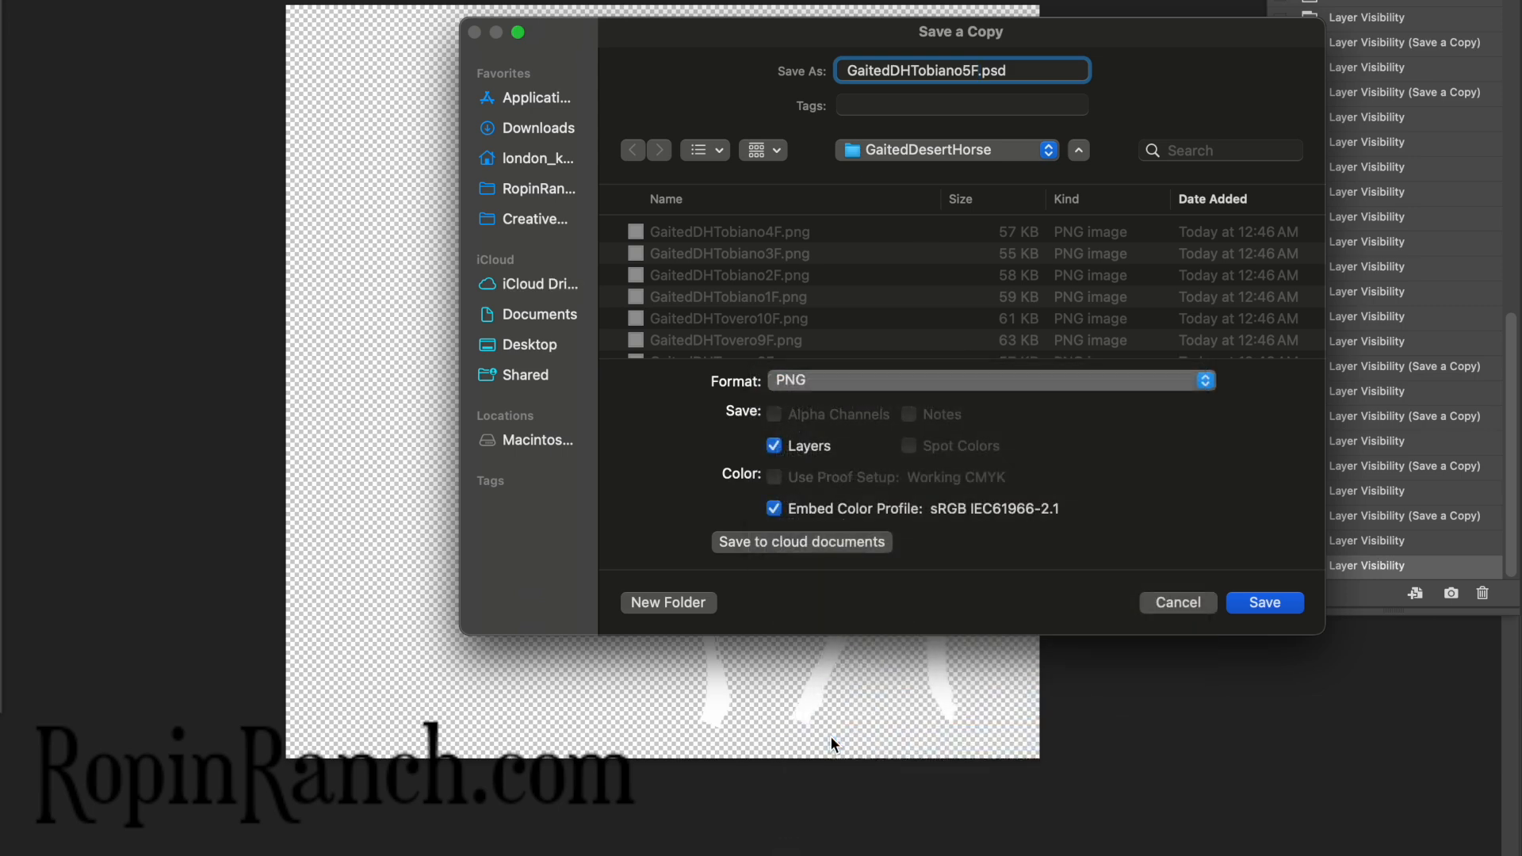
{"action": "key", "text": "Return"}
{"action": "key", "text": "Return"}
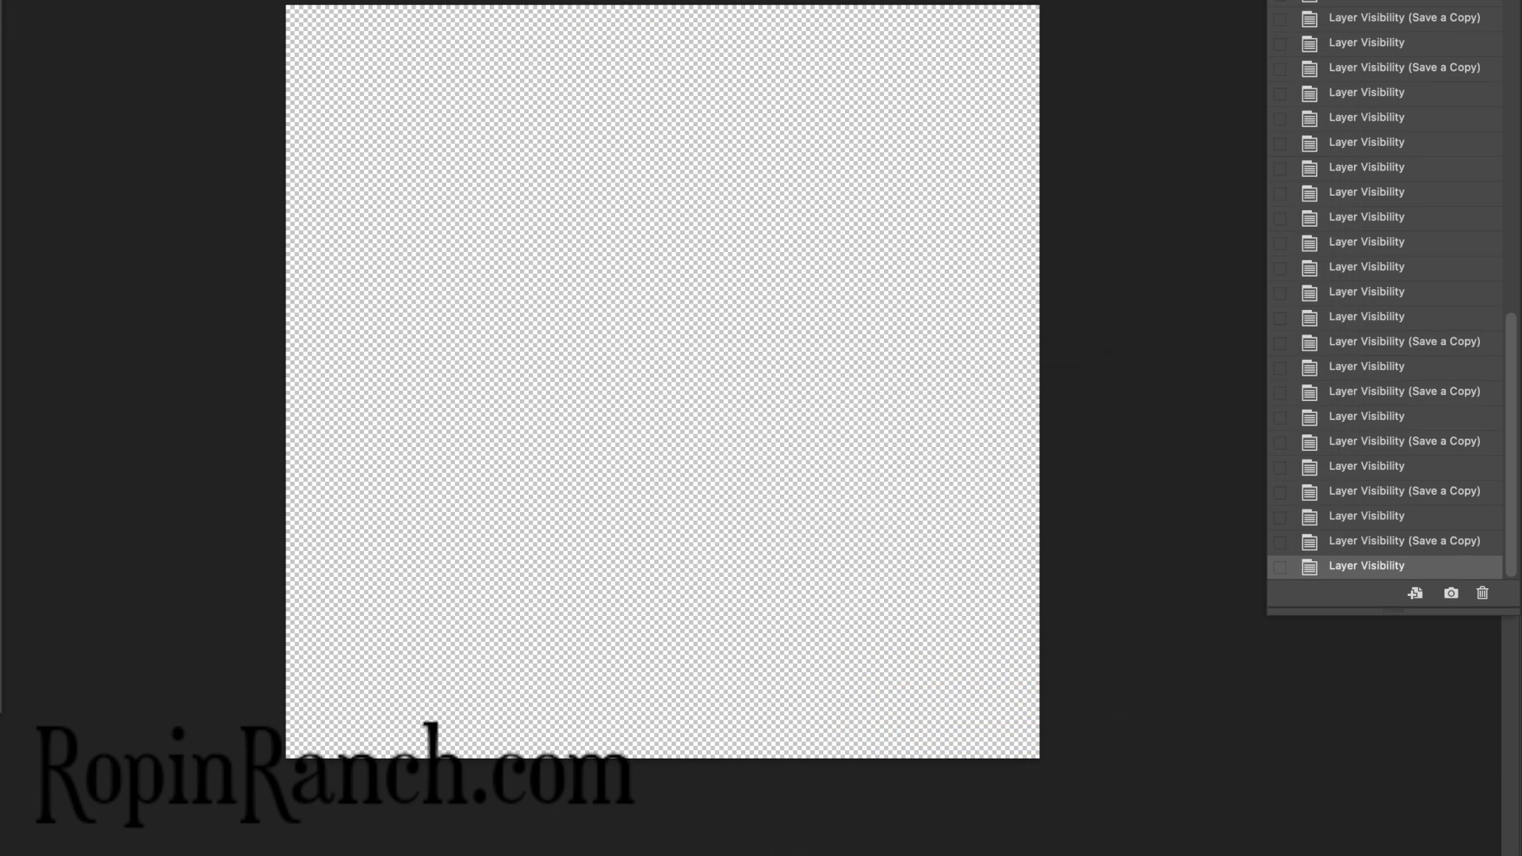
Save a PNG copy of the sixth tobiano pattern, white over neck, back, flank and all legs, as GaitedDHTobiano6F
{"action": "key", "text": "alt+super+s"}
{"action": "type", "text": "GaitedDHTobiano"}
{"action": "type", "text": "6F"}
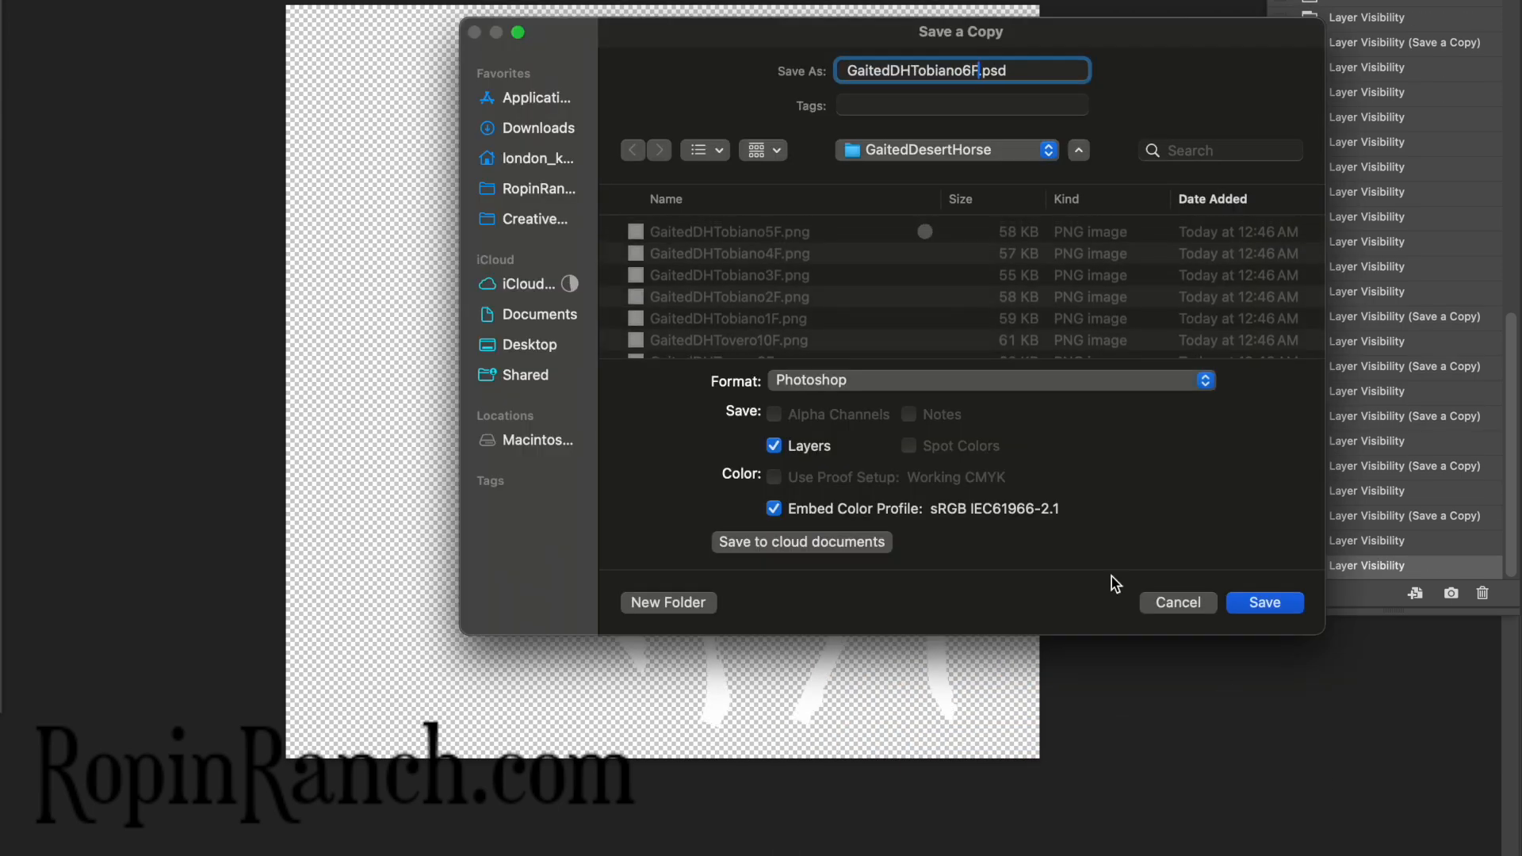
{"action": "left_click", "coordinate": [1000, 382]}
{"action": "left_click", "coordinate": [832, 718]}
{"action": "key", "text": "Return"}
{"action": "key", "text": "Return"}
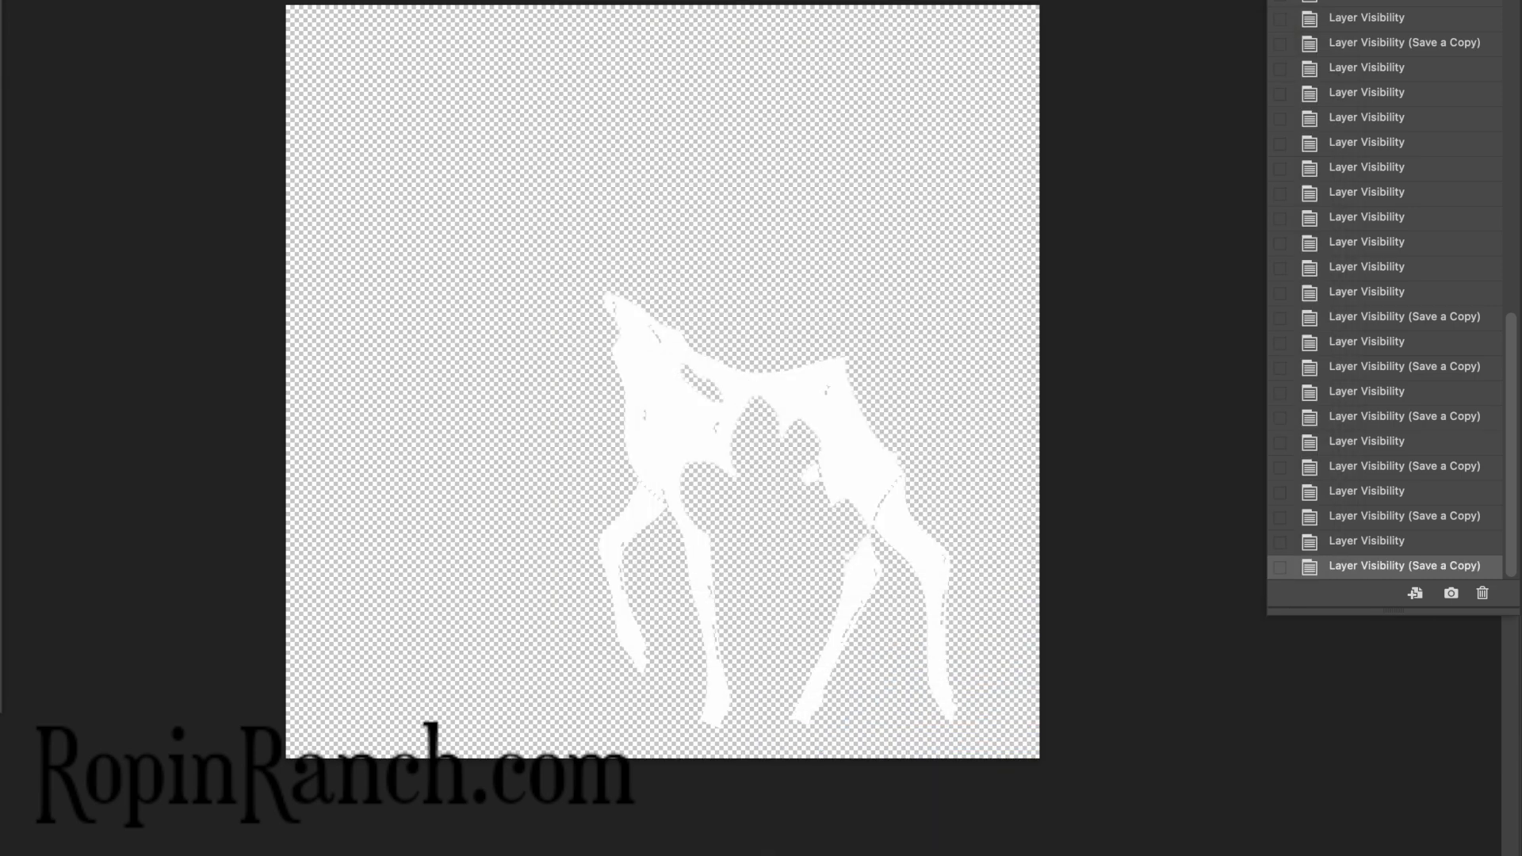
Save a PNG copy of the seventh tobiano pattern, white over neck, belly, croup and legs, as GaitedDHTobiano7F
{"action": "key", "text": "alt+super+s"}
{"action": "type", "text": "GaitedDHTobiano"}
{"action": "type", "text": "7F"}
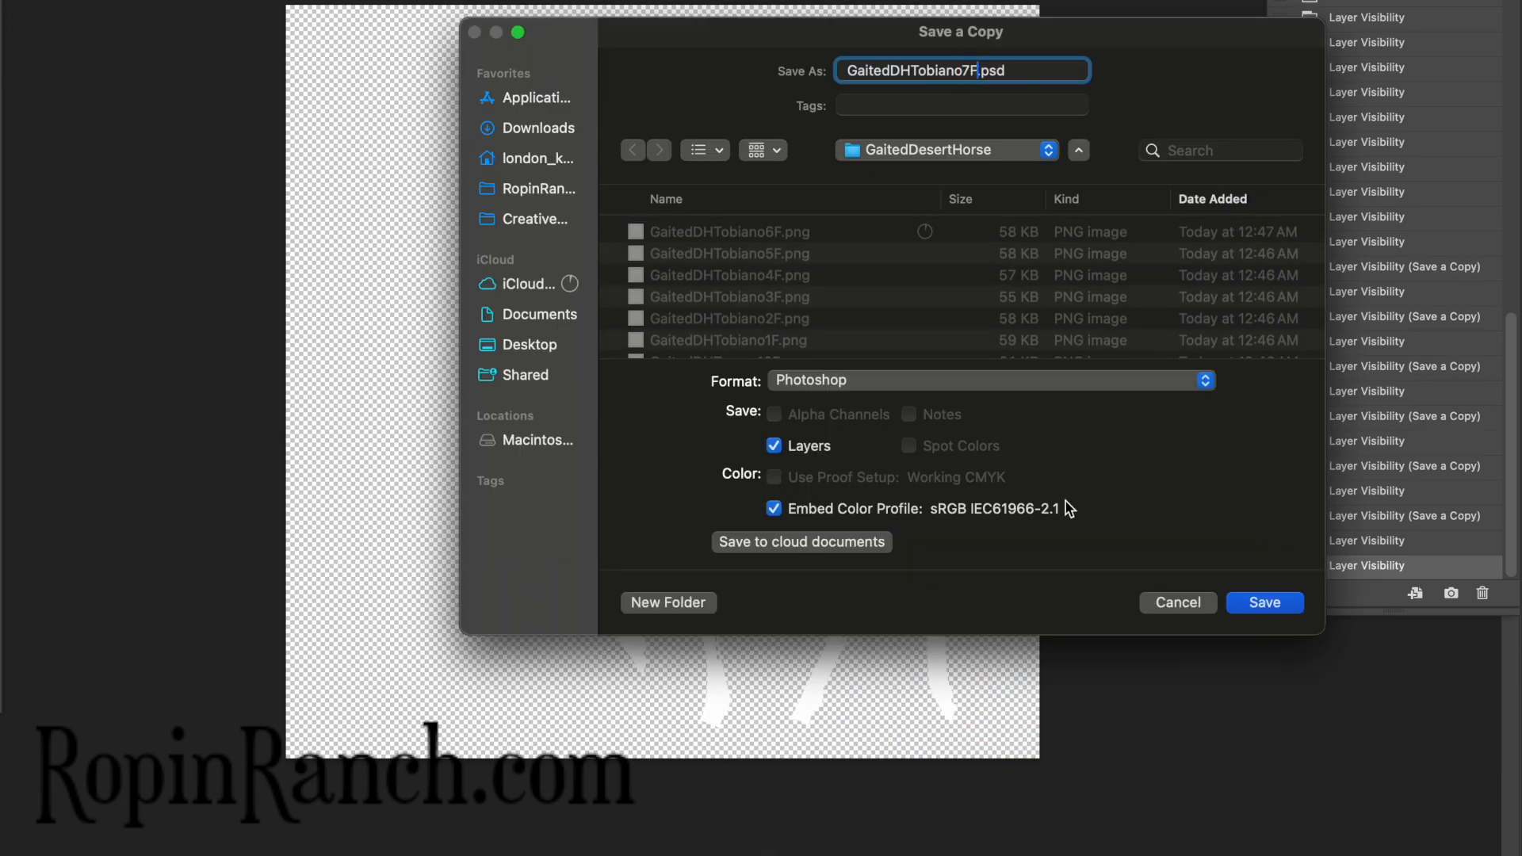
{"action": "left_click", "coordinate": [960, 382]}
{"action": "left_click", "coordinate": [840, 737]}
{"action": "key", "text": "Return"}
{"action": "key", "text": "Return"}
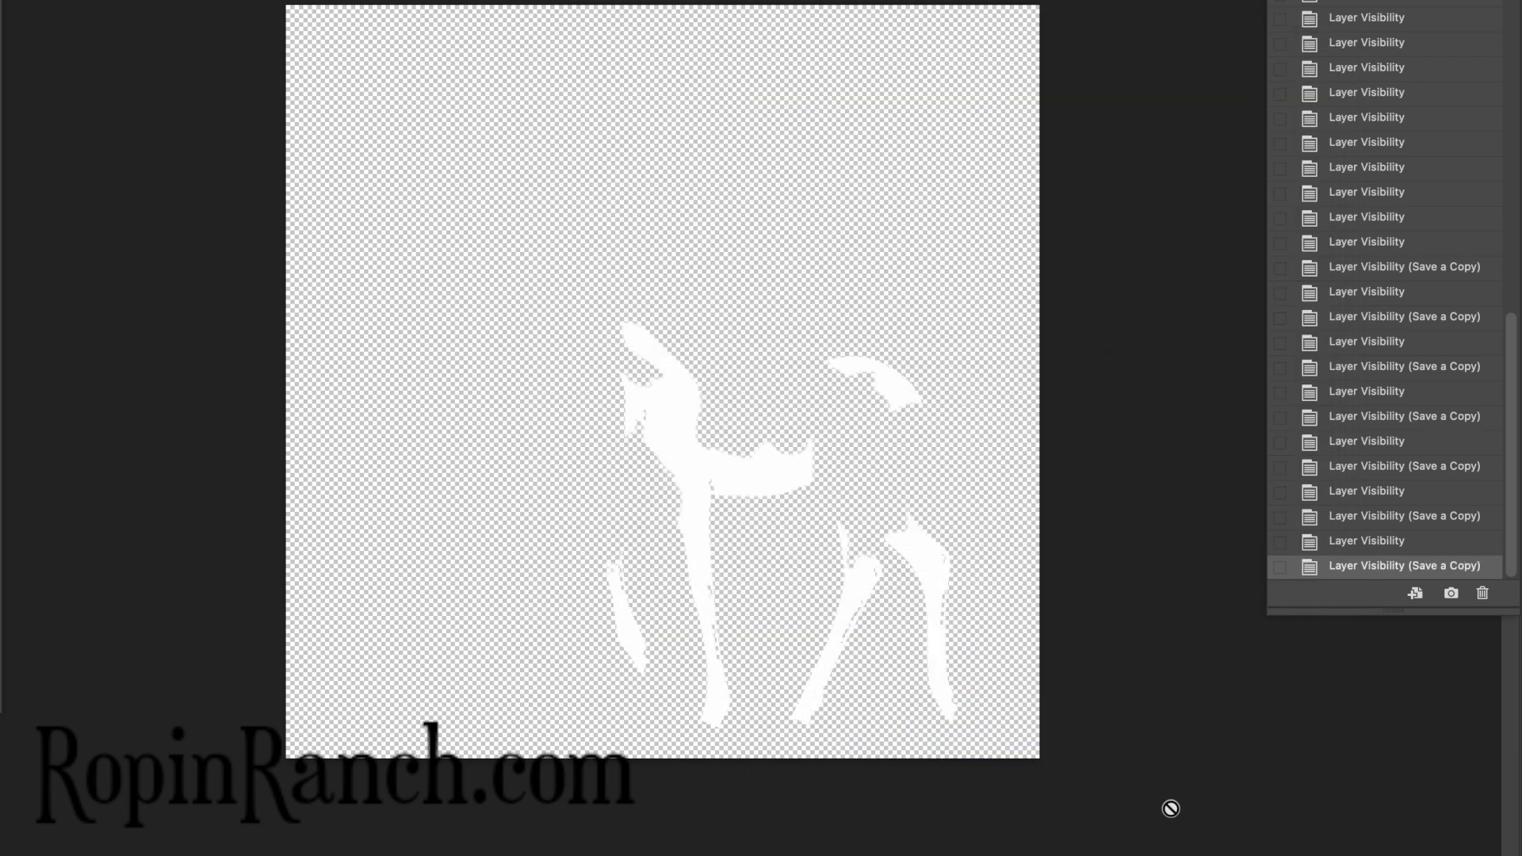
Show only the eighth tobiano pattern and save it as a PNG copy named GaitedDHTobiano8F
{"action": "key", "text": "alt+super+s"}
{"action": "type", "text": "GaitedDHTobiano"}
{"action": "type", "text": "8F"}
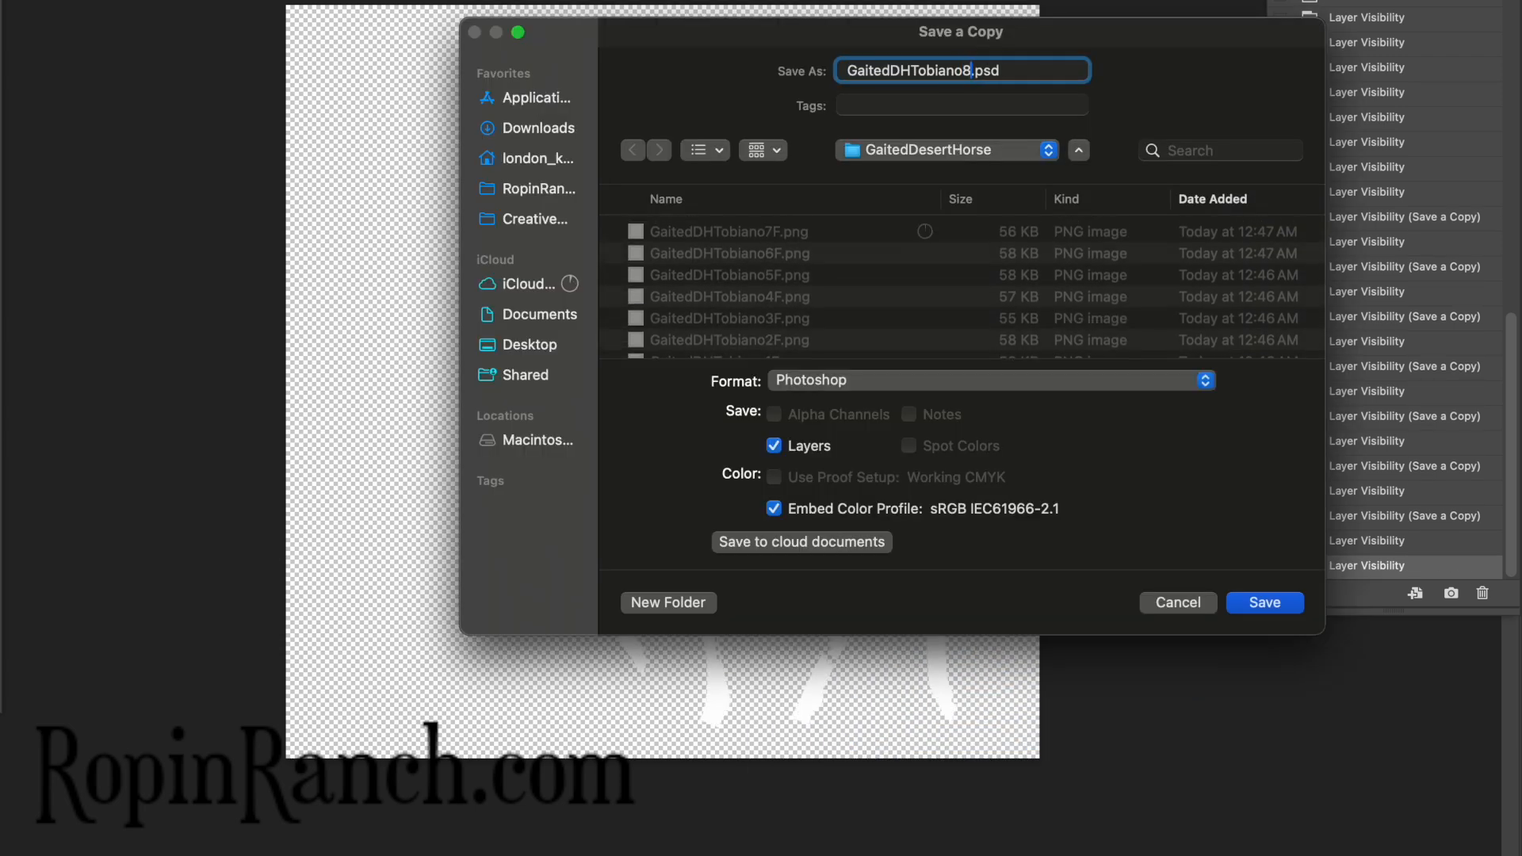
{"action": "left_click", "coordinate": [951, 387]}
{"action": "left_click", "coordinate": [835, 721]}
{"action": "left_click", "coordinate": [829, 389]}
{"action": "left_click", "coordinate": [834, 404]}
{"action": "key", "text": "Return"}
{"action": "key", "text": "Return"}
Show only the ninth tobiano pattern and save it as a PNG copy named GaitedDHTobiano9F
{"action": "key", "text": "alt+super+s"}
{"action": "type", "text": "GaitedDHTobiano"}
{"action": "type", "text": "9F"}
{"action": "left_click", "coordinate": [926, 381]}
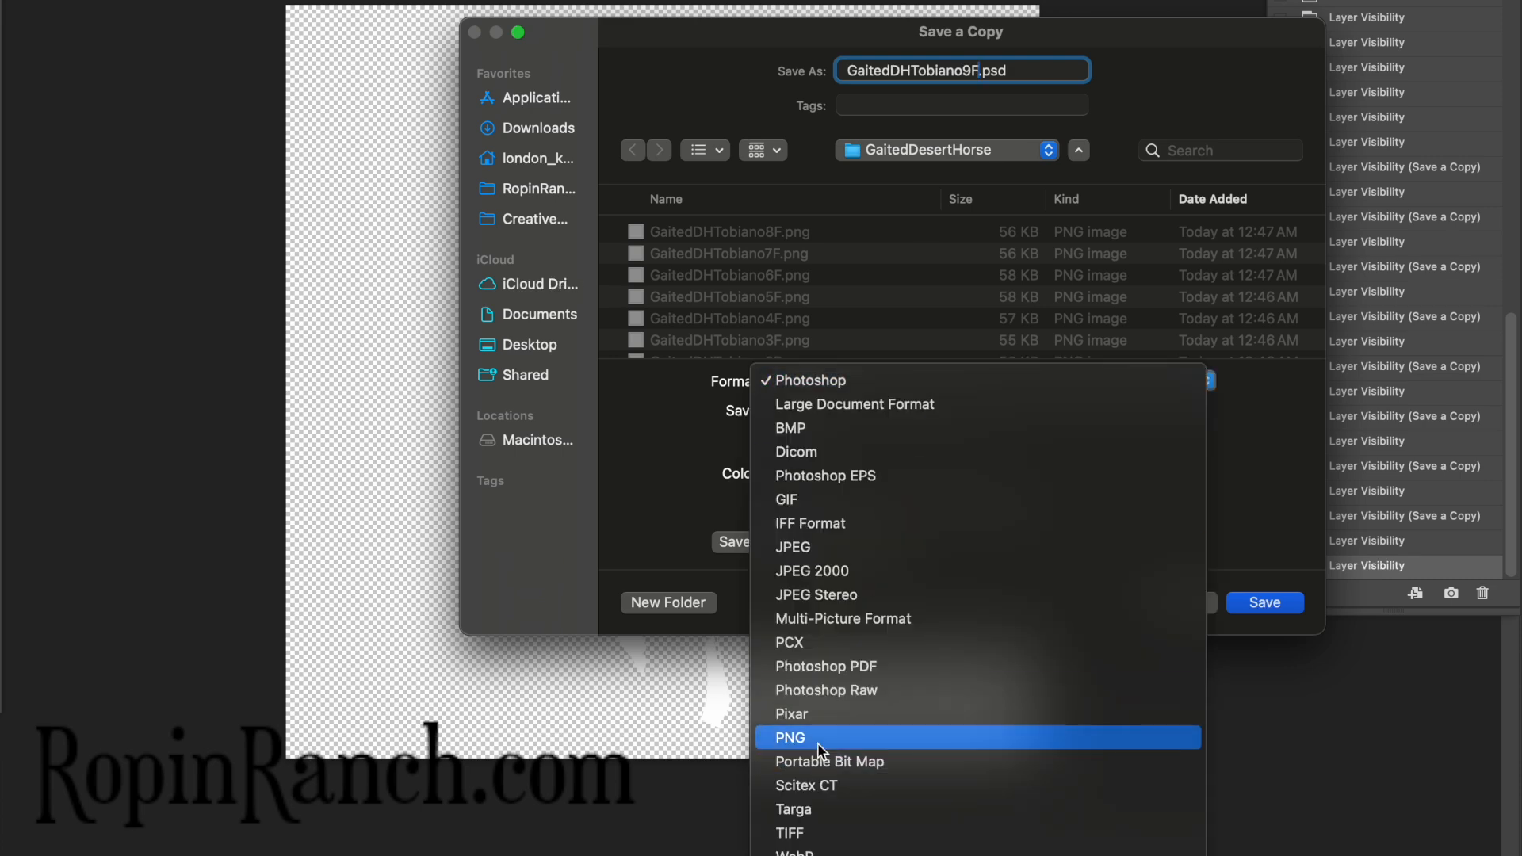
{"action": "left_click", "coordinate": [816, 718]}
{"action": "key", "text": "Return"}
{"action": "key", "text": "Return"}
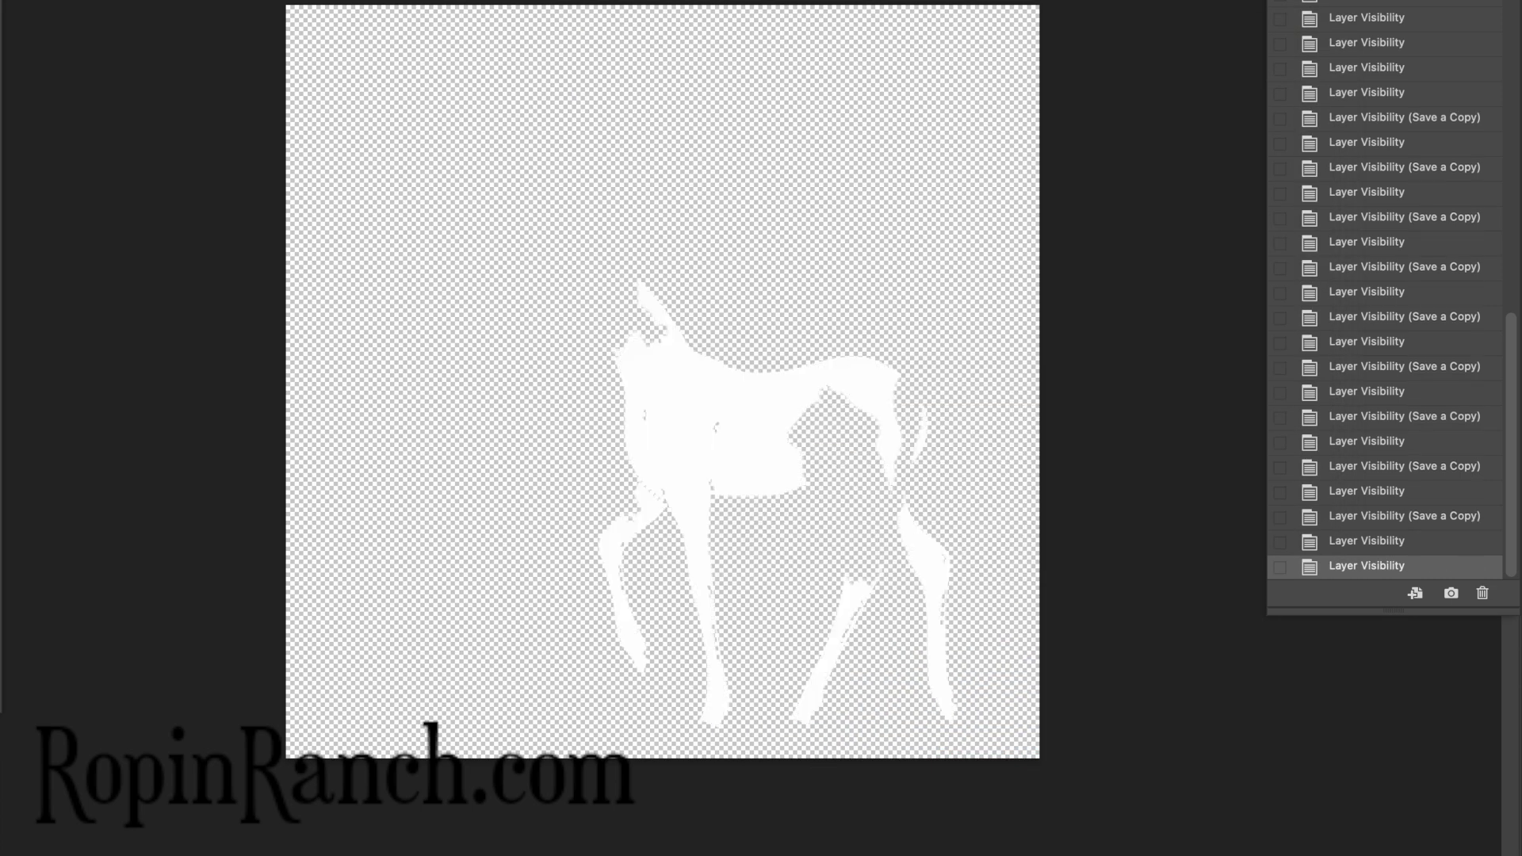
Save a PNG copy of the tenth tobiano pattern, white over neck, barrel, croup and legs, as GaitedDHTobiano10F
{"action": "key", "text": "alt+super+s"}
{"action": "type", "text": "GaitedDHTobiano"}
{"action": "type", "text": "10F"}
{"action": "left_click", "coordinate": [943, 394]}
{"action": "left_click", "coordinate": [801, 739]}
{"action": "key", "text": "Return"}
{"action": "key", "text": "Return"}
Switch layer visibility so that only the first overo pattern, with small white patches on neck, belly and hip, is shown
{"action": "key", "text": "super+comma"}
{"action": "key", "text": "super+comma"}
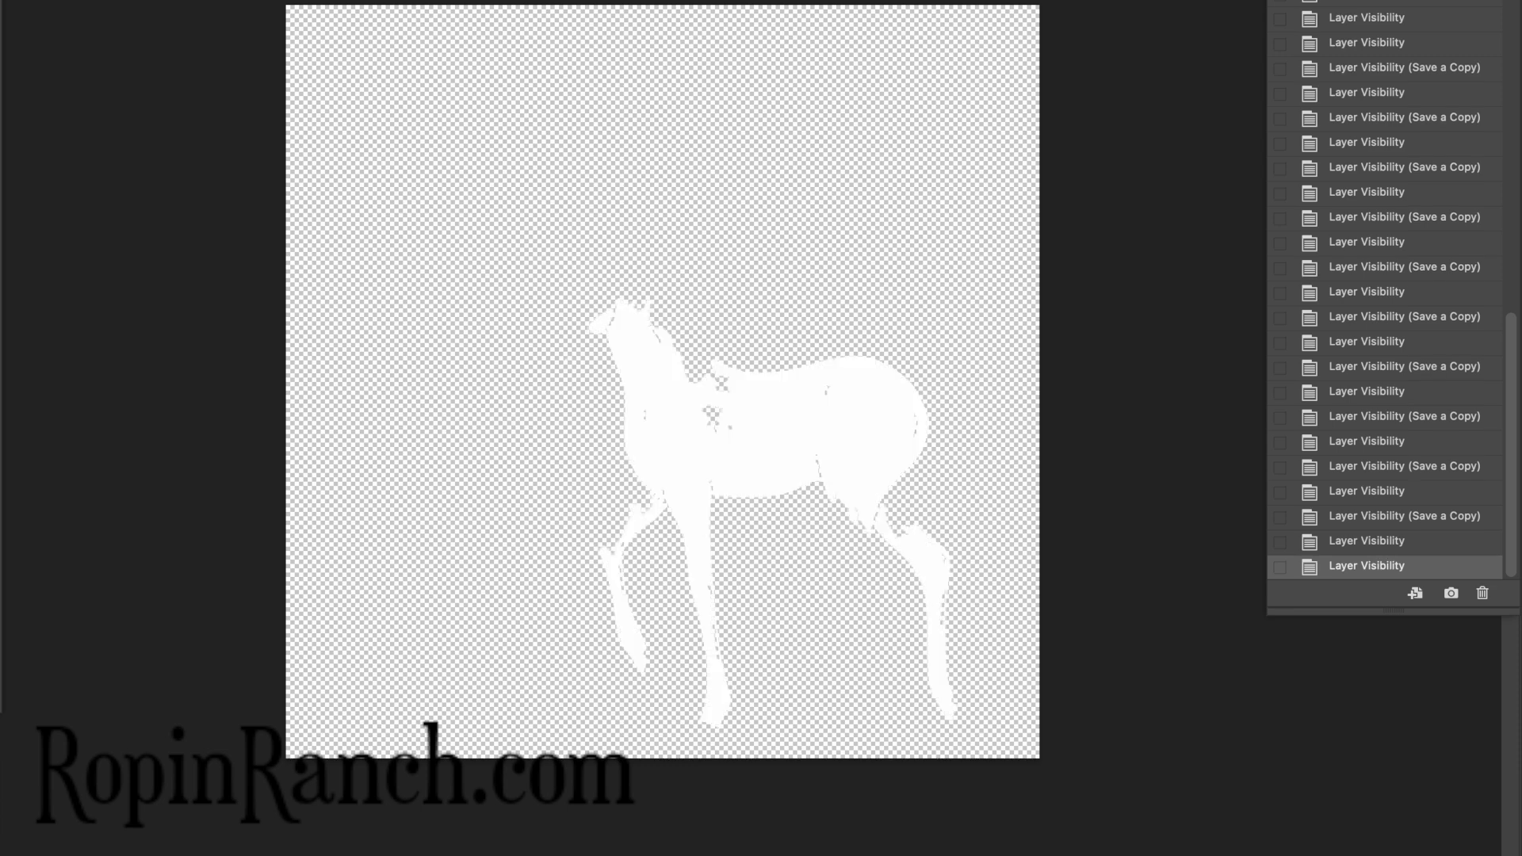
{"action": "key", "text": "super+comma"}
{"action": "key", "text": "super+comma"}
{"action": "key", "text": "super+comma"}
{"action": "key", "text": "super+comma"}
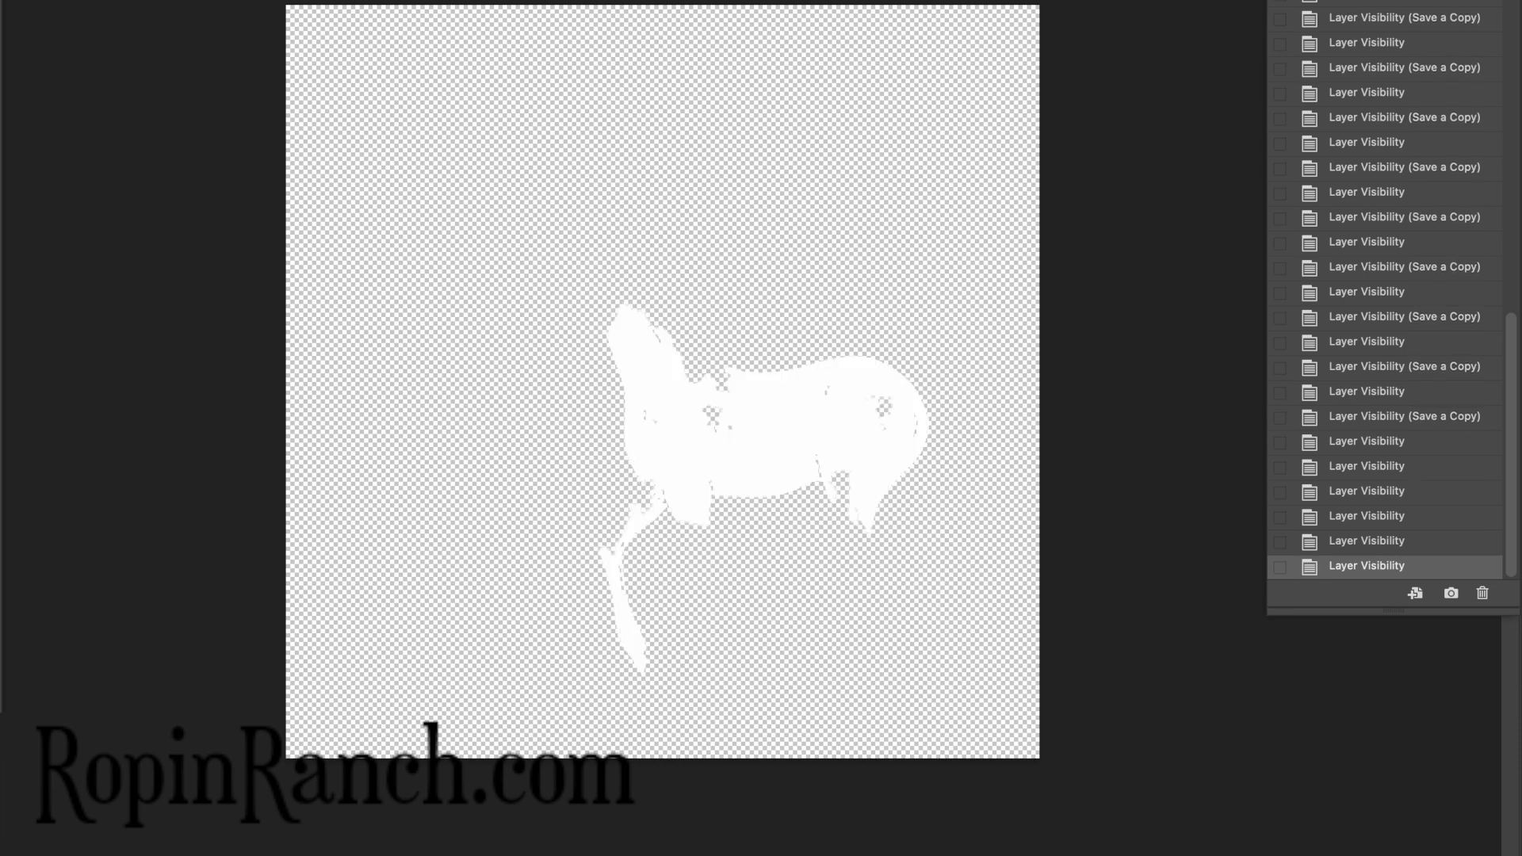
{"action": "key", "text": "super+comma"}
{"action": "key", "text": "super+comma"}
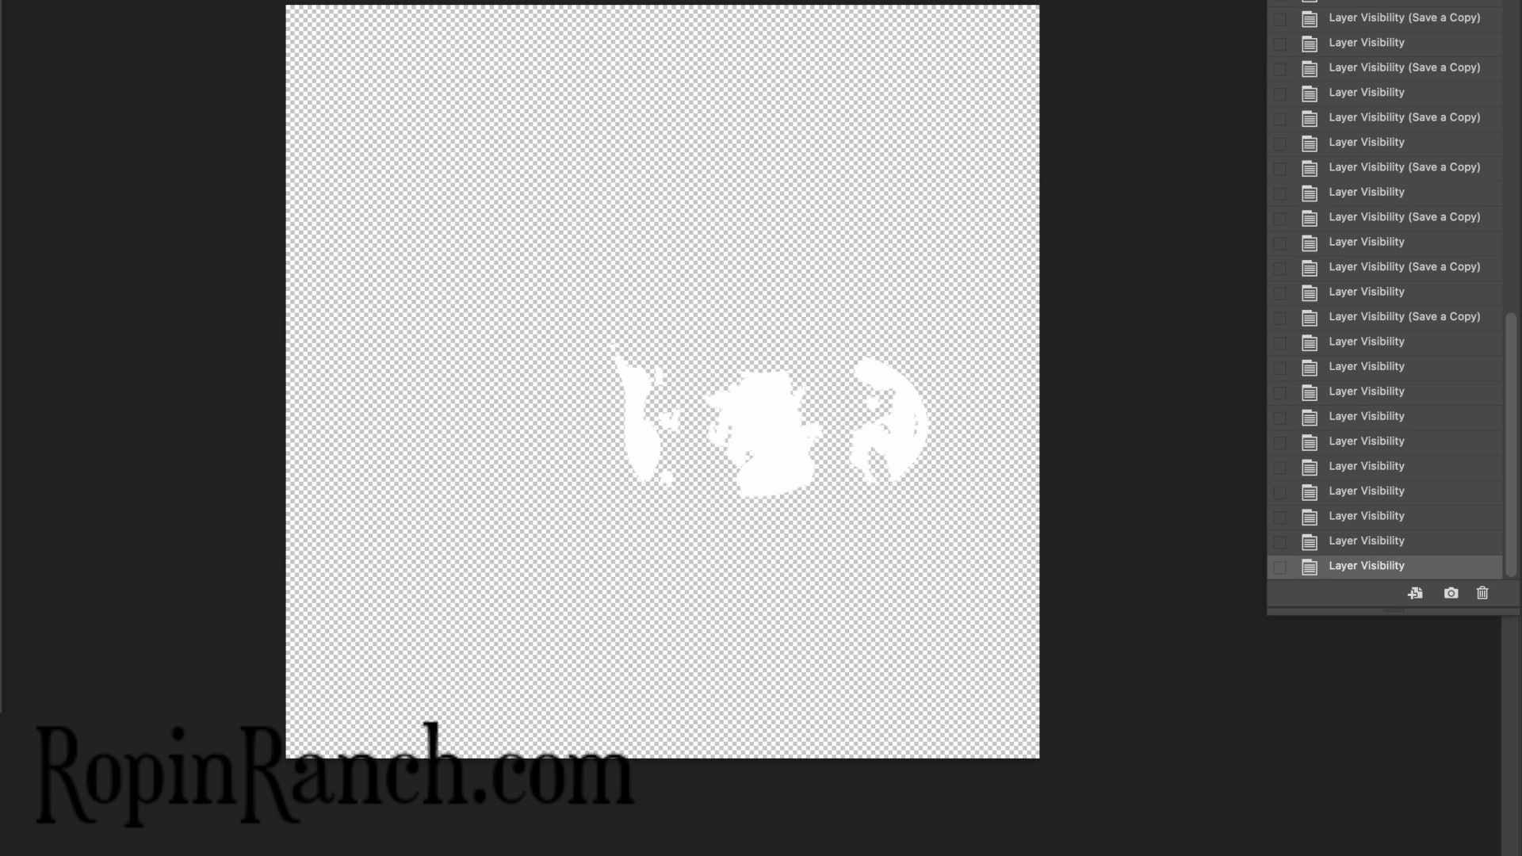
{"action": "key", "text": "super+comma"}
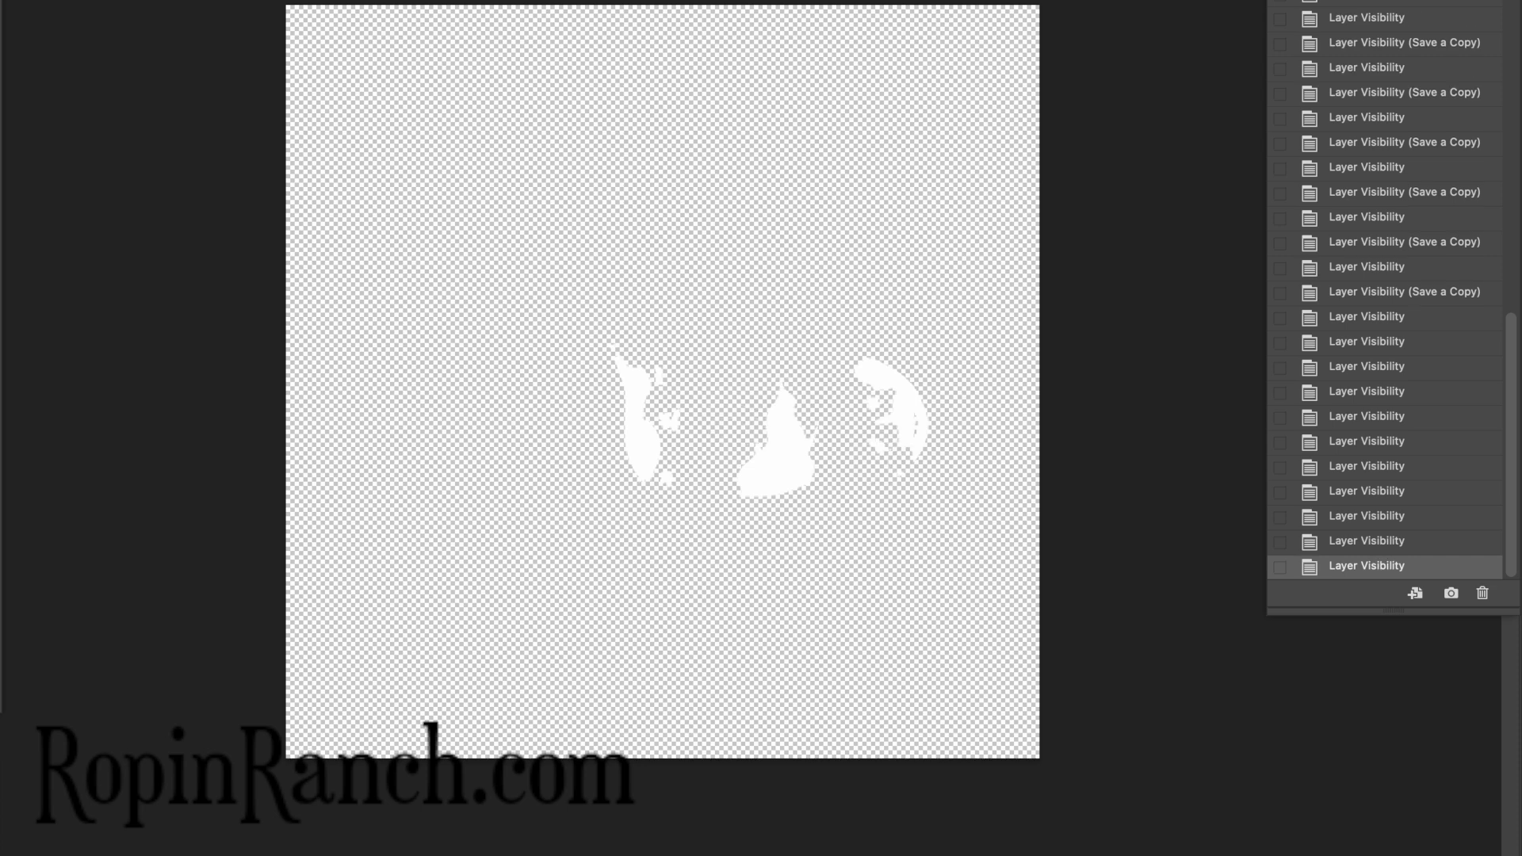
Save a PNG copy of the first overo pattern as GaitedDHOvero1F
{"action": "key", "text": "super+alt+s"}
{"action": "key", "text": "BackSpace"}
{"action": "key", "text": "BackSpace"}
{"action": "key", "text": "BackSpace"}
{"action": "key", "text": "BackSpace"}
{"action": "key", "text": "BackSpace"}
{"action": "key", "text": "BackSpace"}
{"action": "key", "text": "BackSpace"}
{"action": "type", "text": "Overo1F"}
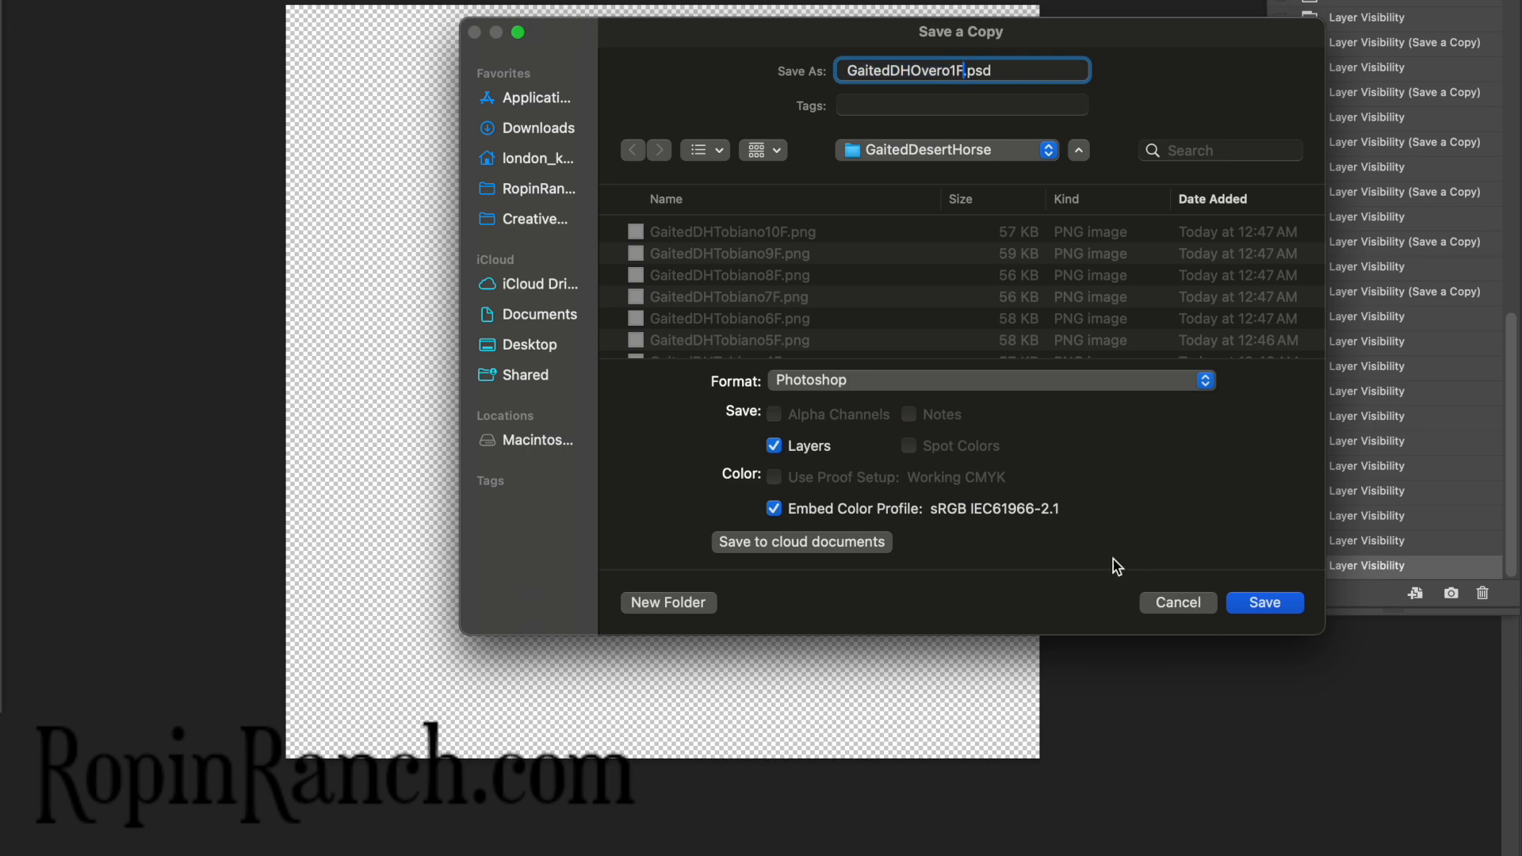
{"action": "left_click", "coordinate": [932, 380]}
{"action": "left_click", "coordinate": [793, 726]}
{"action": "key", "text": "Return"}
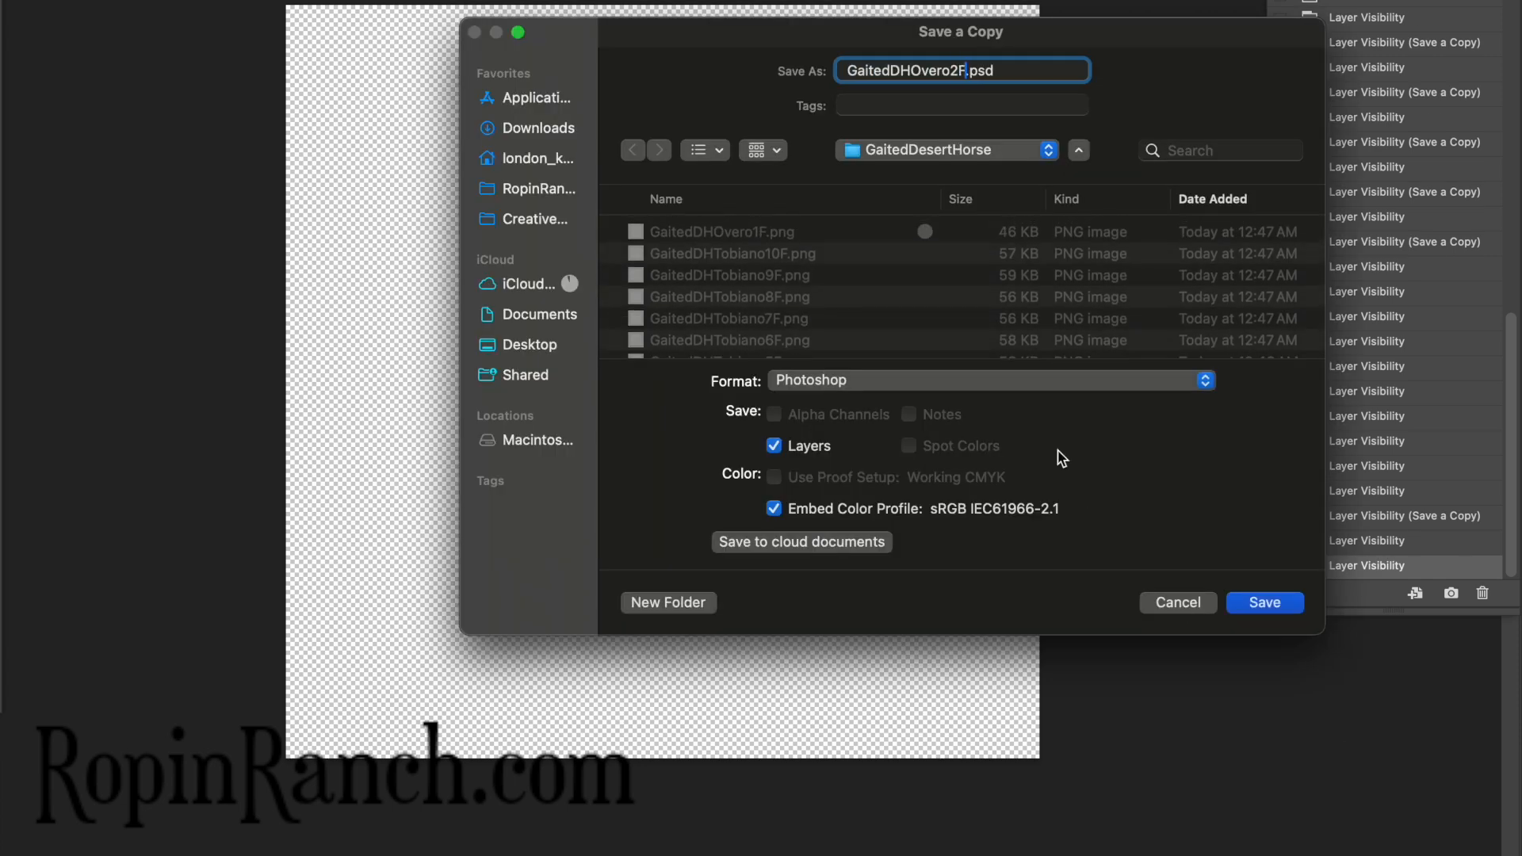
Save the second overo pattern as a PNG copy named GaitedDHOvero2F
{"action": "left_click", "coordinate": [963, 381]}
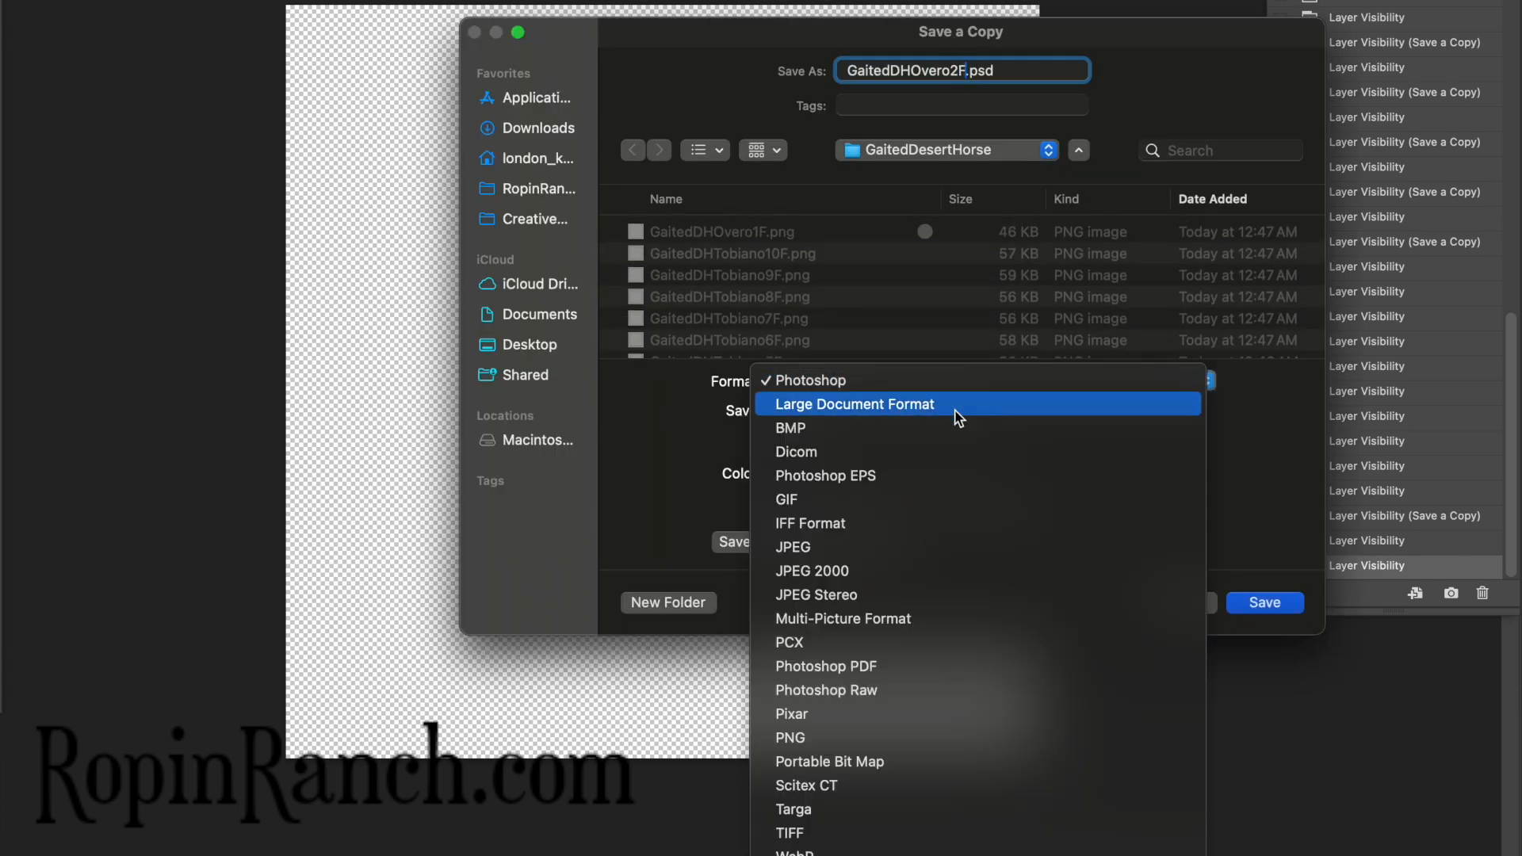
{"action": "left_click", "coordinate": [863, 730]}
{"action": "key", "text": "Return"}
{"action": "key", "text": "Return"}
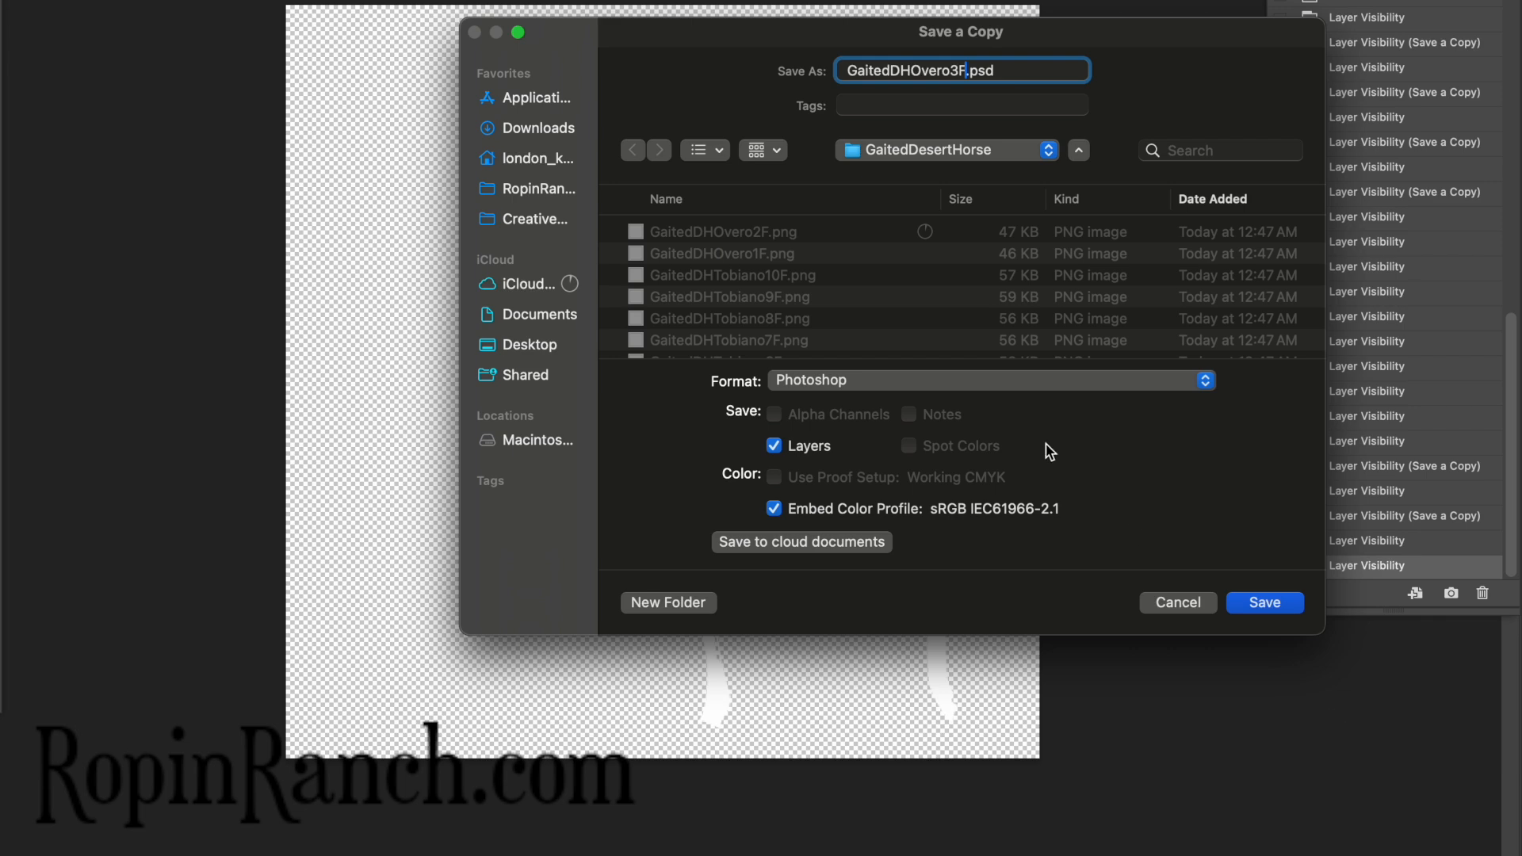
Save the third overo pattern, which includes white leg markings, as a PNG copy named GaitedDHOvero3F
{"action": "left_click", "coordinate": [934, 383]}
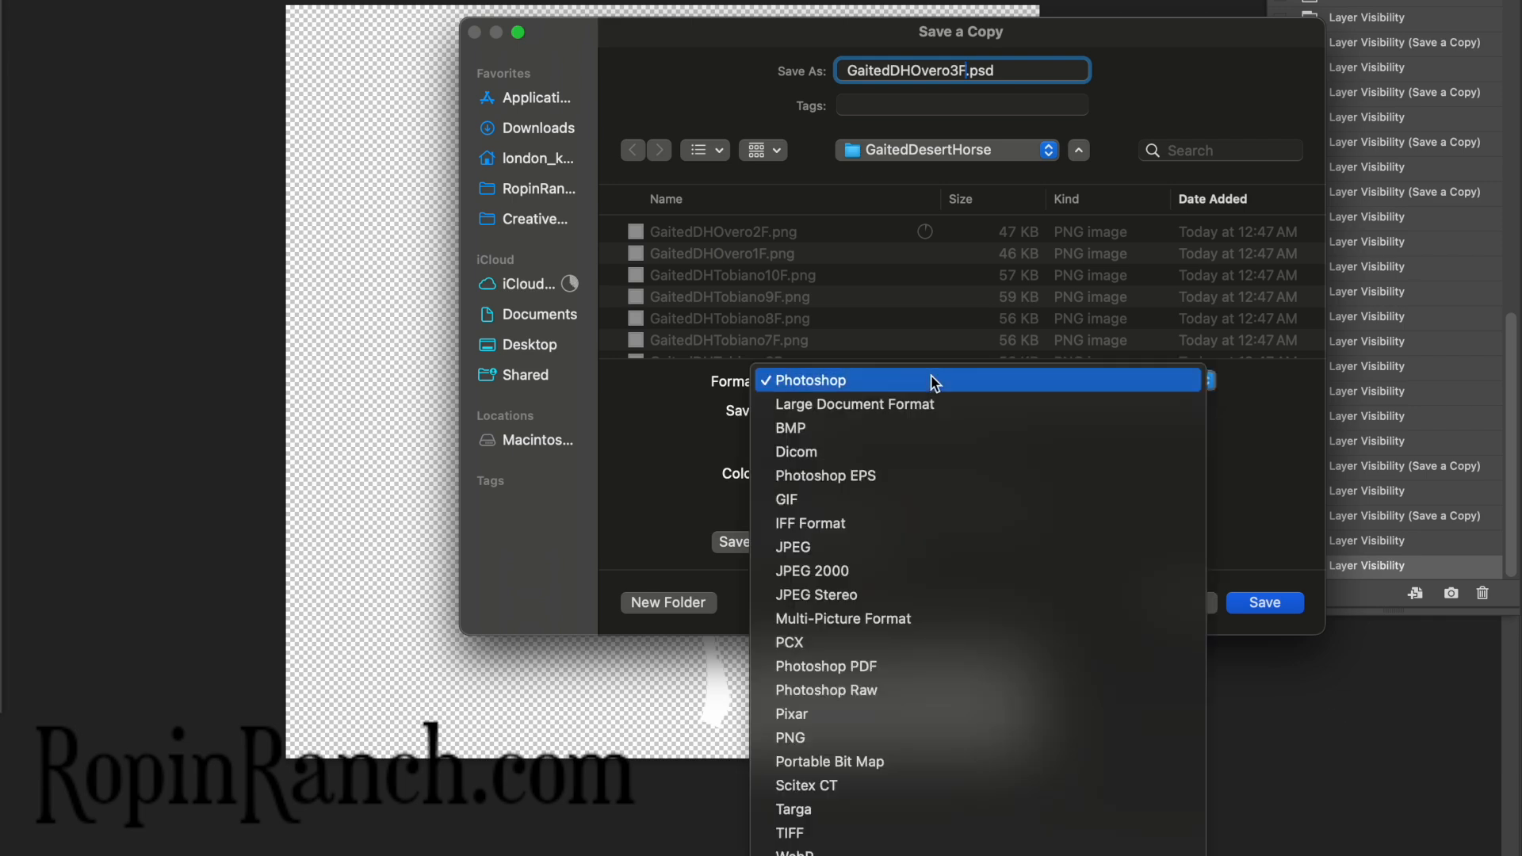
{"action": "left_click", "coordinate": [791, 729]}
{"action": "key", "text": "Return"}
{"action": "key", "text": "Return"}
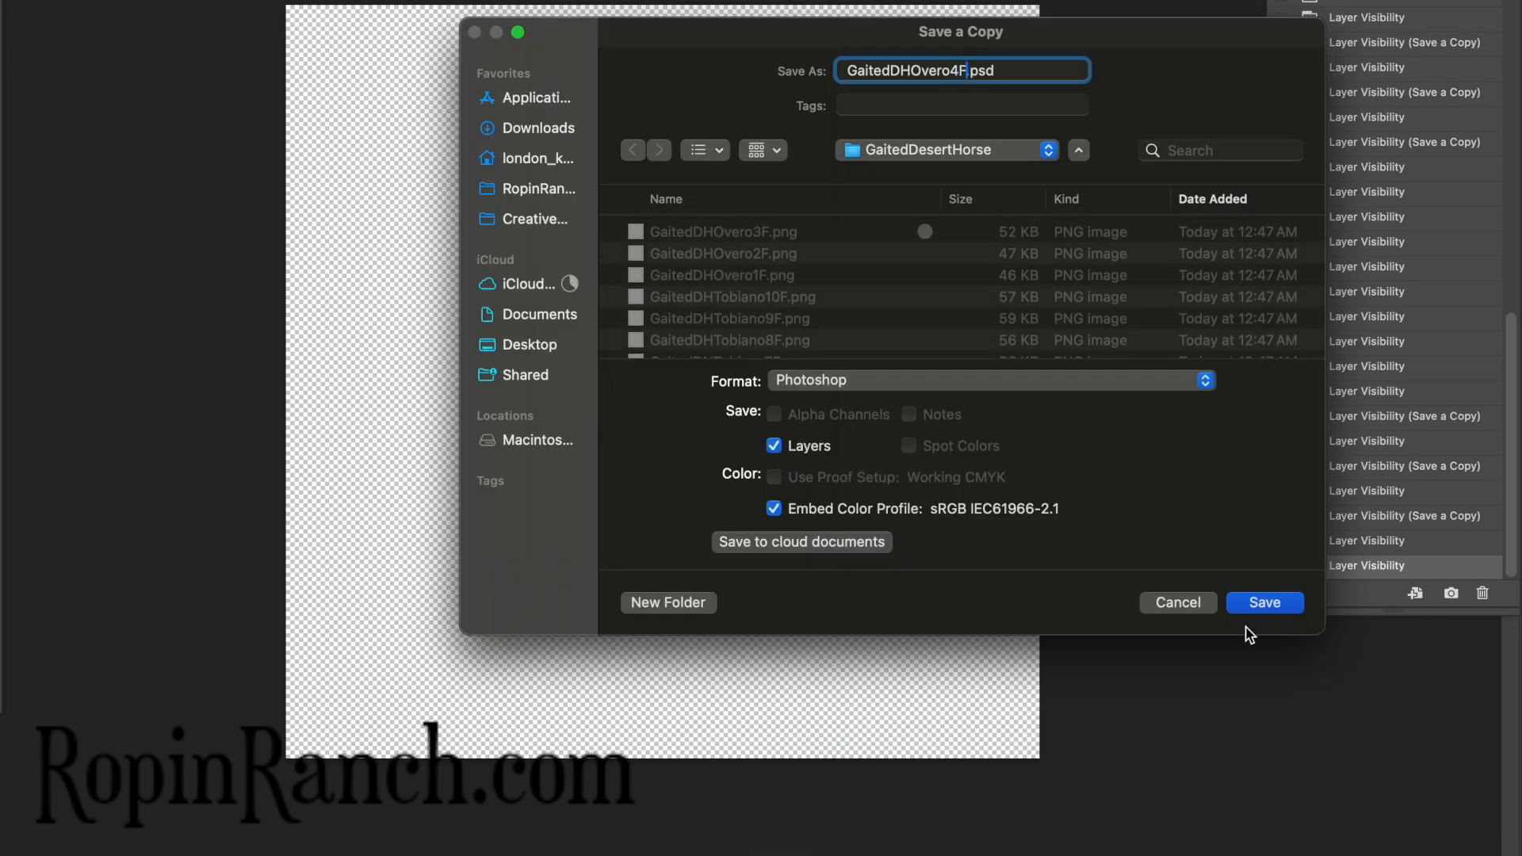
Save the fourth overo pattern as a PNG copy named GaitedDHOvero4F
{"action": "left_click", "coordinate": [961, 382]}
{"action": "left_click", "coordinate": [810, 730]}
{"action": "key", "text": "Return"}
{"action": "key", "text": "Return"}
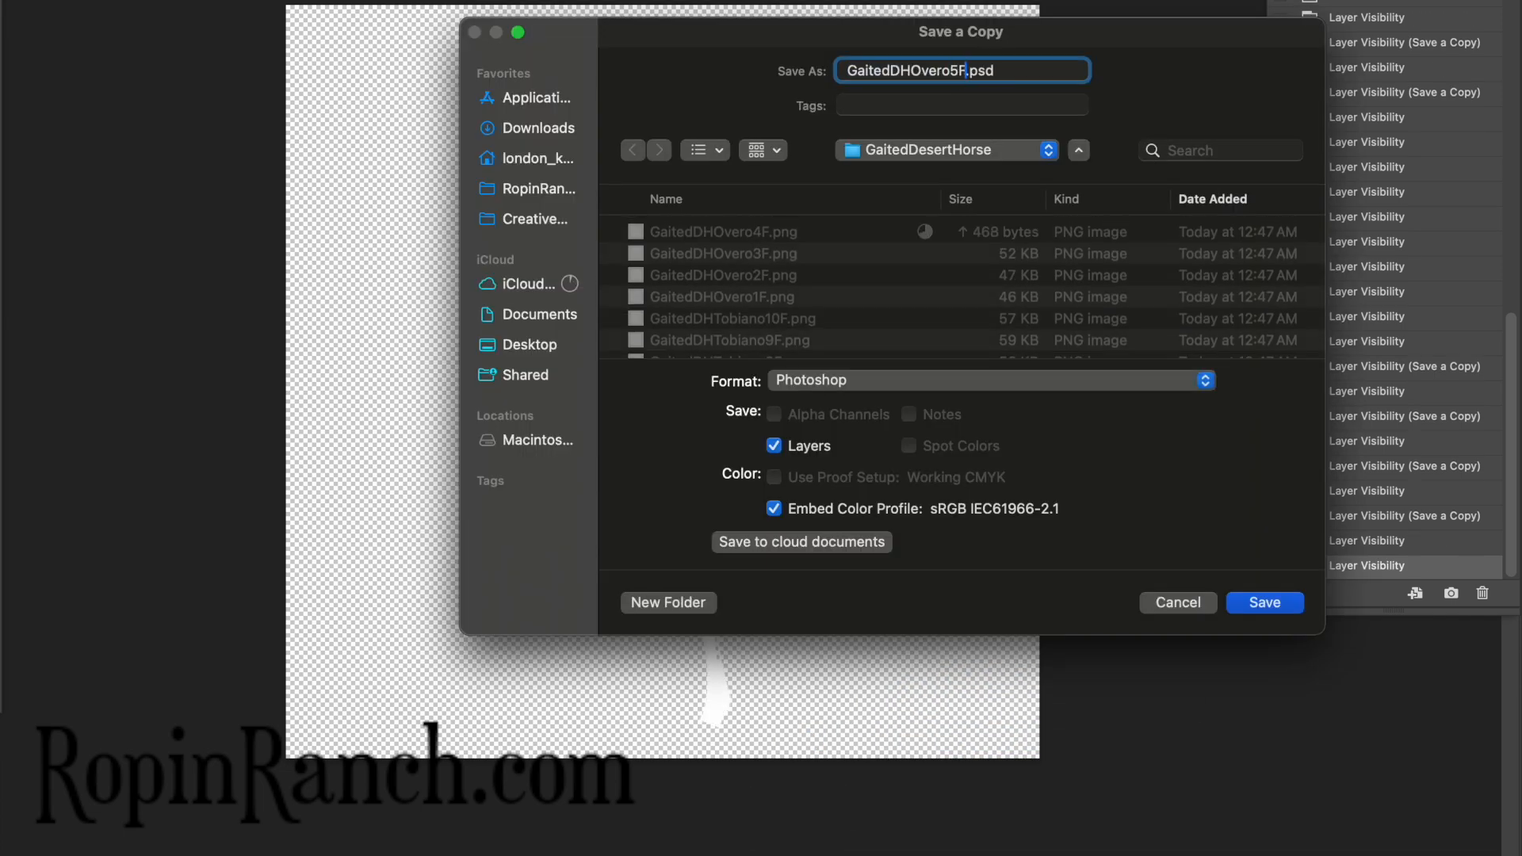
Save the fifth overo pattern as a PNG copy named GaitedDHOvero5F
{"action": "left_click", "coordinate": [1109, 382]}
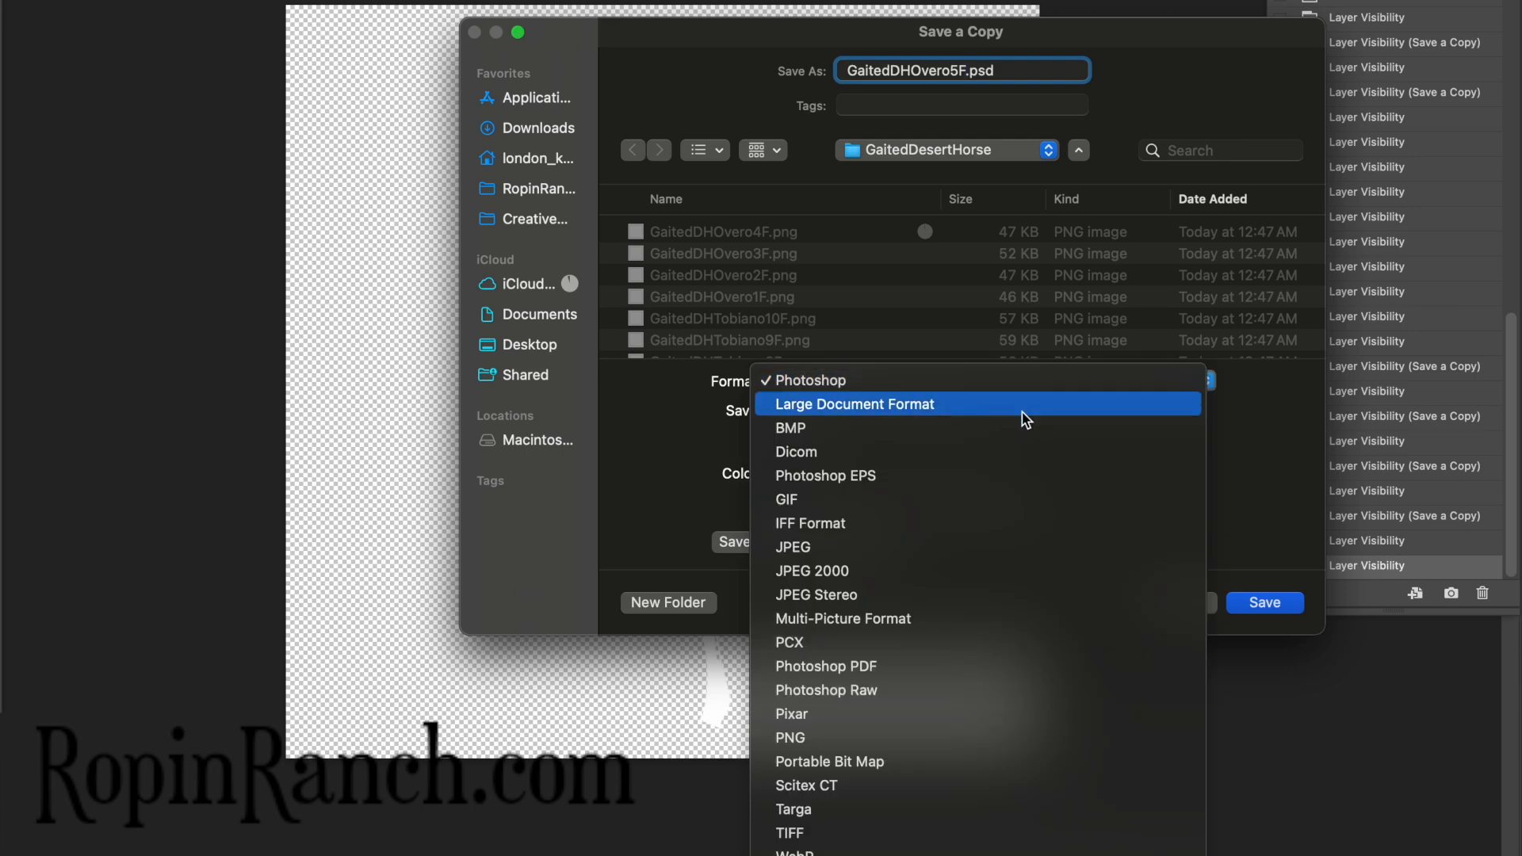
{"action": "left_click", "coordinate": [839, 730]}
{"action": "key", "text": "Return"}
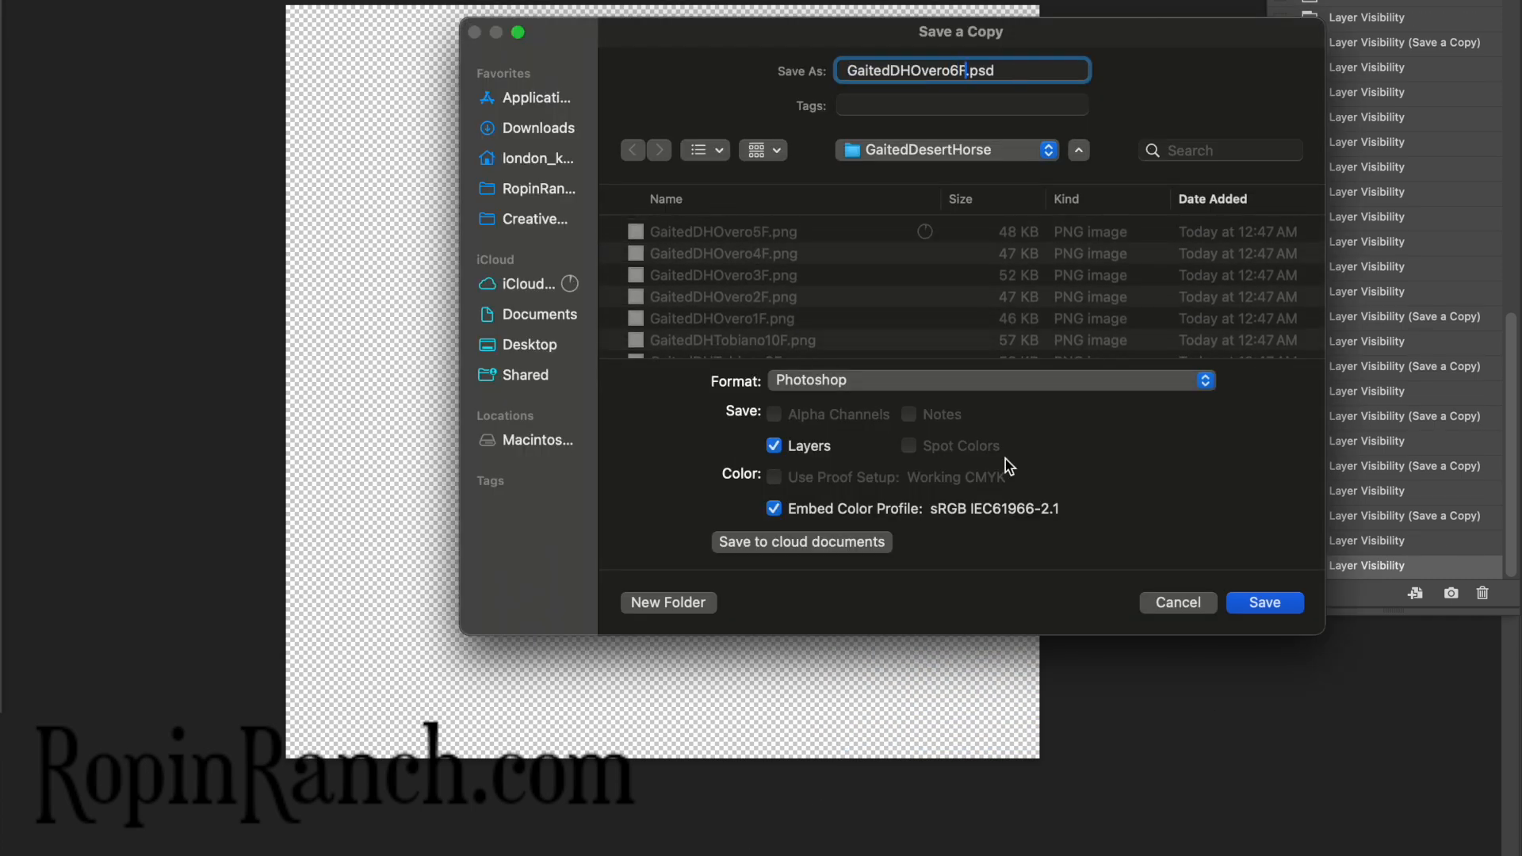
Save the sixth overo pattern as a PNG copy named GaitedDHOvero6F
{"action": "left_click", "coordinate": [947, 382]}
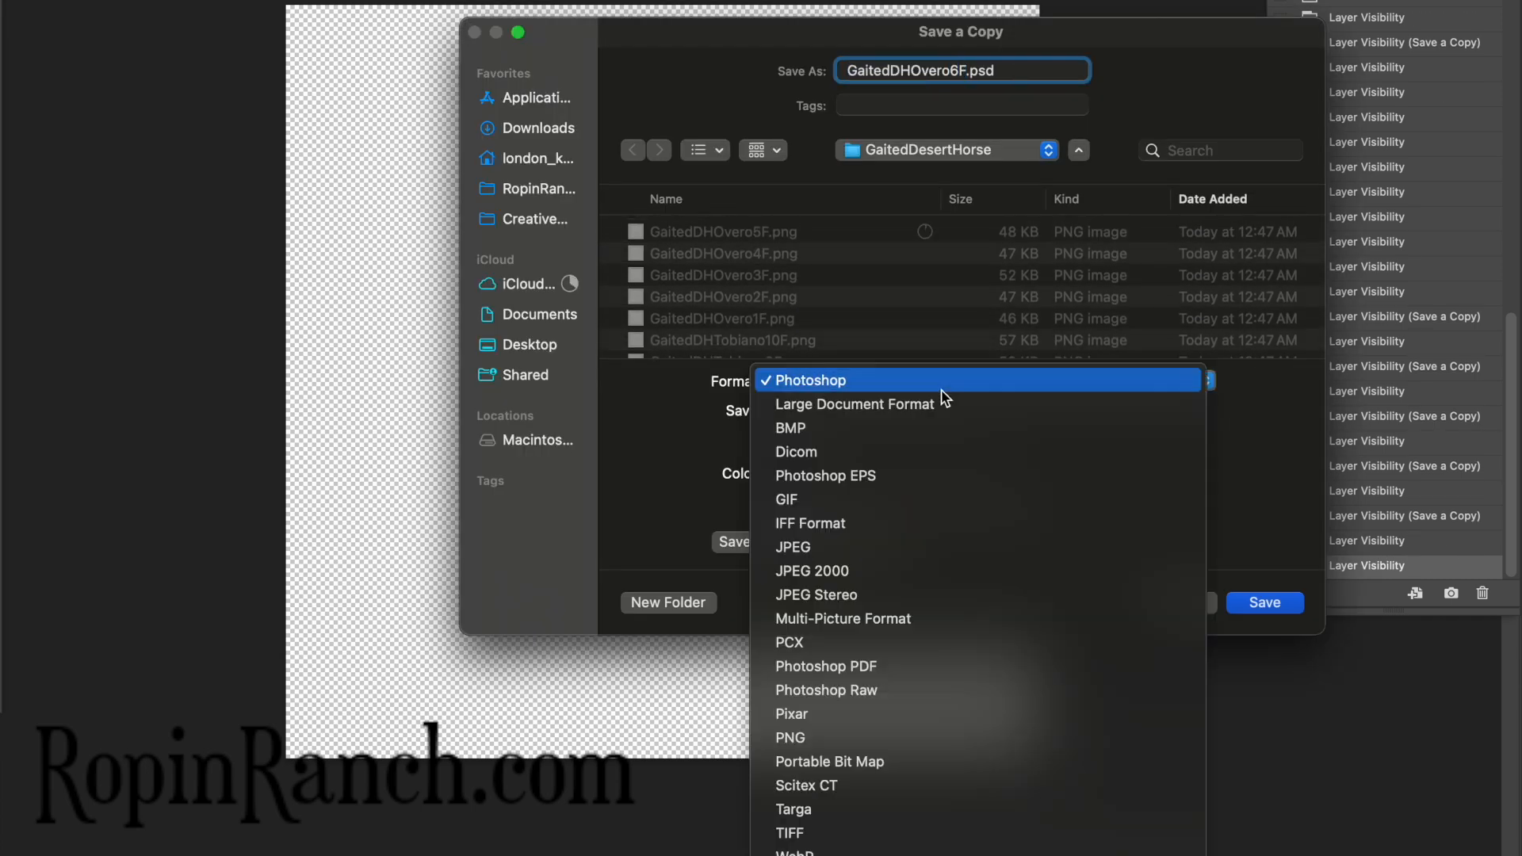
{"action": "left_click", "coordinate": [786, 739]}
{"action": "key", "text": "Return"}
{"action": "key", "text": "Return"}
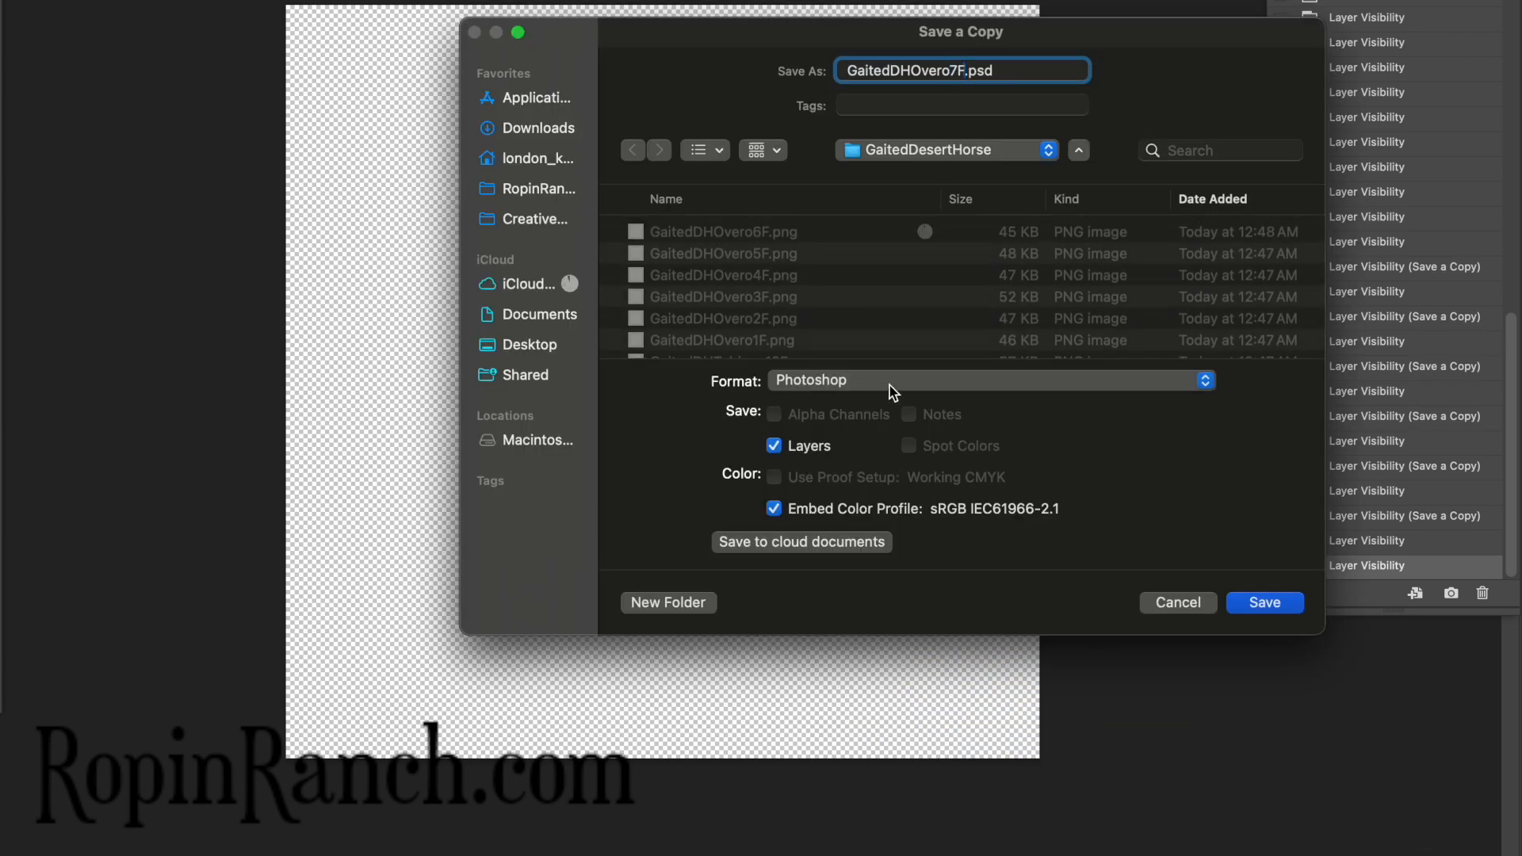
Save the seventh overo pattern as a PNG copy named GaitedDHOvero7F
{"action": "left_click", "coordinate": [893, 391]}
{"action": "left_click", "coordinate": [784, 760]}
{"action": "left_click", "coordinate": [864, 371]}
{"action": "left_click", "coordinate": [860, 361]}
{"action": "key", "text": "Return"}
{"action": "key", "text": "Return"}
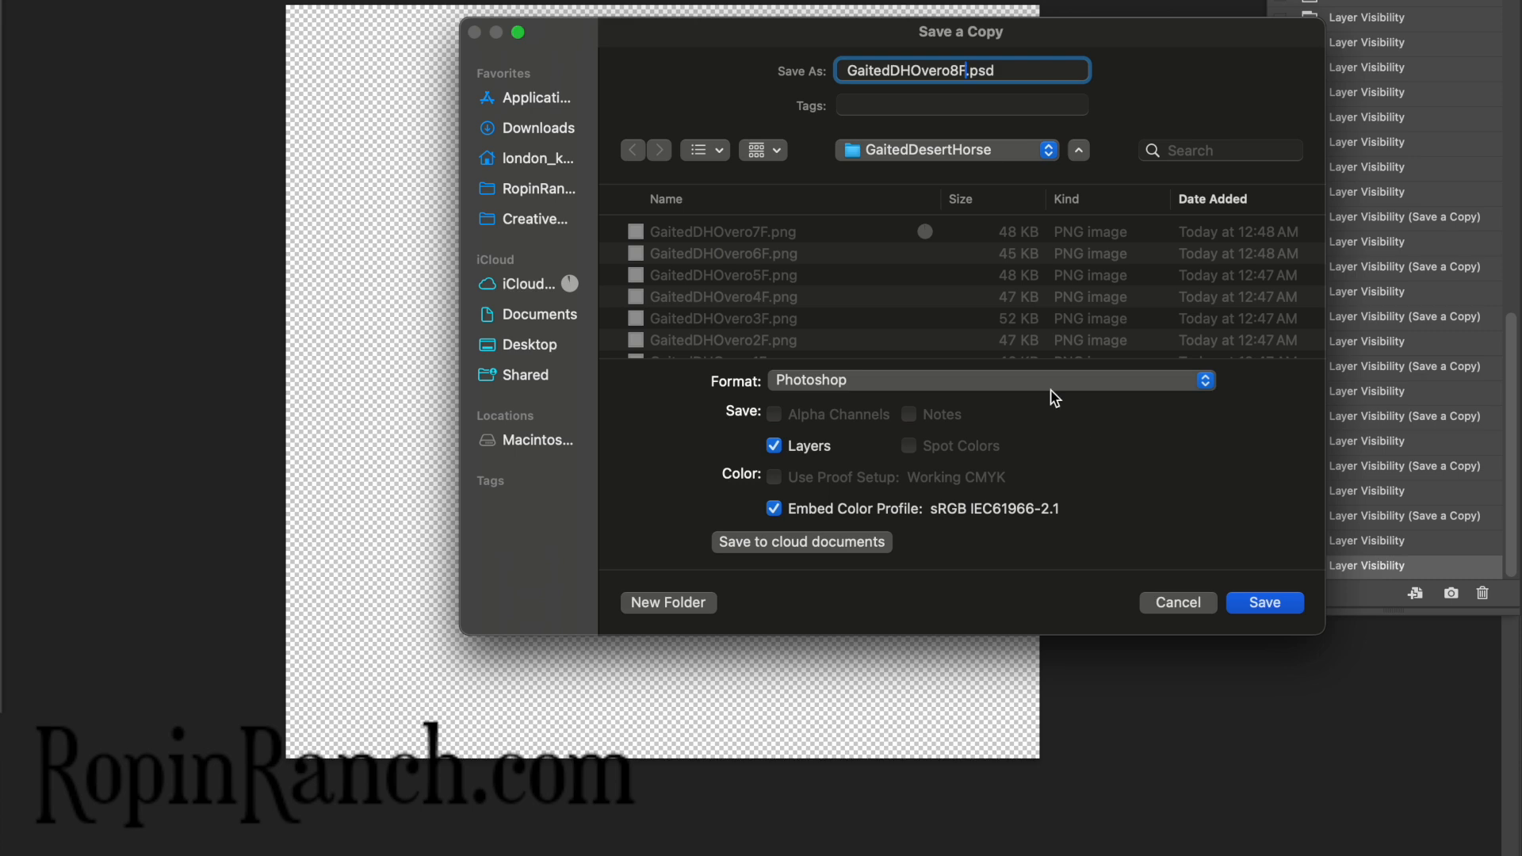
Save the eighth overo pattern as a PNG copy named GaitedDHOvero8F
{"action": "left_click", "coordinate": [1046, 381]}
{"action": "left_click", "coordinate": [860, 730]}
{"action": "key", "text": "Return"}
{"action": "key", "text": "Return"}
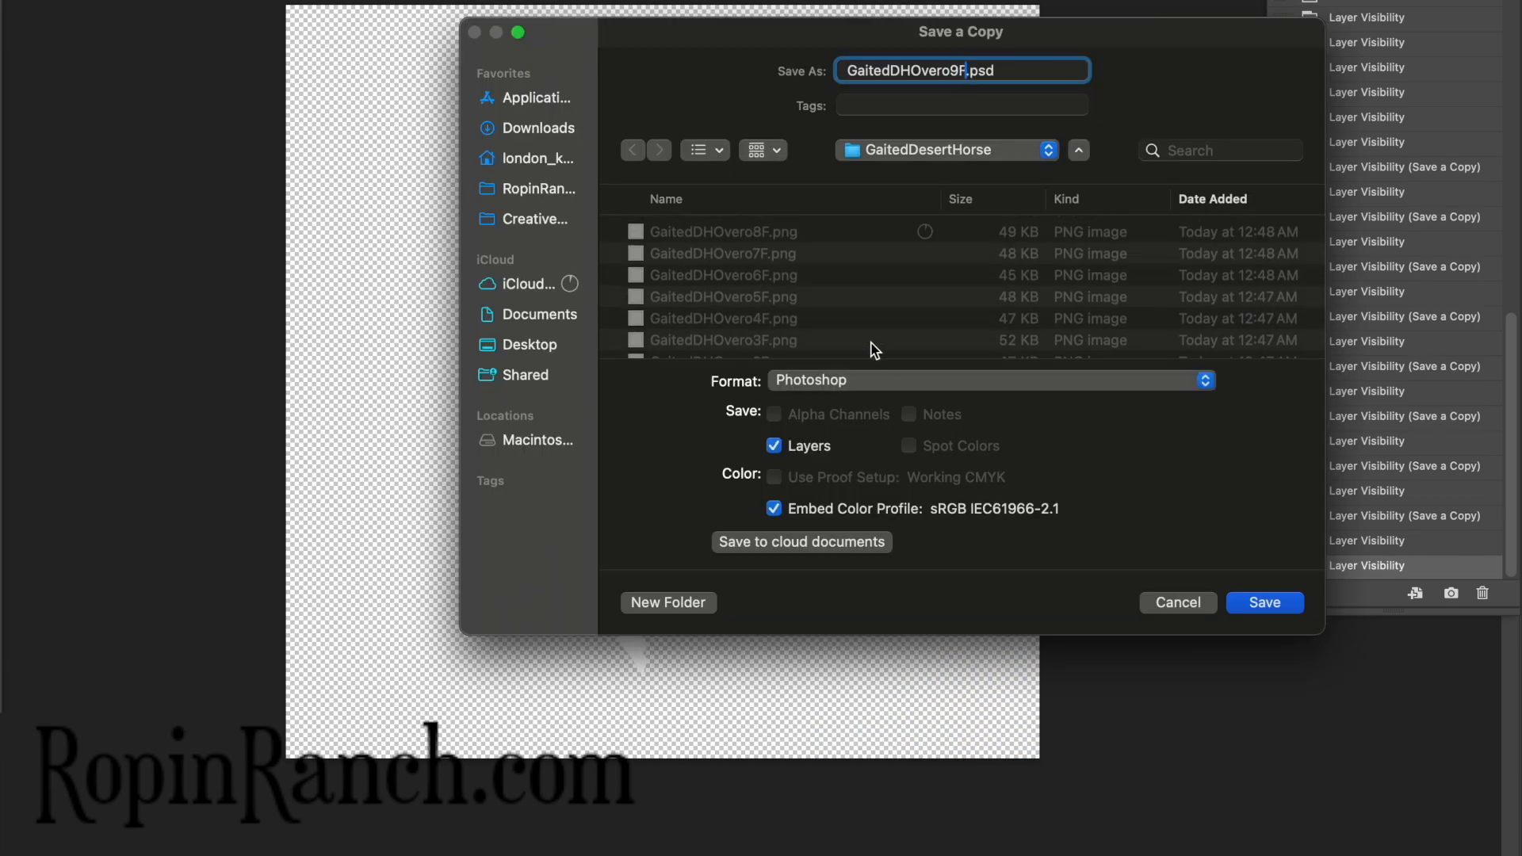
Save the ninth overo pattern as a PNG copy named GaitedDHOvero9F
{"action": "left_click", "coordinate": [872, 382]}
{"action": "left_click", "coordinate": [790, 737]}
{"action": "key", "text": "Return"}
{"action": "key", "text": "Return"}
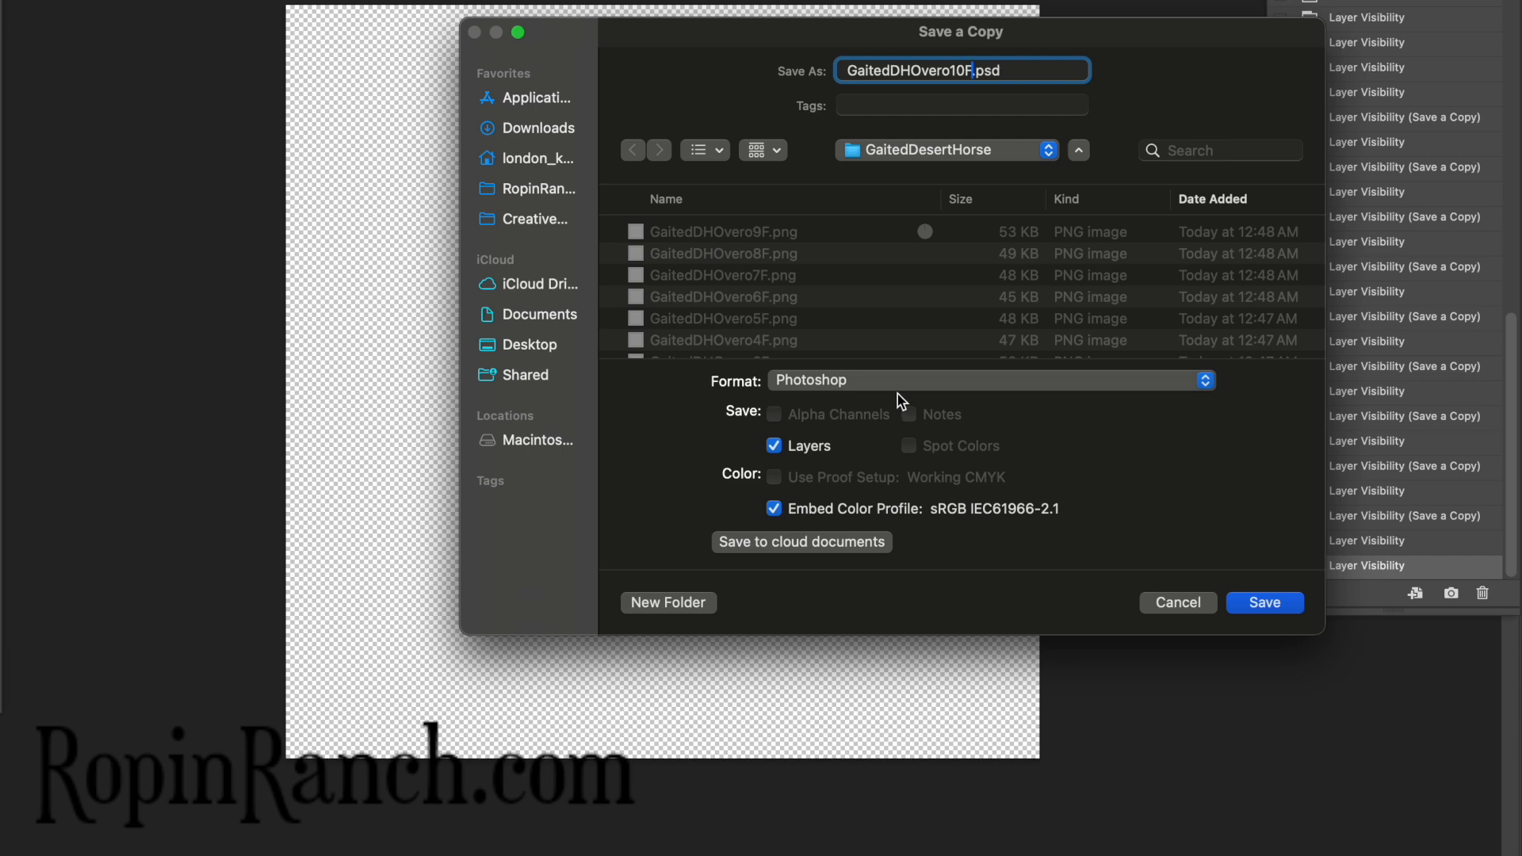
Save the tenth overo pattern, with white patches on barrel and hip, as a PNG copy named GaitedDHOvero10F
{"action": "left_click", "coordinate": [897, 393]}
{"action": "left_click", "coordinate": [790, 737]}
{"action": "key", "text": "Return"}
{"action": "key", "text": "Return"}
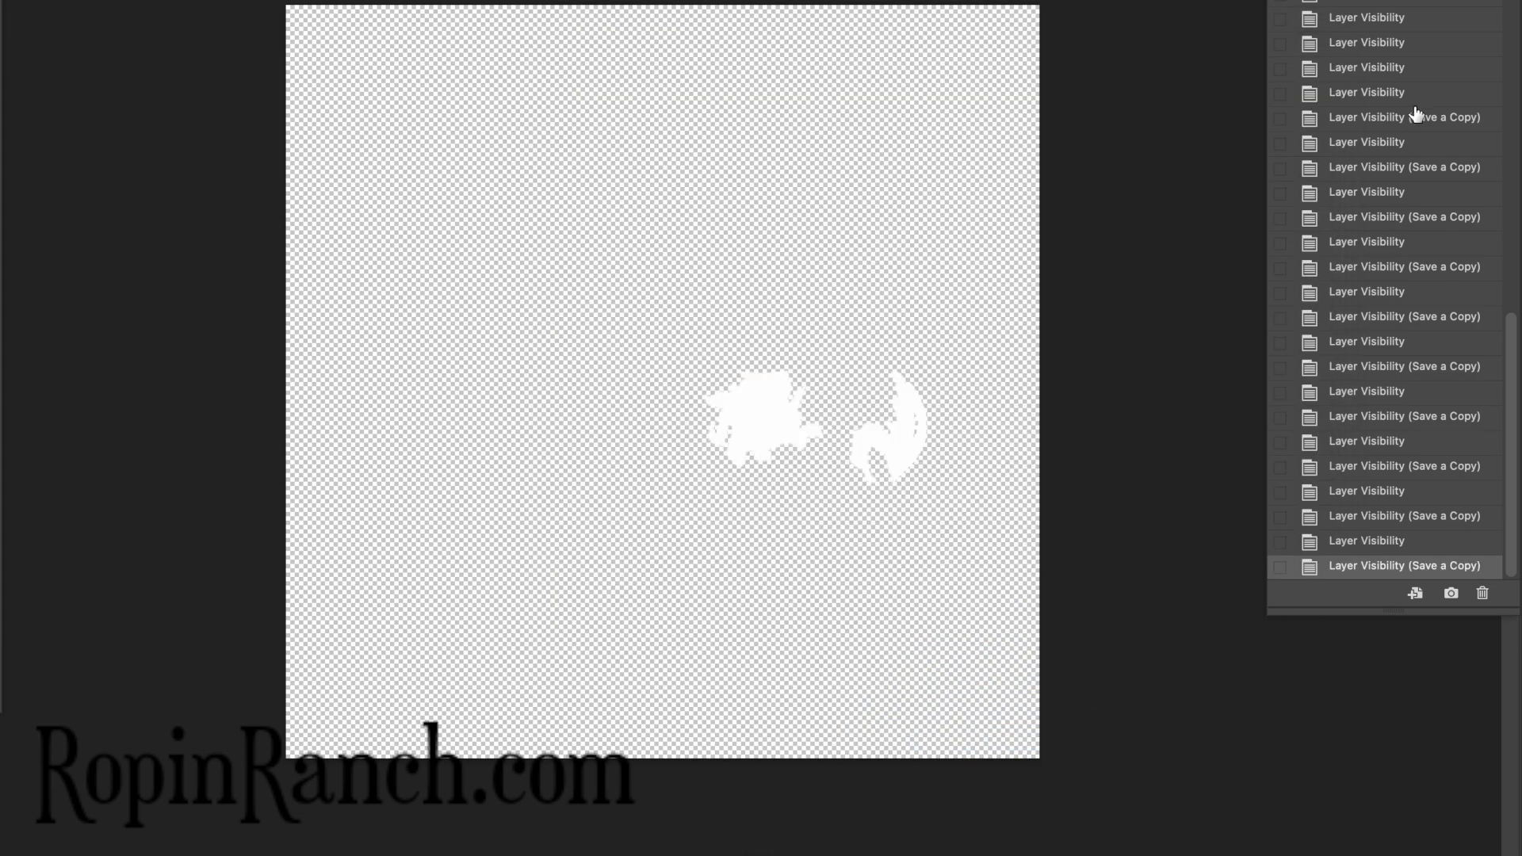
Revert the foal document to its opening history snapshot, GaitedDesertHorseF.psd
{"action": "scroll", "coordinate": [1416, 111], "scroll_direction": "up", "scroll_amount": 10}
{"action": "left_click", "coordinate": [1339, 19]}
{"action": "key", "text": "super+minus"}
{"action": "key", "text": "super+minus"}
{"action": "key", "text": "super+minus"}
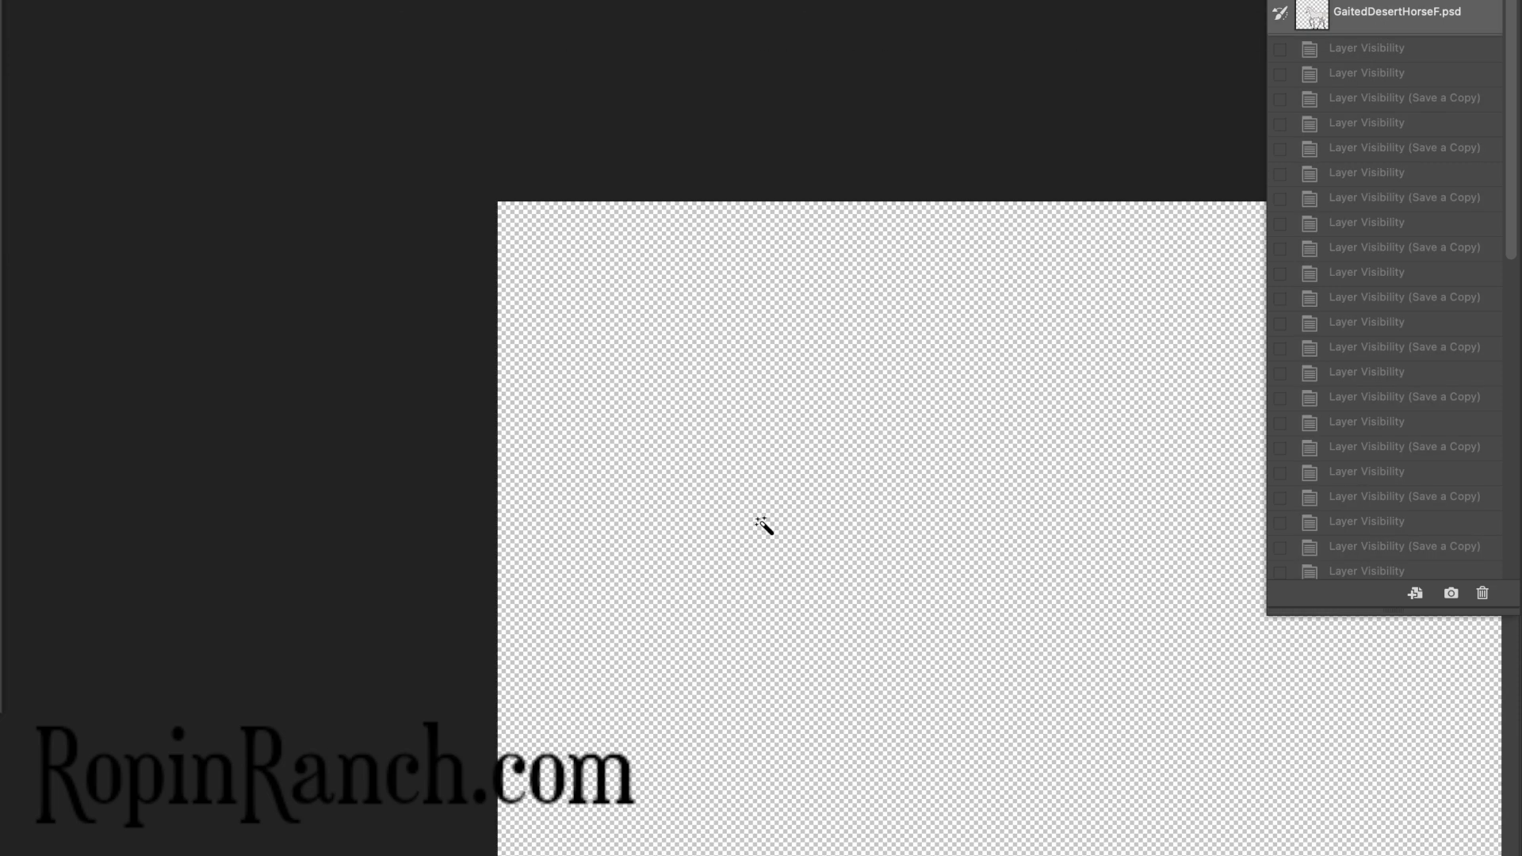
{"action": "scroll", "coordinate": [759, 520], "scroll_direction": "down", "scroll_amount": 5}
{"action": "scroll", "coordinate": [759, 521], "scroll_direction": "right", "scroll_amount": 5}
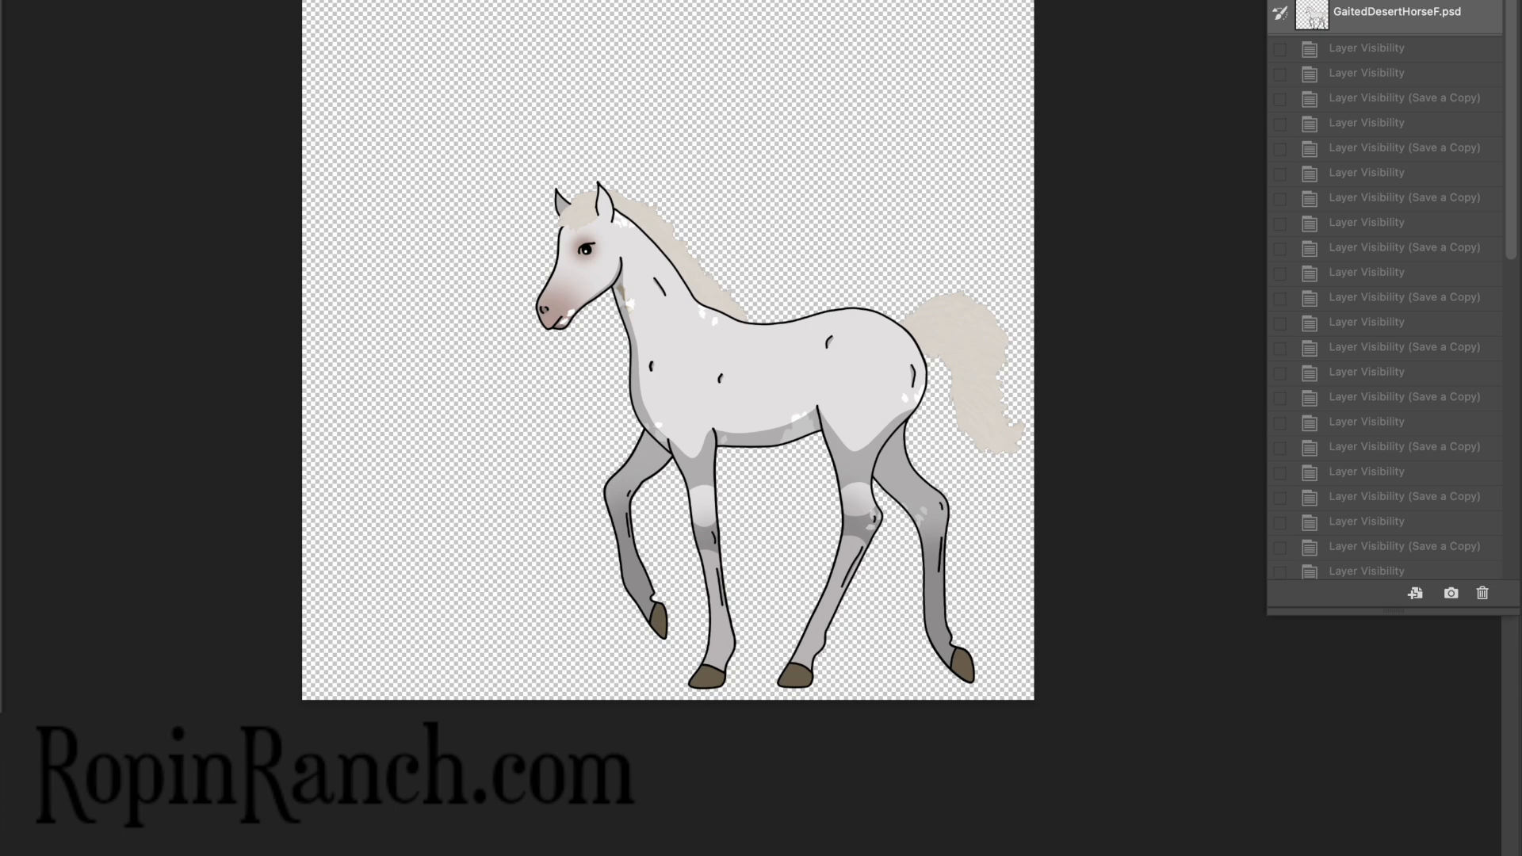
Switch layer visibility so the foal shows the reddish bay coat with dark mane and tail and no white markings, and save the document
{"action": "left_click", "coordinate": [1519, 853]}
{"action": "left_click", "coordinate": [1518, 853]}
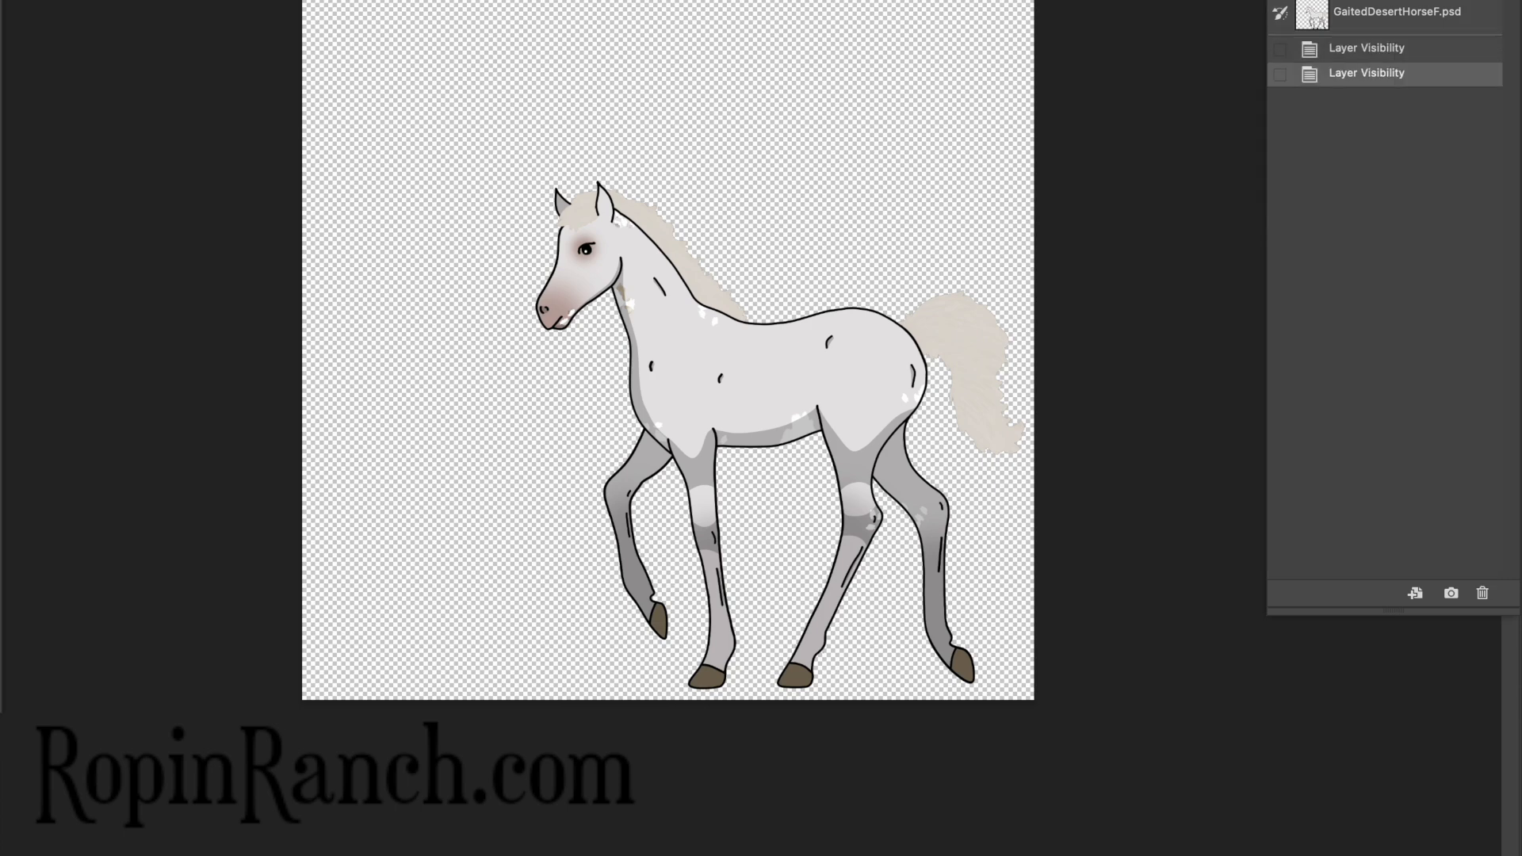
{"action": "left_click", "coordinate": [1518, 853]}
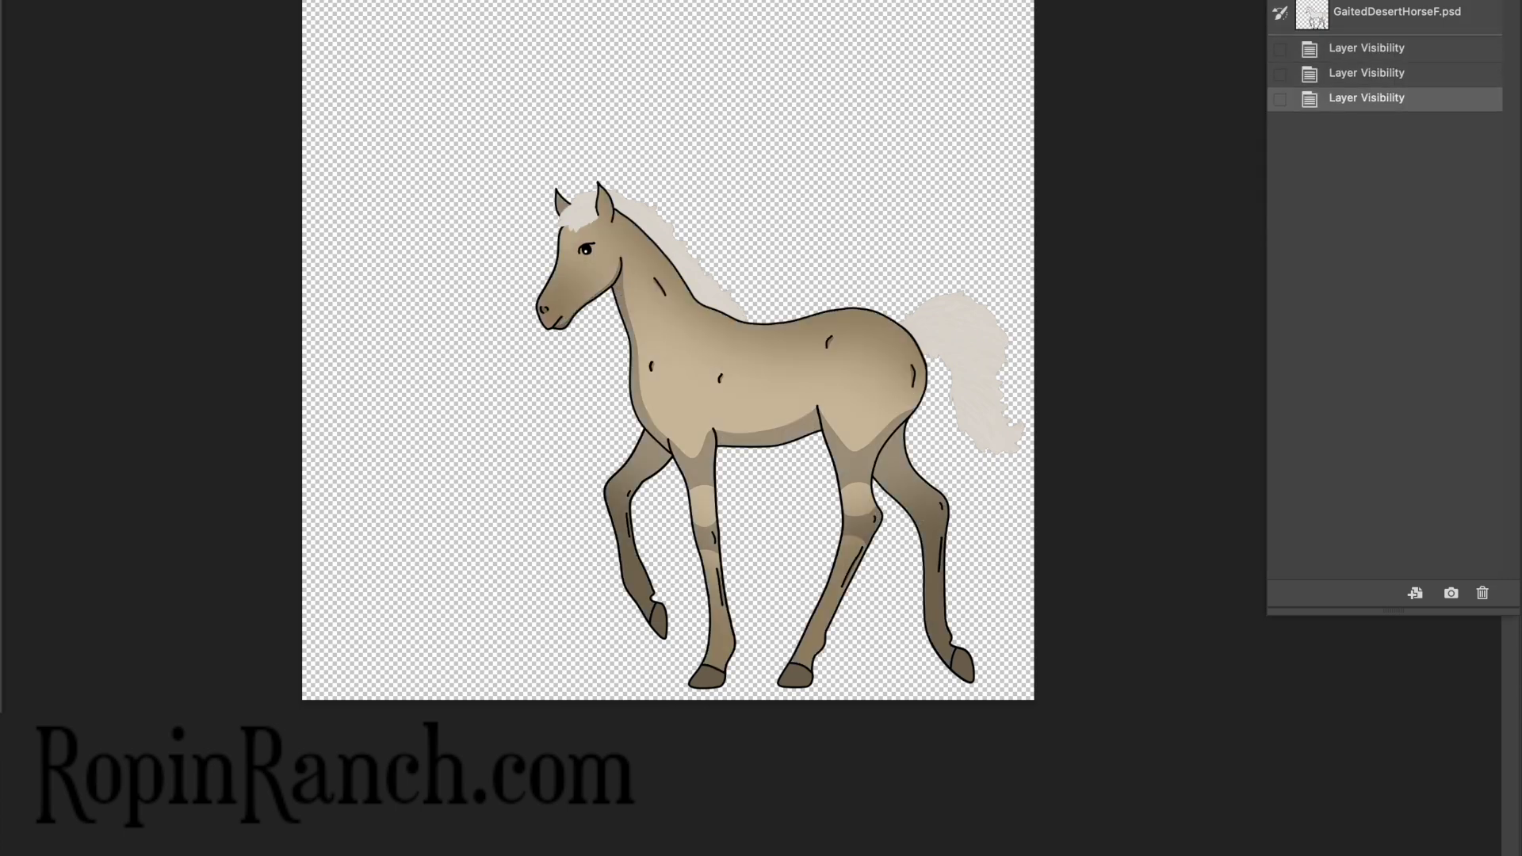
{"action": "left_click", "coordinate": [1518, 853]}
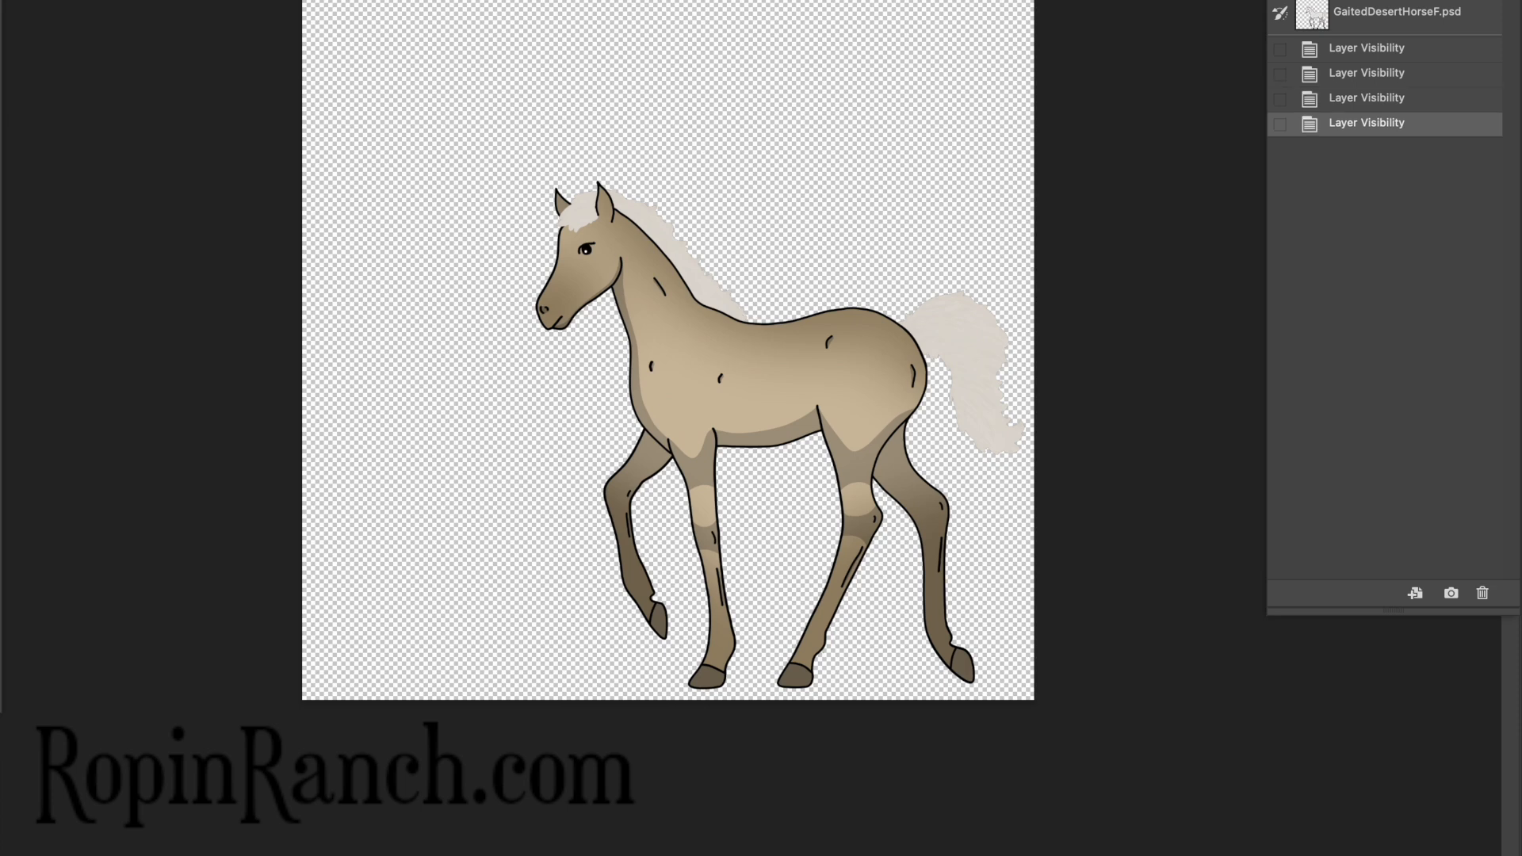
{"action": "left_click", "coordinate": [1519, 853]}
{"action": "left_click", "coordinate": [1519, 853]}
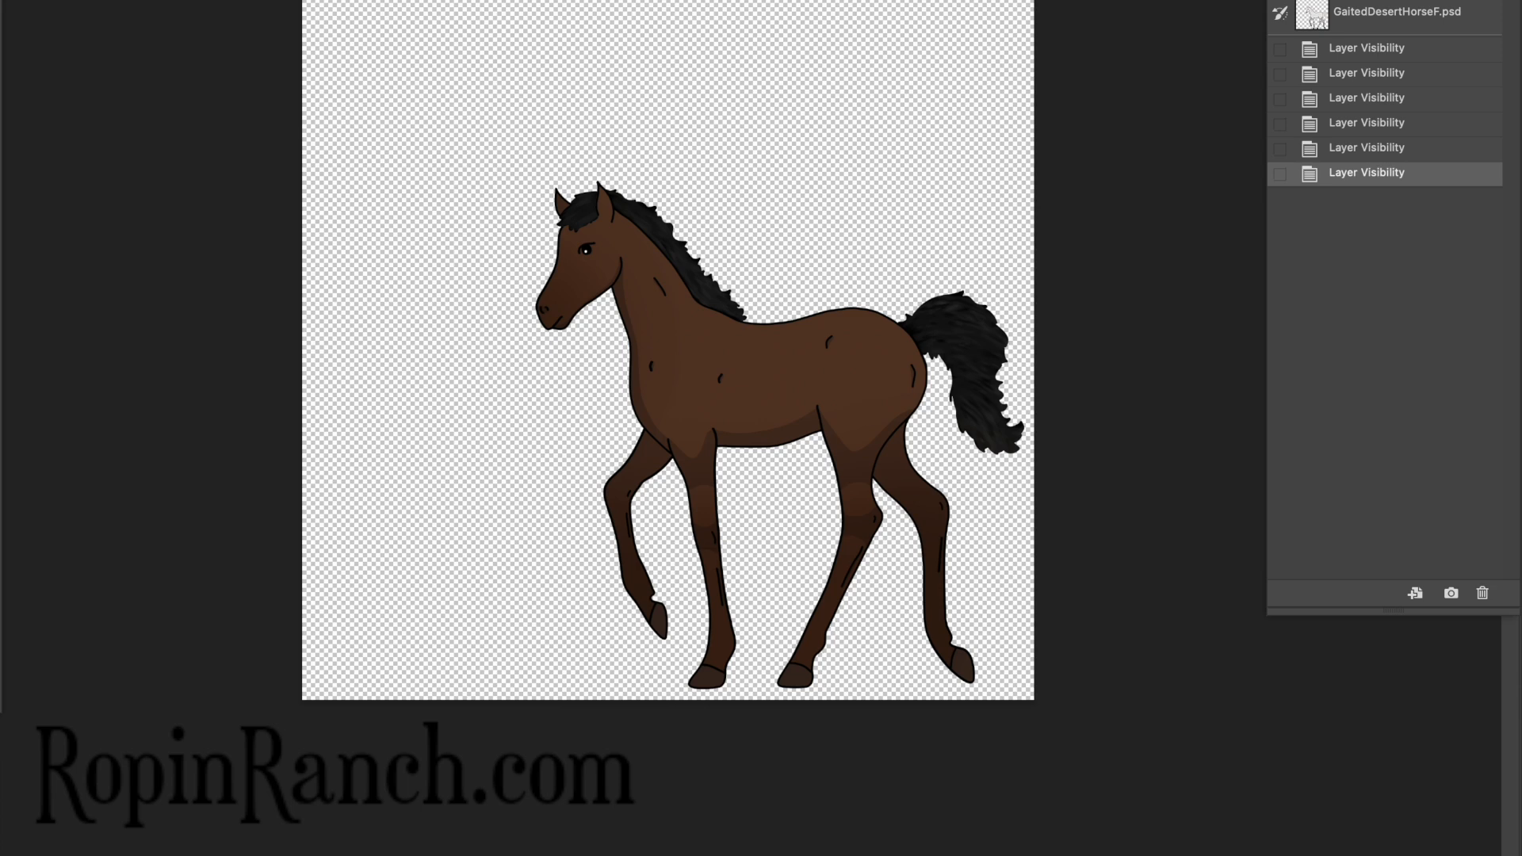
{"action": "left_click", "coordinate": [1519, 853]}
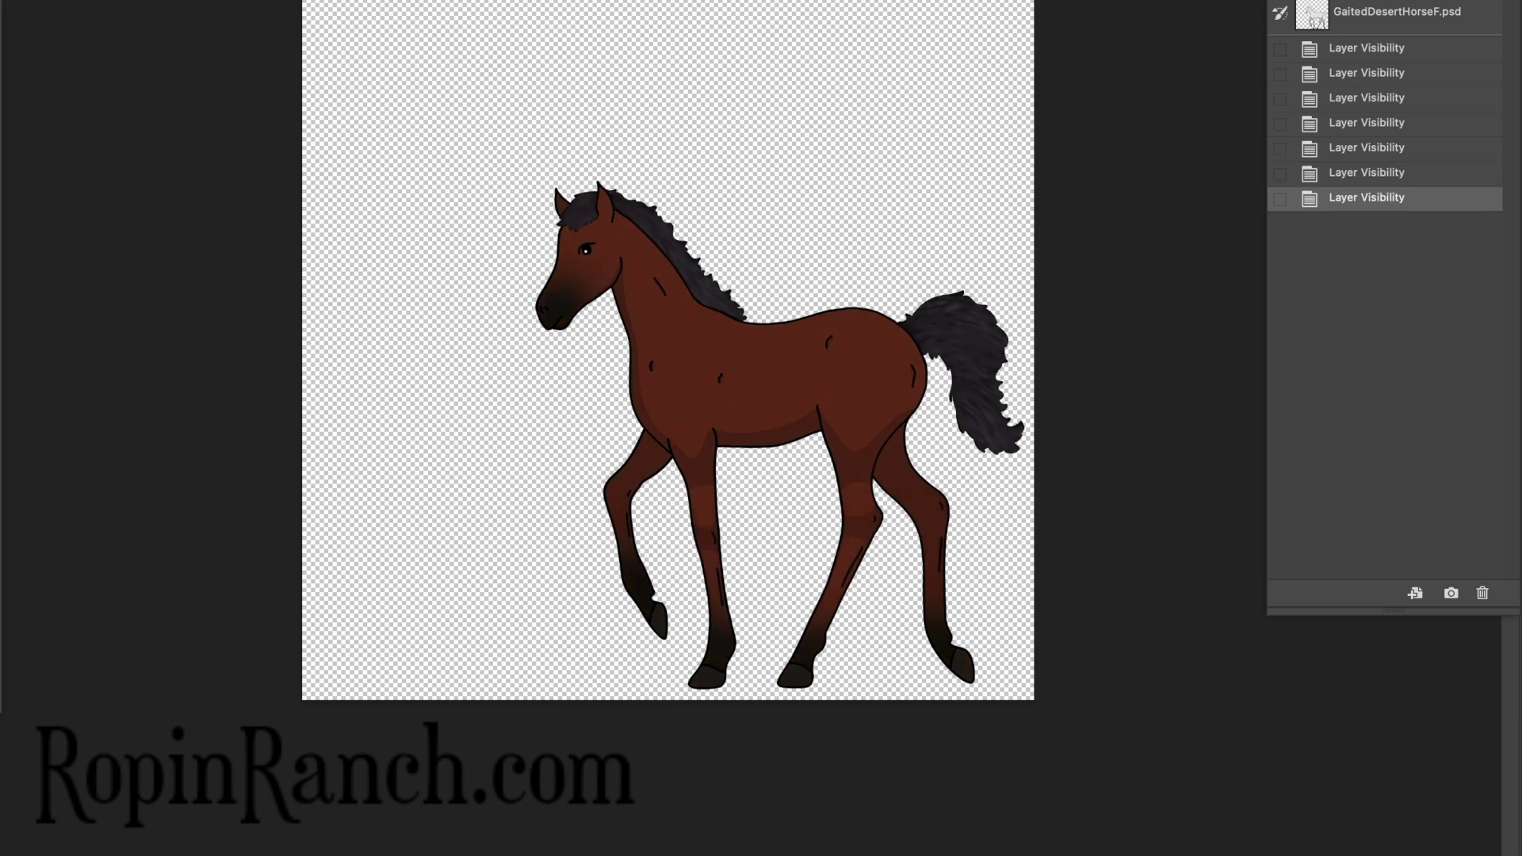
{"action": "left_click", "coordinate": [1519, 853]}
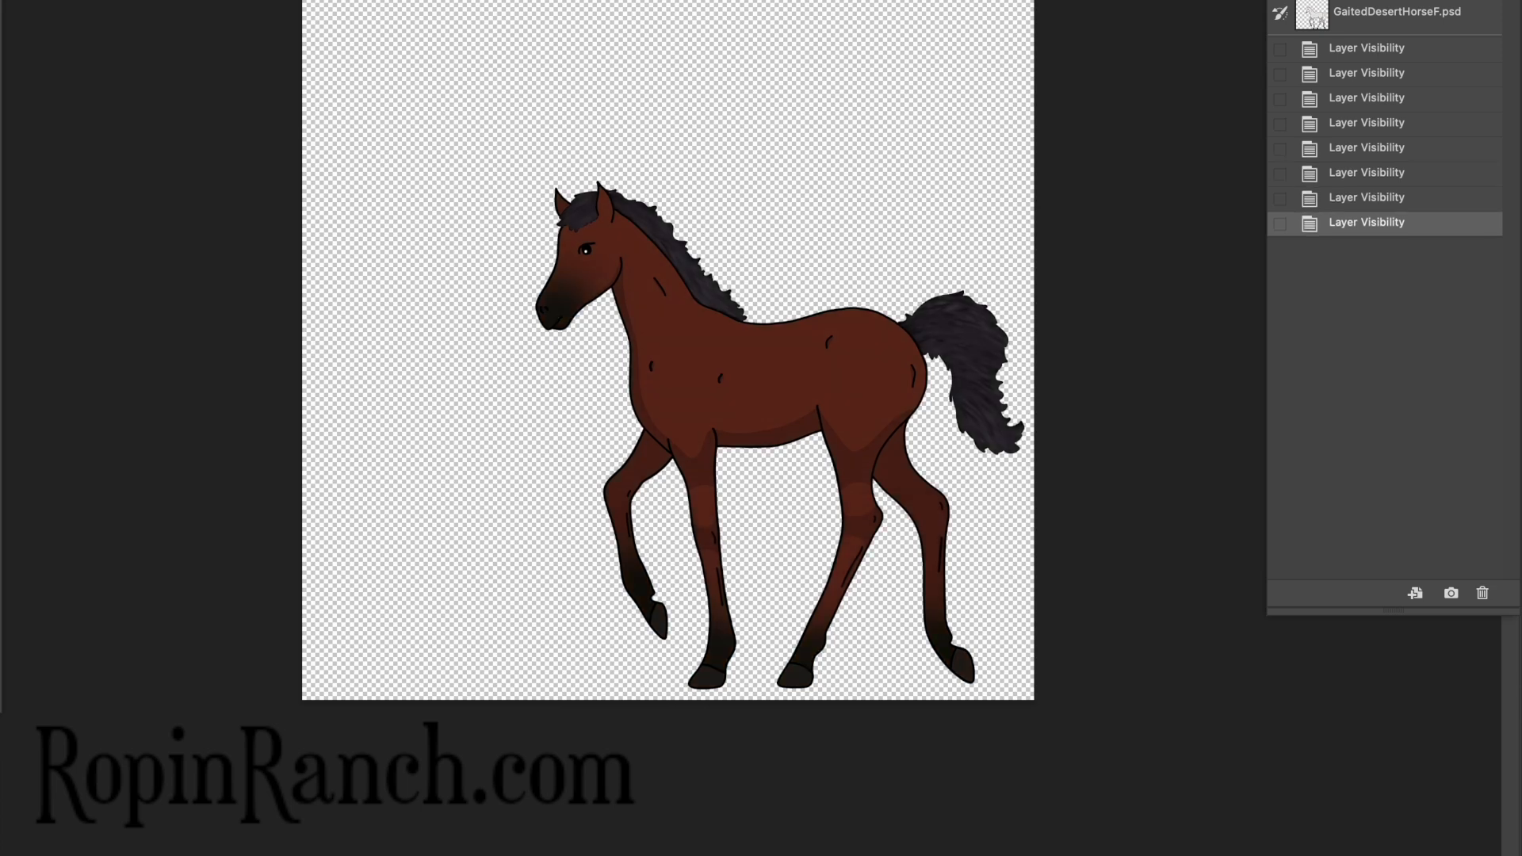
{"action": "key", "text": "super+s"}
Switch to Finder, move all exported foal pattern PNGs in the GaitedDesertHorse folder into the Overlay folder, and return to the foal document
{"action": "key", "text": "super+Tab"}
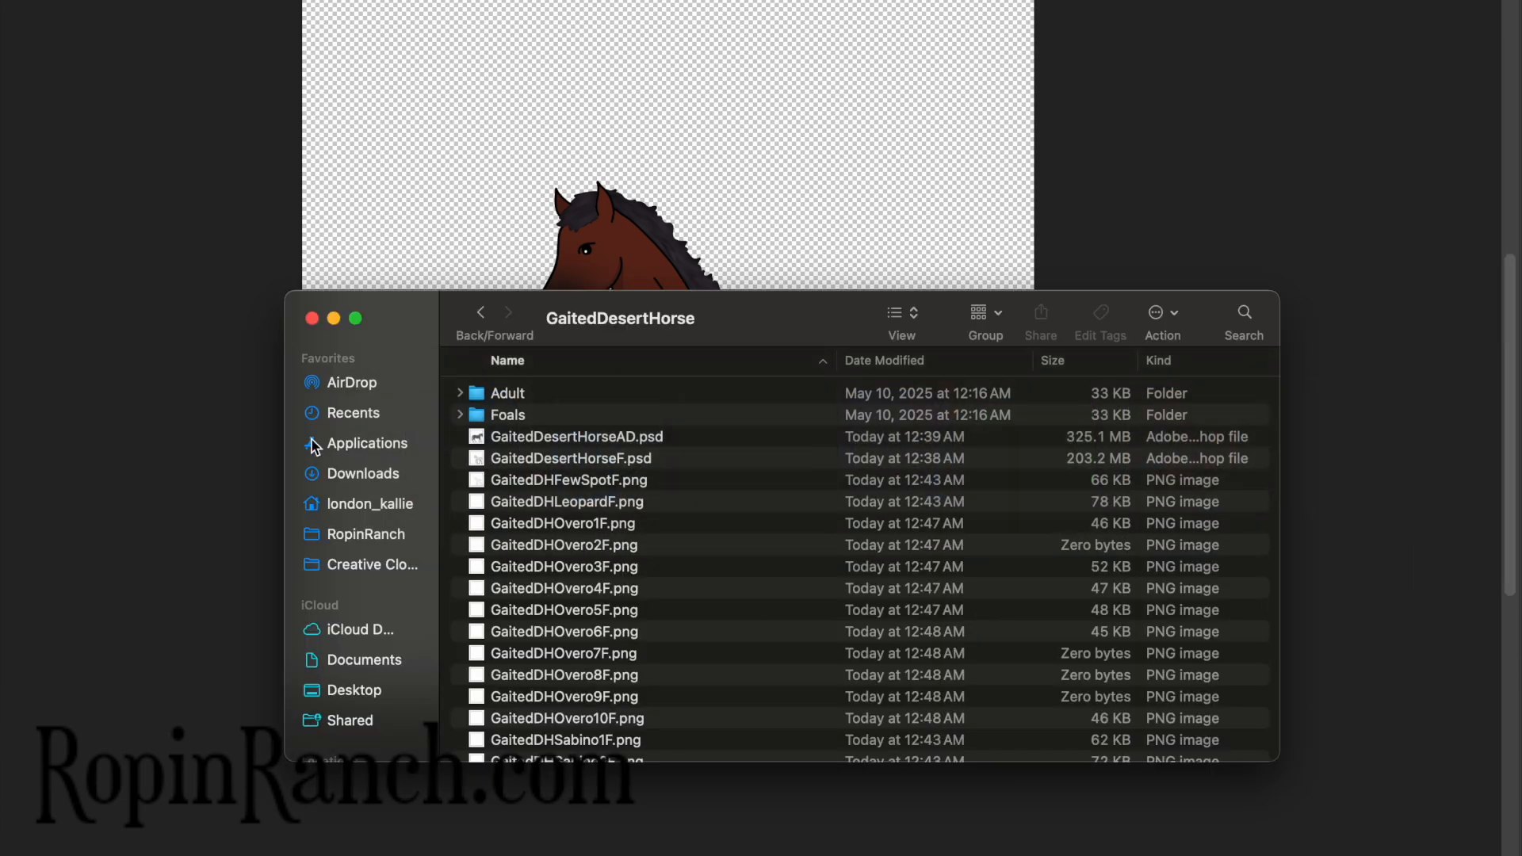
{"action": "left_click", "coordinate": [569, 451]}
{"action": "scroll", "coordinate": [569, 452], "scroll_direction": "down", "scroll_amount": 1}
{"action": "left_click", "coordinate": [569, 452]}
{"action": "scroll", "coordinate": [587, 454], "scroll_direction": "down", "scroll_amount": 10}
{"action": "left_click", "coordinate": [527, 699], "text": "shift"}
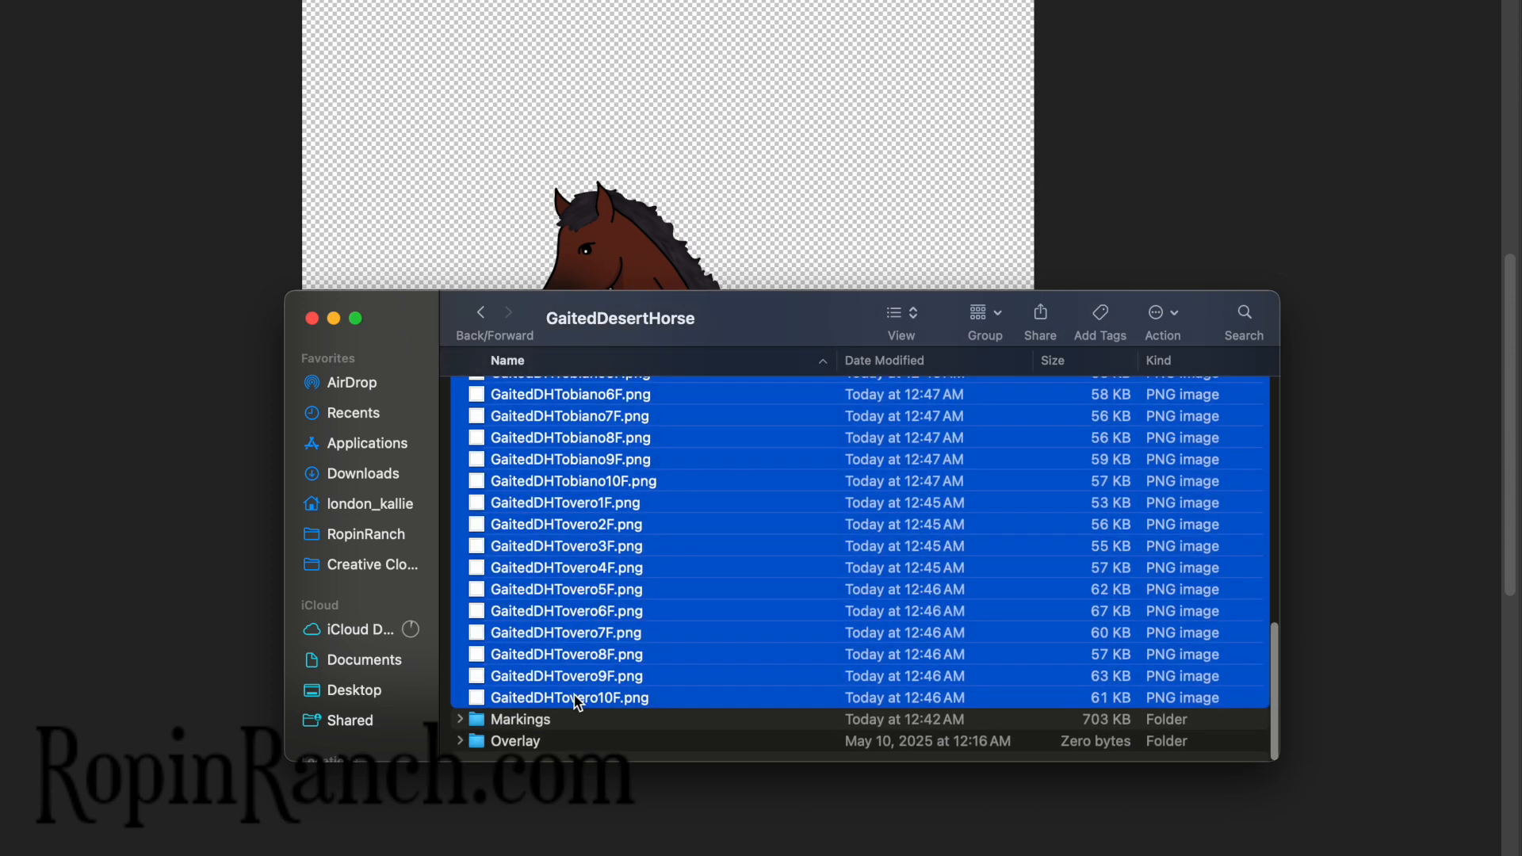
{"action": "left_click_drag", "start_coordinate": [527, 701], "coordinate": [526, 745]}
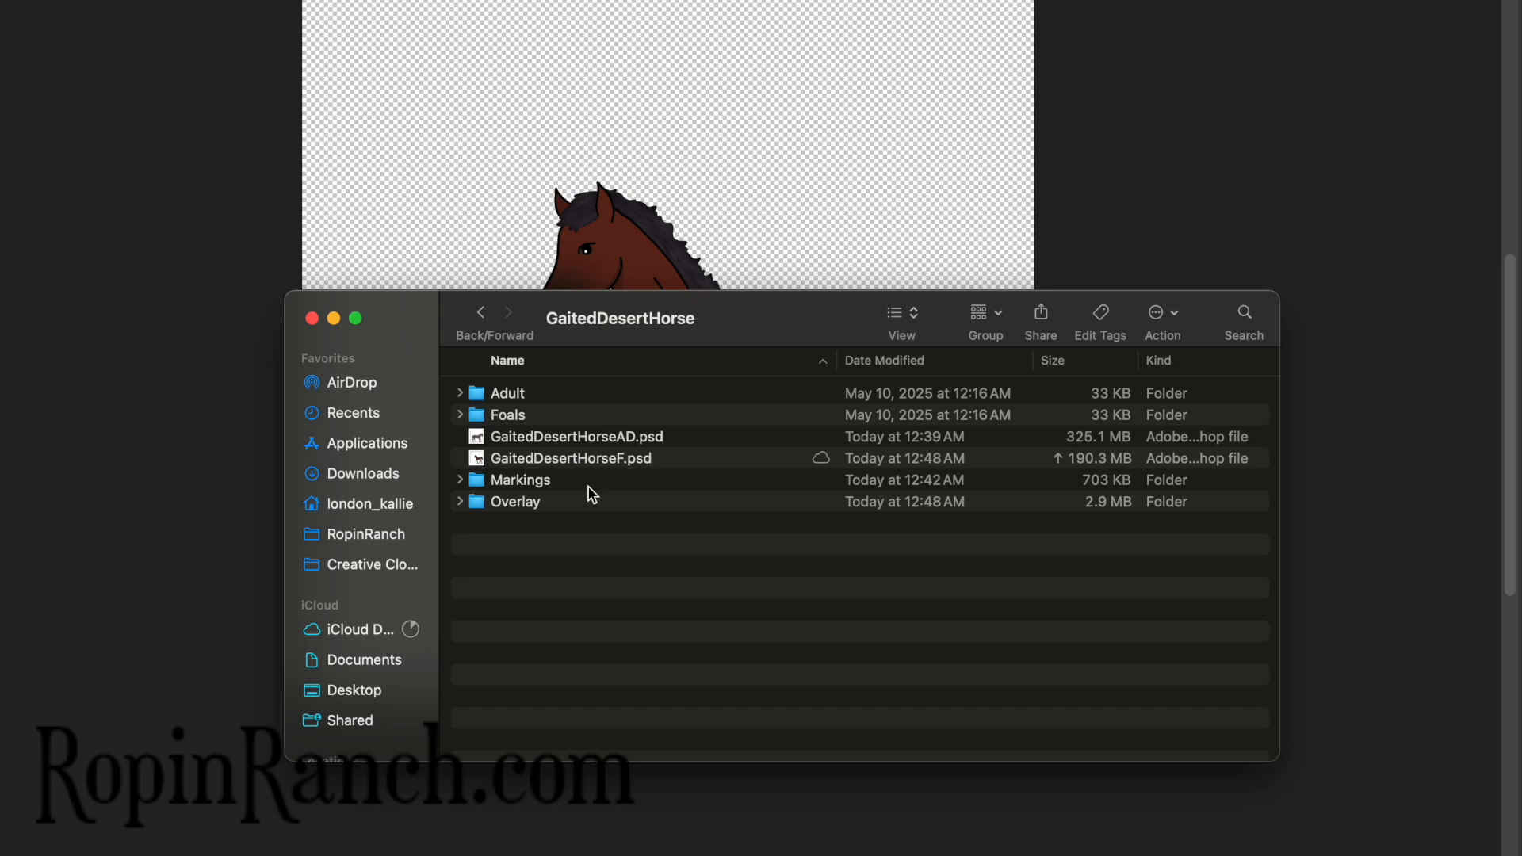
{"action": "left_click", "coordinate": [701, 195]}
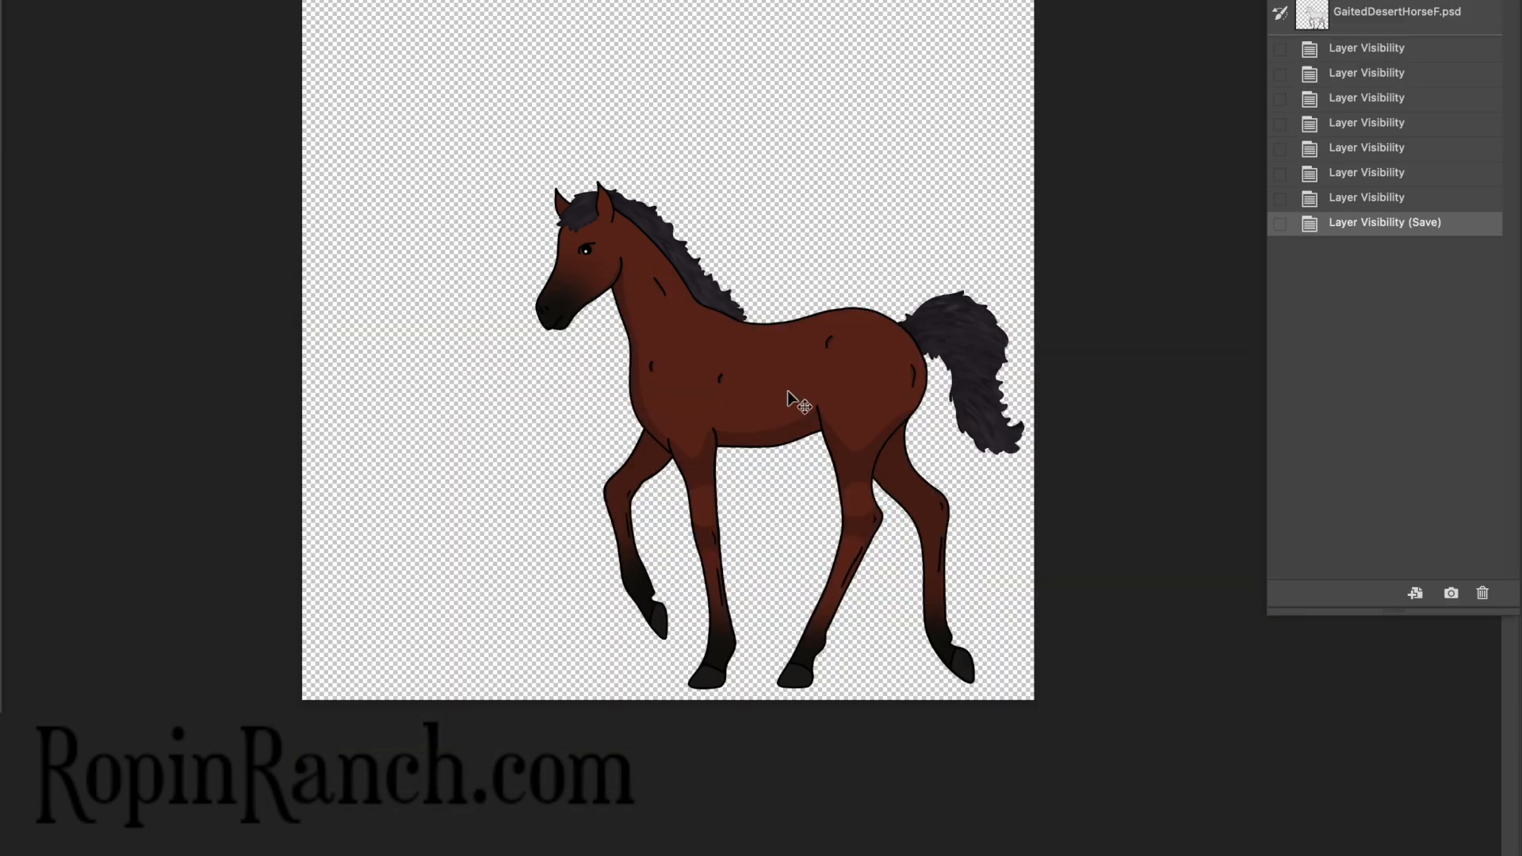